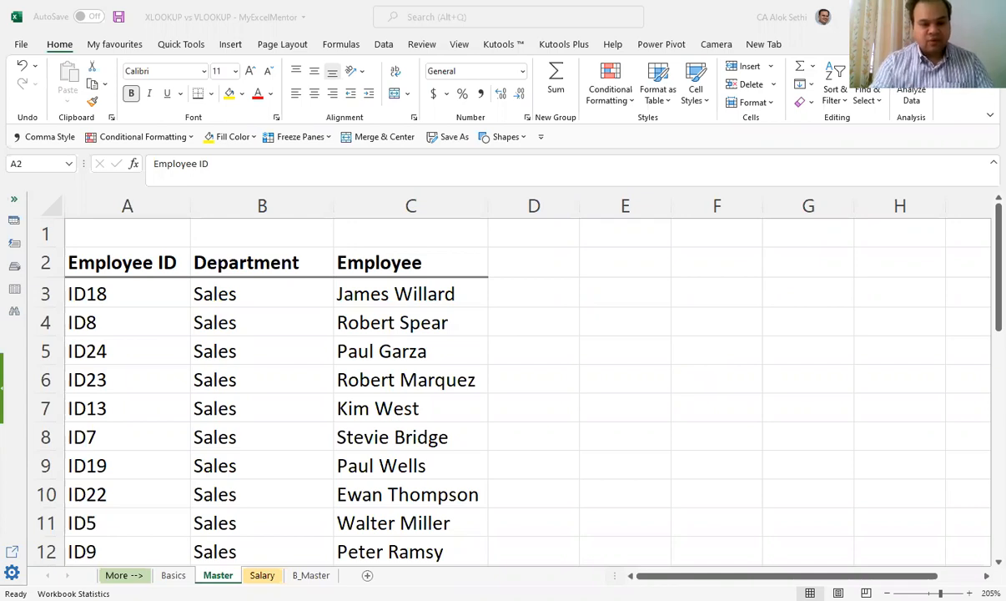
Step: Examine the Basics, Salary, B_Master and Master sheets, including the Employee and ID headers and the salary and bonus columns
click(174, 576)
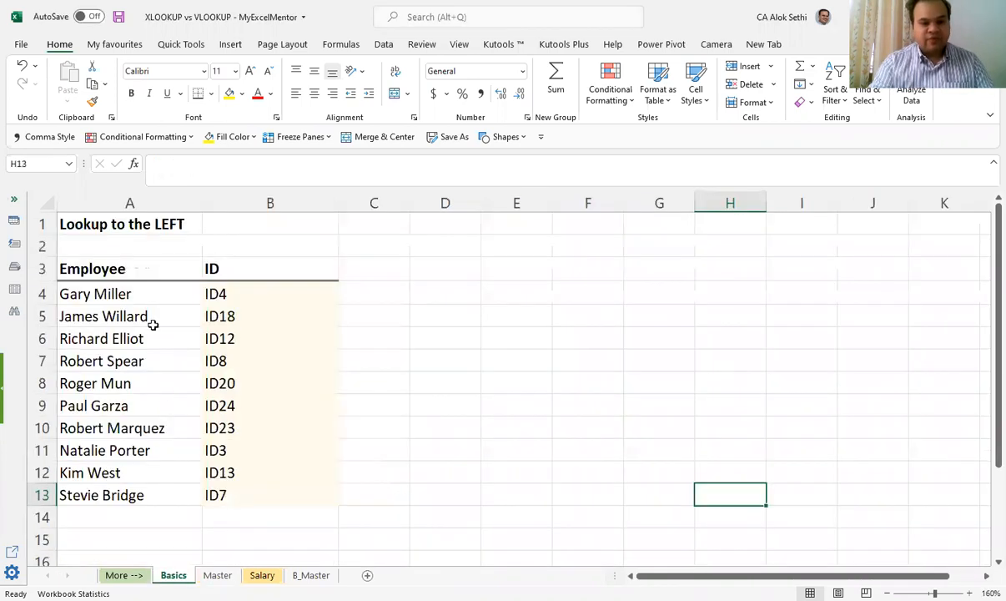
click(121, 268)
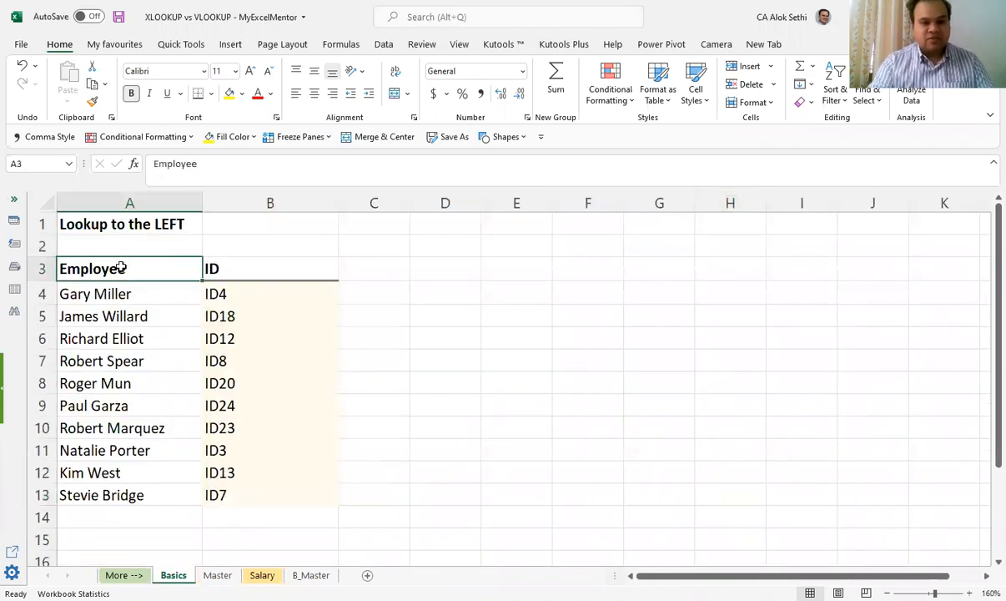
key(Right)
click(390, 274)
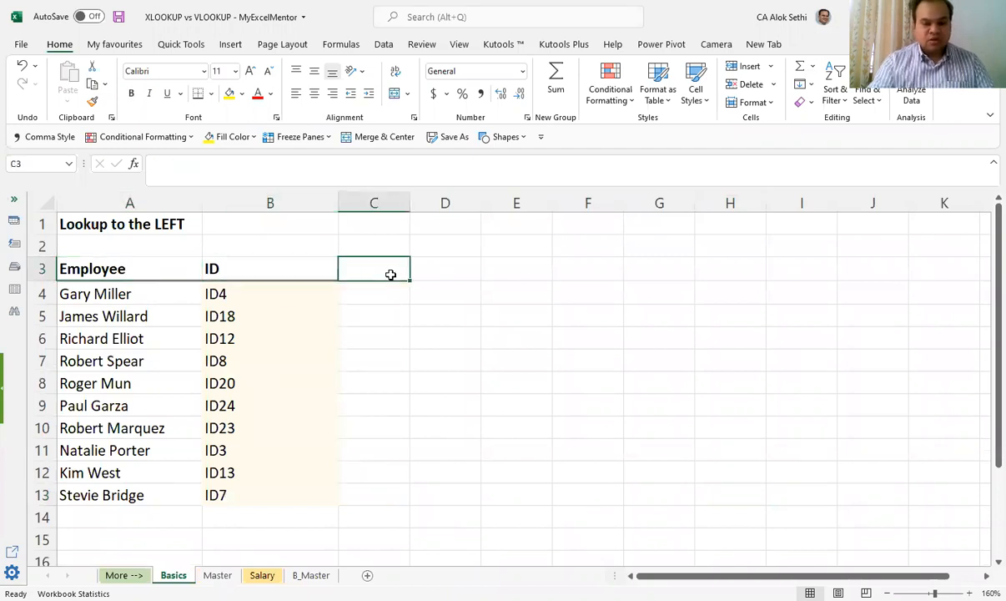
key(ctrl+Page_Down)
key(ctrl+Page_Down)
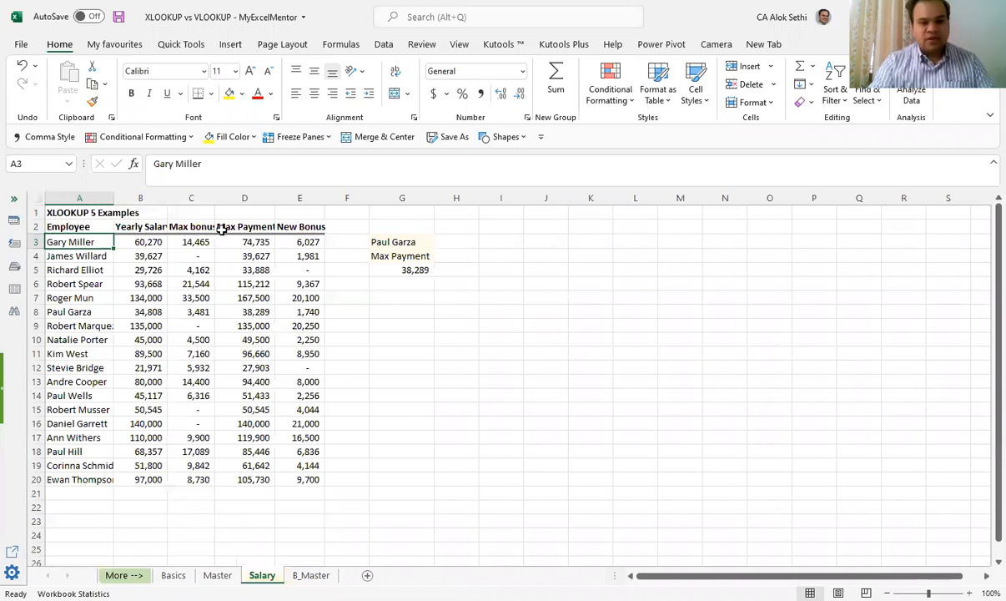
click(142, 227)
click(247, 226)
click(291, 227)
key(ctrl+Page_Down)
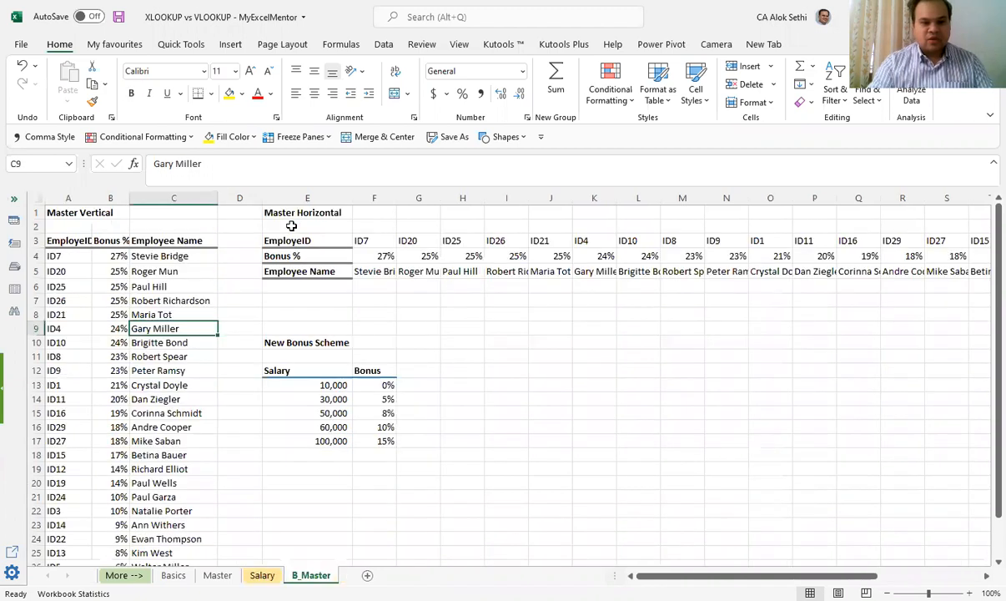
key(ctrl+Page_Up)
key(ctrl+Page_Up)
key(ctrl+Page_Up)
key(ctrl+Page_Down)
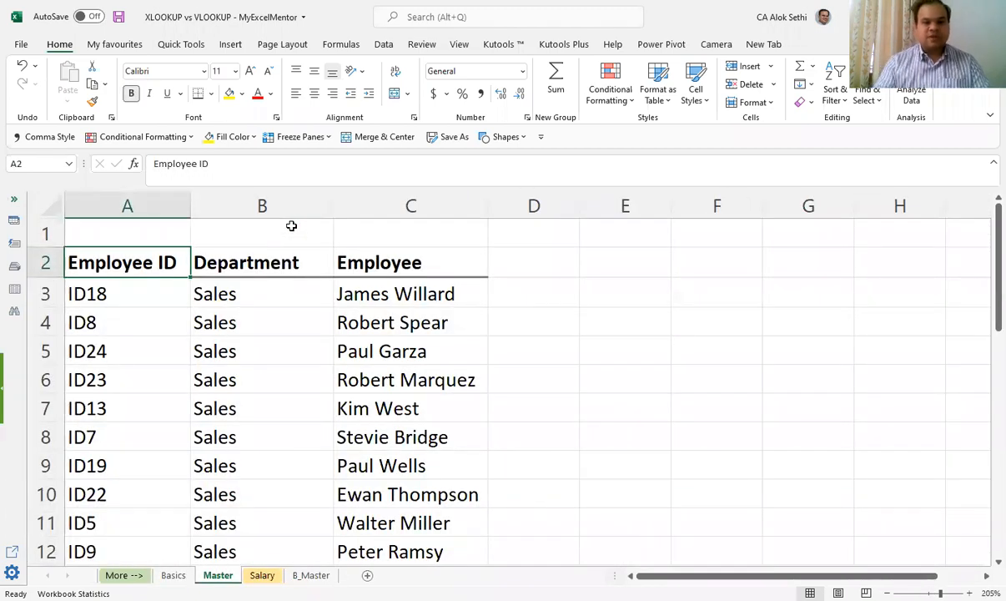
Step: Hide columns C through I on the Salary sheet
key(ctrl+Page_Down)
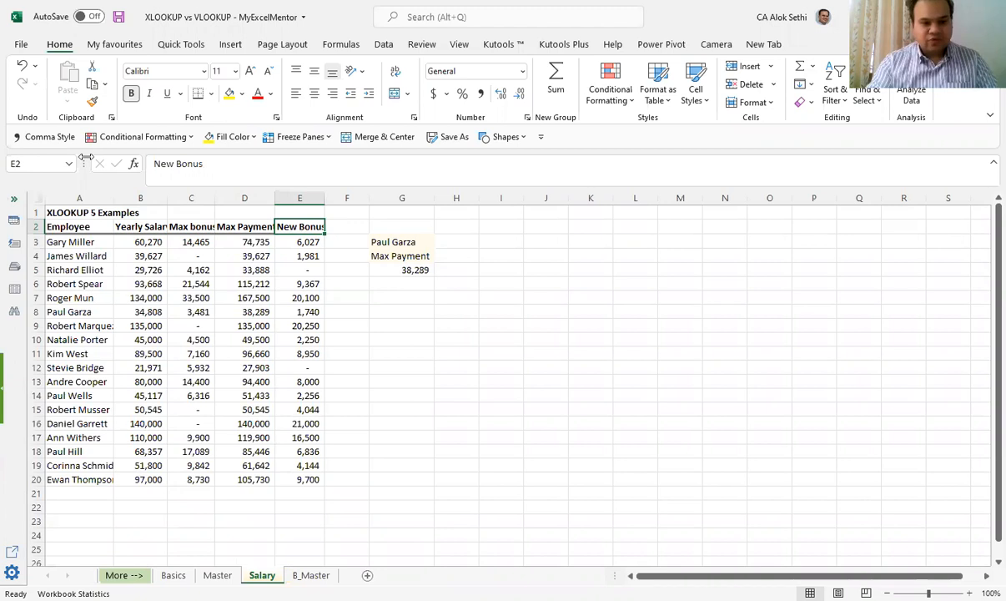
click(200, 195)
shift+click(285, 195)
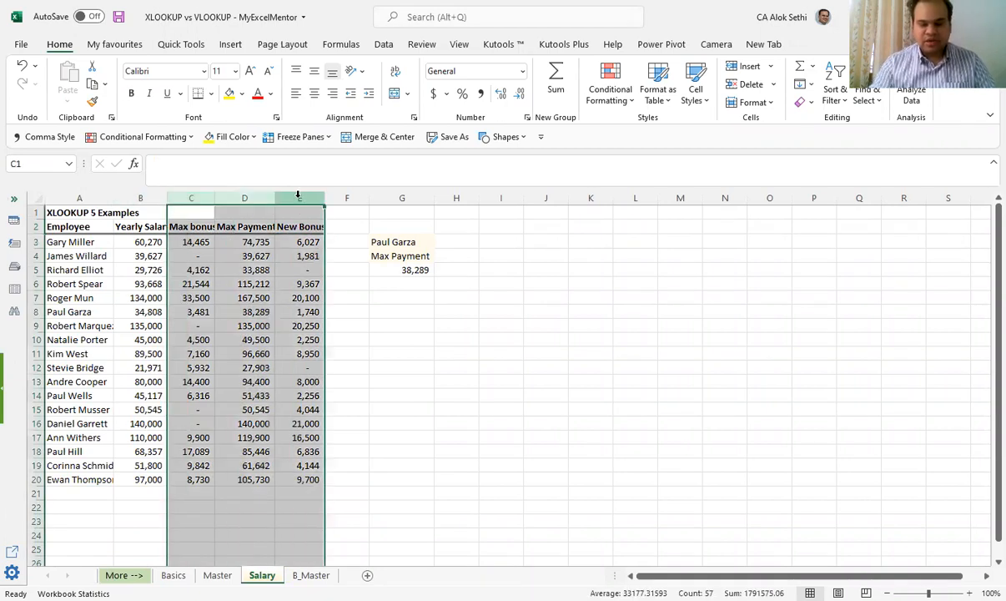
shift+click(390, 200)
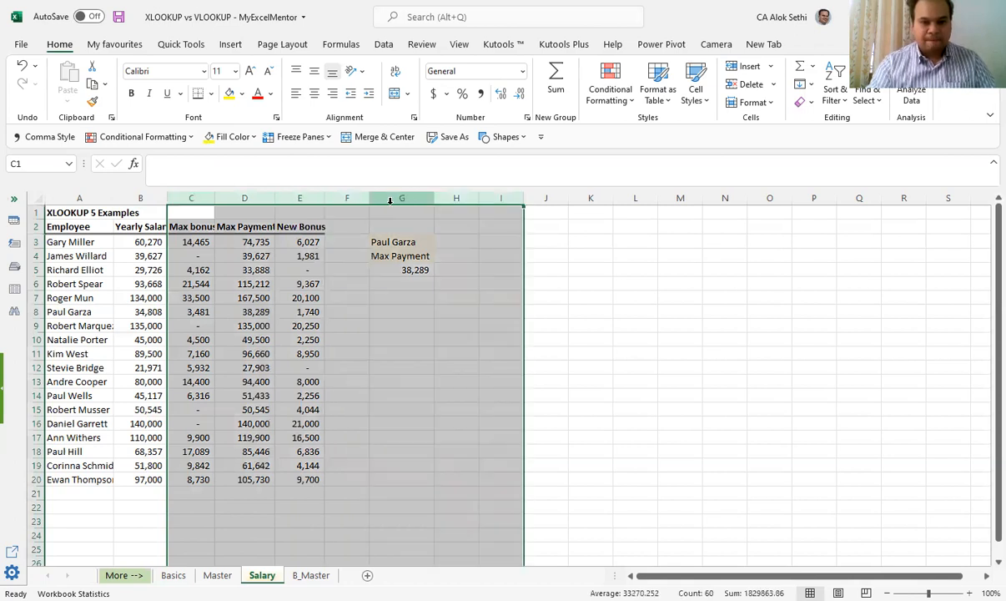
right_click(470, 427)
click(470, 420)
click(336, 366)
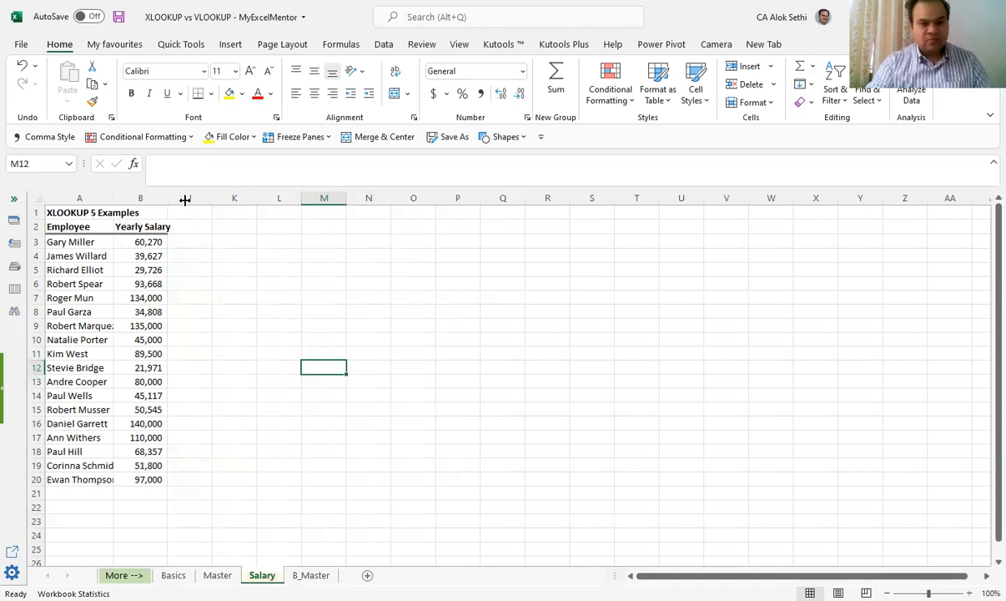
Step: Compare the employee names on the Salary sheet with the employee ID, department and employee columns on the Master sheet
scroll(227, 286, up, 2)
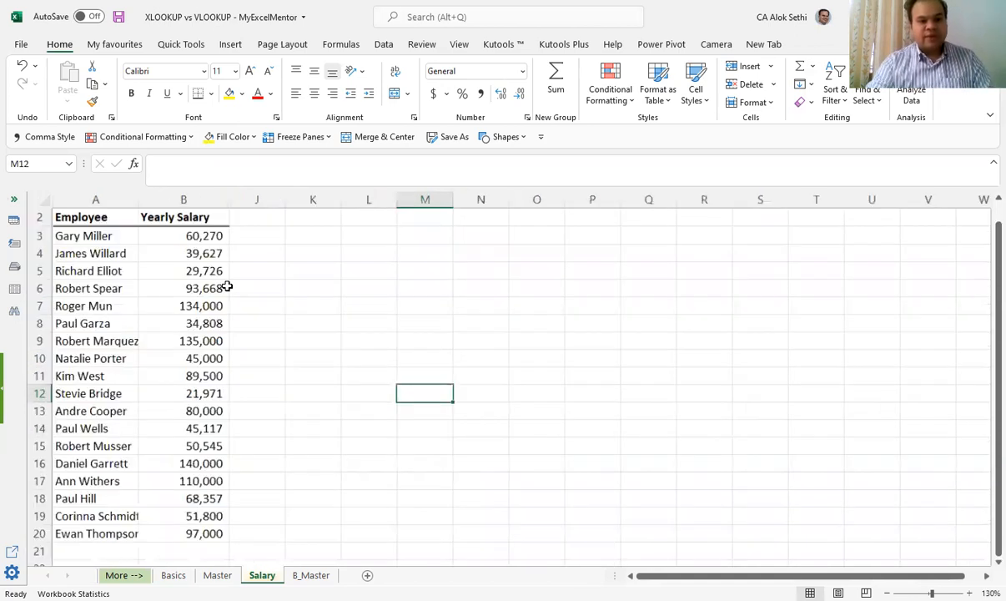
scroll(227, 286, up, 1)
scroll(238, 300, up, 2)
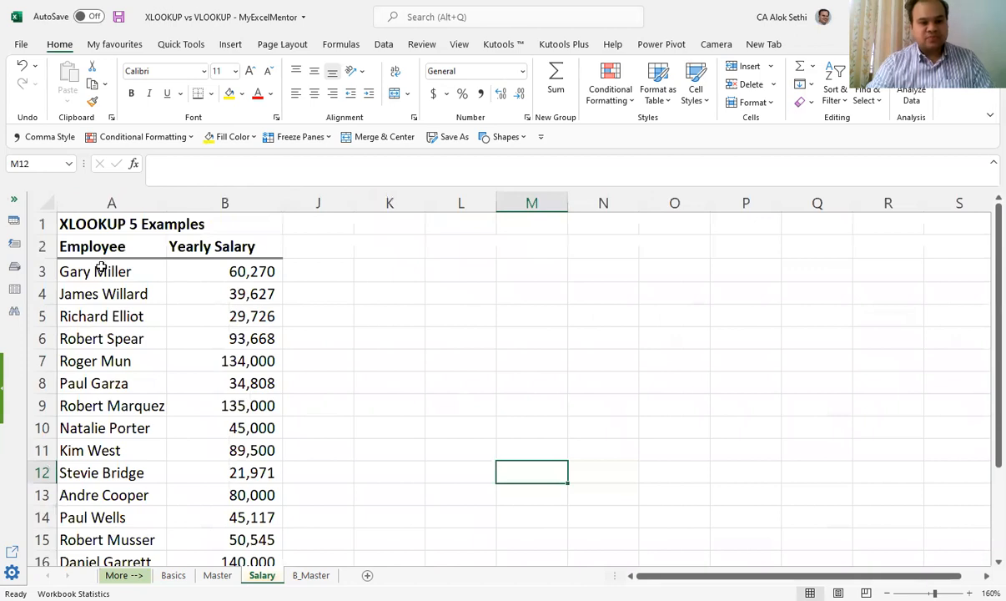
click(99, 266)
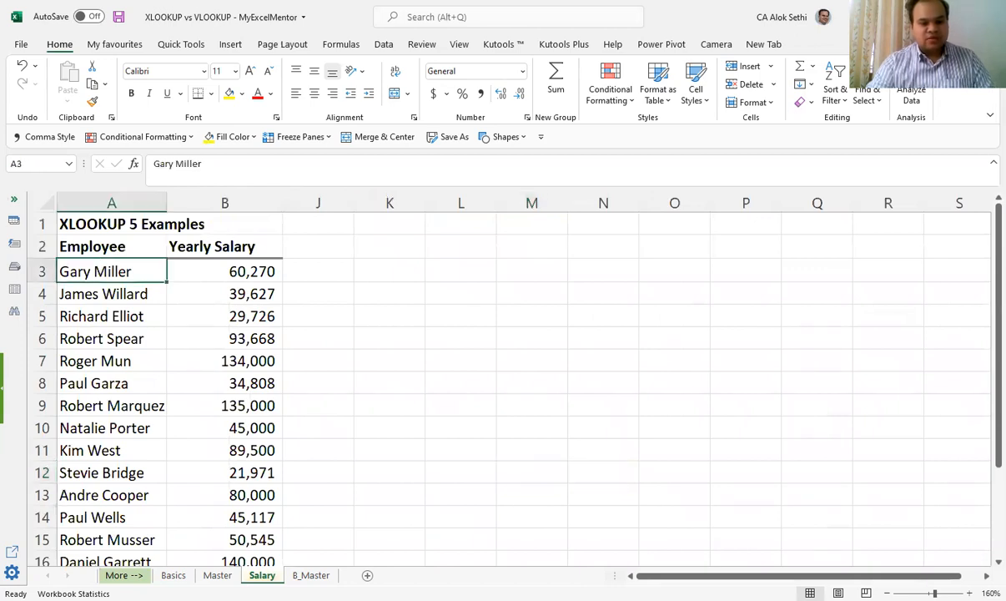
key(ctrl+Page_Up)
scroll(129, 319, down, 2)
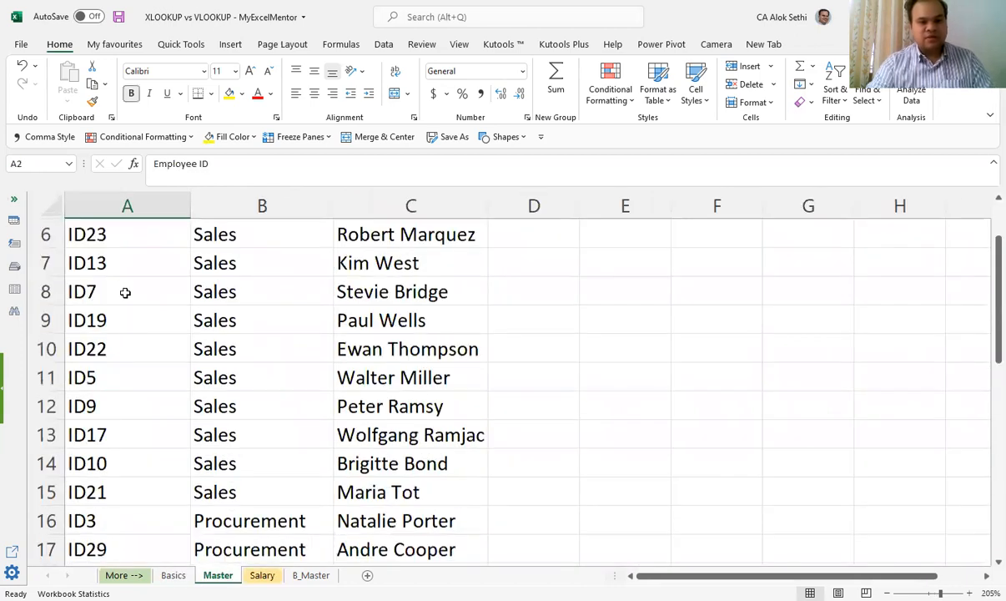
scroll(128, 292, up, 2)
click(127, 292)
click(229, 298)
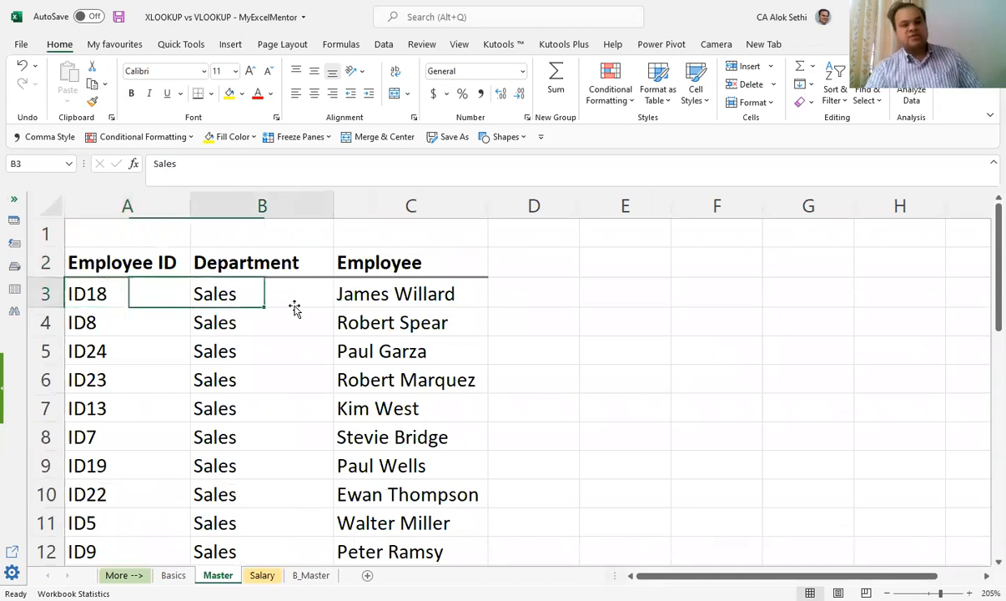
click(461, 302)
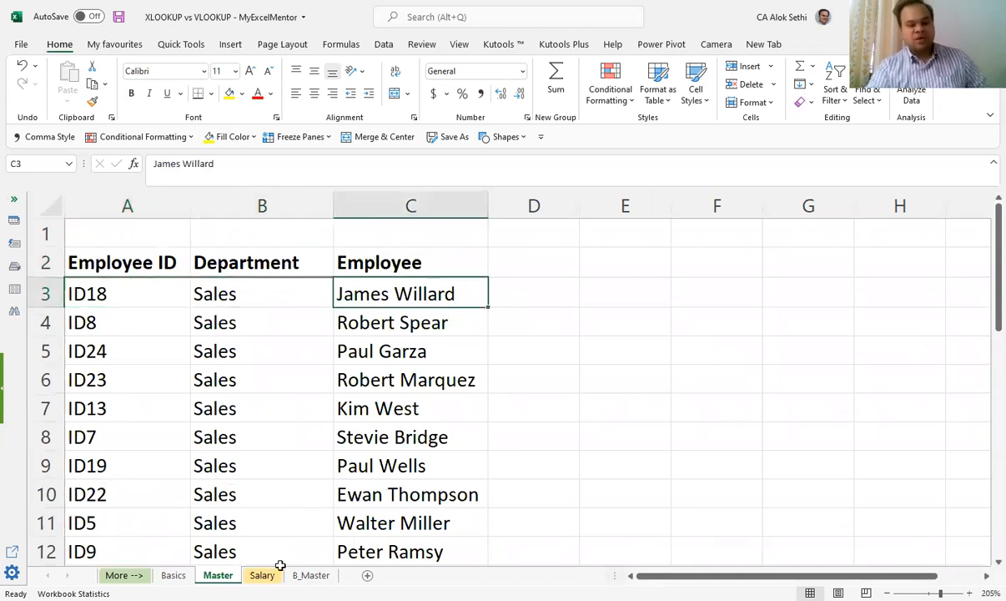
Step: Add the headers Id in J2 and Department in K2 on the Salary sheet
key(ctrl+Page_Down)
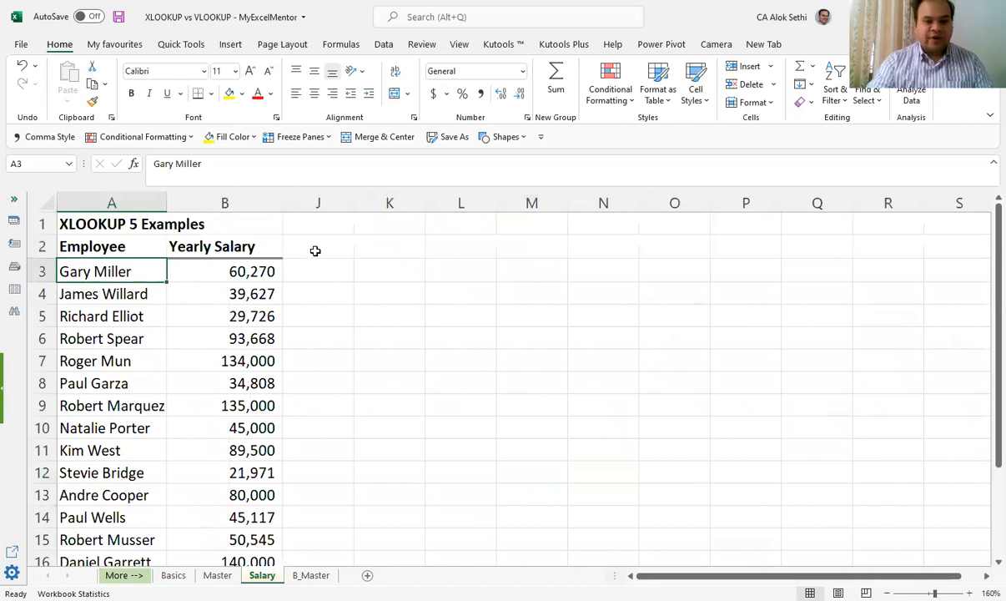
click(315, 251)
text(Id)
key(Tab)
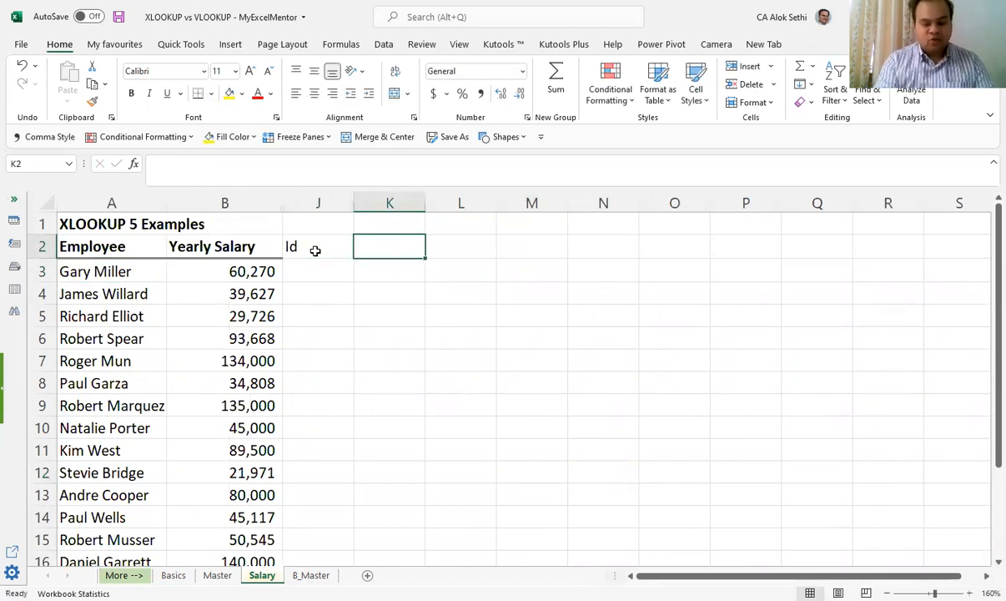
text(Department)
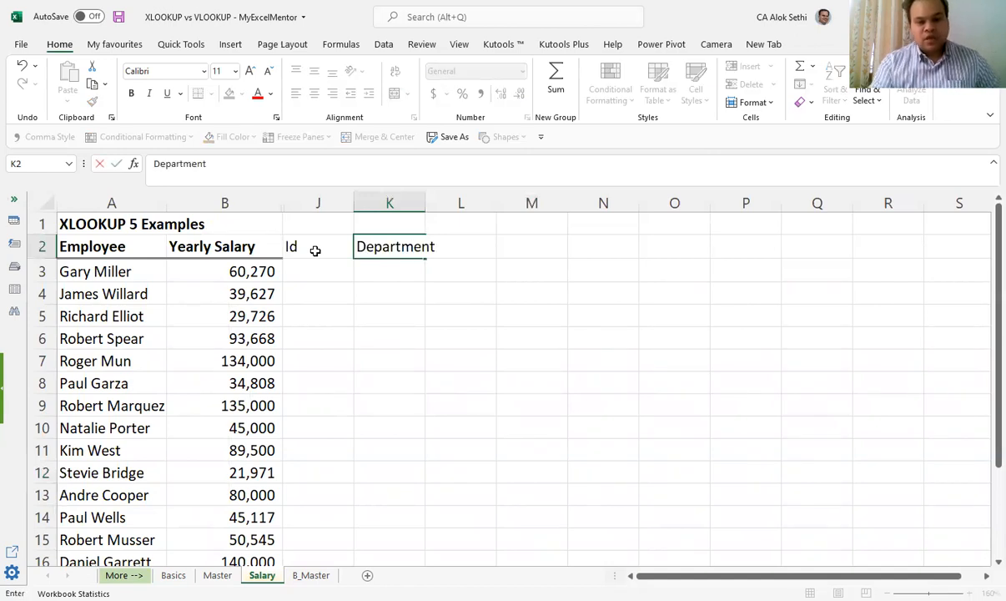
key(Return)
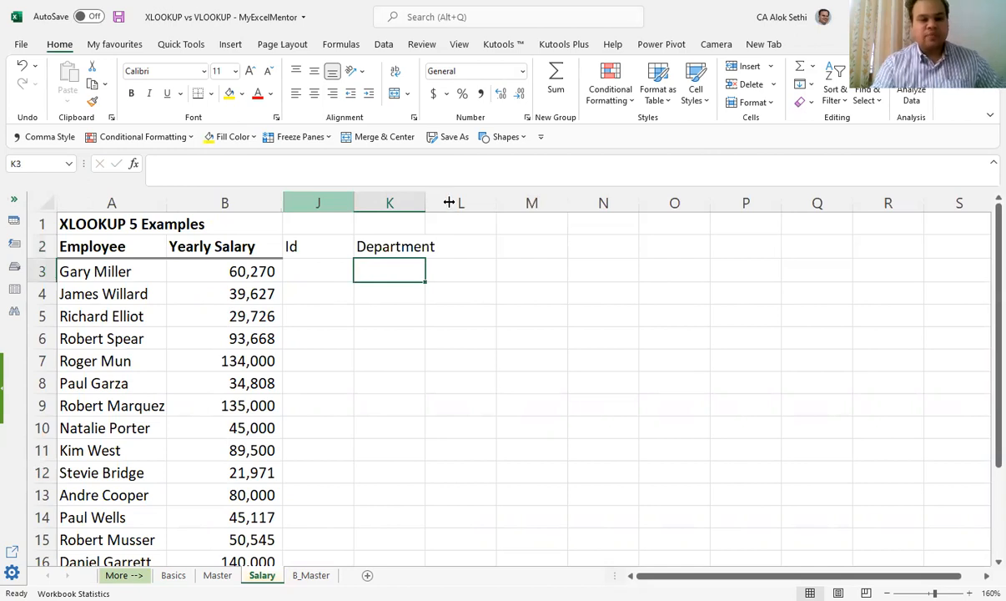
Step: Widen columns J and K and make all the headers in row 2 bold
drag(449, 203, 450, 203)
click(26, 242)
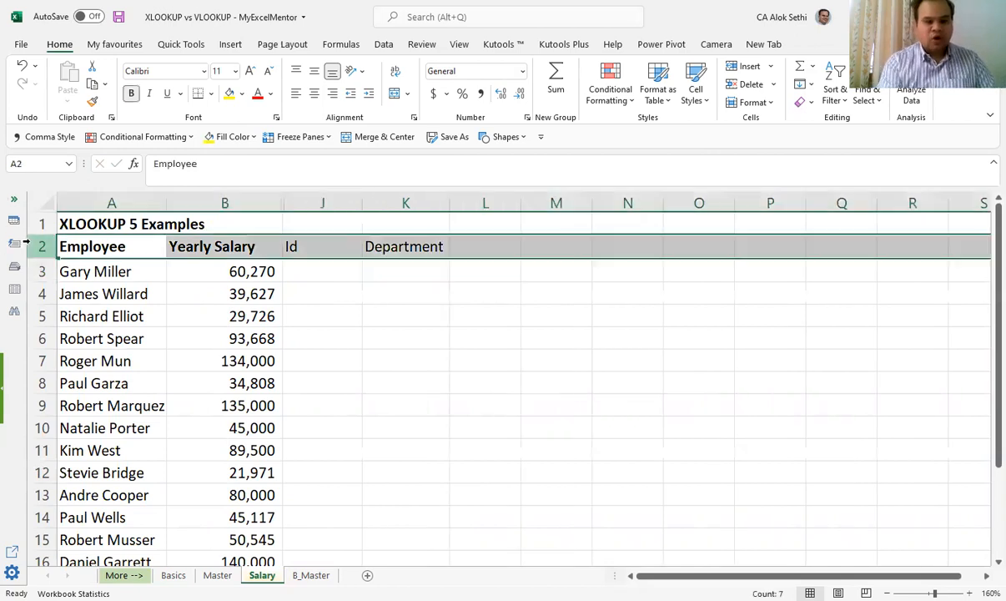
key(ctrl+b)
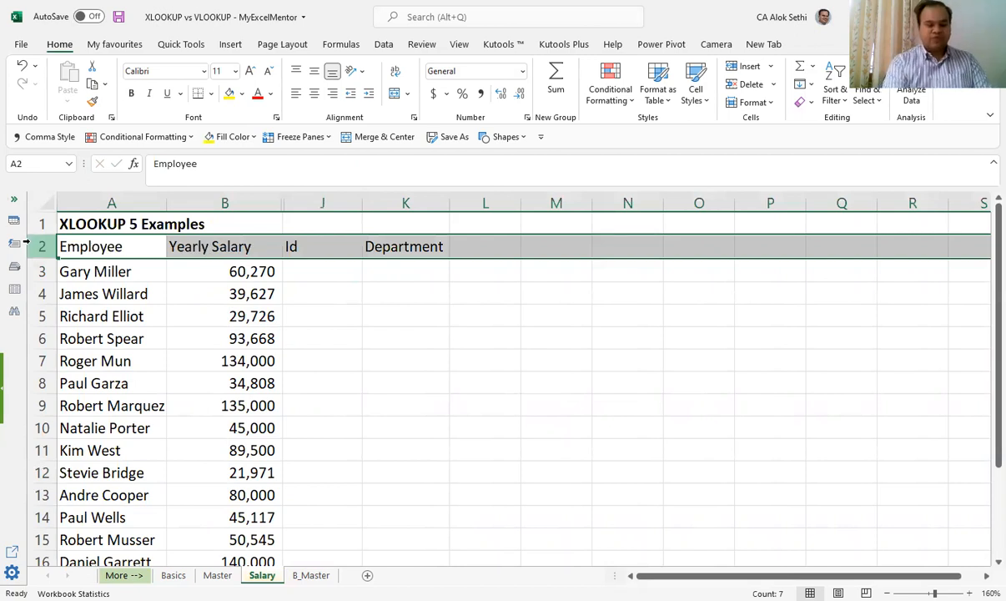
key(ctrl+b)
key(Right)
key(Right)
key(Right)
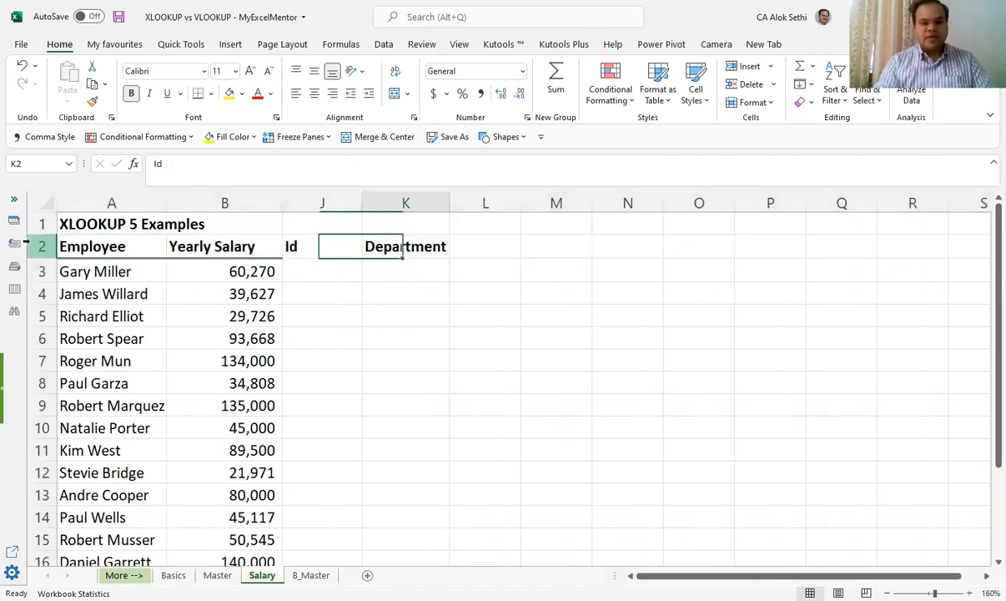
key(Left)
key(Right)
key(Down)
key(Down)
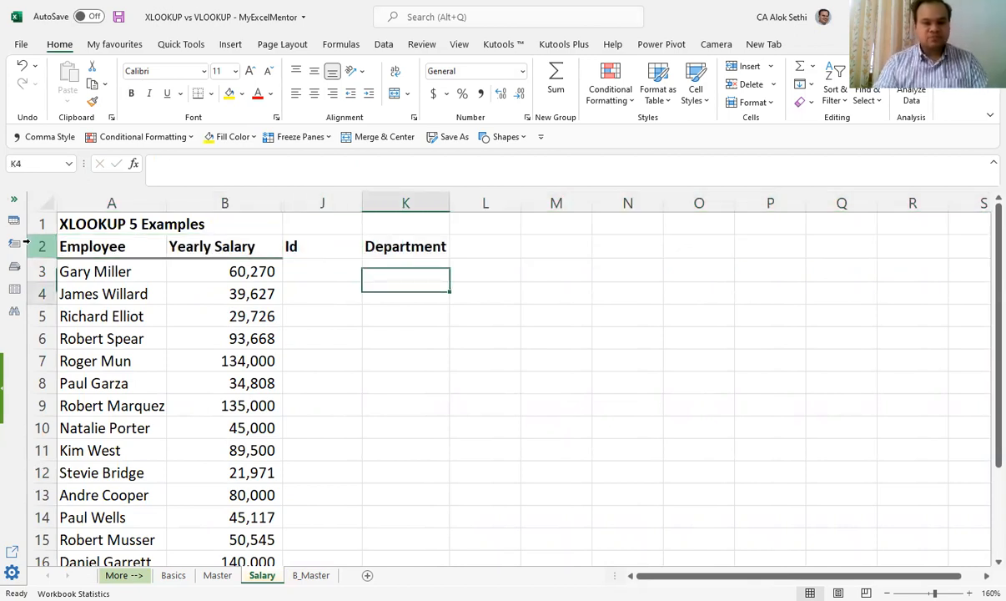
Step: Copy the first employee's name from A3 on the Salary sheet and search for it on the Basics sheet
key(ctrl+Home)
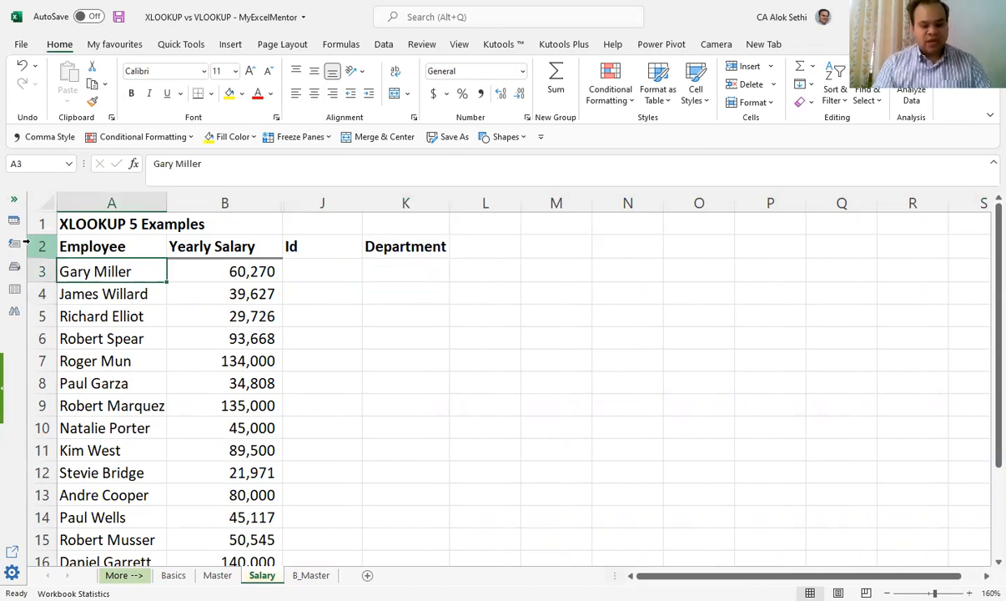
key(ctrl+c)
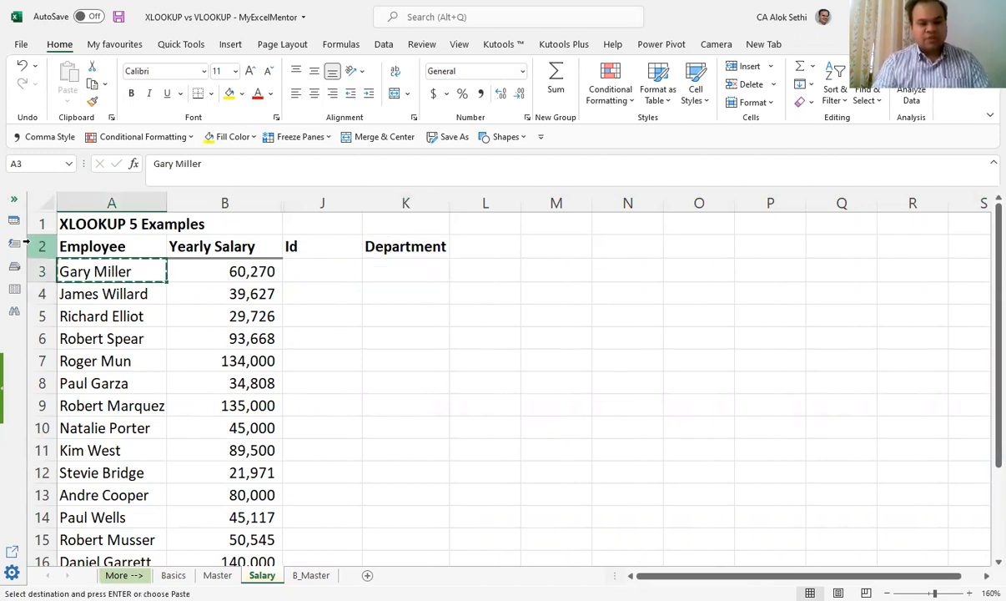
key(ctrl+Page_Up)
key(ctrl+Page_Up)
key(Up)
key(Left)
key(Left)
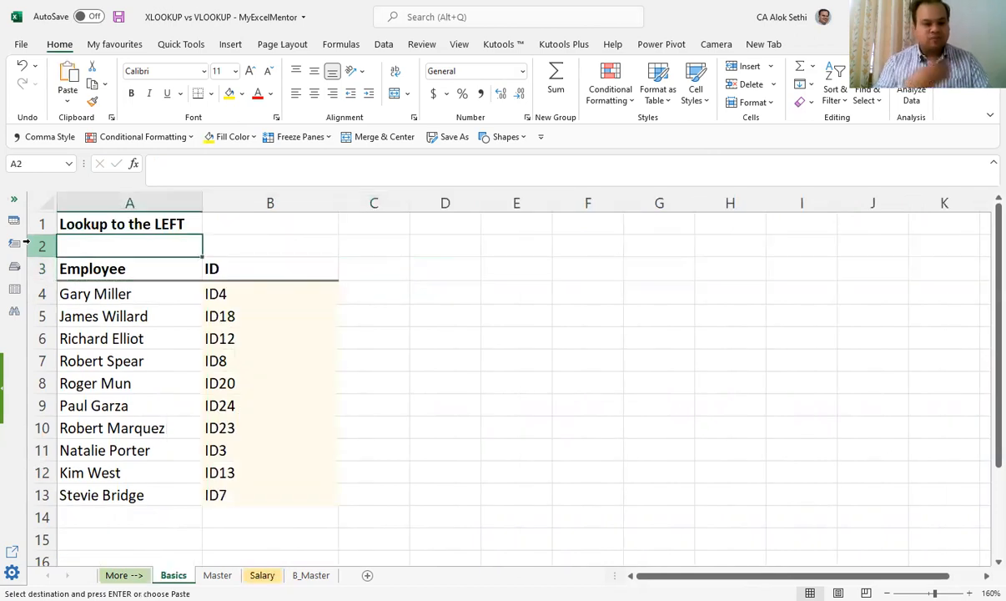
key(Down)
key(Down)
key(Right)
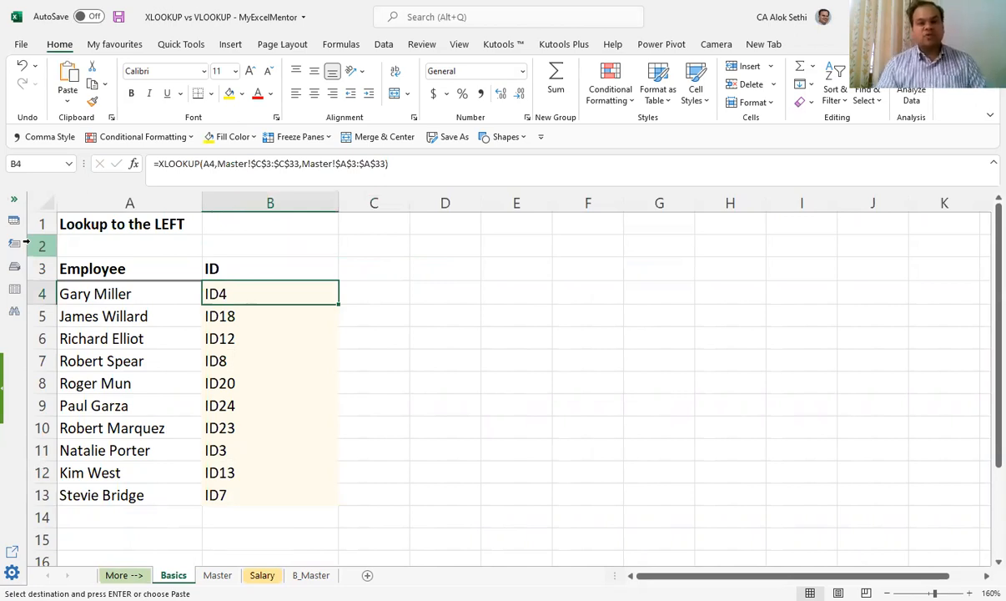
key(ctrl+f)
key(Return)
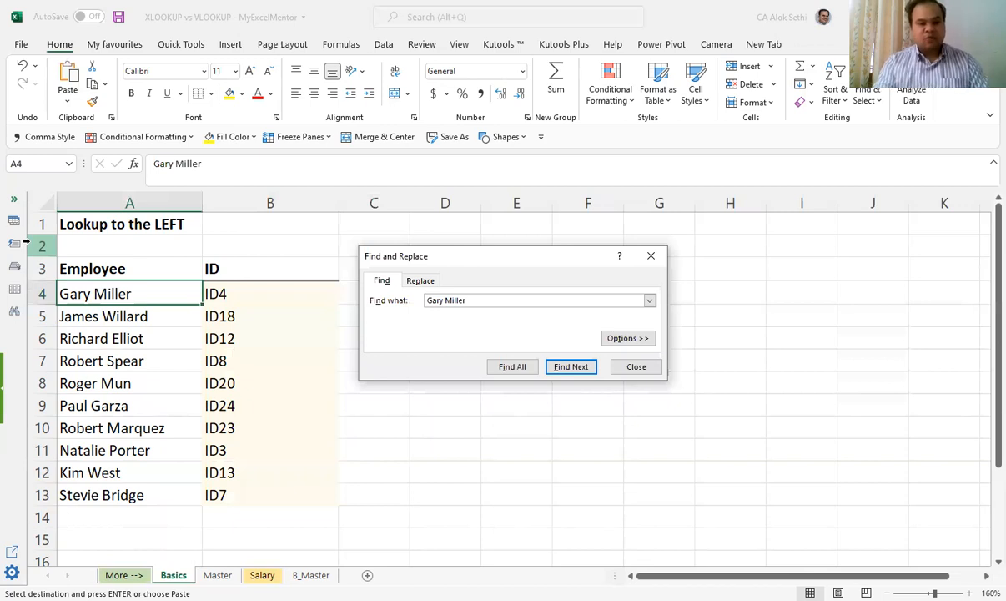
key(Escape)
Step: Copy the first employee's ID from B4 on the Basics sheet and paste it as a value into J3 on Salary
key(Right)
key(ctrl+Page_Down)
key(ctrl+Page_Down)
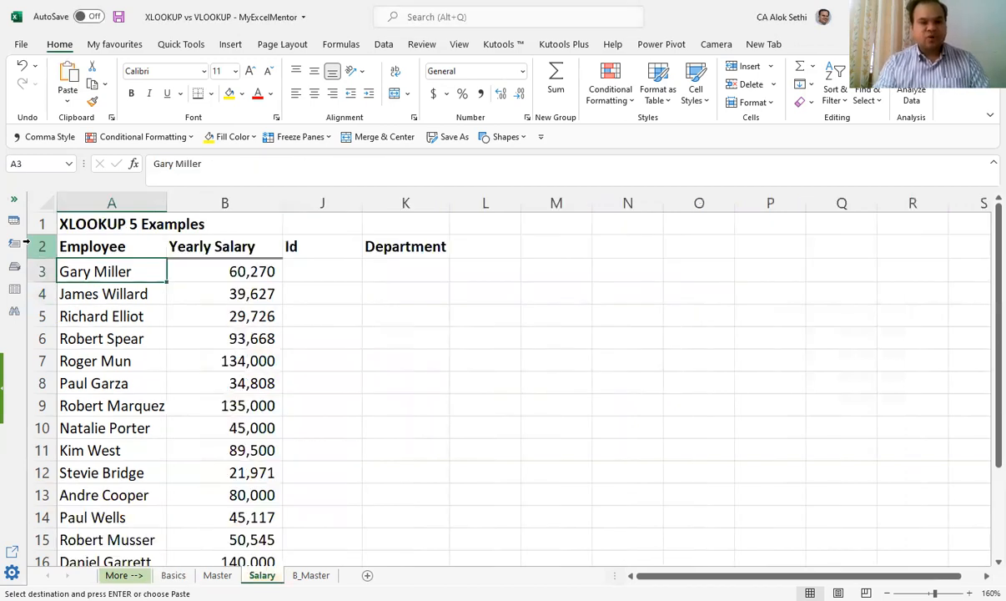
key(Right)
key(Right)
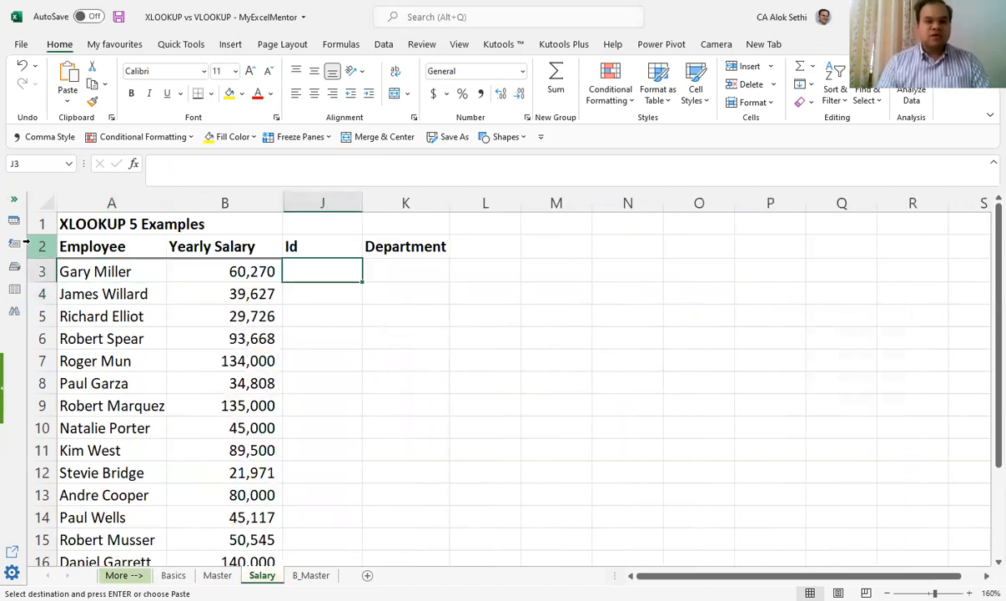
key(Return)
key(ctrl+z)
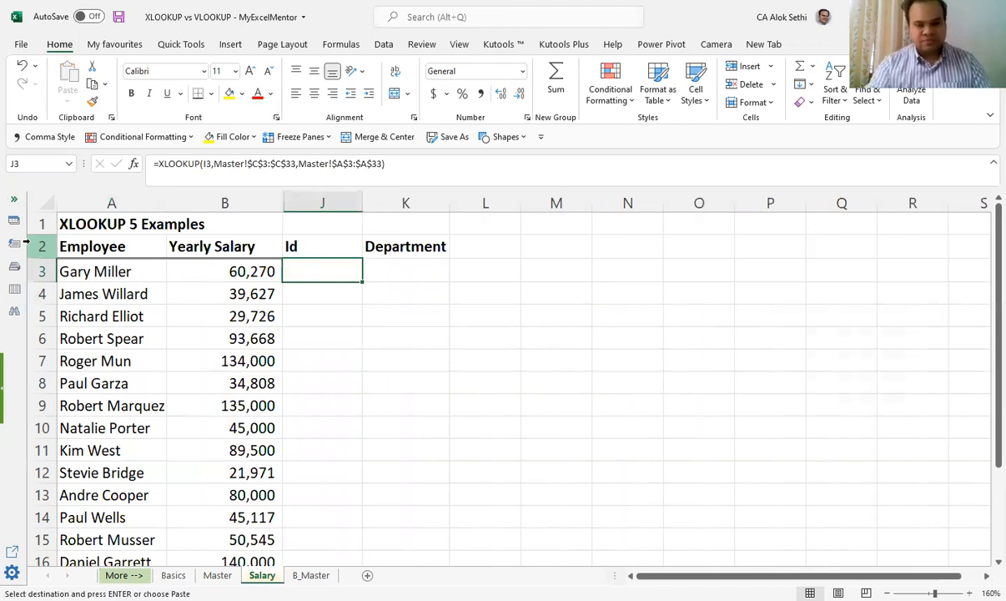
right_click(363, 279)
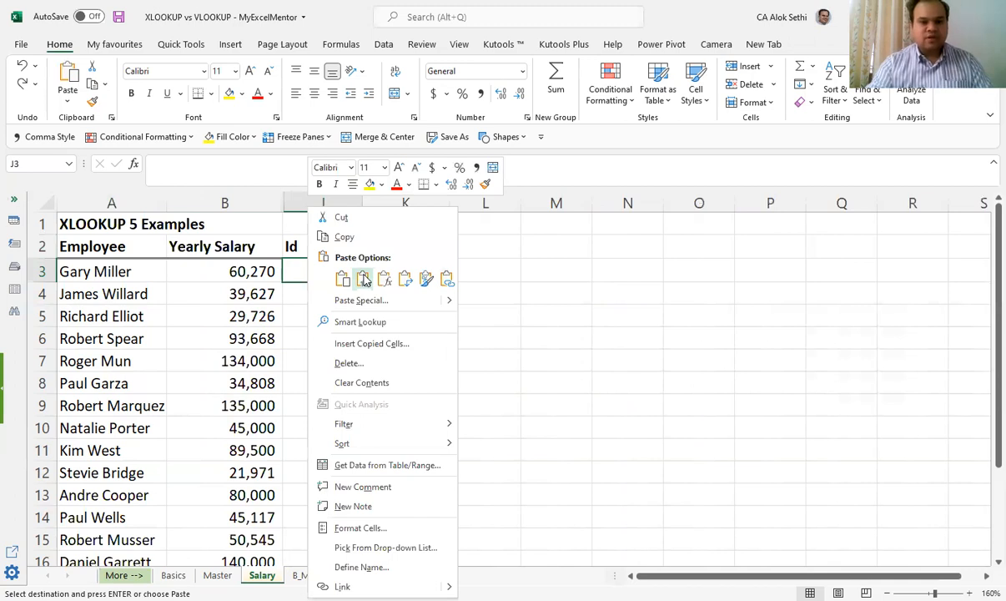
click(345, 288)
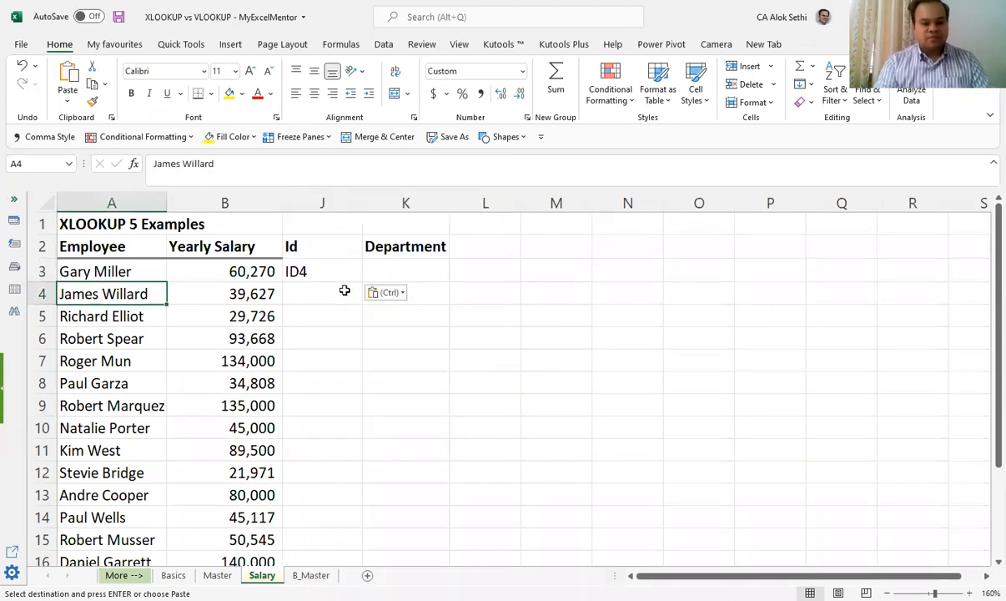
Step: Copy the second employee's ID from B5 on the Basics sheet and paste it as a value into J4 on Salary
key(ctrl+Page_Up)
key(ctrl+Page_Up)
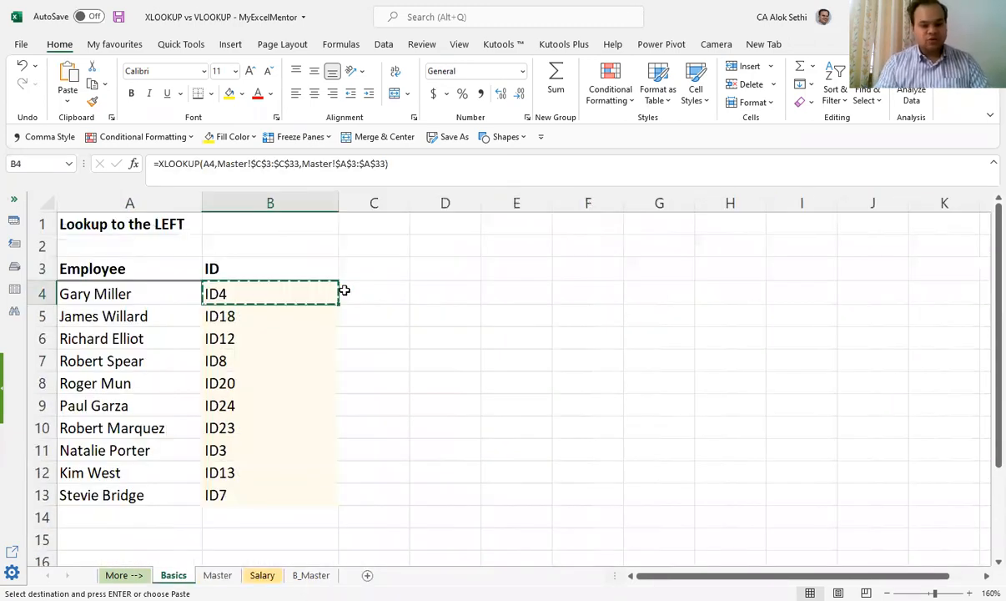
key(Down)
key(ctrl+Page_Down)
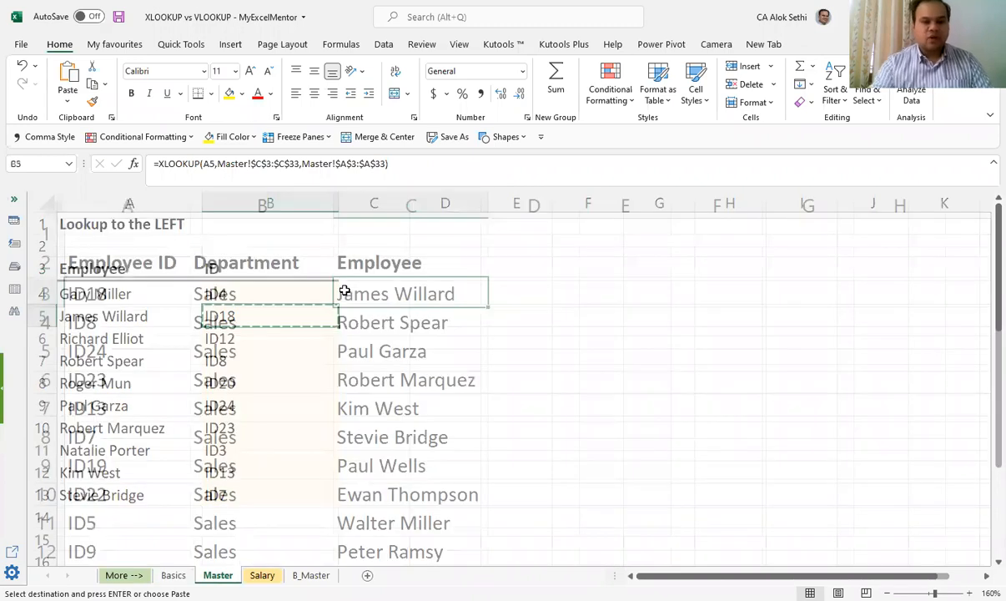
key(ctrl+Page_Down)
click(345, 290)
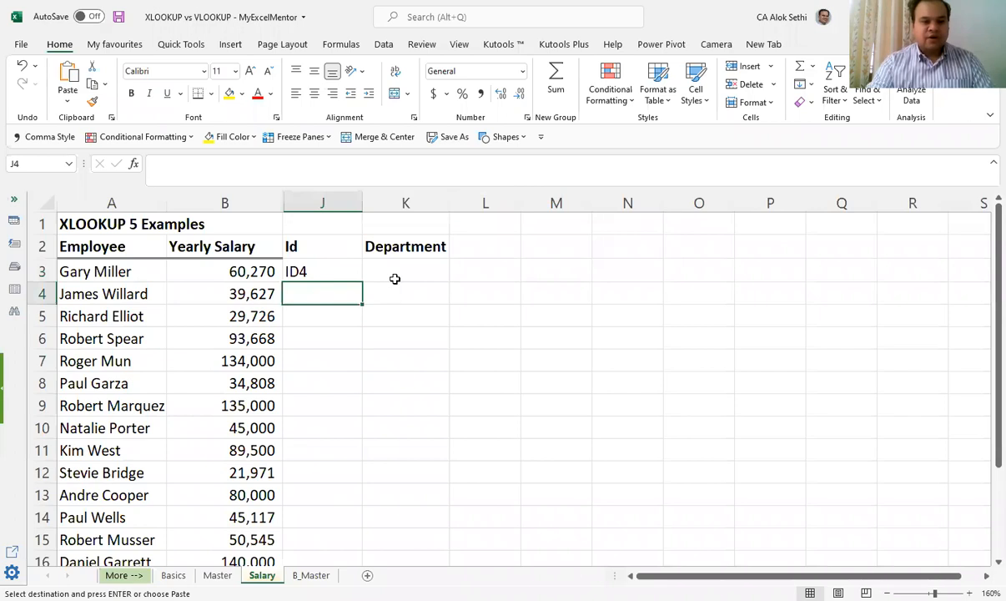
key(ctrl+v)
Step: Try to copy the third employee's ID from B6 on the Basics sheet into J5 on Salary
click(116, 315)
key(ctrl+c)
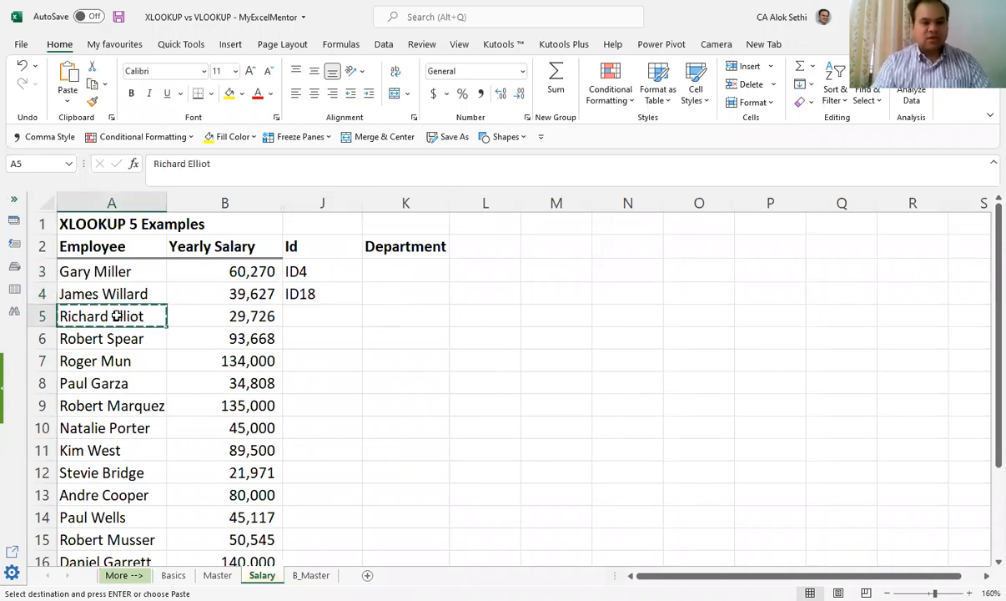
key(ctrl+Page_Up)
key(ctrl+Page_Up)
key(Down)
key(ctrl+c)
key(ctrl+Page_Down)
key(ctrl+Page_Down)
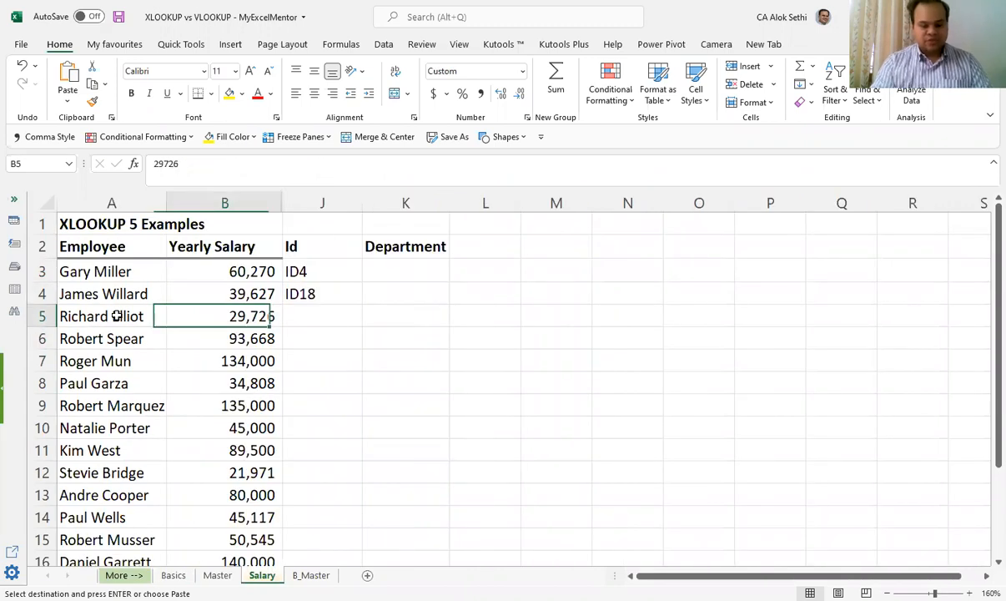
key(Right)
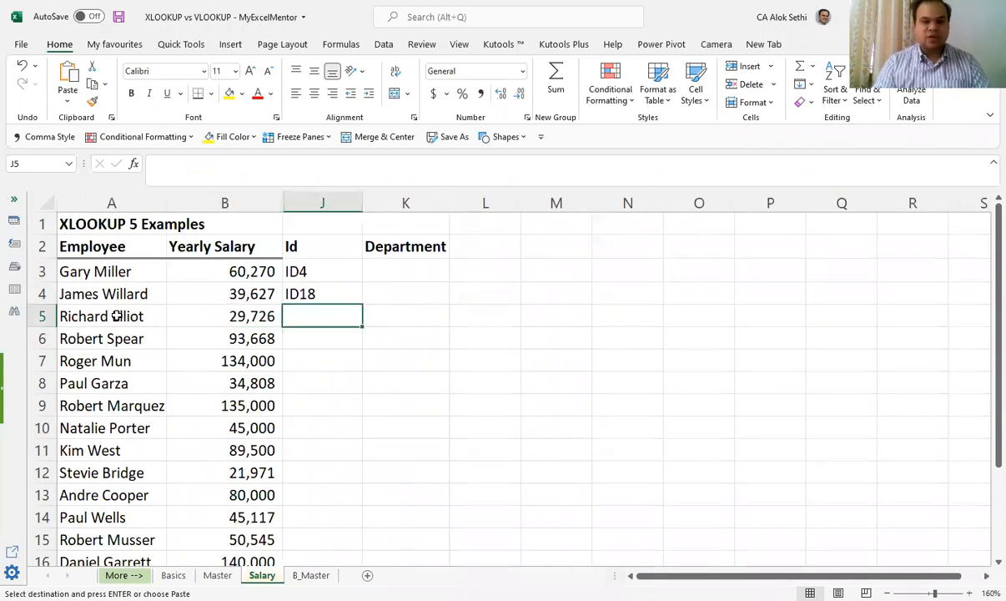
key(ctrl+v)
key(ctrl)
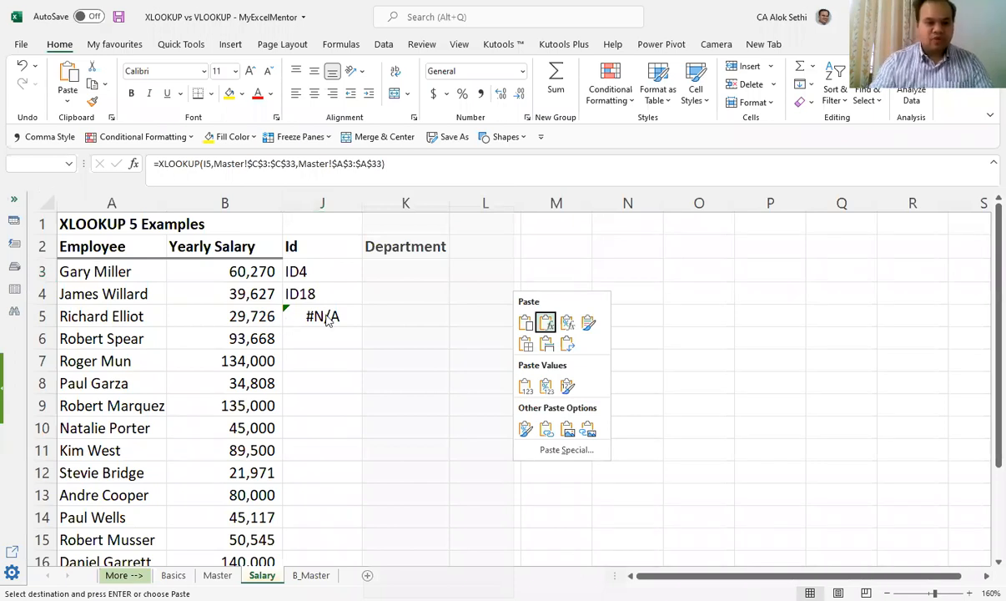
key(Escape)
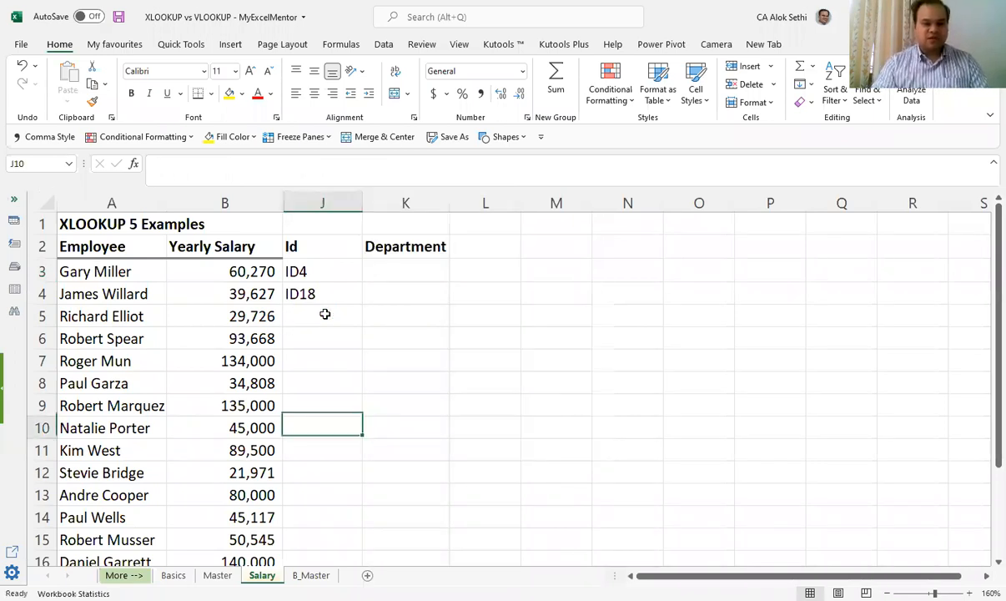
Step: Copy the employee name in A11 on the Salary sheet and find the same employee's ID on the Basics sheet
key(Down)
key(Left)
key(Left)
key(ctrl+c)
key(ctrl+Page_Up)
key(ctrl+Page_Up)
key(Down)
key(Down)
key(Down)
key(Down)
key(Down)
key(Down)
key(Left)
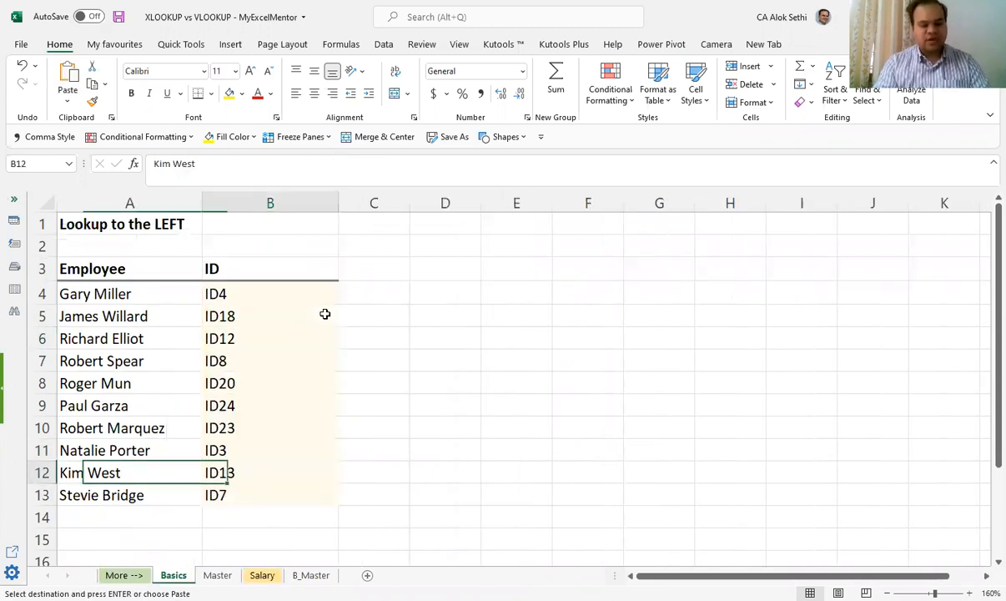
Step: Paste the ID from B12 on the Basics sheet as a value into J11 on Salary
key(ctrl+Page_Down)
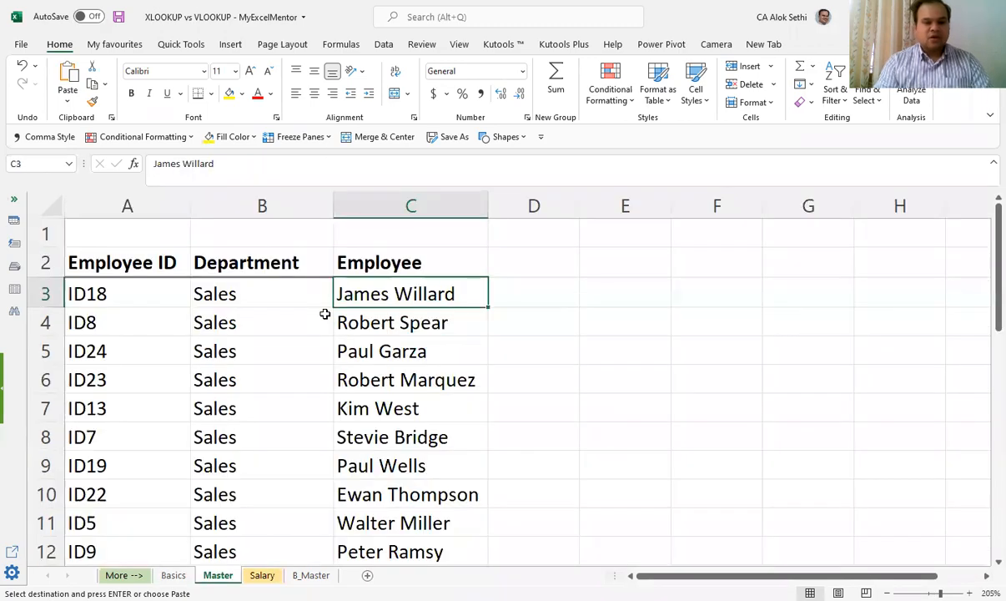
key(ctrl+Page_Down)
key(Right)
key(Right)
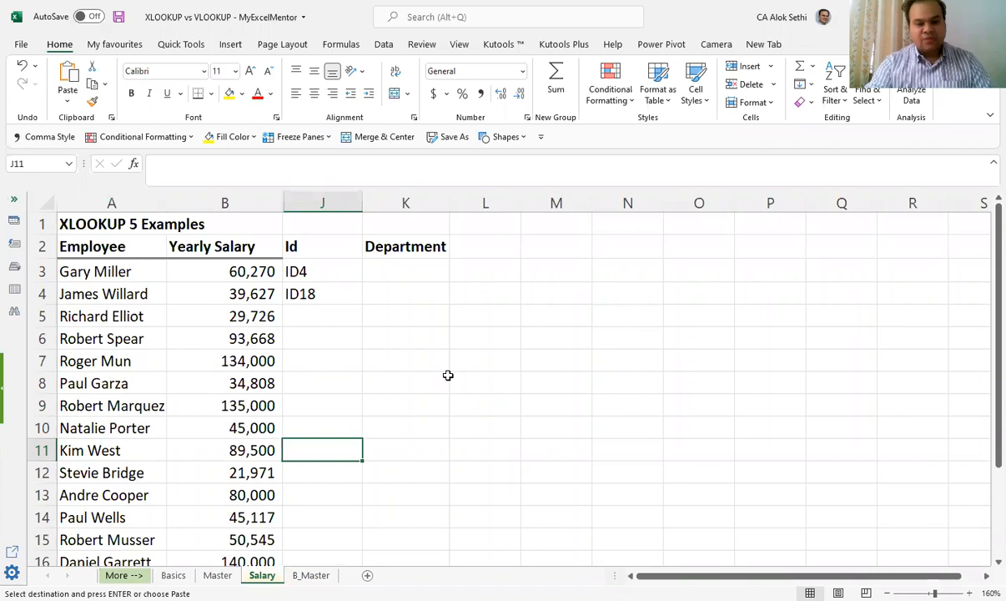
right_click(321, 451)
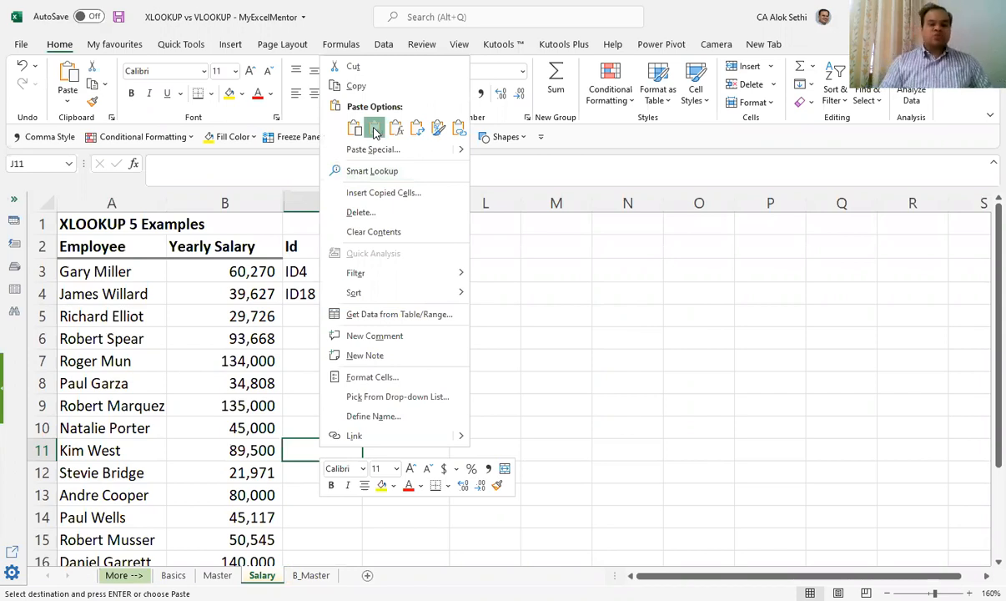
click(375, 130)
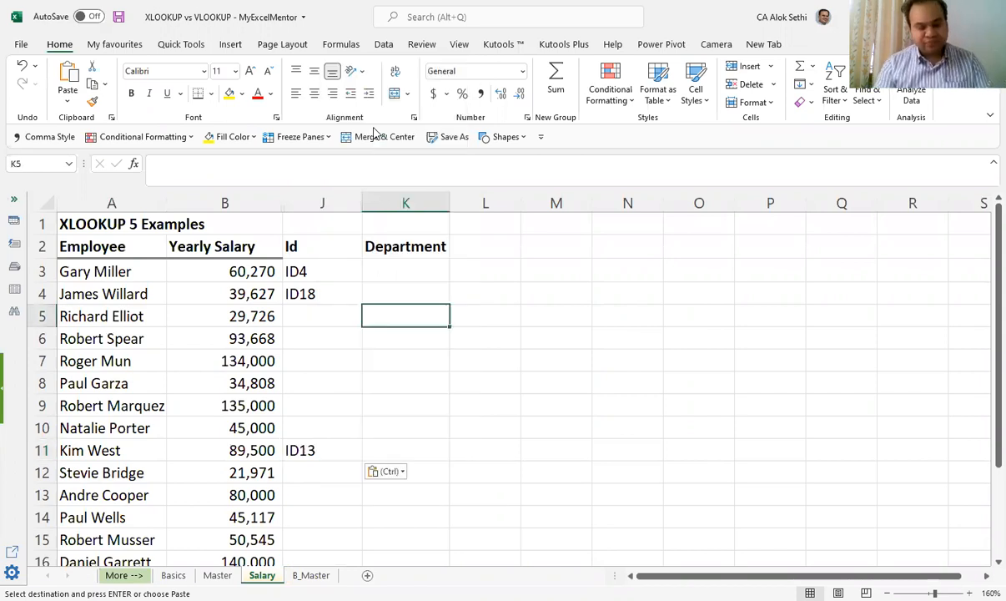
Step: Clear the manually entered IDs from J3:J15 on the Salary sheet
key(Left)
key(Up)
key(Up)
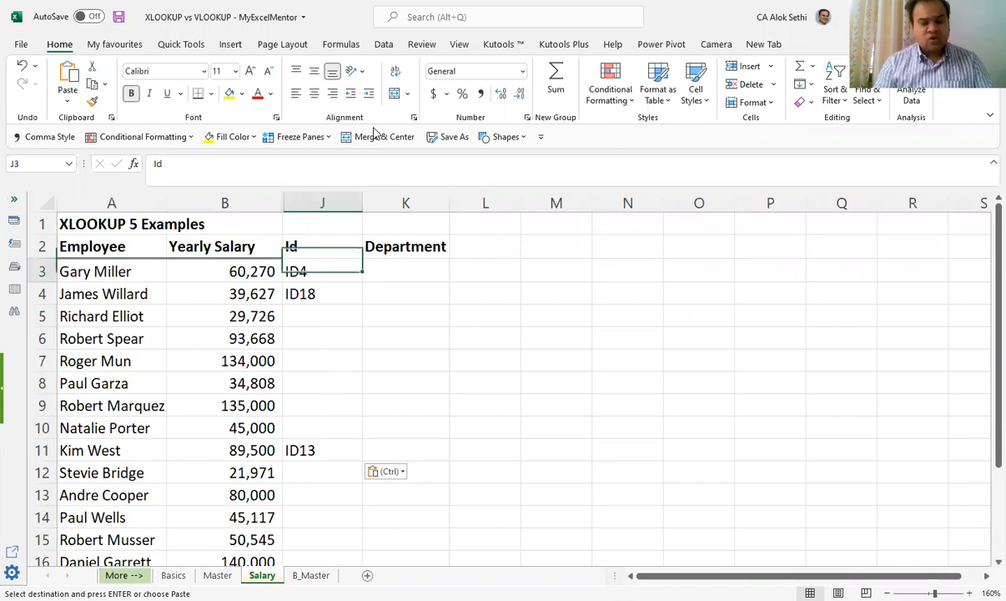
key(shift+Down)
key(shift+Down)
key(shift+Down)
key(shift+Down)
key(shift+Down)
key(shift+Down)
key(shift+Down)
key(shift+Down)
key(shift+Down)
key(shift+Down)
key(shift+Down)
key(shift+Down)
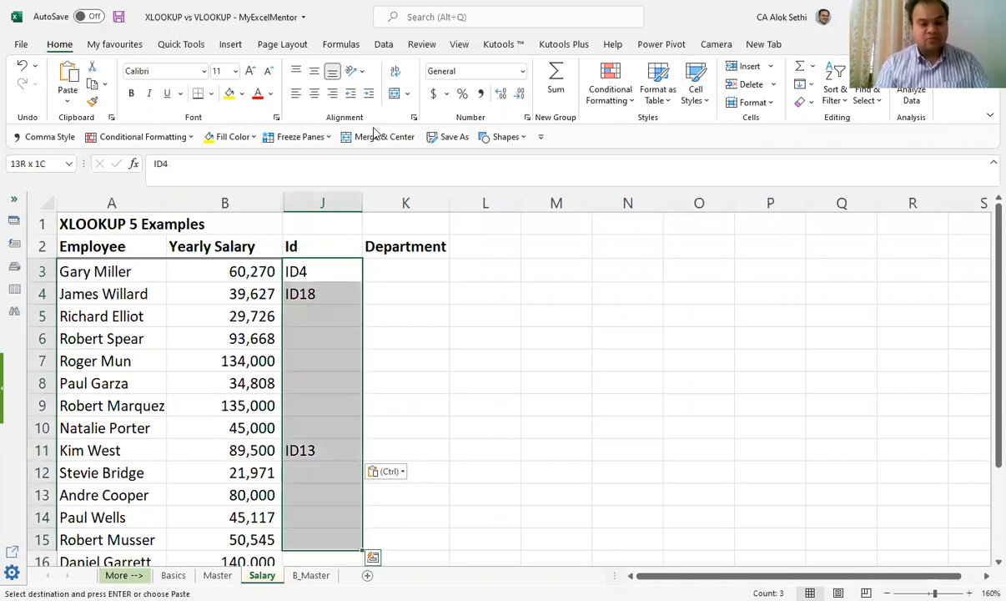
key(Delete)
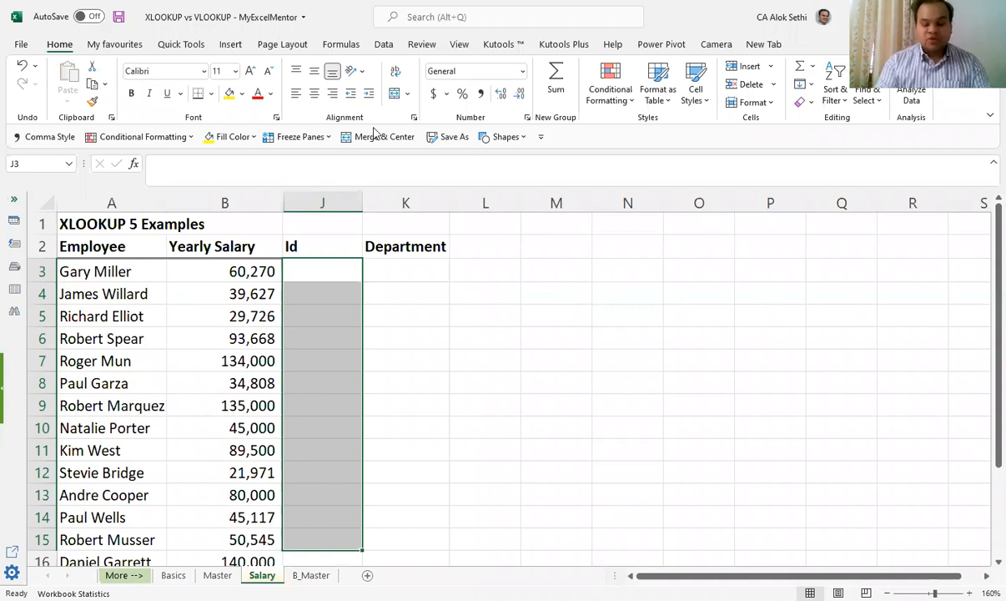
key(Home)
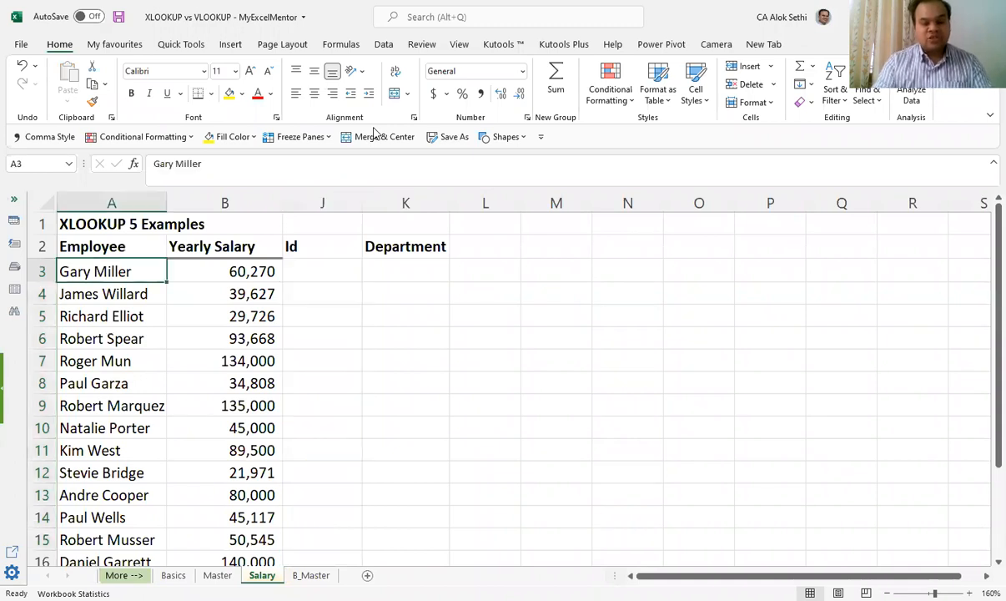
click(174, 575)
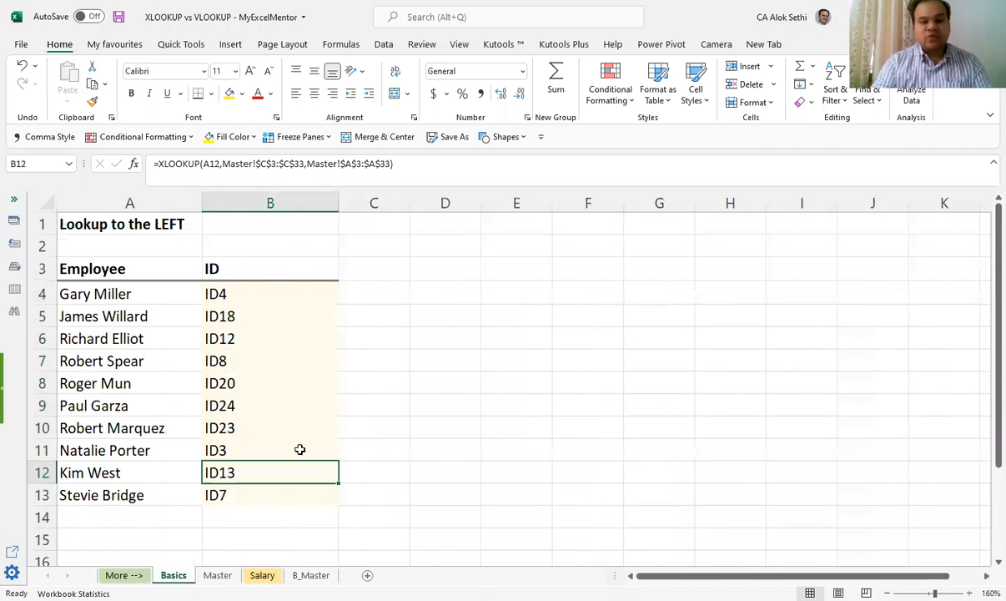
scroll(291, 515, down, 1)
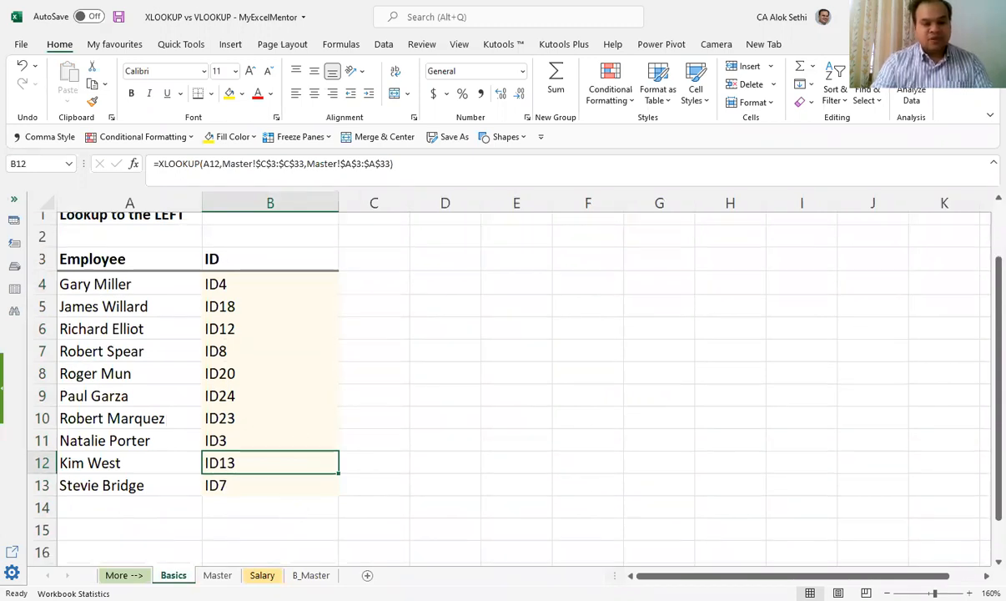
scroll(290, 514, up, 1)
click(262, 575)
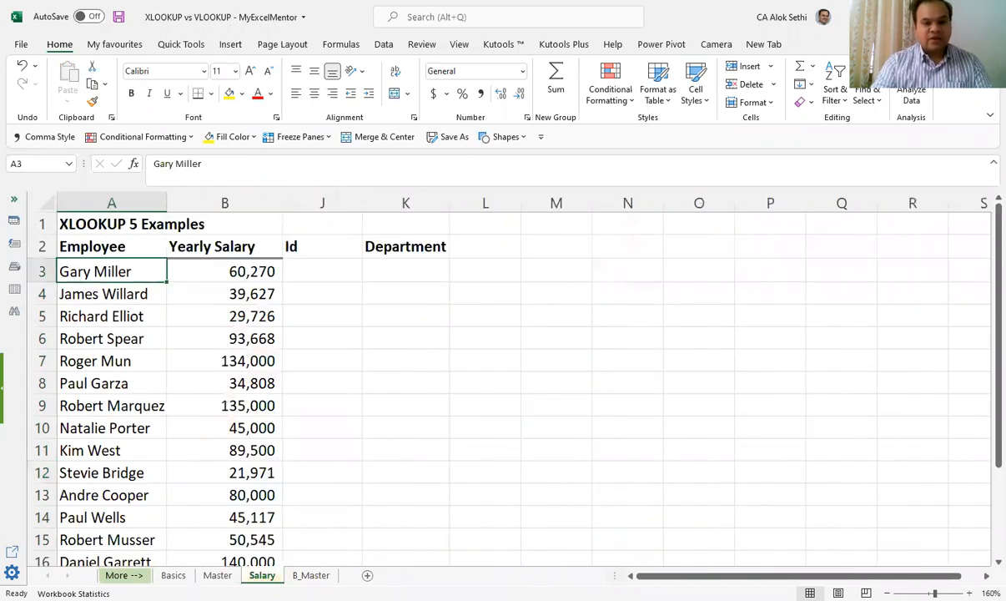
click(327, 264)
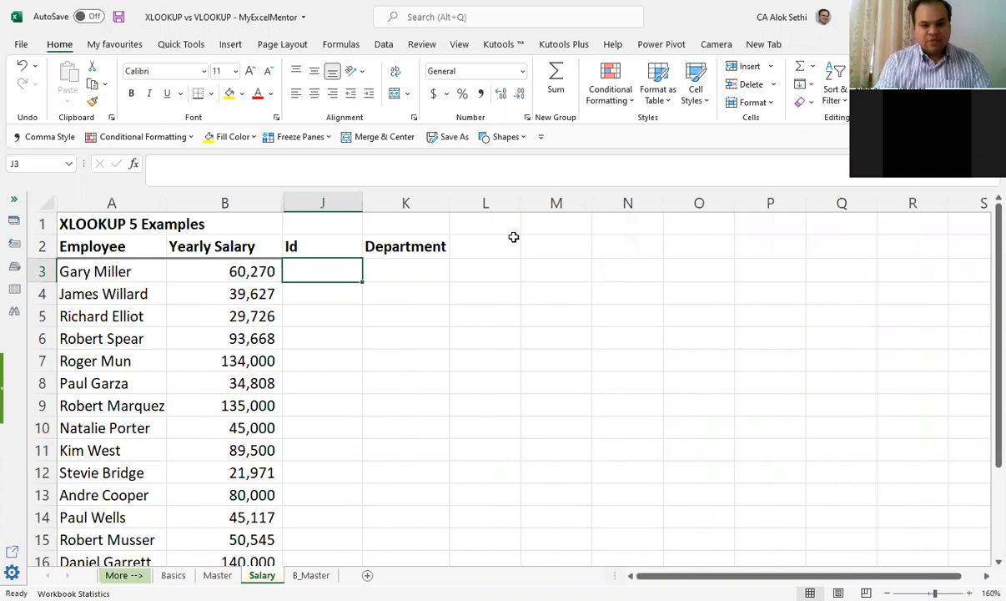
text(=)
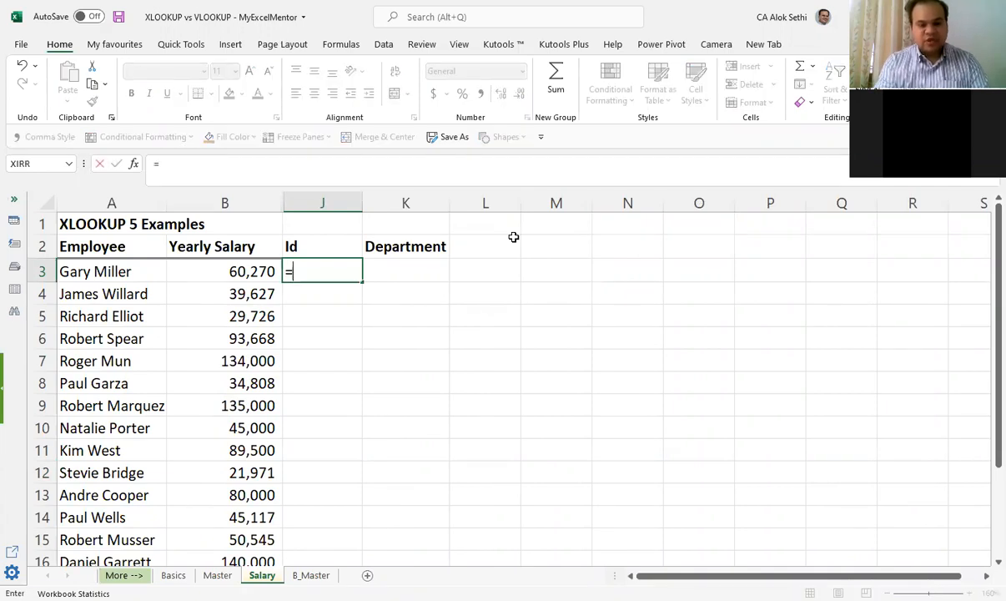
text(v)
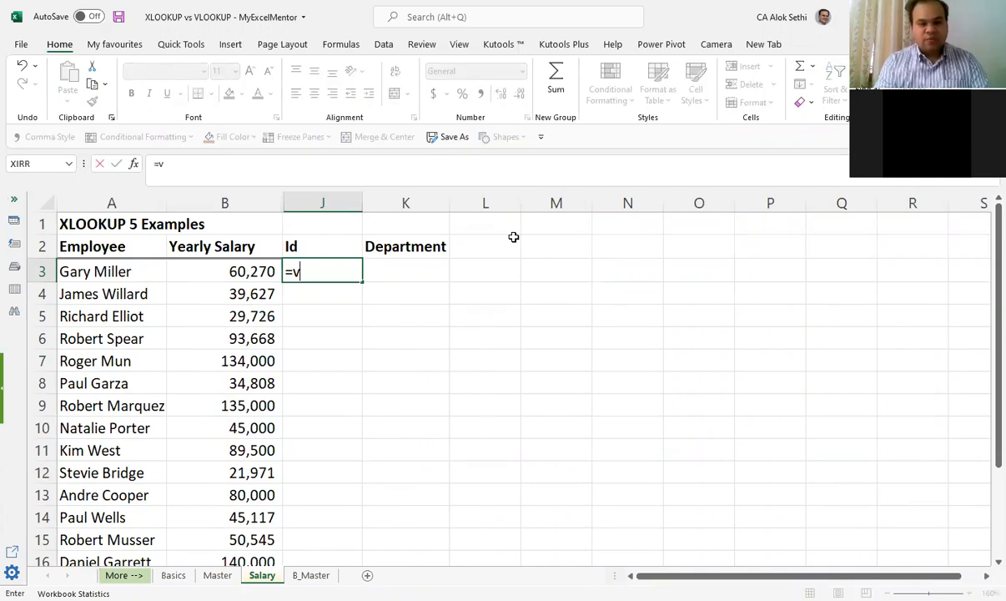
text(look)
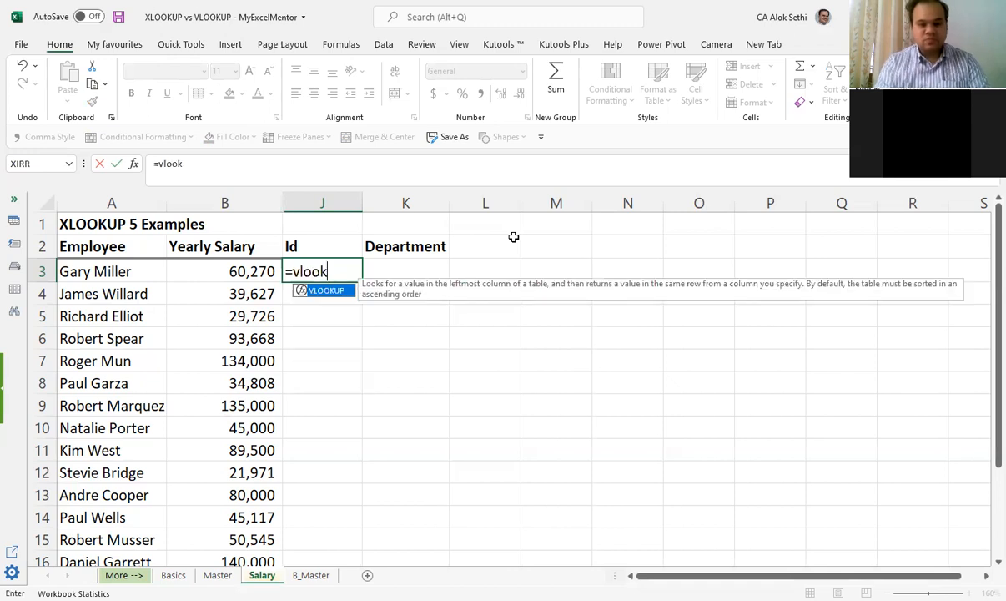
text(up)
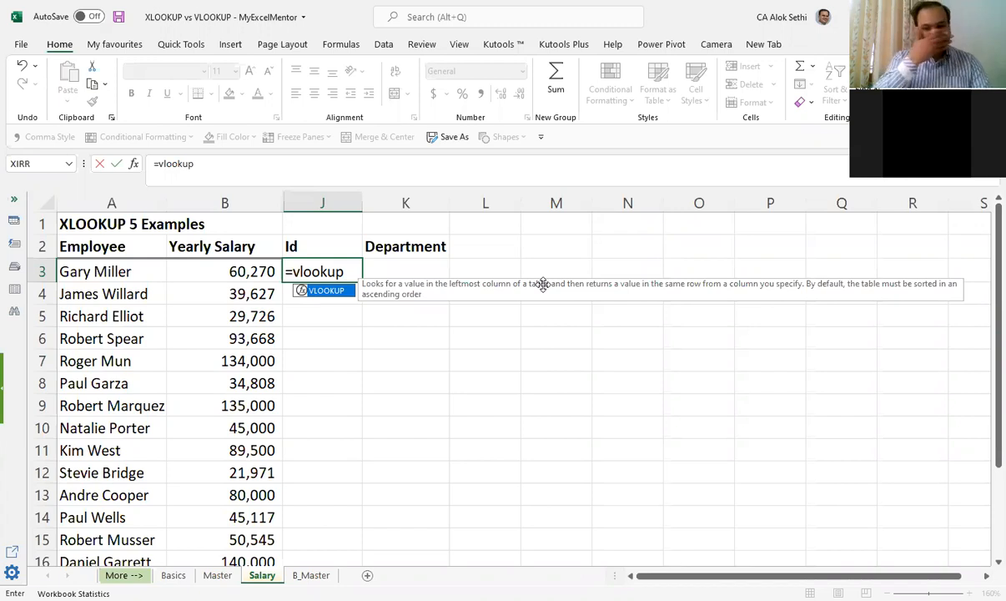
text(()
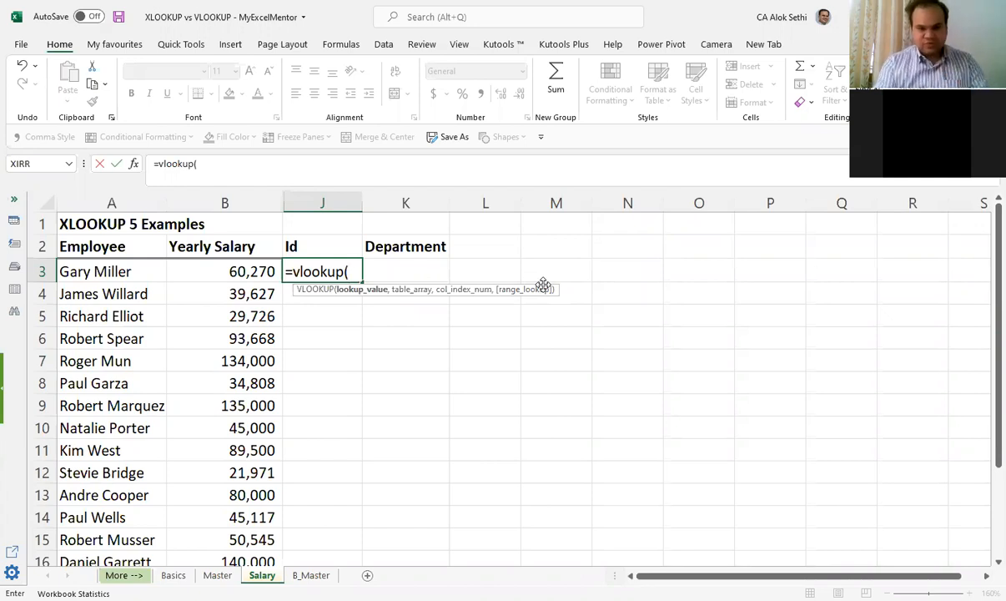
key(BackSpace)
key(BackSpace)
key(BackSpace)
key(BackSpace)
key(BackSpace)
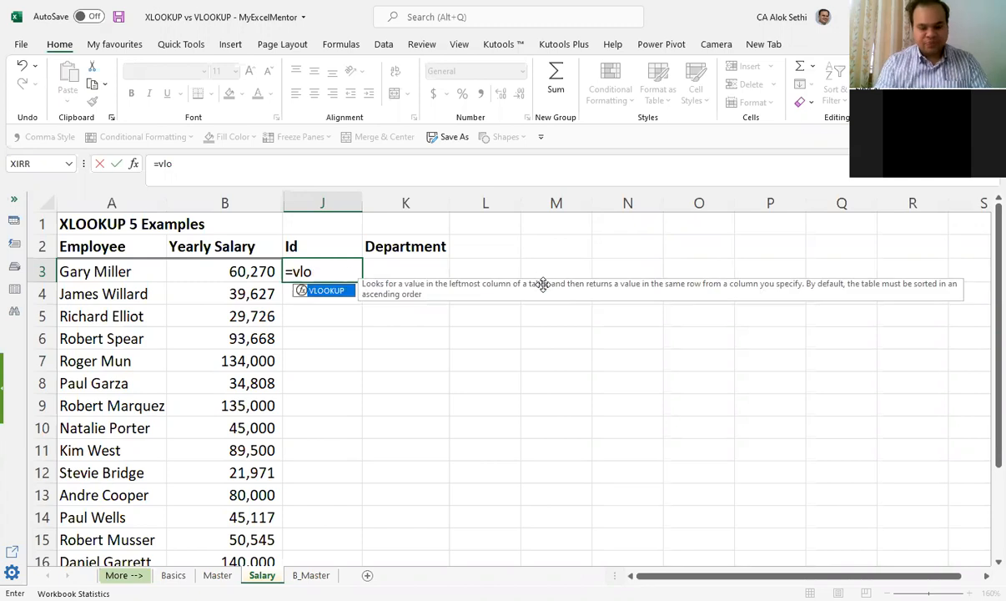
key(Tab)
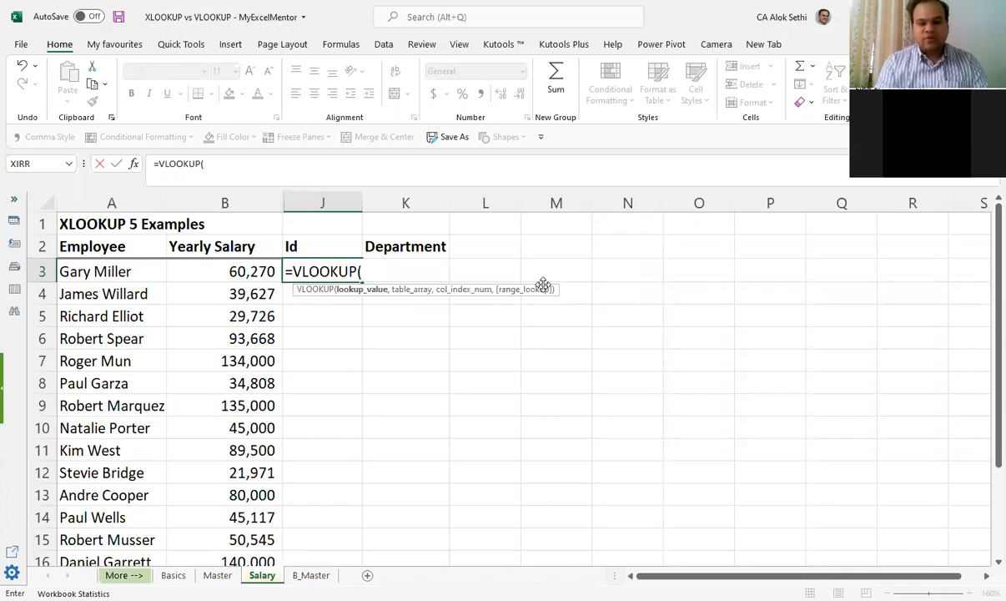
key(BackSpace)
key(BackSpace)
key(BackSpace)
key(BackSpace)
key(BackSpace)
key(BackSpace)
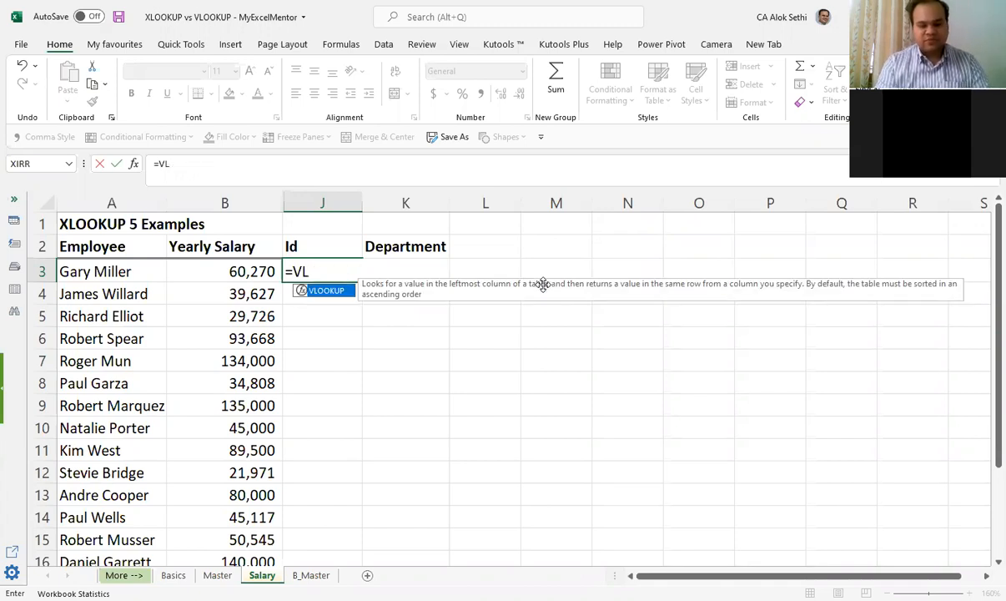
key(BackSpace)
text(l)
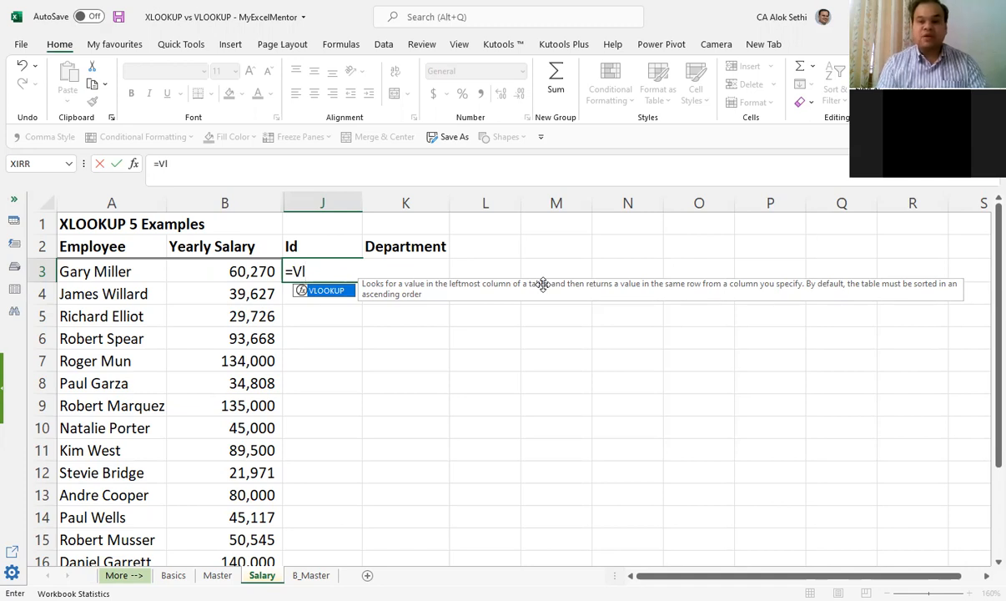
key(Tab)
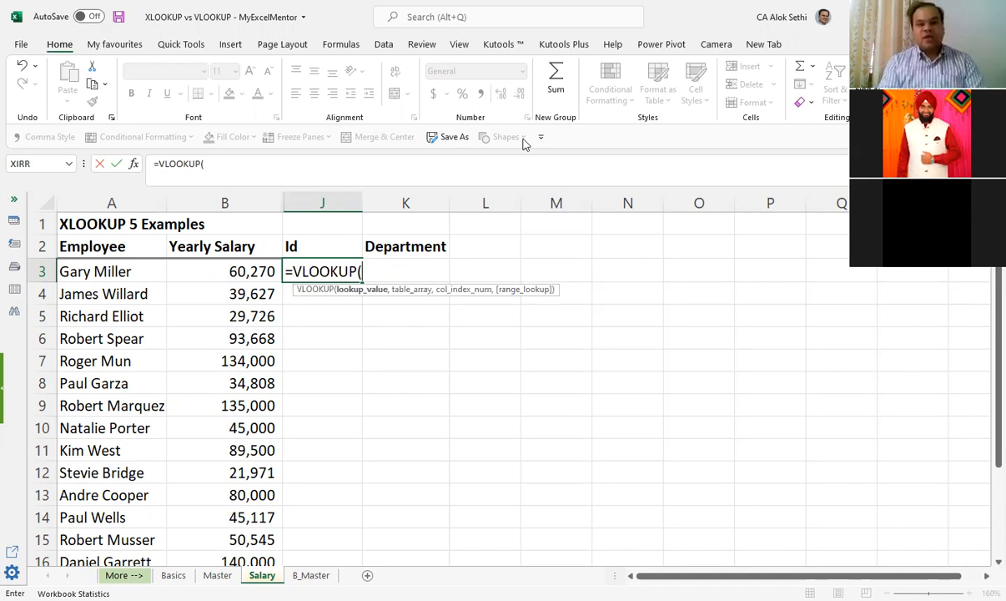
key(Left)
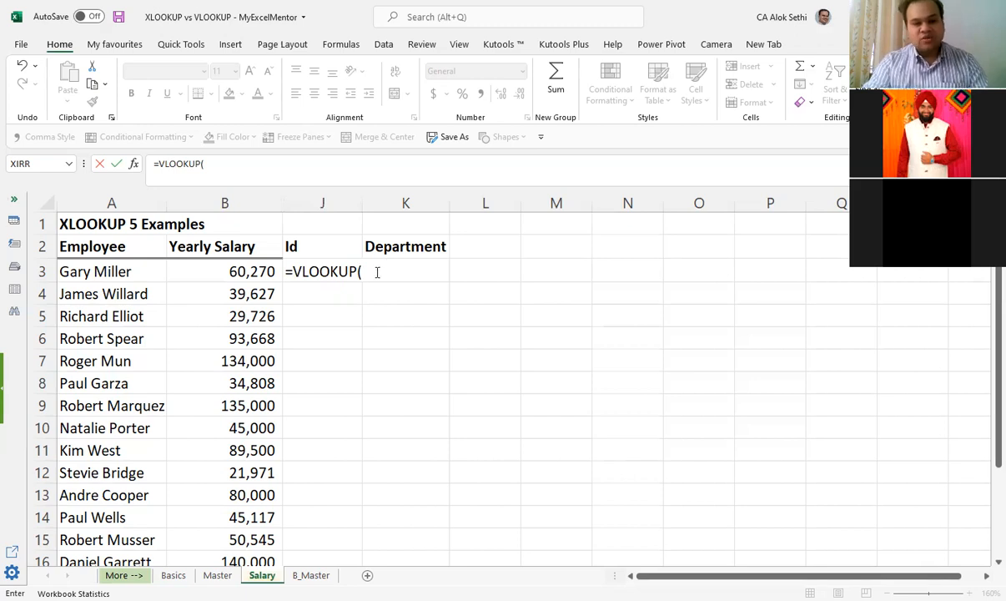
key(Escape)
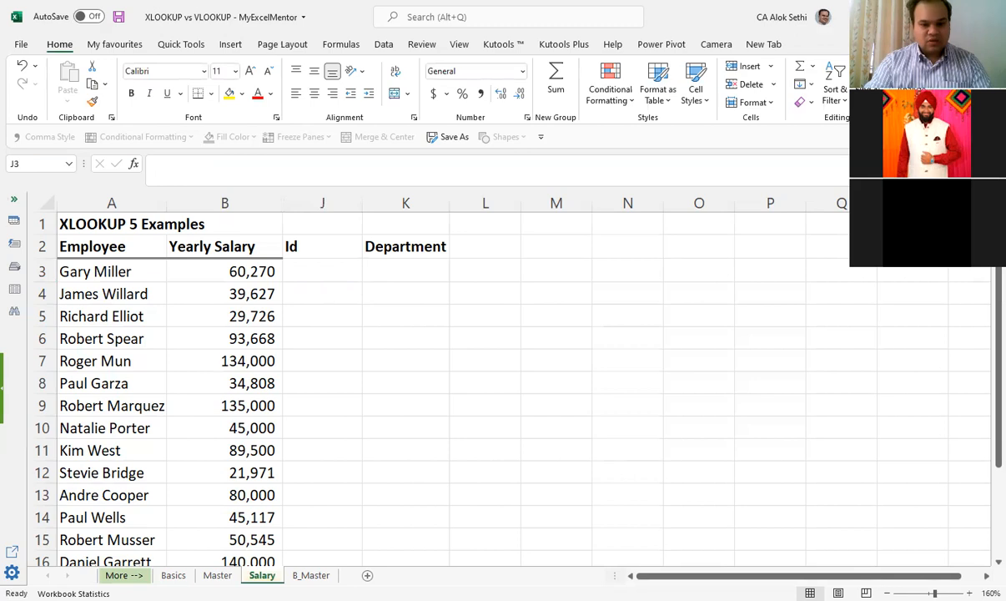
Step: Start a VLOOKUP formula in J3 on the Salary sheet with A3 as the lookup value
click(304, 272)
double_click(304, 272)
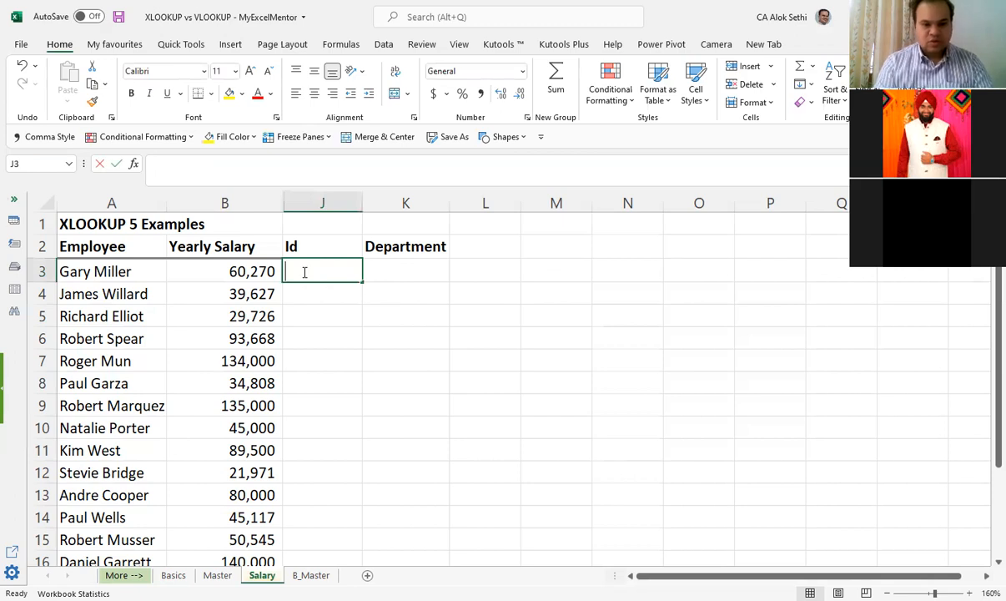
text(=VALUE()
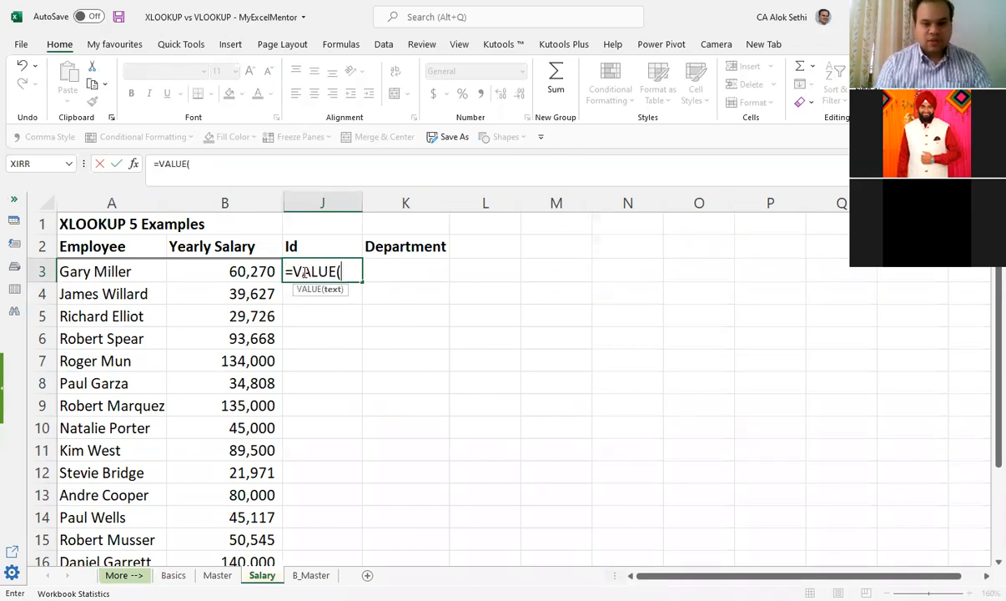
key(BackSpace)
key(BackSpace)
key(BackSpace)
key(BackSpace)
key(BackSpace)
text(LOOKUP()
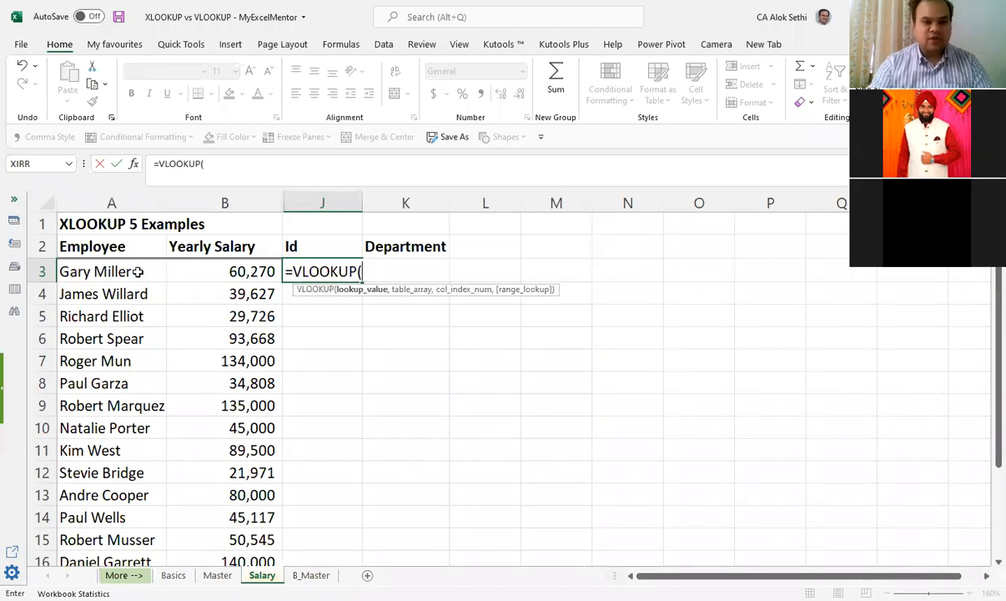
click(138, 272)
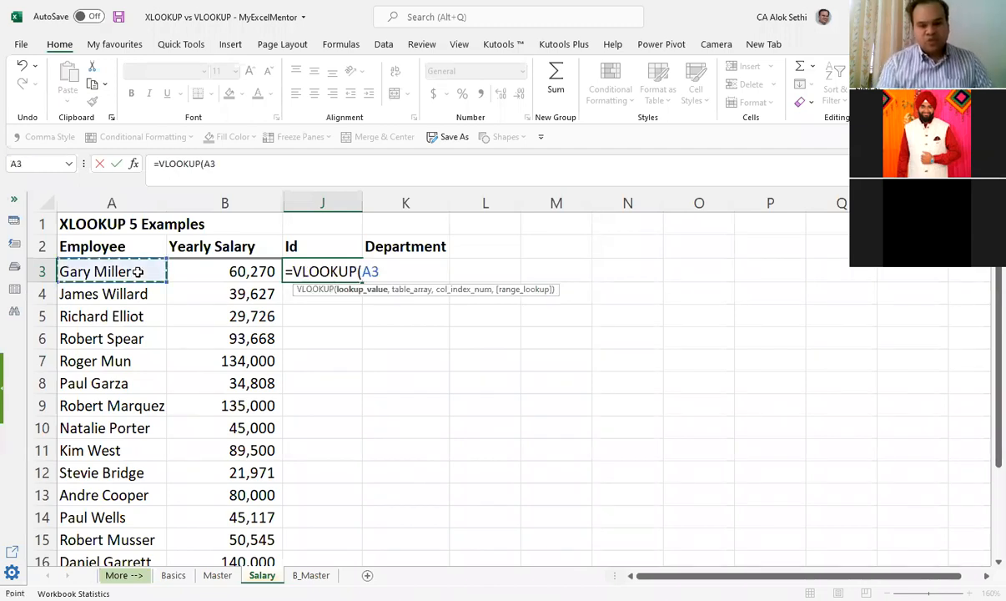
text(,)
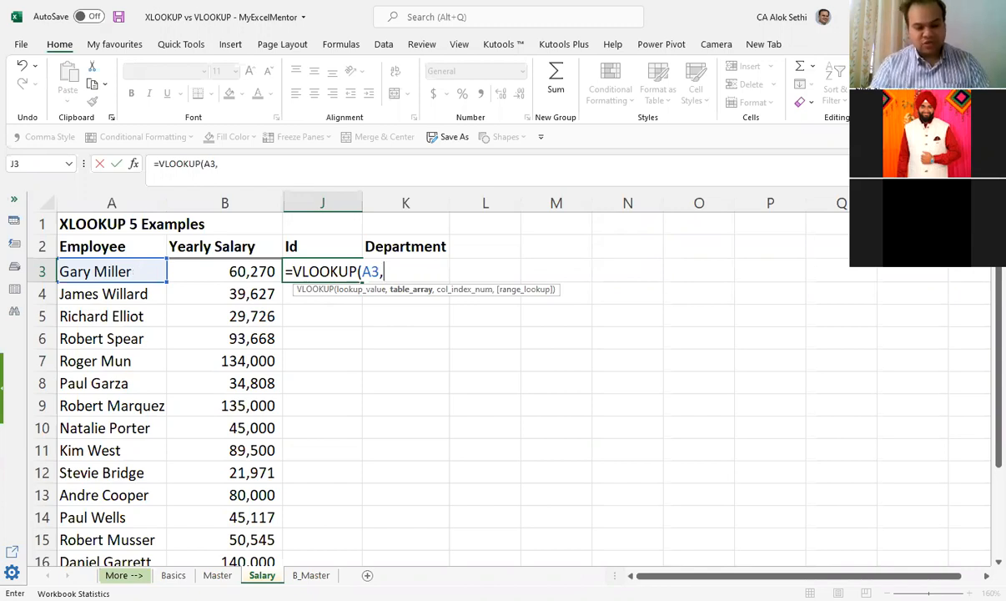
Step: Set the VLOOKUP table array to A3:B13 on the Basics sheet
key(ctrl+Page_Up)
key(ctrl+Page_Up)
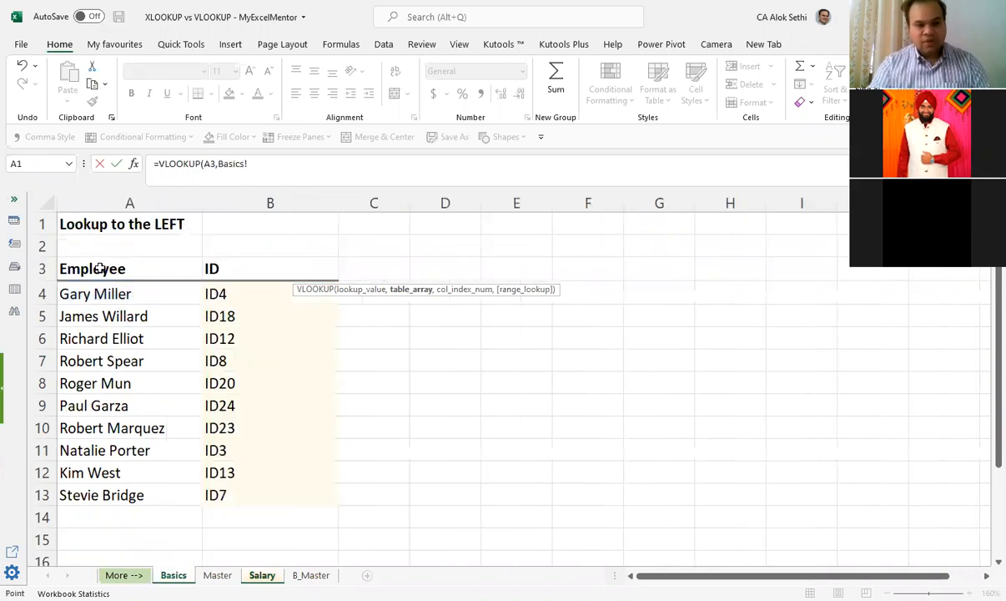
click(190, 274)
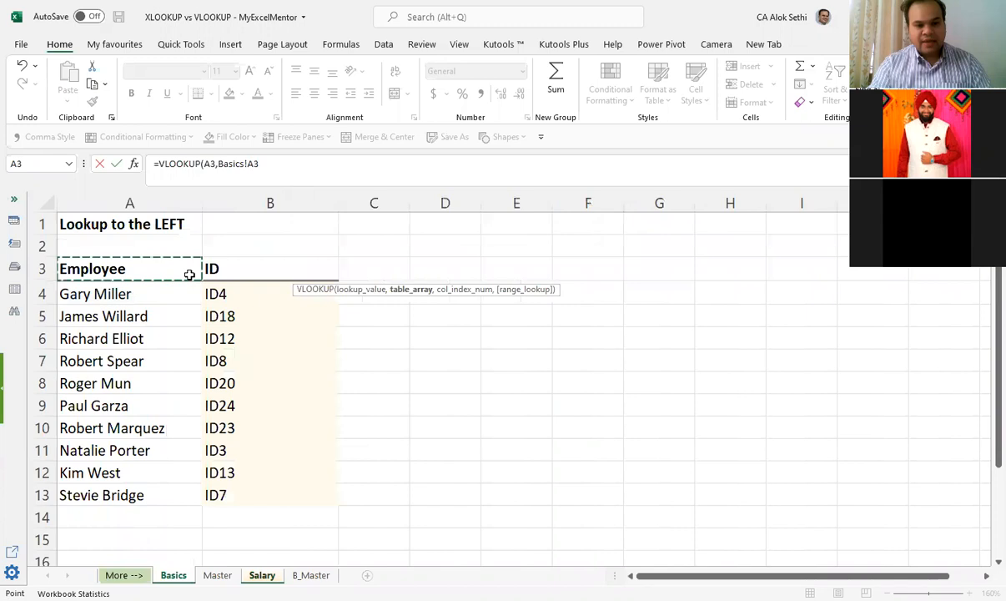
shift+click(306, 502)
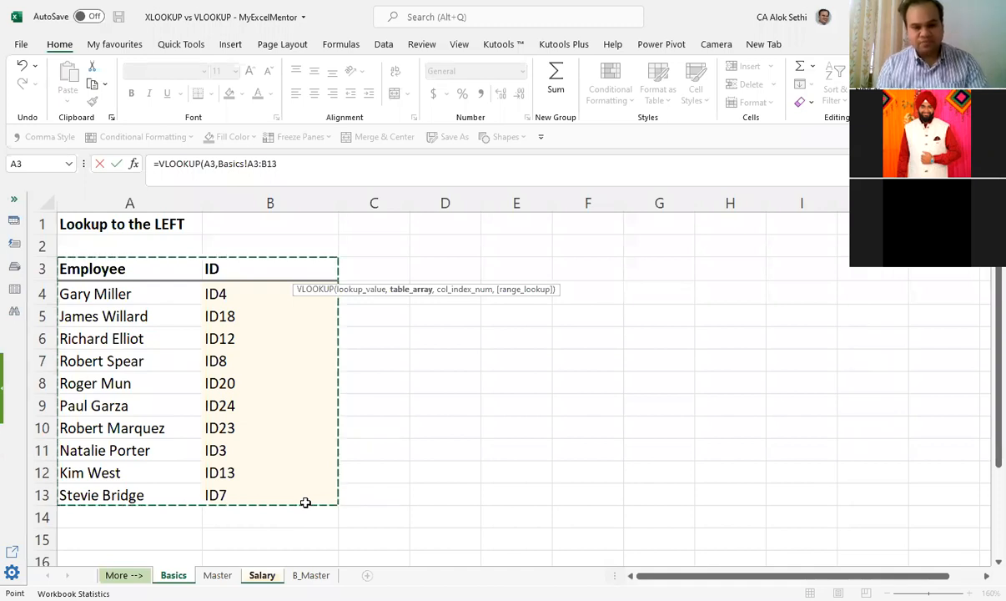
text(,)
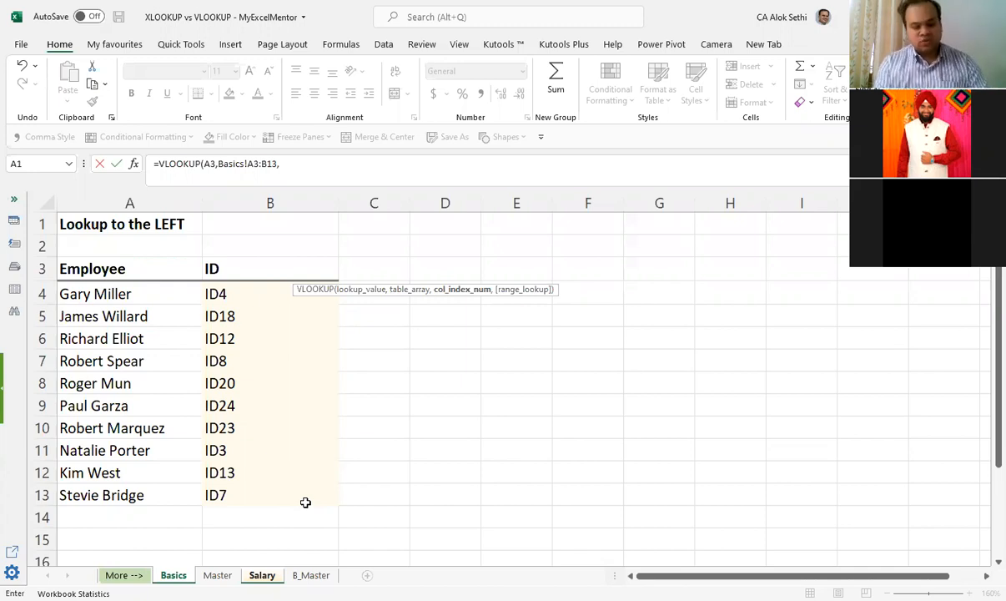
Step: Complete the VLOOKUP with column index 2 and FALSE for an exact match
text(2)
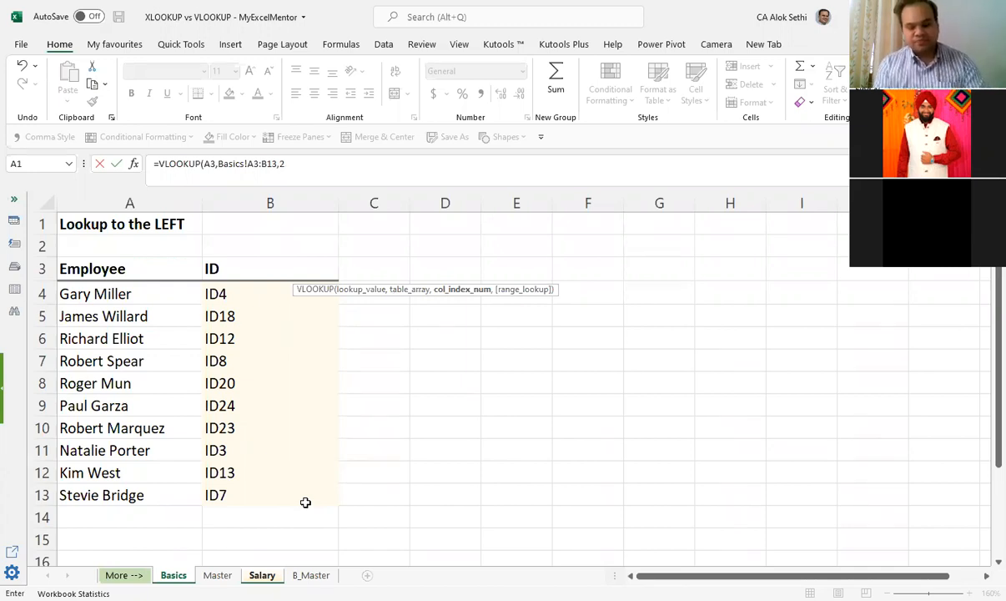
text(,)
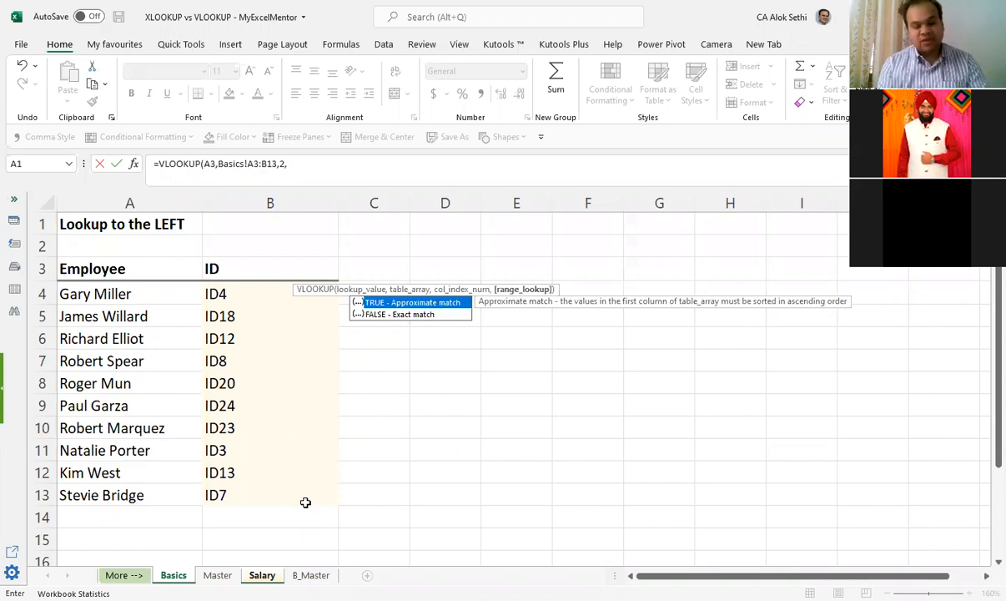
text(alsw)
key(BackSpace)
text(e)
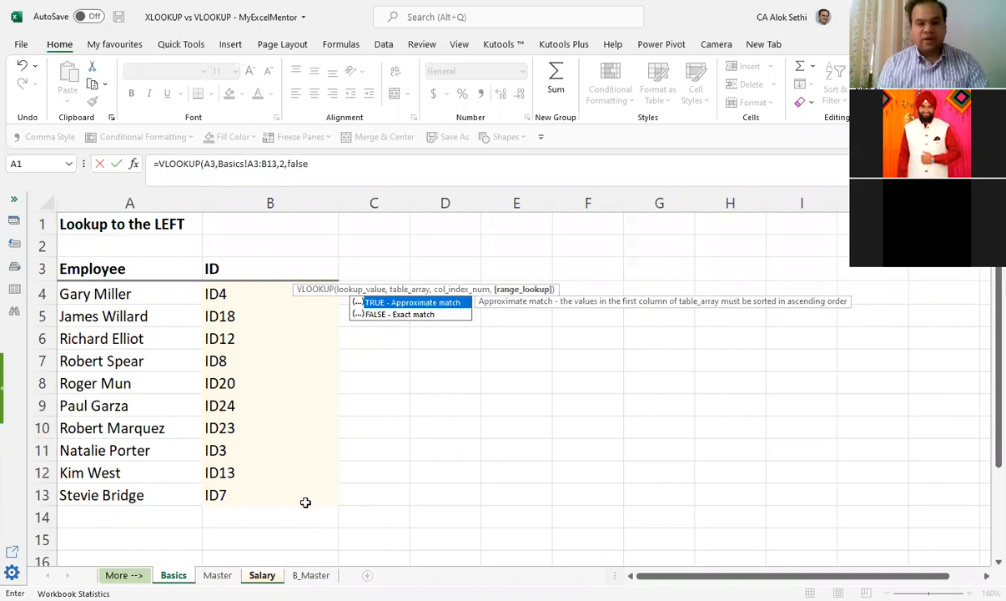
text())
key(Return)
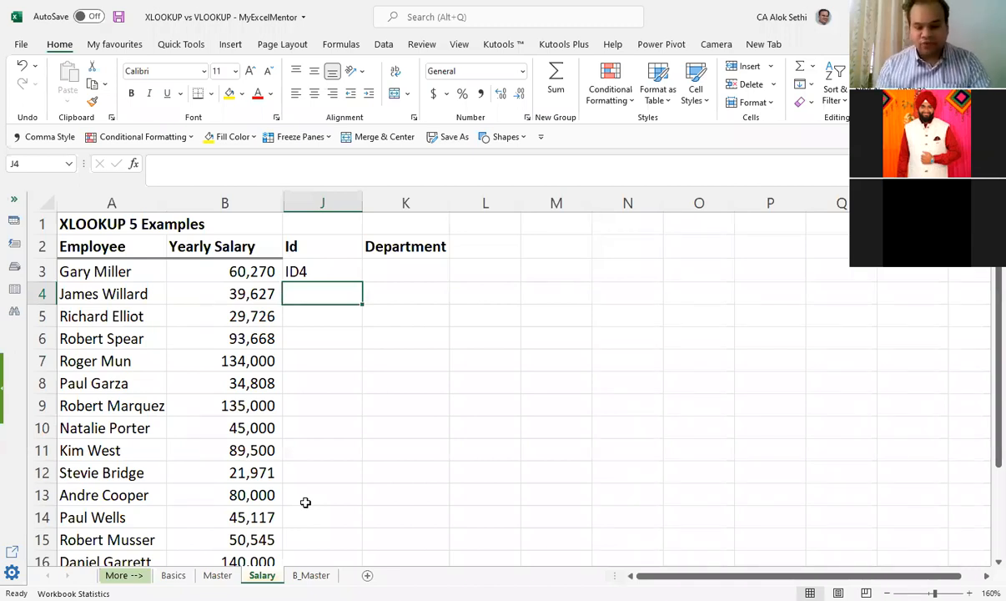
Step: Fill the VLOOKUP formula from J3 down through J20 on the Salary sheet
key(Up)
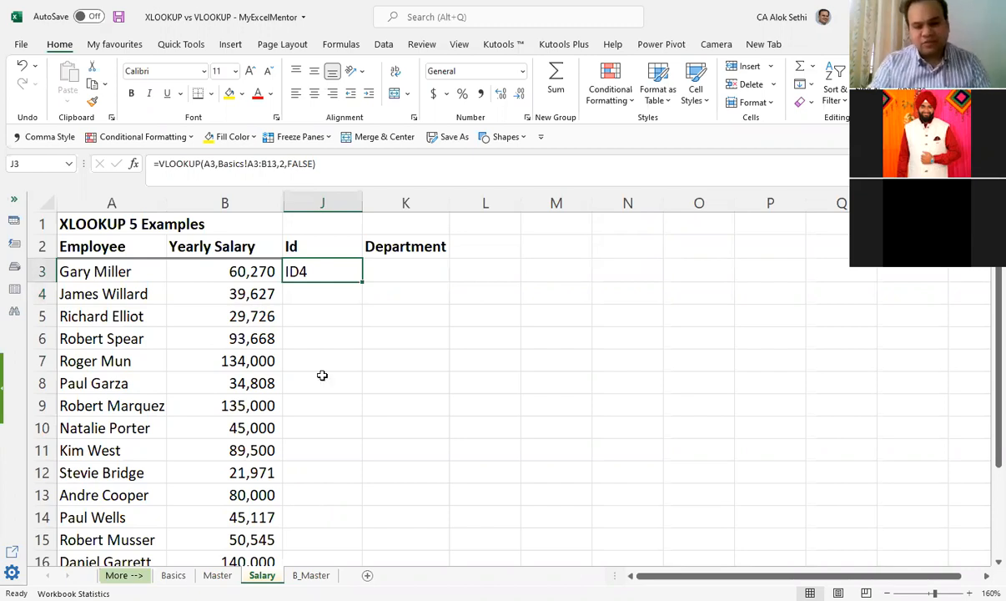
click(393, 285)
click(361, 282)
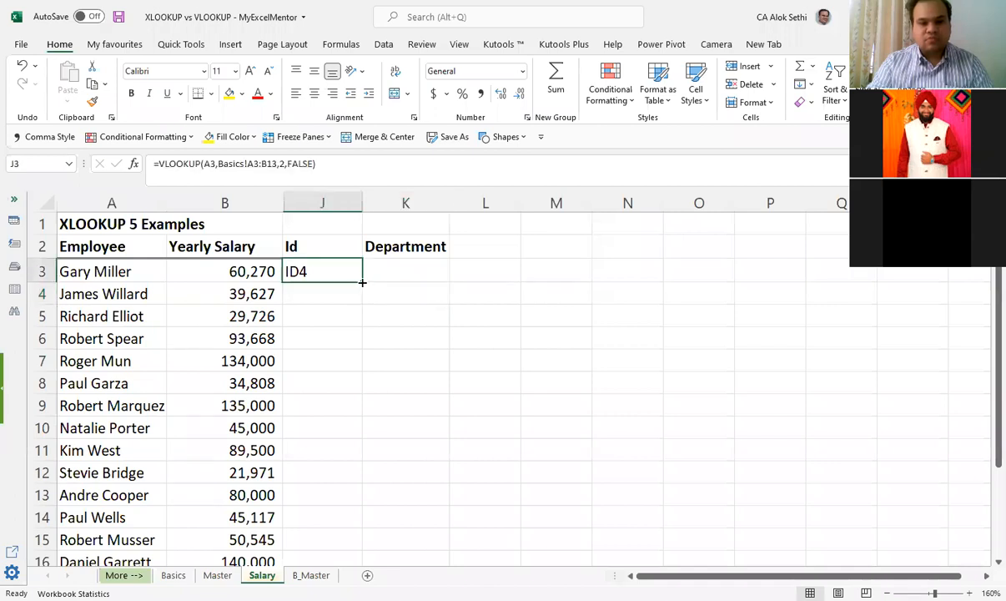
drag(360, 282, 373, 514)
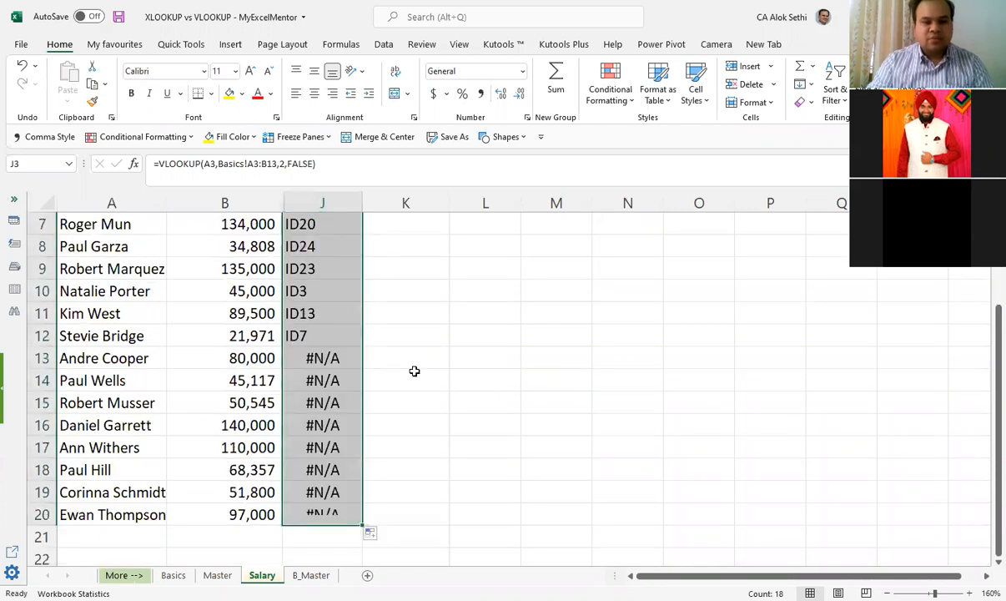
Step: Review the lookup results in J3:J20 on the Salary sheet, checking which employees get an ID
click(415, 371)
scroll(415, 371, up, 2)
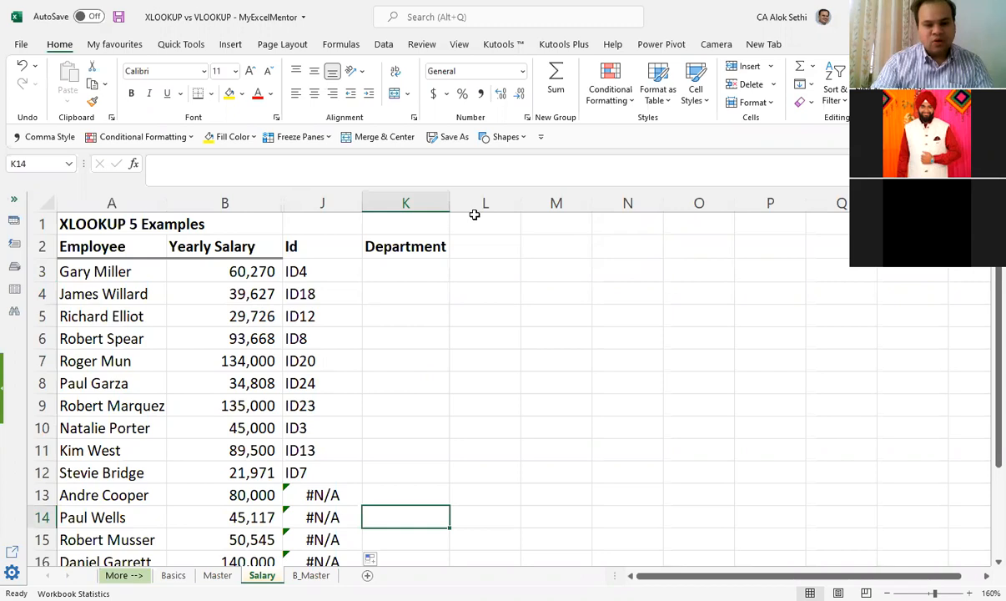
scroll(531, 124, down, 2)
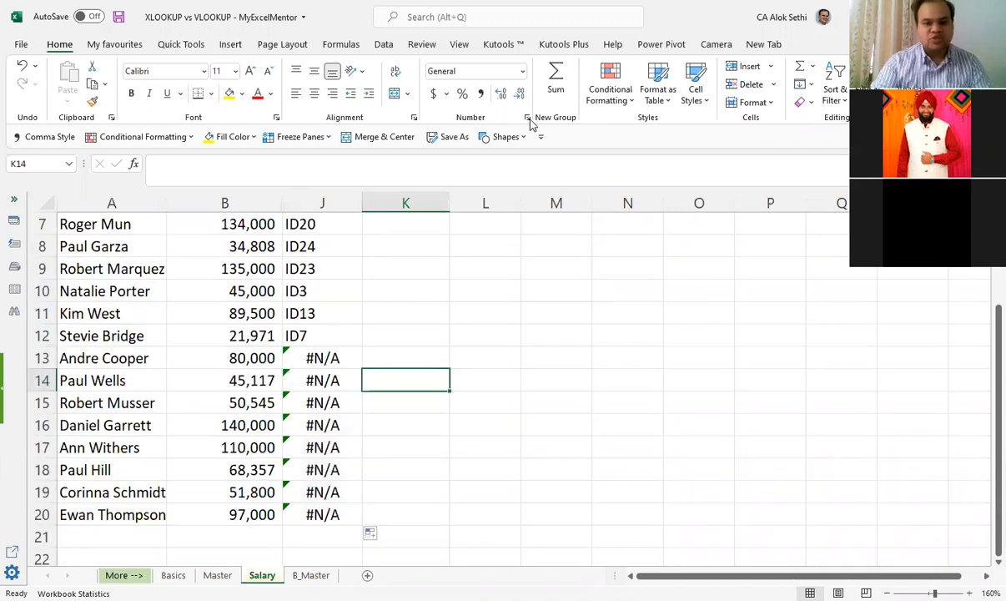
scroll(530, 123, up, 2)
scroll(357, 412, down, 2)
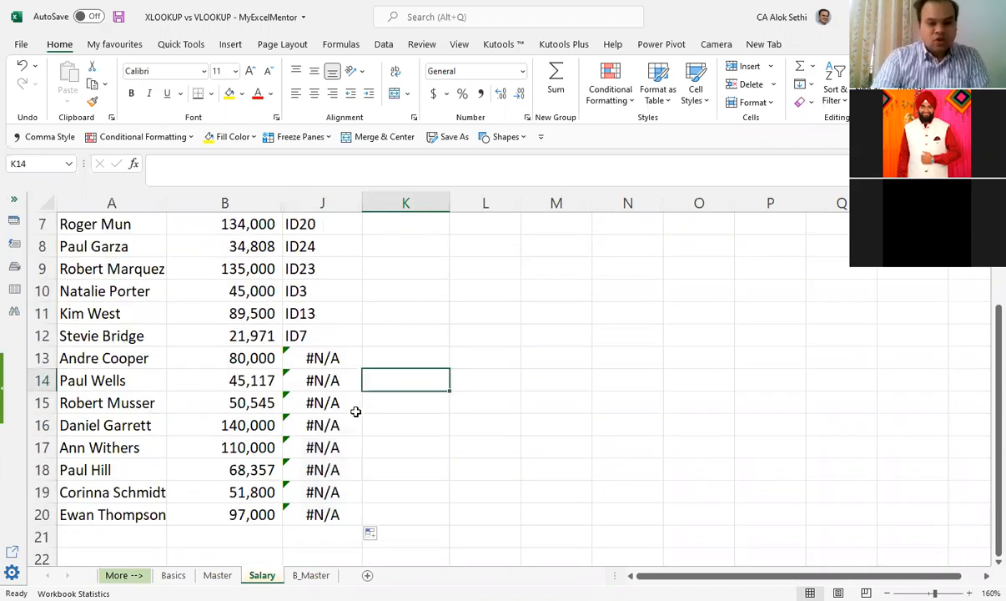
scroll(290, 404, up, 2)
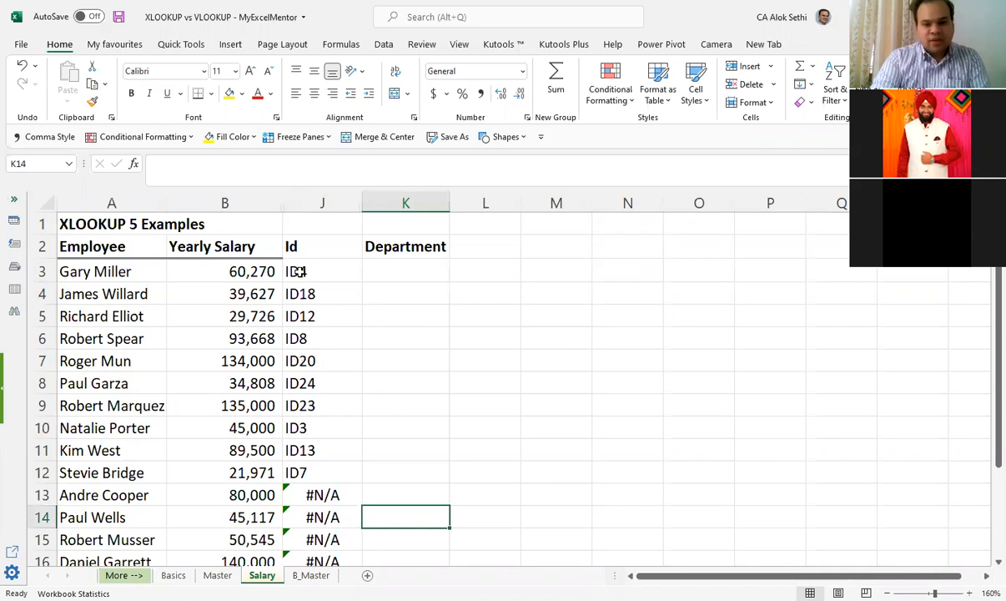
drag(309, 273, 310, 469)
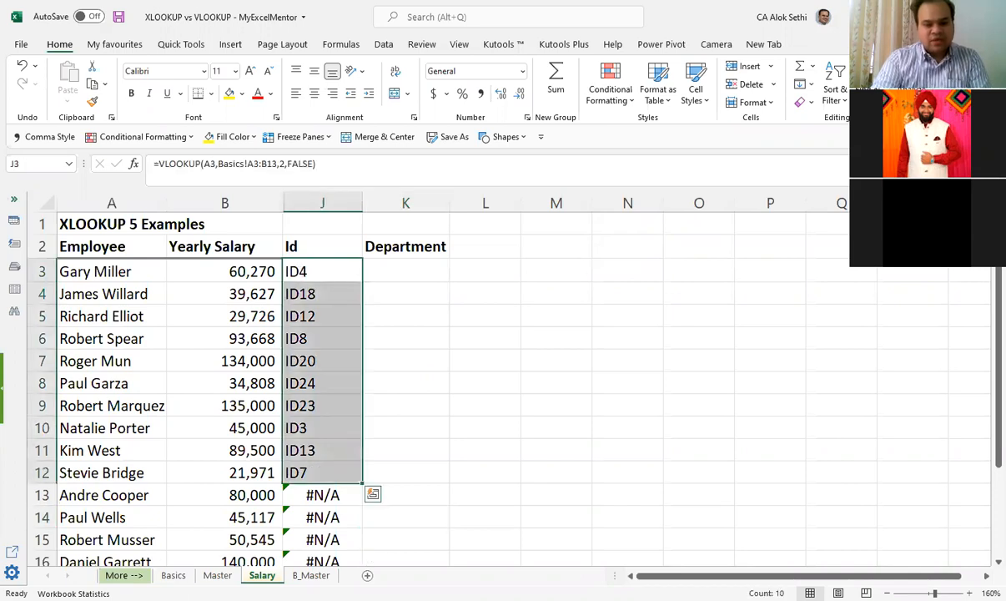
Step: Check the ID of the employee in A8 on Salary against the same employee's entry on the Basics sheet
click(173, 576)
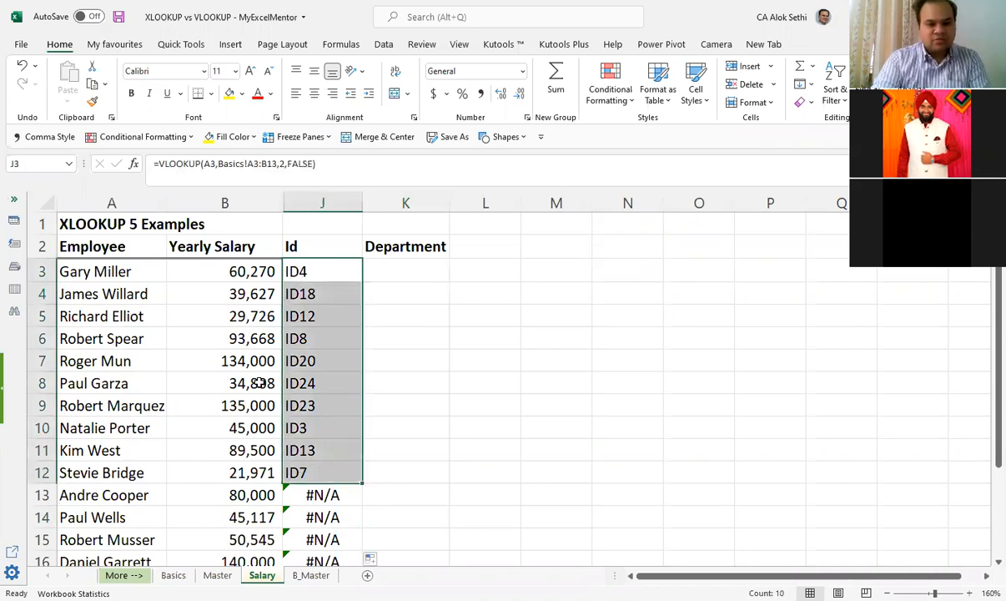
click(149, 383)
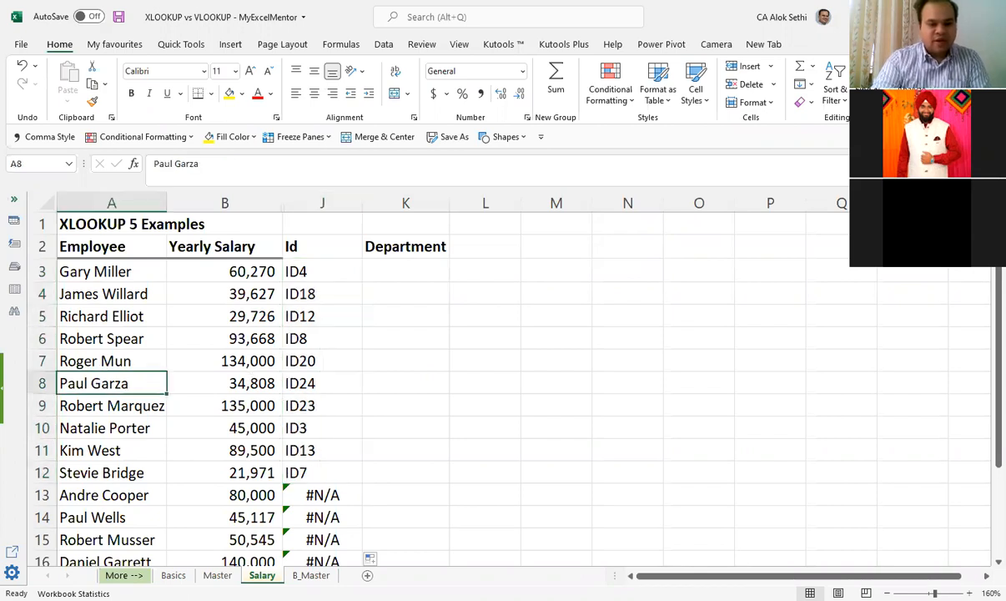
key(Right)
key(Right)
key(ctrl+Page_Up)
key(ctrl+Page_Up)
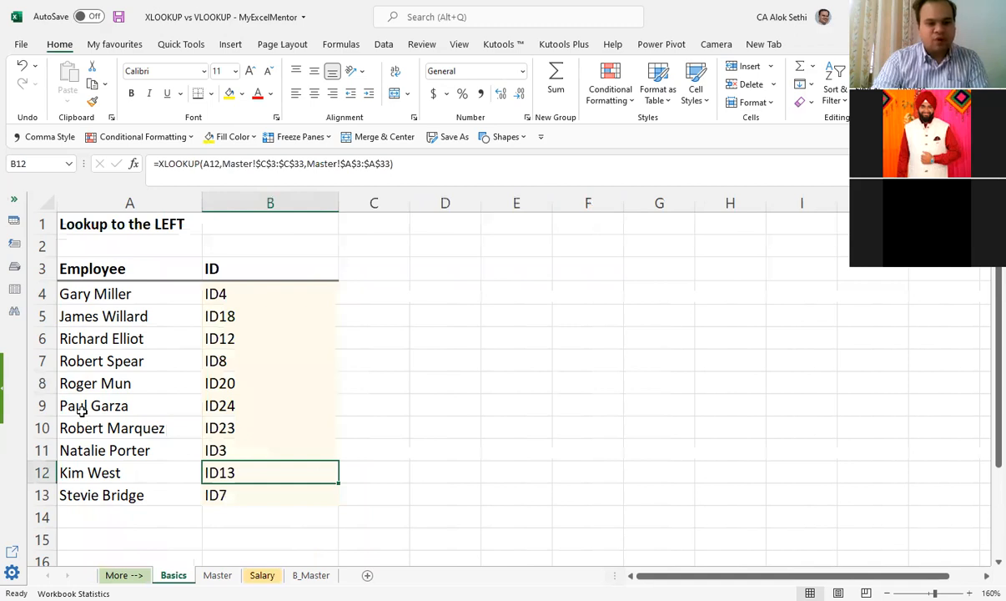
click(81, 410)
key(Right)
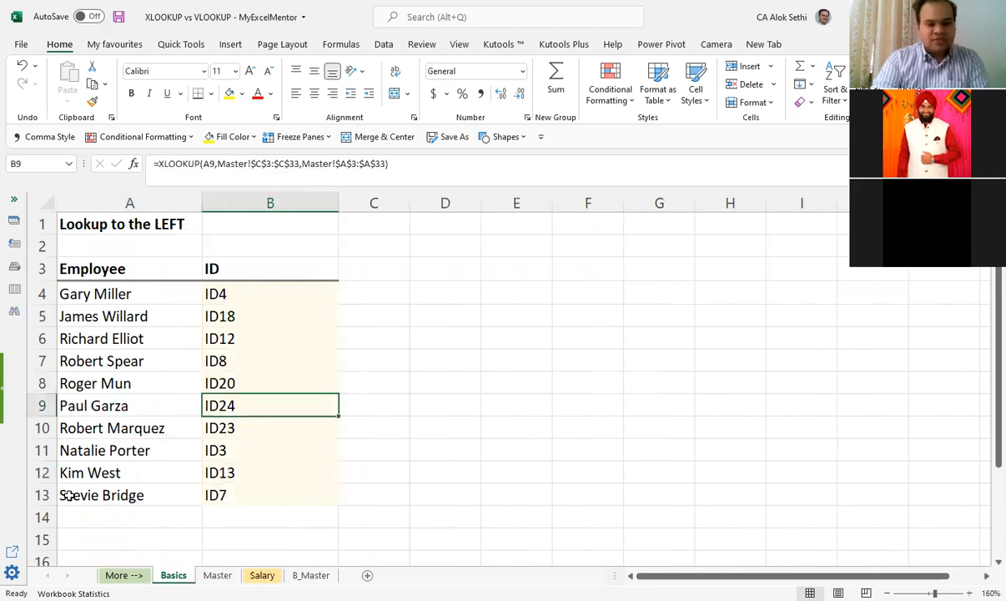
Step: Compare the employees listed on the Master and Basics sheets with those on the Salary sheet
click(224, 574)
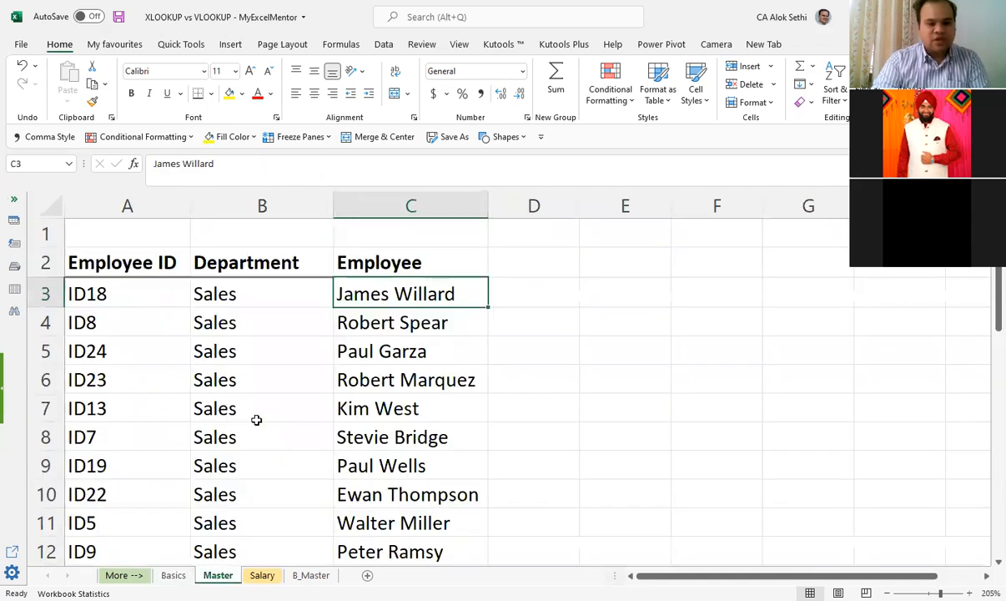
scroll(256, 420, down, 2)
scroll(257, 420, up, 2)
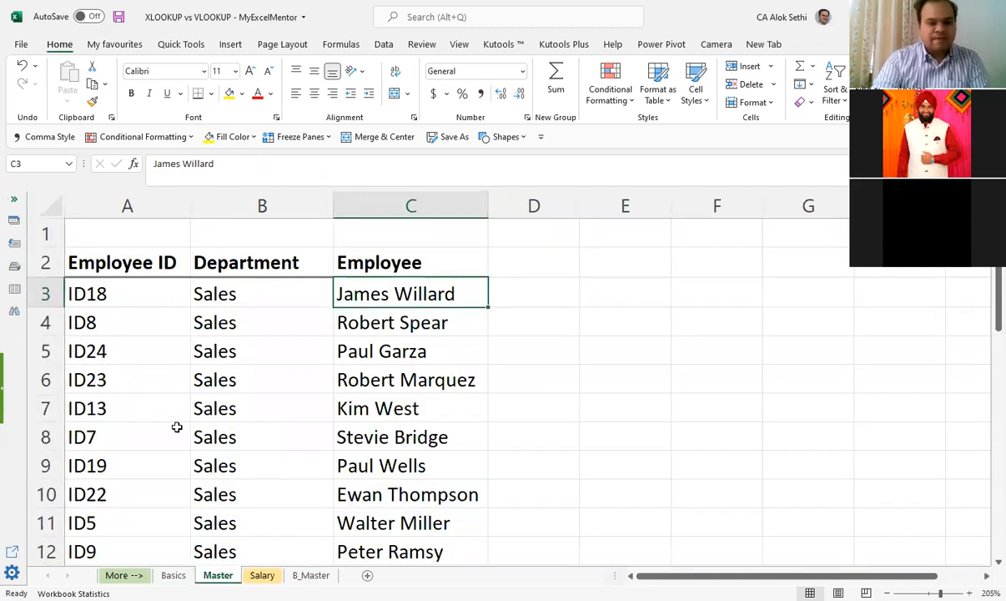
key(ctrl+Page_Up)
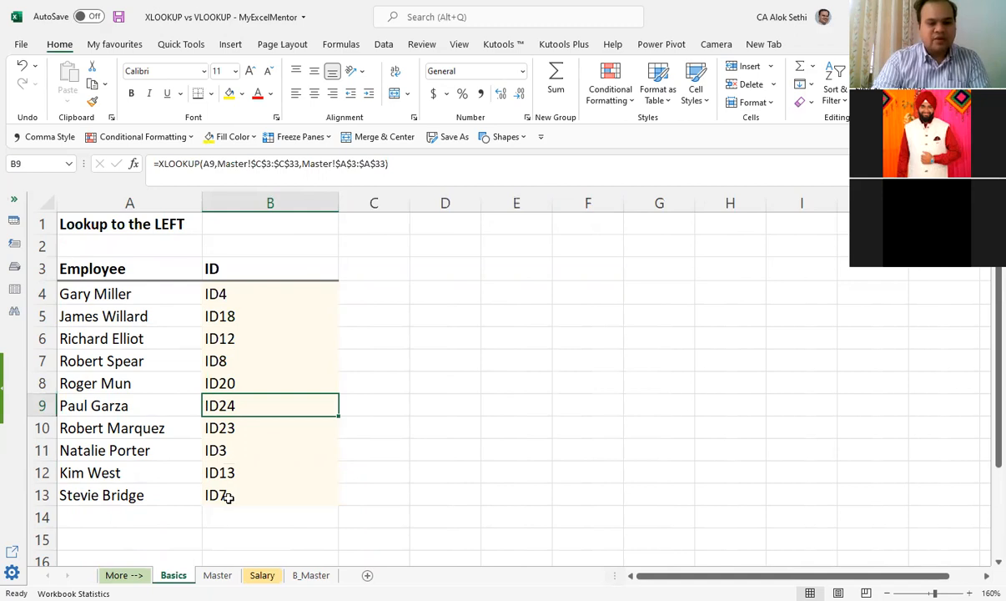
key(ctrl+Page_Down)
key(ctrl+Page_Down)
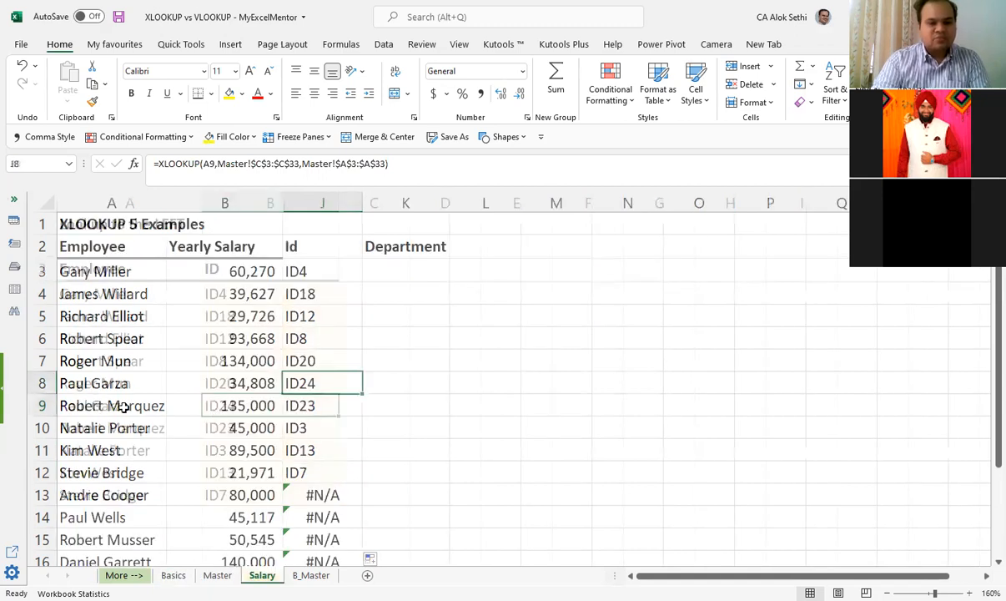
scroll(117, 384, down, 1)
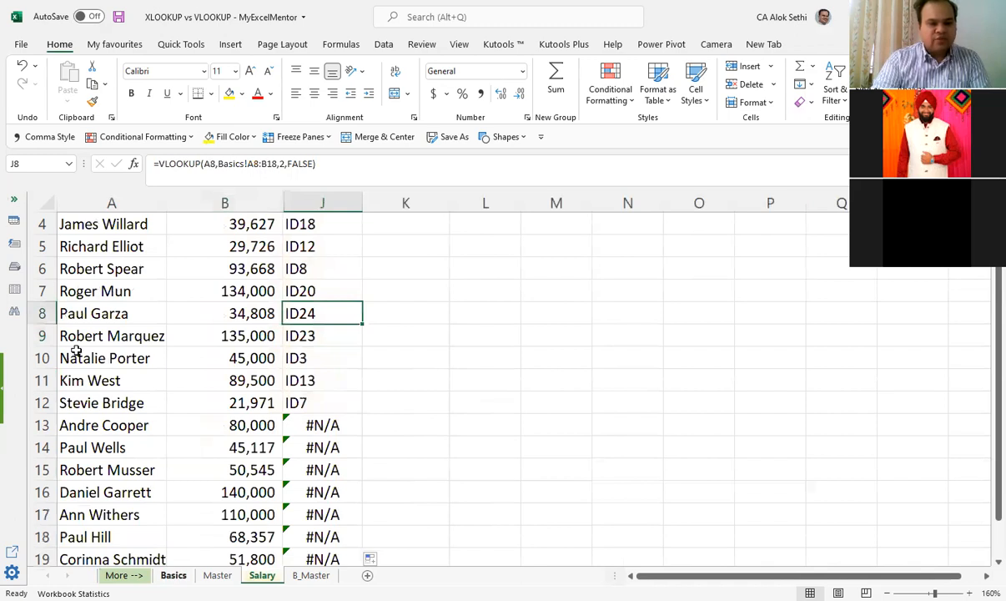
key(ctrl+Page_Up)
key(ctrl+Page_Up)
scroll(76, 350, up, 2)
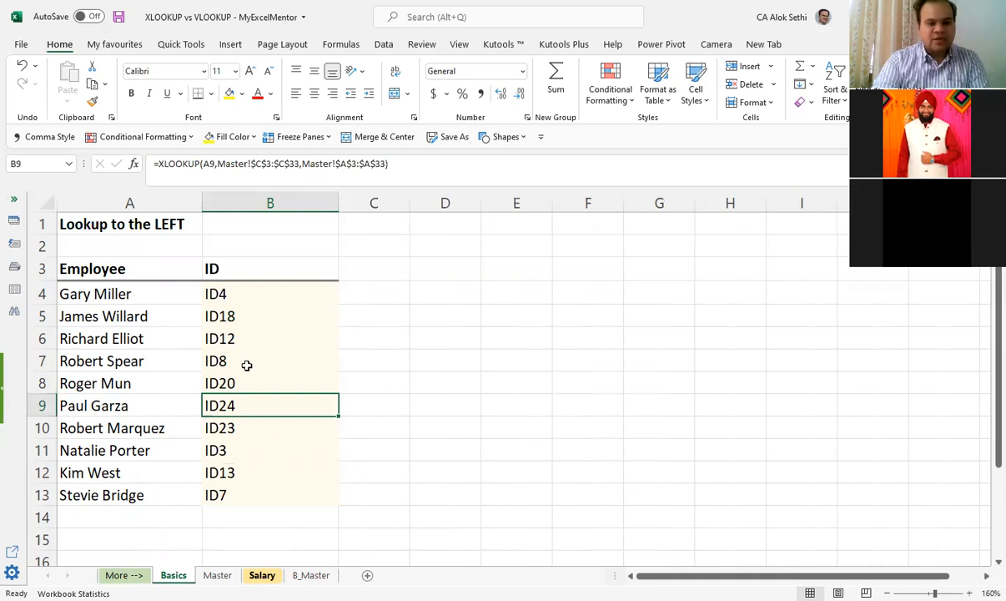
key(ctrl+Page_Down)
key(ctrl+Page_Down)
scroll(279, 402, up, 2)
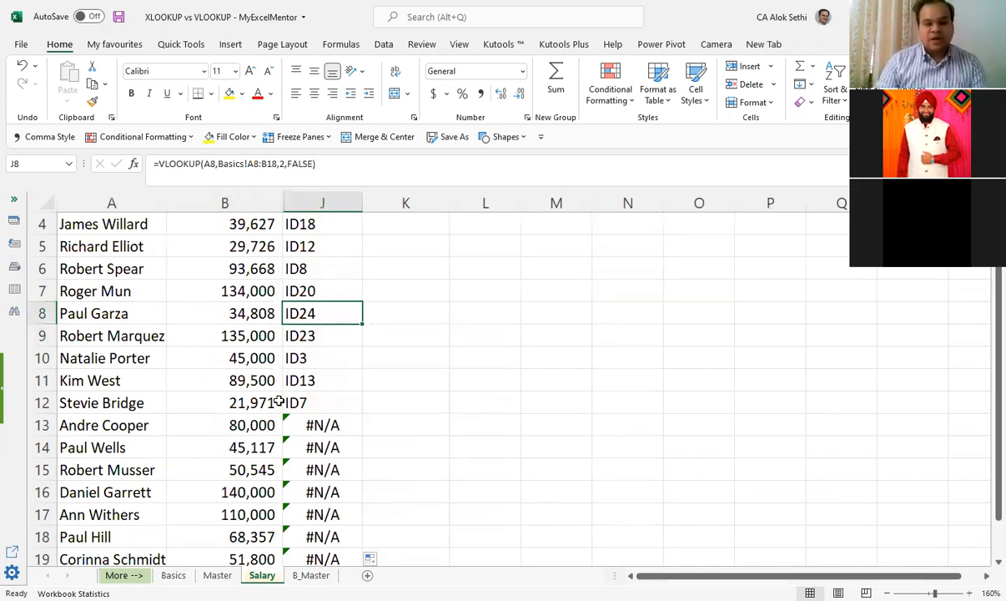
Step: Inspect the table ranges in the filled VLOOKUP formulas between J3 and J12 on the Salary sheet
click(282, 402)
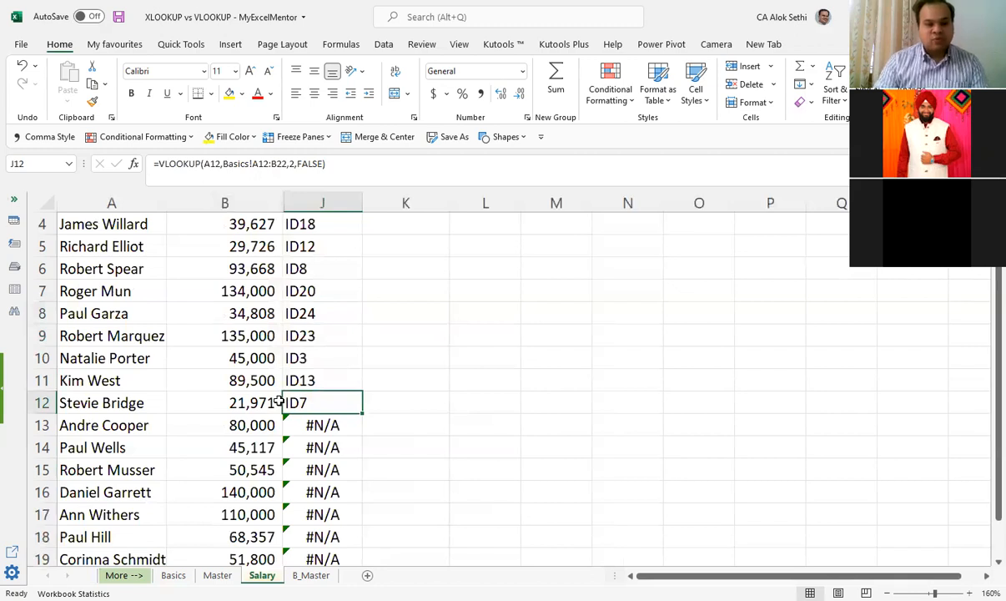
key(ctrl+Up)
key(ctrl+Up)
key(Down)
key(Down)
key(Down)
key(Down)
key(Down)
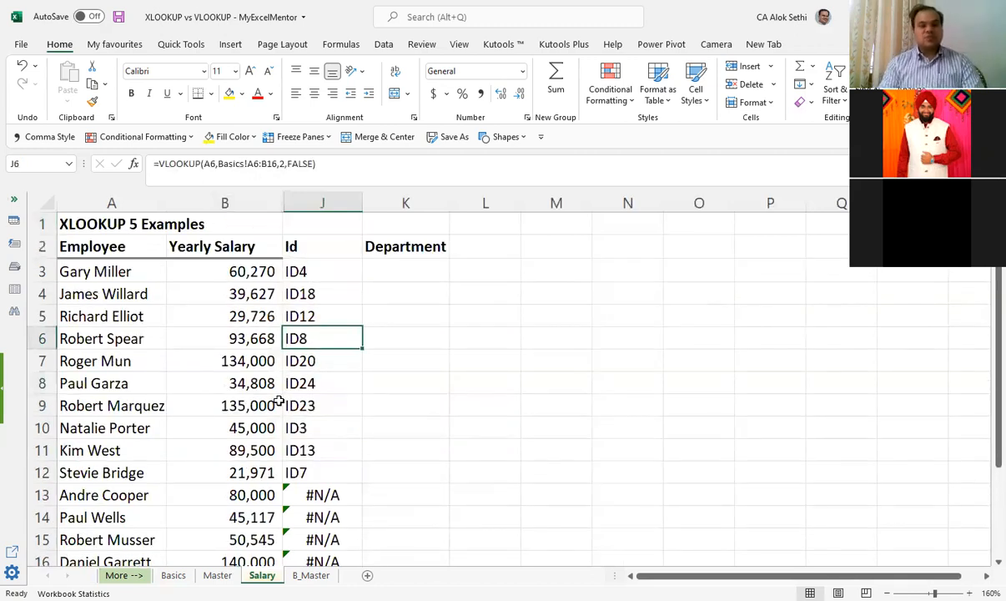
key(Down)
key(Down)
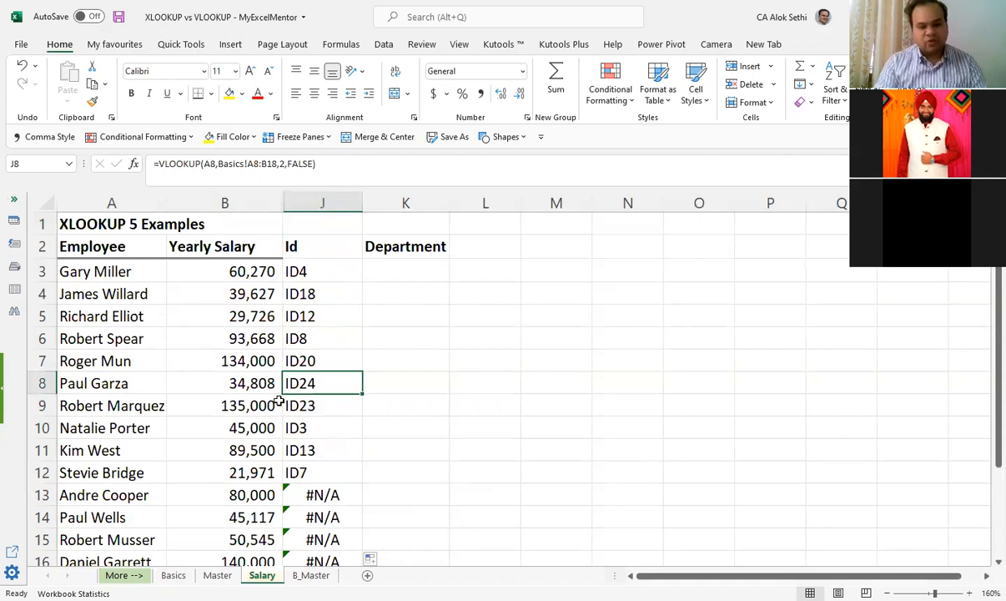
Step: Copy the employee name from A3 into A11 on the Salary sheet
key(Left)
key(Left)
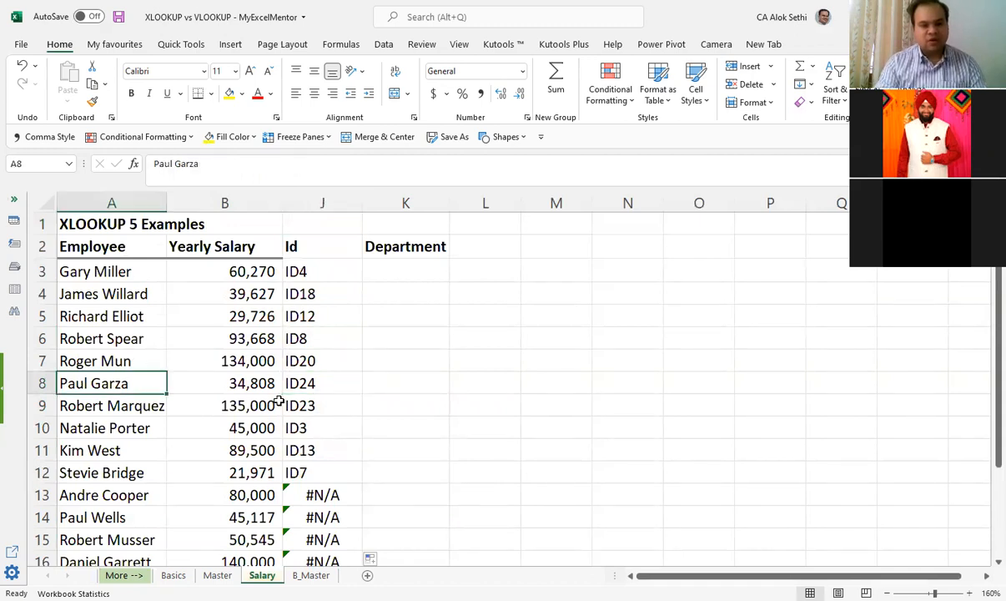
key(Up)
key(Up)
key(Up)
key(Up)
key(Up)
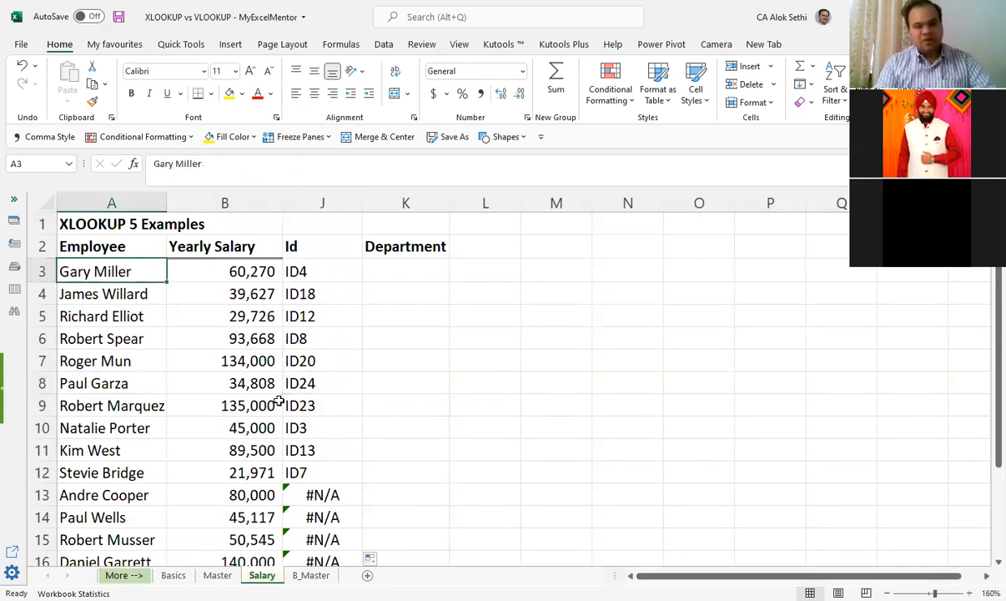
text(c)
key(Escape)
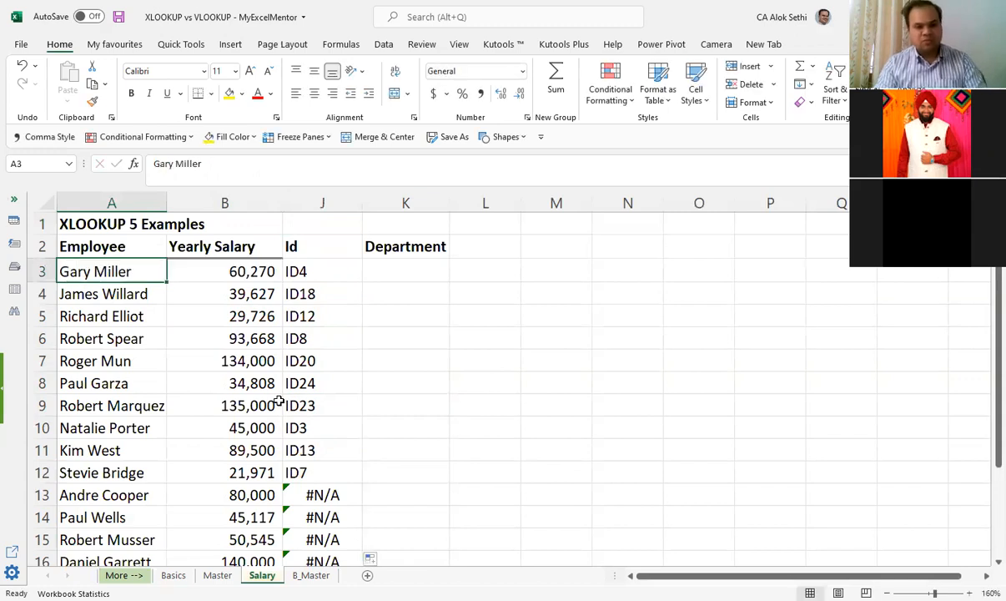
key(ctrl+c)
key(Down)
key(Down)
key(Down)
key(Down)
key(Down)
key(Down)
key(Down)
key(Down)
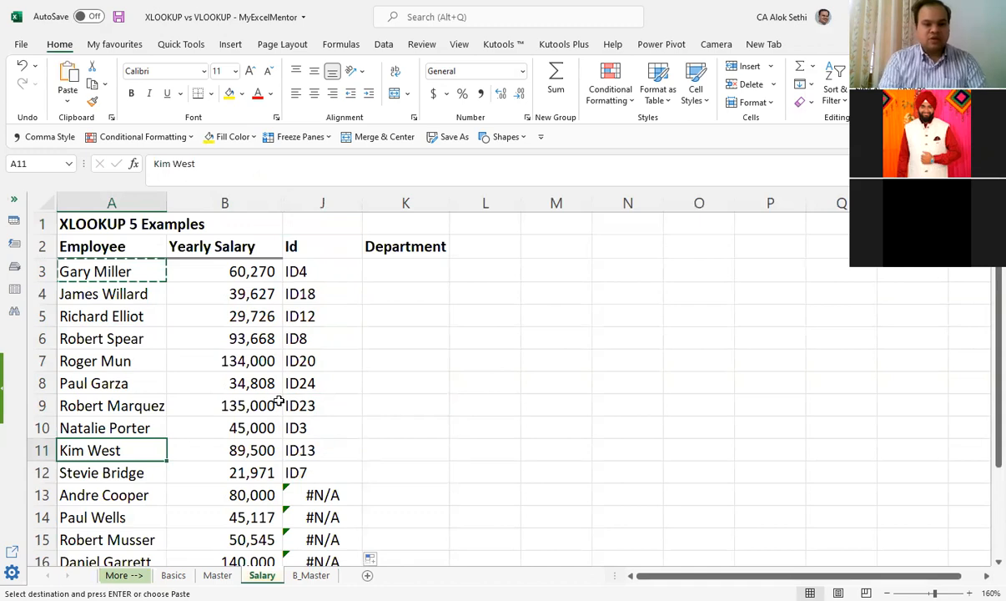
key(Return)
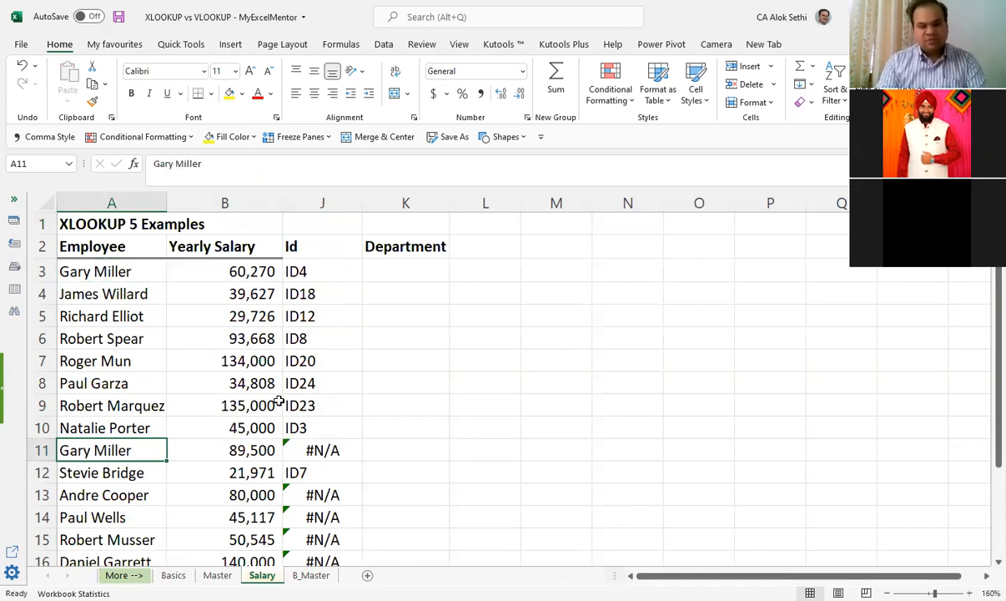
Step: Inspect the VLOOKUP formulas between J3 and J12, opening J11 to check its lookup value and table range
key(Up)
key(Up)
key(Up)
key(Up)
key(Up)
key(Up)
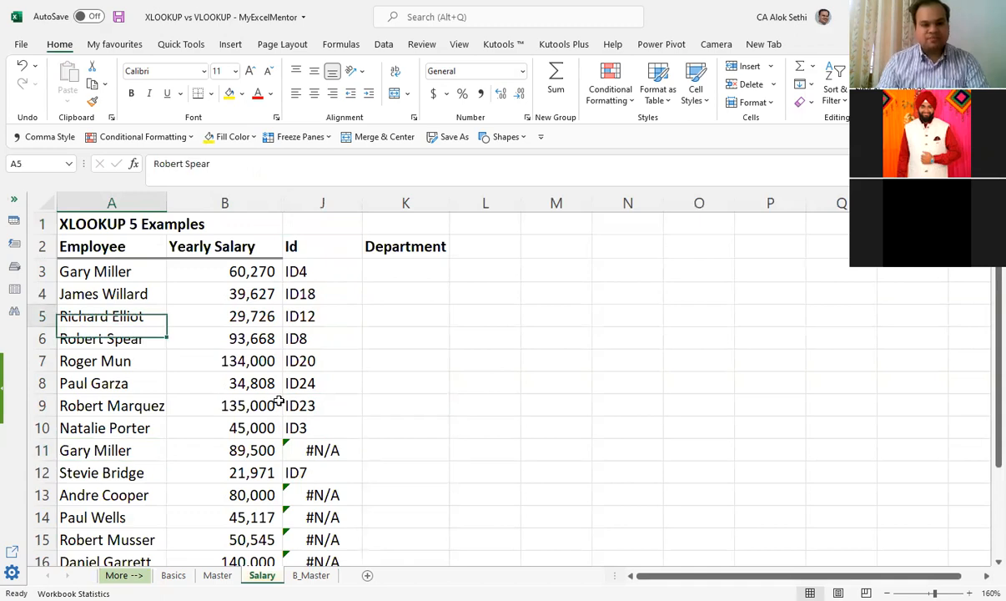
key(Up)
key(Up)
key(Up)
key(Right)
key(Right)
key(Down)
key(Down)
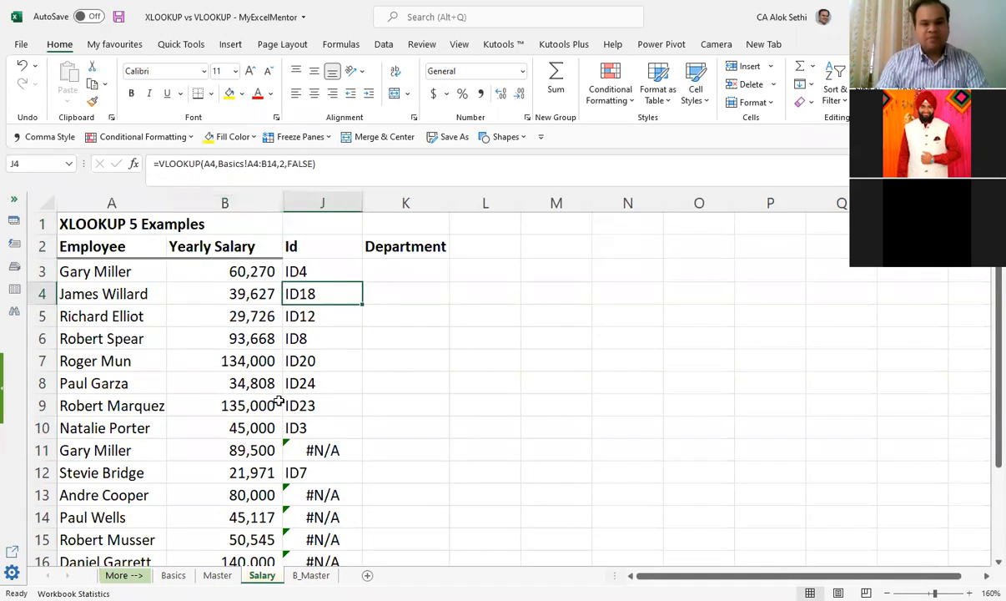
key(Up)
key(Down)
key(Down)
key(Down)
key(Down)
key(Down)
key(Down)
key(Down)
key(Down)
key(Down)
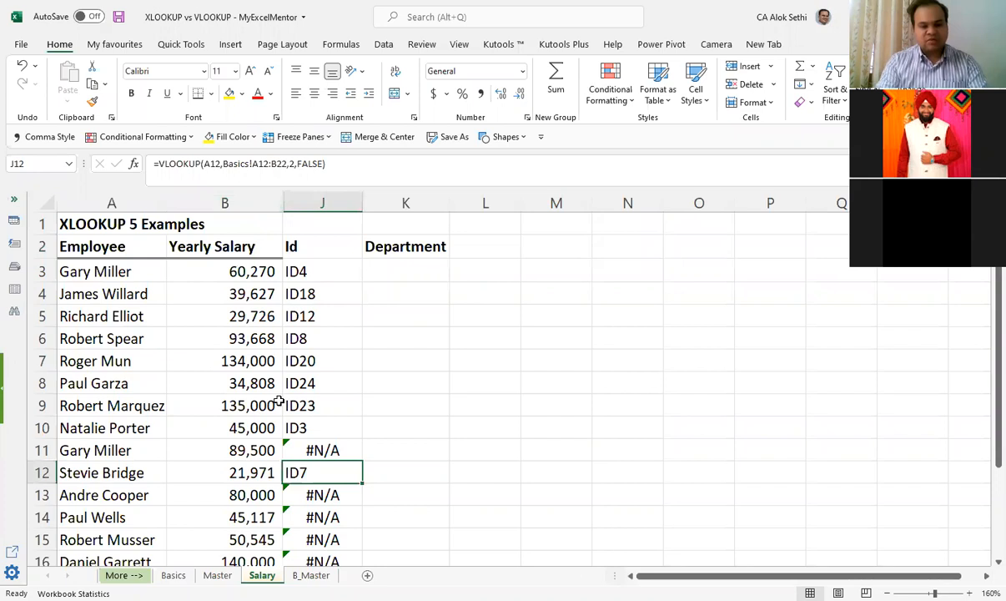
key(Up)
key(F2)
key(Return)
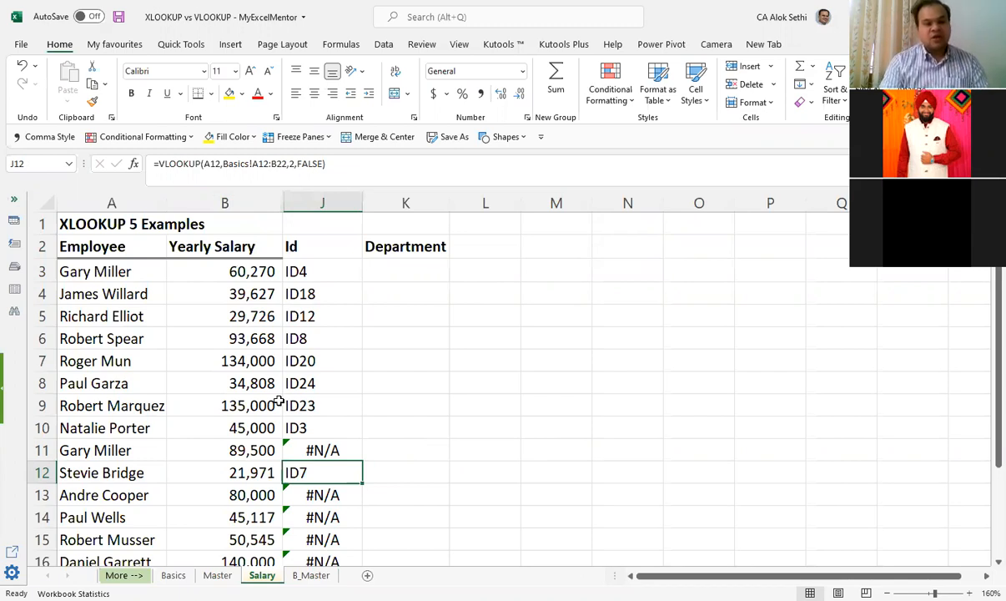
Step: Copy the employee name from A4 into A9 and check the lookup formula in J9
key(Up)
key(Up)
key(Up)
key(Up)
key(Up)
key(Up)
key(Up)
key(Left)
key(Left)
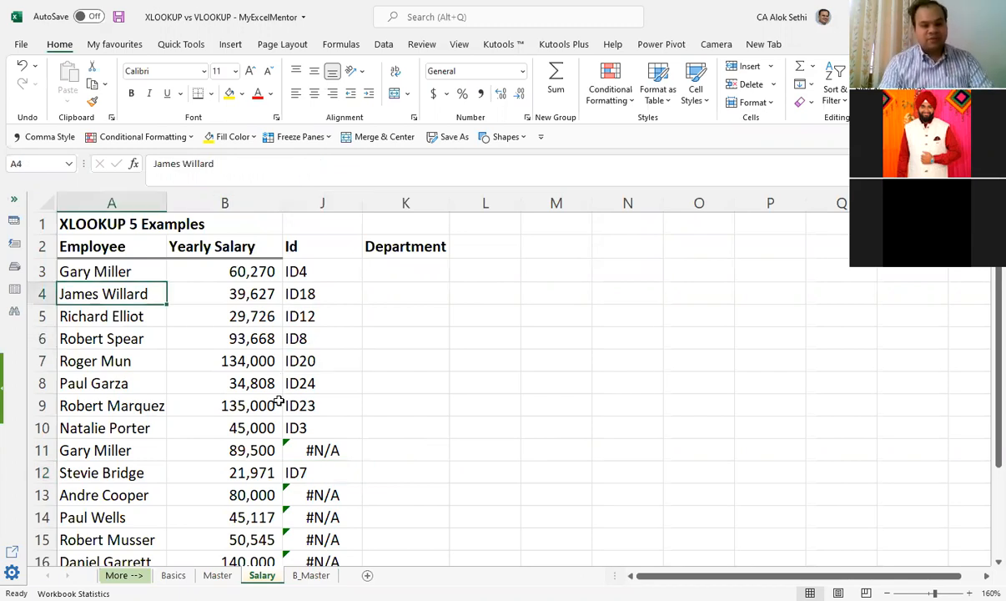
key(ctrl+c)
key(Down)
key(Down)
key(Down)
key(Down)
key(Down)
key(Down)
key(Up)
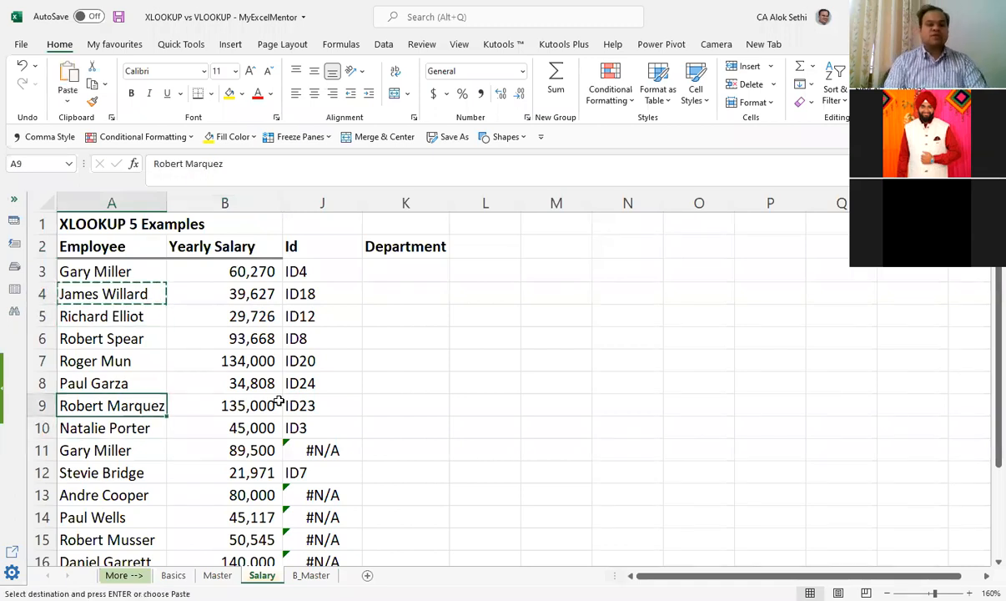
key(Return)
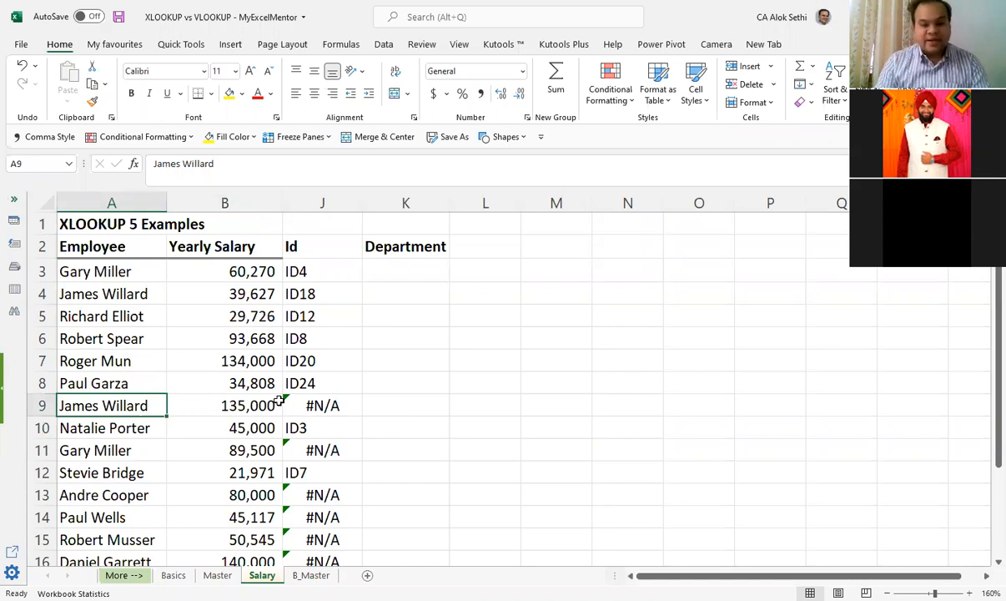
key(Right)
key(Right)
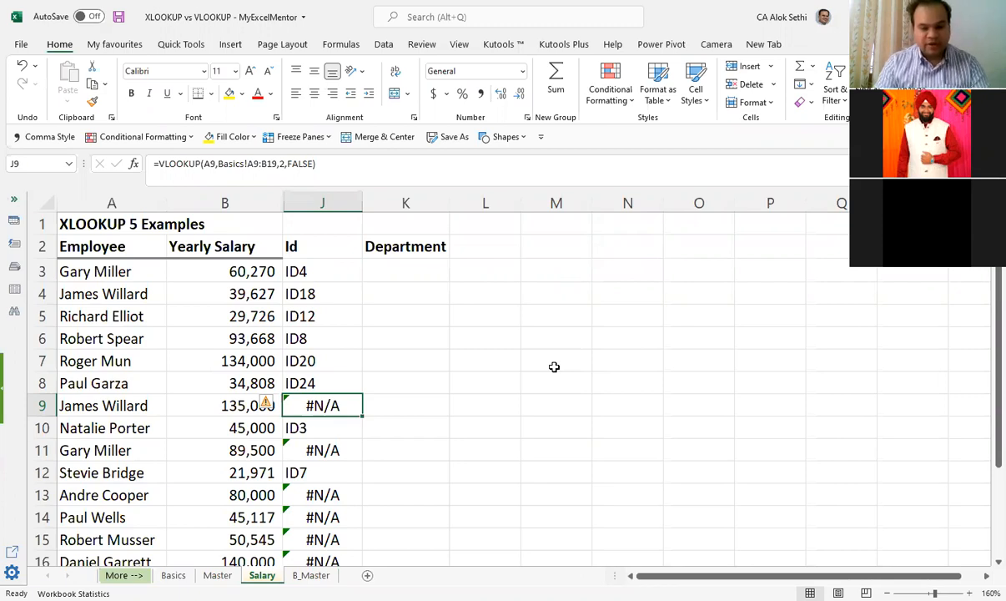
key(Down)
key(Down)
key(F2)
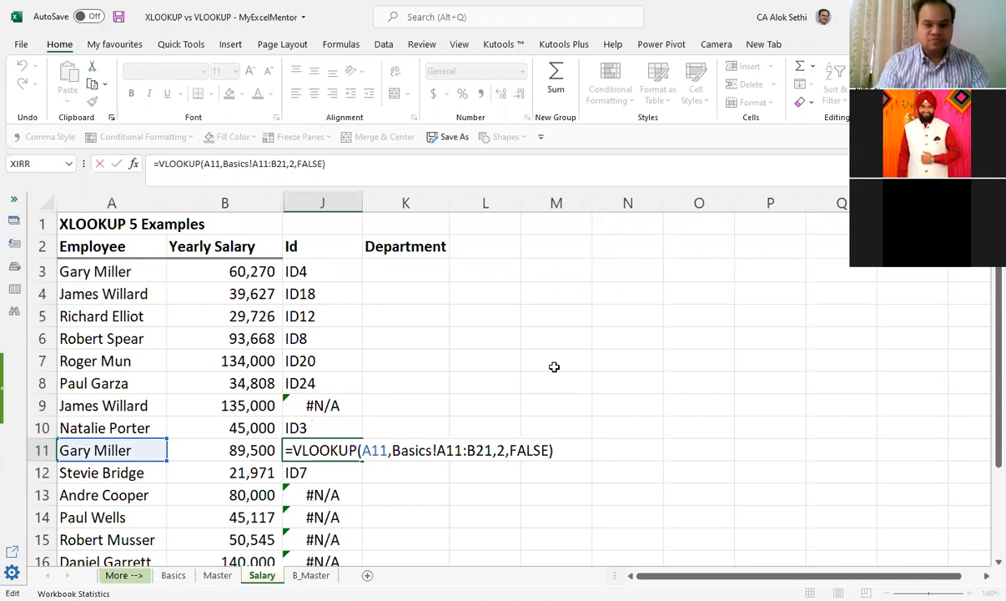
key(Left)
key(BackSpace)
key(BackSpace)
key(BackSpace)
key(BackSpace)
key(BackSpace)
text(true)
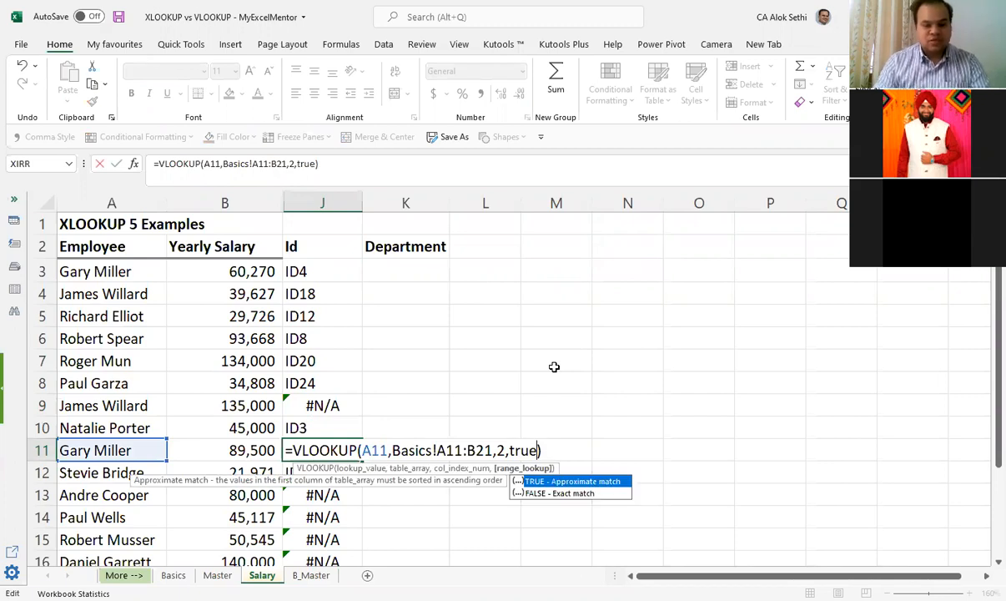
key(Escape)
Step: Set the range_lookup argument of the VLOOKUP formula in J9 to TRUE for an approximate match
key(Up)
key(Up)
key(F2)
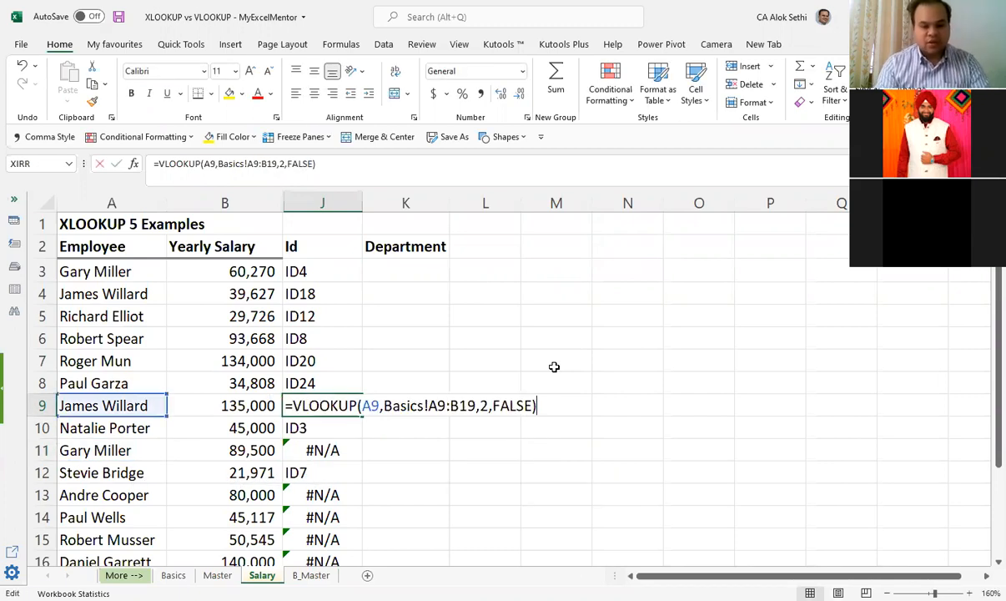
key(Left)
key(BackSpace)
key(BackSpace)
key(BackSpace)
key(BackSpace)
key(BackSpace)
text(t)
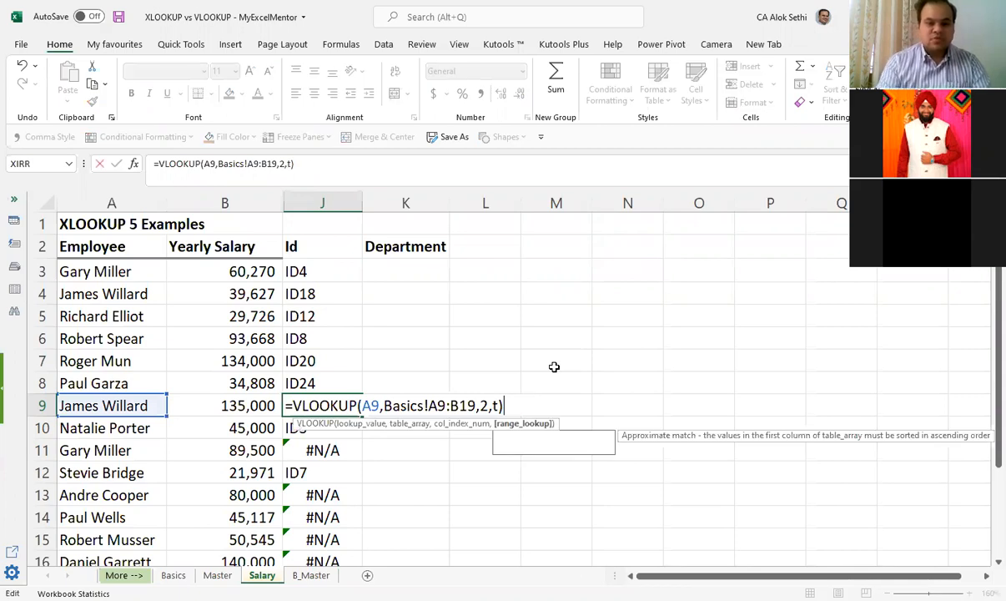
text(rue)
key(Return)
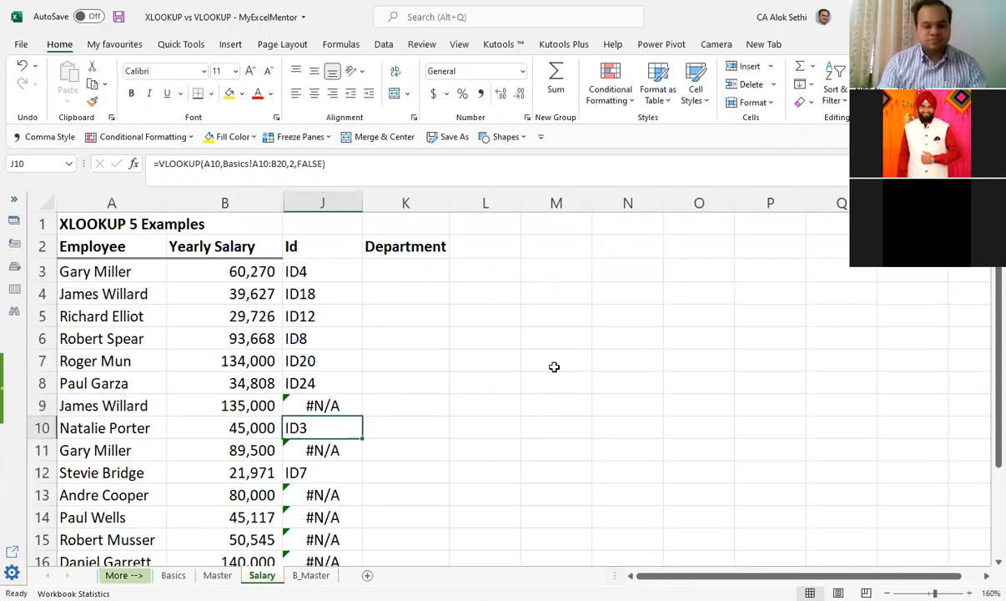
Step: Reopen the J9 formula and re-enter TRUE as its range_lookup argument
key(Up)
key(F2)
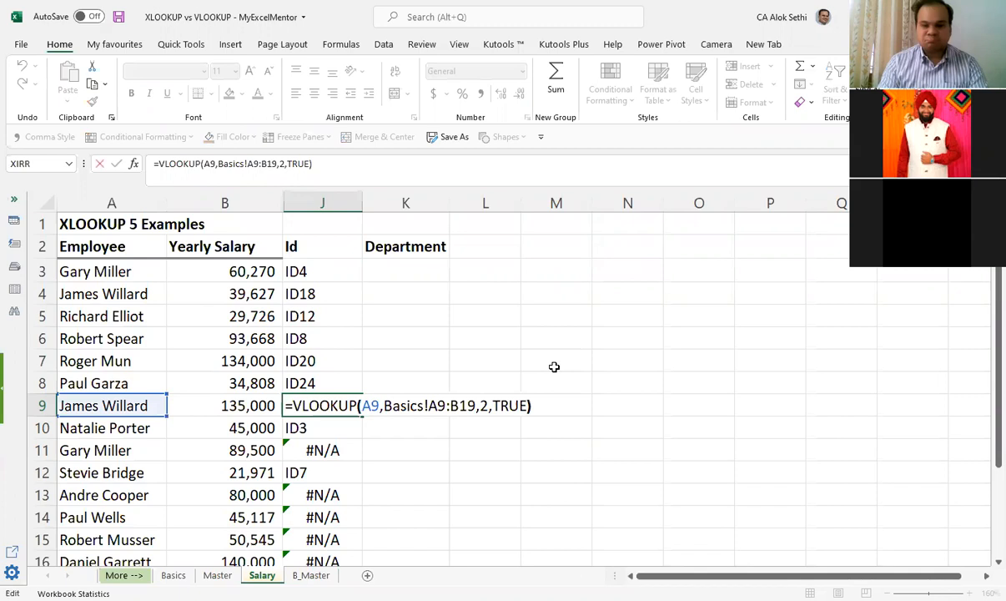
key(Left)
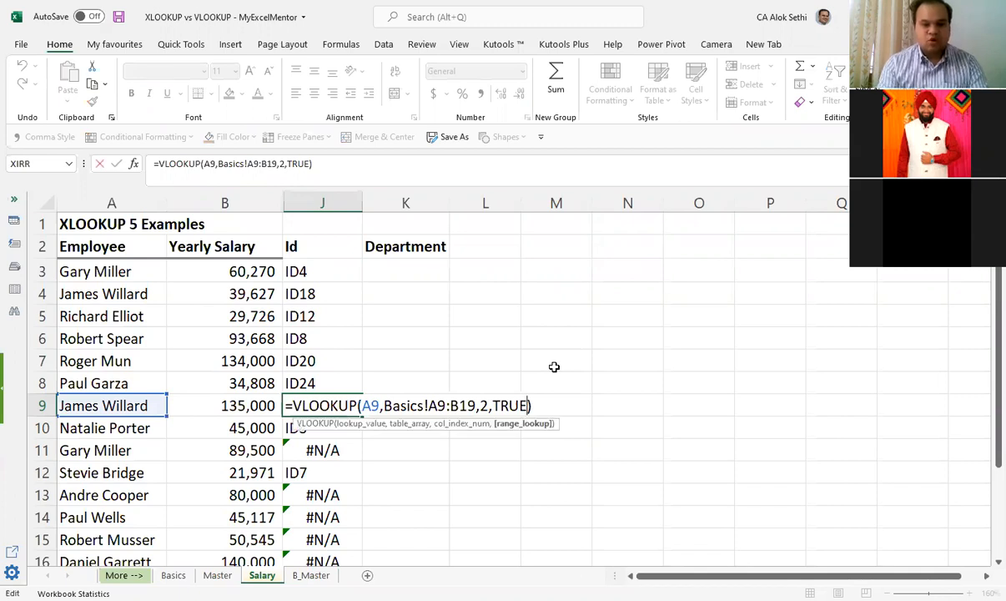
key(BackSpace)
key(BackSpace)
key(BackSpace)
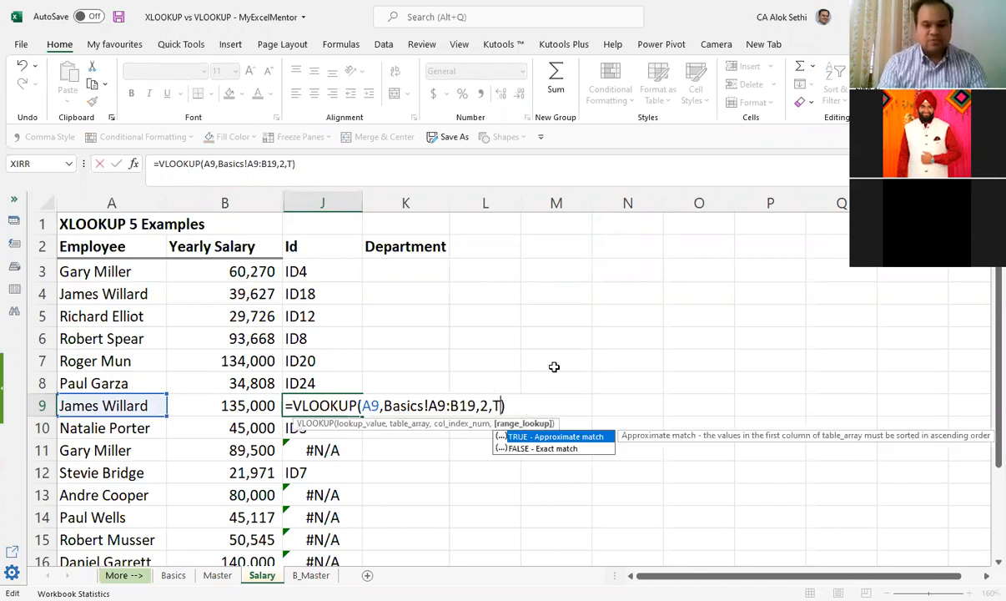
text(rue)
key(Return)
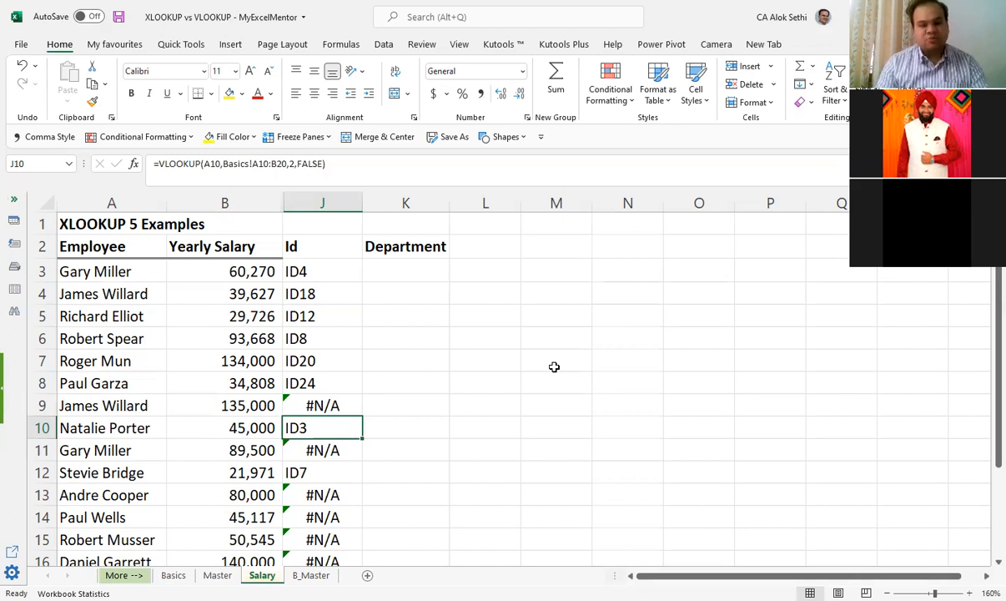
Step: Open the VLOOKUP formula in J3 for inspection and highlight its table range on the Basics sheet
key(Up)
key(Up)
key(Up)
key(Up)
key(Up)
key(Up)
key(Up)
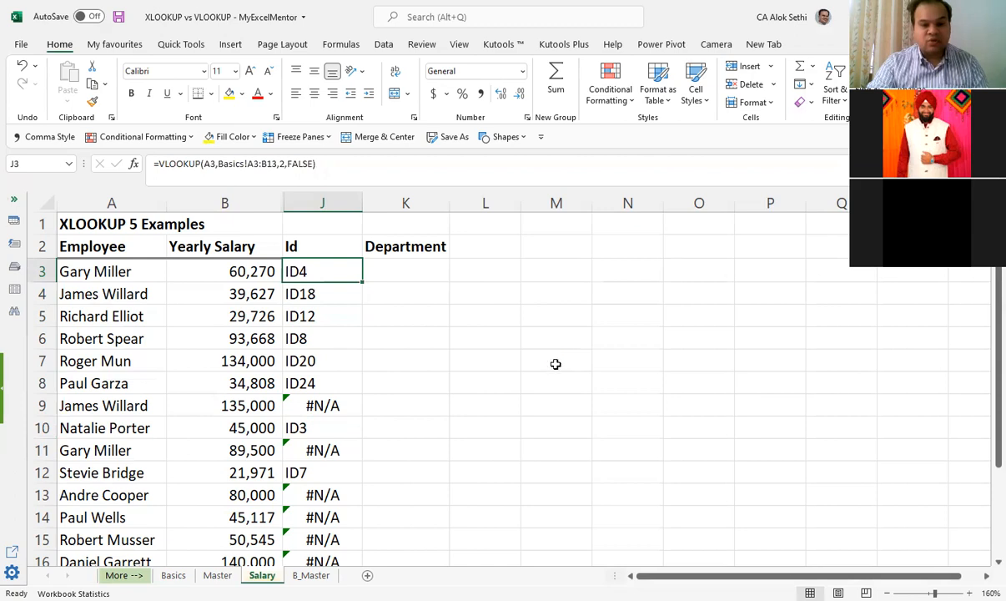
scroll(554, 367, up, 3)
scroll(555, 365, up, 1)
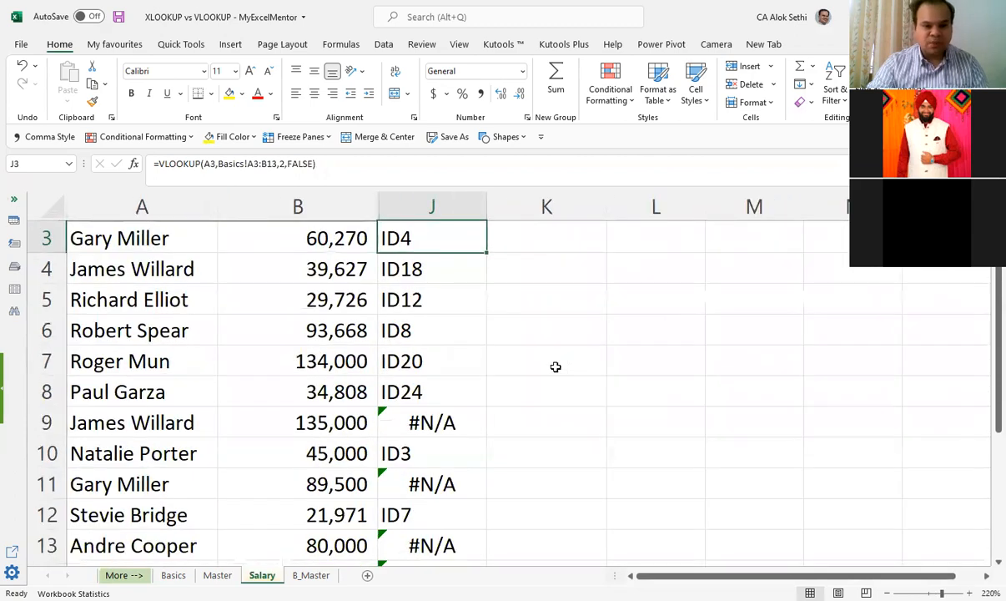
scroll(556, 366, up, 1)
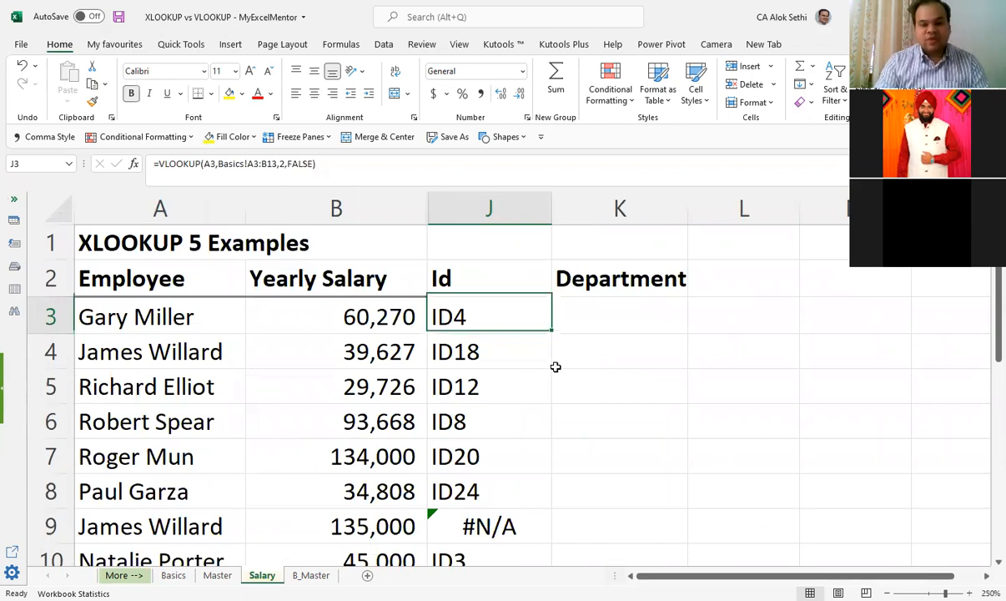
key(Down)
key(Up)
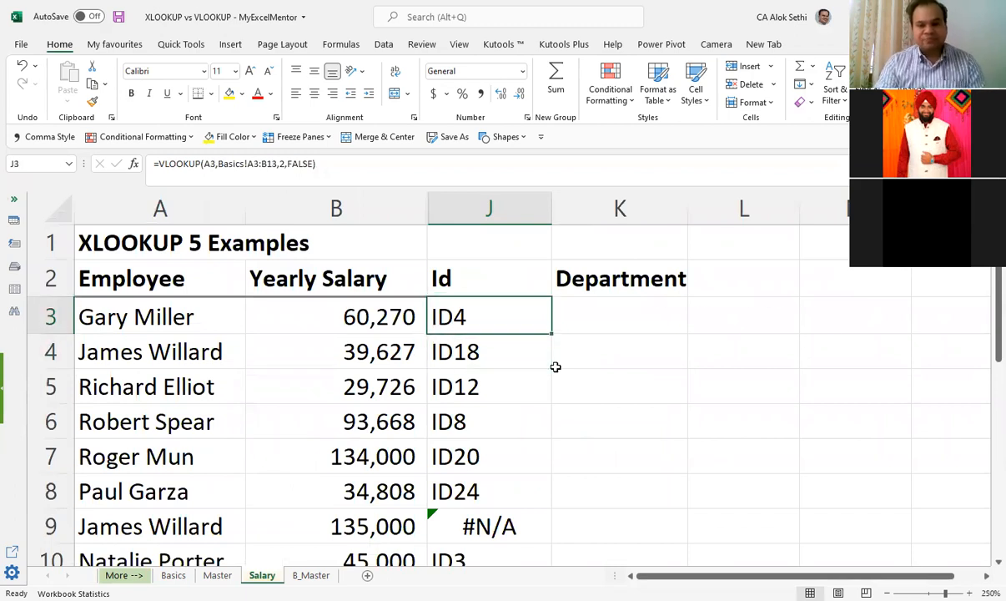
key(F2)
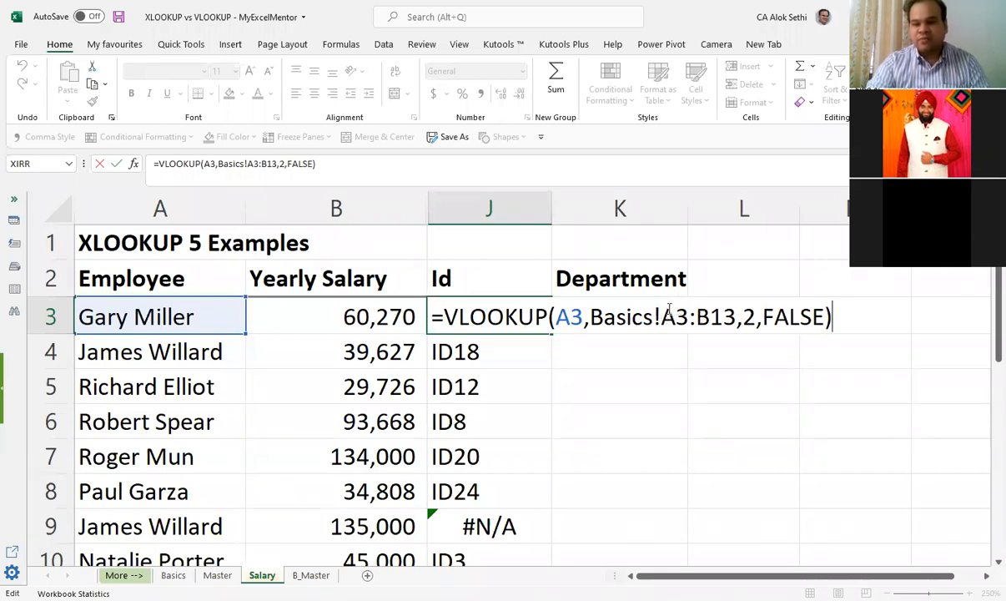
click(664, 314)
shift+click(742, 317)
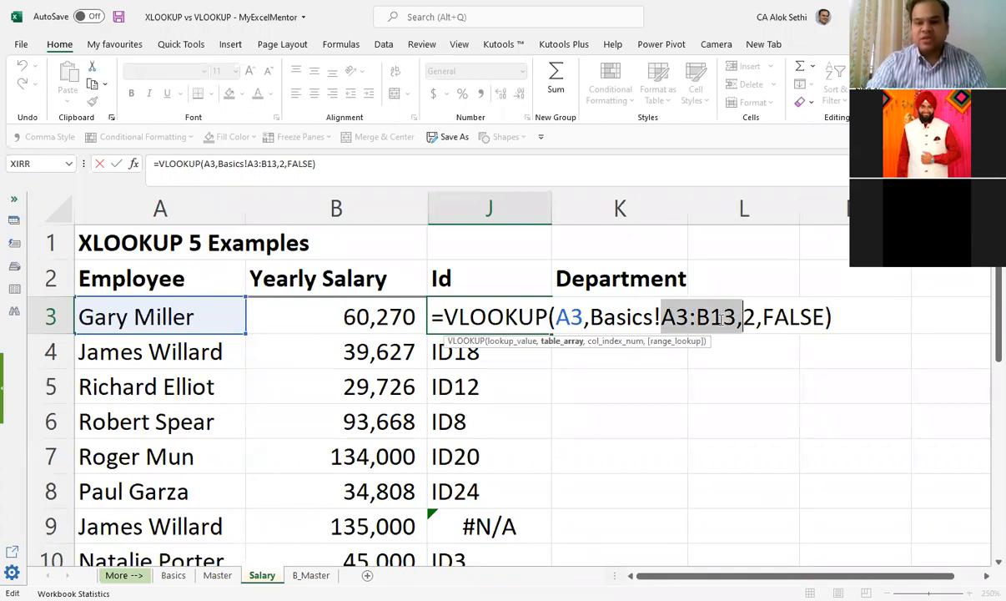
key(shift+Left)
key(shift+Left)
key(shift+Left)
key(shift+Right)
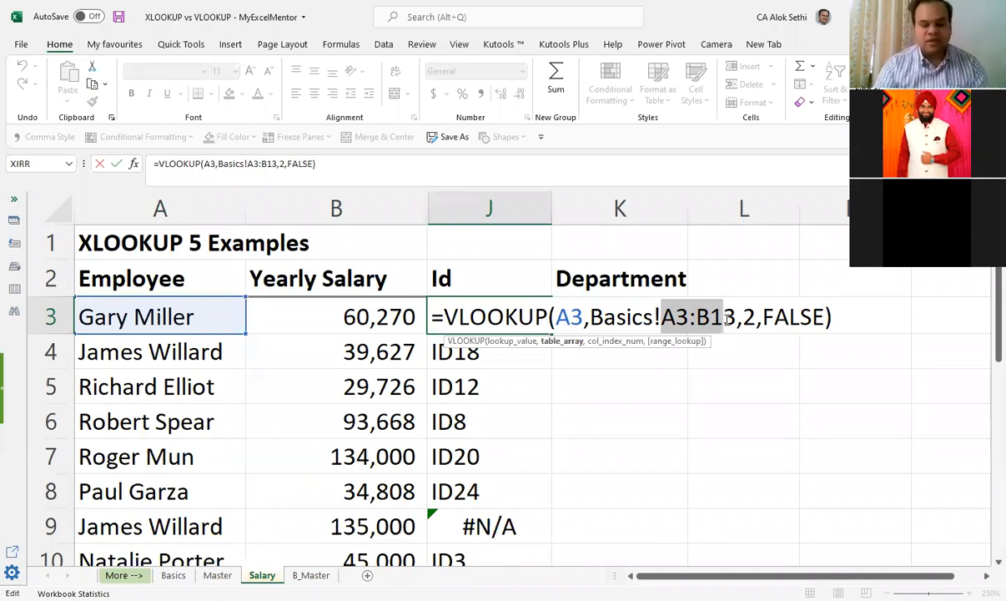
Step: View the employee and ID table on the Basics sheet, leaving the J3 formula as it was
click(174, 575)
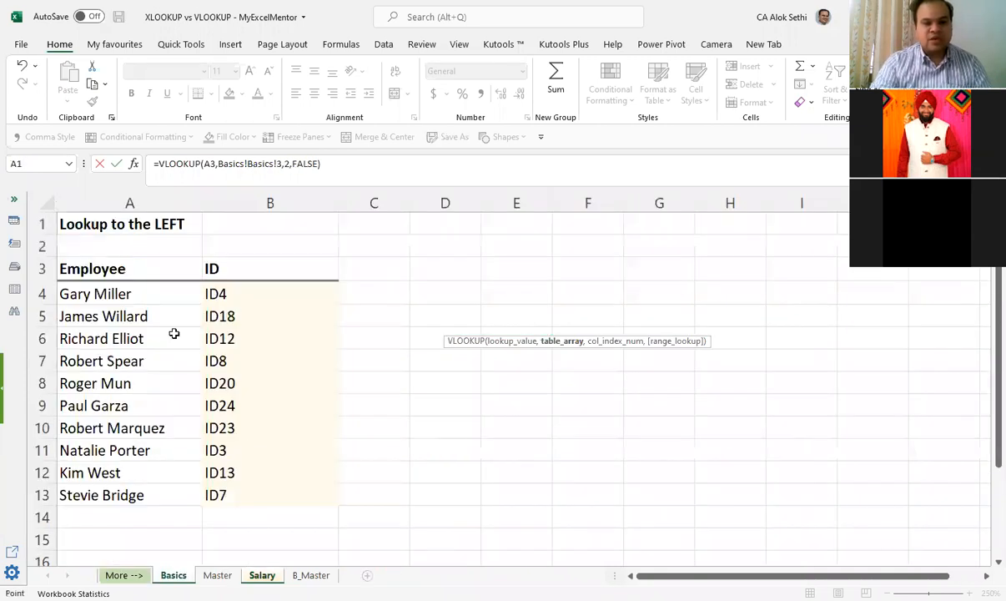
click(214, 266)
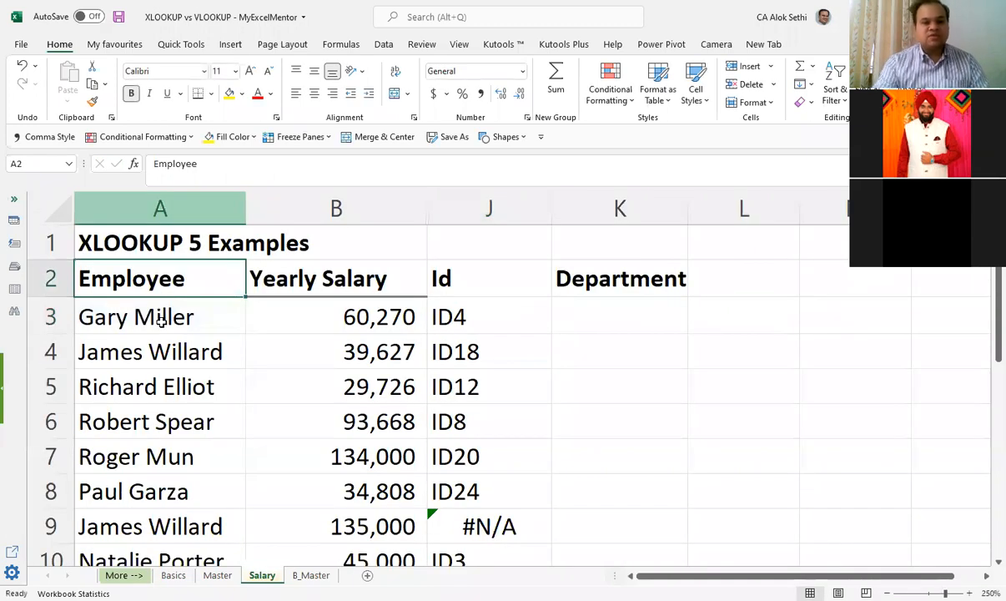
click(162, 322)
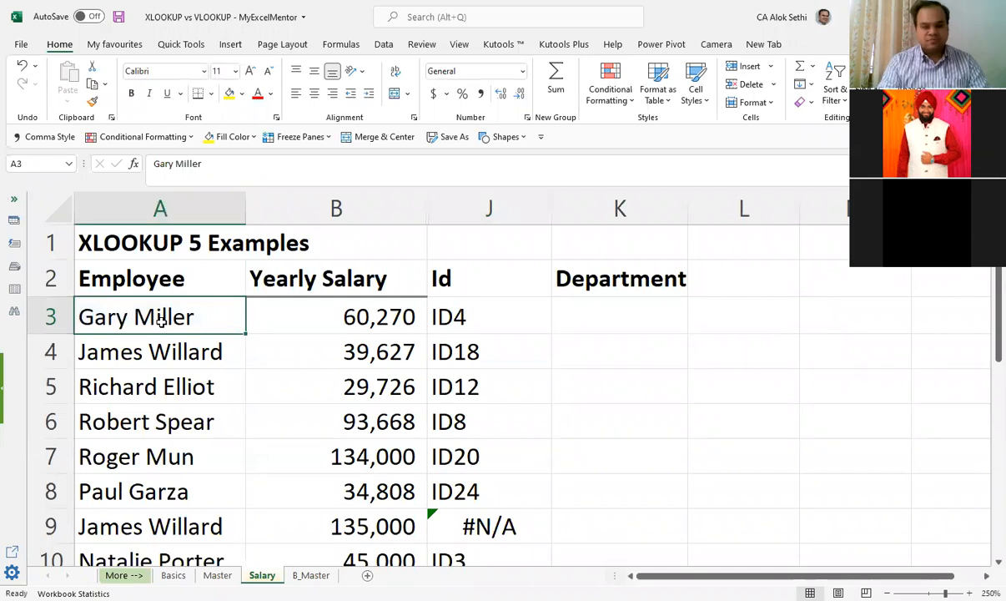
Step: Review the employee names in column A of the Salary sheet alongside their lookup results, down to row 20
key(Down)
key(Down)
key(Down)
key(Down)
key(Down)
key(Down)
key(Down)
key(Down)
key(Down)
key(Down)
key(Down)
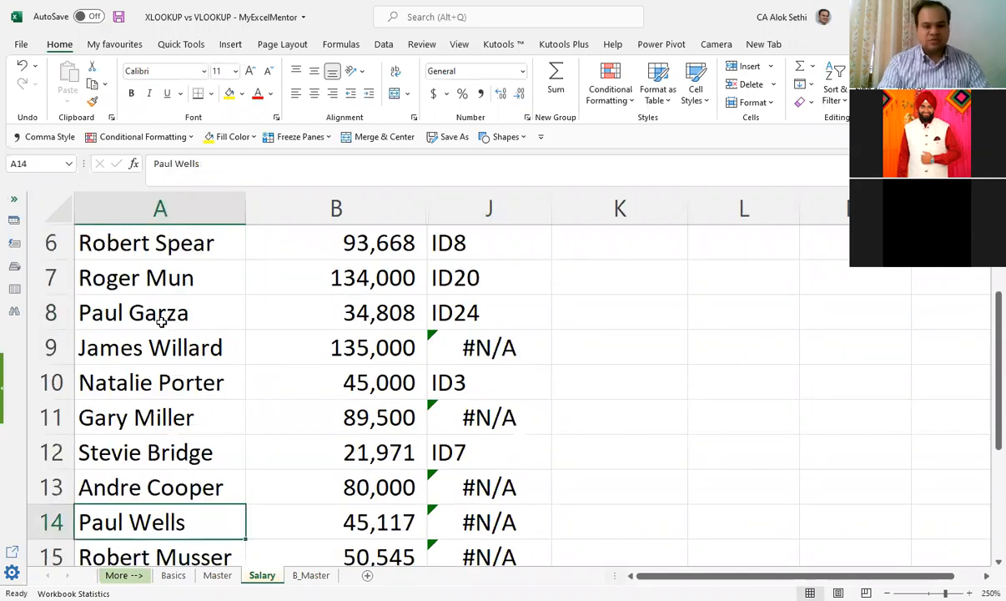
key(Up)
key(Down)
key(Down)
key(Down)
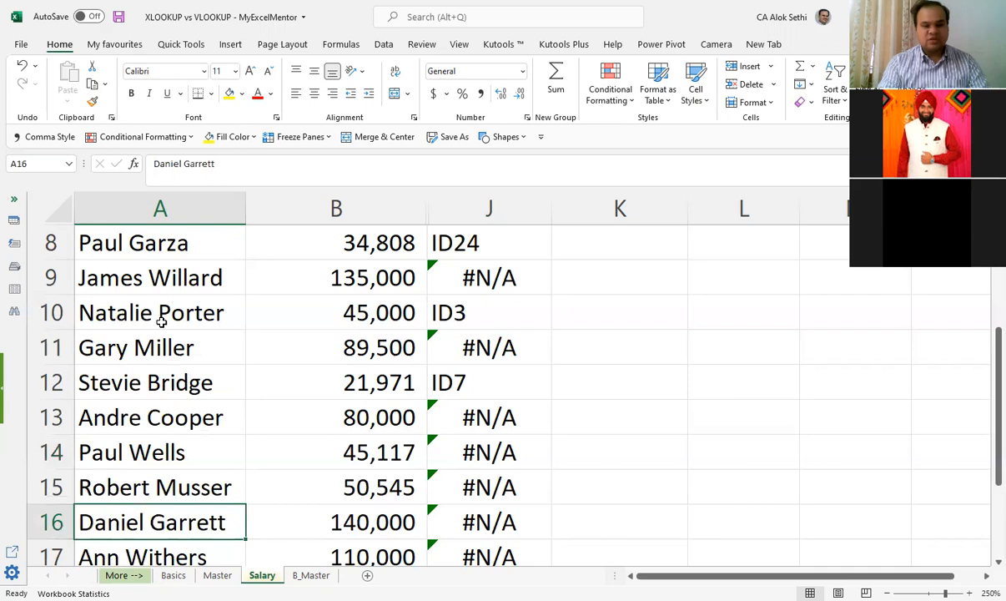
key(Down)
key(Down)
key(Down)
key(Down)
key(Down)
key(Down)
key(Down)
key(Down)
key(Down)
key(Down)
key(Down)
key(Down)
key(Down)
key(Down)
key(Down)
key(Up)
key(Up)
key(Up)
key(Up)
key(Up)
key(Up)
key(Up)
key(Up)
key(Up)
key(Up)
key(Up)
key(Up)
key(Up)
key(Up)
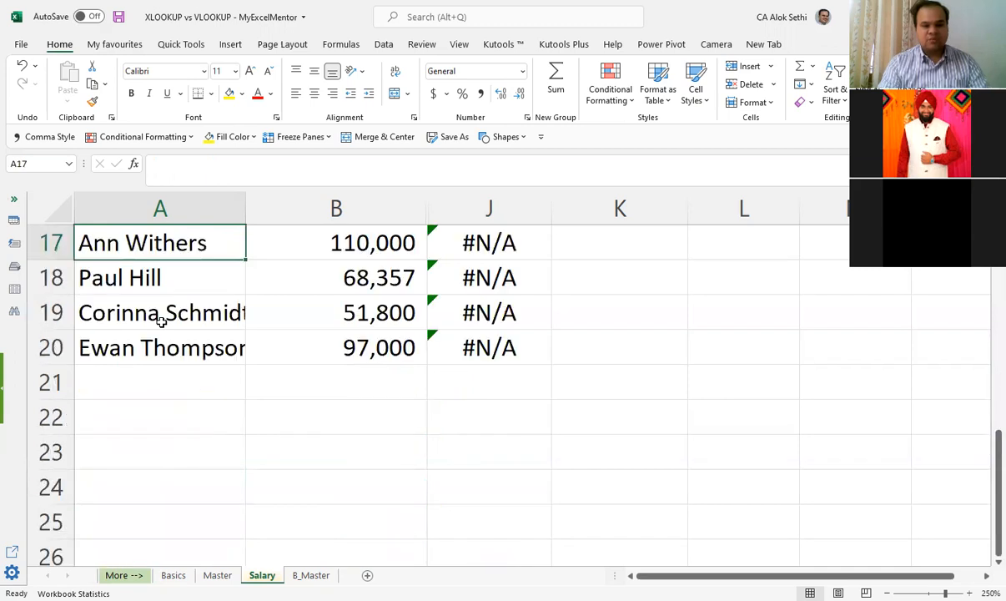
Step: Review the employee names in column A of the Salary sheet against their lookup results, from the first rows down to row 20
click(161, 322)
scroll(161, 322, up, 1)
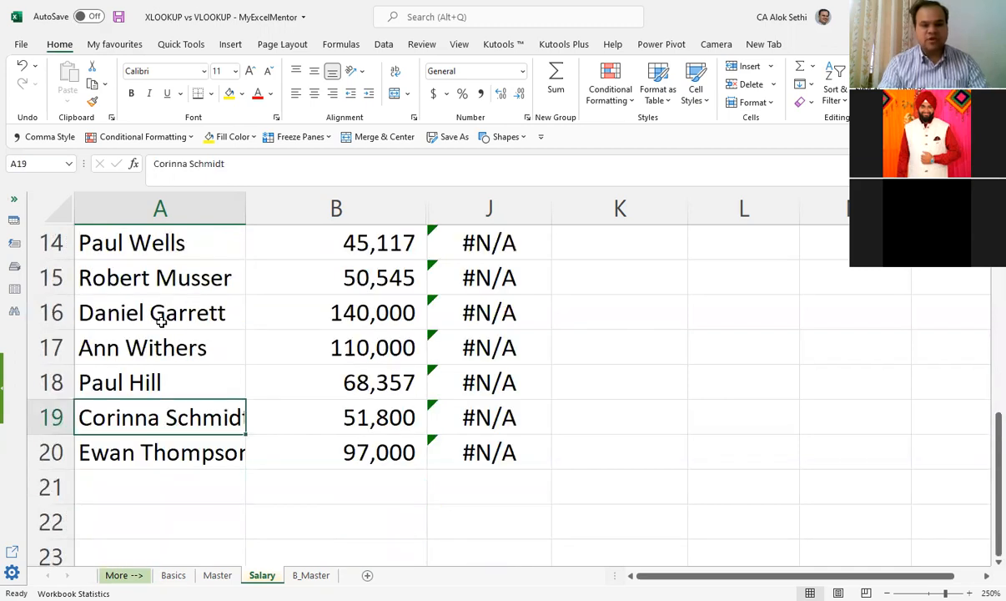
key(Up)
key(Up)
key(Up)
key(Up)
key(Up)
key(Up)
key(Up)
key(Up)
key(Up)
key(Up)
key(Up)
key(Up)
key(Up)
key(Up)
key(Up)
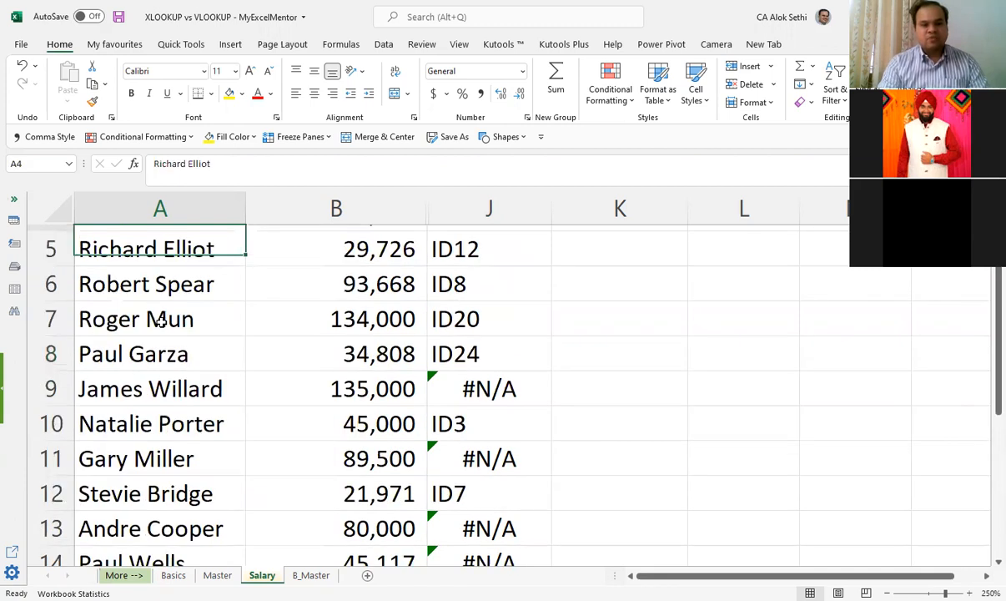
key(Up)
key(Up)
key(Up)
key(Down)
key(Down)
key(Down)
key(Down)
key(Down)
key(Down)
key(Down)
key(Down)
key(Down)
key(Down)
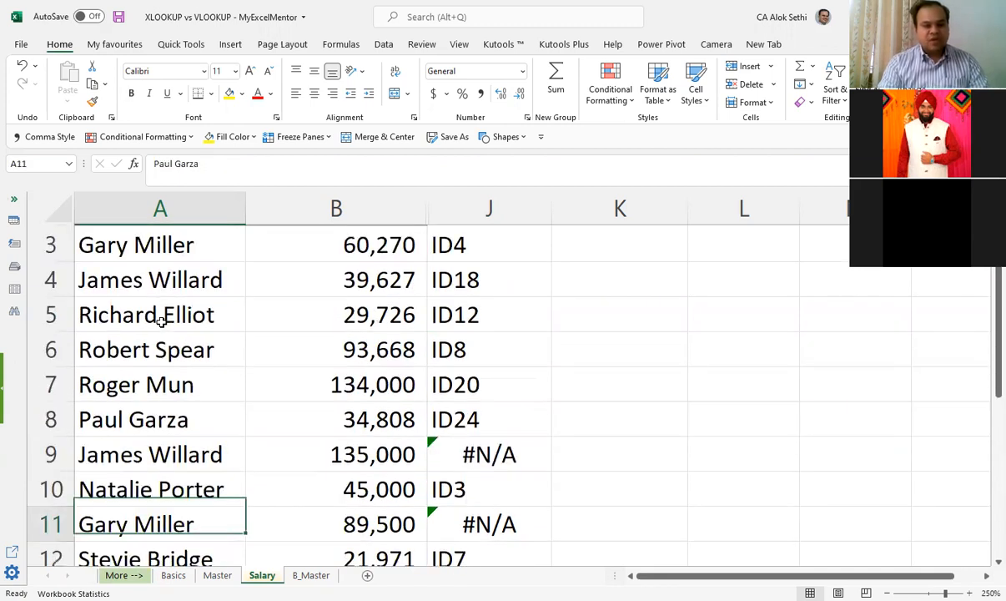
key(Down)
key(Down)
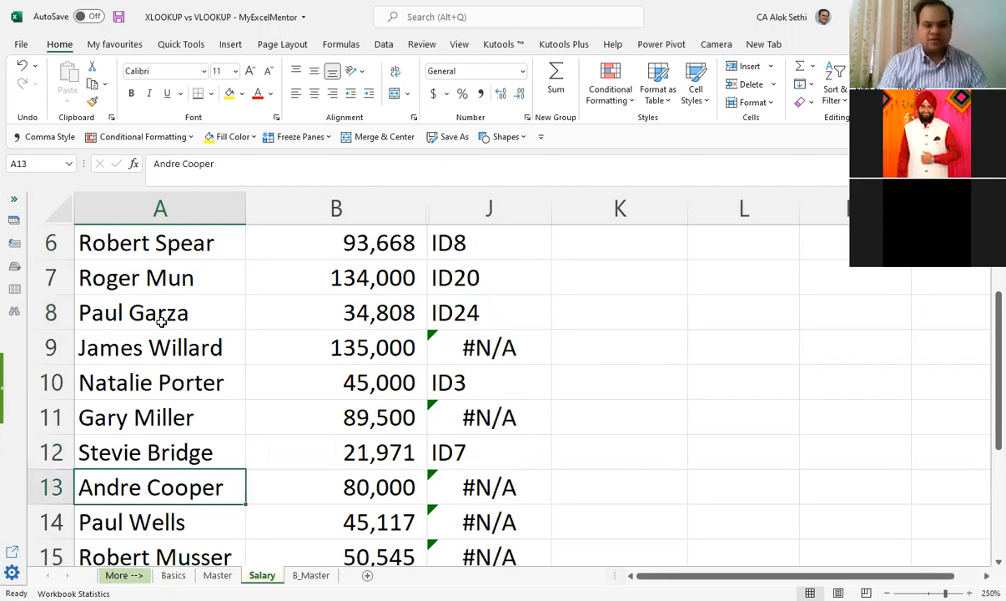
key(Right)
key(Left)
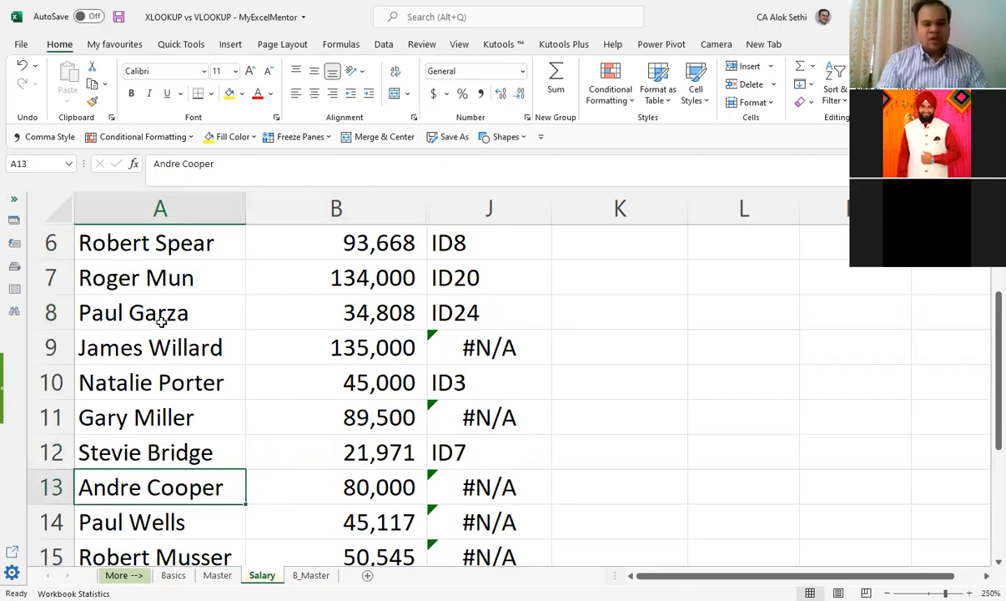
key(ctrl+Down)
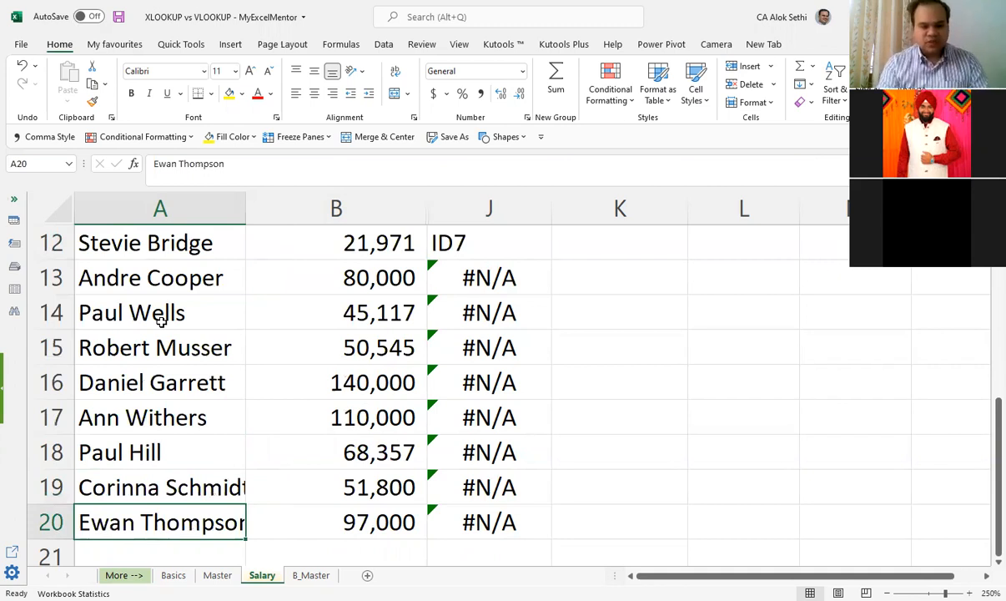
Step: View the employee and ID table on the Basics sheet, passing through Master, and return to the start of the Salary sheet
key(ctrl+Page_Up)
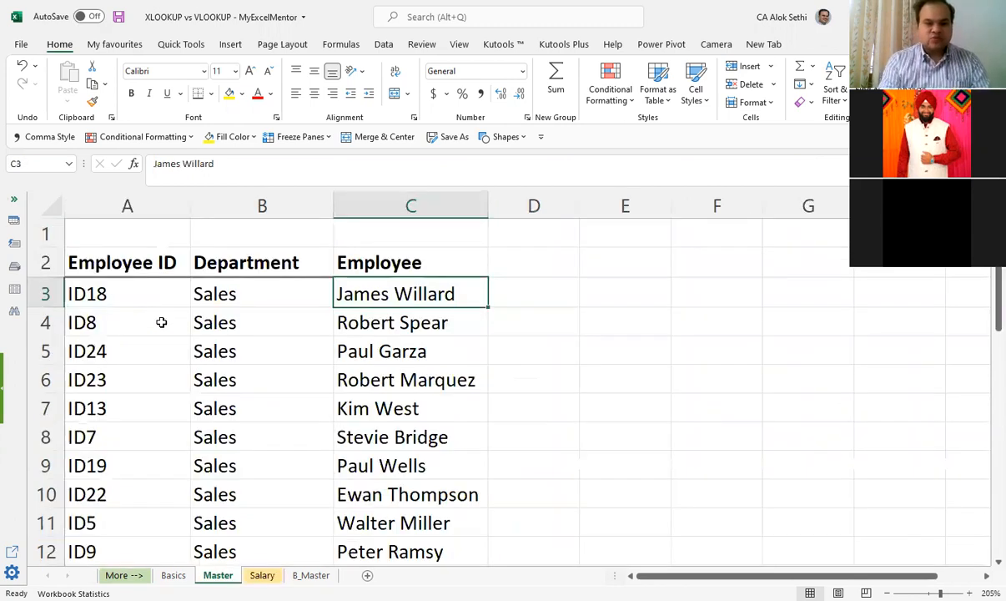
key(ctrl+Page_Up)
key(ctrl+Up)
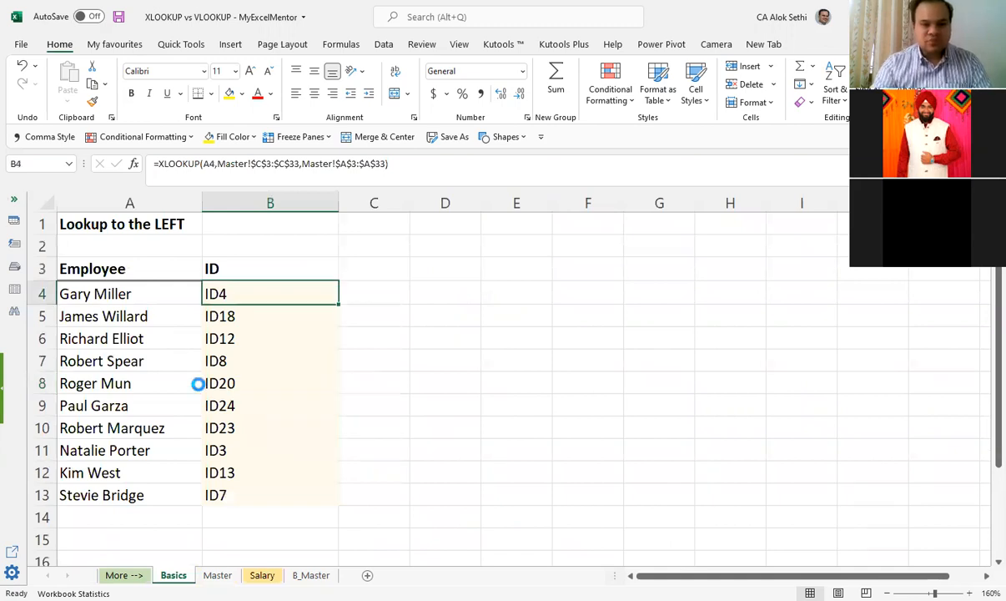
scroll(199, 381, up, 4)
scroll(198, 382, up, 2)
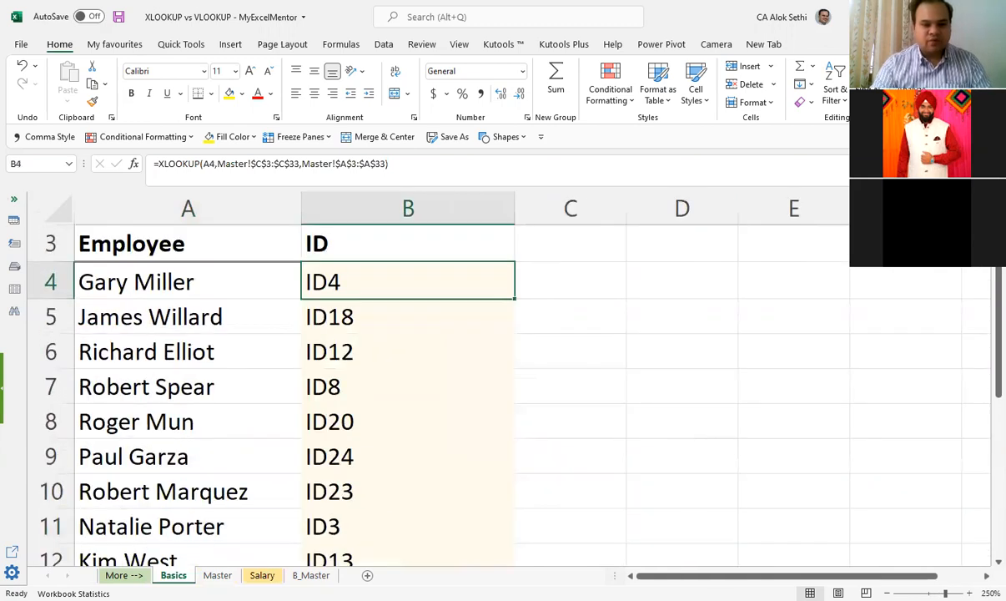
key(ctrl+Page_Down)
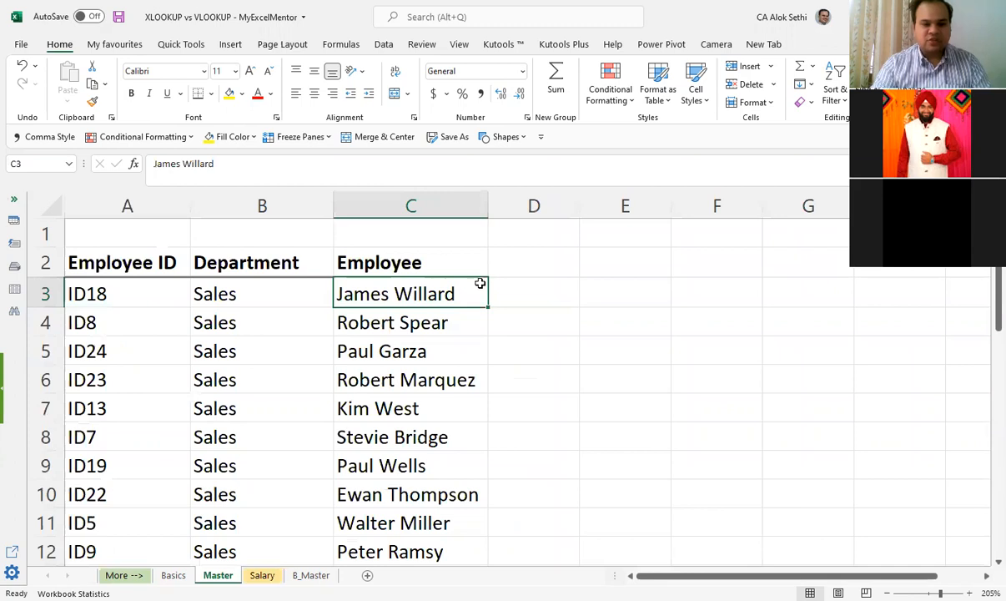
key(ctrl+Page_Down)
scroll(477, 338, up, 4)
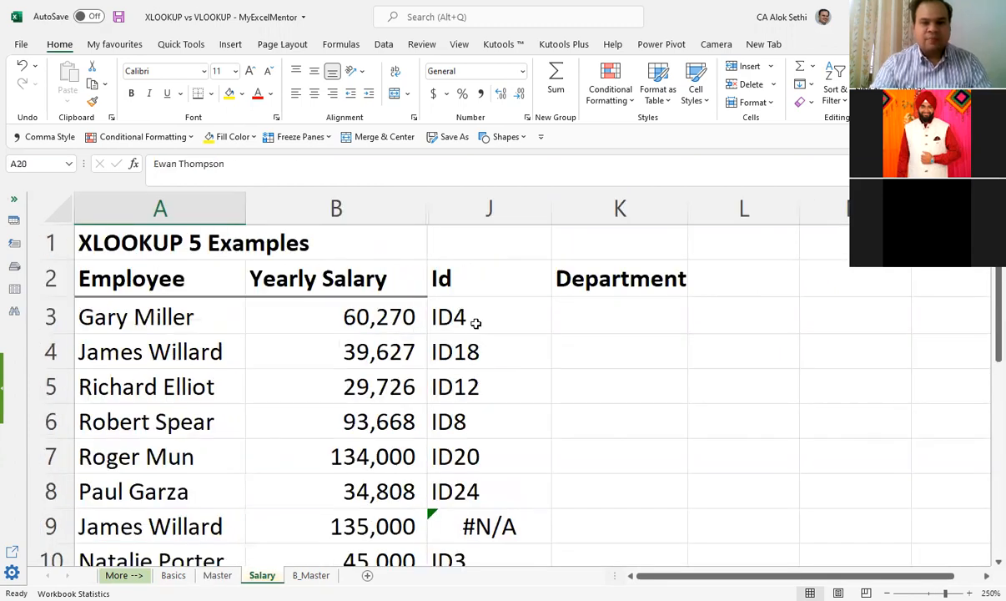
Step: Inspect the VLOOKUP formulas in J3, J4 and J5 and highlight their Basics table ranges, leaving the formulas unaltered
click(476, 322)
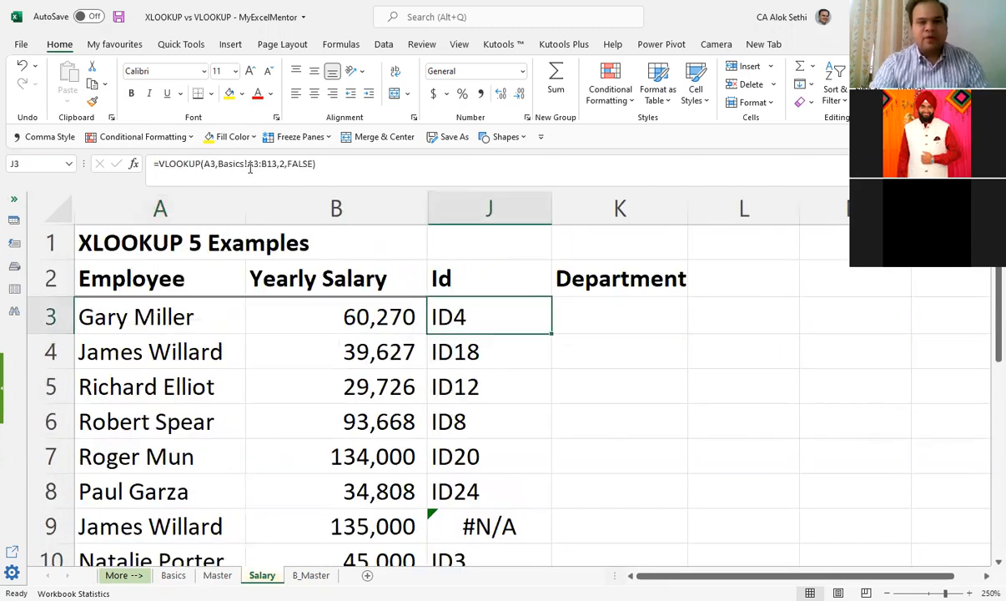
key(F2)
click(357, 163)
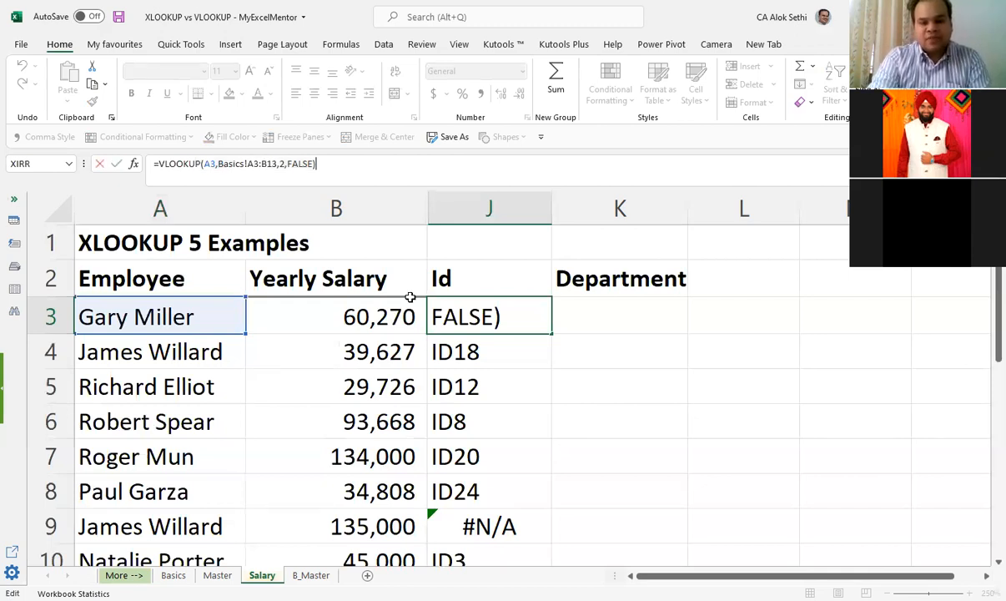
click(457, 345)
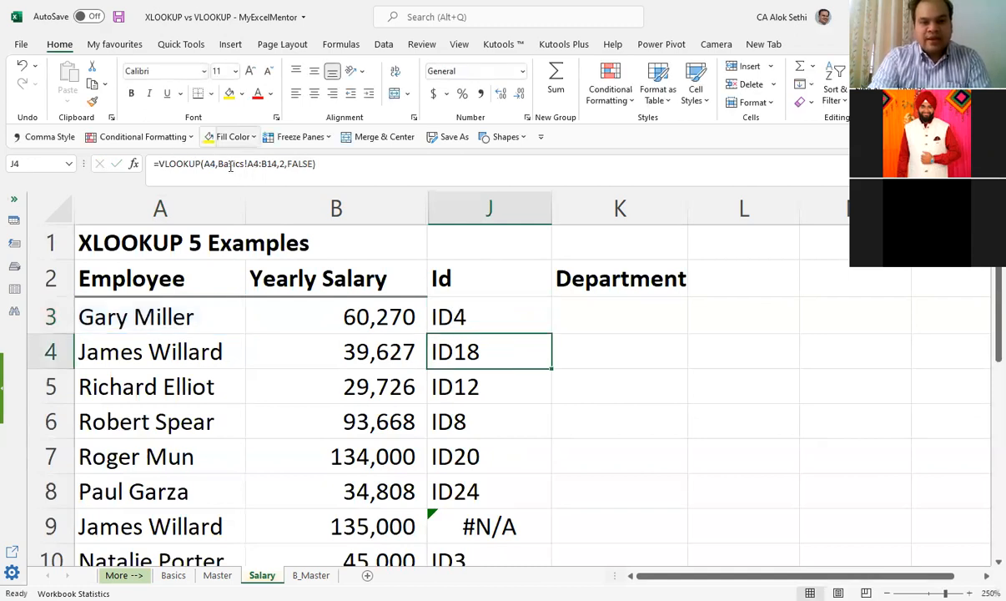
click(250, 164)
mouse_move(289, 164)
mouse_down()
mouse_move(255, 165)
mouse_move(298, 164)
mouse_up()
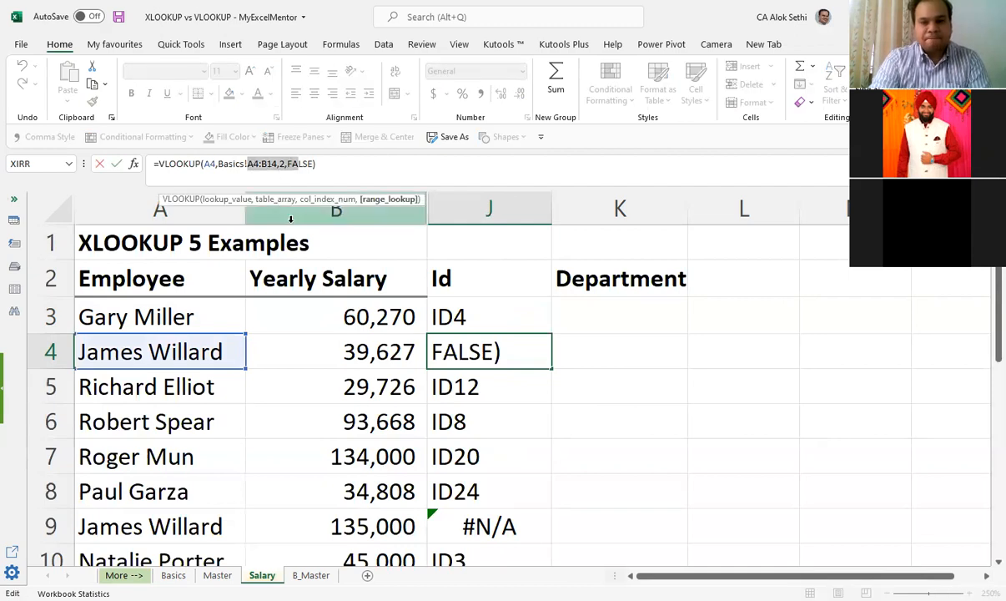
click(457, 389)
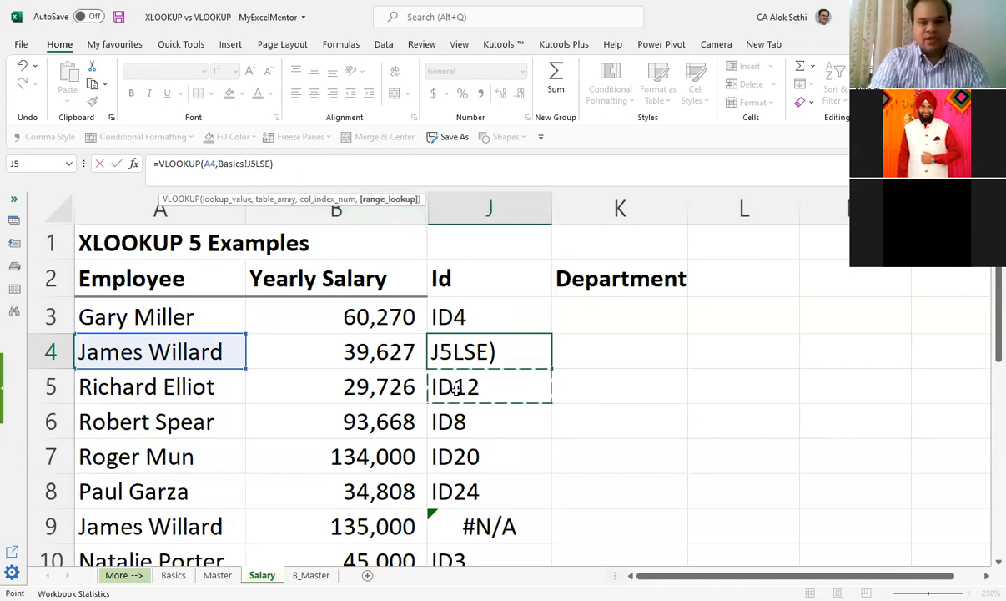
key(Escape)
click(456, 390)
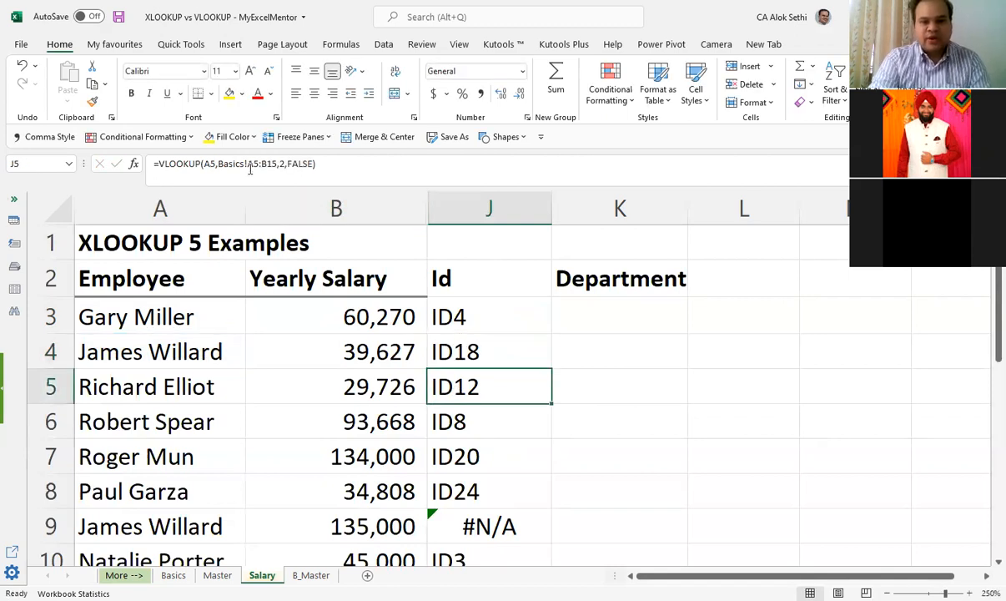
drag(246, 165, 274, 167)
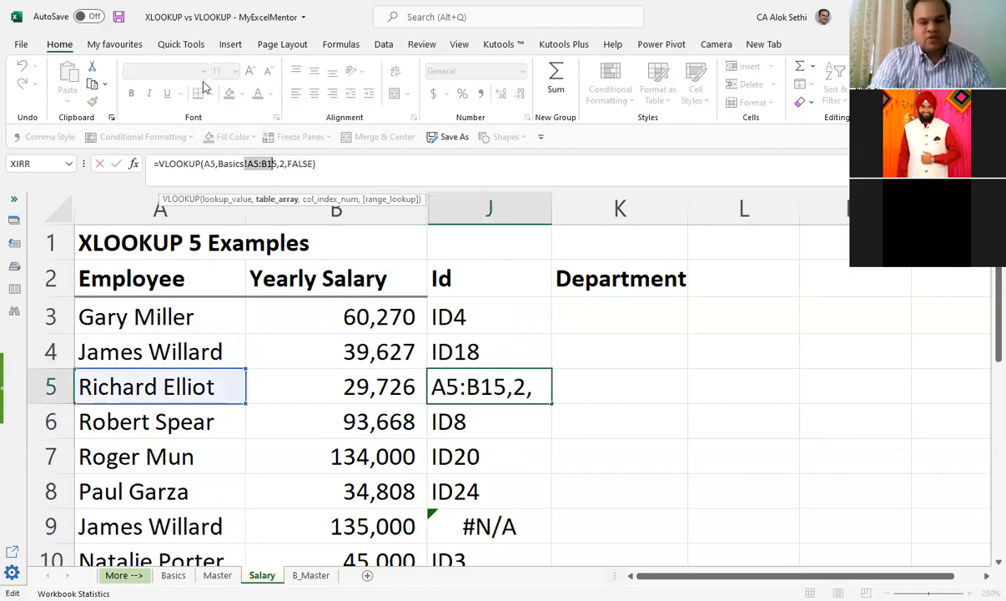
key(Return)
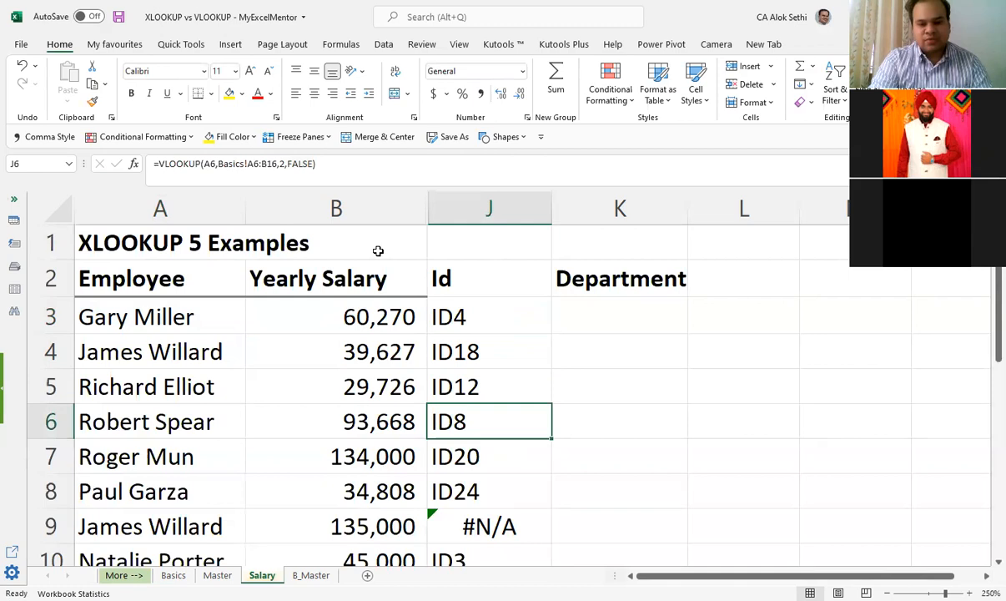
Step: Examine the VLOOKUP formula in J7 together with the employee name in A7 that it looks up
scroll(505, 349, down, 1)
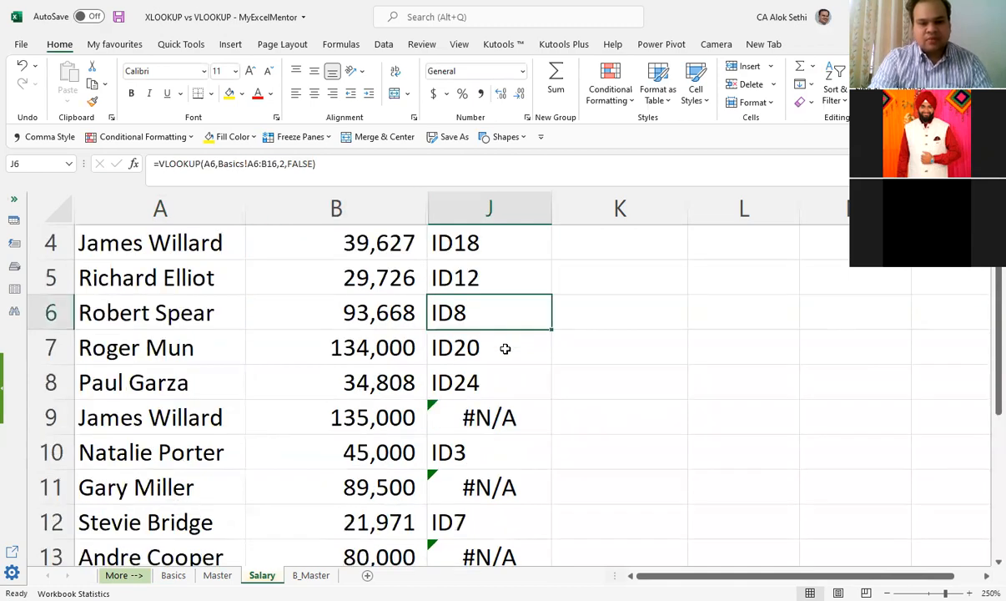
click(505, 348)
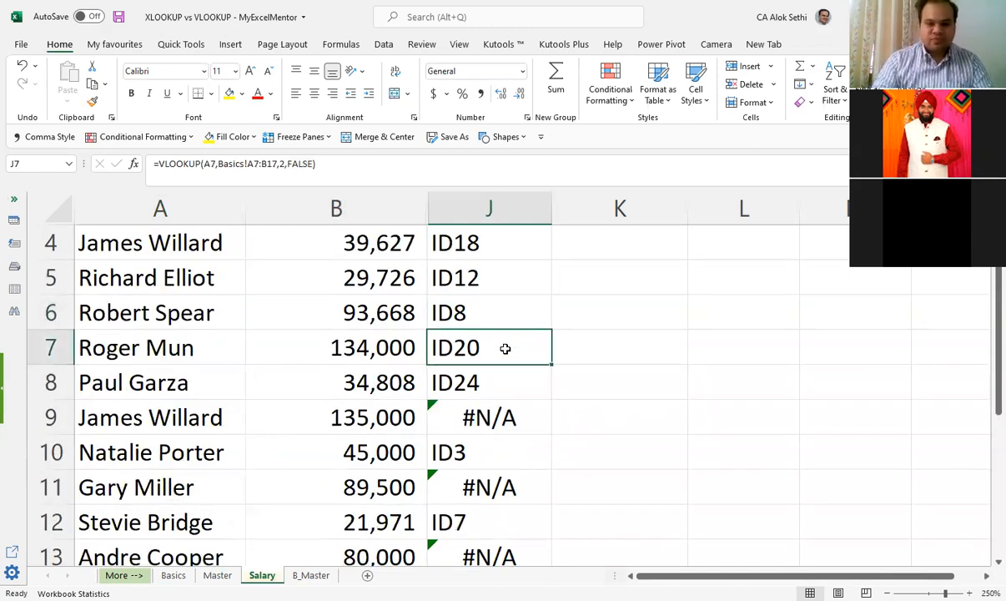
key(Home)
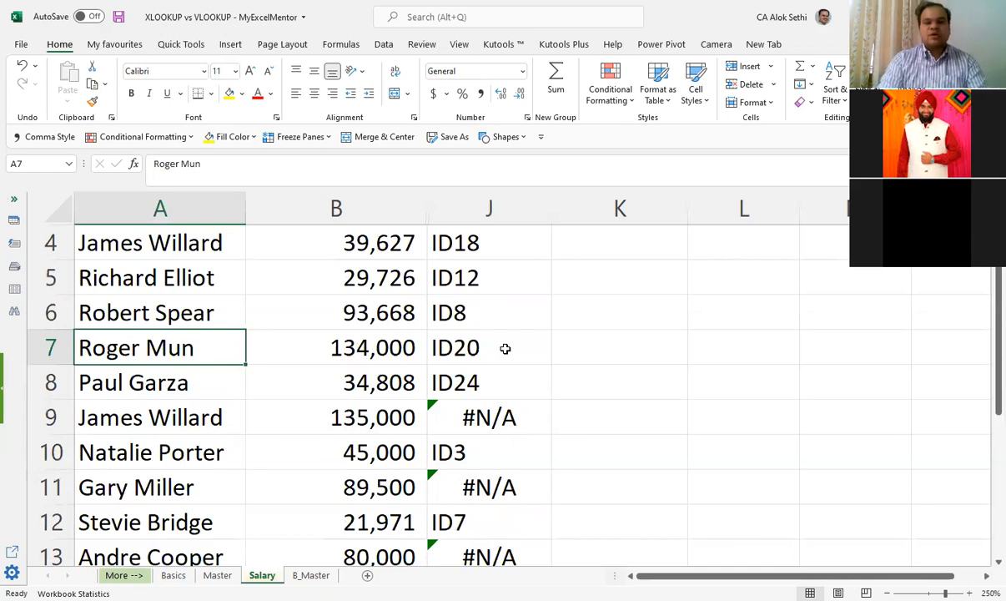
click(505, 348)
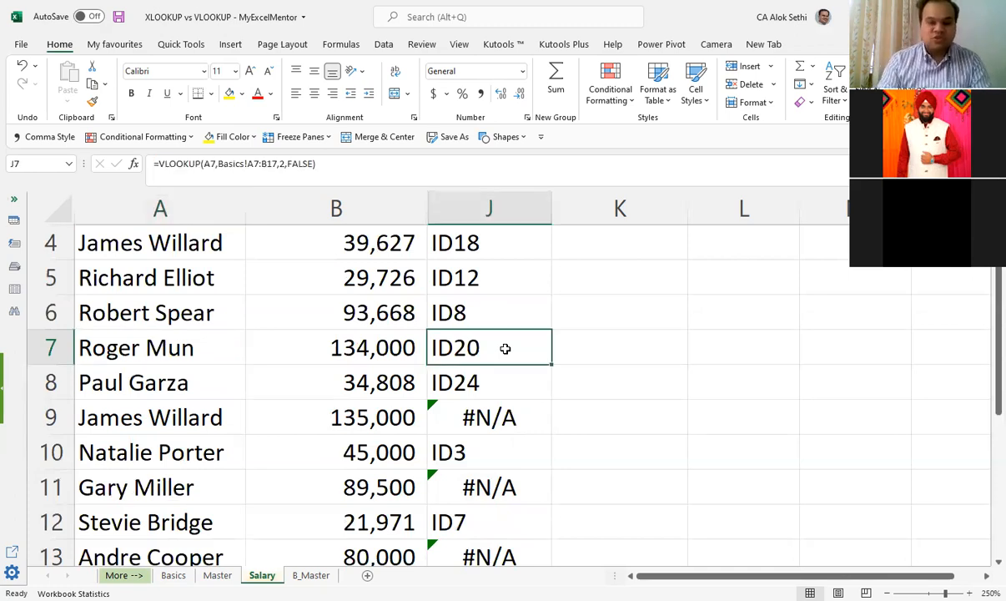
Step: Clear the VLOOKUP formulas in the Id column from J4 downward, keeping only the formula in J3
key(Up)
key(Up)
key(Up)
key(Up)
key(Up)
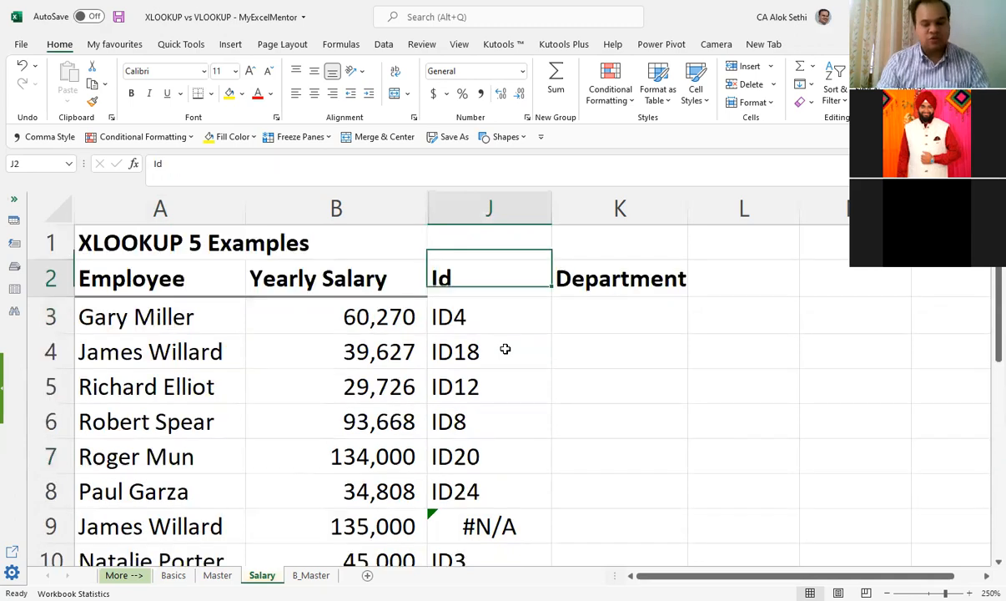
key(Down)
key(Down)
key(shift+Down)
key(shift+Down)
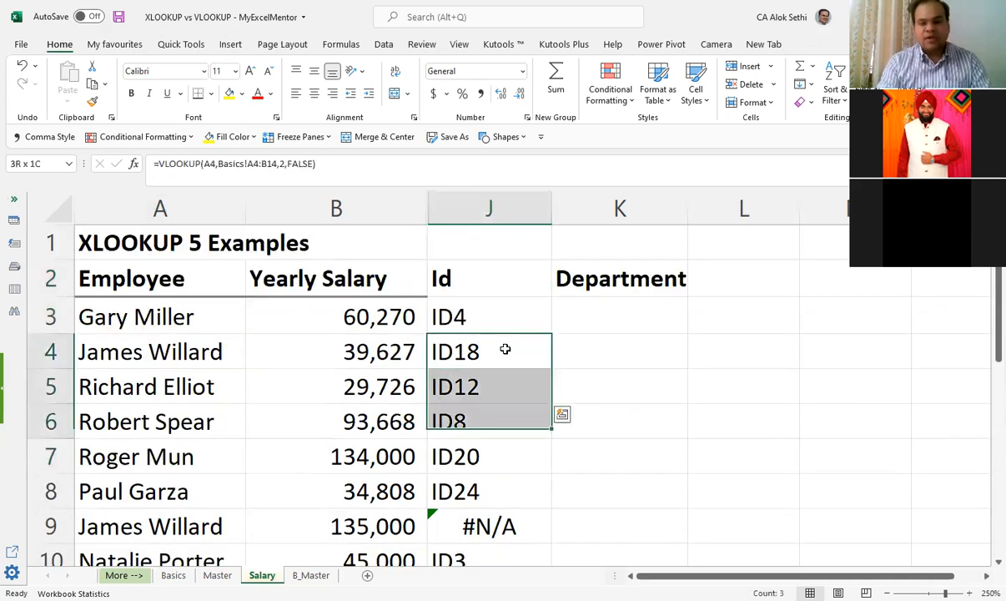
key(shift+Down)
key(shift+Down)
key(shift+Down)
key(shift+Down)
key(shift+Down)
key(shift+Down)
key(shift+Down)
key(shift+Down)
key(shift+Down)
key(shift+Down)
key(shift+Down)
key(shift+Down)
key(shift+Down)
key(shift+Down)
key(shift+Down)
key(shift+Down)
key(shift+Down)
key(shift+Down)
key(Delete)
key(Up)
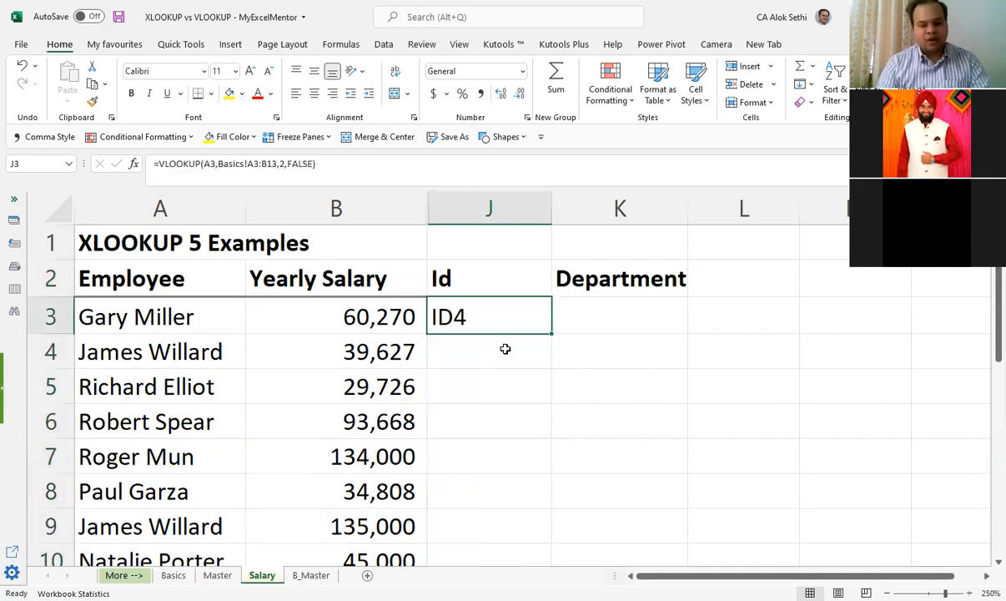
Step: Change the J3 formula's table range to Basics!A3:B20 and fill the formula down to J20
key(F2)
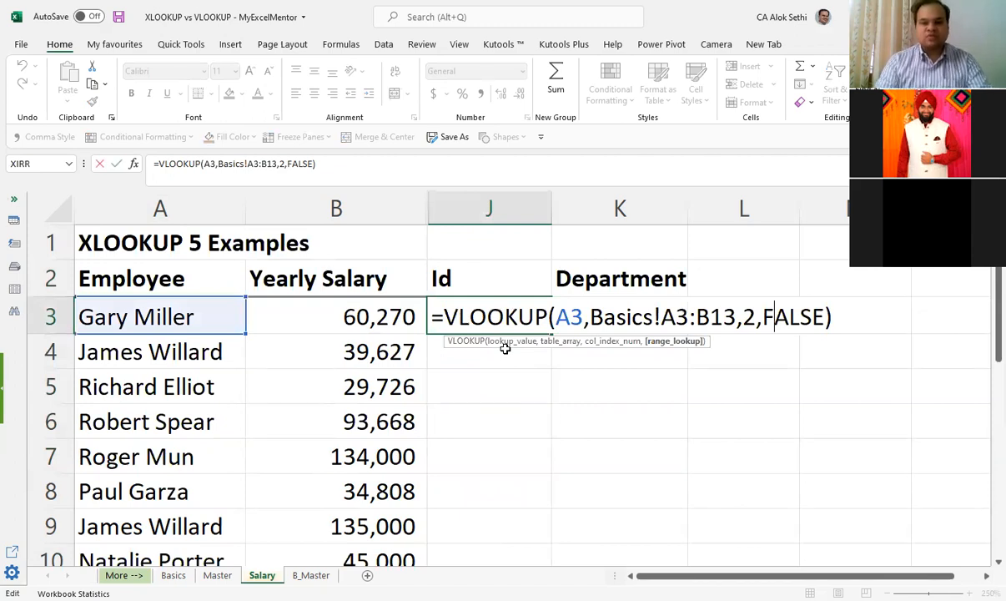
key(Escape)
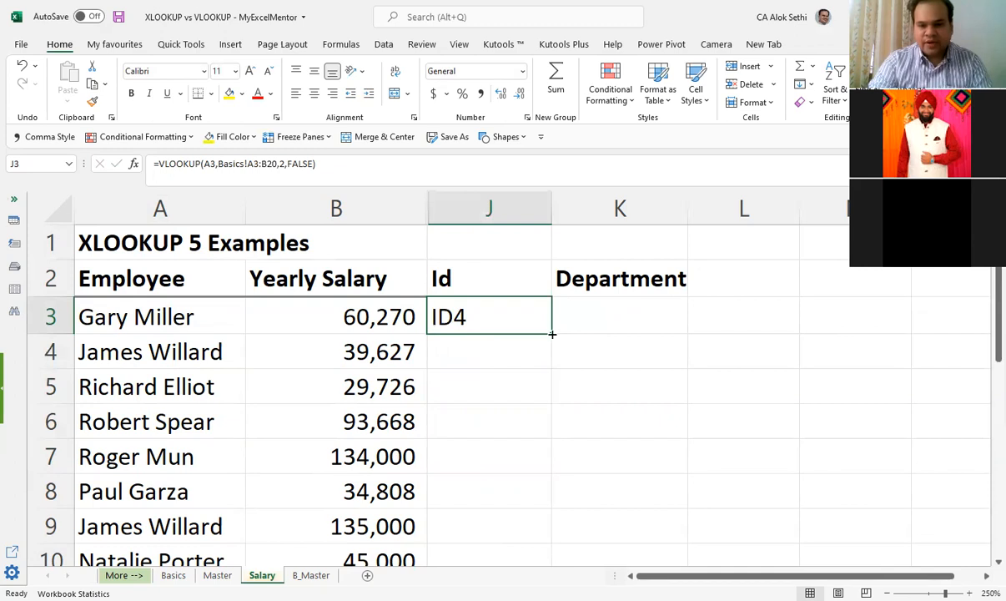
drag(551, 333, 552, 430)
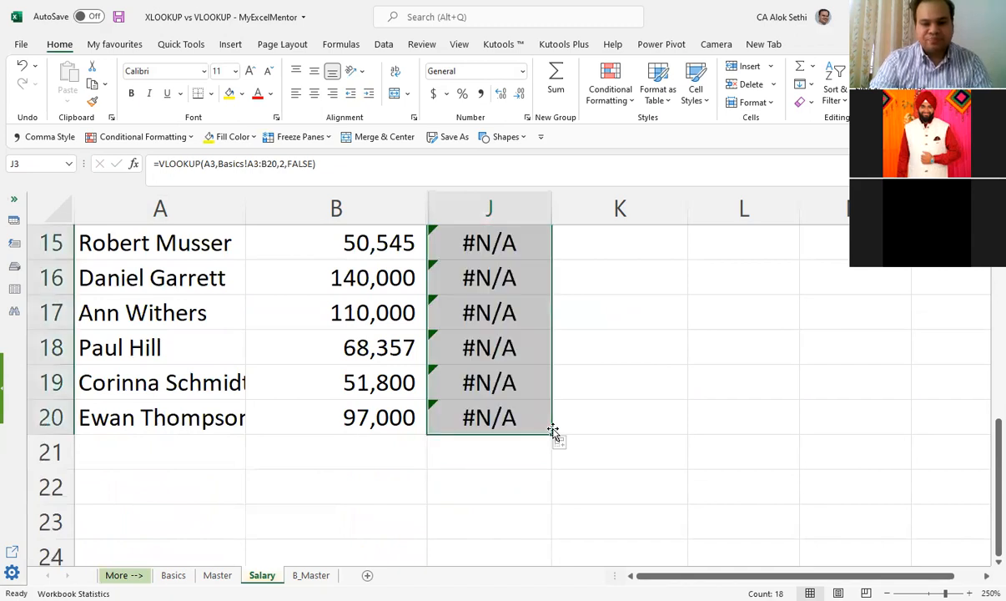
Step: Inspect the refilled J9 formula and its employee name in A9, and review the lookup results down to row 20
scroll(553, 430, up, 4)
scroll(409, 438, up, 1)
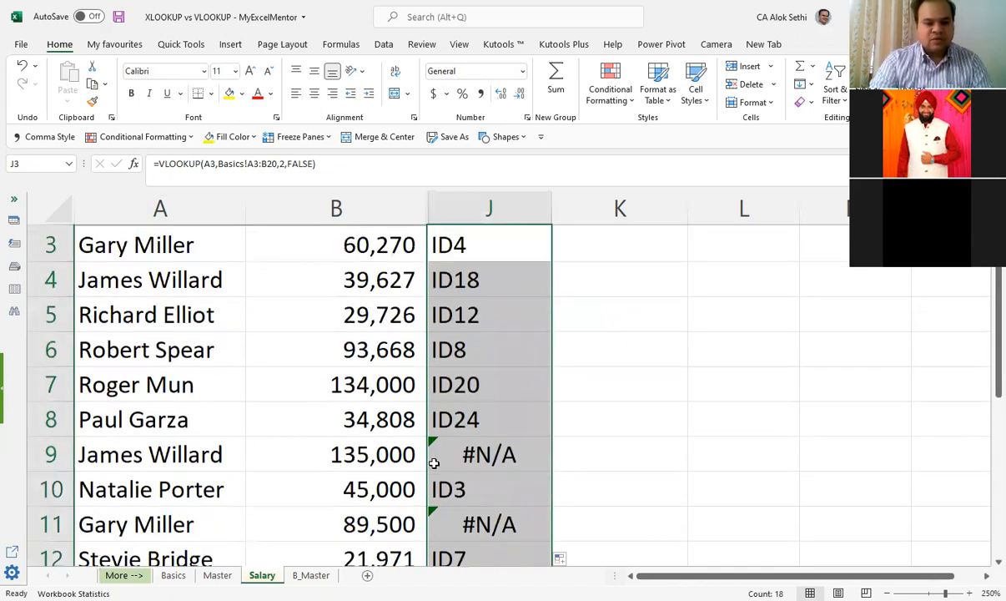
click(434, 462)
scroll(456, 420, down, 1)
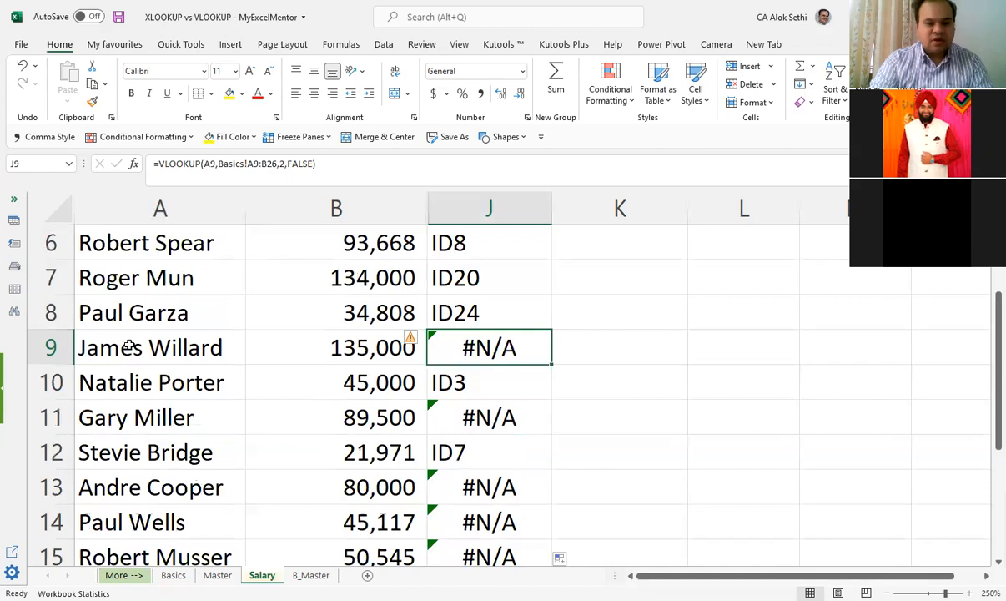
key(Home)
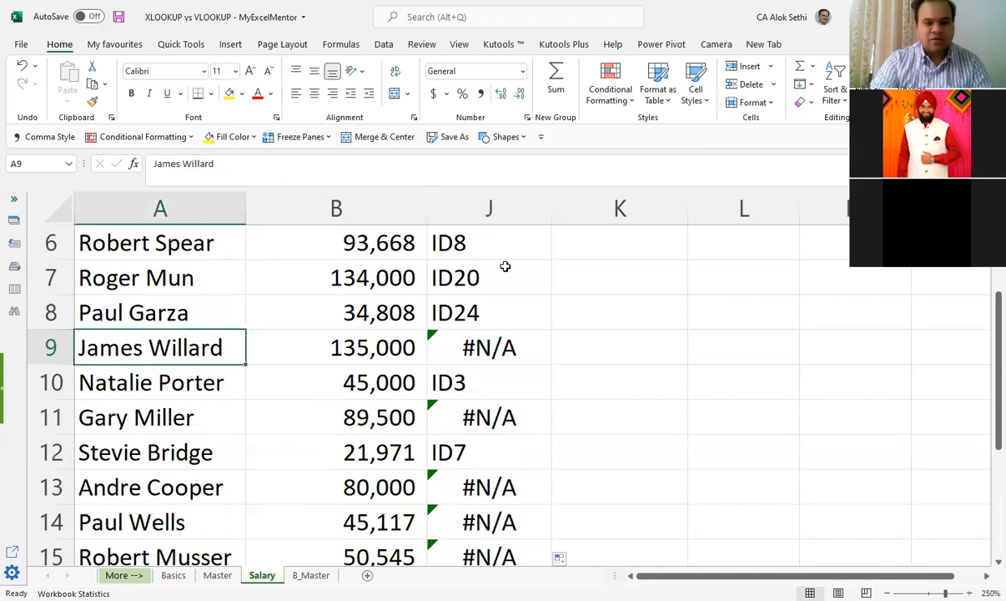
click(499, 346)
scroll(499, 344, down, 2)
scroll(492, 433, down, 1)
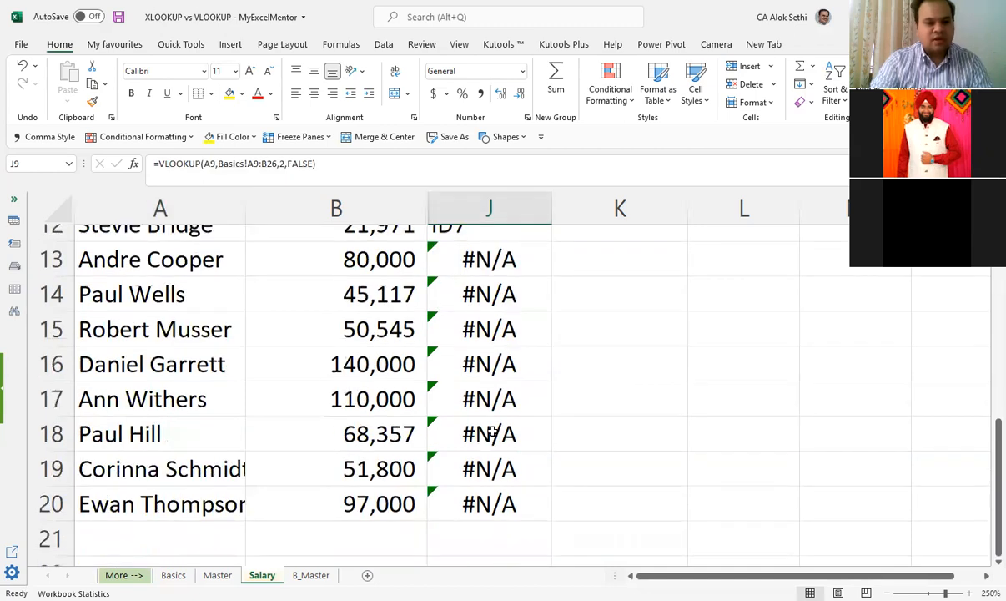
Step: Compare how the Basics table range shifts in the refilled formulas from J4 to J8
scroll(493, 433, up, 4)
click(493, 345)
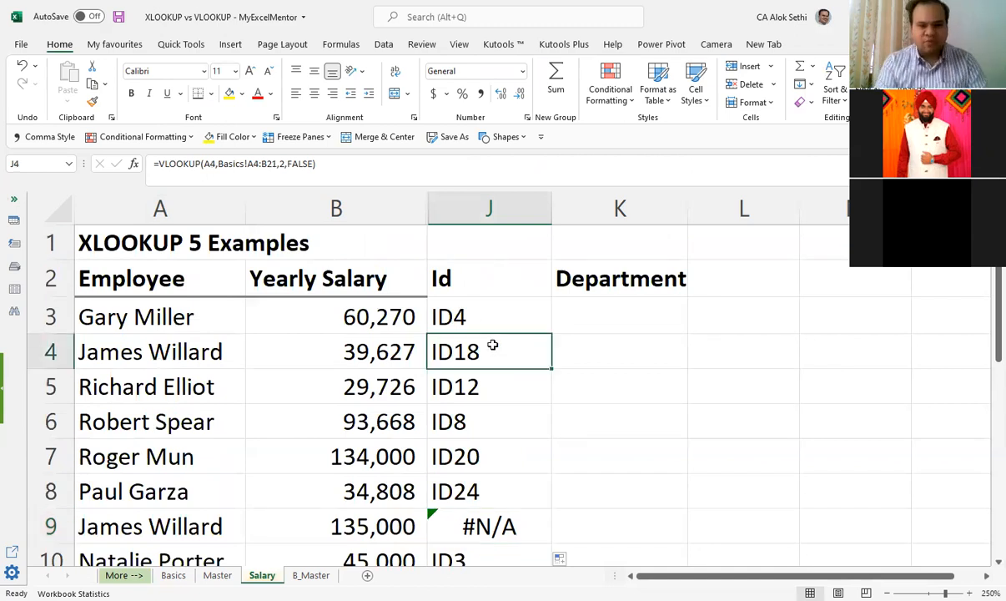
key(Down)
key(Down)
key(Down)
key(Down)
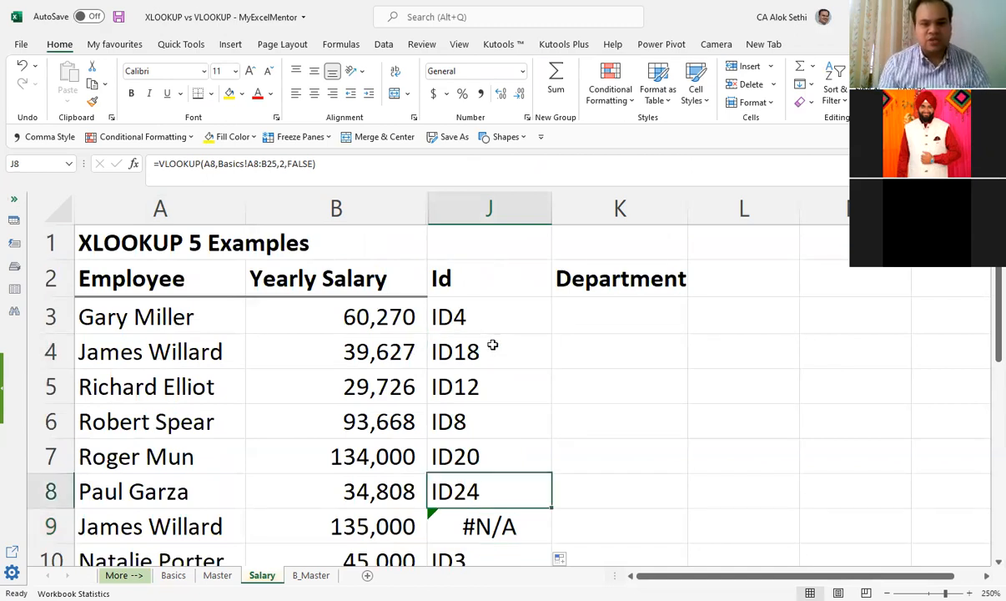
Step: Examine the Id lookup results and formulas from J9 down past row 20, returning to J11
key(Down)
key(Down)
key(Down)
key(Down)
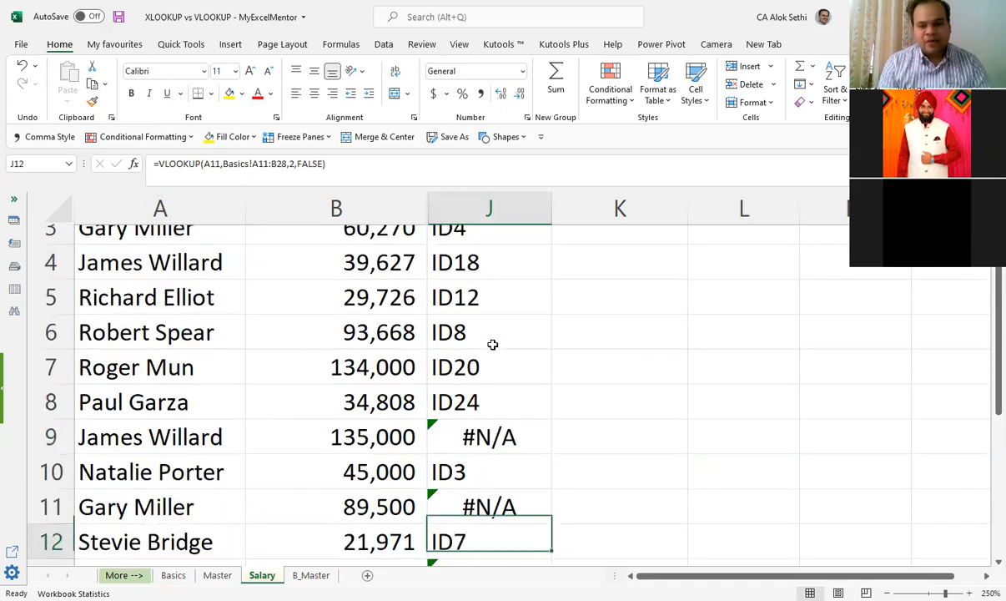
key(Down)
key(Down)
key(Down)
key(Down)
key(Down)
key(Down)
key(Down)
key(Down)
key(Down)
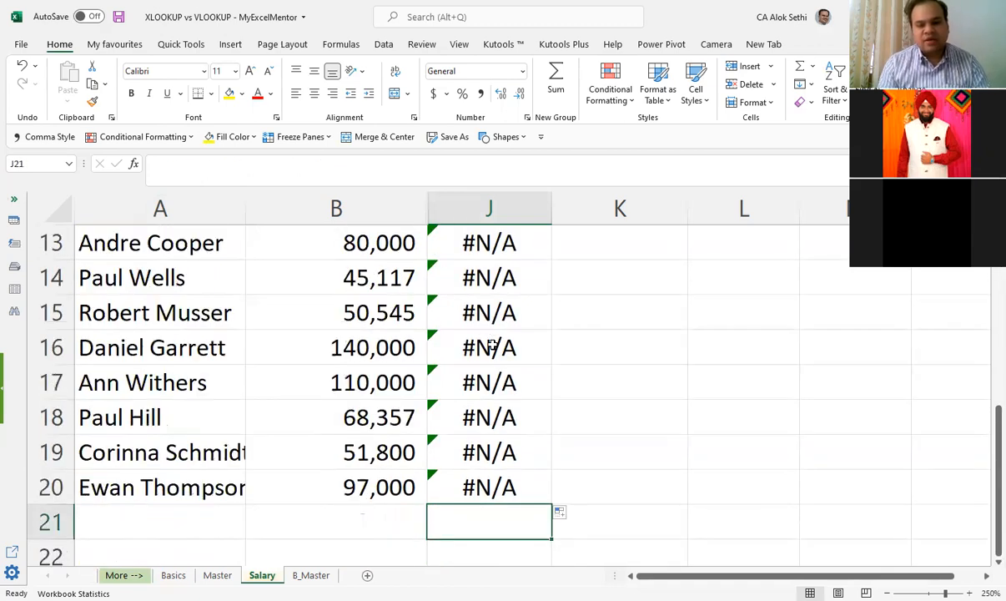
key(Up)
key(Up)
key(Up)
key(Up)
key(Up)
key(Up)
key(Up)
key(Up)
key(Up)
key(Up)
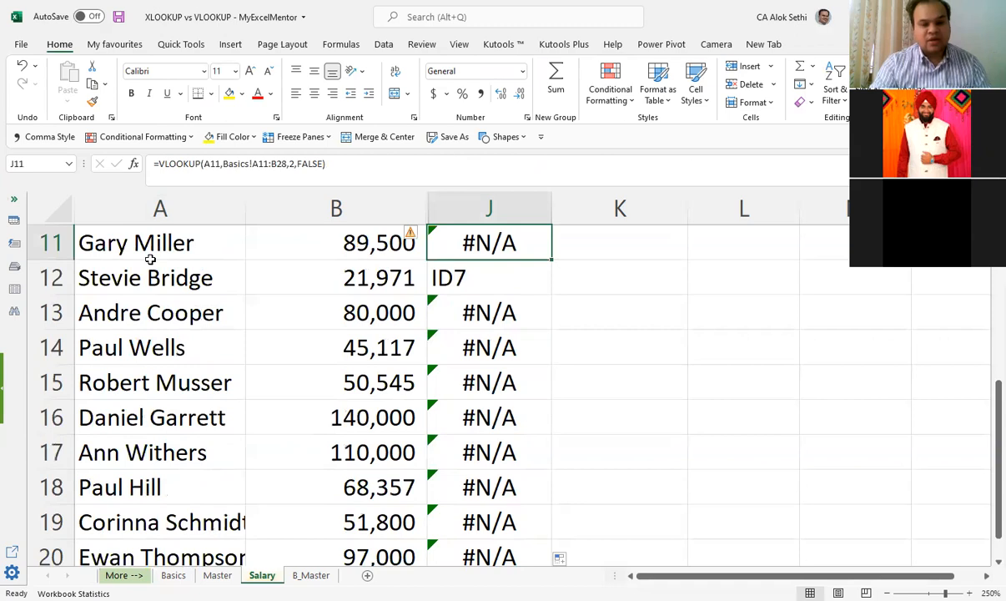
Step: Check the employee names in A4:A13 on Basics and the end of the Master list, returning to Salary
key(ctrl+Page_Up)
key(ctrl+Page_Up)
drag(149, 280, 167, 526)
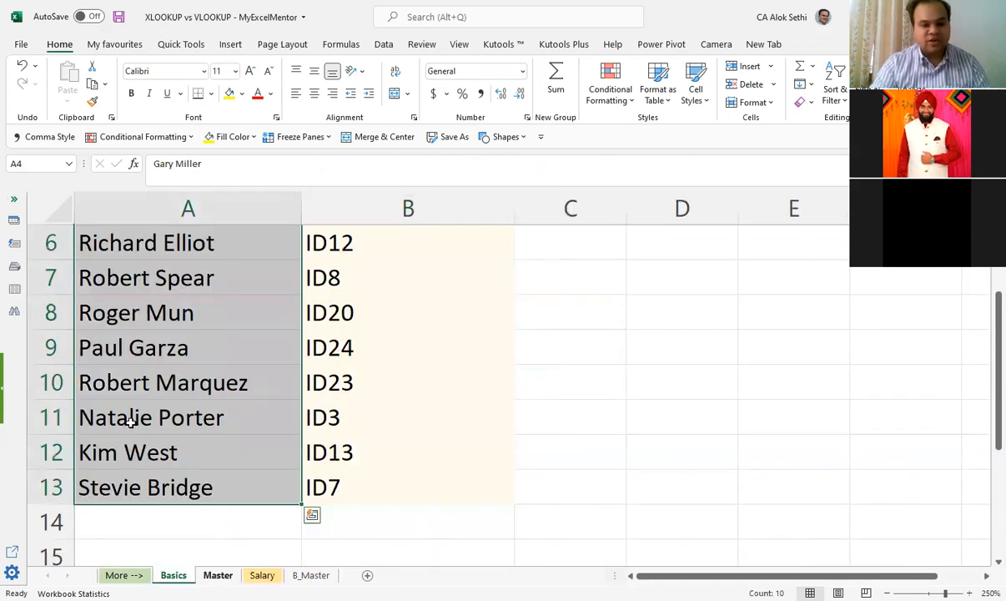
key(ctrl+Page_Down)
scroll(137, 428, down, 4)
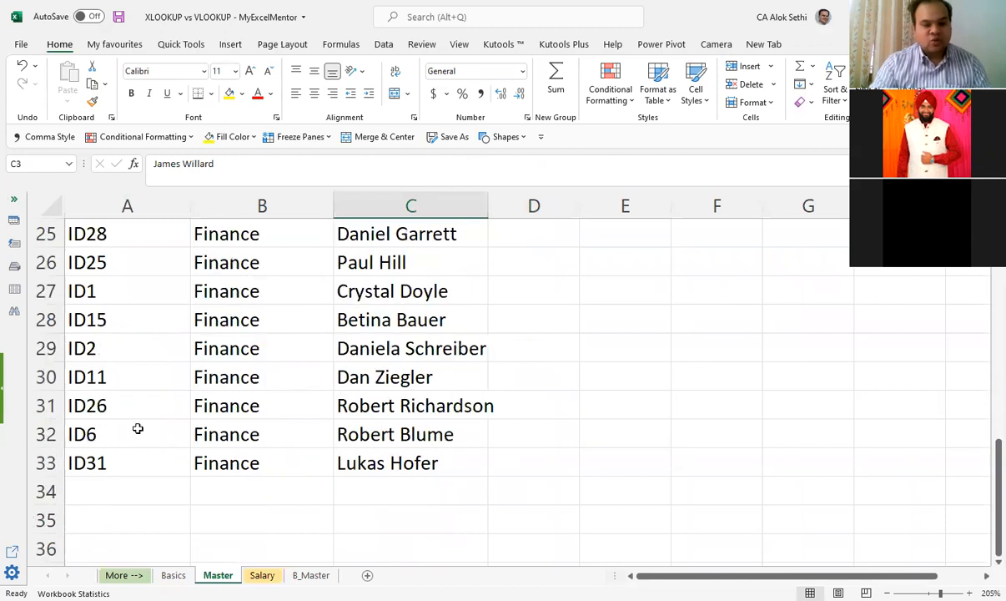
key(ctrl+Page_Up)
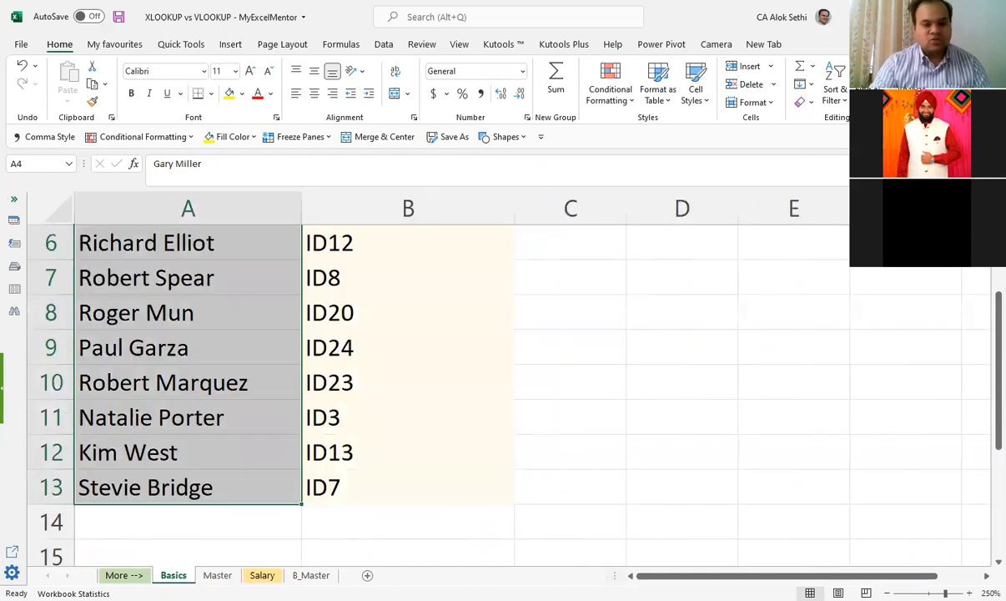
scroll(279, 501, up, 2)
click(283, 422)
key(ctrl+Page_Down)
key(ctrl+Page_Down)
scroll(426, 308, up, 2)
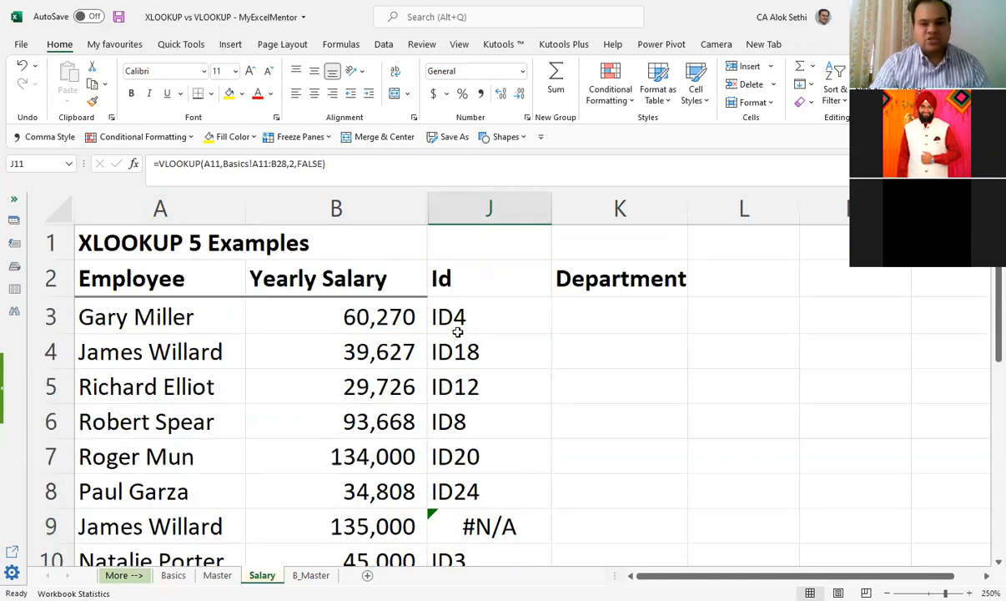
Step: Trace the unlocked table range through the Id formulas from J4 to J11, returning to J3
click(440, 346)
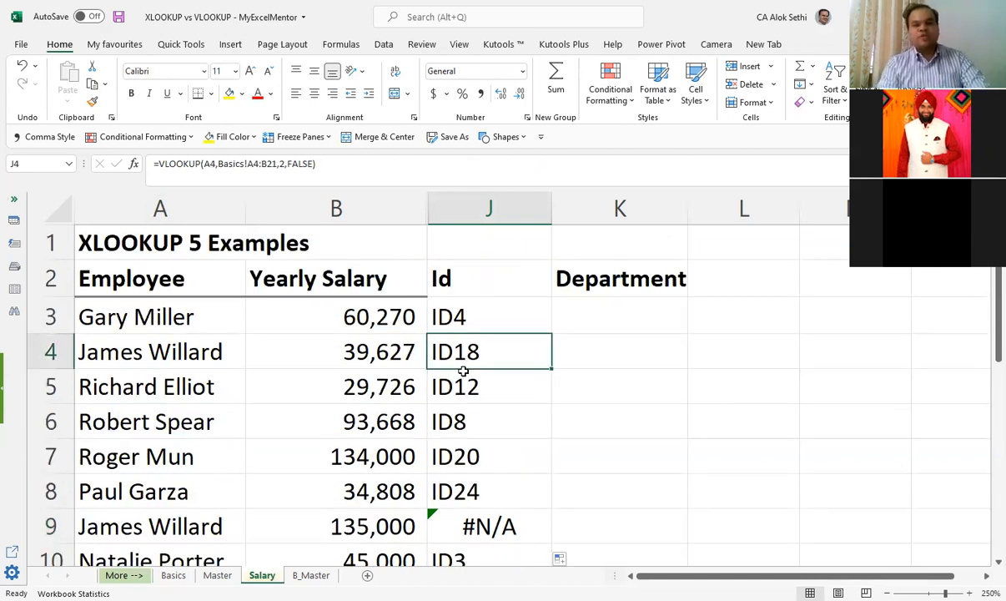
key(Down)
key(Down)
key(Down)
key(Down)
key(Down)
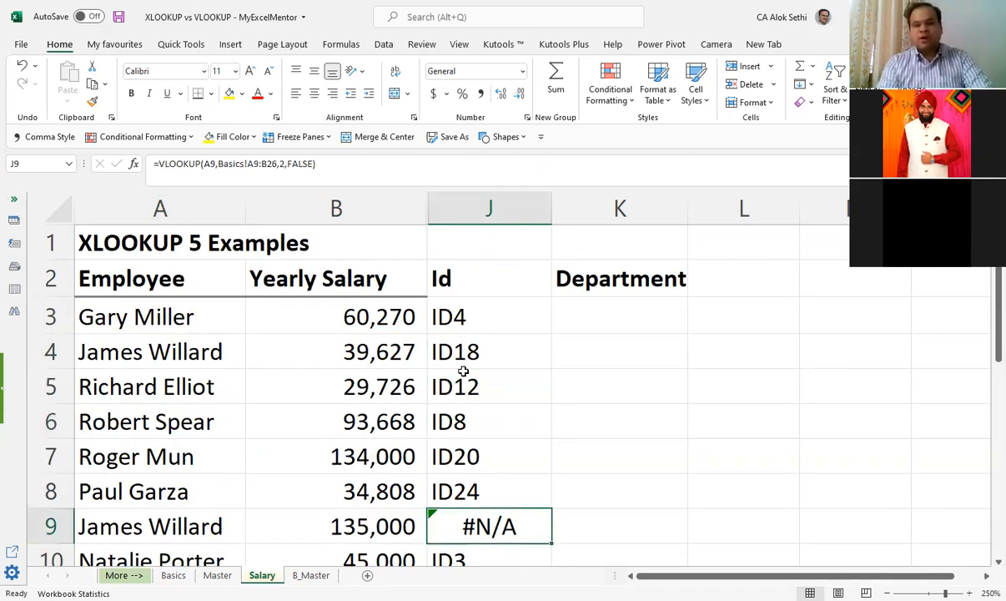
key(Down)
key(Down)
key(ctrl+Up)
key(Down)
key(Down)
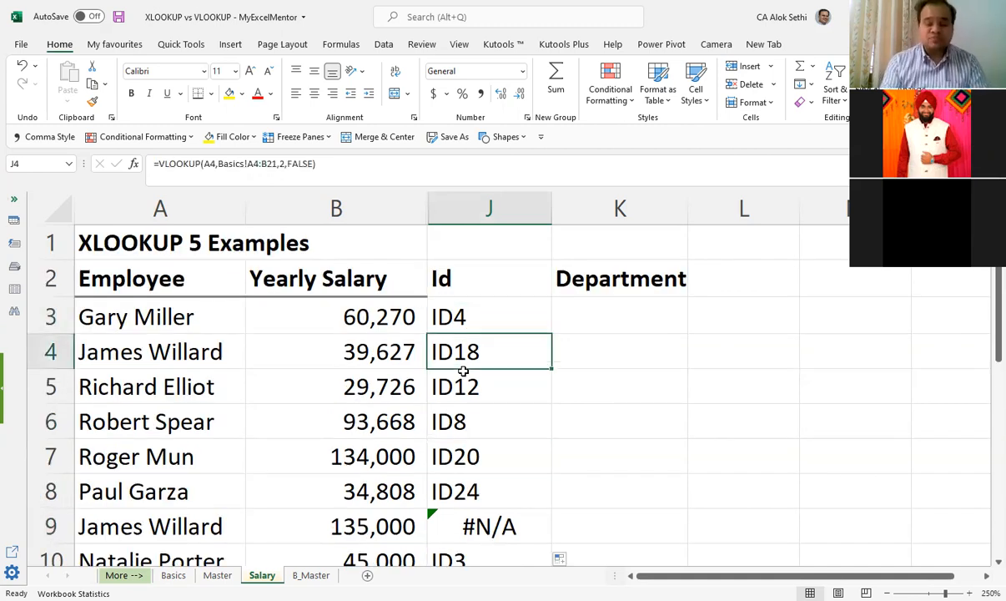
key(Up)
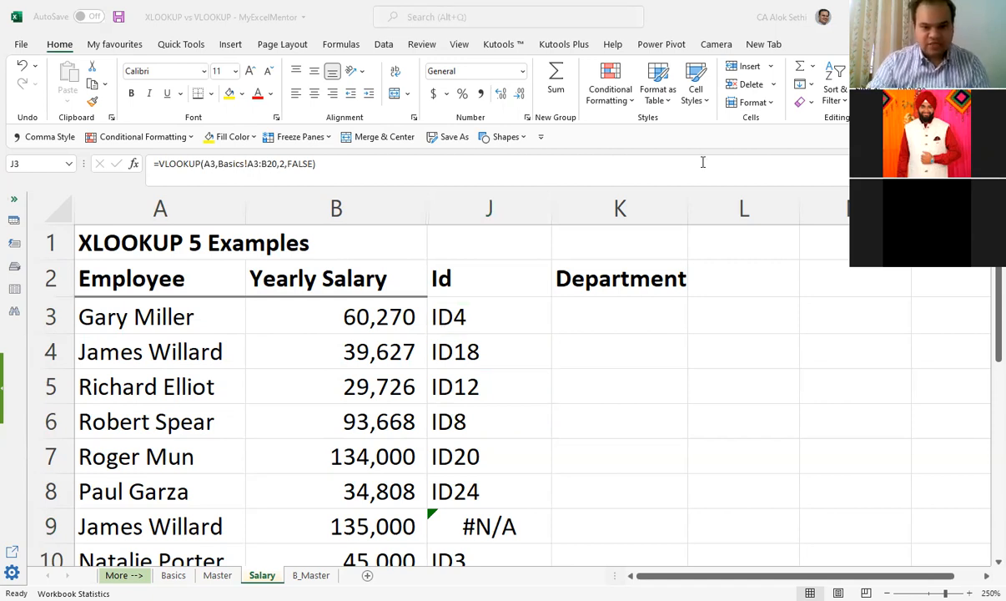
click(489, 313)
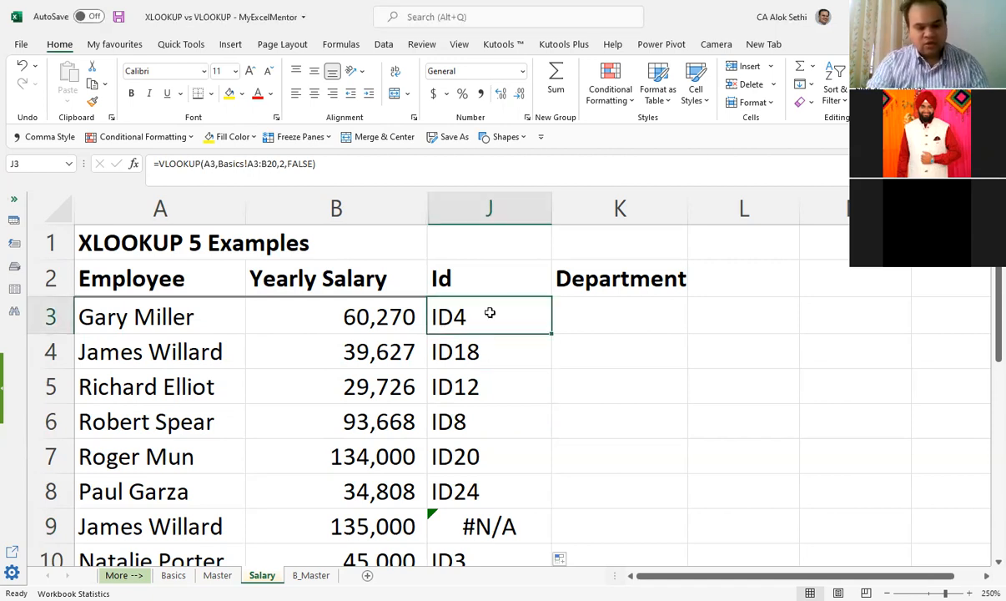
double_click(490, 313)
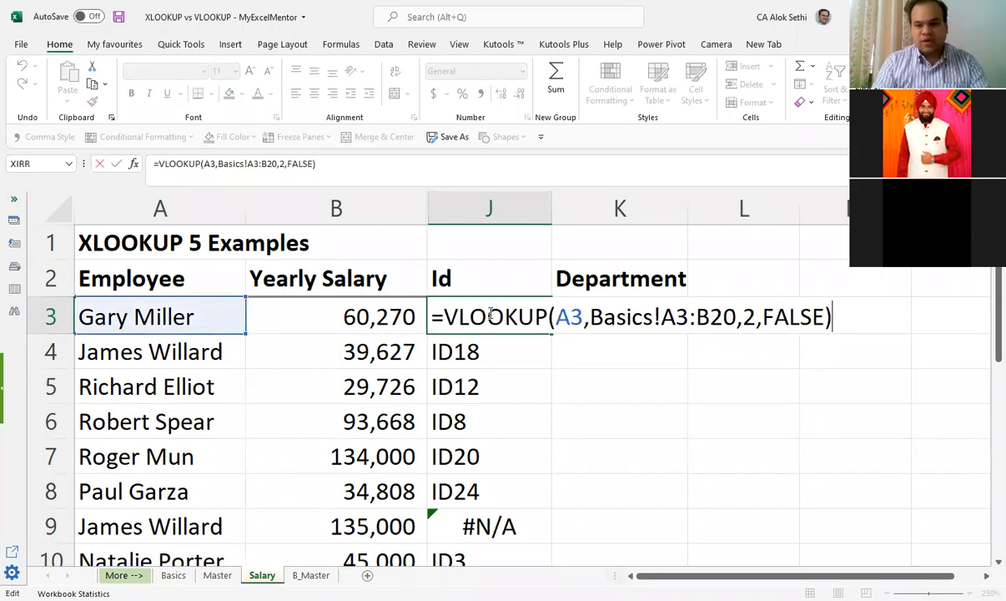
key(ctrl+Left)
key(ctrl+Left)
key(ctrl+Left)
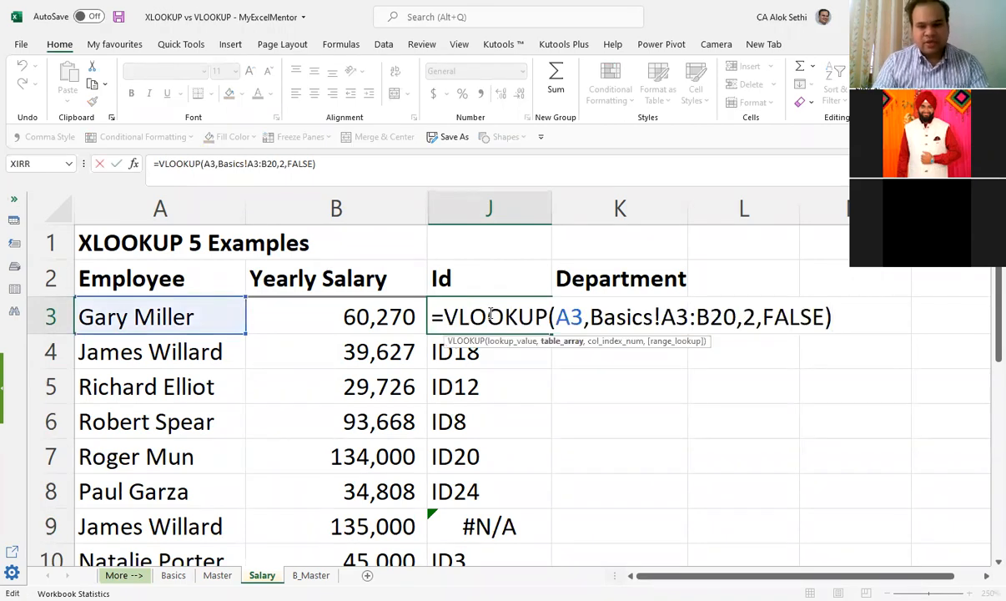
key(F4)
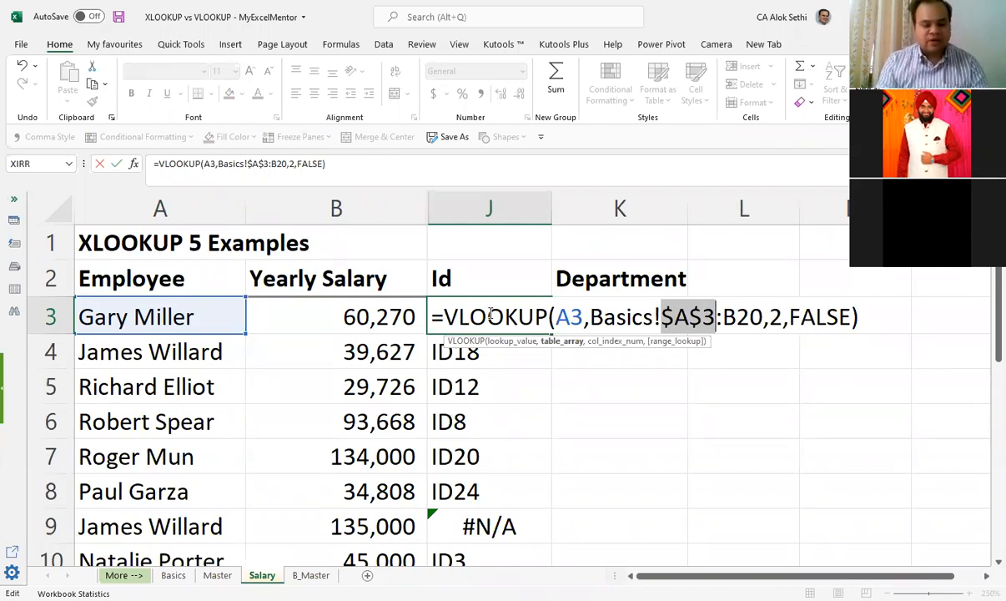
key(Escape)
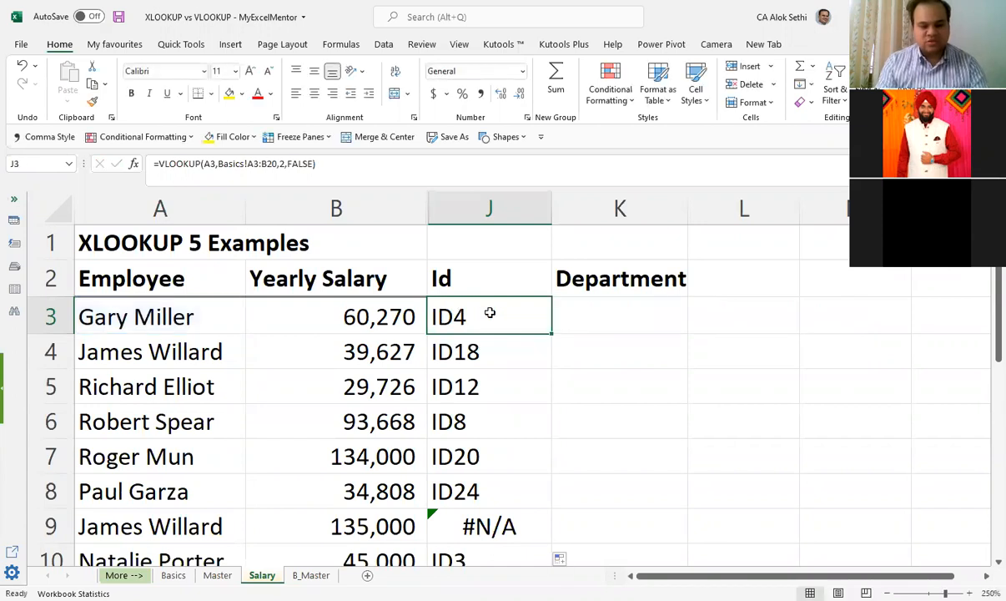
Step: Lock the J3 formula's table range as Basics!$A$3:$B$20 and fill the formula down to J20
key(F2)
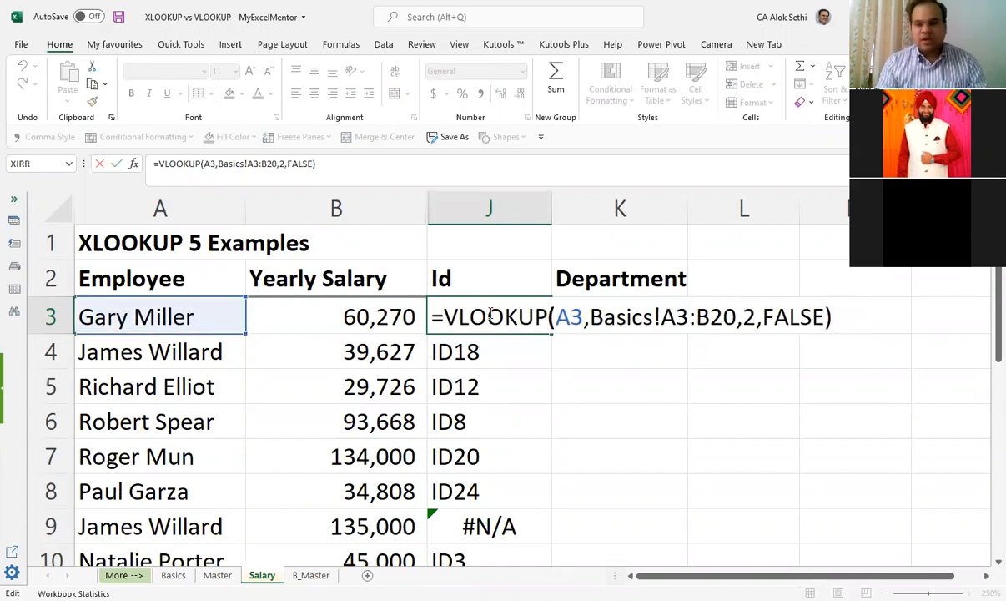
key(Left)
key(Left)
key(Left)
key(Left)
key(Left)
key(Left)
key(Left)
key(Left)
key(Left)
key(Left)
key(Left)
key(Left)
key(Left)
key(Left)
key(Left)
key(shift+Right)
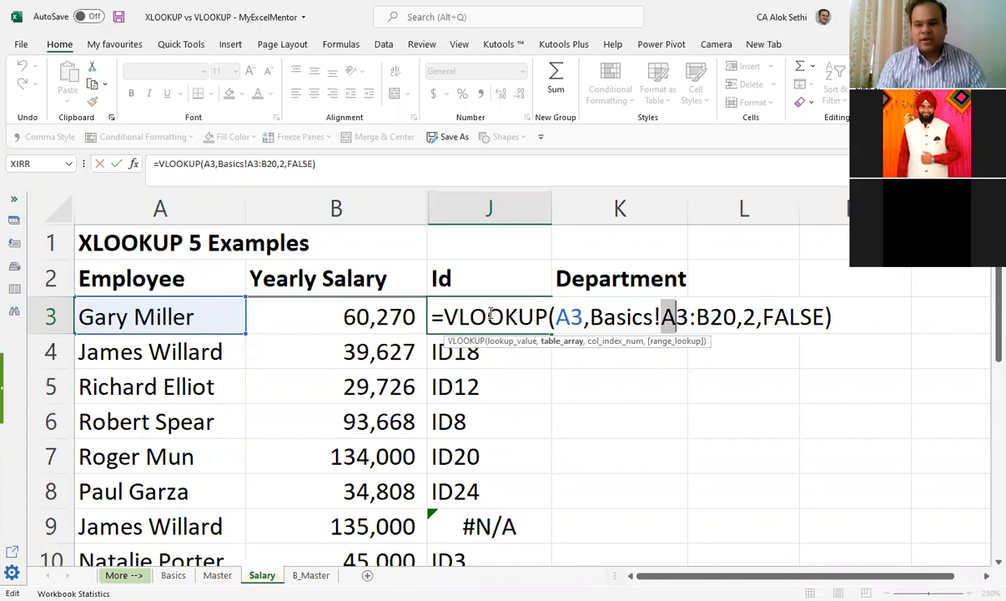
key(shift+Right)
key(shift+Right)
key(shift+Right)
key(shift+Right)
key(shift+Right)
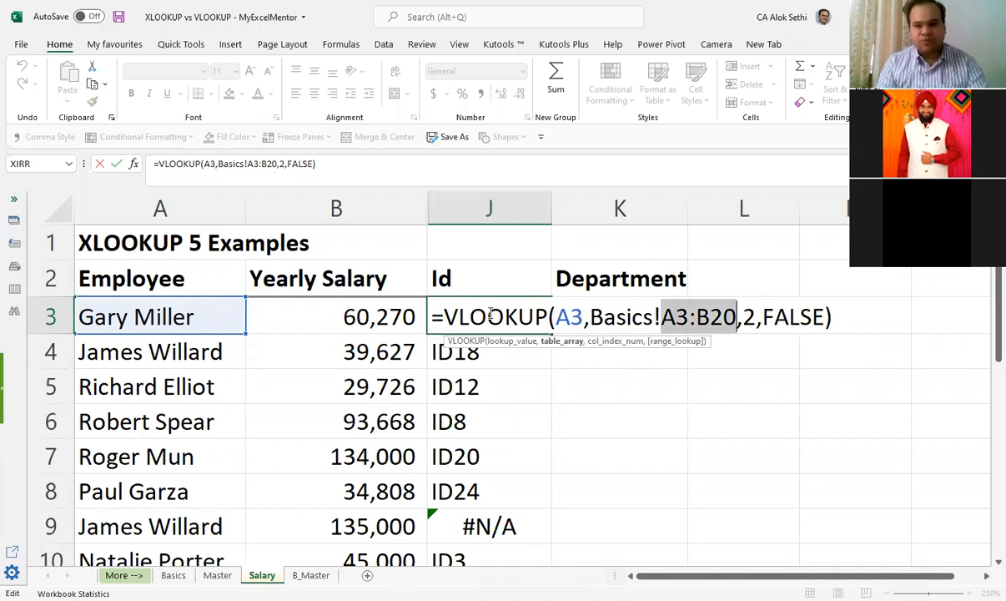
key(F4)
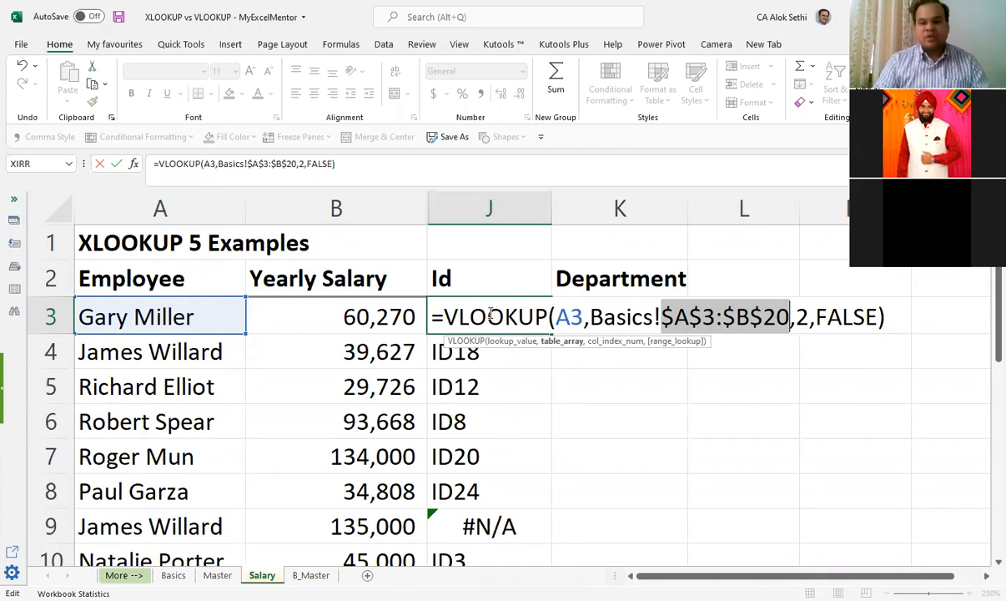
key(ctrl+Return)
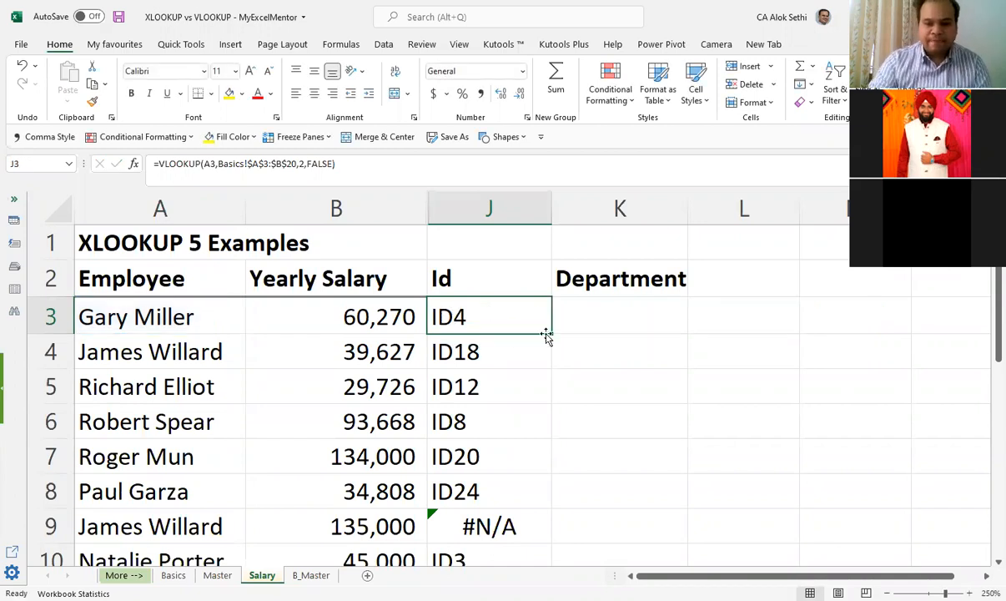
drag(552, 332, 575, 504)
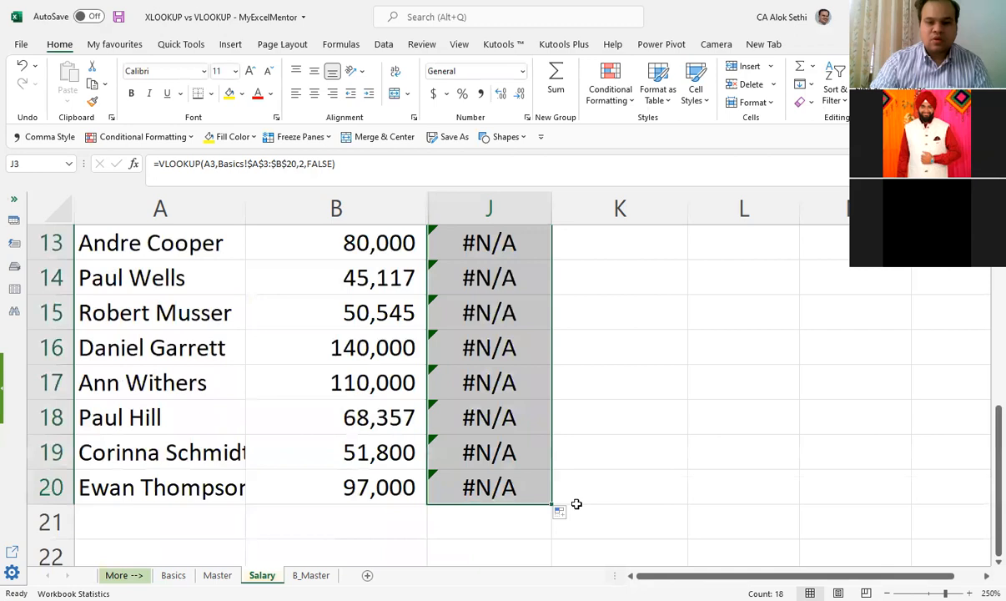
Step: Inspect the locked Basics table range in the refilled J4, J5 and J7 formulas
scroll(512, 383, up, 4)
key(Down)
key(Down)
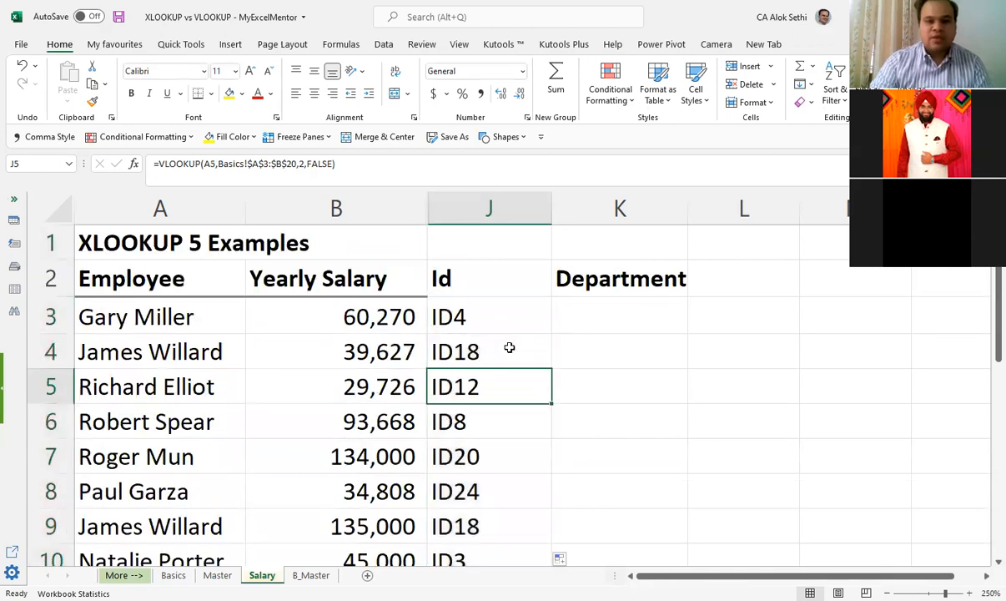
click(509, 347)
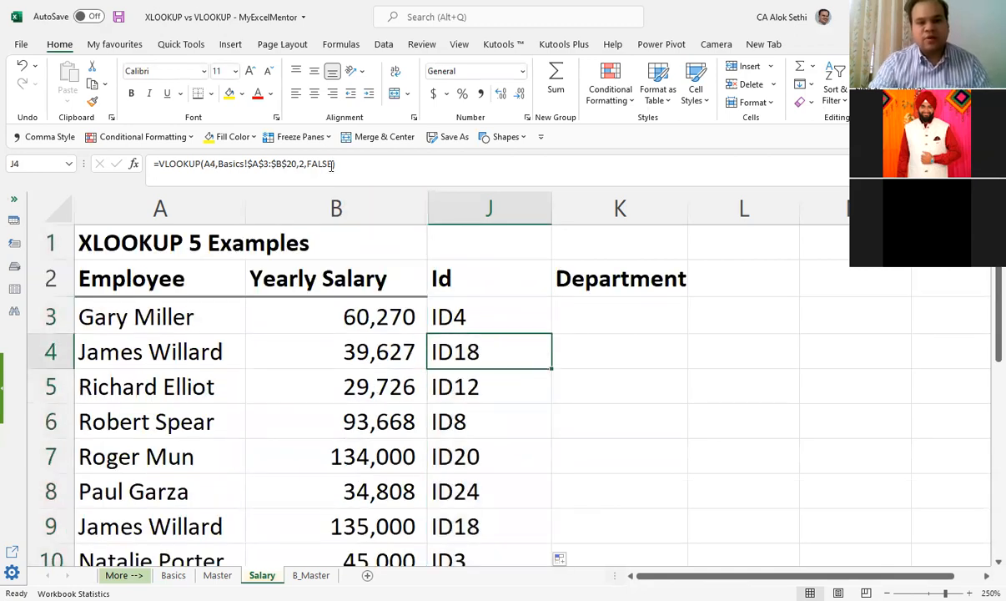
click(258, 164)
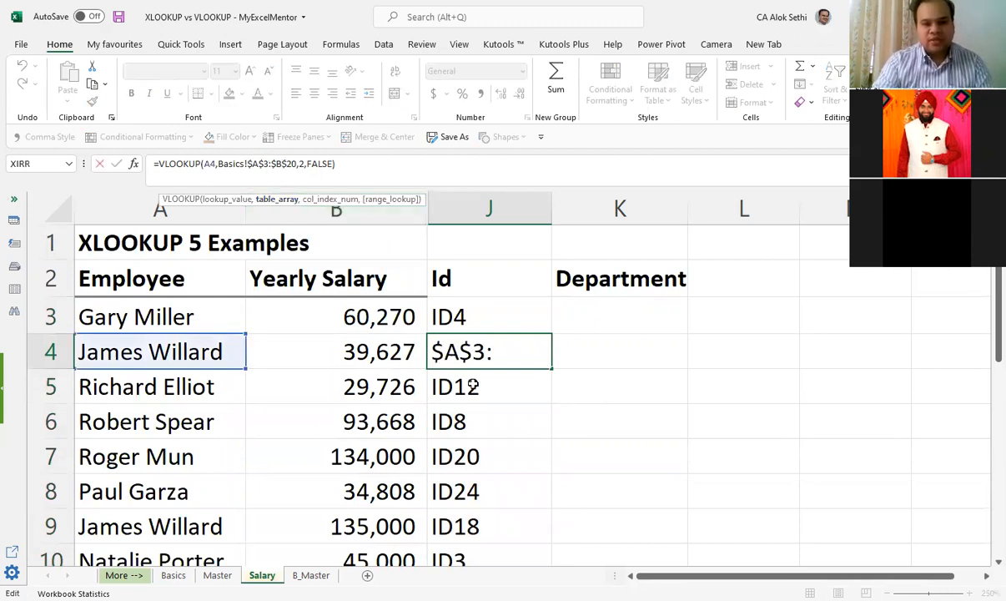
key(Right)
key(Right)
key(Right)
key(Right)
key(Right)
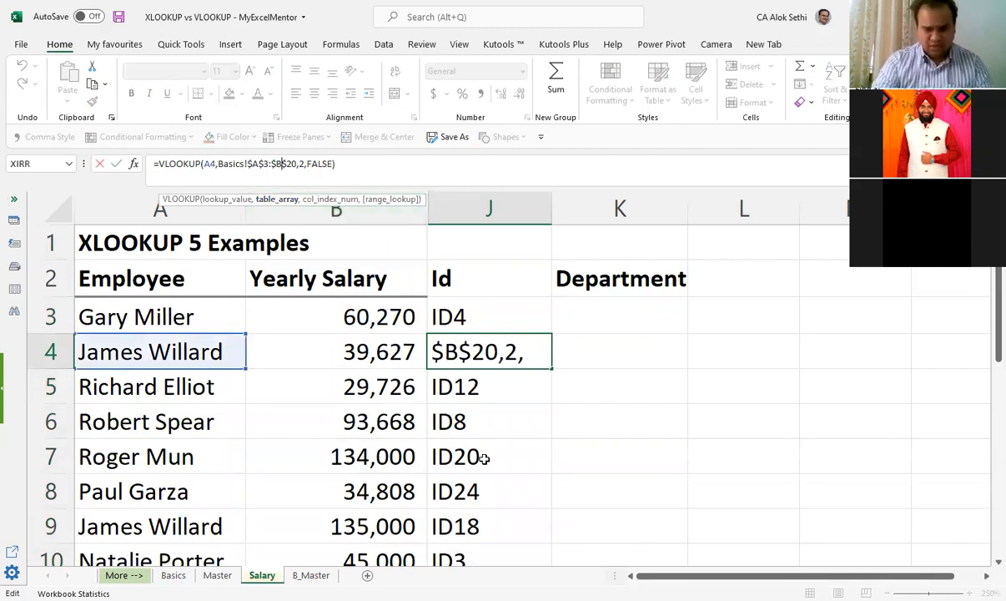
click(485, 458)
key(F2)
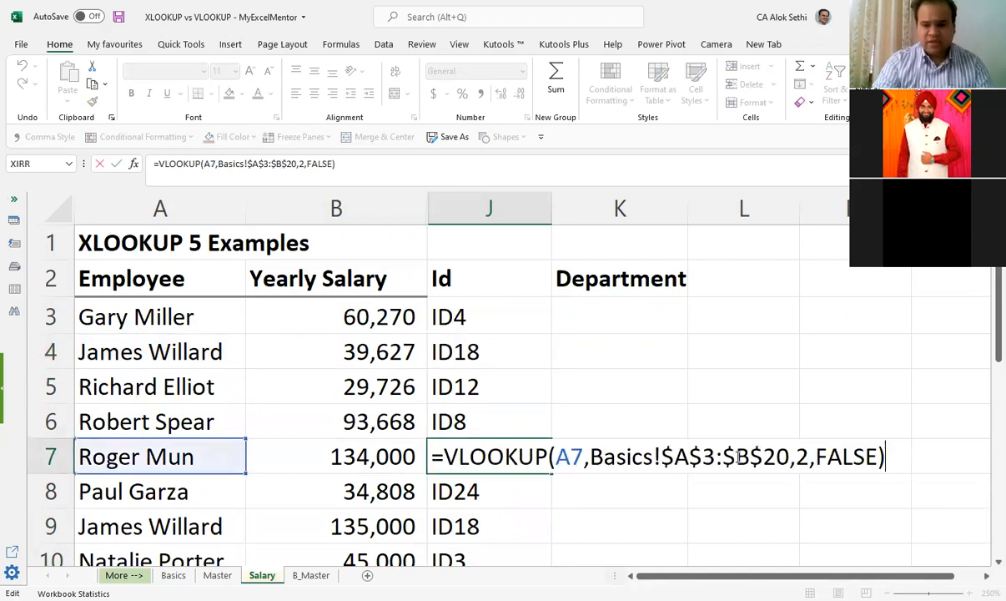
Step: Compare the returned IDs in J9 and J11 with the repeated employee names in A9 and A11
click(446, 525)
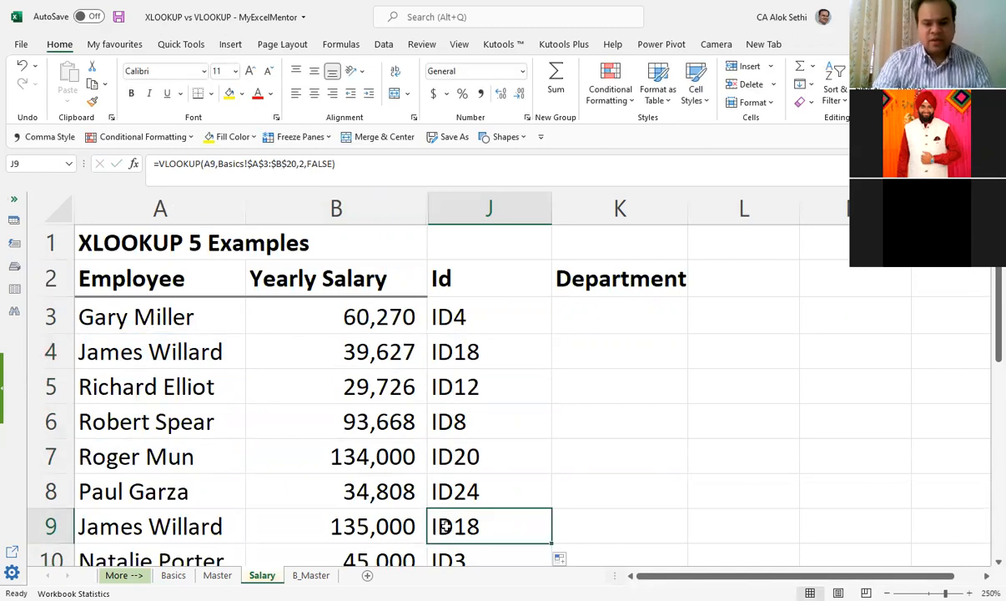
scroll(448, 519, down, 2)
scroll(232, 422, up, 1)
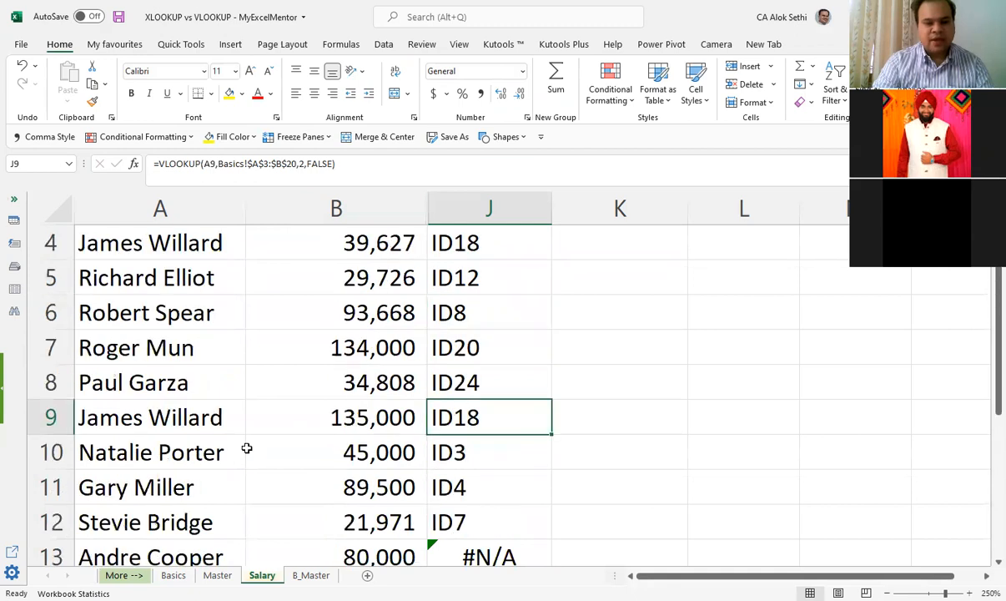
click(116, 417)
click(485, 426)
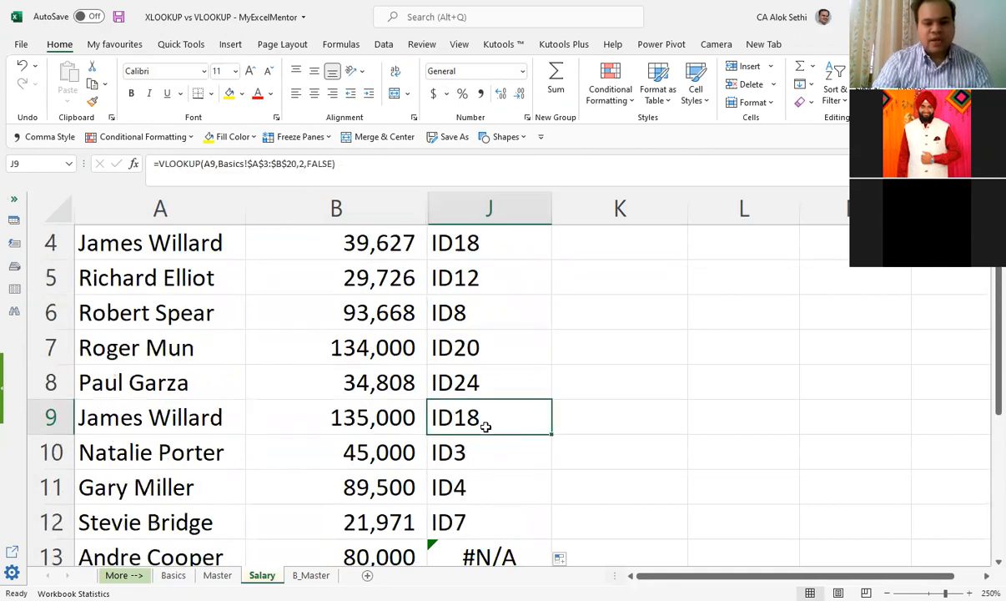
click(219, 481)
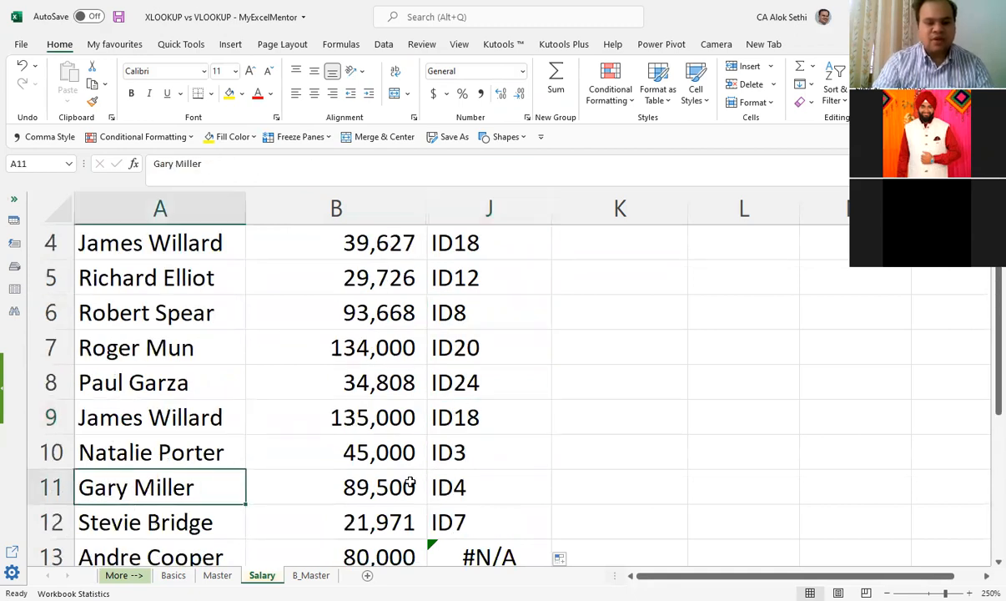
click(454, 484)
click(457, 416)
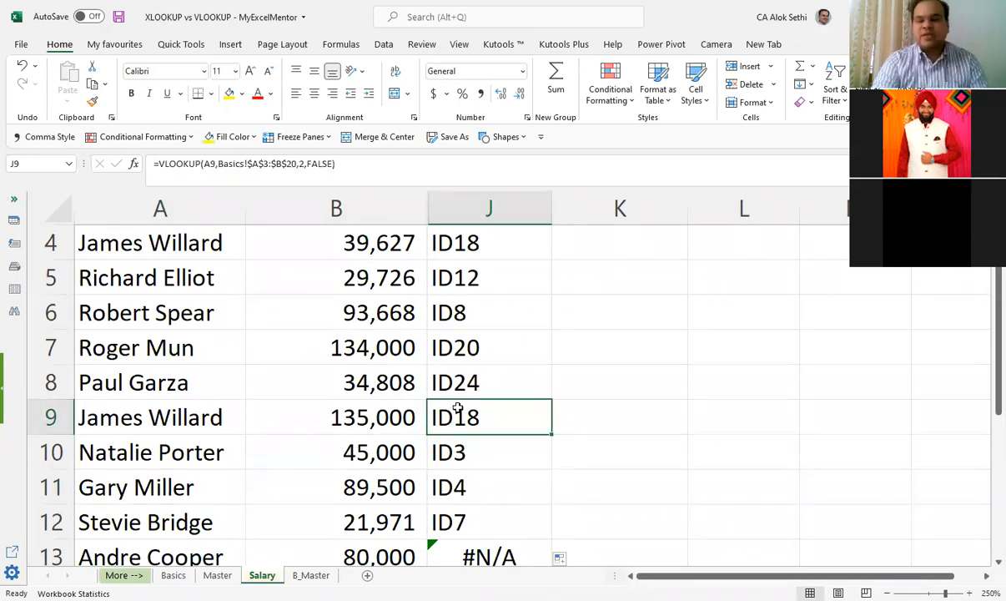
Step: Open the J4 formula in the cell to examine its locked table range
scroll(457, 409, up, 1)
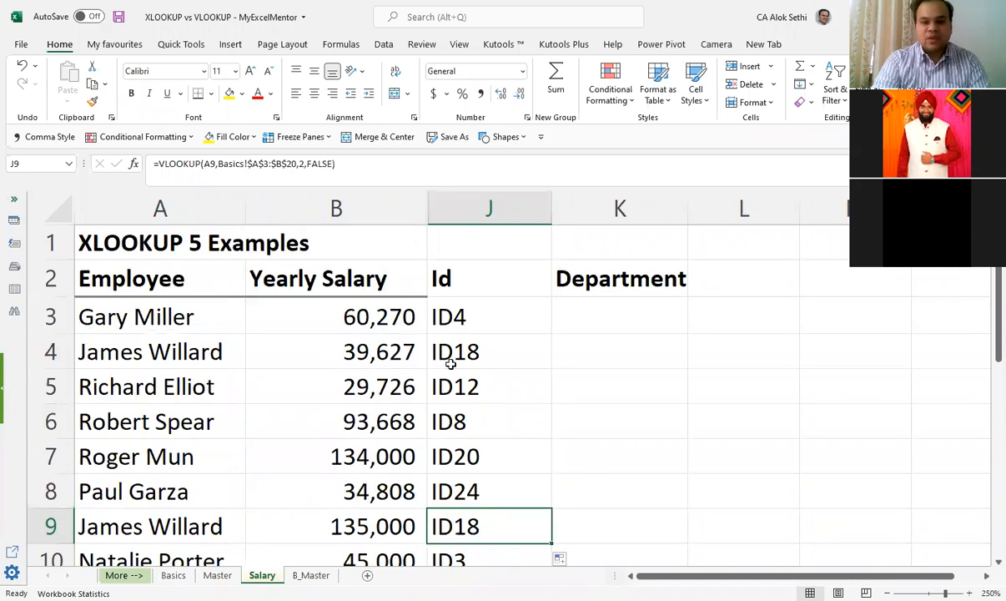
click(455, 357)
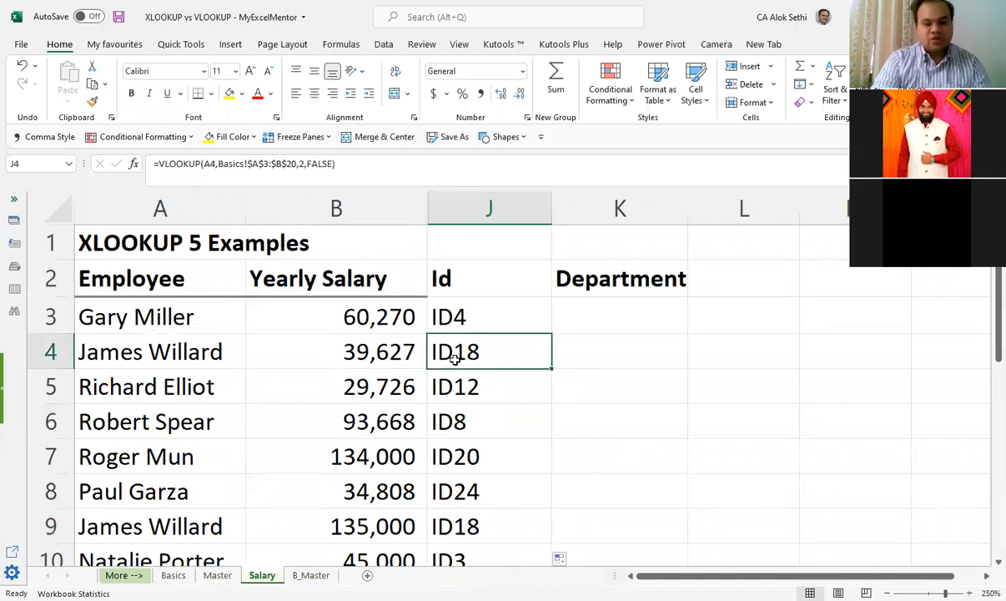
double_click(457, 359)
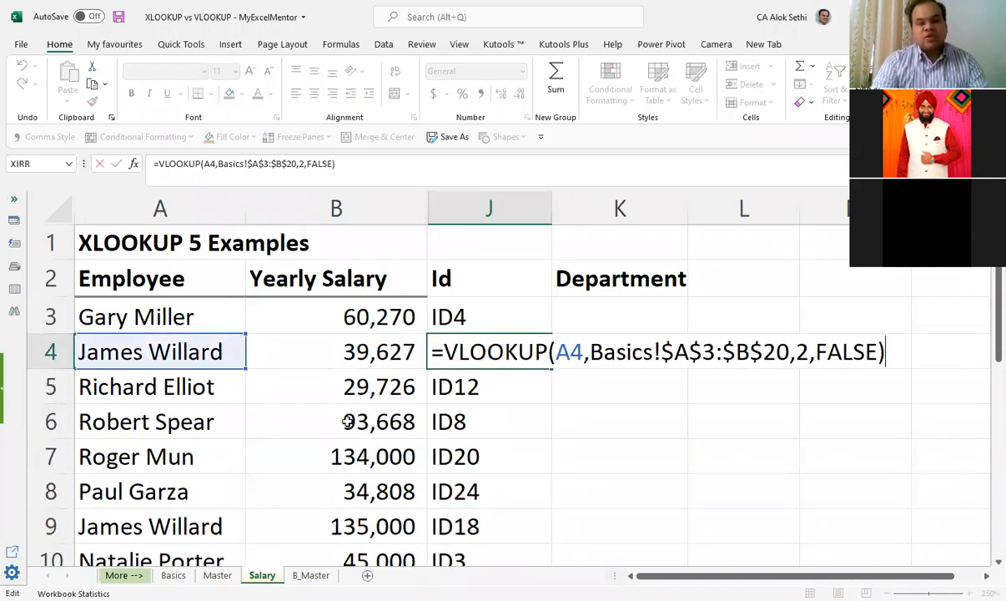
Step: Leave the J4 formula unchanged and check the employee and ID list on the Basics sheet
key(Escape)
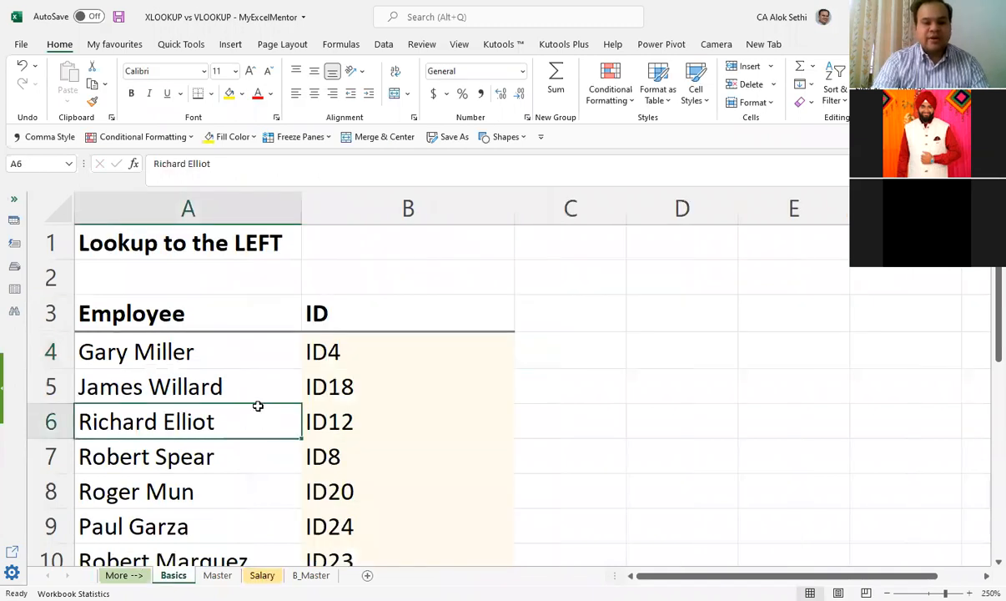
scroll(259, 467, down, 1)
scroll(258, 501, up, 1)
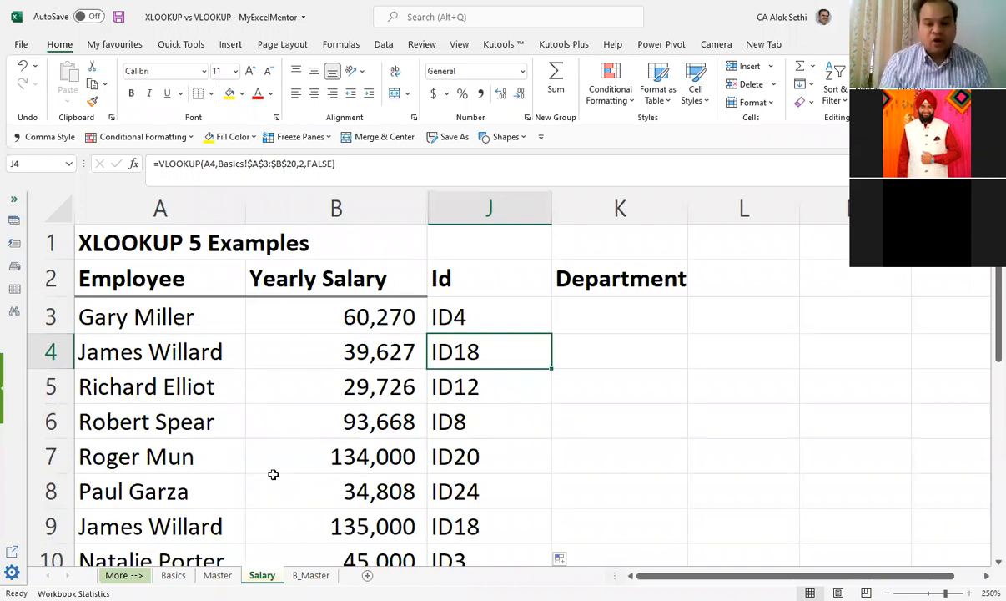
Step: Examine the absolute Basics!$A$3:$B$20 table reference inside the J4 formula on the Salary sheet
key(F2)
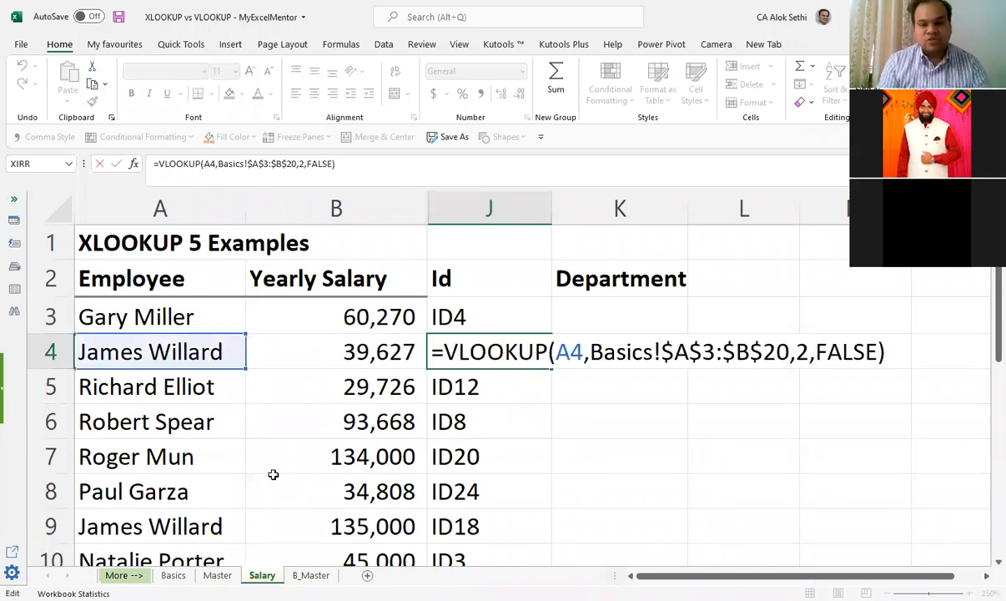
key(ctrl+Left)
key(ctrl+Left)
key(ctrl+Left)
key(ctrl+Left)
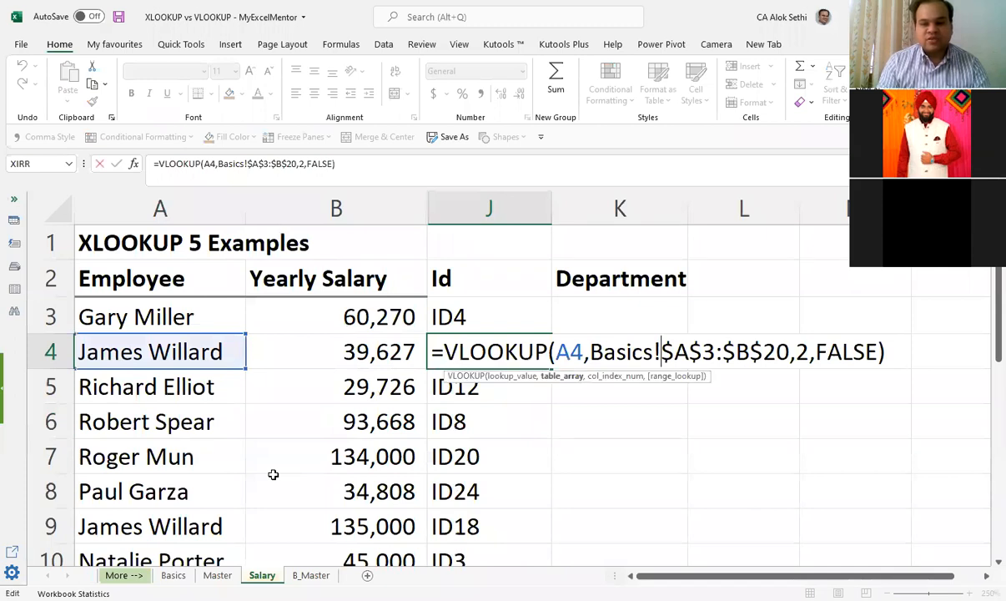
key(ctrl+Right)
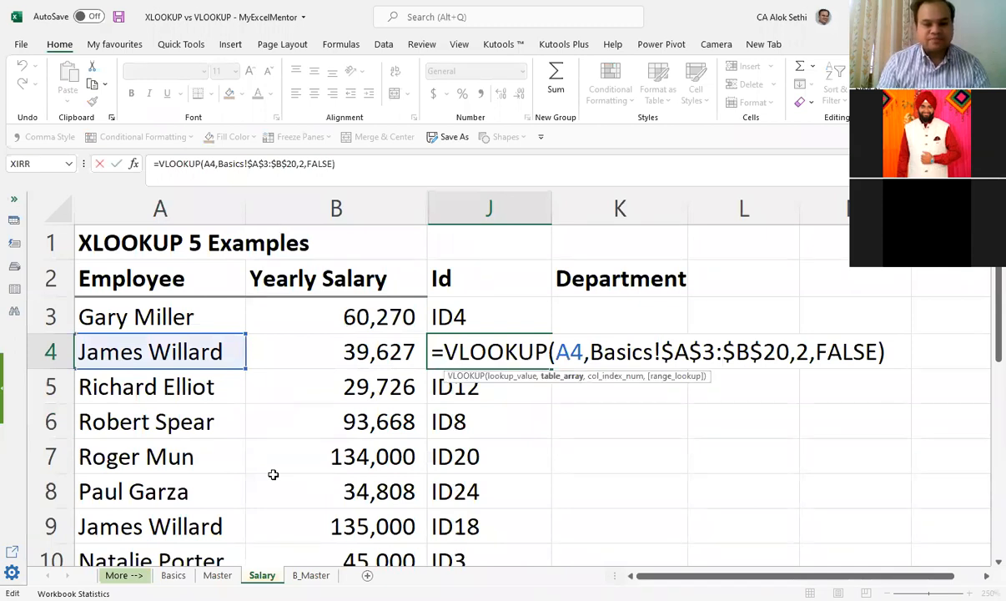
key(Right)
key(Right)
key(Escape)
Step: Review the ID lookup results in column J down through the last employee in row 20
key(Down)
key(Down)
key(Down)
key(Down)
key(Down)
key(Down)
key(Down)
key(Down)
key(Down)
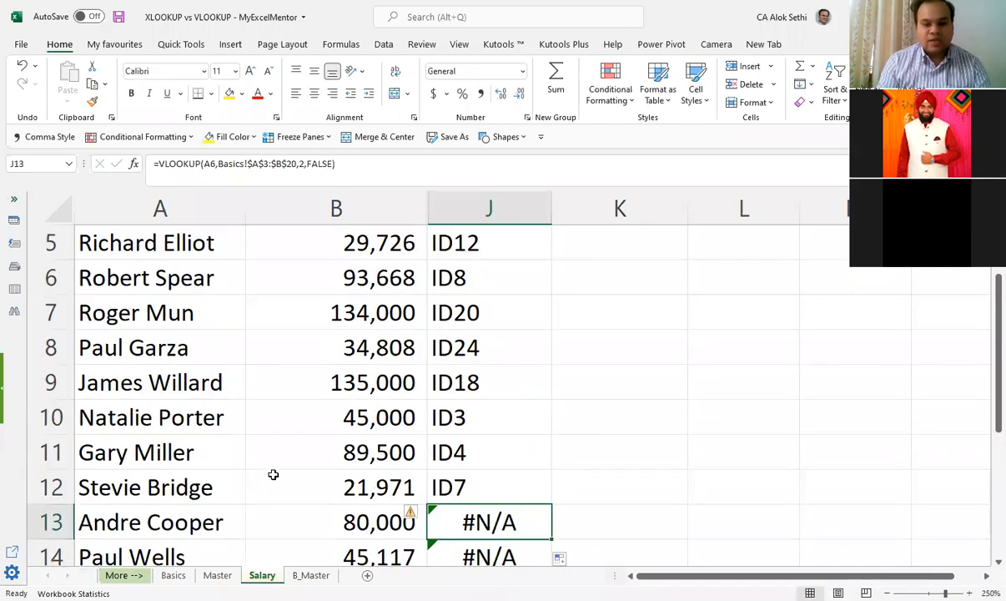
key(Down)
key(Down)
key(Down)
key(Down)
key(Down)
key(Down)
key(Down)
key(Down)
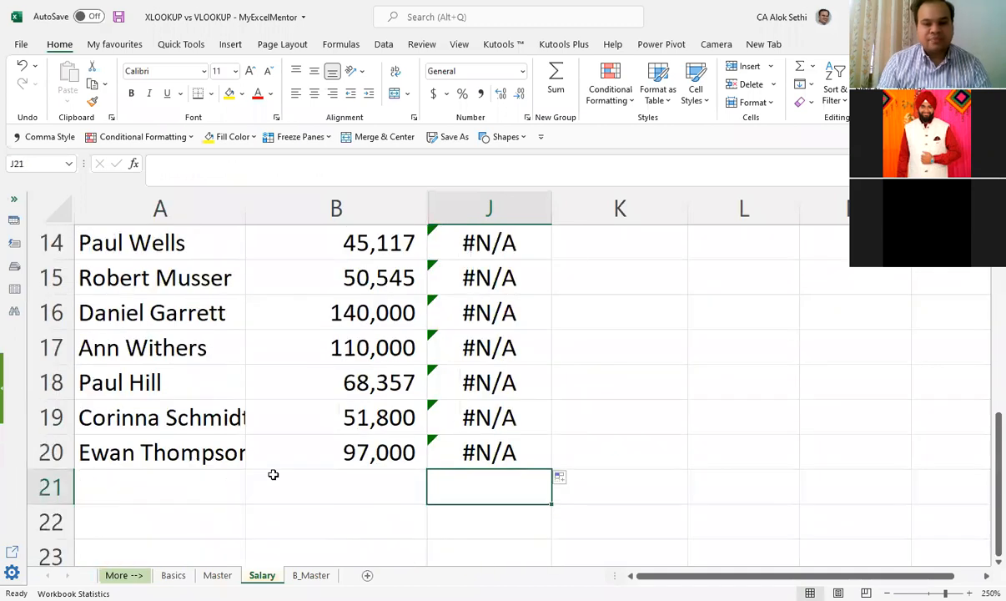
key(Up)
key(Up)
key(Up)
key(Up)
key(Up)
key(Up)
key(Up)
key(Up)
key(Up)
key(Up)
key(Up)
key(Up)
key(Up)
key(Down)
key(Down)
key(Down)
key(Down)
key(Down)
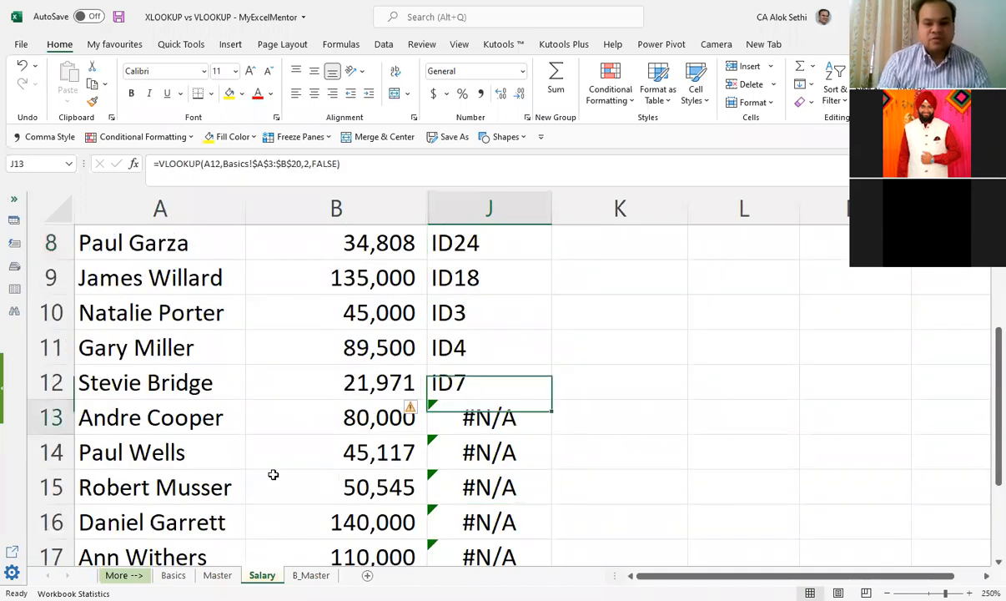
Step: Copy the employee name in A13 and look for it in the Basics sheet's employee list
key(Home)
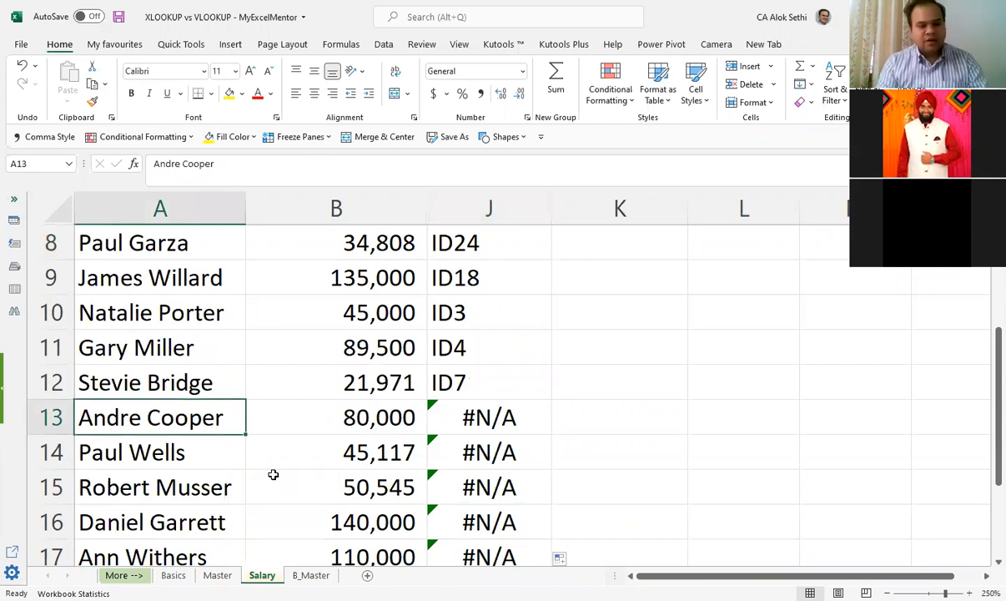
key(ctrl+c)
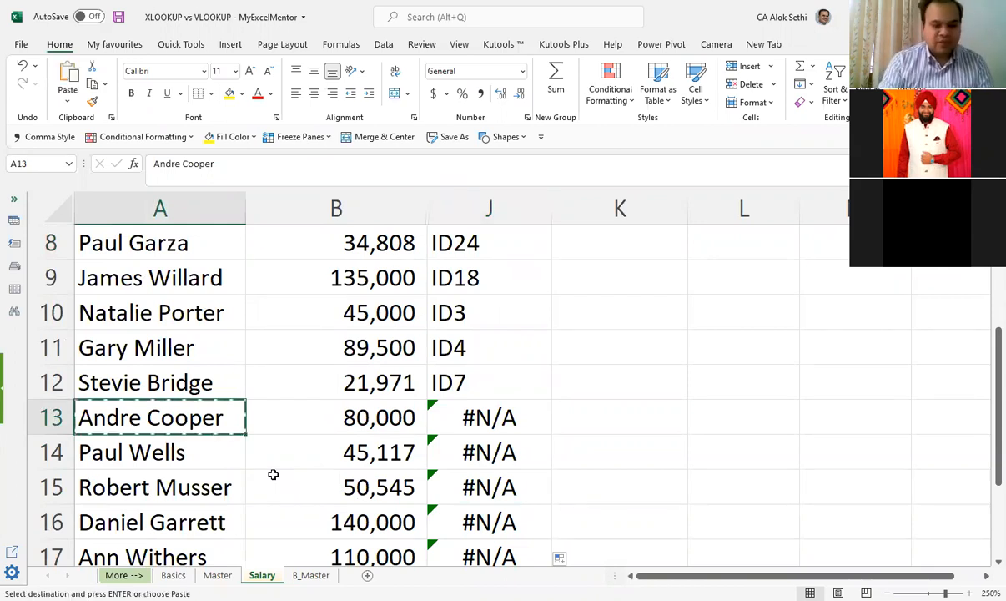
key(ctrl+Page_Up)
key(ctrl+Page_Up)
click(273, 472)
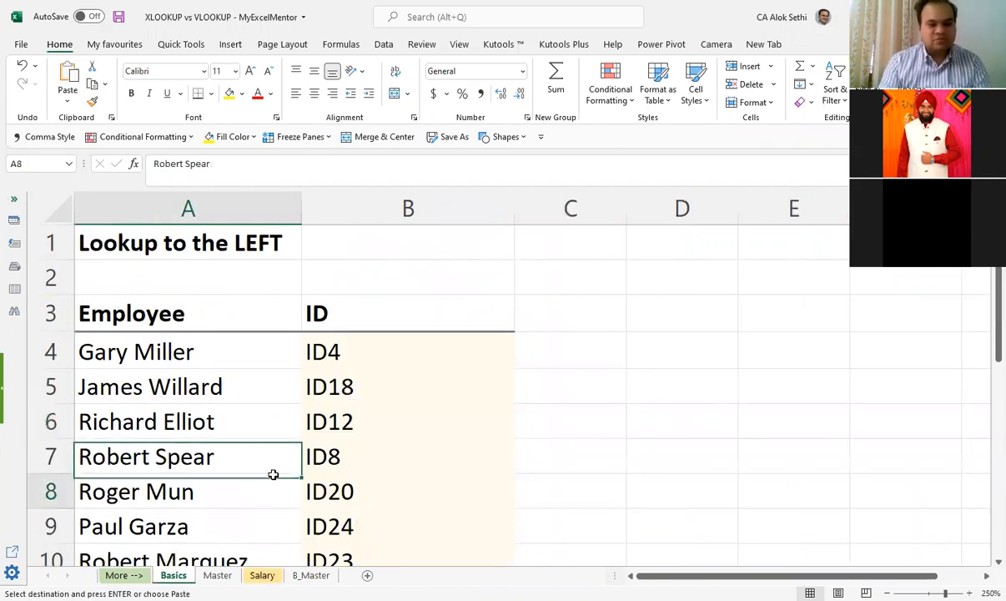
key(Down)
key(Down)
key(Down)
key(Down)
key(Down)
key(Down)
key(Down)
key(Down)
key(Down)
key(Down)
key(Down)
key(ctrl+Up)
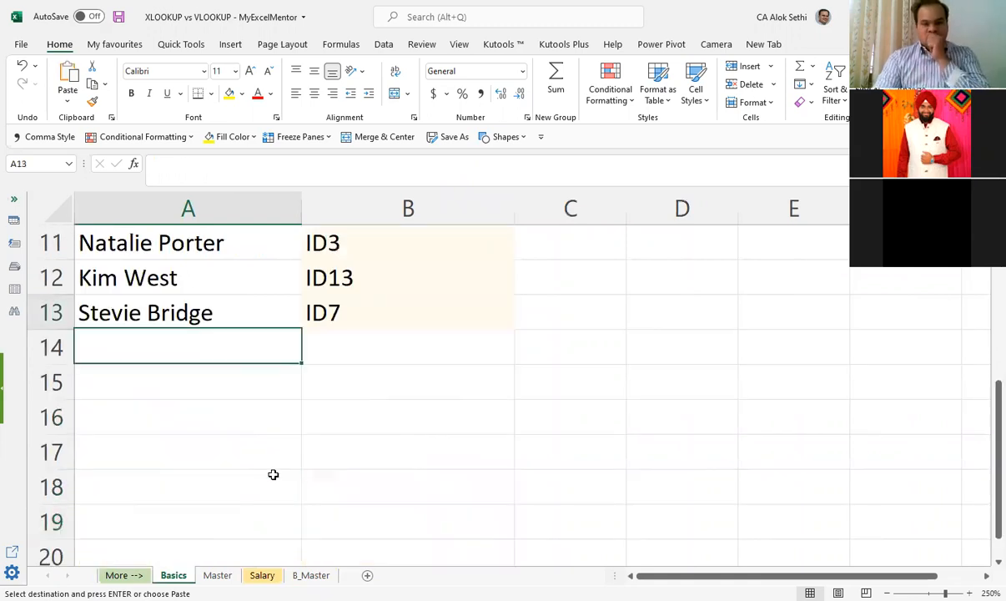
key(ctrl+Home)
key(Down)
key(Down)
key(Down)
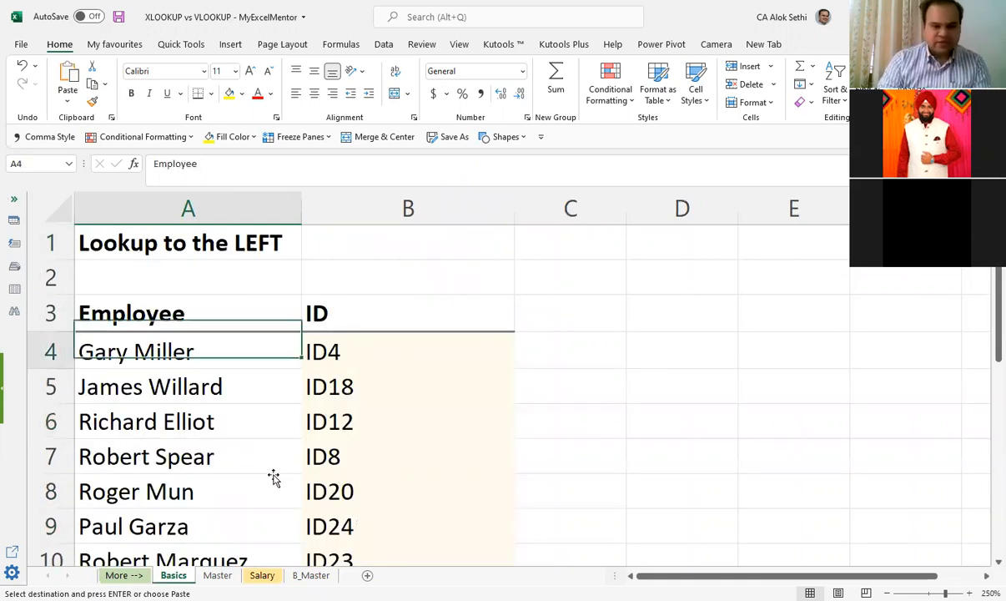
key(Down)
key(Down)
key(Down)
key(Down)
key(Down)
key(Down)
key(Down)
key(Down)
key(Down)
key(Down)
key(Down)
key(Down)
key(Down)
key(Down)
key(Down)
key(Down)
key(Down)
key(Down)
key(Down)
key(Down)
Step: Look for the A13 employee in the Employee column of the Master sheet
key(ctrl+Page_Down)
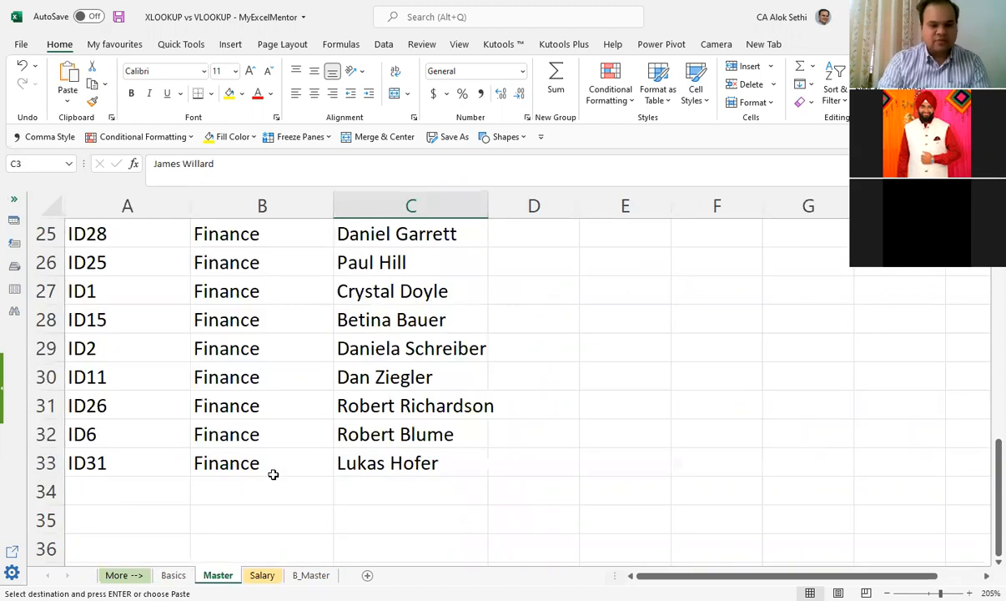
key(Up)
key(Up)
key(Right)
key(Right)
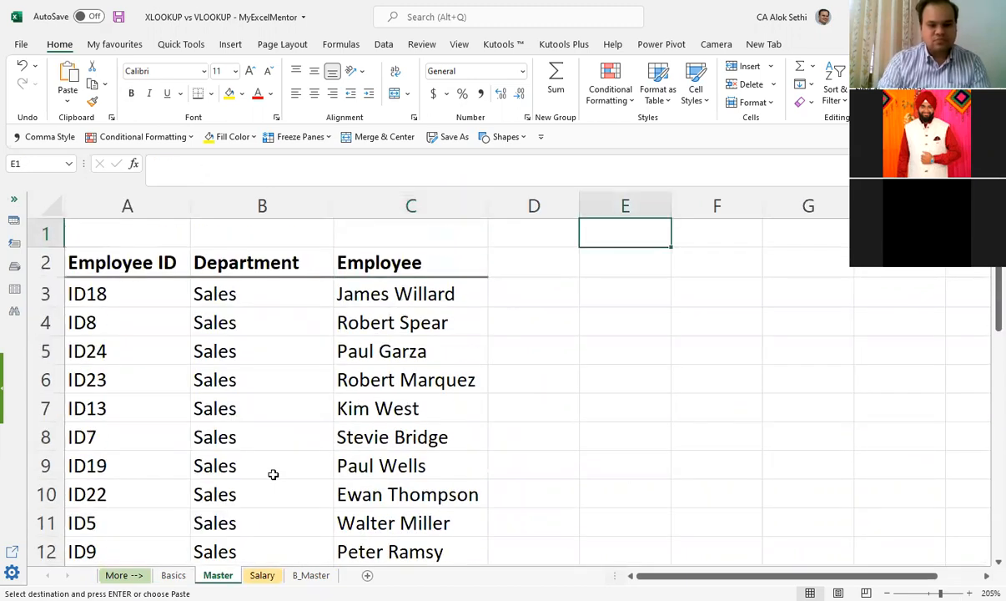
key(Down)
key(Down)
key(Down)
key(Down)
key(Down)
key(Down)
key(Down)
key(Down)
key(Down)
key(Down)
key(Down)
key(Down)
key(Down)
key(Down)
key(Down)
key(Down)
key(Down)
key(Down)
key(Down)
key(Down)
key(Left)
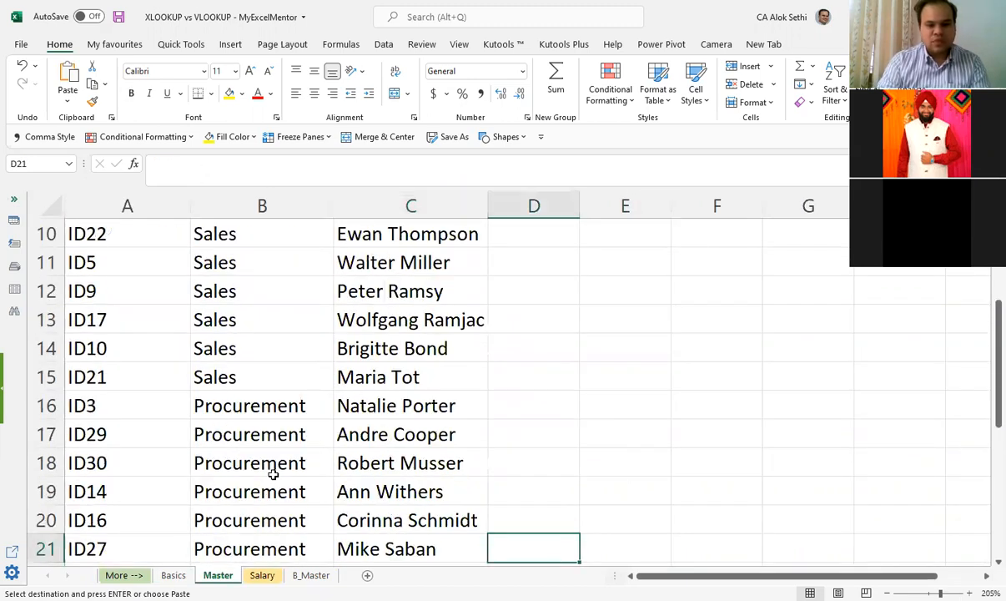
Step: Check the employee ID, department and name in row 17 of the Master sheet
key(Up)
key(Up)
key(Up)
key(Left)
key(Left)
key(Left)
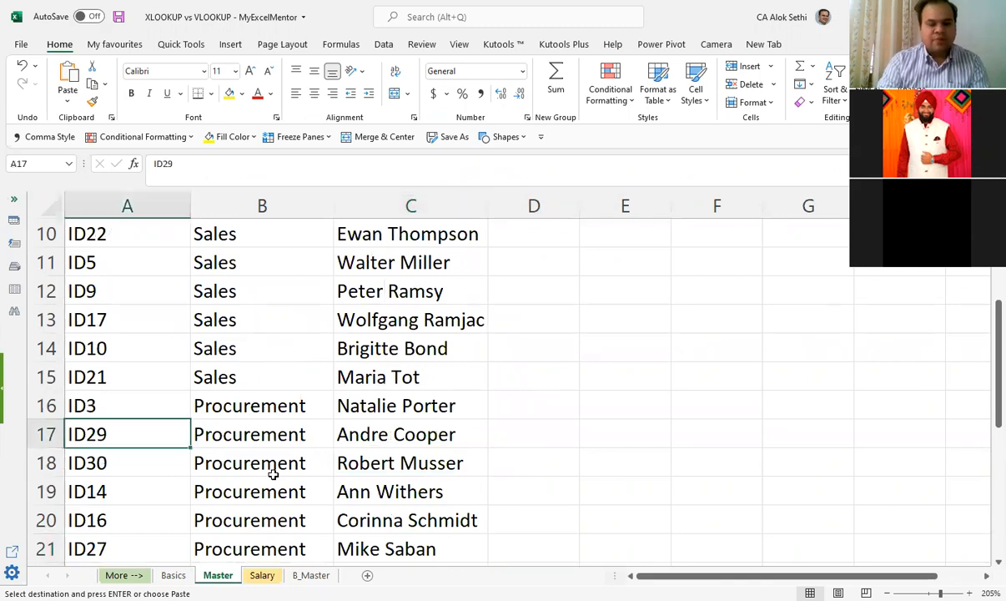
key(Right)
key(Right)
key(Left)
key(Left)
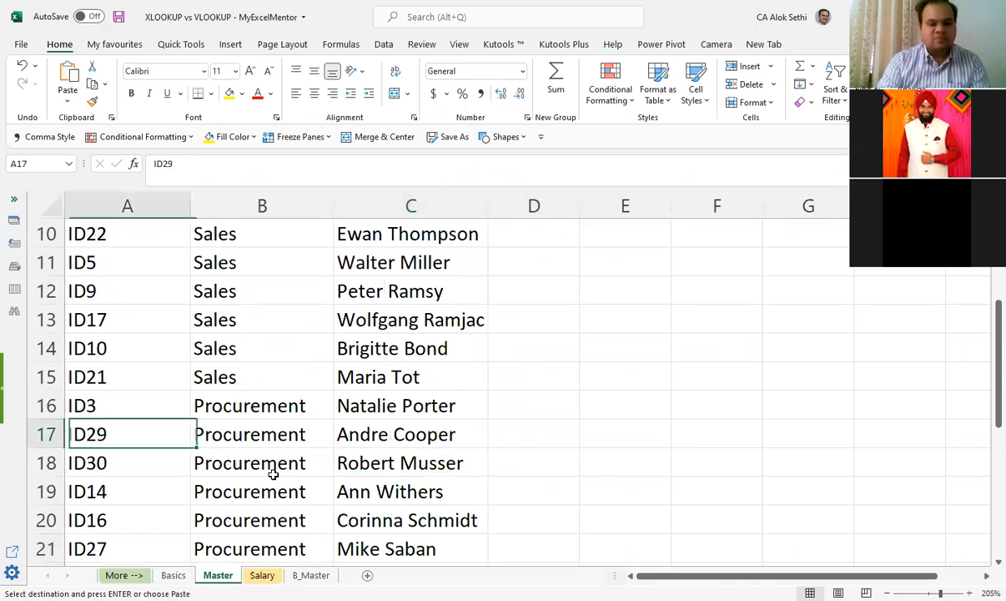
Step: Recheck the Basics employee list through its last entry in row 13 and return to the Salary sheet
key(ctrl+Page_Up)
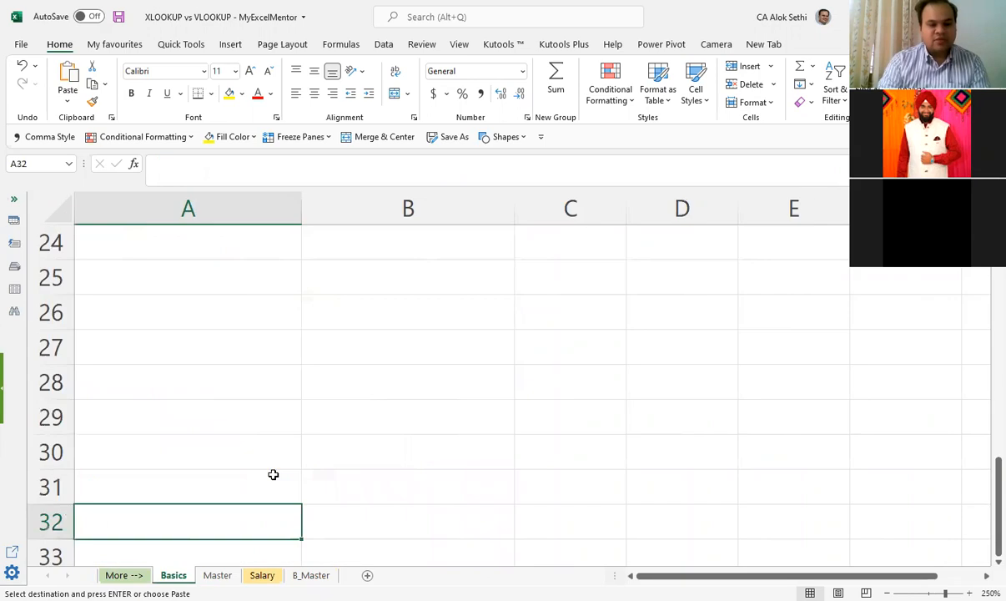
key(ctrl+Up)
key(Down)
key(Up)
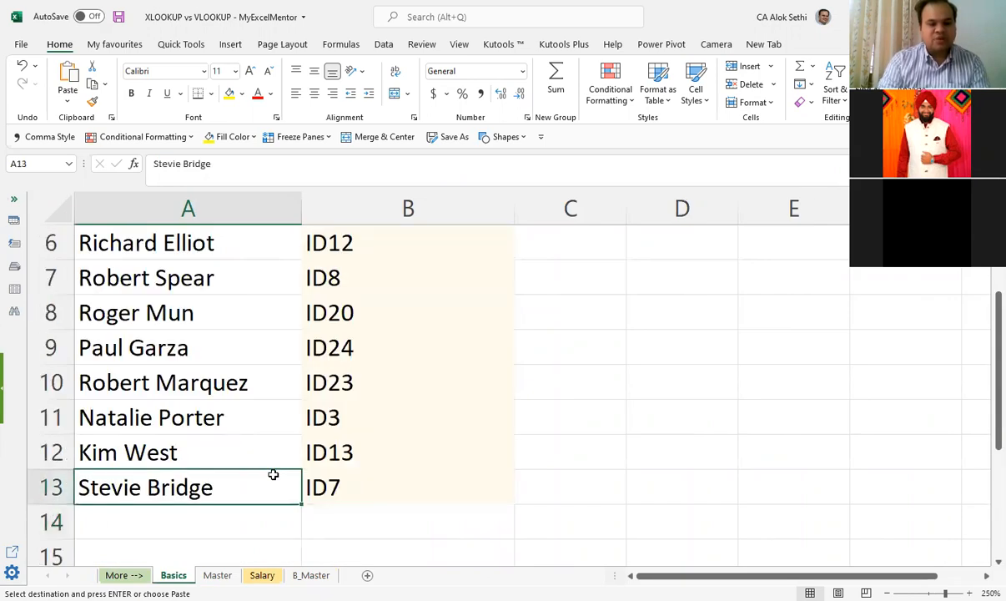
key(ctrl+Home)
key(Down)
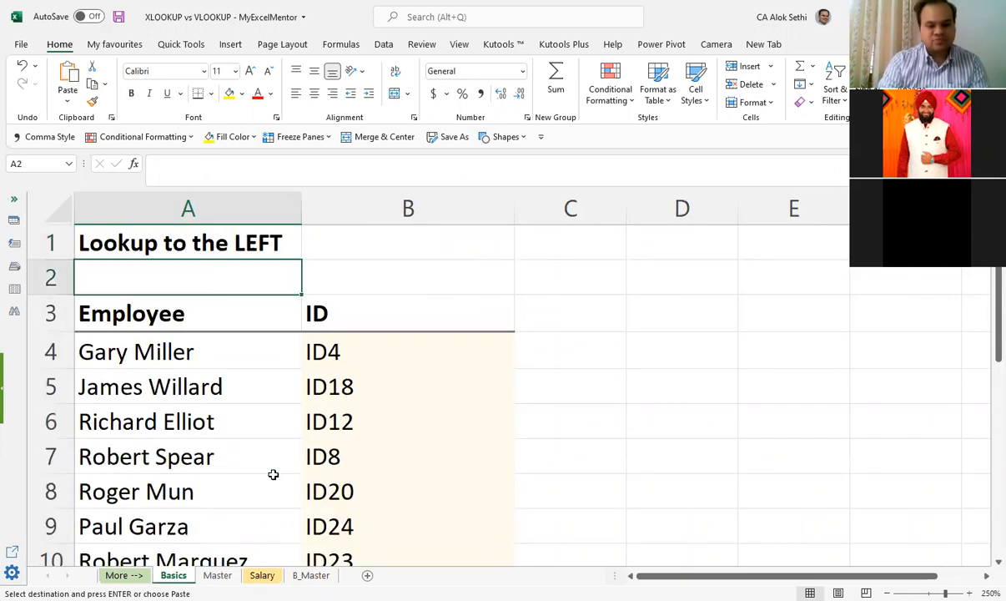
key(ctrl+Page_Down)
key(ctrl+Page_Down)
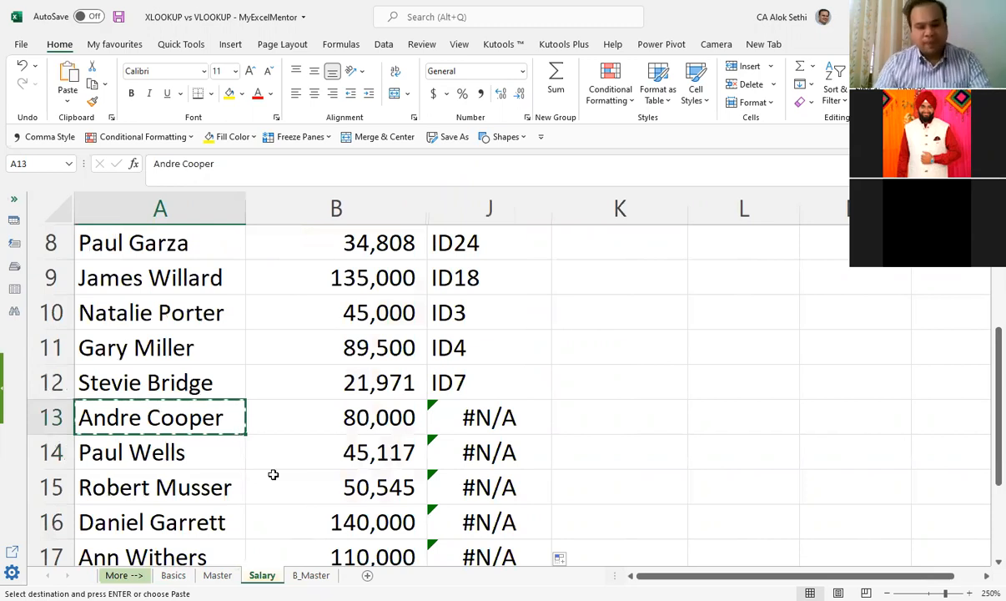
Step: Clear the lookup formulas in J13:J20 and undo the deletion
key(Escape)
key(Right)
key(Right)
key(shift+Down)
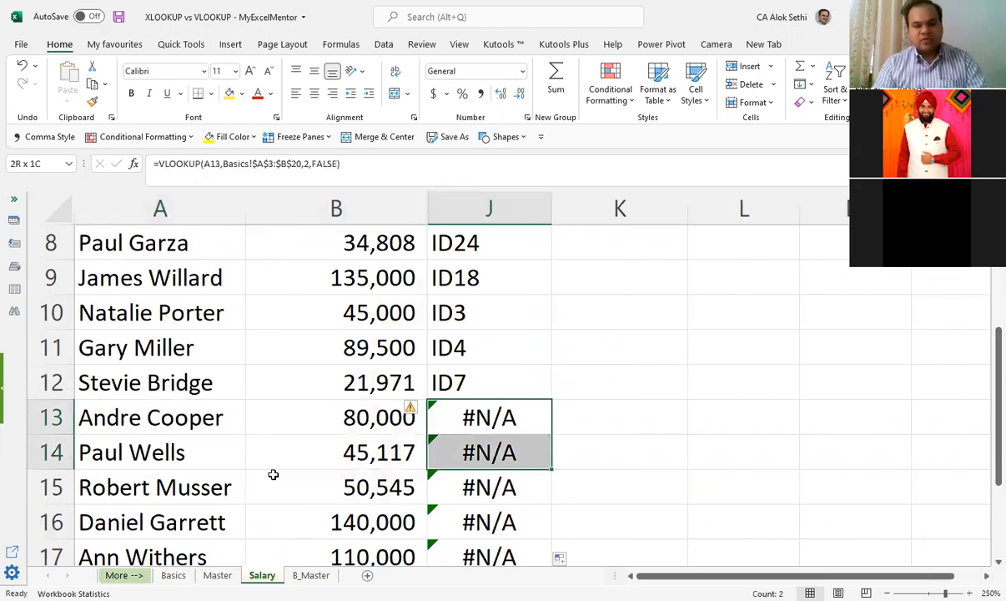
key(shift+Down)
key(shift+Down)
key(shift+Down)
key(shift+Down)
key(Delete)
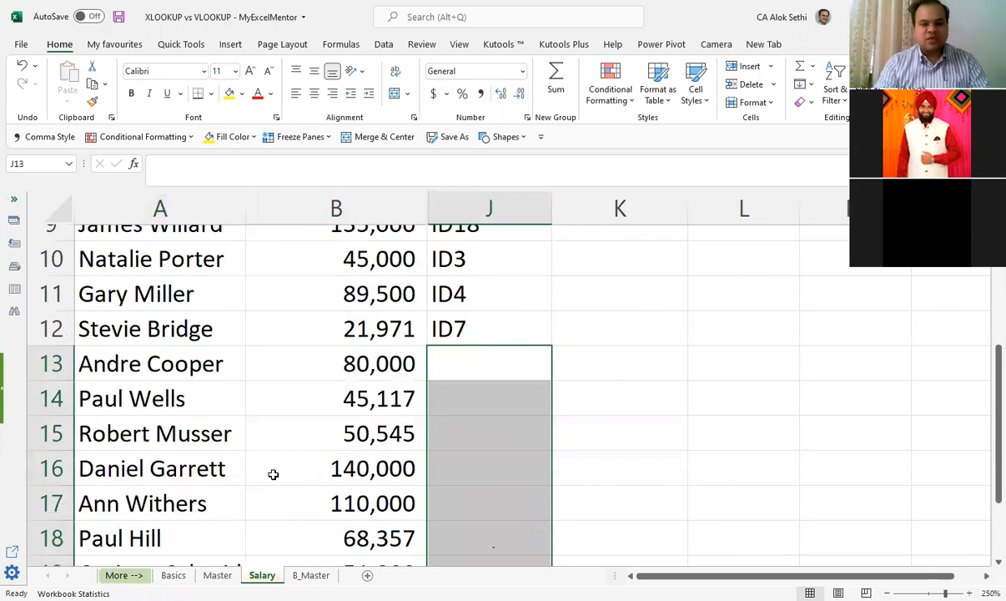
key(ctrl+z)
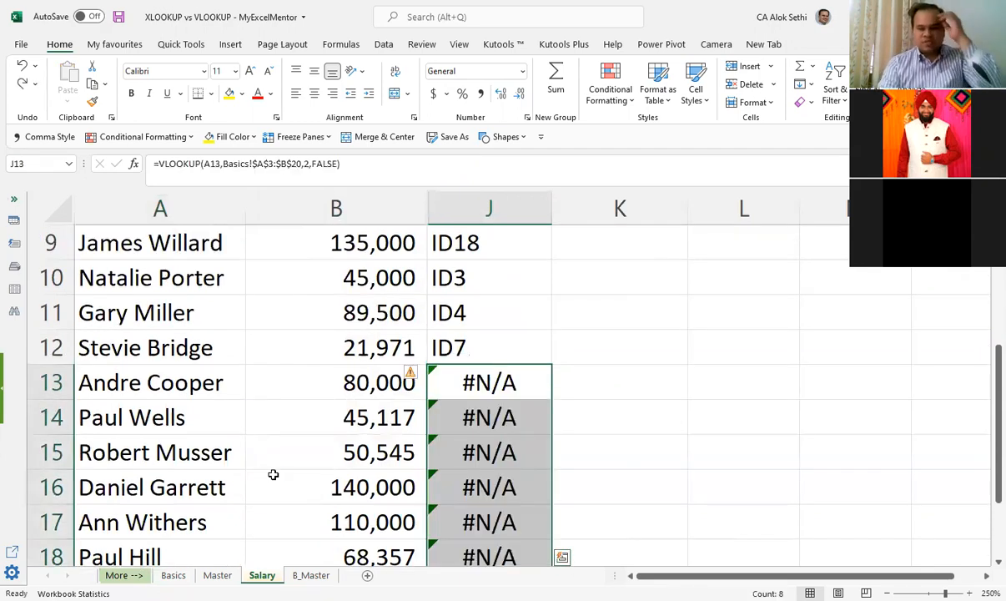
Step: Open the J13 formula in the cell to examine its VLOOKUP arguments, including range_lookup
key(Down)
key(shift+Down)
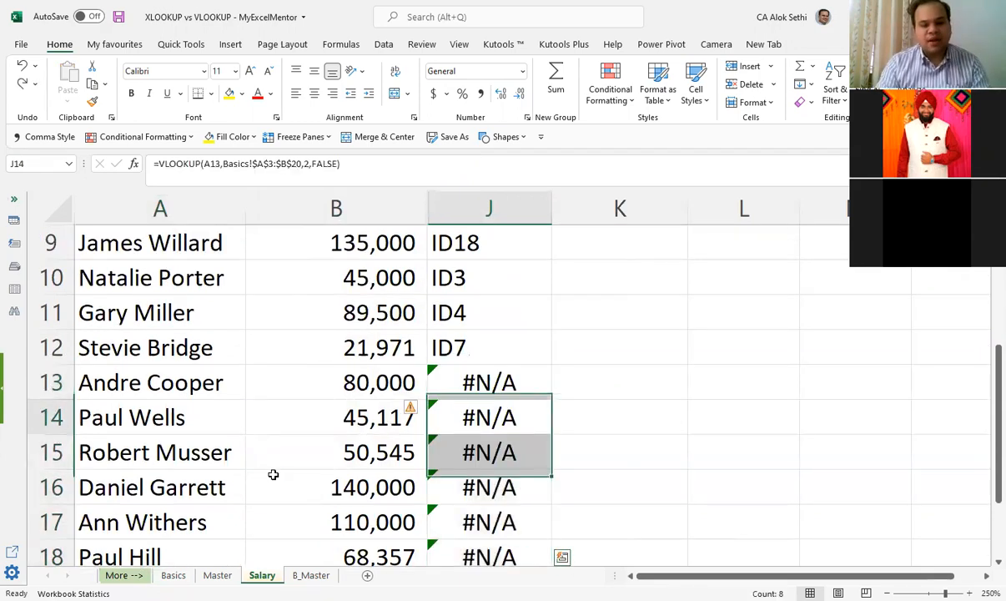
key(ctrl+Home)
key(Down)
key(Right)
key(Right)
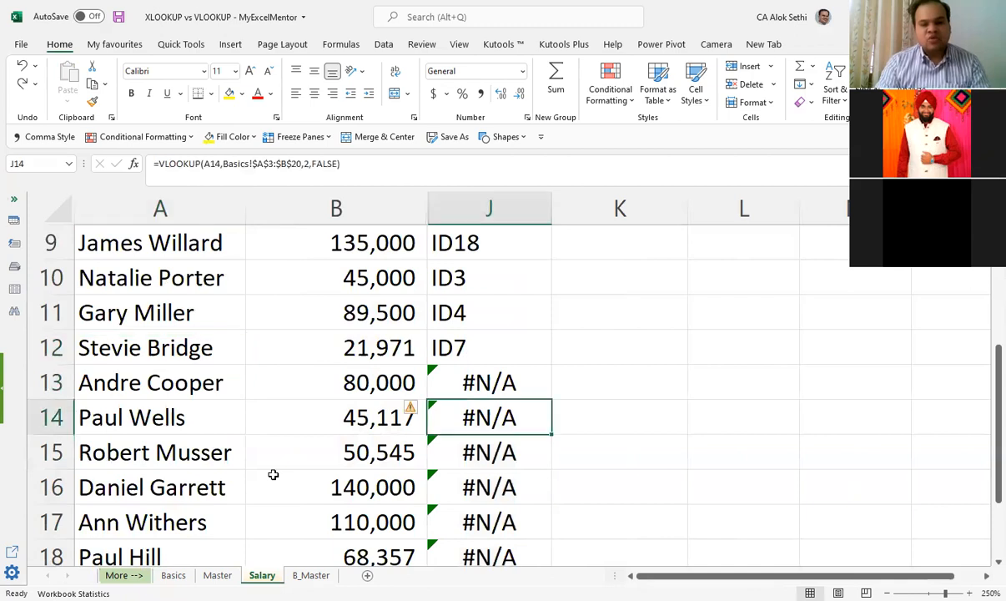
key(Up)
key(F2)
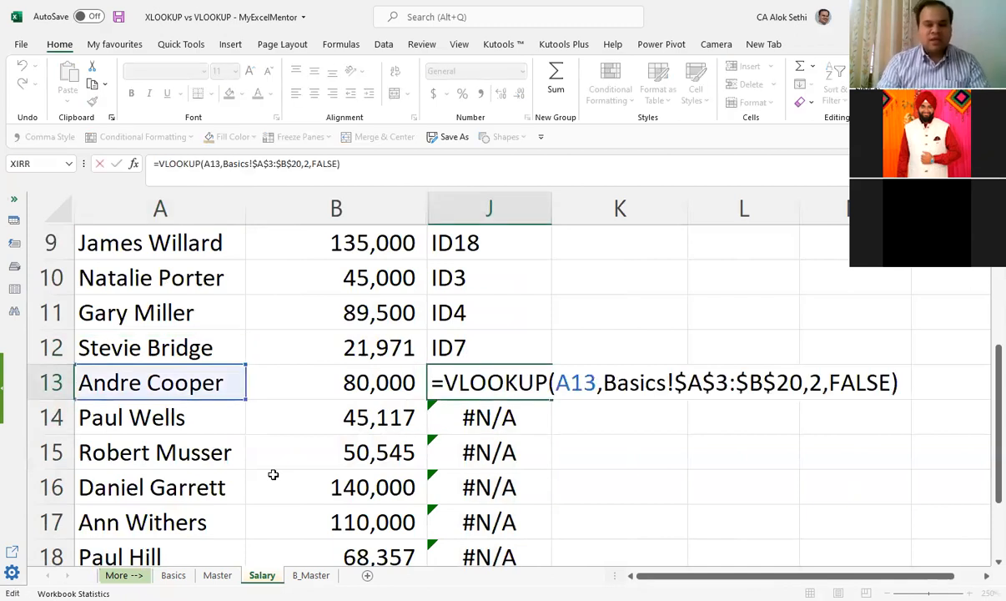
key(Left)
key(Left)
key(Left)
key(Left)
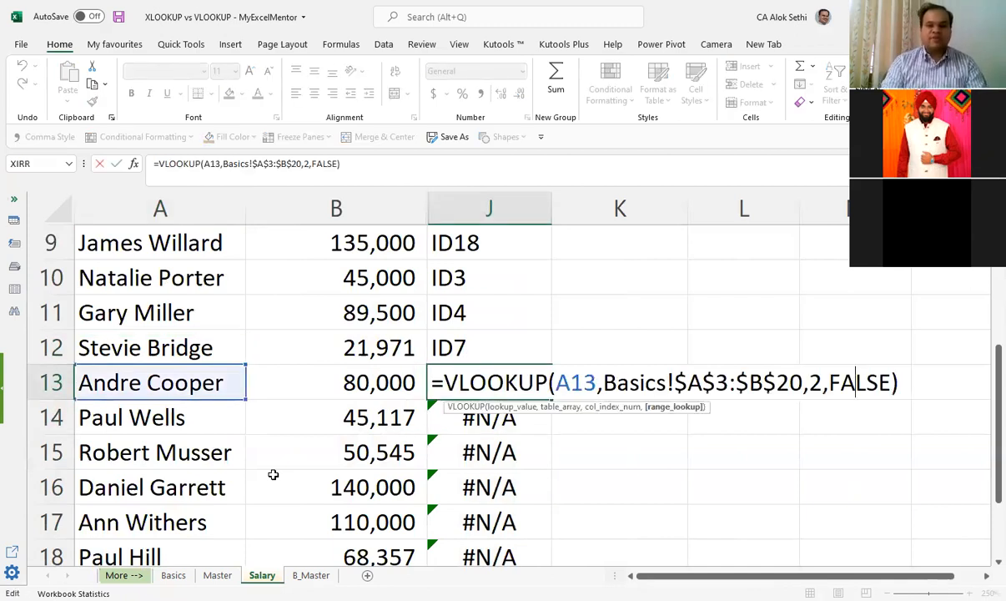
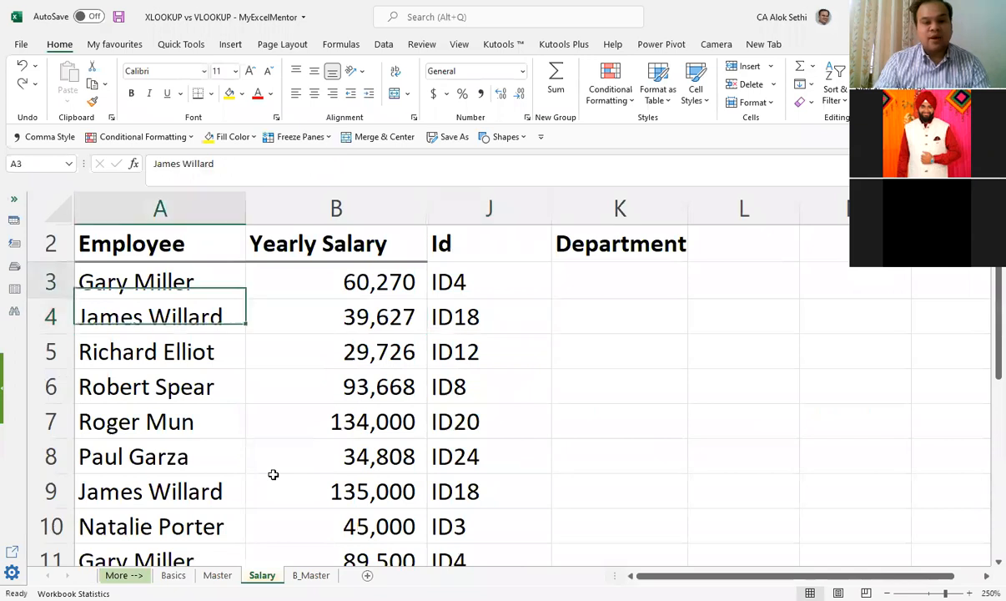
Step: Insert an entire column before the Employee column on the Basics sheet
key(ctrl+Page_Up)
key(ctrl+Page_Up)
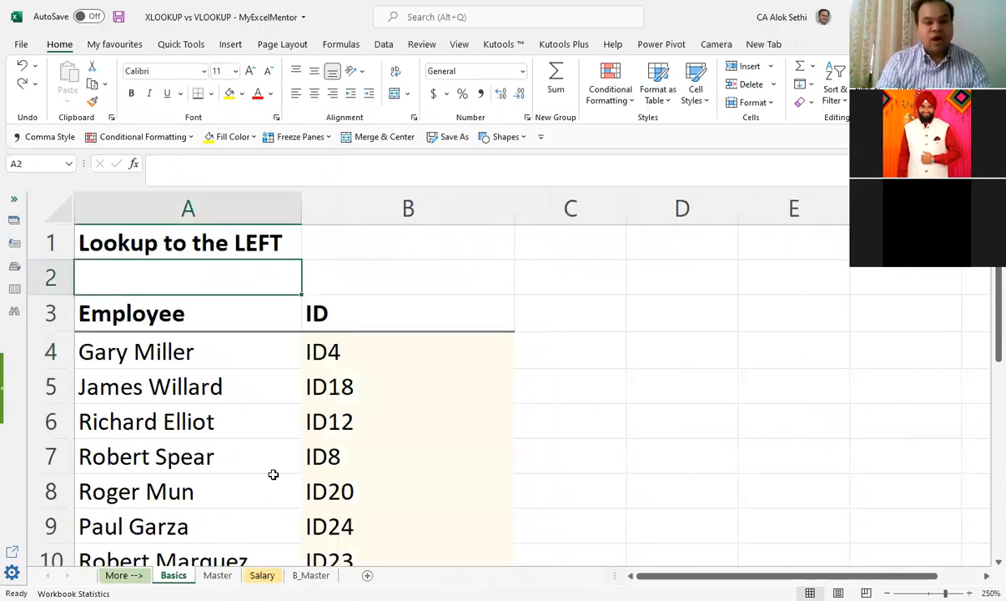
key(Down)
key(Down)
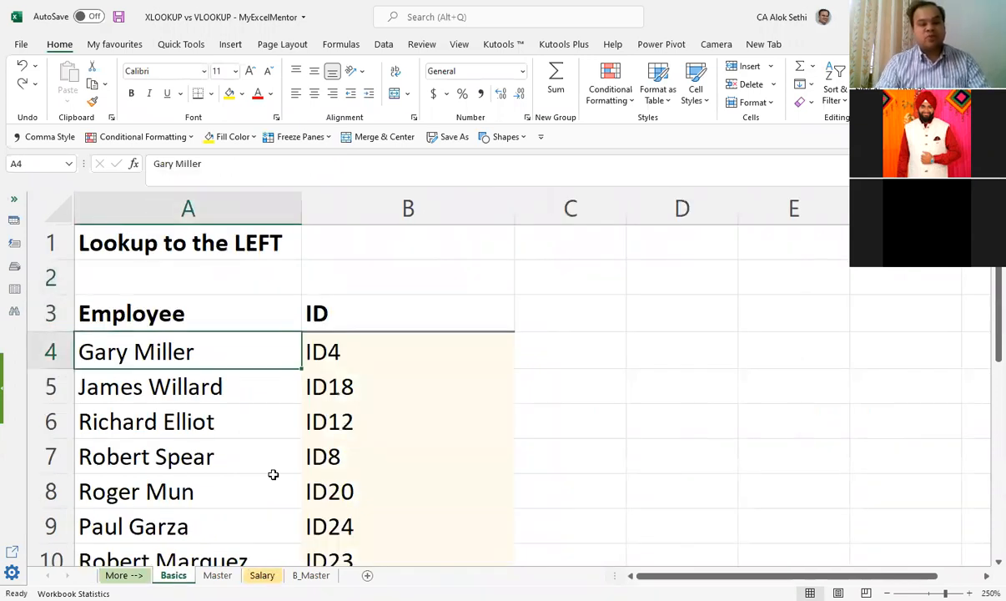
key(ctrl+b)
key(Down)
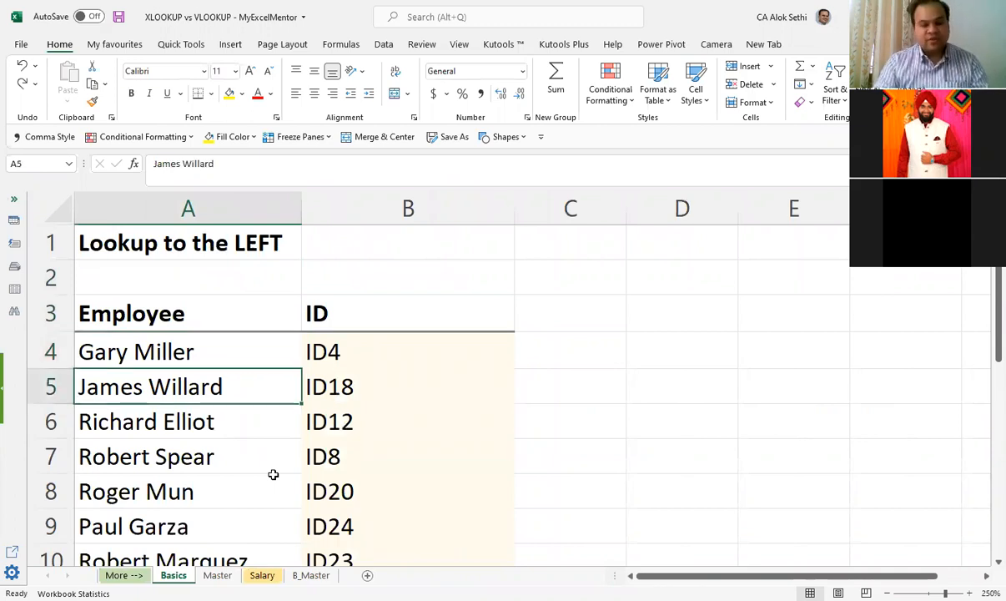
key(Up)
key(Up)
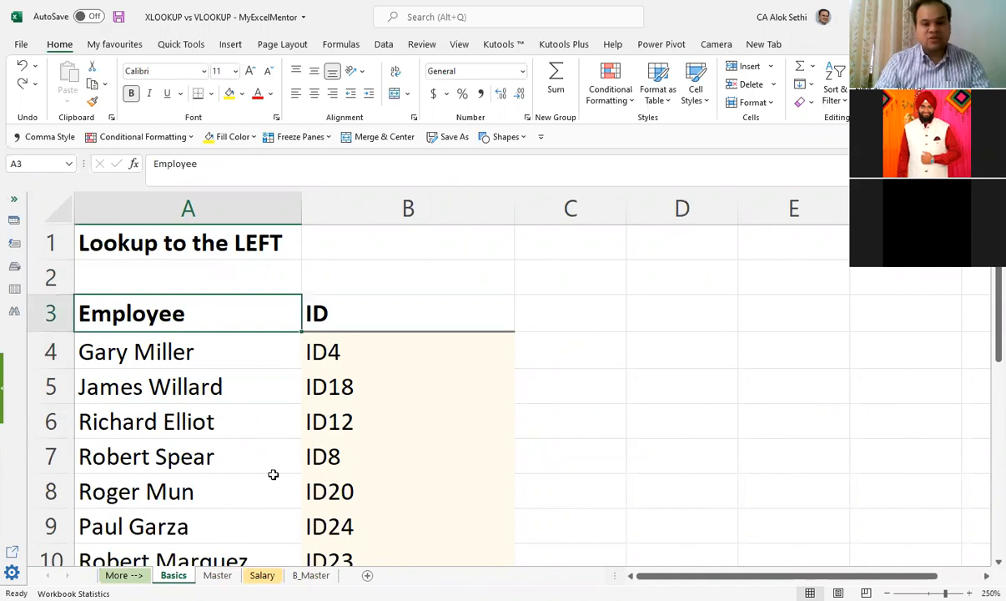
key(ctrl+shift+plus)
key(c)
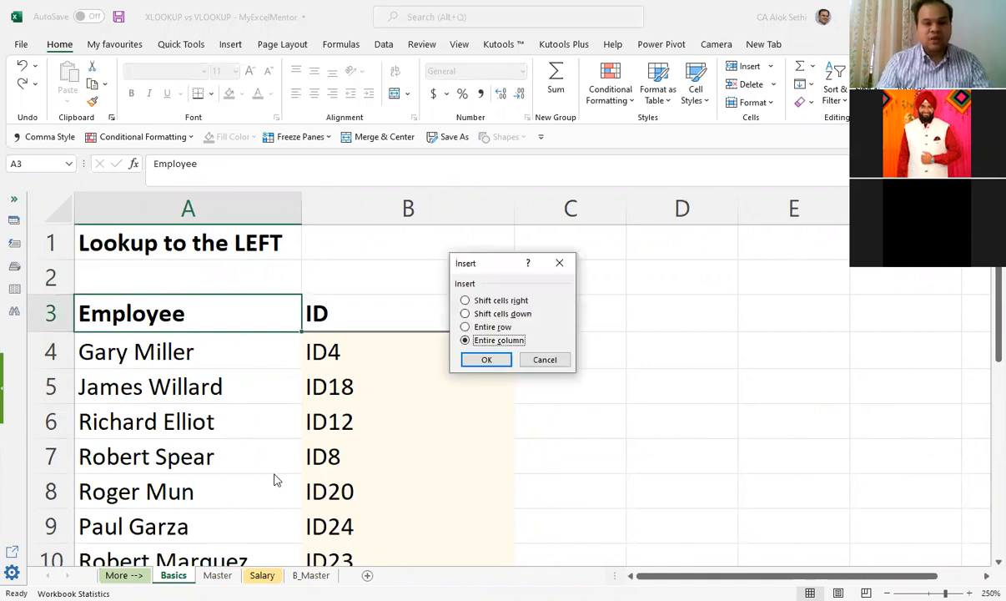
key(Return)
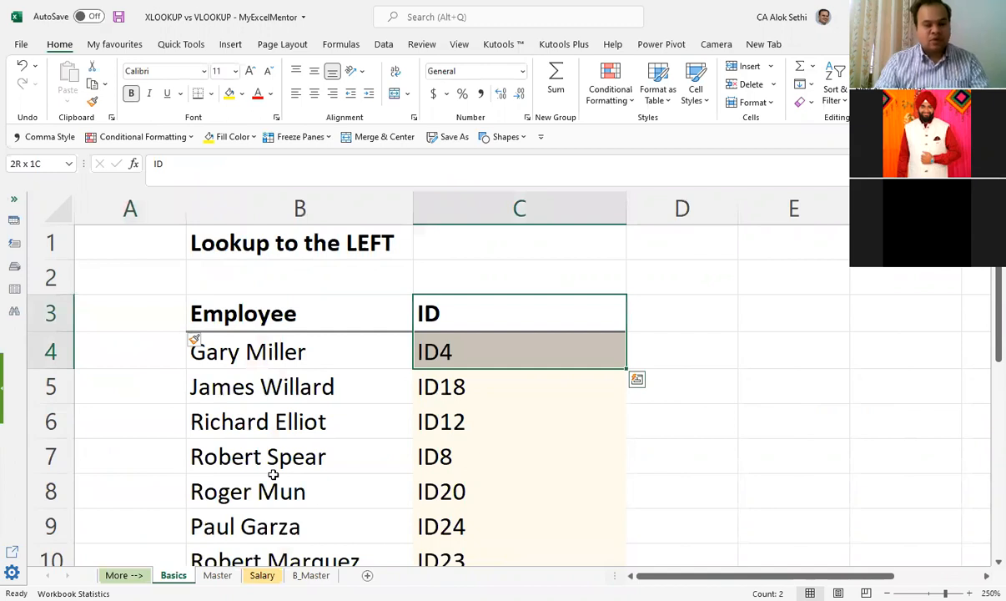
Step: Move the ID column, header included, from column C to column A on Basics so it precedes Employee
key(ctrl+shift+Down)
key(ctrl+c)
key(Left)
key(Left)
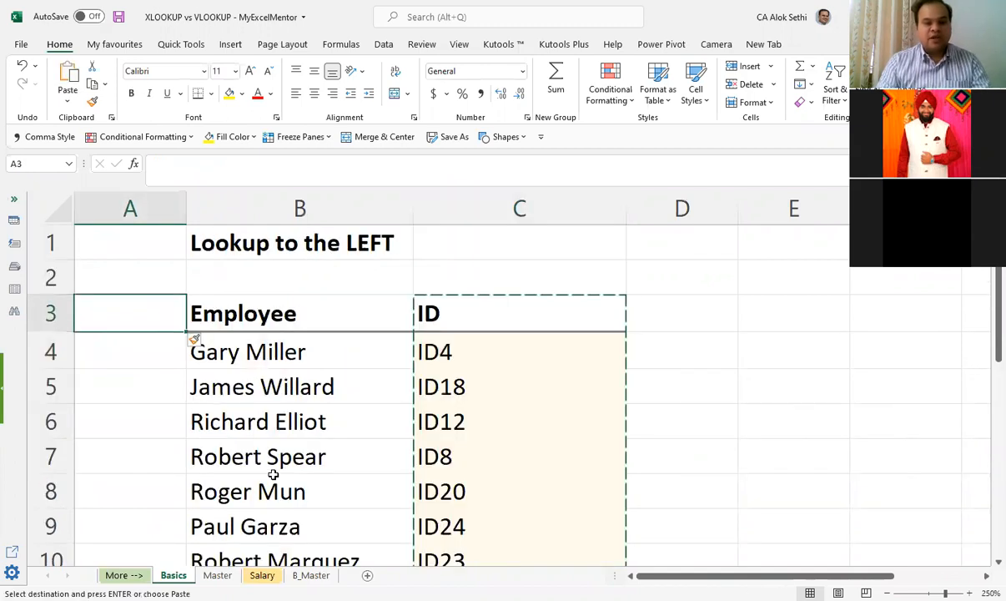
key(ctrl+v)
key(Left)
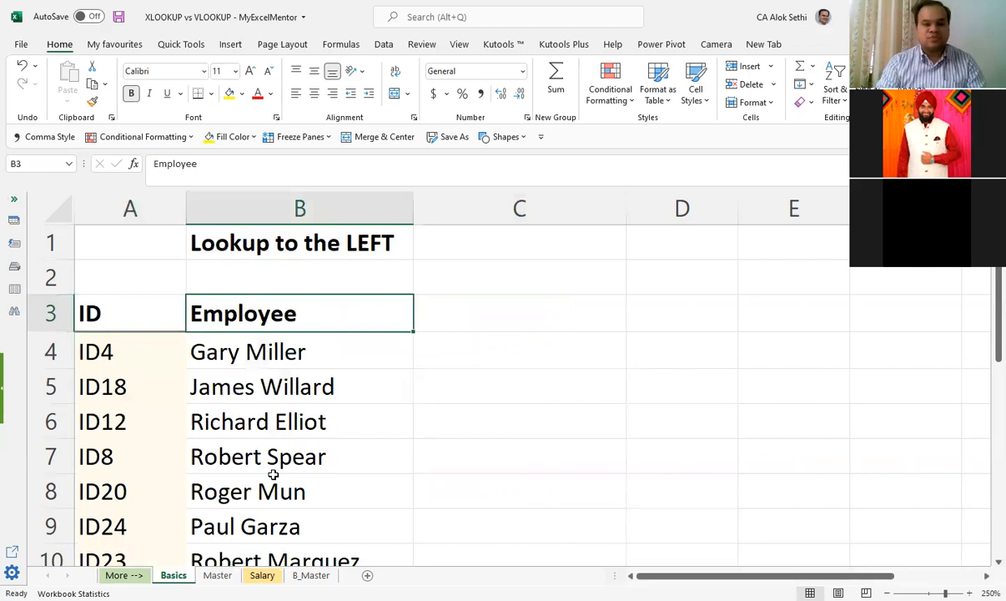
key(ctrl+Down)
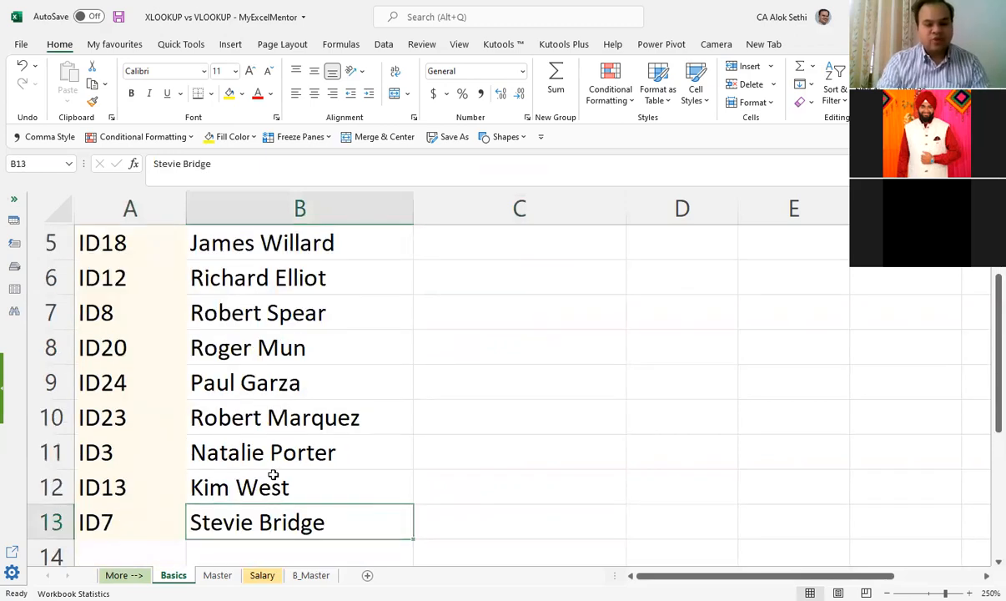
Step: Return to the Salary sheet and examine the table range in J3's VLOOKUP formula
key(ctrl+Page_Down)
key(ctrl+Page_Down)
key(Right)
key(Right)
key(Right)
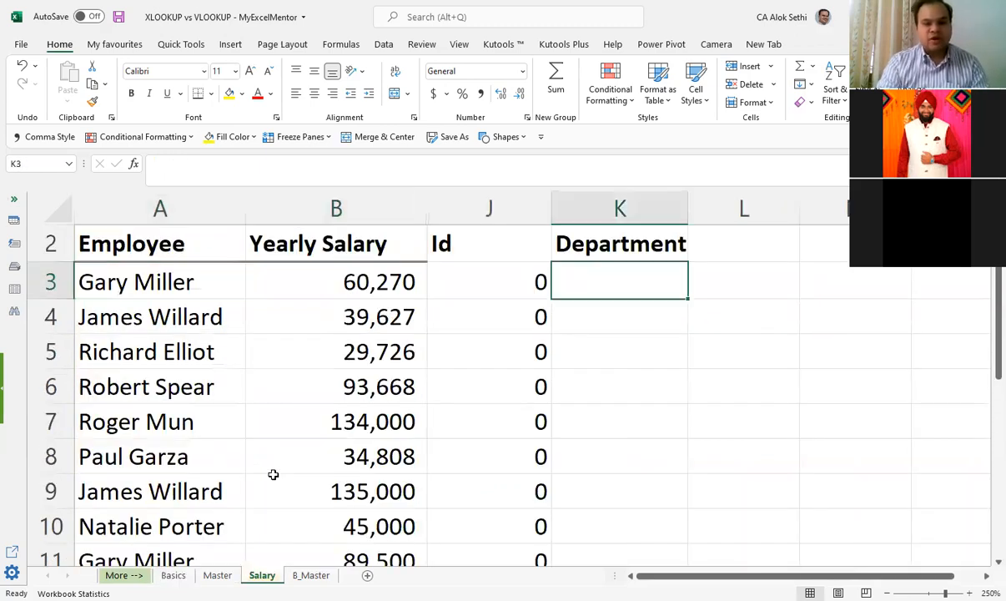
key(Left)
key(F2)
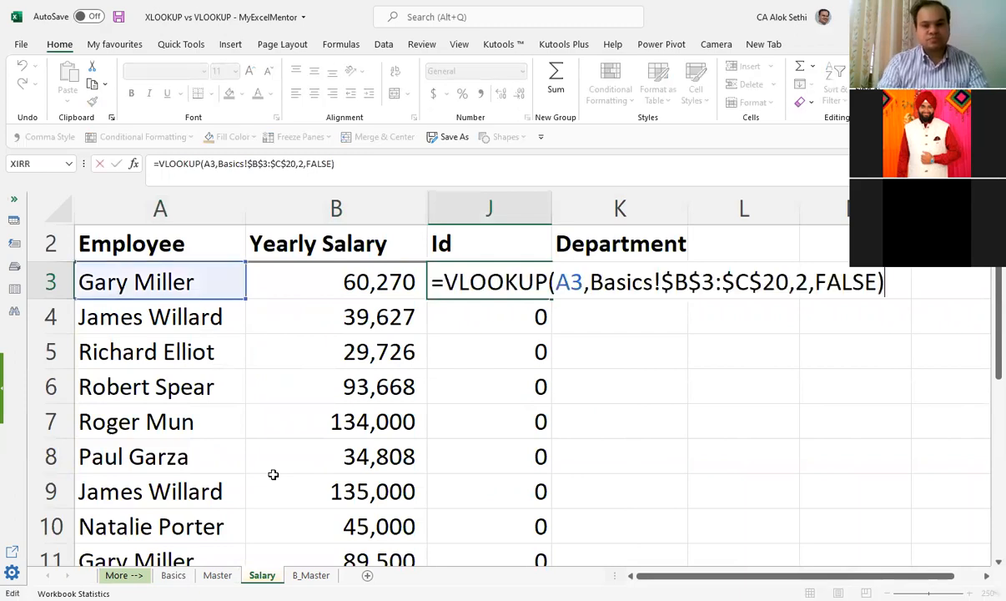
key(Escape)
Step: Check the lookup results down the Id column on Salary and recheck J3's VLOOKUP arguments
key(Down)
key(Down)
key(Down)
key(Down)
key(Down)
key(Down)
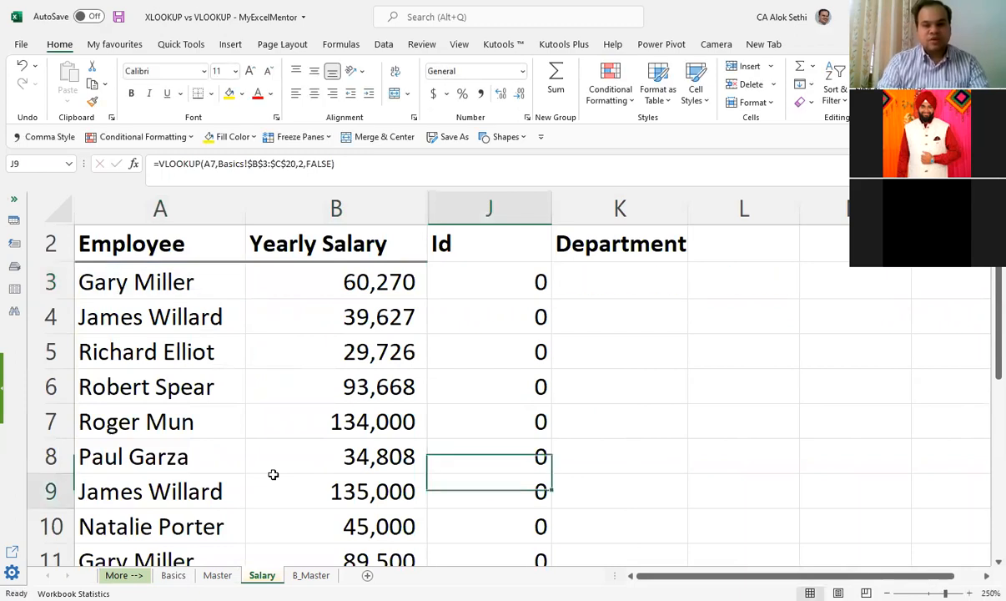
key(Down)
key(Down)
key(Down)
key(Down)
key(Down)
key(Down)
key(Up)
key(Up)
key(Up)
key(Up)
key(Up)
key(Up)
key(Up)
key(Up)
key(Up)
key(Up)
key(Up)
key(Up)
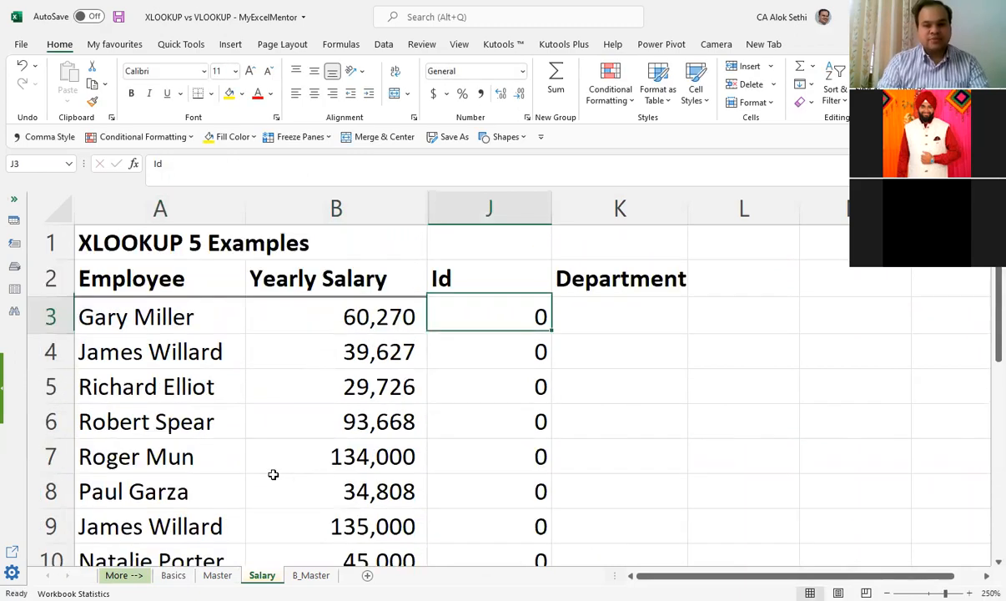
key(F2)
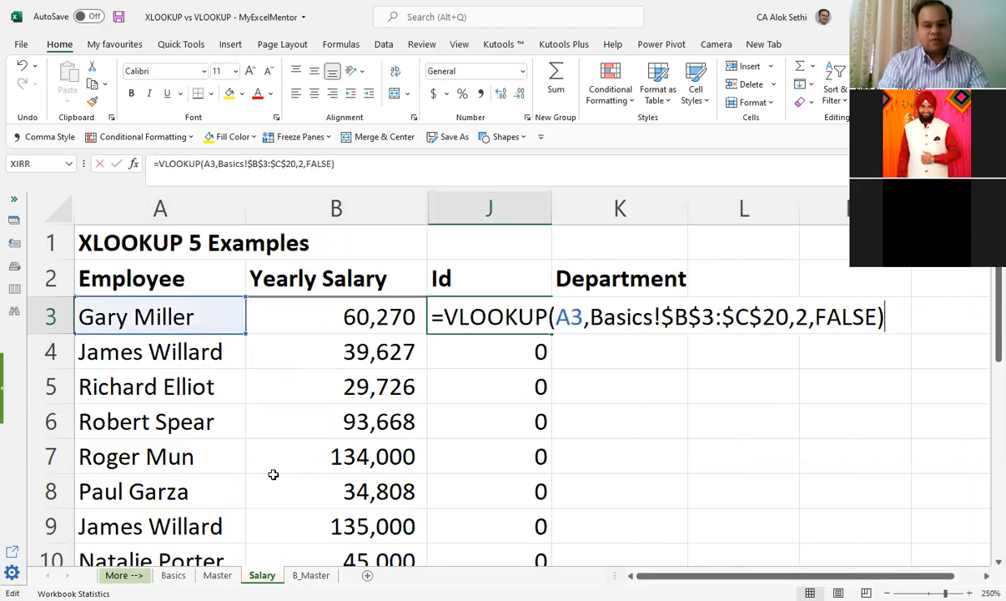
key(Escape)
Step: Examine the order of the ID and Employee columns on Basics and the empty column C beside them
key(ctrl+Page_Up)
key(ctrl+Page_Up)
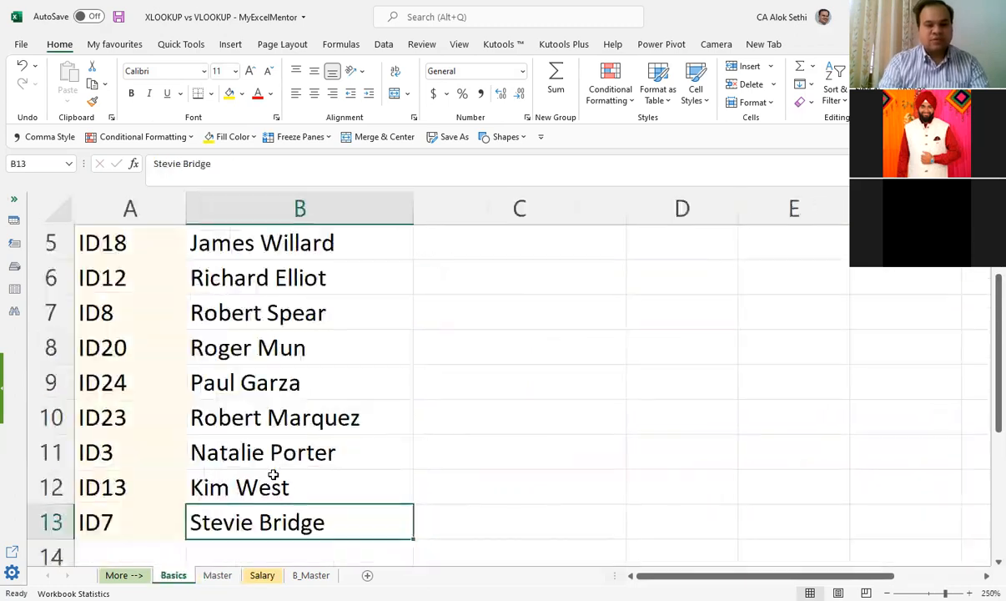
key(Page_Up)
key(Left)
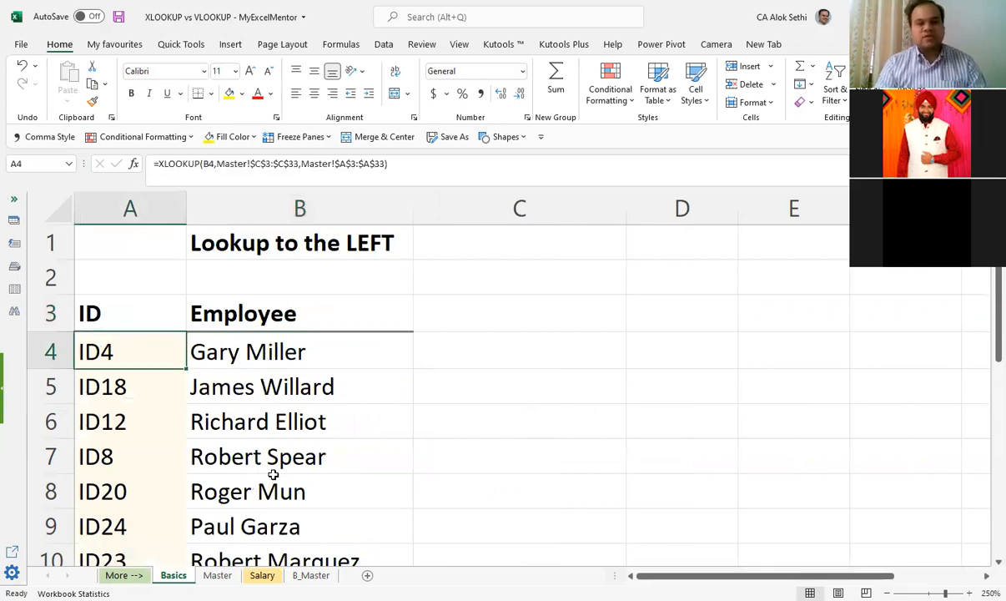
key(Right)
key(Right)
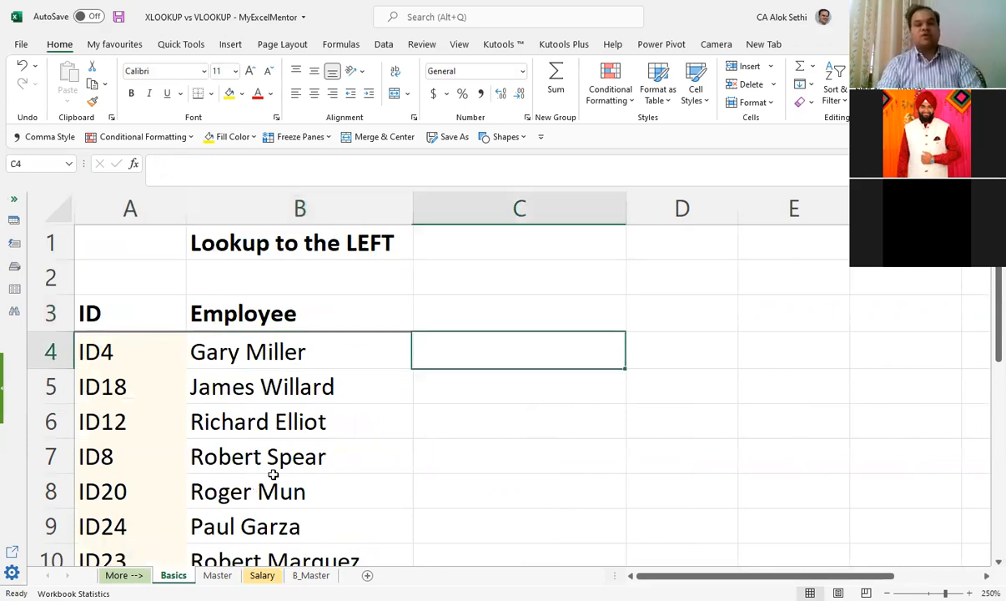
key(Home)
key(Right)
key(Right)
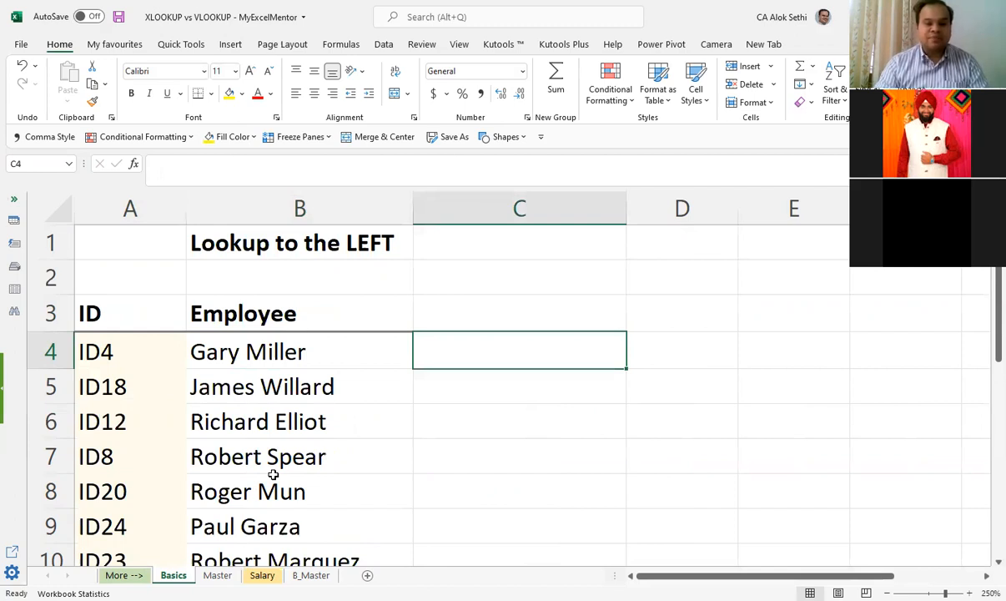
Step: Change the column index number in Salary J3's VLOOKUP formula to 1
key(Home)
key(ctrl+Page_Down)
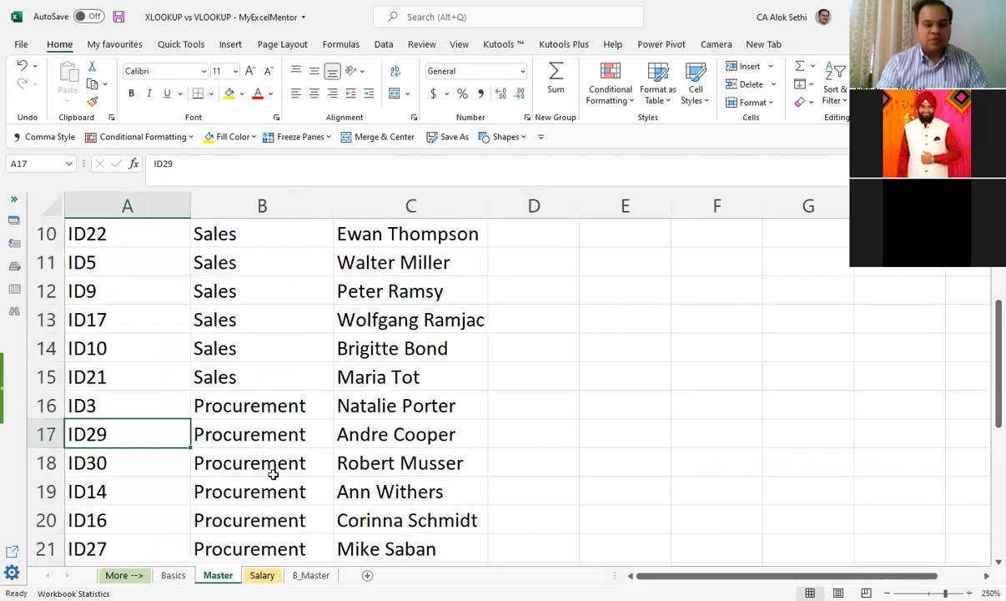
key(ctrl+Page_Down)
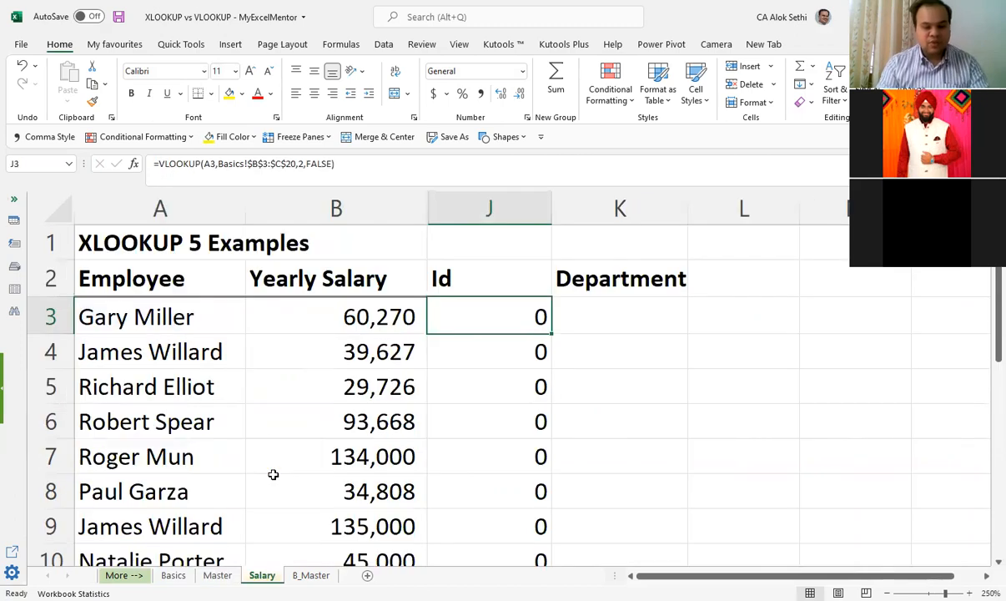
key(F2)
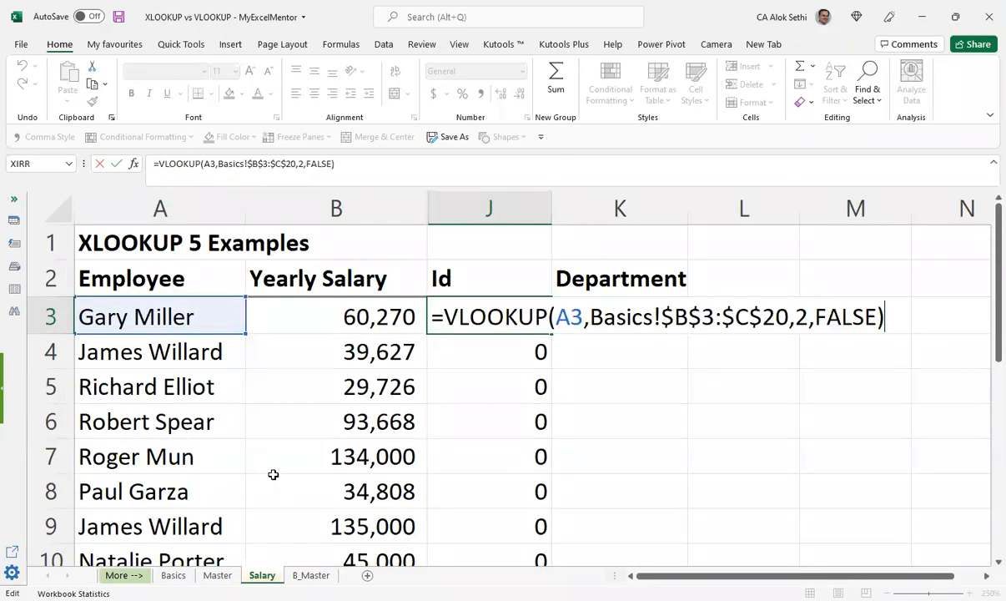
double_click(802, 316)
text(1)
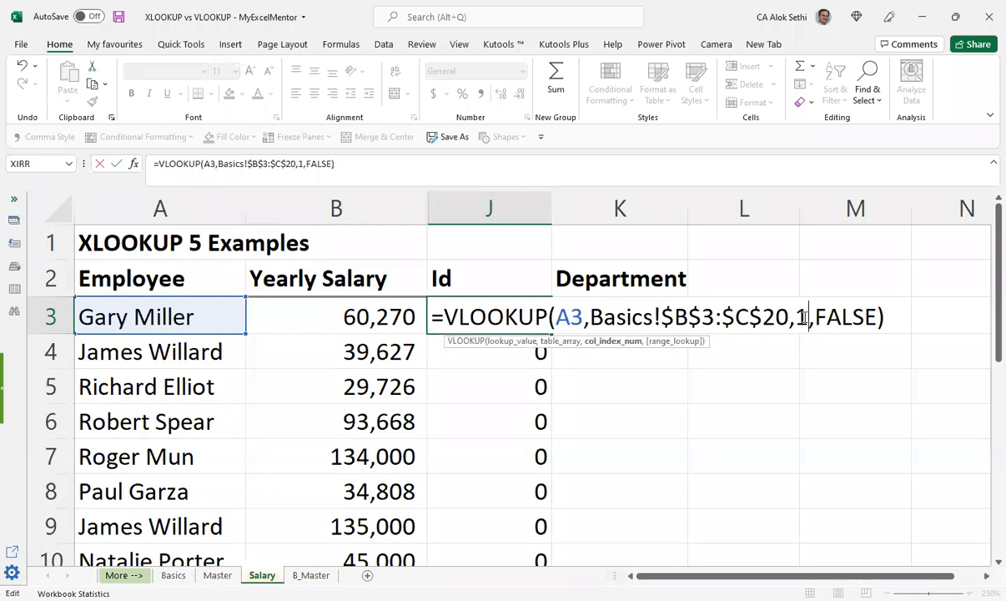
key(Return)
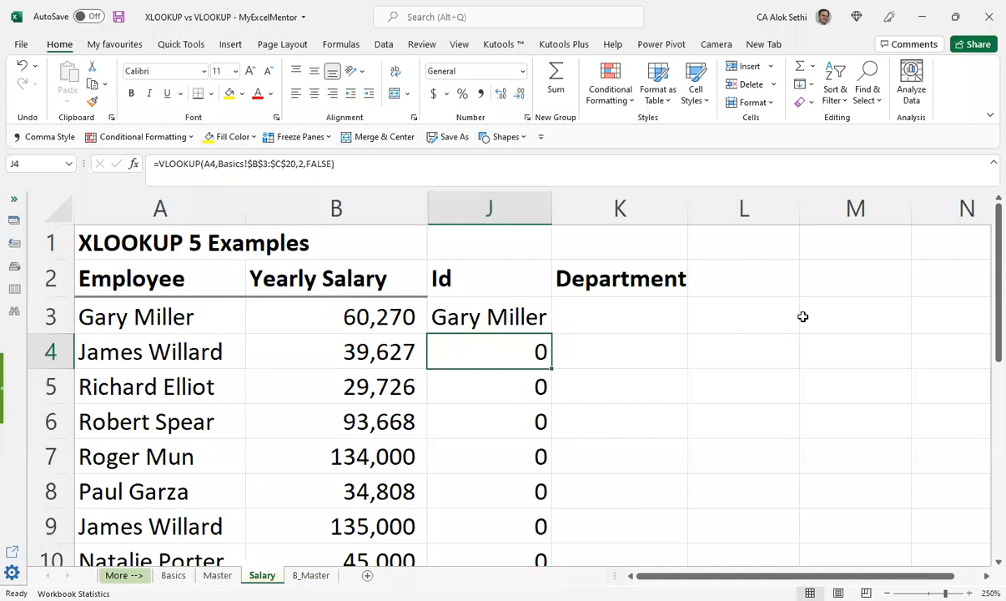
Step: Fill J3's edited VLOOKUP formula down the Id column and review the results
key(Up)
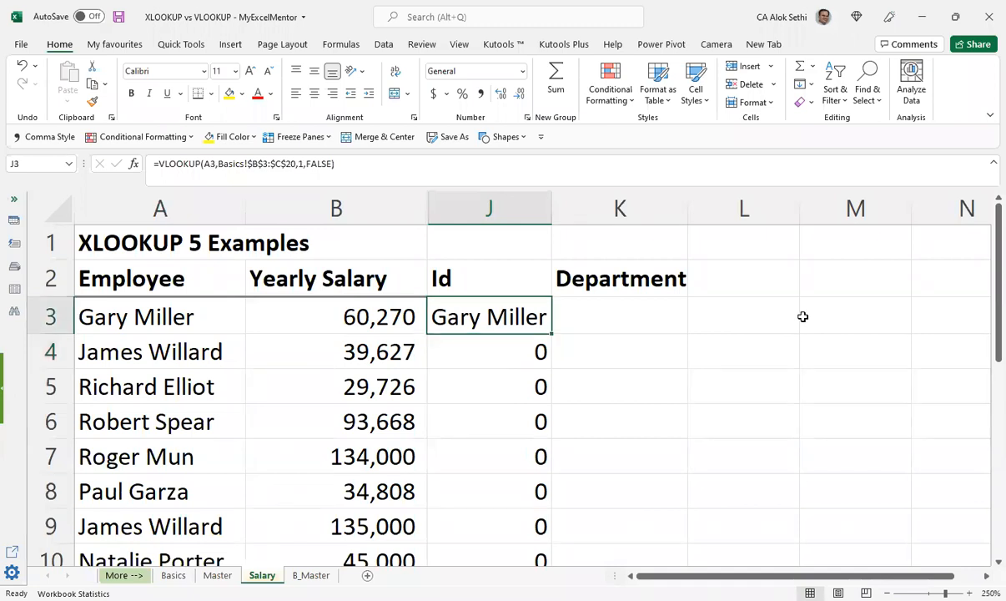
double_click(552, 334)
scroll(652, 380, down, 3)
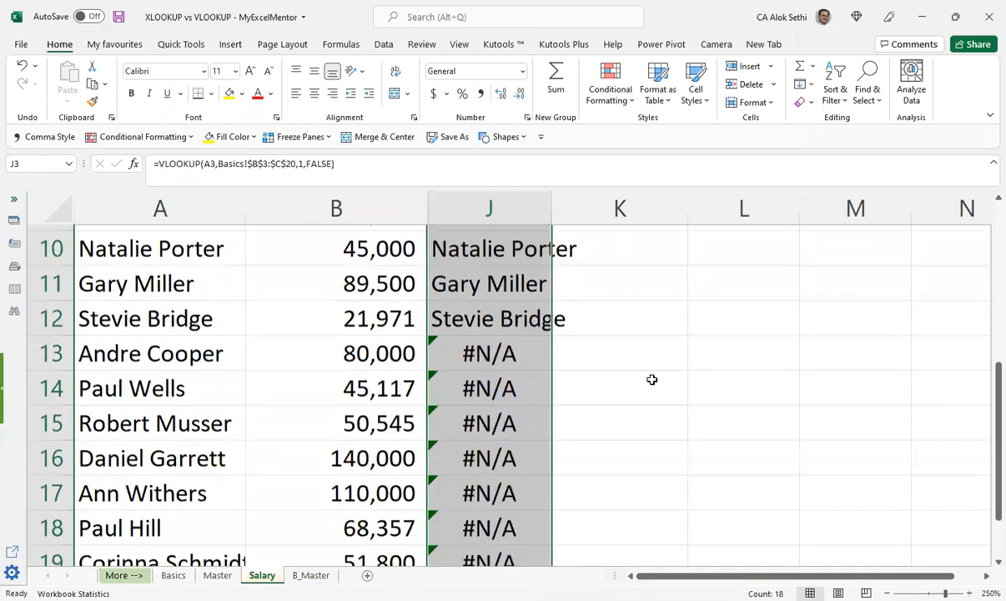
scroll(652, 378, up, 2)
scroll(620, 367, up, 1)
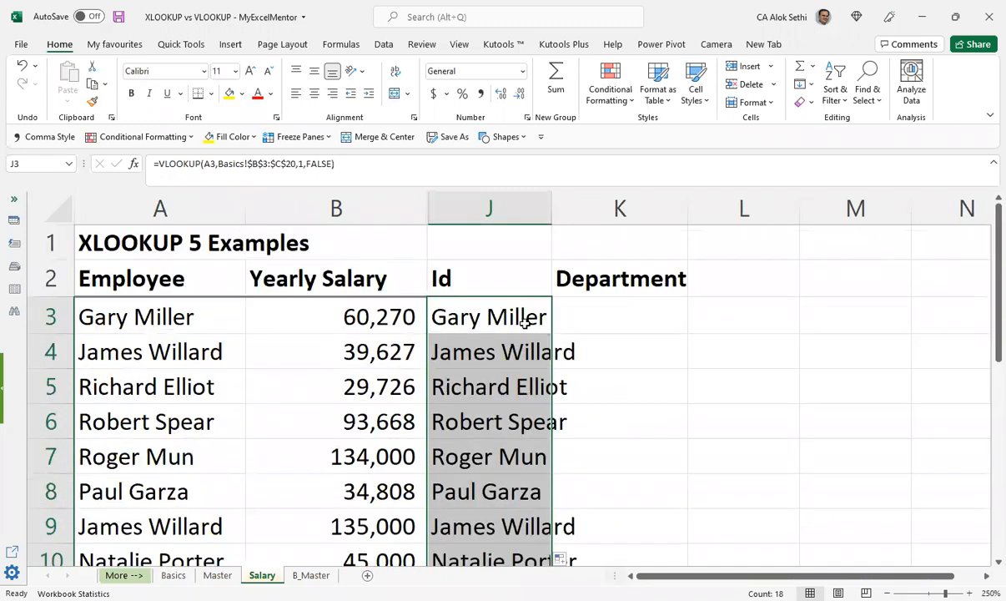
Step: Compare J3's VLOOKUP arguments with the ID and Employee column order on Basics, checking the list through its last row
click(524, 324)
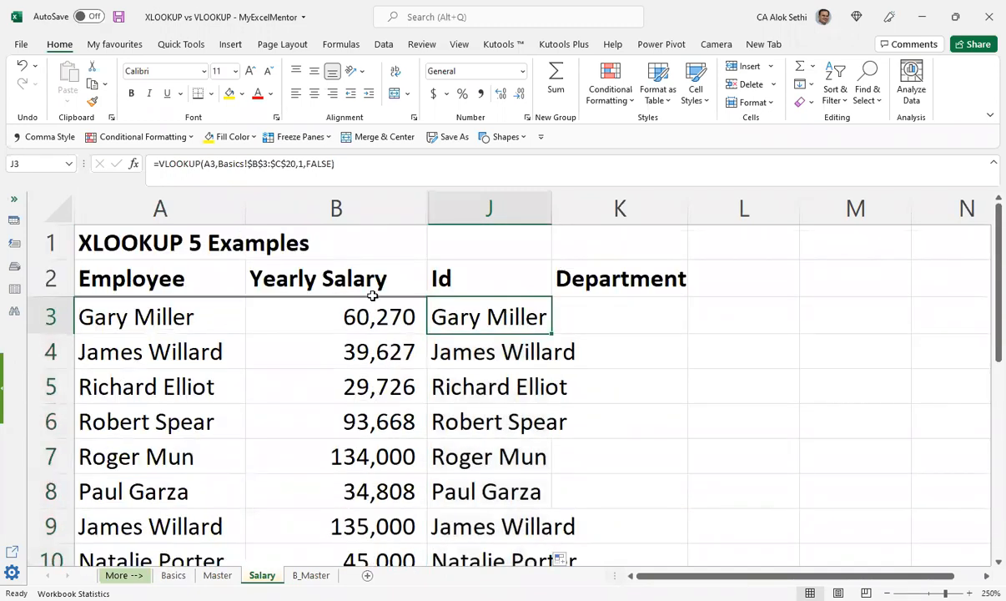
double_click(465, 315)
key(Left)
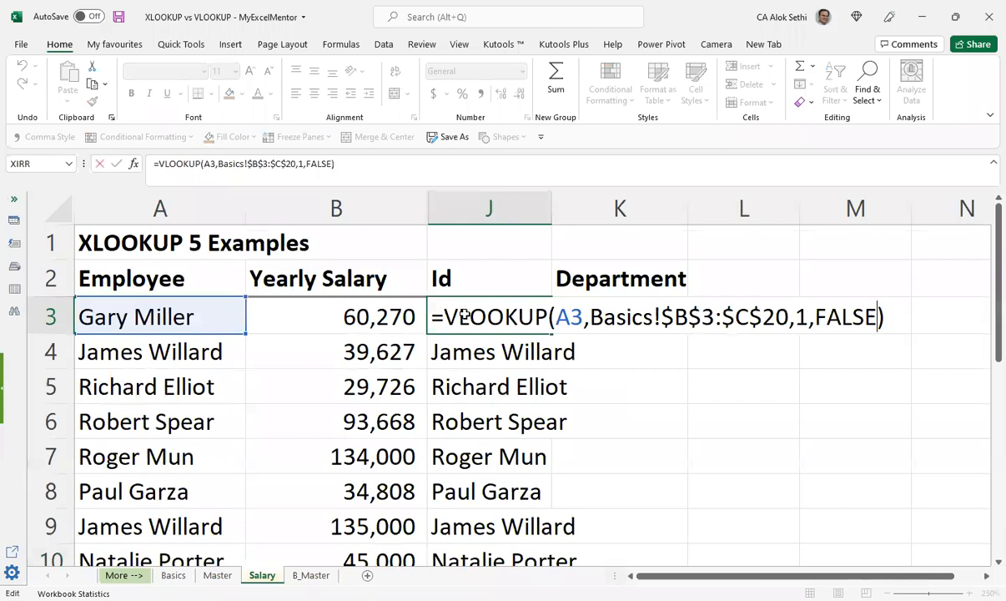
key(Escape)
key(ctrl+Page_Up)
key(ctrl+Page_Up)
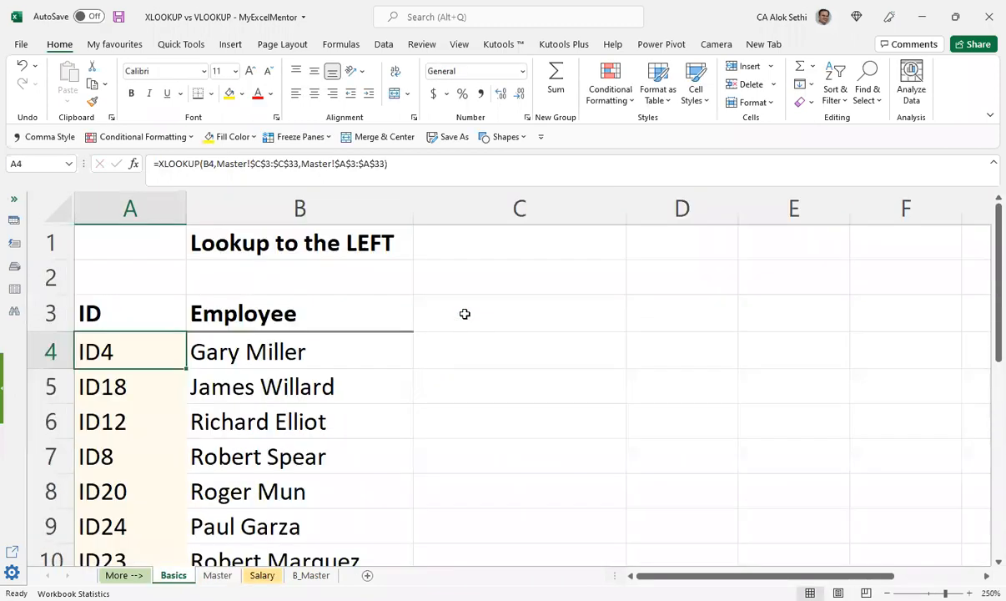
key(Up)
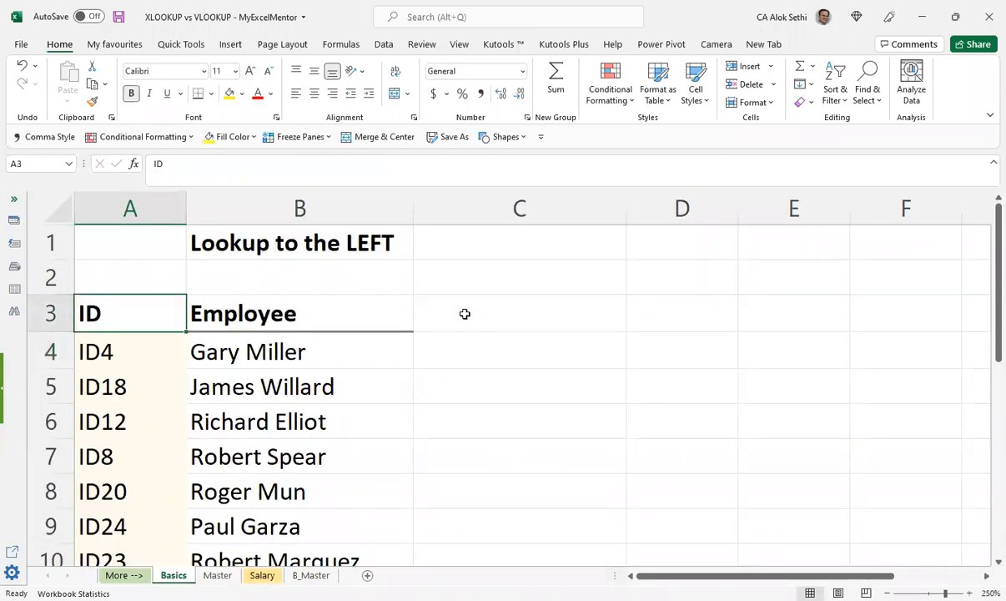
key(Right)
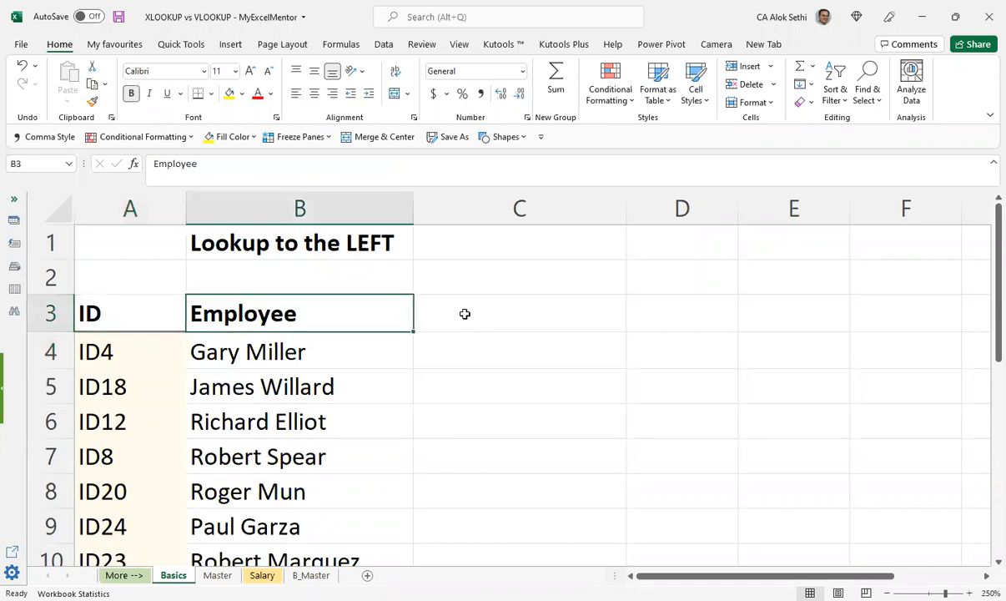
key(Down)
key(Down)
key(ctrl+Down)
key(Down)
key(Up)
key(ctrl+Page_Down)
key(ctrl+Page_Down)
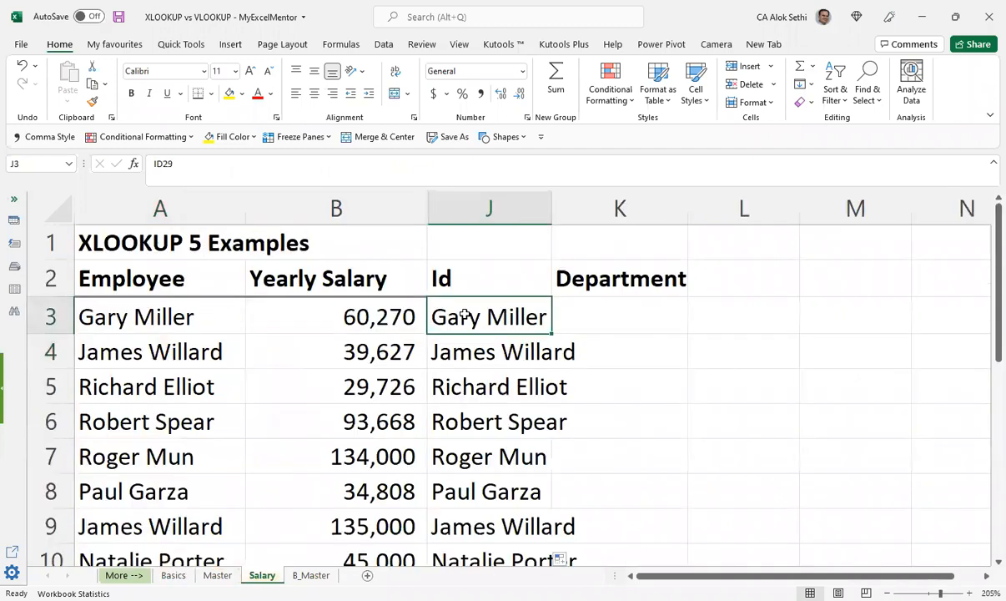
Step: Change the table array in Salary J3's VLOOKUP formula to Basics!$A$3:$C$20, keeping column index 1
key(F2)
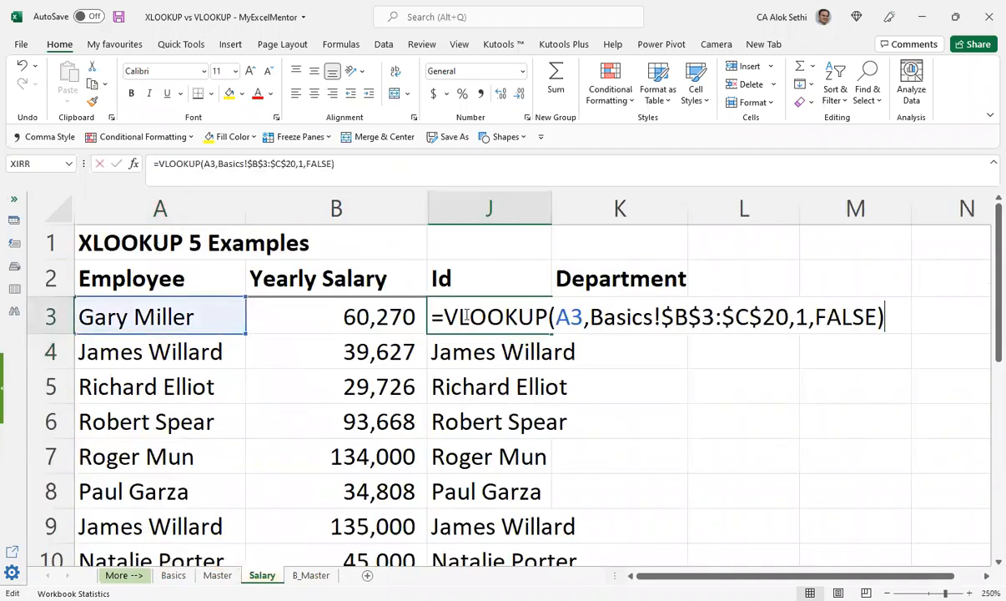
key(ctrl+Left)
key(ctrl+Left)
key(ctrl+Left)
key(ctrl+Left)
key(ctrl+Left)
key(ctrl+Left)
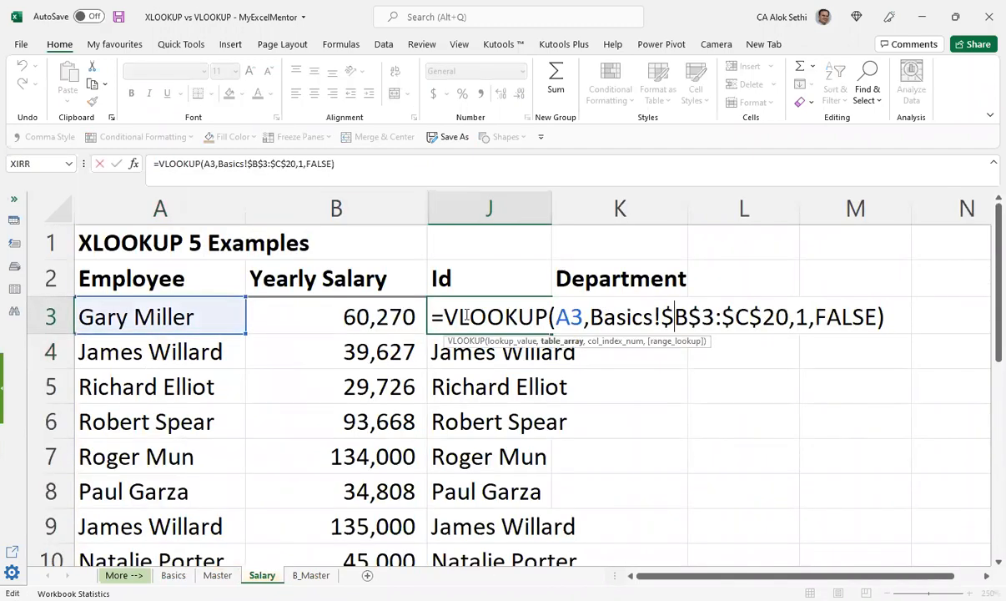
key(Delete)
text(a)
key(Left)
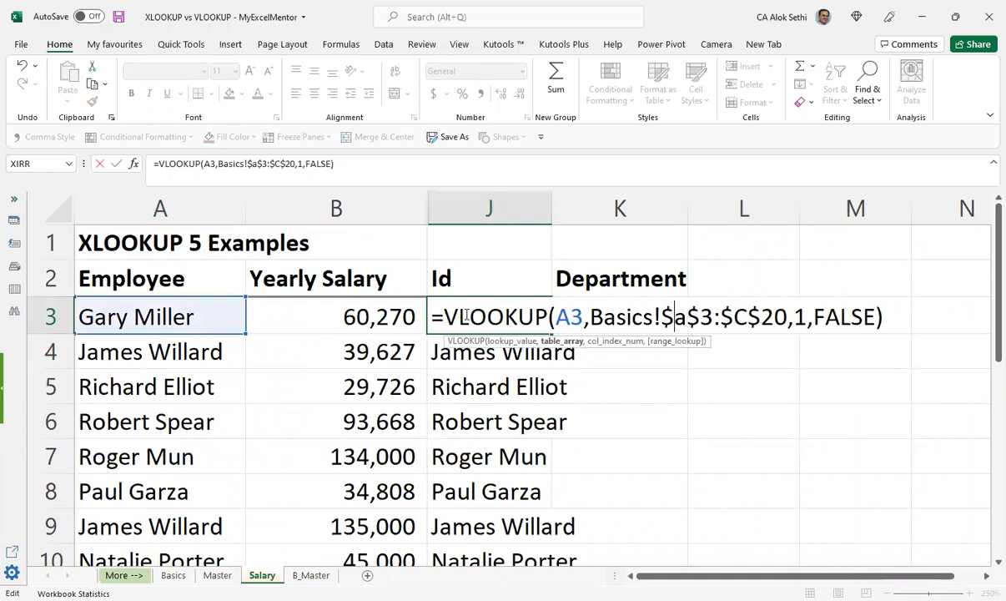
key(Delete)
text(A)
key(Right)
key(Right)
key(Right)
key(Right)
key(Right)
key(Right)
key(Right)
key(Right)
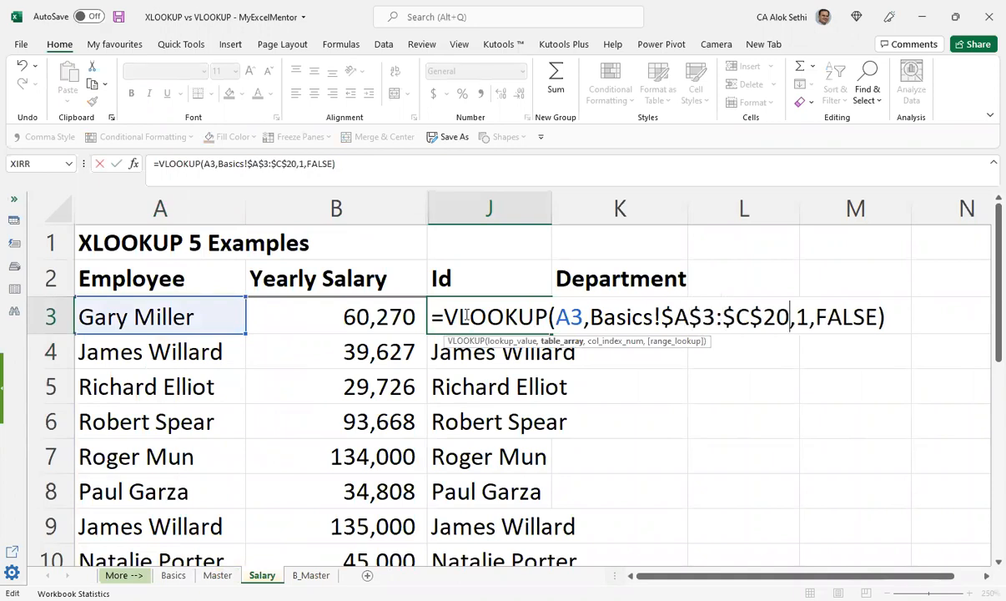
key(ctrl+Return)
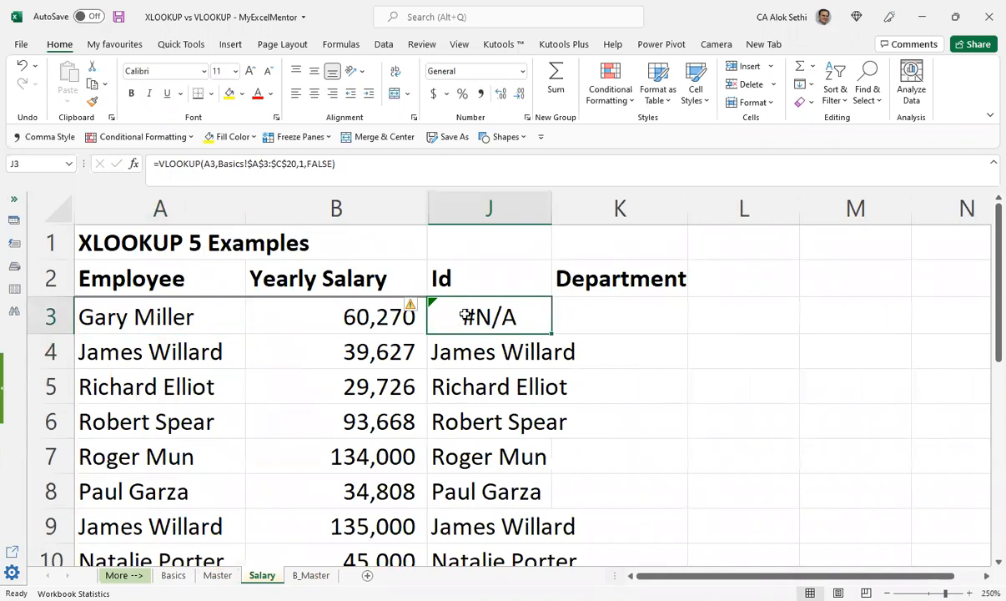
Step: Fill J3's VLOOKUP formula with the widened table array down the Id column and review the results
double_click(553, 335)
click(579, 339)
scroll(580, 343, down, 2)
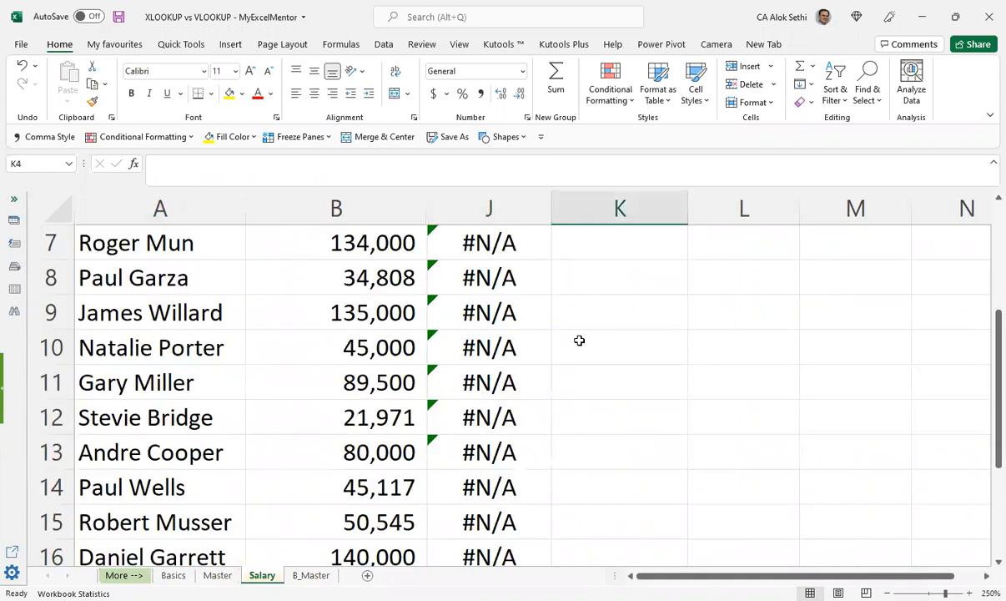
scroll(517, 348, up, 2)
click(480, 330)
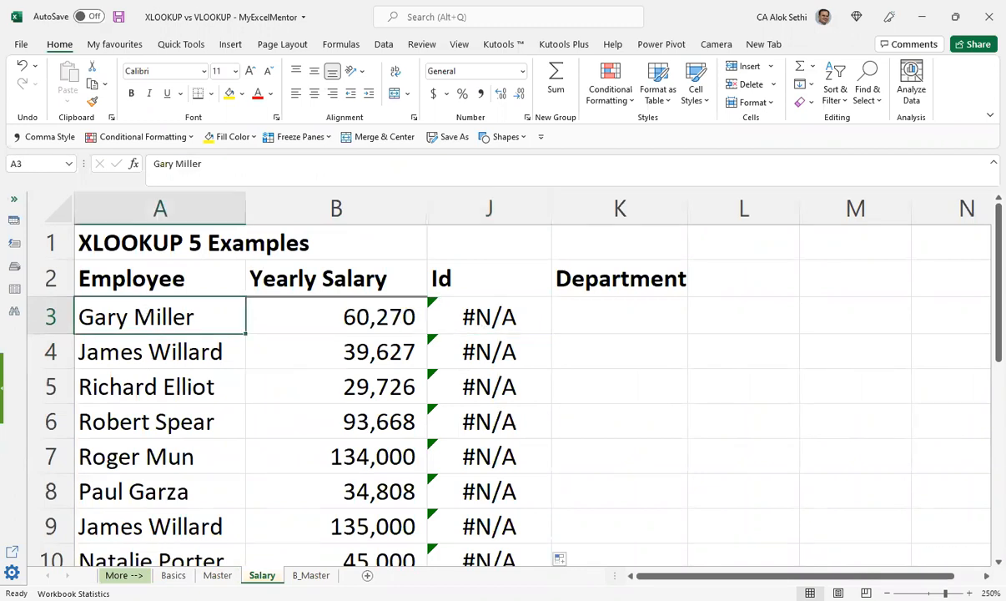
Step: Compare the ID and Employee column order on Basics with the Master list and Salary's Id and Department columns
click(174, 575)
scroll(416, 434, up, 2)
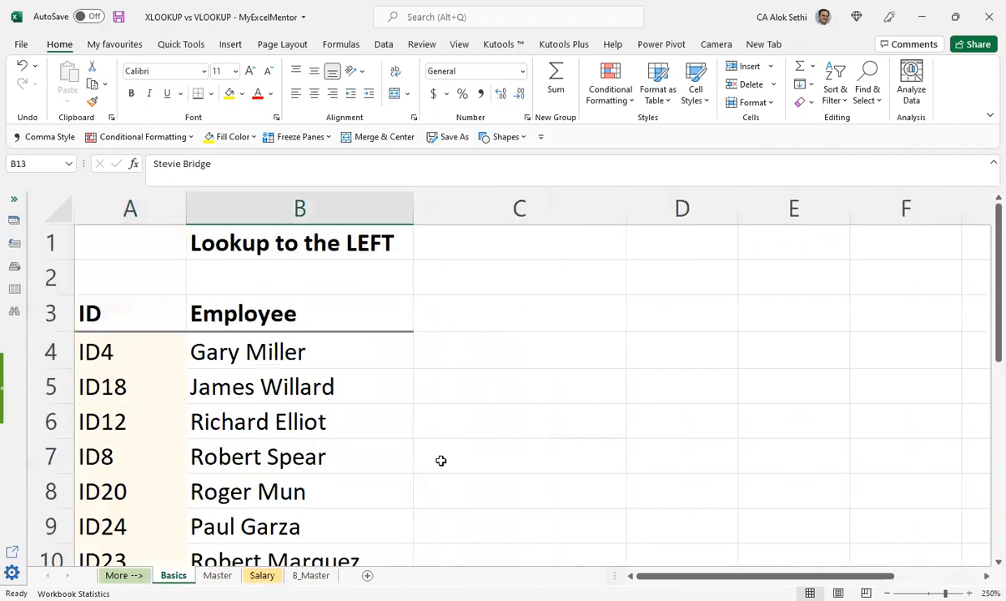
click(130, 339)
click(284, 339)
scroll(285, 339, down, 2)
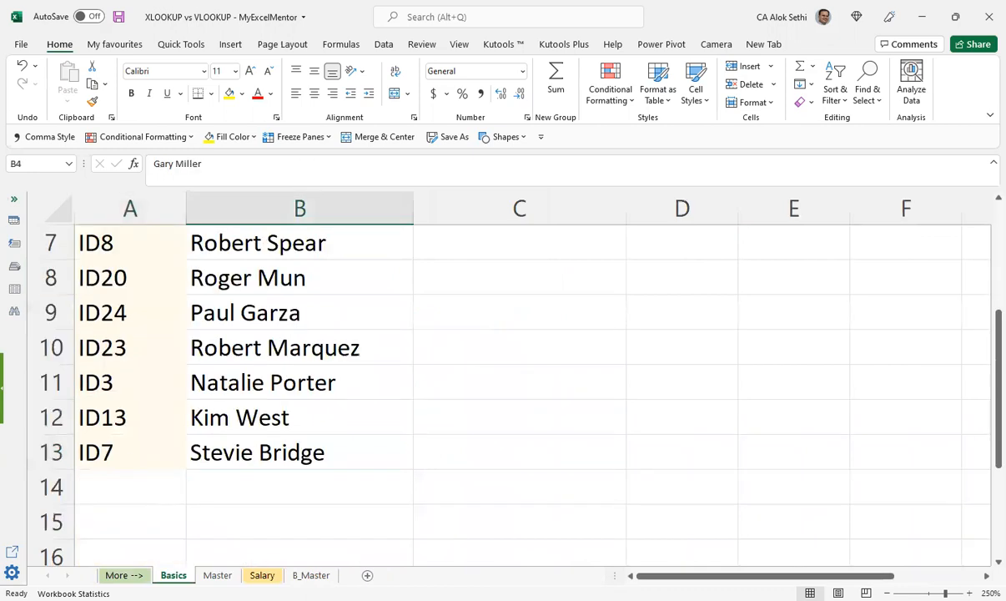
click(217, 575)
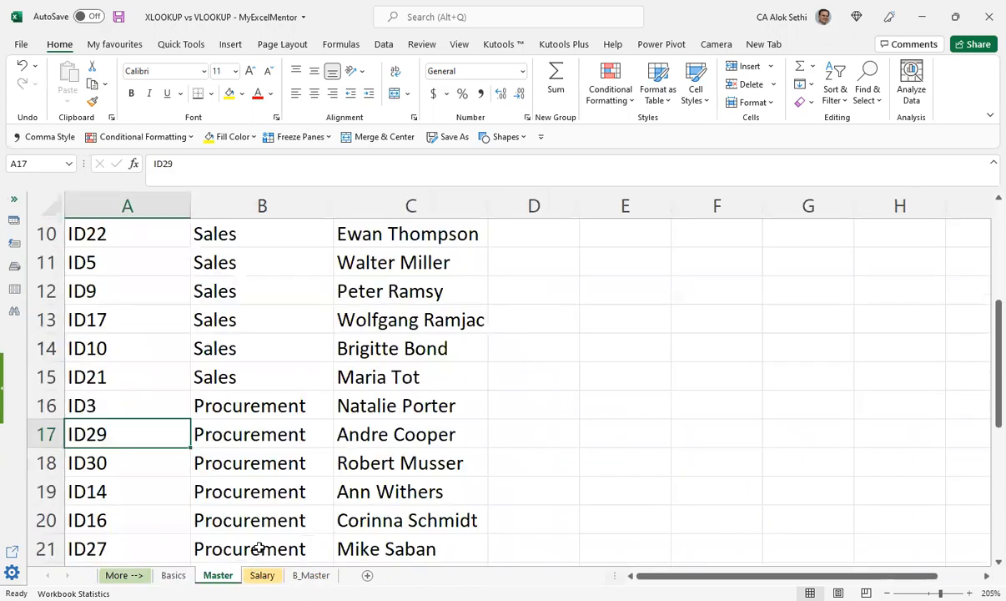
scroll(258, 547, up, 1)
click(262, 575)
scroll(449, 294, down, 3)
scroll(449, 294, up, 3)
click(467, 316)
click(641, 311)
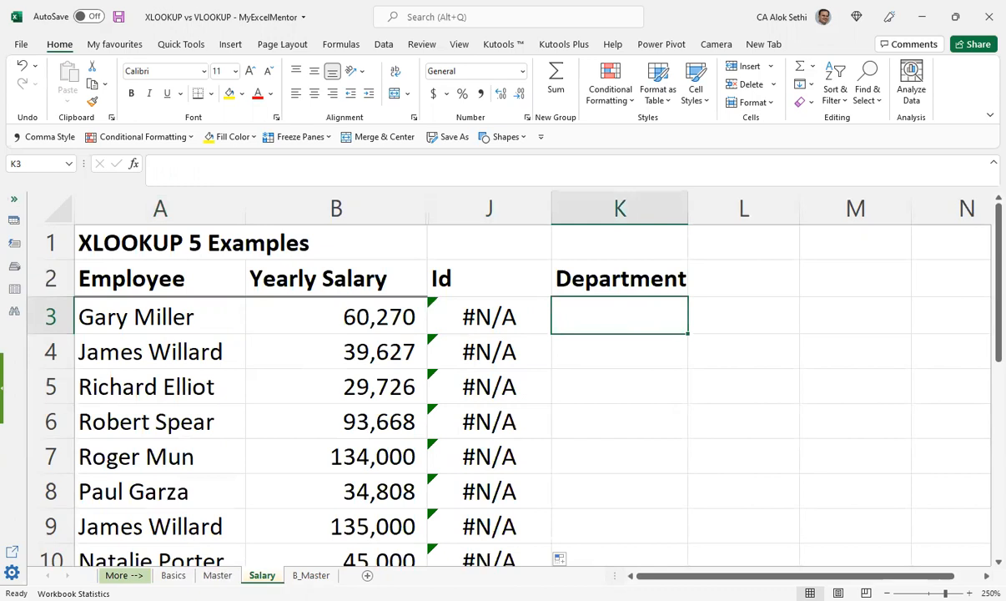
Step: Examine the Employee ID, Department and Employee columns on Master, checking the list through its last row
click(173, 575)
click(218, 575)
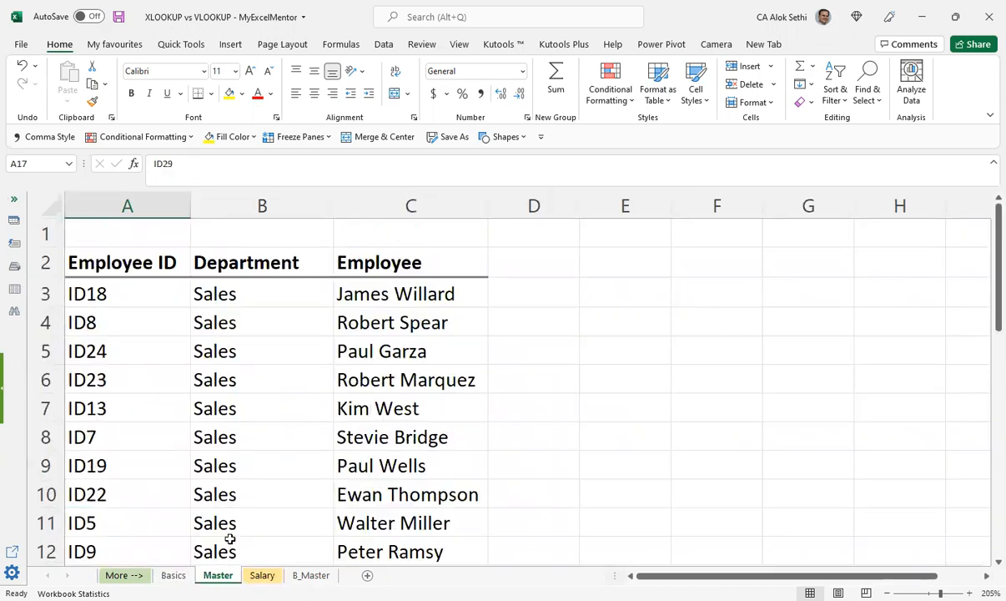
click(221, 292)
click(77, 294)
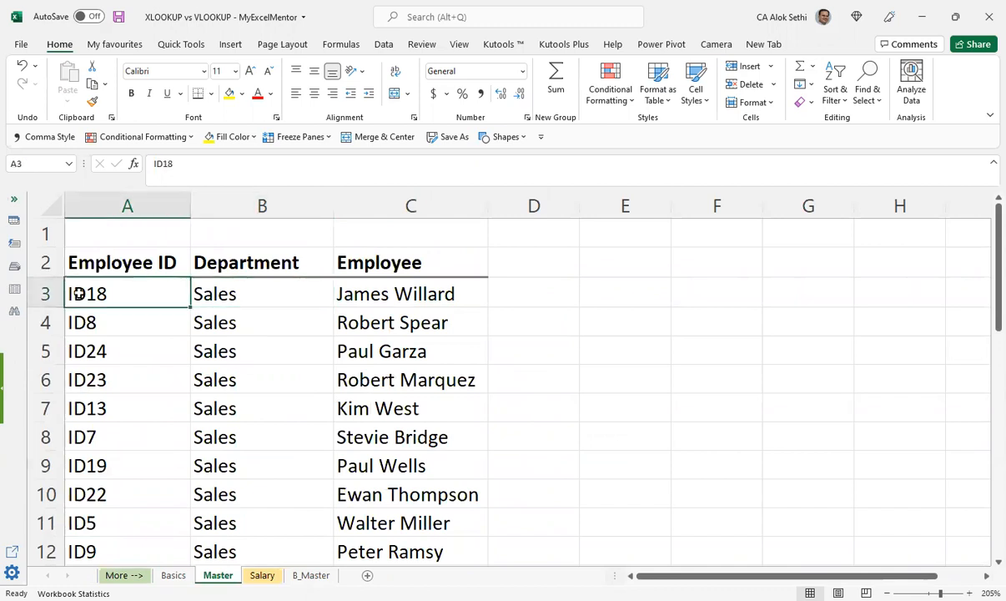
scroll(77, 294, down, 4)
scroll(76, 294, down, 3)
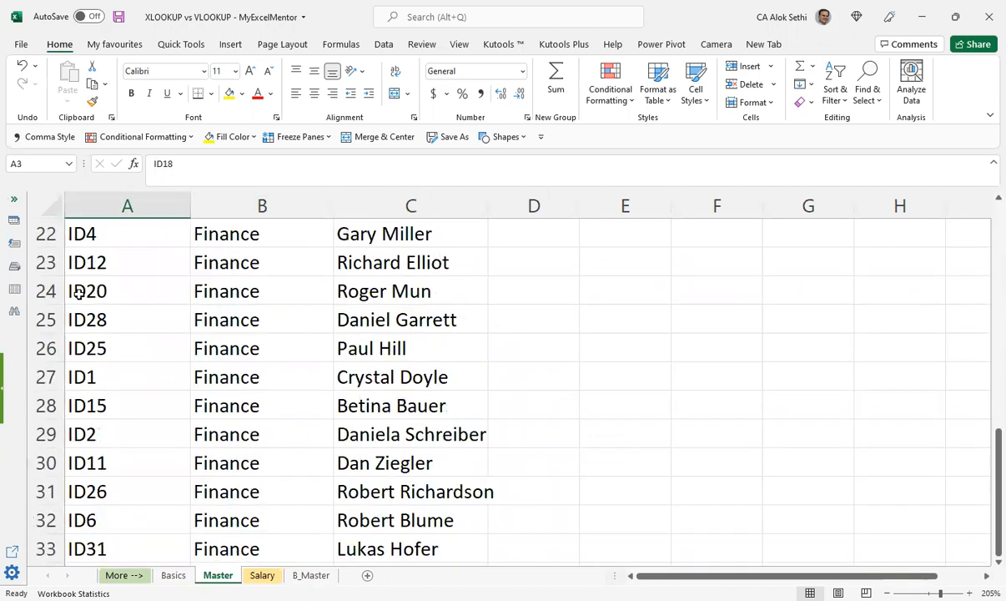
scroll(370, 292, up, 7)
click(351, 296)
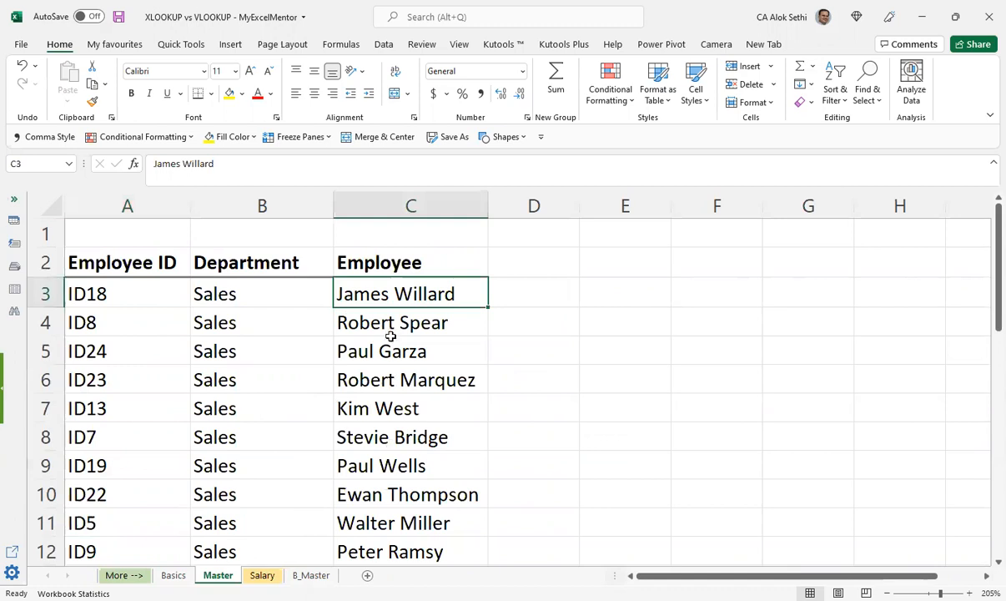
click(159, 292)
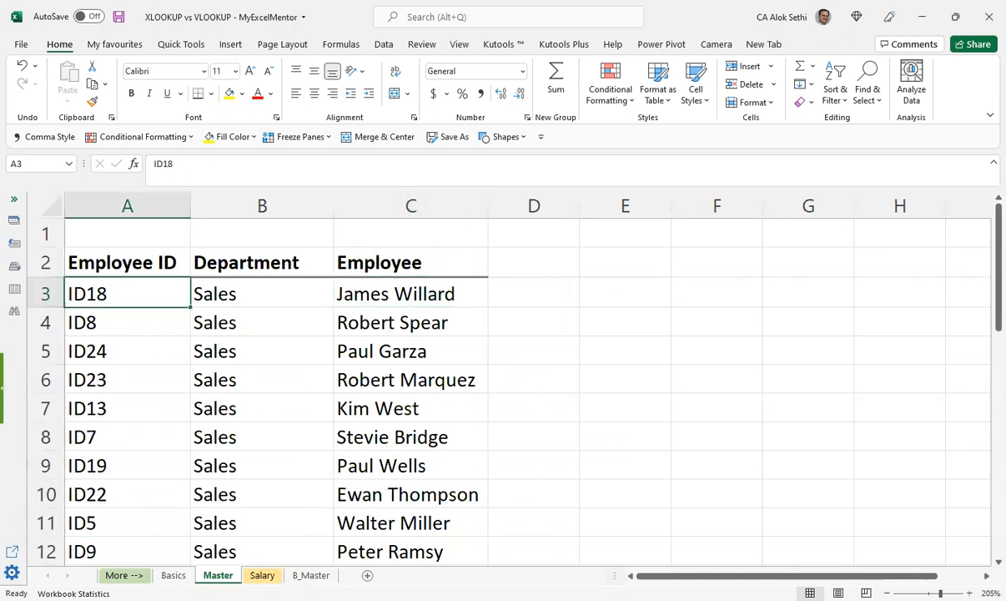
Step: Undo the VLOOKUP trials in Salary's Id column back to the original employee IDs
click(262, 576)
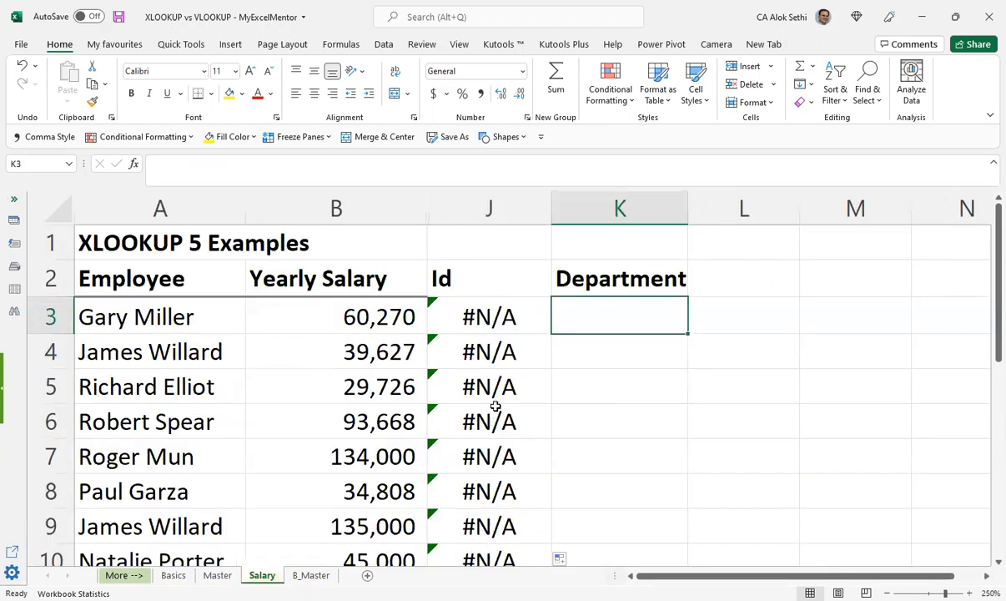
click(519, 322)
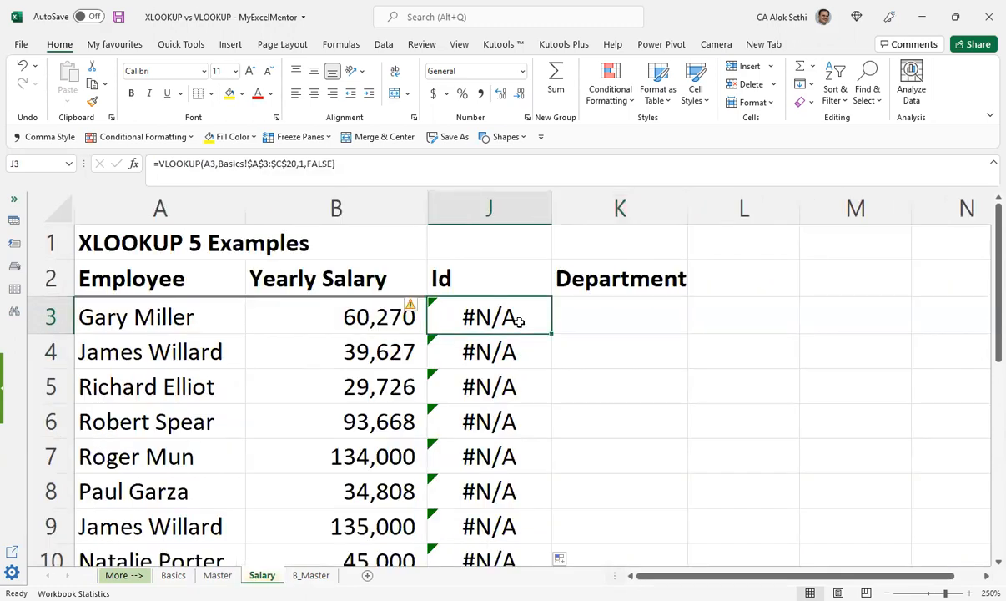
key(ctrl+z)
key(ctrl+z)
key(ctrl+z)
key(ctrl+z)
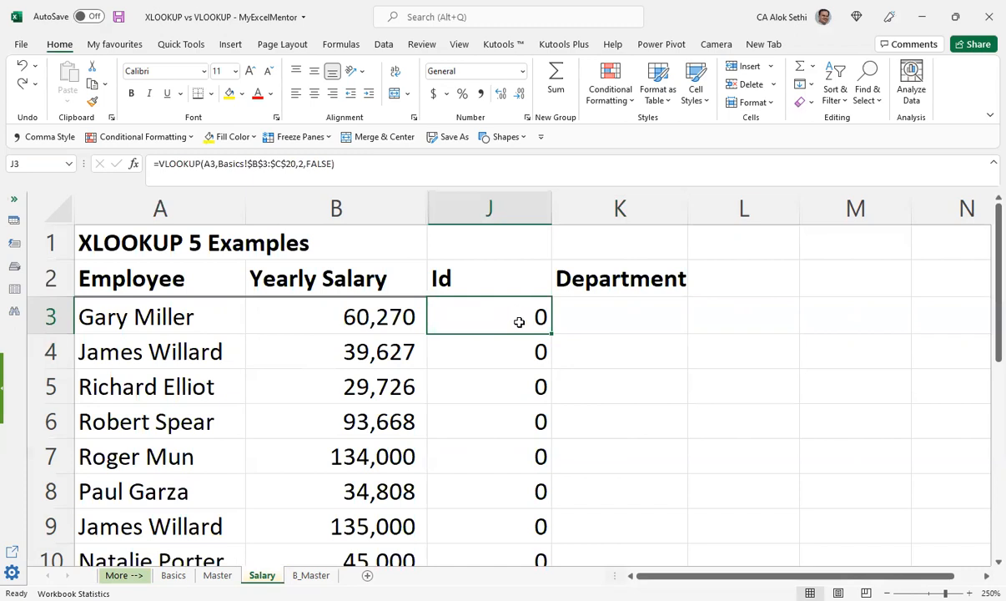
key(ctrl+z)
key(Escape)
Step: Check Master's column layout and start a VLOOKUP formula in Salary K3 with J3 as the lookup value
click(218, 575)
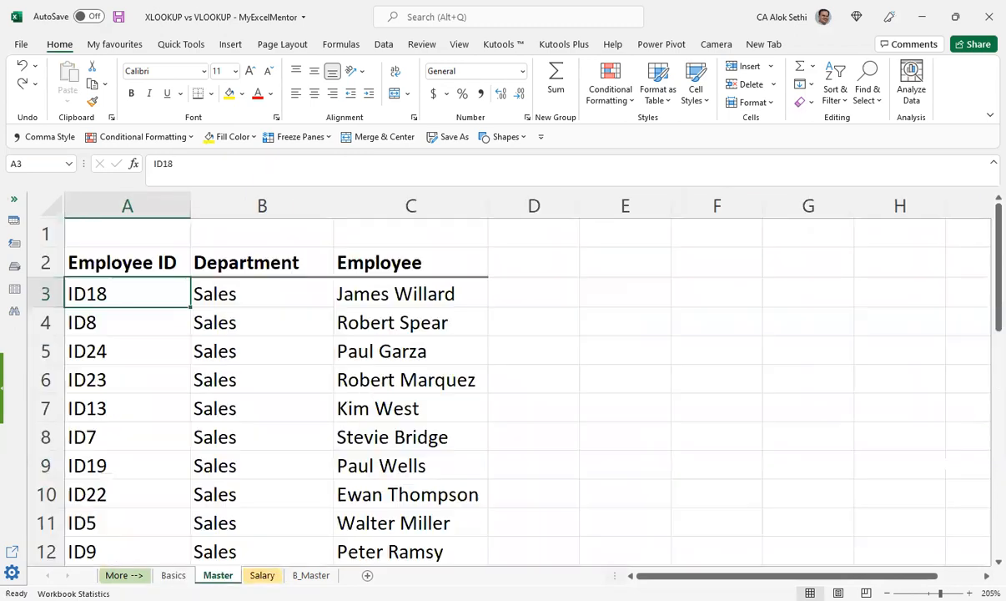
click(262, 575)
click(608, 324)
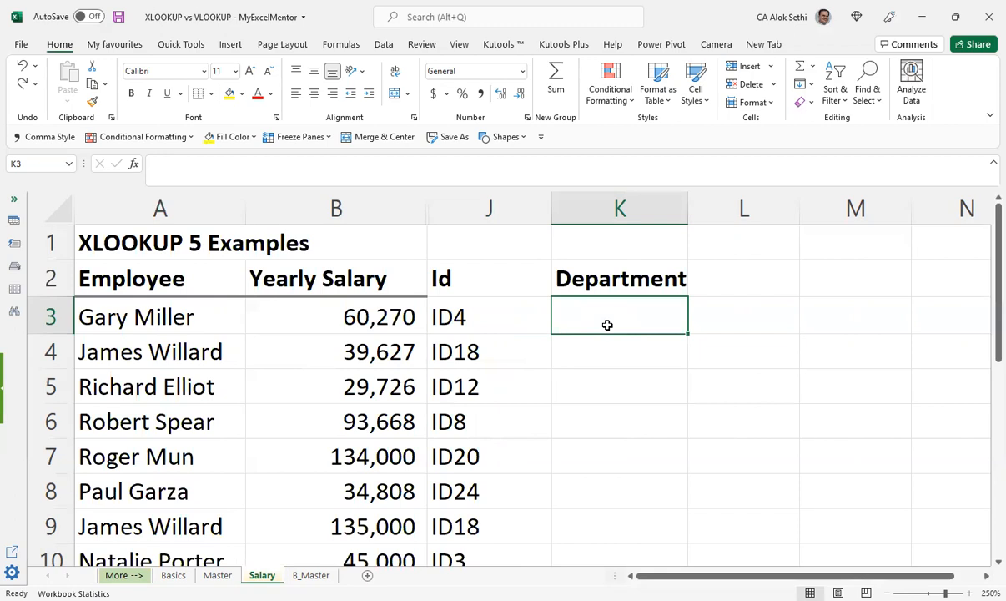
text(+)
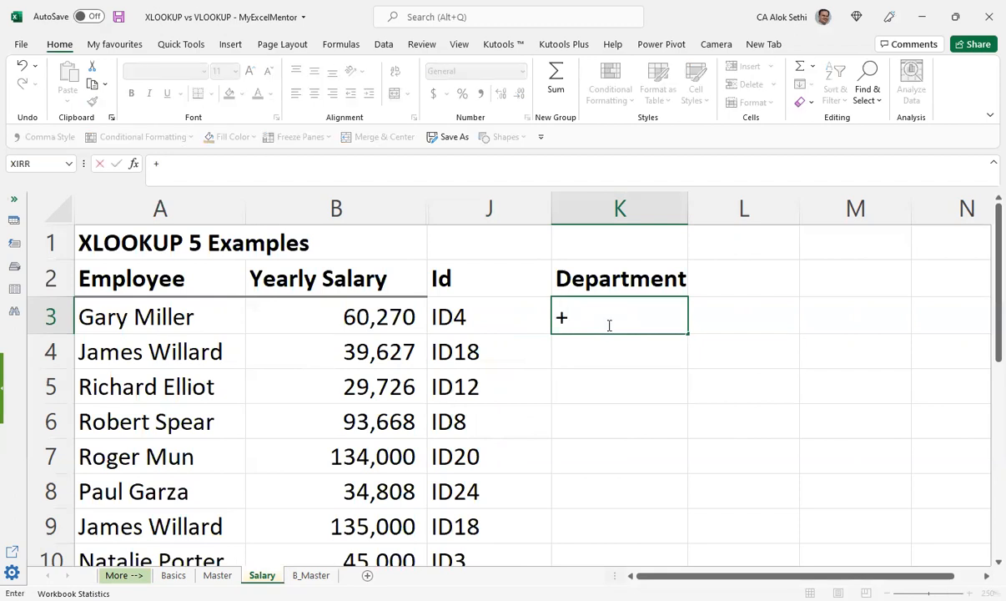
text(VLOOKUP)
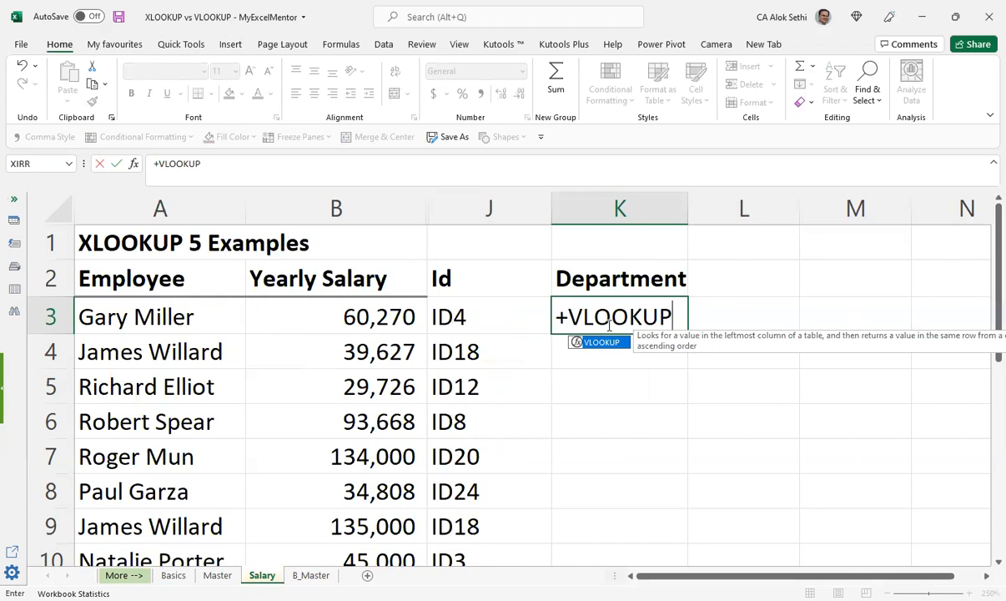
text(()
key(Left)
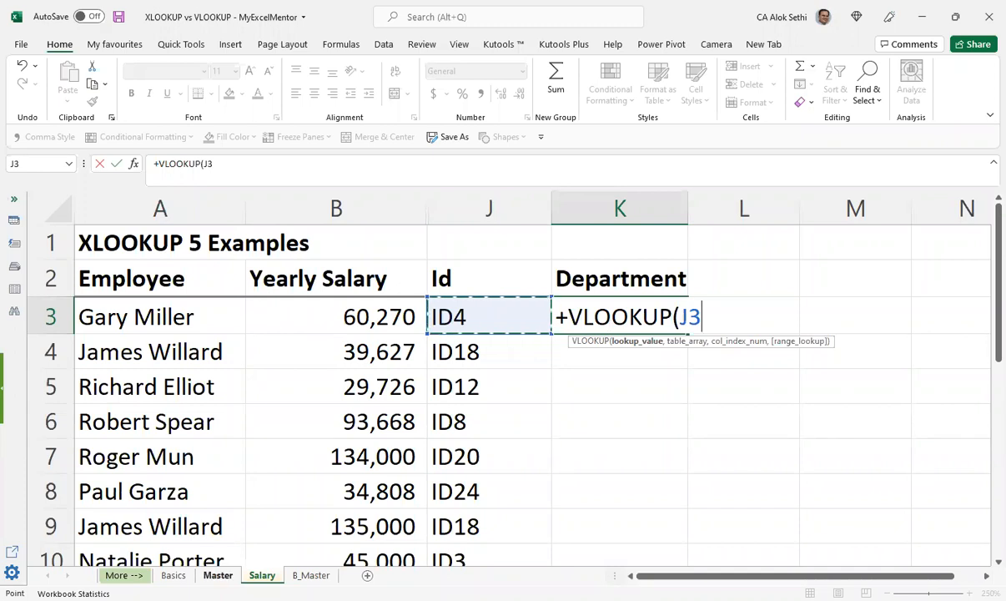
click(218, 575)
click(116, 290)
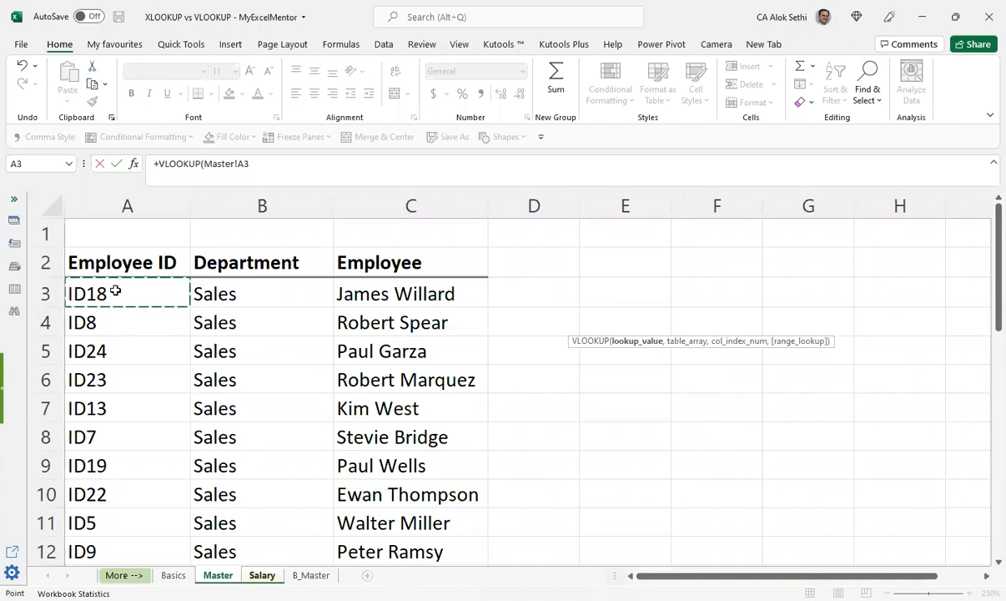
key(shift+Right)
key(shift+Right)
key(shift+Down)
key(shift+Down)
key(shift+Down)
key(shift+Down)
key(shift+Down)
key(shift+Down)
key(shift+Down)
key(shift+Down)
key(shift+Down)
key(shift+Down)
key(shift+Down)
key(shift+Down)
key(shift+Down)
key(shift+Down)
key(shift+Down)
key(shift+Down)
key(shift+Down)
key(shift+Down)
key(shift+Down)
key(shift+Down)
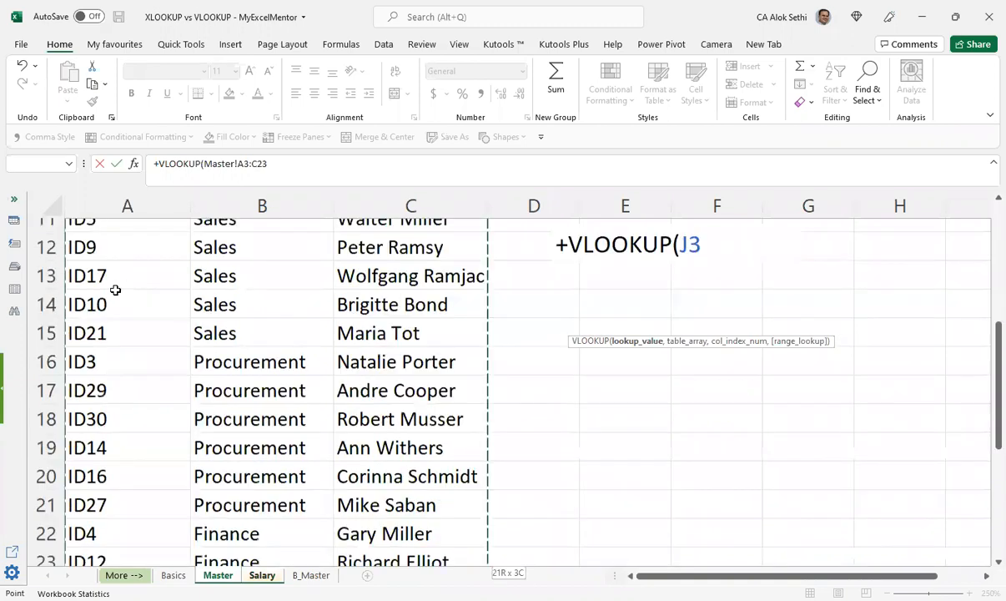
key(shift+Down)
key(shift+Down)
key(shift+Down)
key(shift+Down)
key(shift+Down)
key(shift+Down)
key(shift+Down)
key(shift+Down)
key(shift+Down)
key(shift+Down)
key(shift+Down)
key(shift+Down)
key(shift+Down)
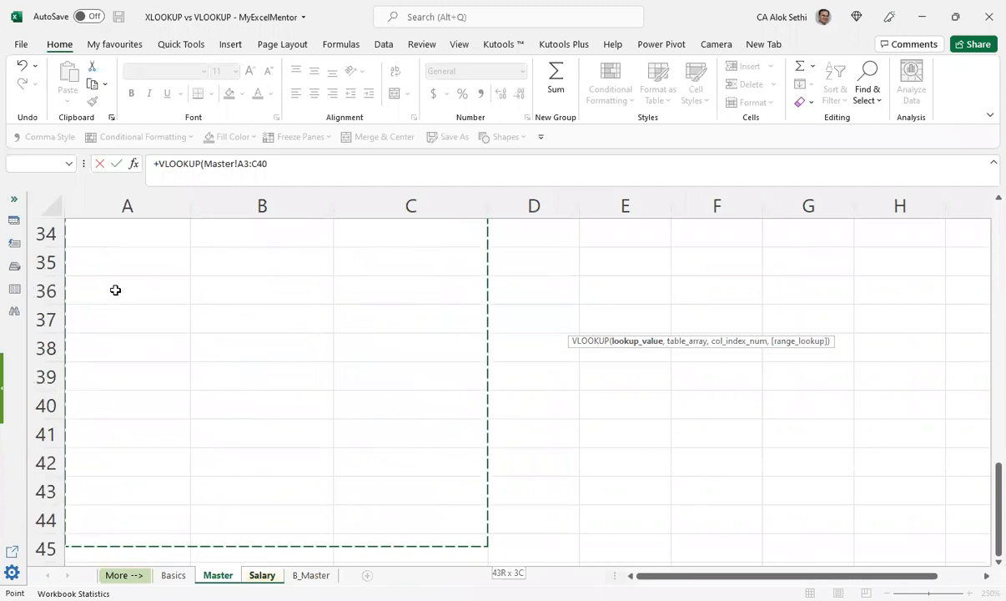
key(ctrl+shift+Up)
text(,")
click(276, 569)
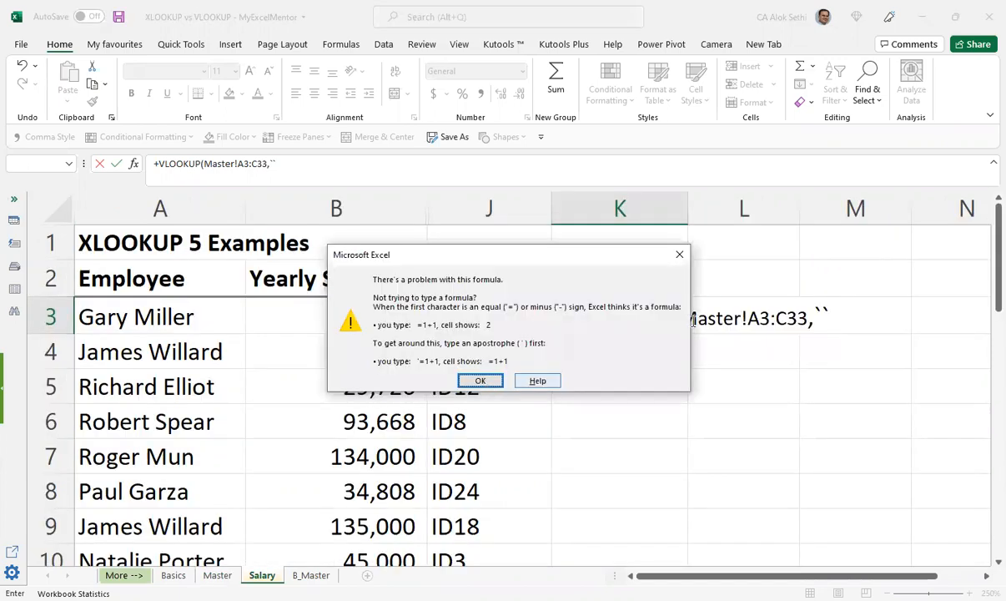
key(Return)
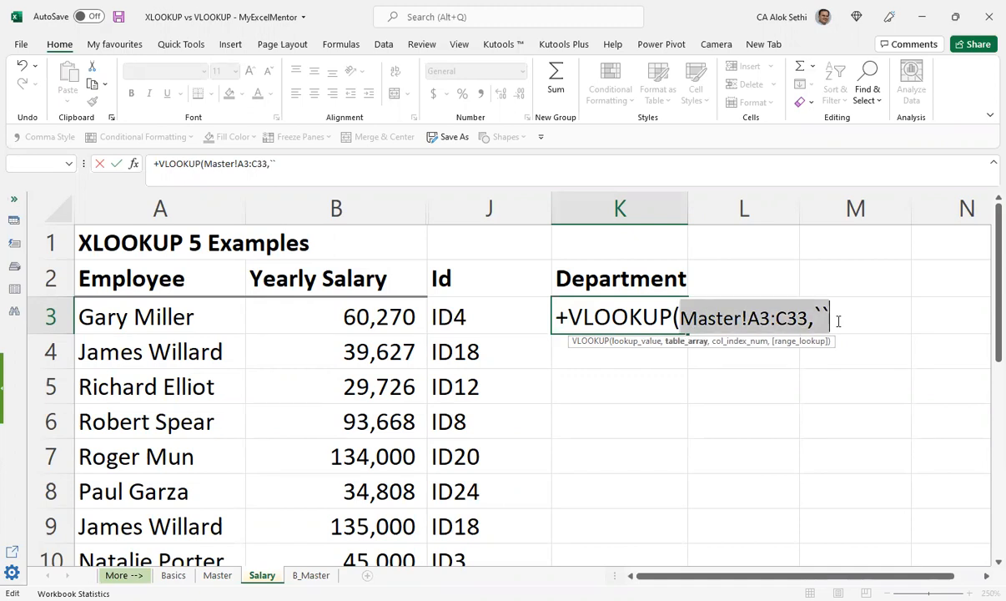
key(BackSpace)
Step: Set the VLOOKUP in Salary K3 to look up J3 in the Master table range A2:C33
click(539, 320)
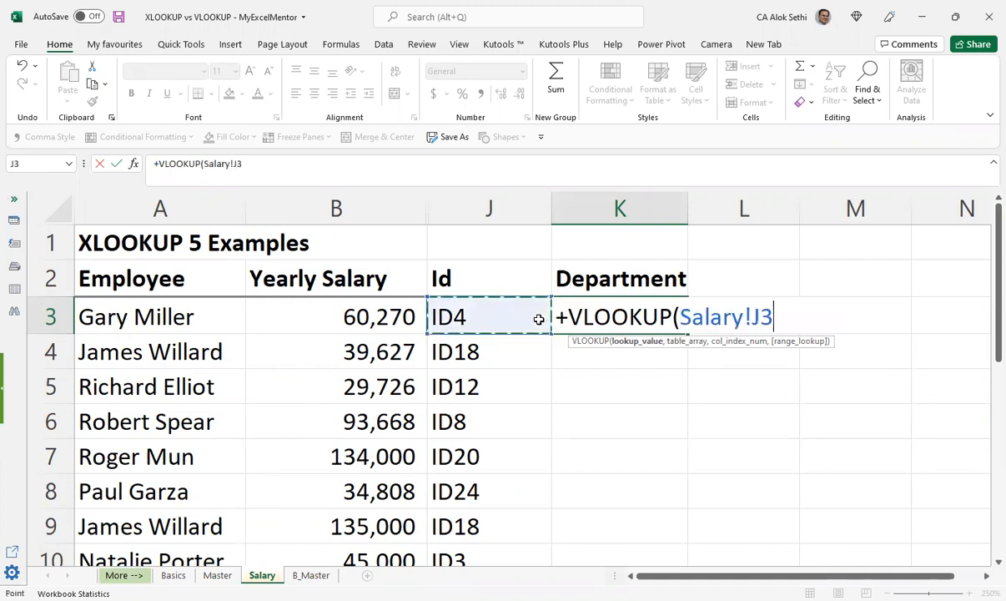
text(,)
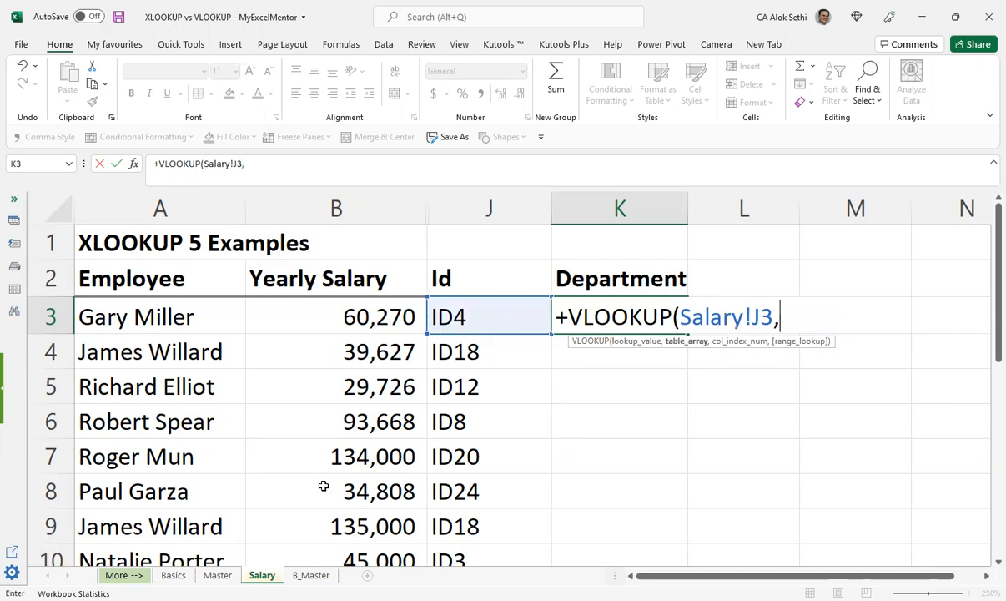
click(217, 575)
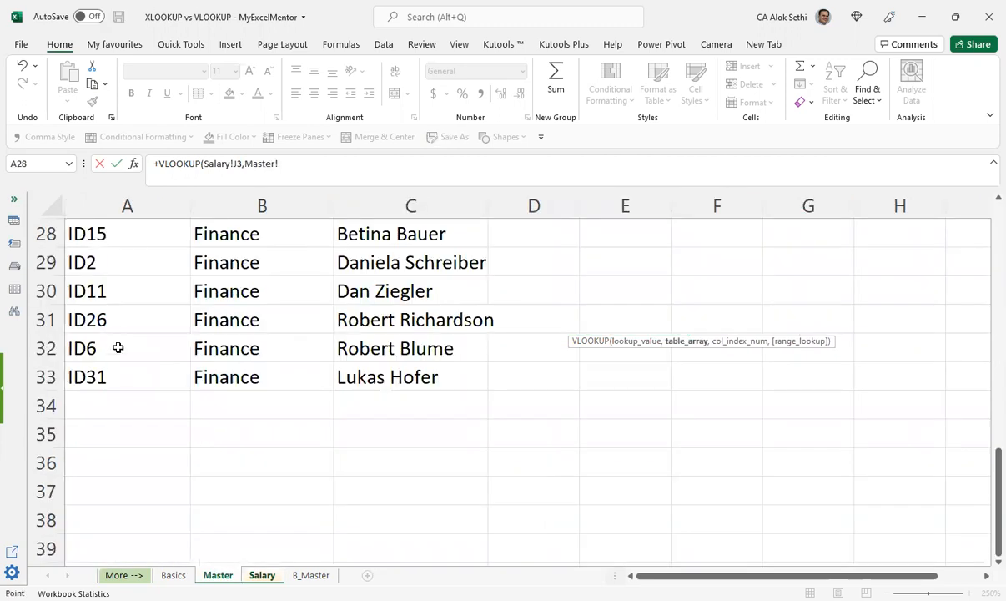
scroll(117, 347, up, 9)
click(147, 264)
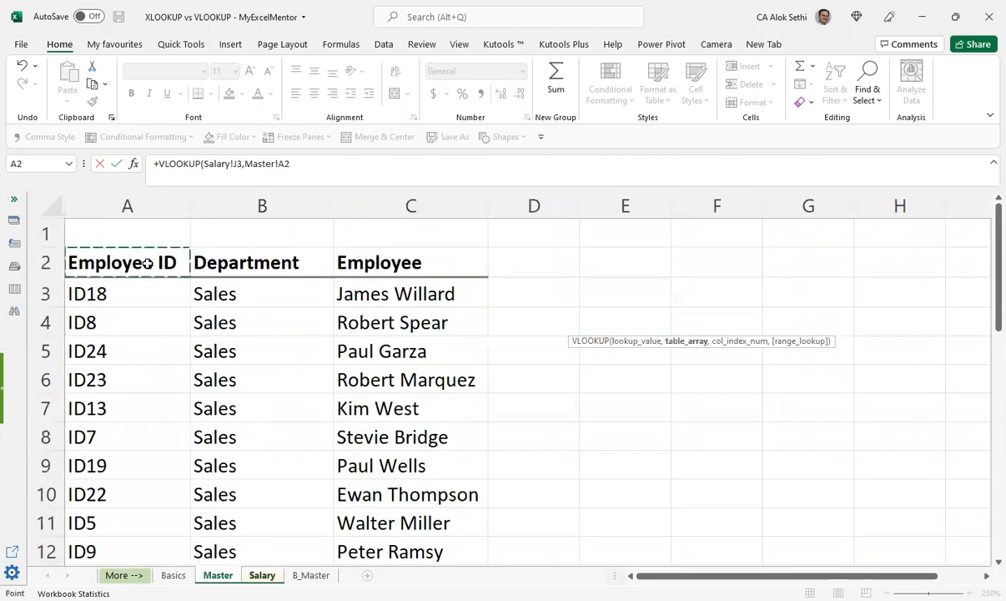
drag(147, 264, 134, 530)
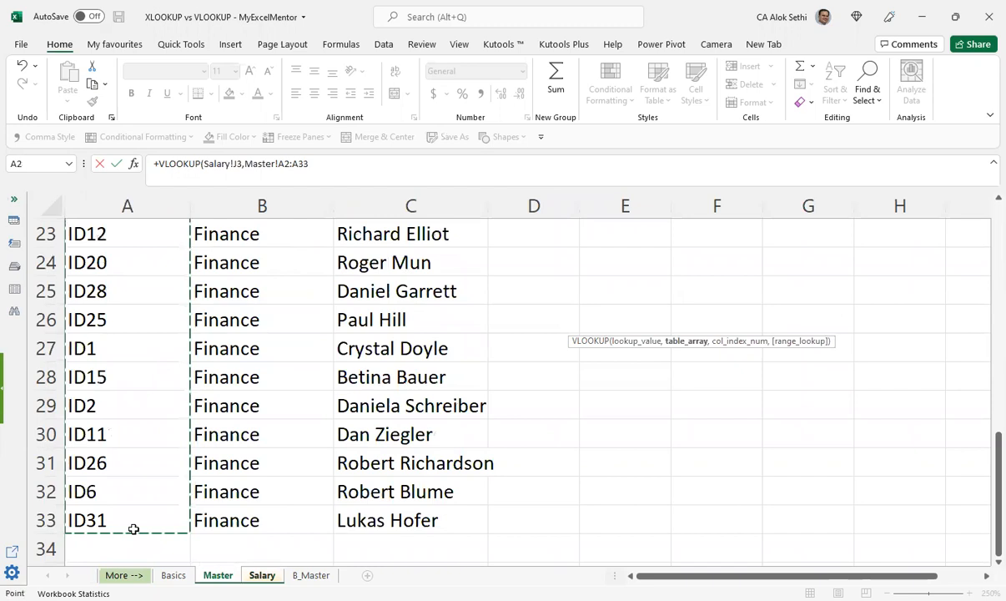
key(shift+Right)
key(shift+Right)
text(,)
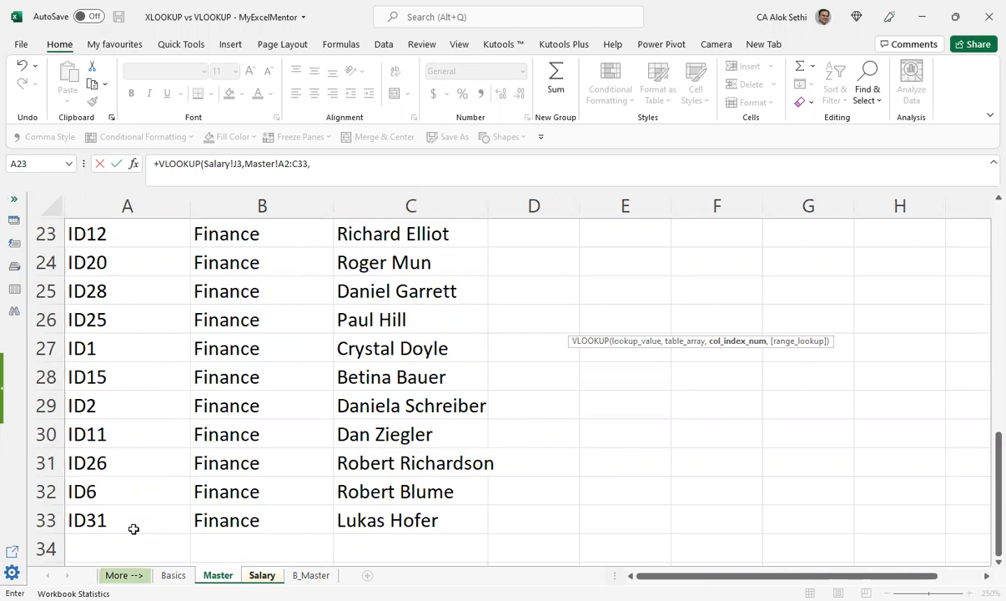
Step: Complete the K3 VLOOKUP with column index 2 and FALSE for an exact match
scroll(134, 528, up, 7)
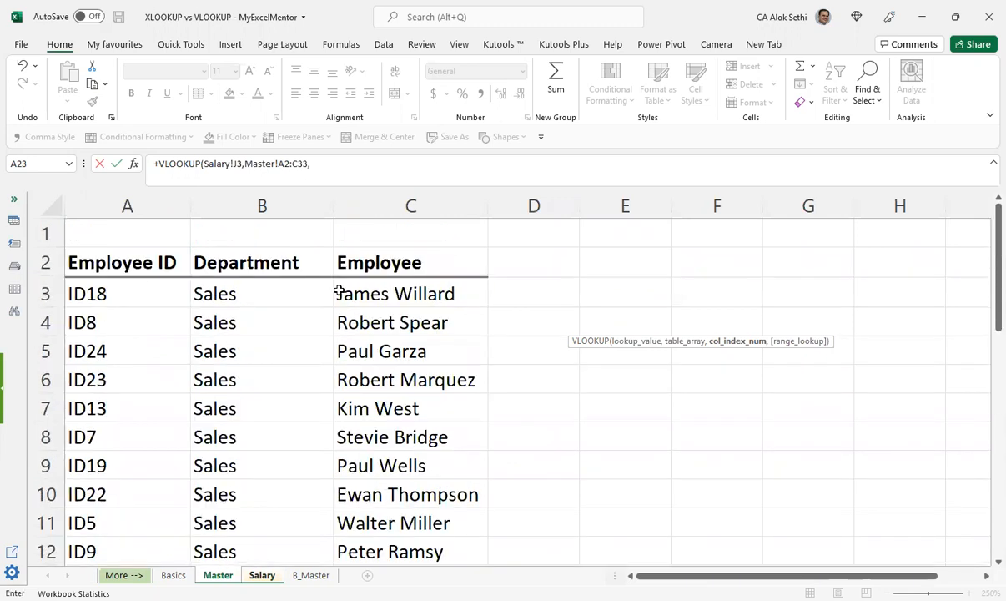
text(2,)
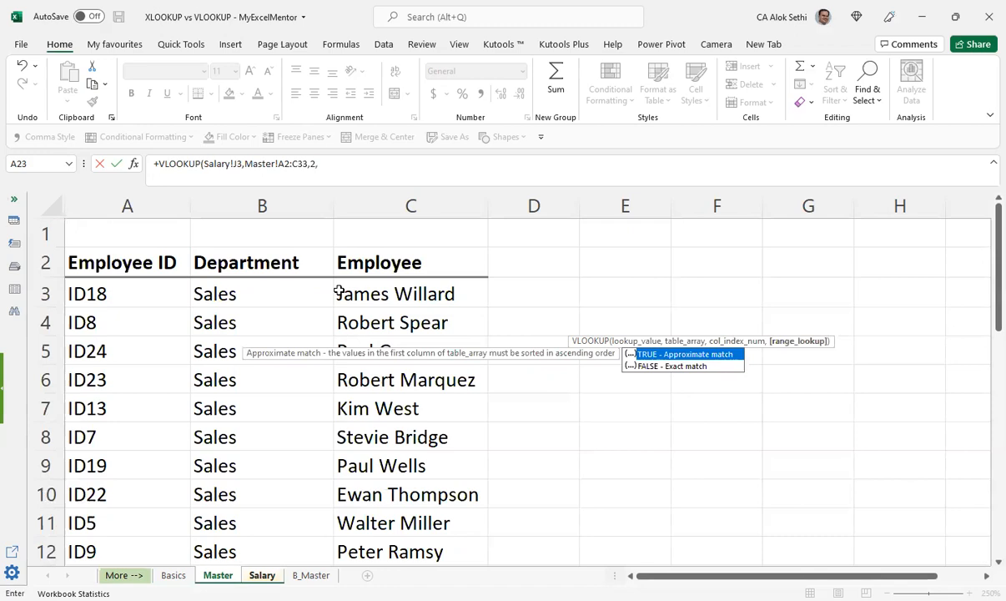
text(FALSE)
key(Return)
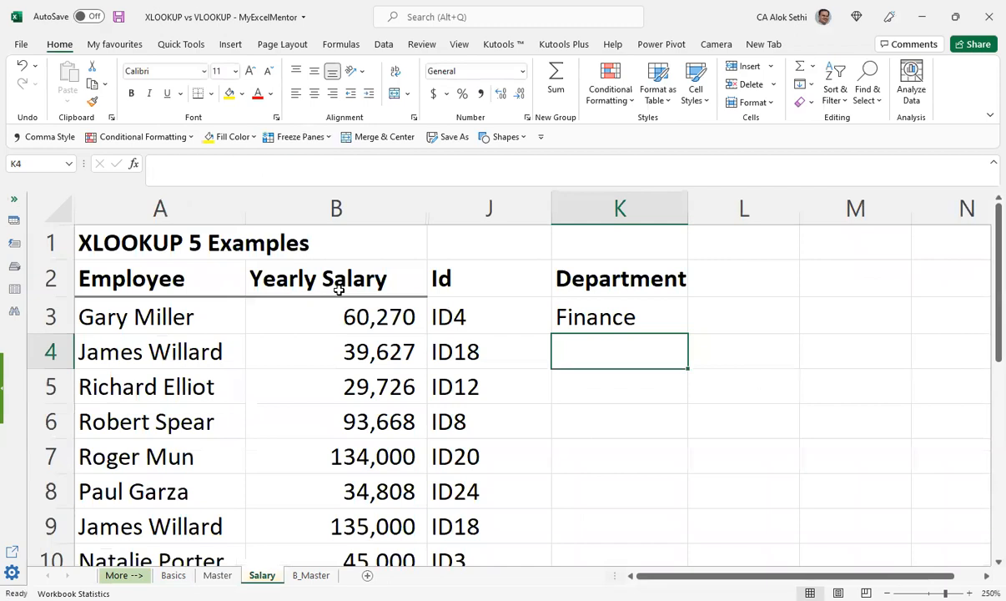
Step: Fill the K3 VLOOKUP formula down Salary's Department column and review the filled rows
click(638, 328)
double_click(687, 337)
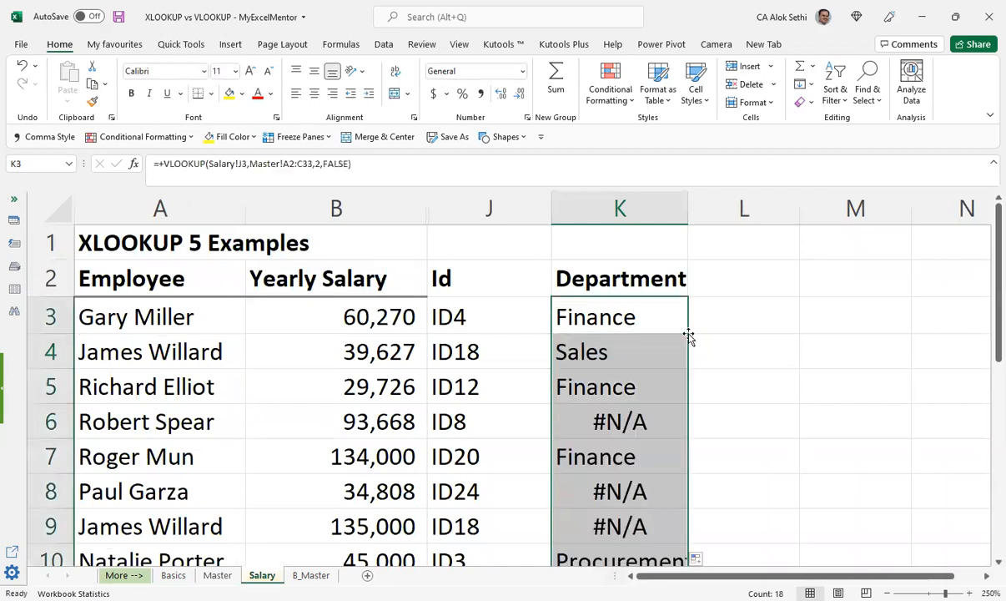
scroll(693, 349, down, 4)
scroll(694, 348, up, 3)
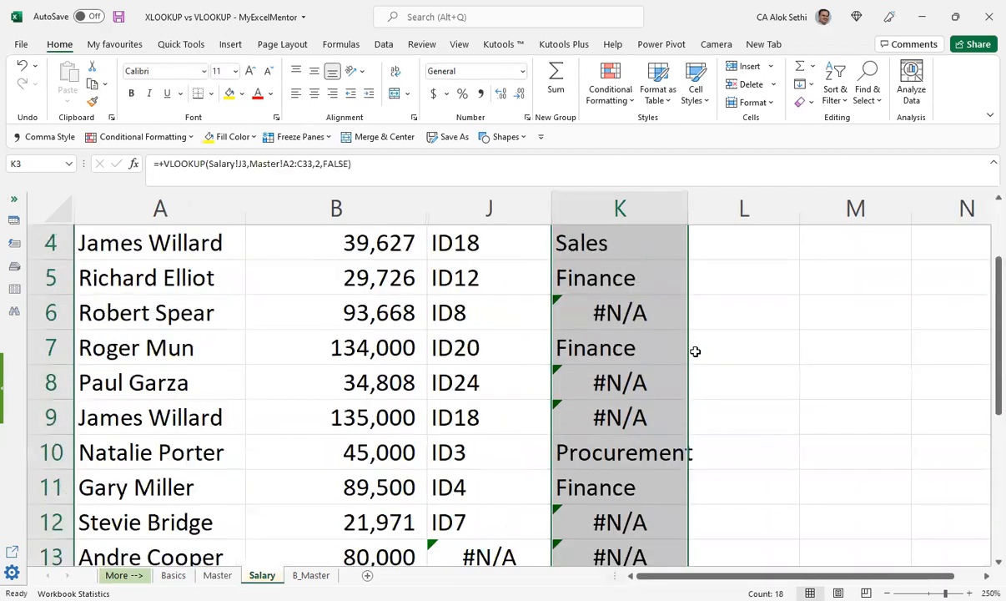
Step: Examine the employee, yearly salary, ID and Department lookup in Salary row 6
click(640, 312)
key(Left)
key(Left)
key(Left)
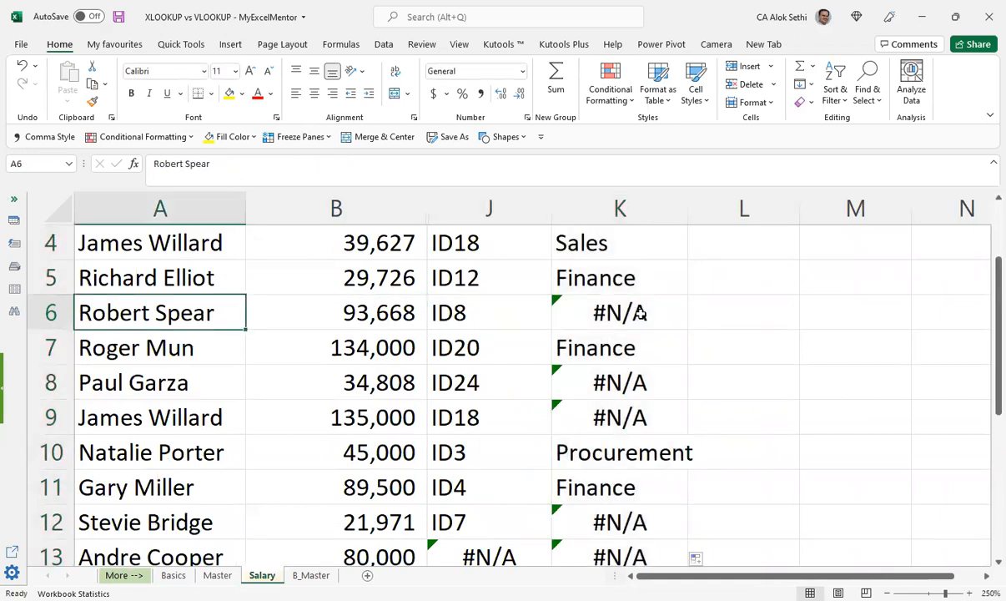
key(Right)
key(Right)
key(Right)
key(Left)
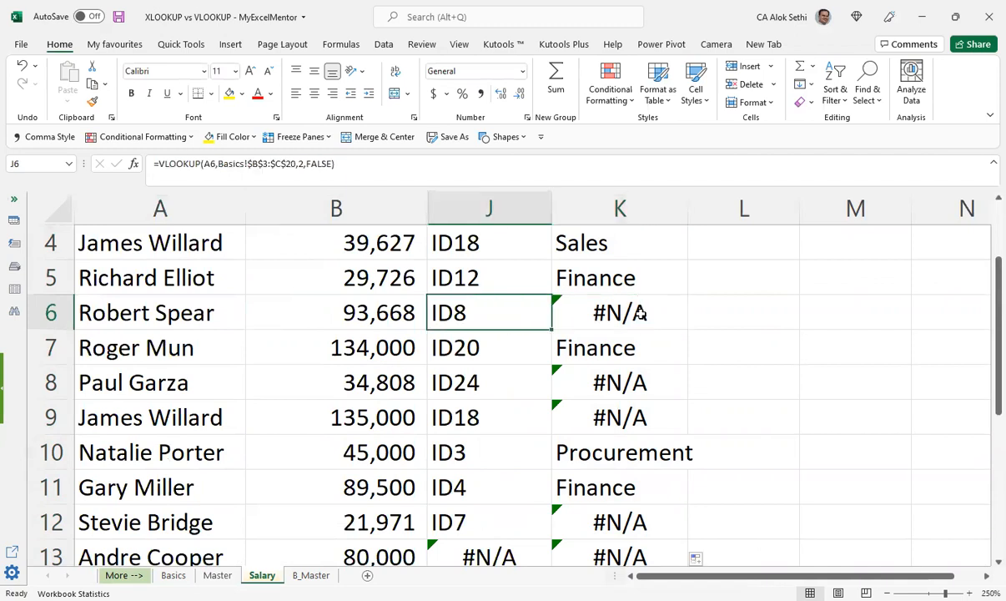
Step: Check the ID, department and employee of the matching record in Master row 4
key(ctrl+Page_Up)
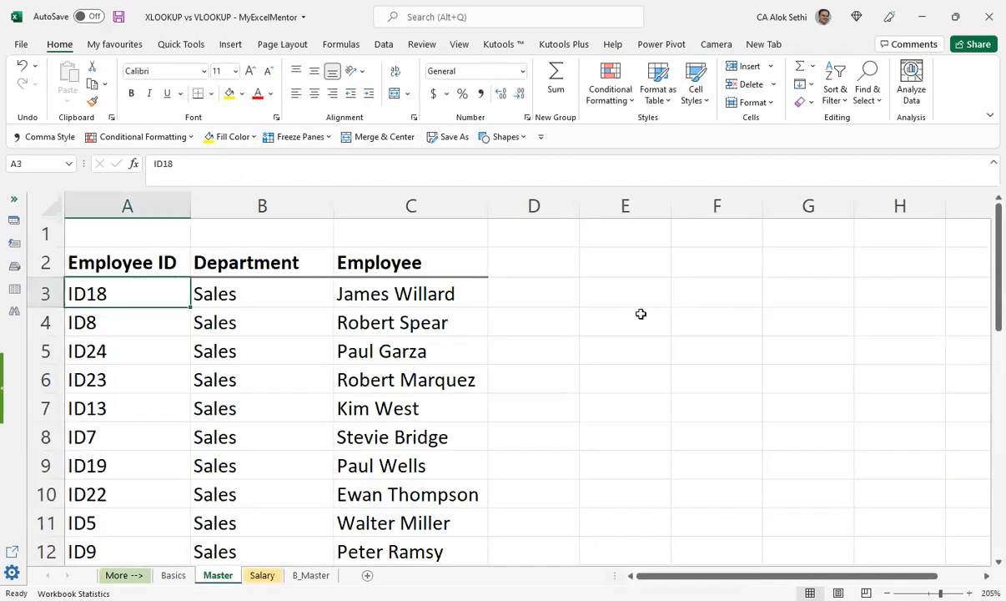
key(Down)
key(Right)
key(Right)
key(Left)
key(Left)
key(Right)
key(Right)
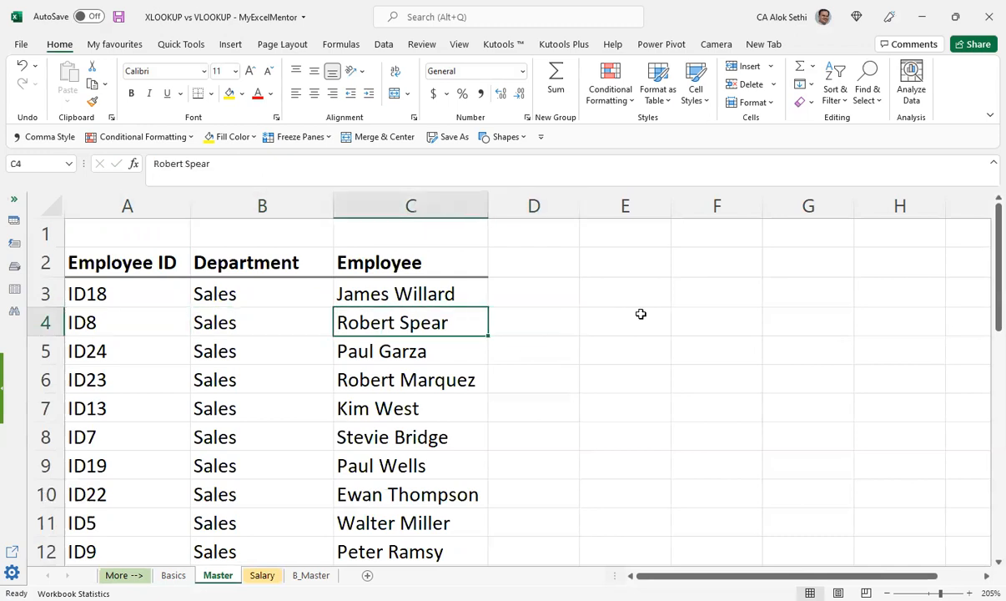
key(Left)
key(Left)
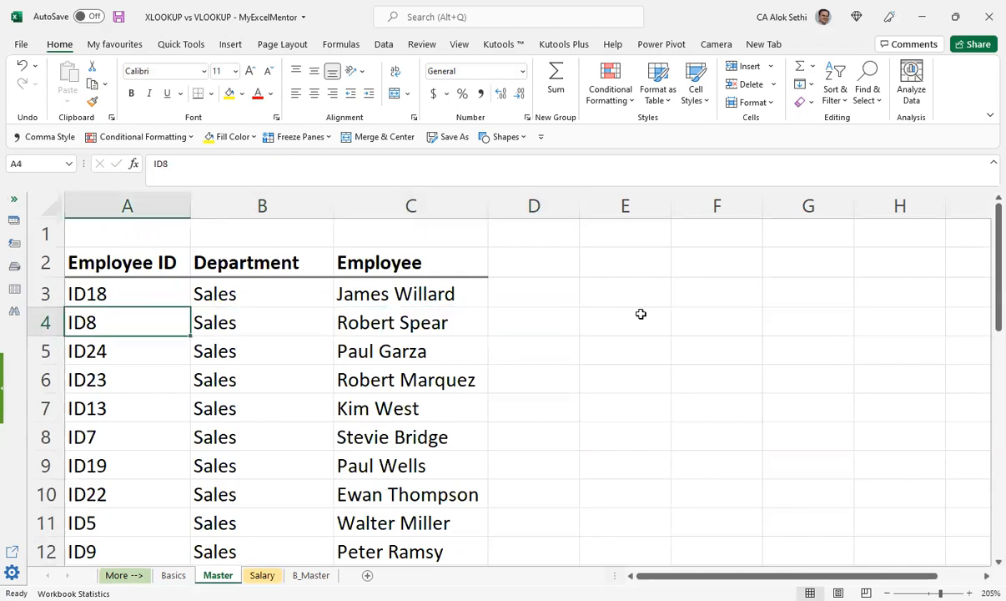
Step: Check the ID in Salary row 8 against the matching record in Master row 5
key(ctrl+Page_Down)
key(Right)
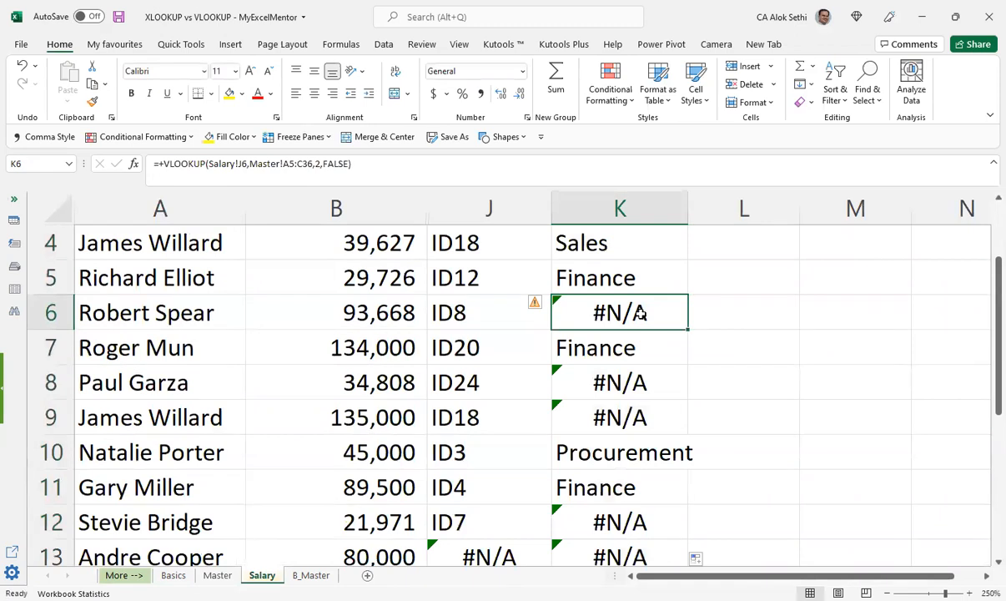
key(Down)
key(Down)
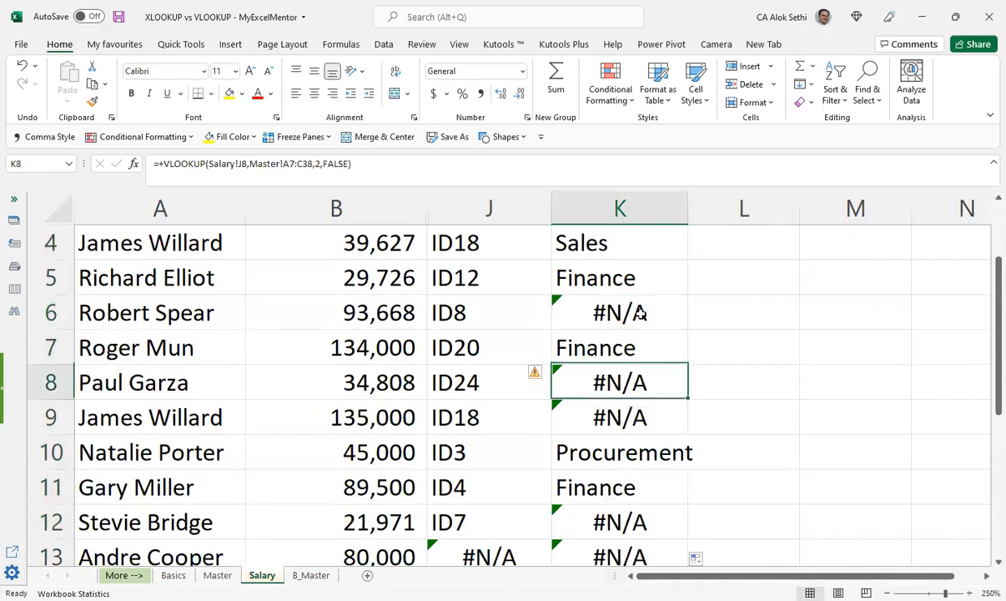
key(Left)
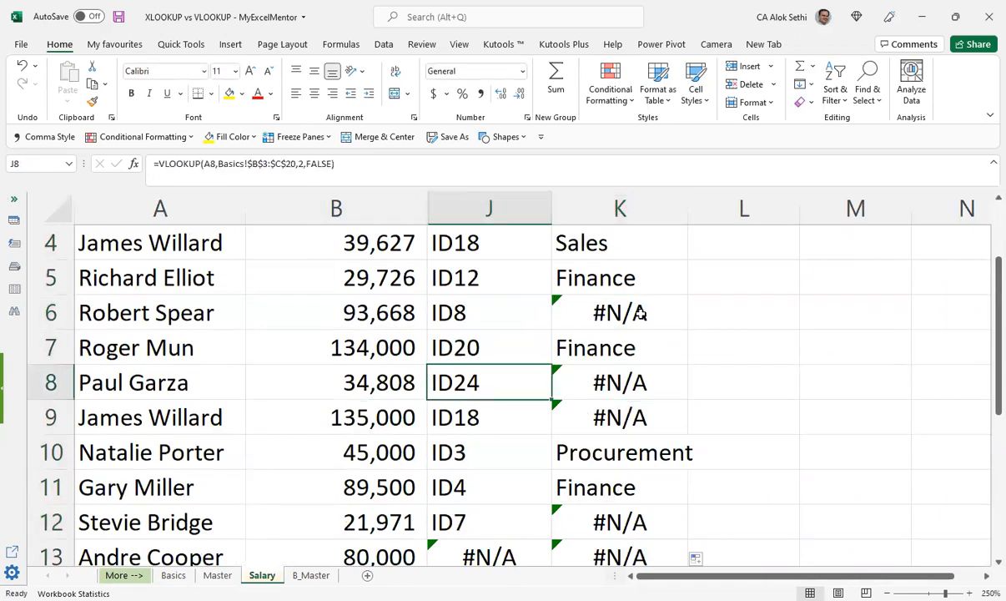
key(ctrl+Page_Up)
key(Down)
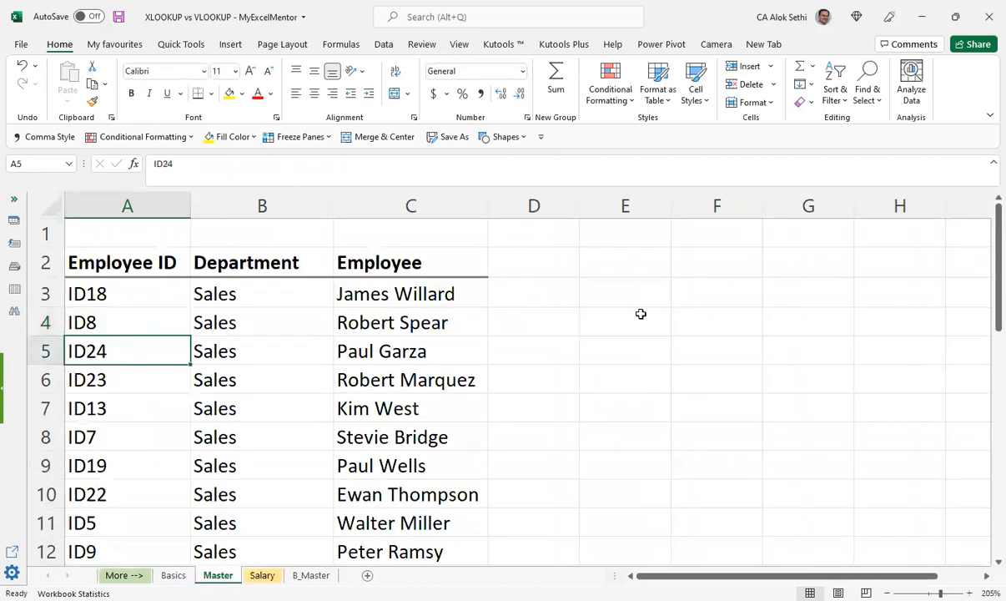
key(Right)
key(Right)
key(Left)
key(Left)
Step: Compare the Master table ranges used by the VLOOKUP formulas in Salary K5 through K9
key(ctrl+Page_Down)
key(Up)
key(Up)
key(Right)
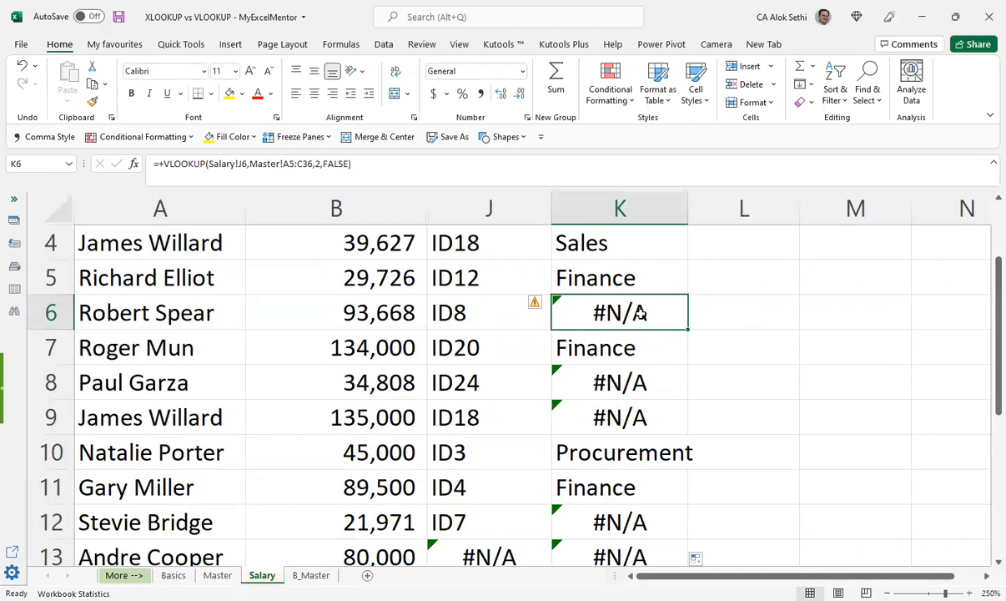
key(F2)
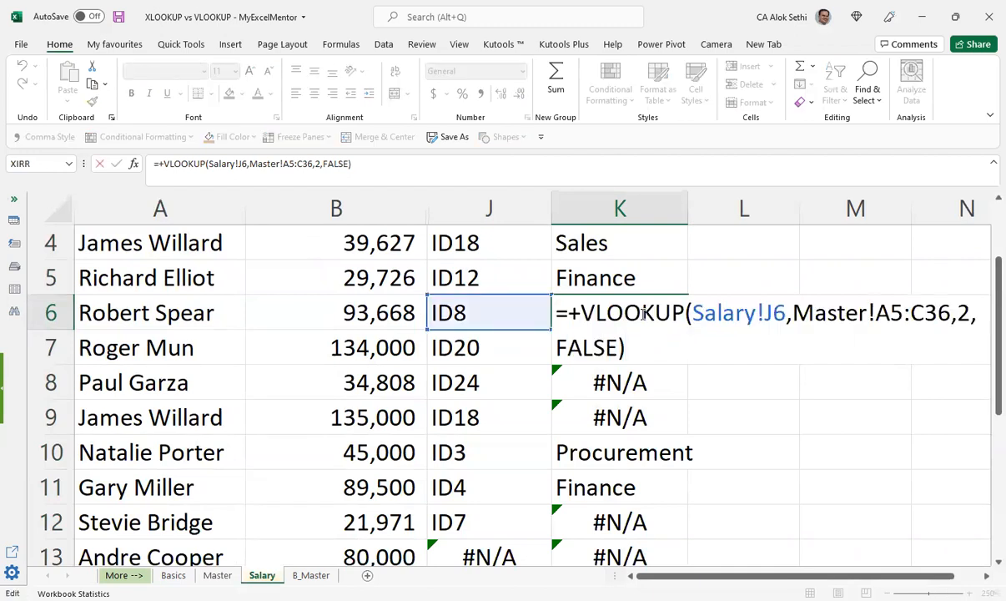
key(Escape)
key(Up)
key(F2)
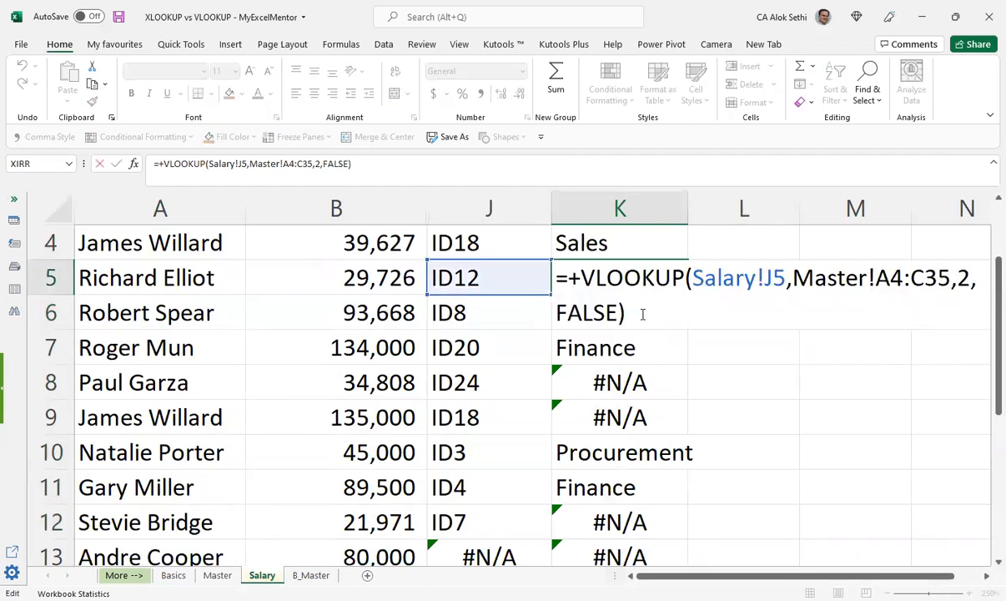
key(Escape)
key(Down)
key(F2)
key(Escape)
key(Down)
key(F2)
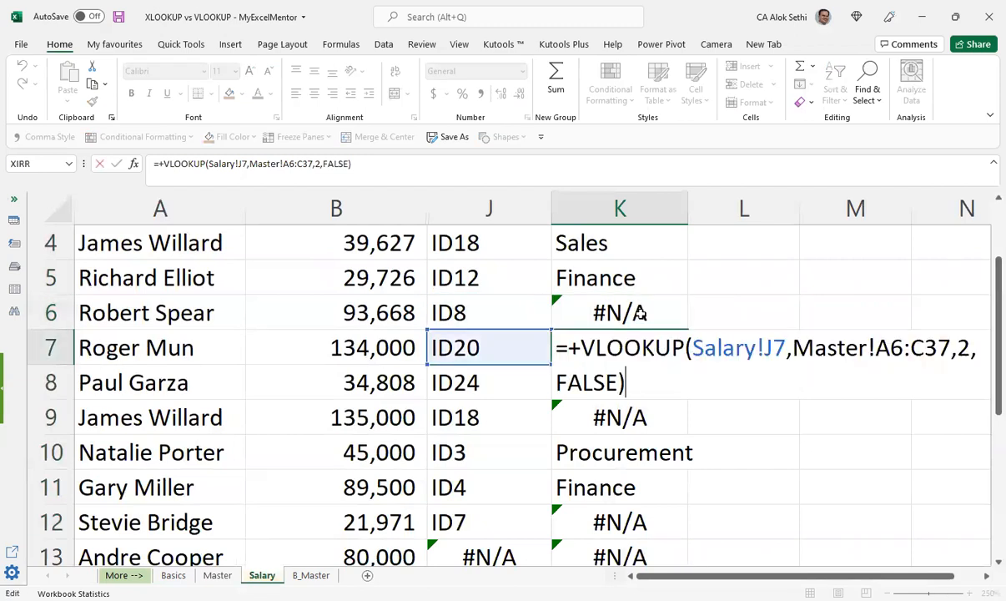
key(Escape)
key(Down)
key(F2)
key(Escape)
key(Down)
key(F2)
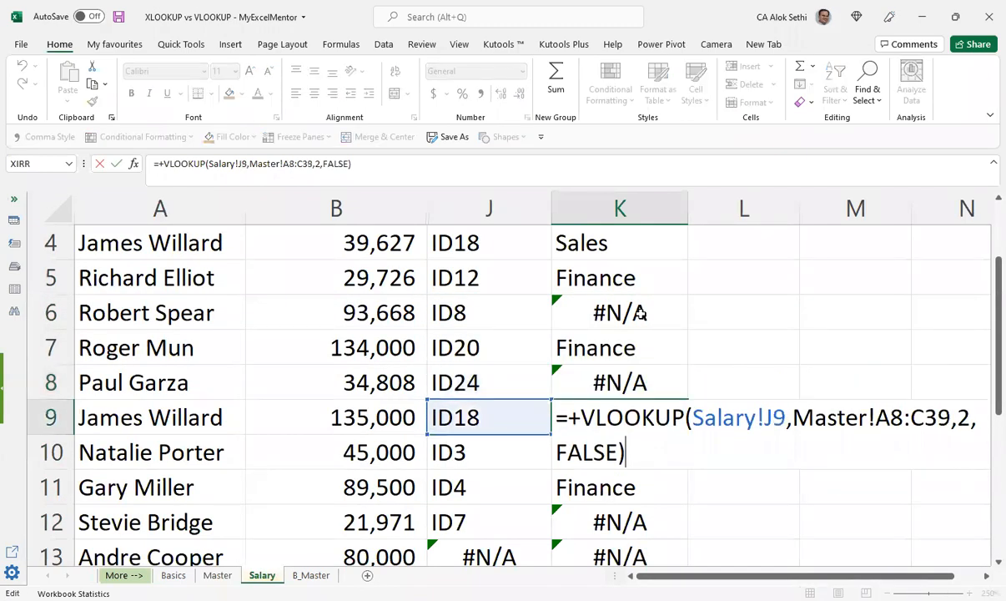
key(Escape)
key(Up)
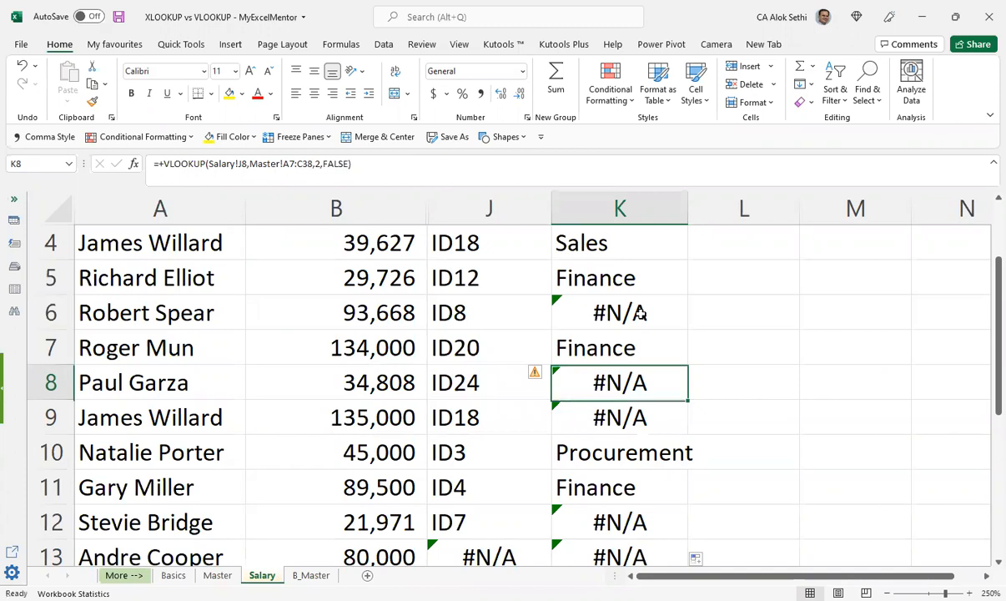
Step: Inspect the VLOOKUP formula in Salary K6 again, comparing its Master range with the one in K5
click(642, 313)
key(F2)
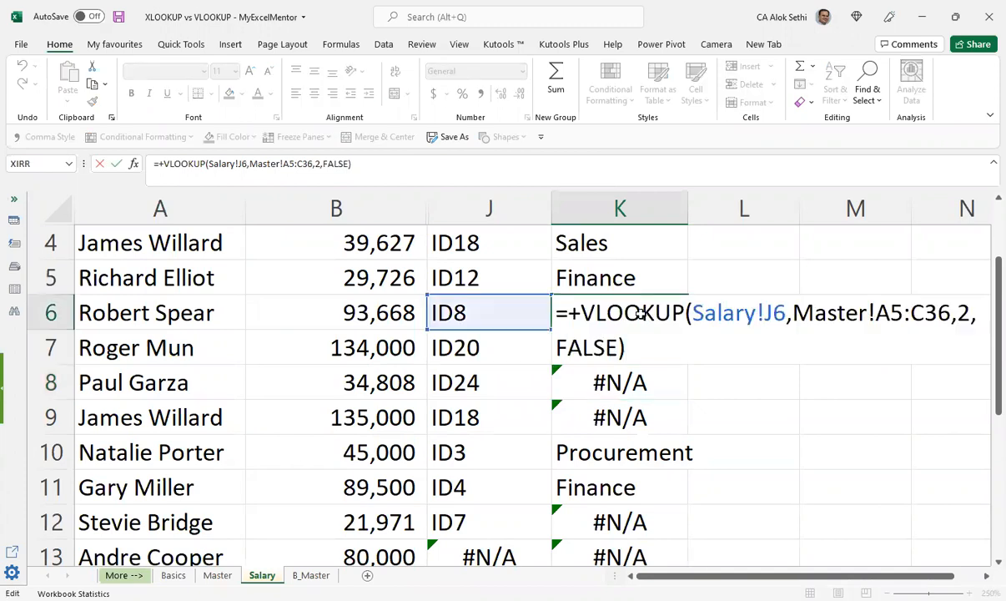
key(Escape)
key(Up)
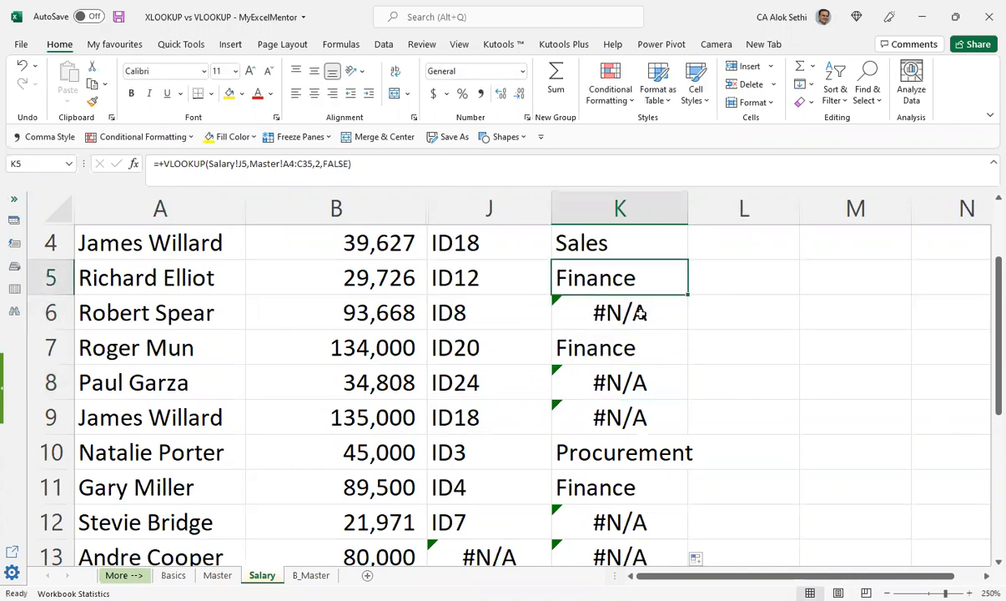
key(Down)
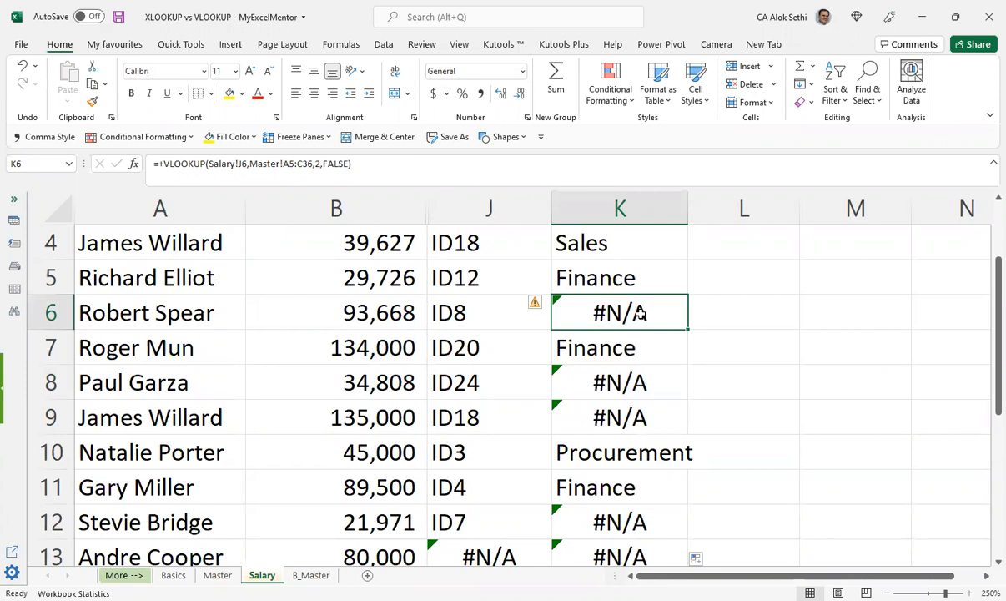
key(F2)
key(Escape)
key(F2)
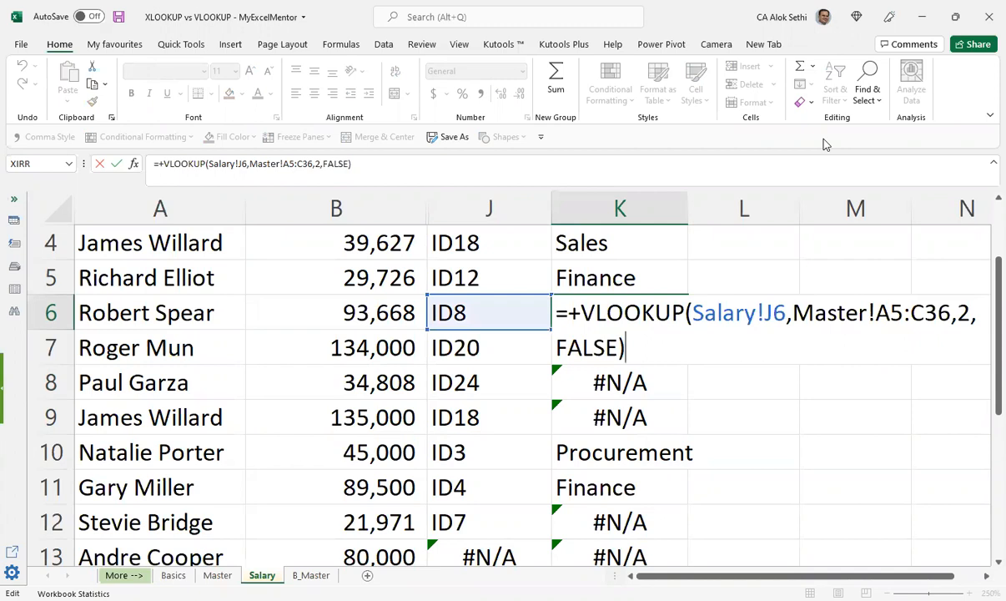
key(Escape)
Step: Make the Master table range in Salary K5's VLOOKUP absolute, as $A$4:$C$35
key(Up)
key(F2)
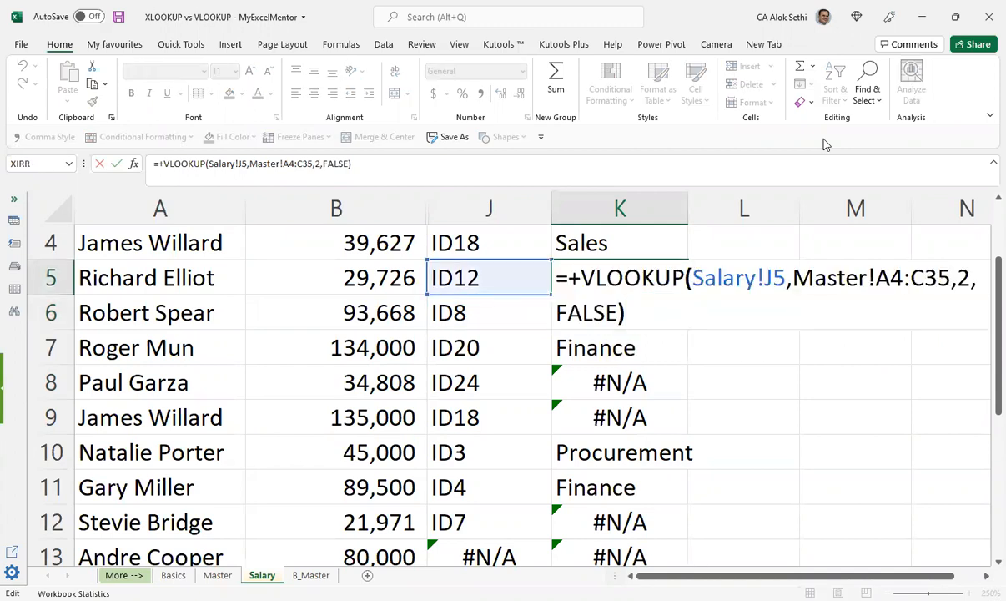
key(Left)
key(Left)
key(Left)
key(Left)
key(Left)
key(Left)
key(Left)
key(Left)
key(Left)
key(Left)
key(Left)
key(Left)
key(Left)
key(Left)
key(Left)
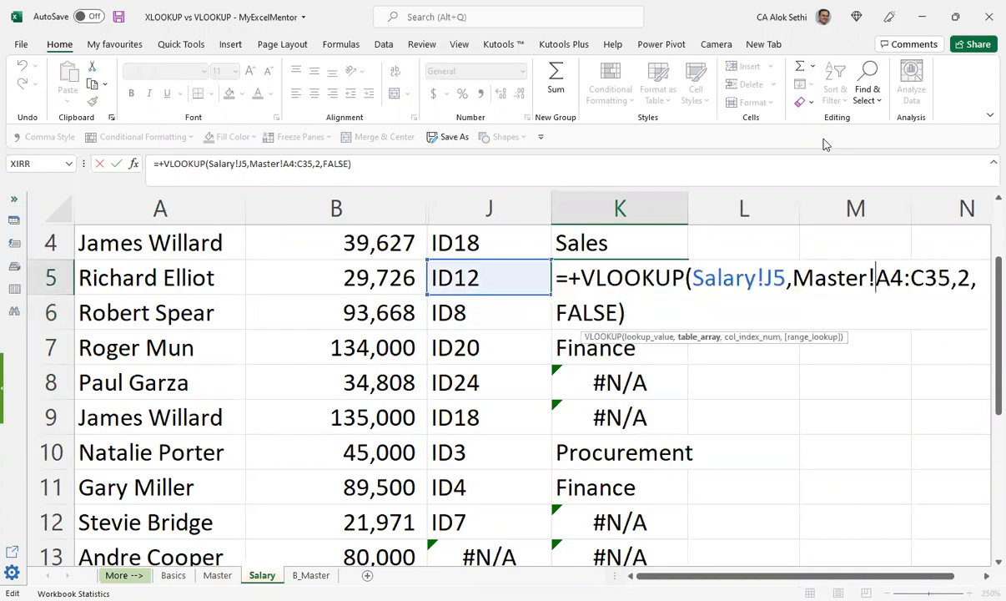
key(shift+Right)
key(shift+Right)
key(shift+Right)
key(shift+Right)
key(shift+Right)
key(shift+Right)
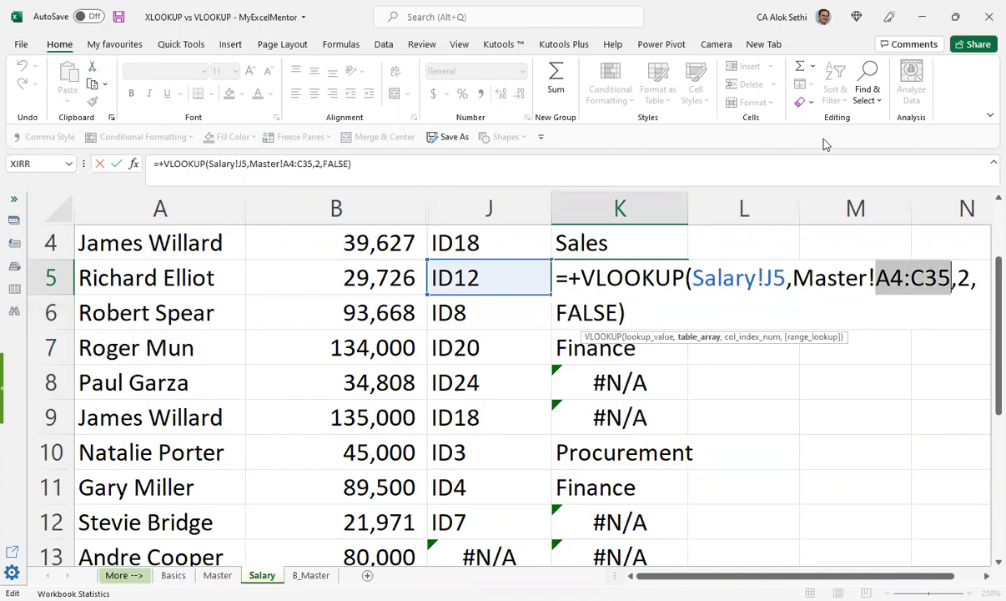
key(F4)
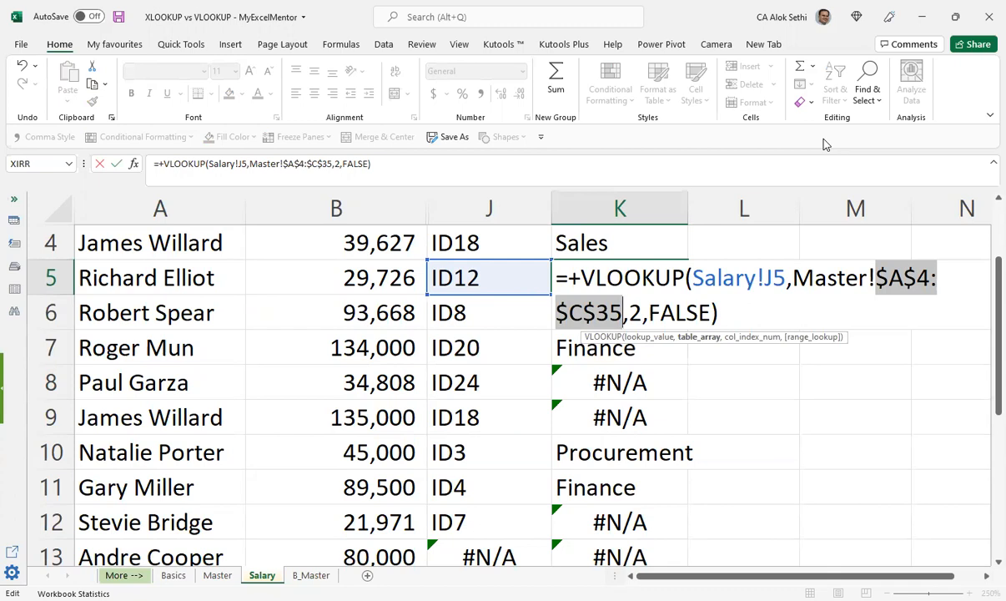
key(ctrl+Return)
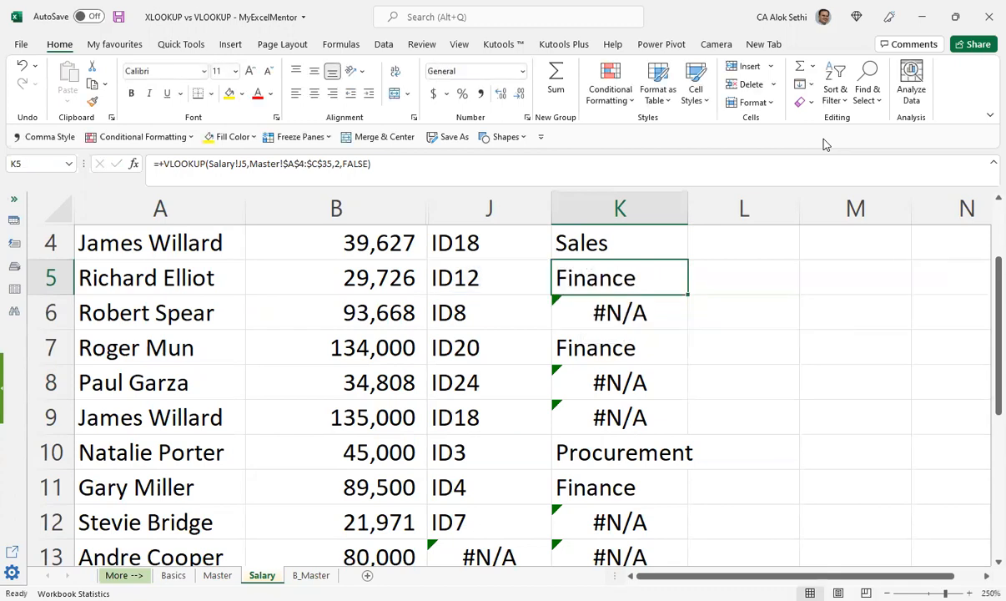
Step: Fill the VLOOKUP with the absolute Master range down column K from Salary K5
double_click(687, 295)
click(713, 304)
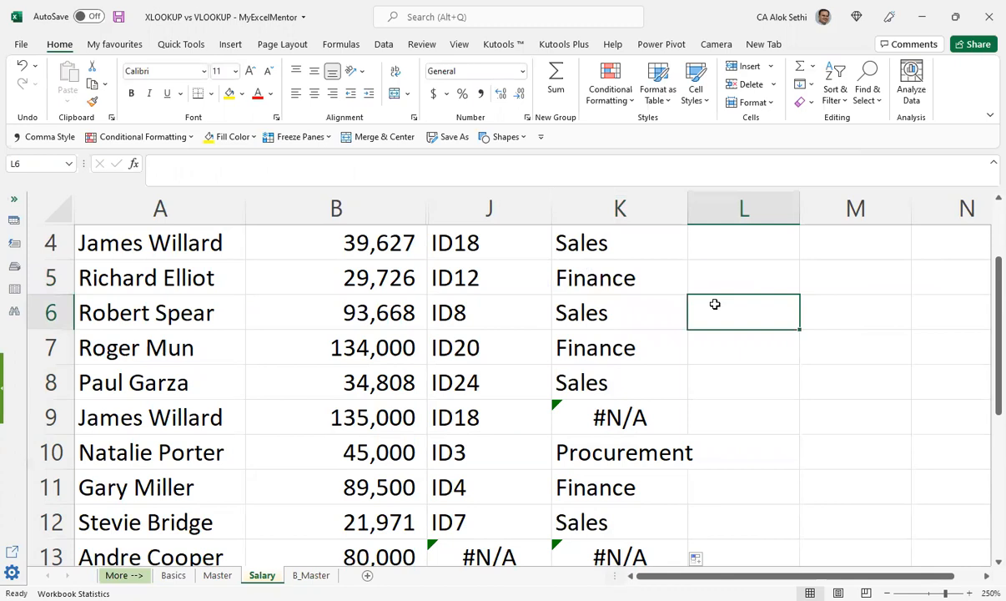
Step: Check the ID in Salary J9 against the matching record in the Master sheet
key(Down)
key(Down)
key(Down)
key(Left)
key(Left)
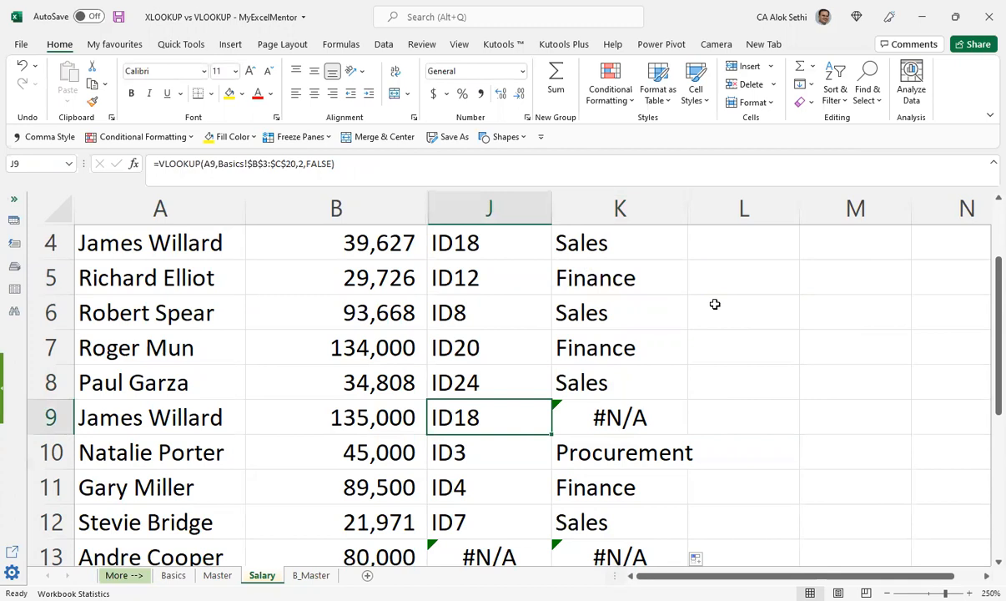
key(ctrl+Page_Up)
key(Up)
key(Up)
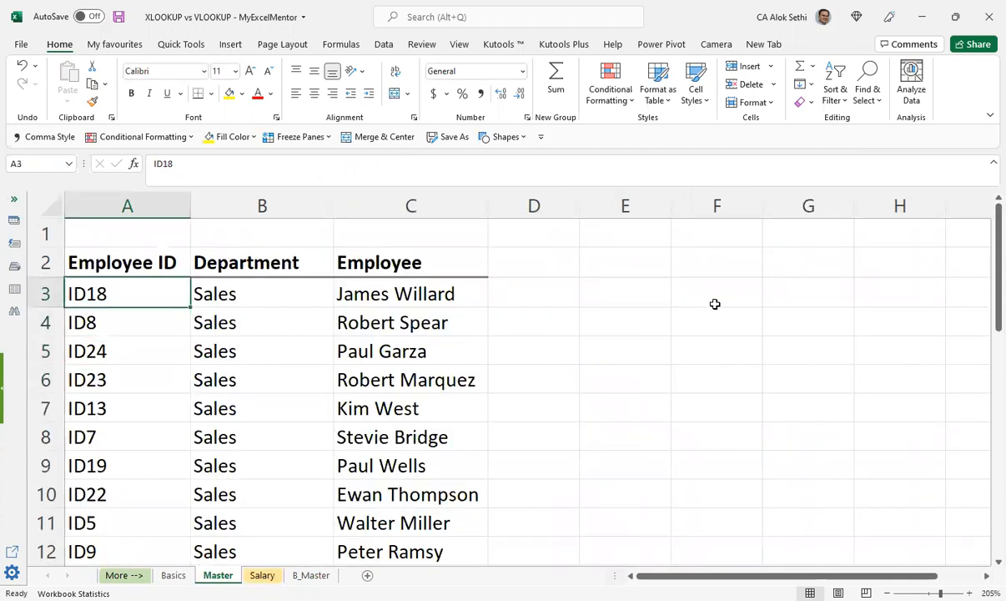
Step: Compare the repeated ID in Salary rows 4 and 9 along with their department lookup results
key(ctrl+Page_Down)
key(Up)
key(Up)
key(Up)
key(Up)
key(Up)
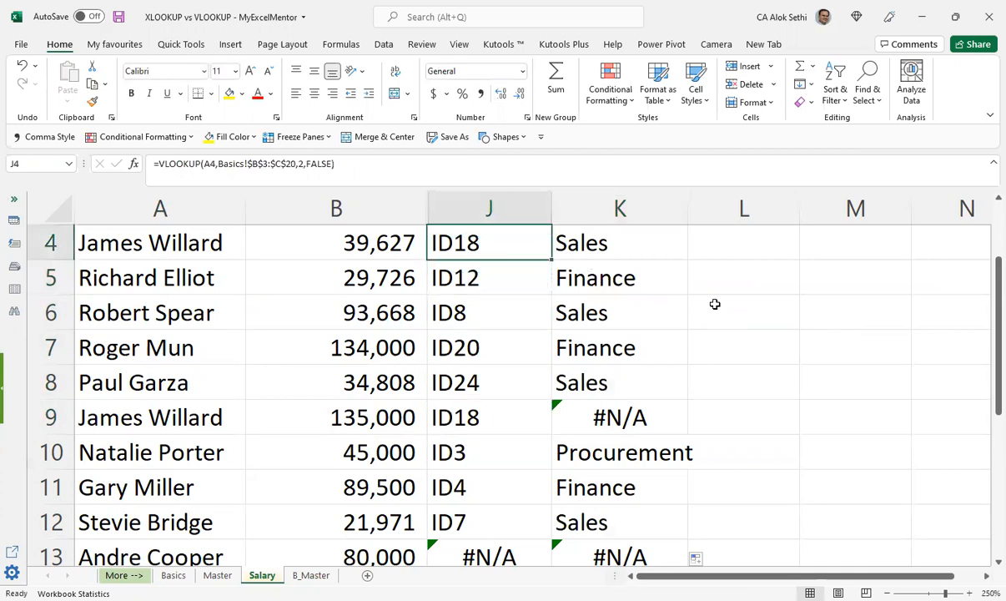
key(Down)
key(Down)
key(Down)
key(Down)
key(Down)
key(Down)
key(Up)
key(Up)
key(Up)
key(Up)
key(Up)
key(Up)
key(Down)
key(Down)
key(Down)
key(Down)
key(Down)
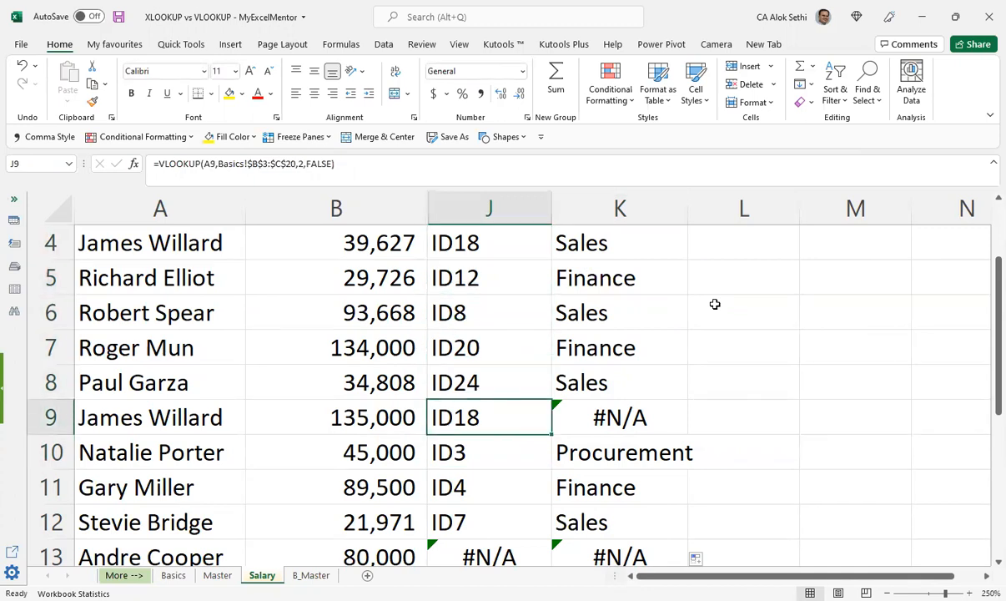
Step: Change the range_lookup argument of the VLOOKUP in Salary K9 to TRUE for an approximate match
key(Right)
key(F2)
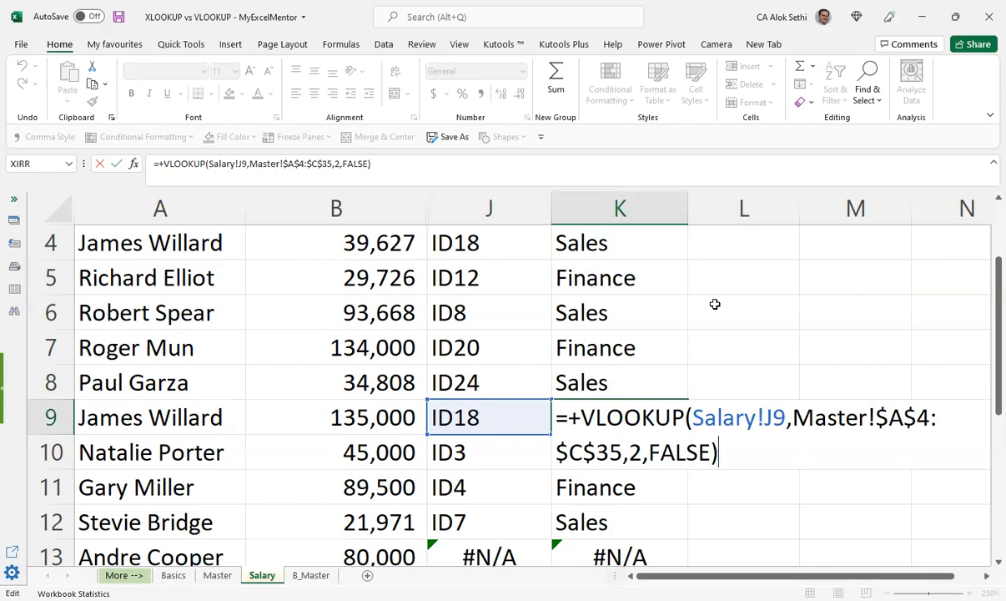
key(Left)
key(BackSpace)
key(BackSpace)
key(BackSpace)
key(BackSpace)
key(BackSpace)
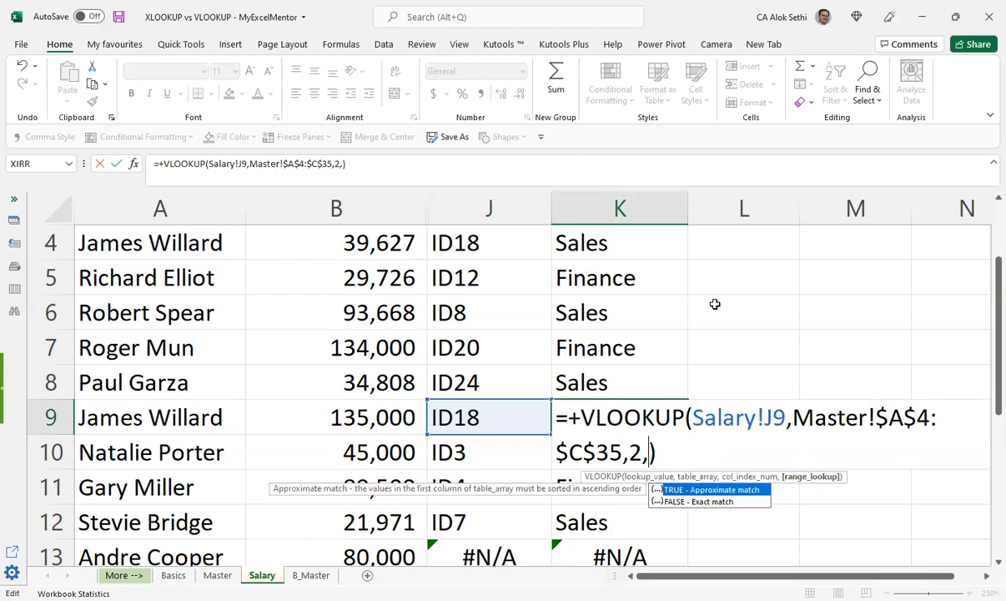
text(TURE)
key(BackSpace)
key(BackSpace)
key(BackSpace)
text(RUE)
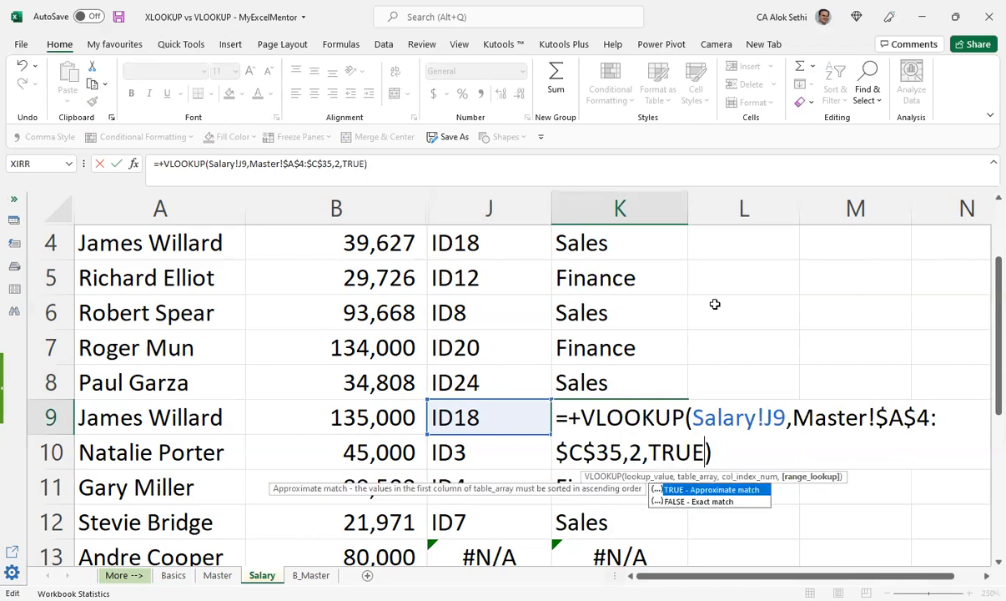
key(Return)
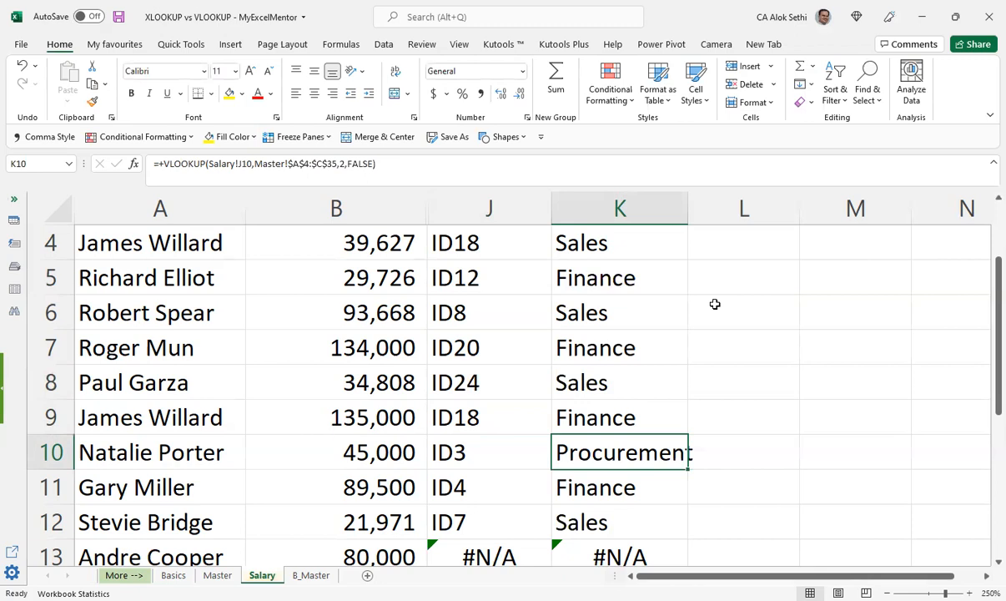
Step: Inspect the approximate-match VLOOKUP in Salary K9 and compare it with the IDs and formulas in the surrounding rows
key(Up)
key(F2)
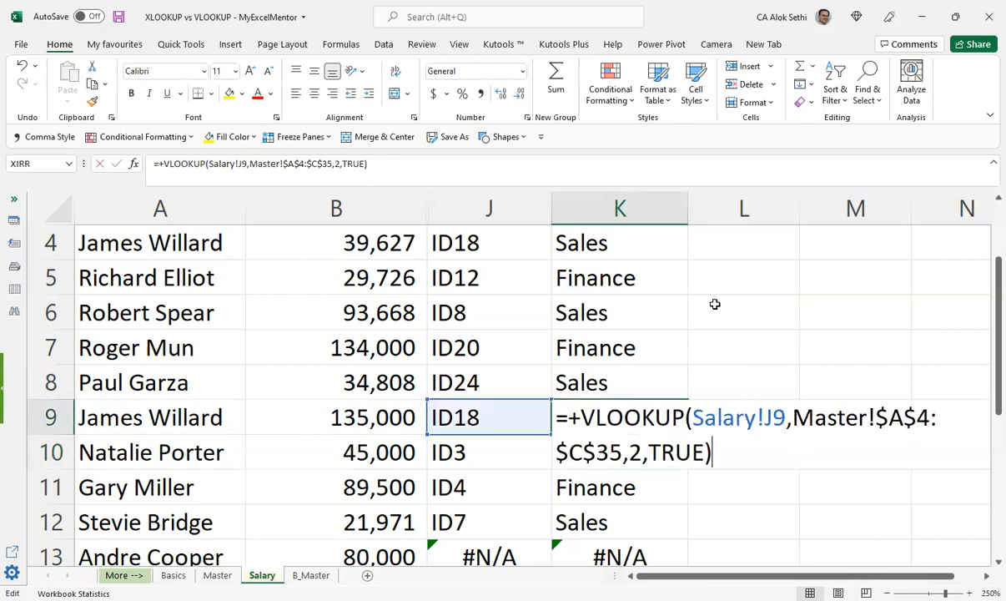
key(Escape)
key(Up)
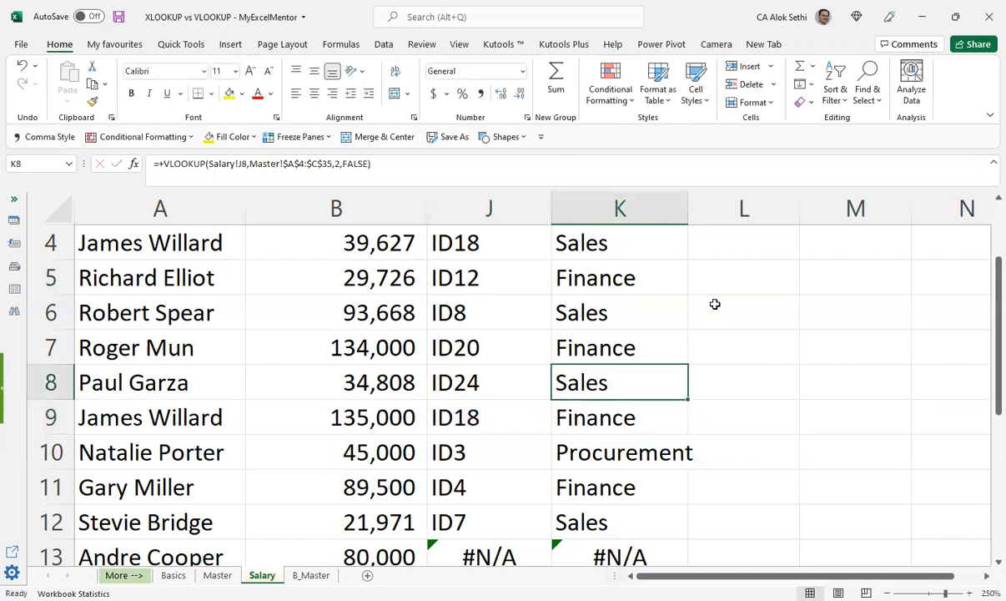
key(Left)
key(Up)
key(Up)
key(Up)
key(Up)
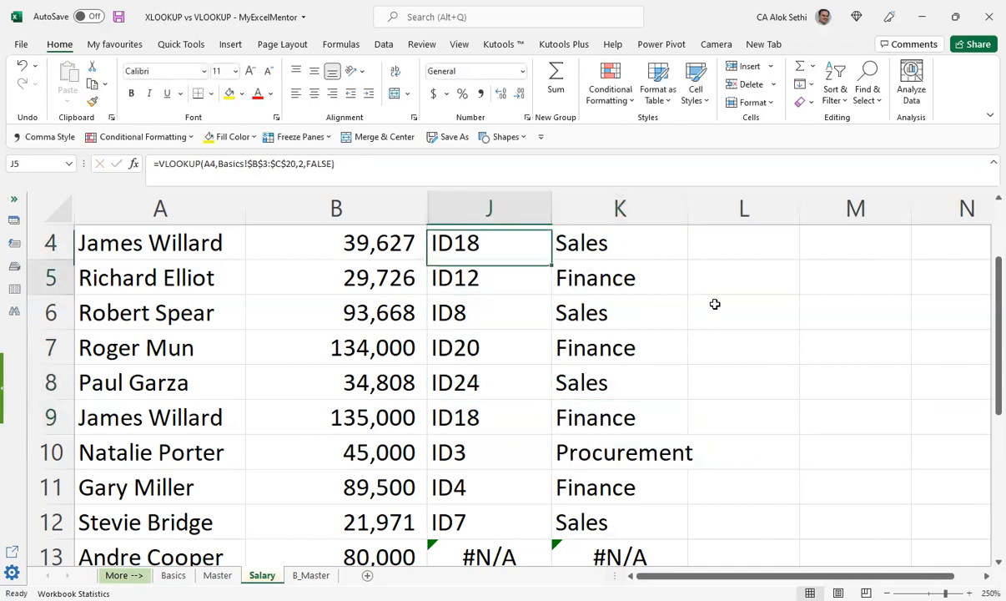
key(Down)
key(Down)
key(Down)
key(Down)
key(Down)
key(Down)
key(Right)
key(Up)
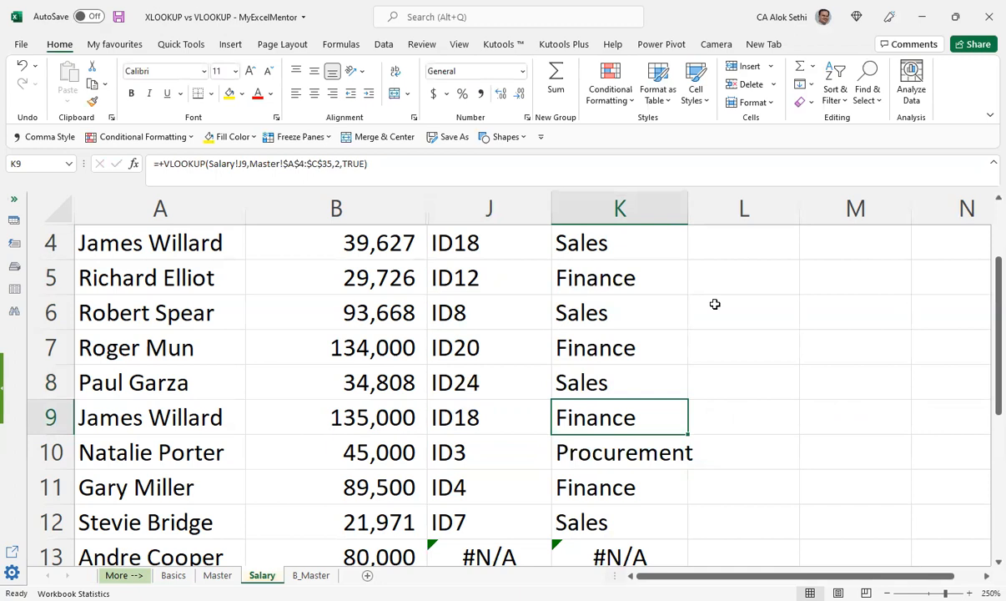
key(F2)
key(Escape)
key(Down)
key(Down)
key(Down)
key(Down)
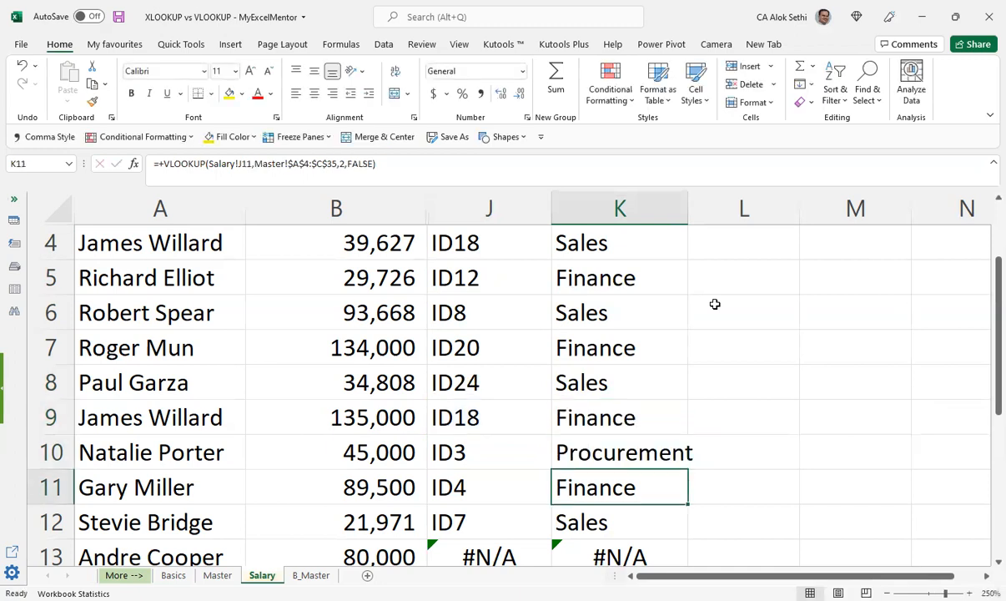
Step: Examine the ID and department lookups in Salary from row 12 downward, and return to the header row
key(Down)
key(Left)
key(Left)
key(Left)
key(Up)
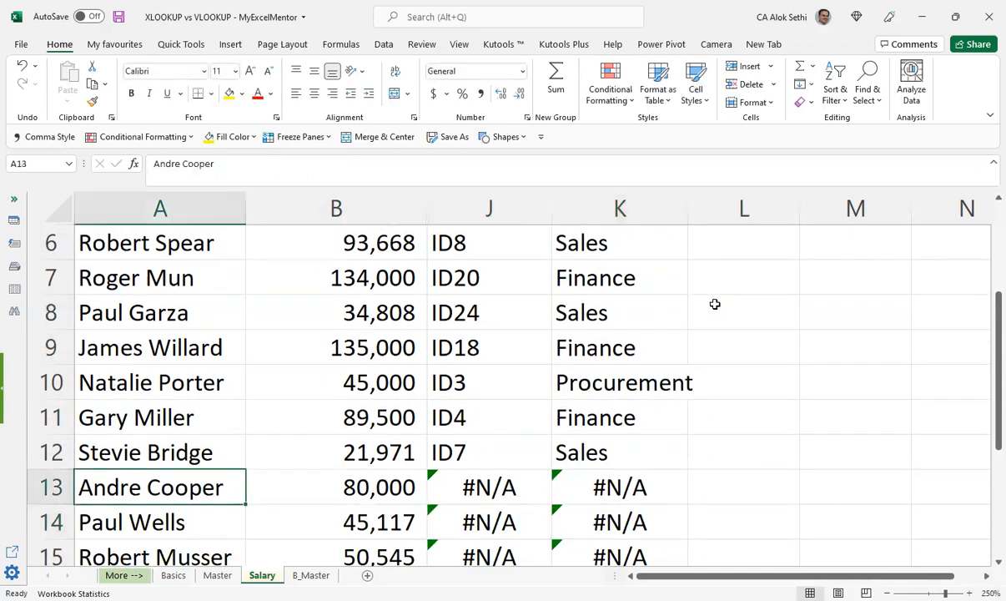
key(Right)
key(Right)
key(Down)
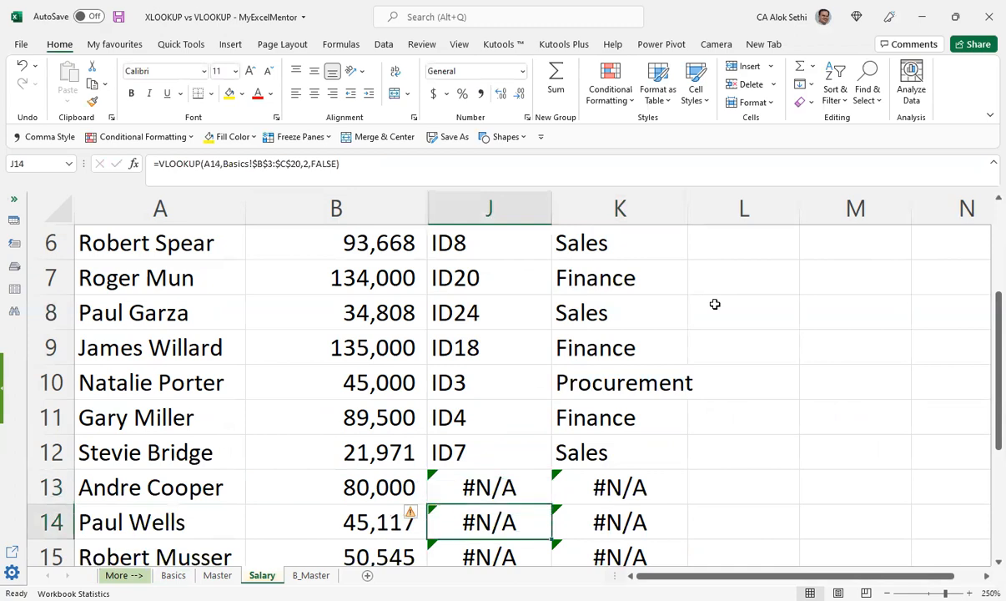
key(Down)
key(Down)
key(Down)
key(Down)
key(Down)
key(Down)
key(Down)
key(Down)
key(Down)
key(Down)
key(Down)
key(Down)
key(Down)
key(Down)
key(Up)
key(Up)
key(Up)
key(Up)
key(Up)
key(Up)
key(Up)
key(Up)
key(Up)
key(Up)
key(Up)
key(Up)
key(Up)
key(Up)
key(Up)
key(Up)
key(Up)
key(Up)
key(Up)
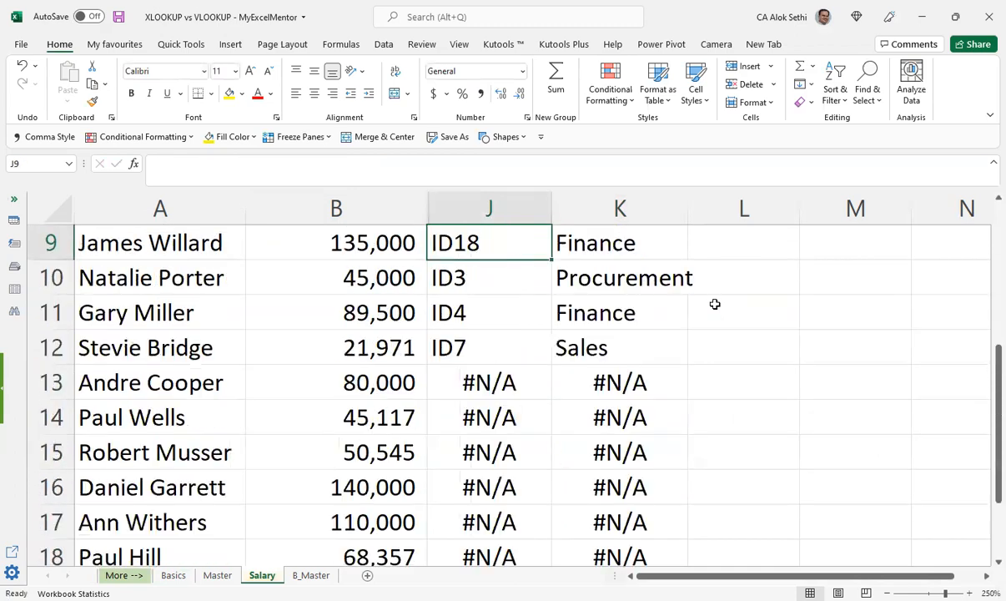
key(Up)
key(Up)
key(Up)
key(Up)
key(Up)
key(Up)
key(Up)
key(Up)
key(Down)
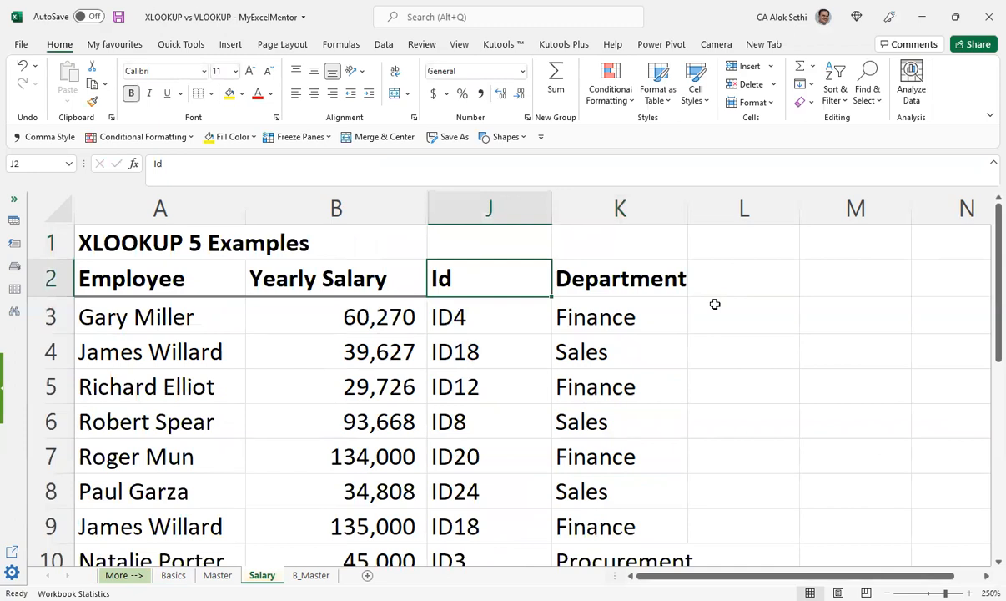
Step: Review the layouts of the Master, Salary and B_Master sheets, and return to the Salary sheet
key(ctrl+Page_Up)
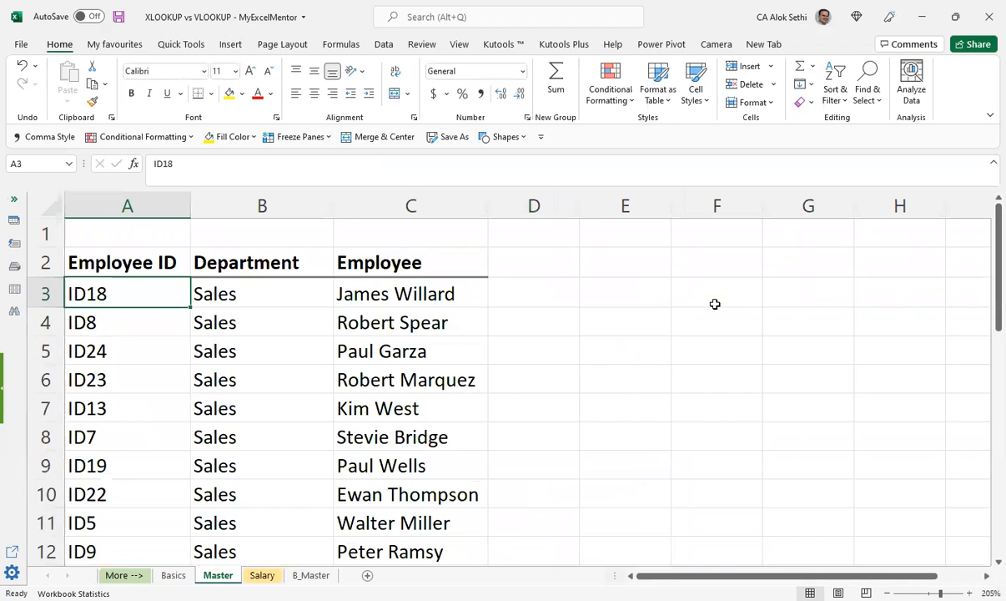
key(Right)
key(Right)
key(Right)
key(Right)
key(Right)
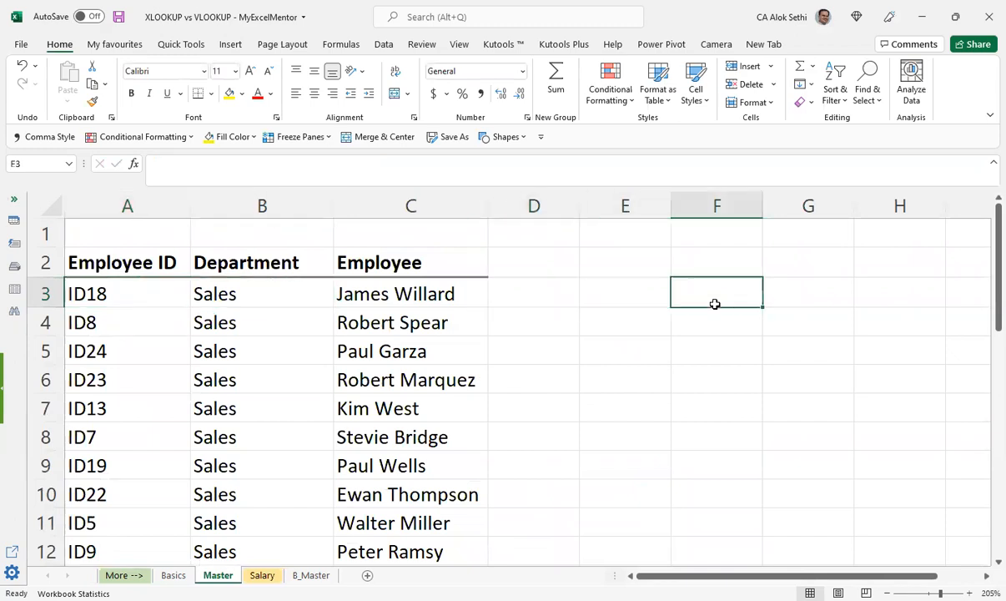
key(ctrl+Page_Down)
key(Right)
key(Right)
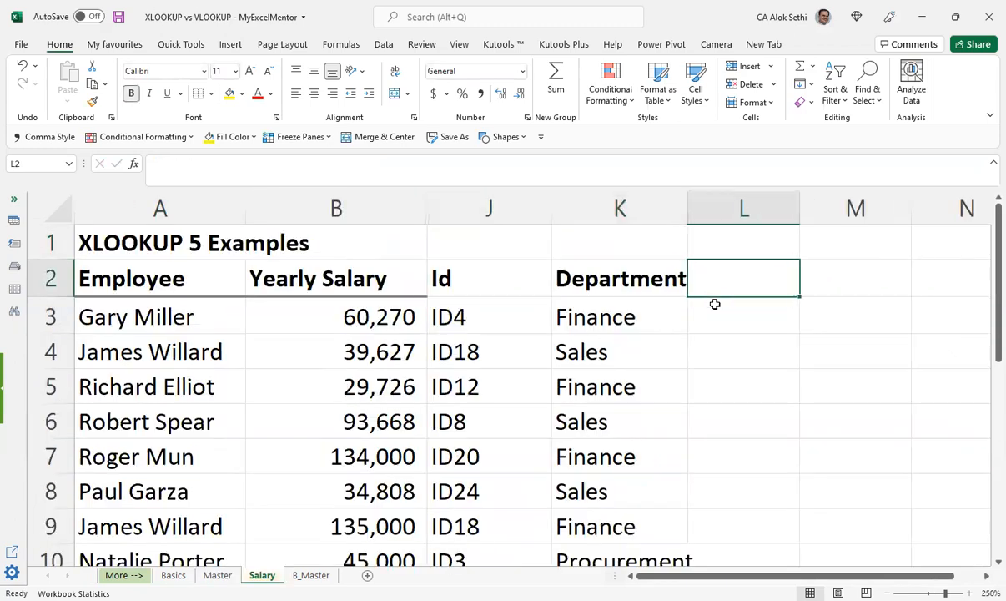
key(ctrl+Page_Down)
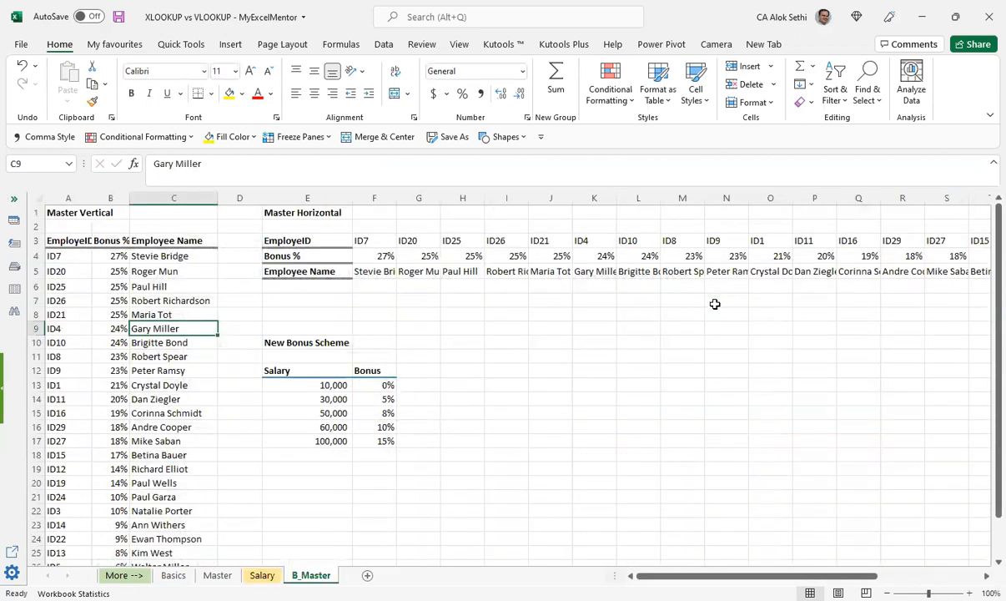
key(ctrl+Page_Up)
key(ctrl+Page_Up)
key(ctrl+Page_Up)
key(ctrl+Page_Down)
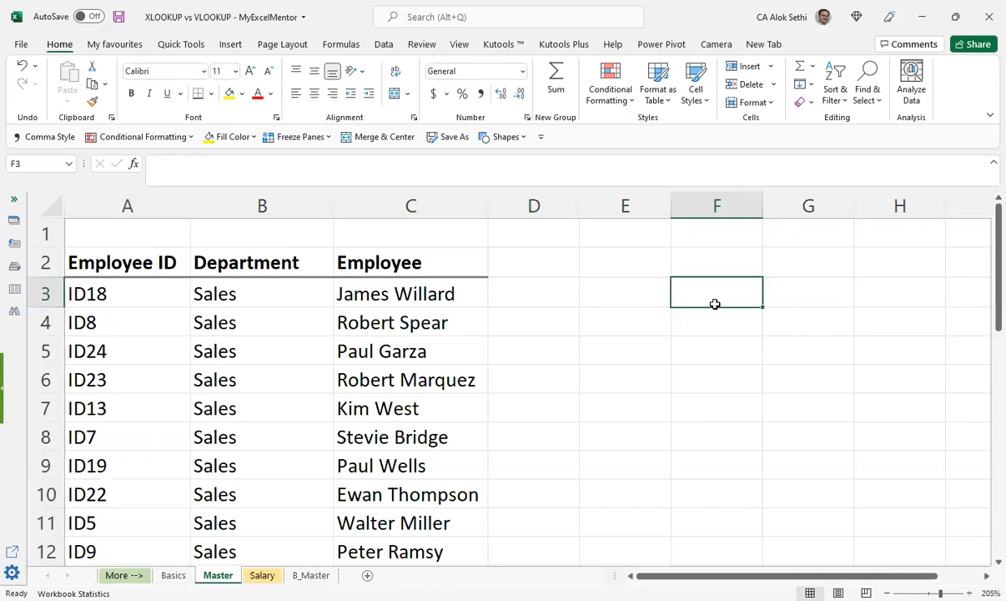
key(ctrl+Page_Down)
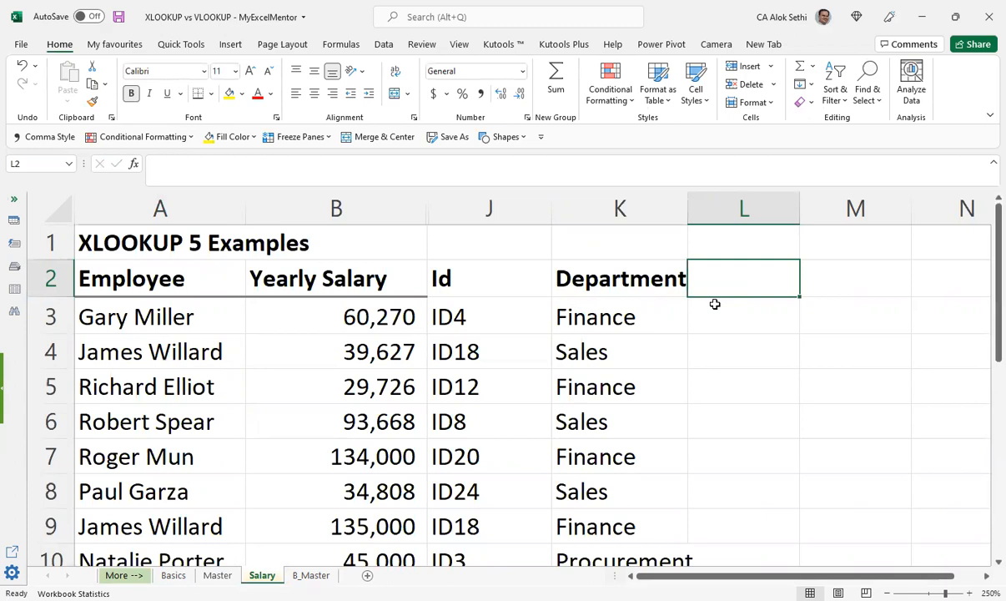
Step: Examine the Master Horizontal table on the B_Master sheet across its full width, alongside the Master Vertical table
key(alt+Tab)
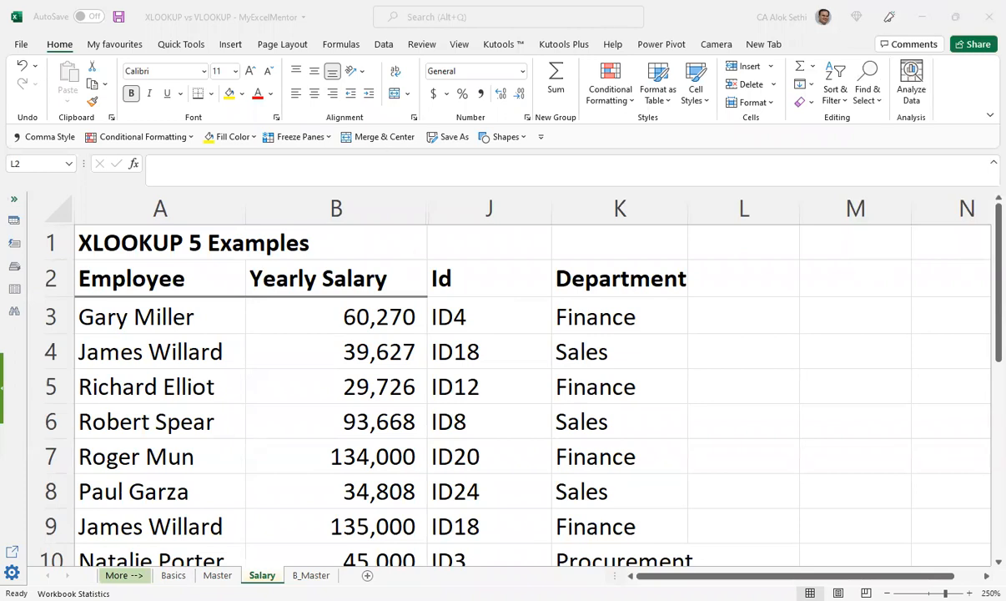
click(311, 575)
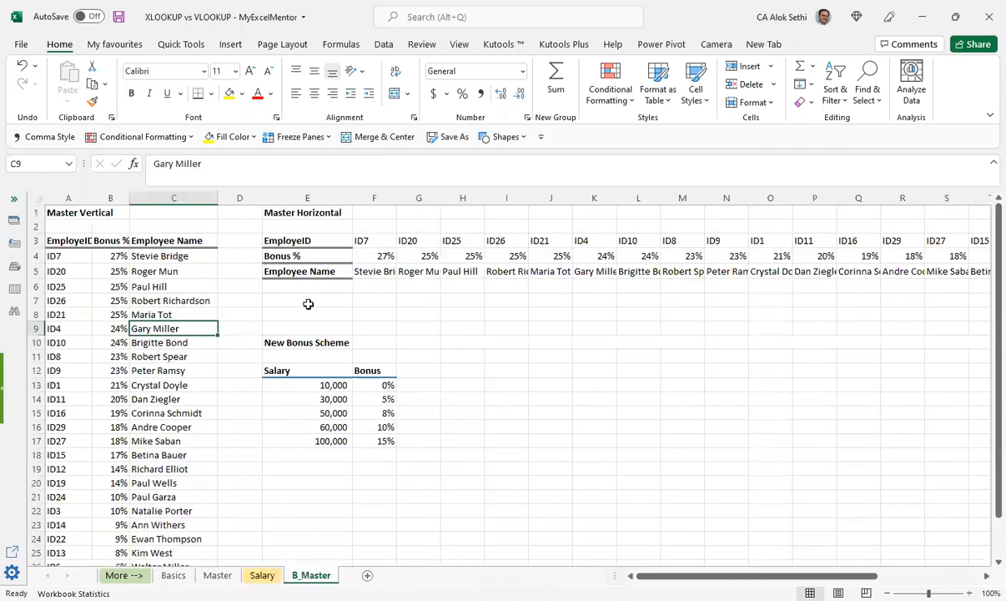
ctrl+scroll(308, 304, up, 2)
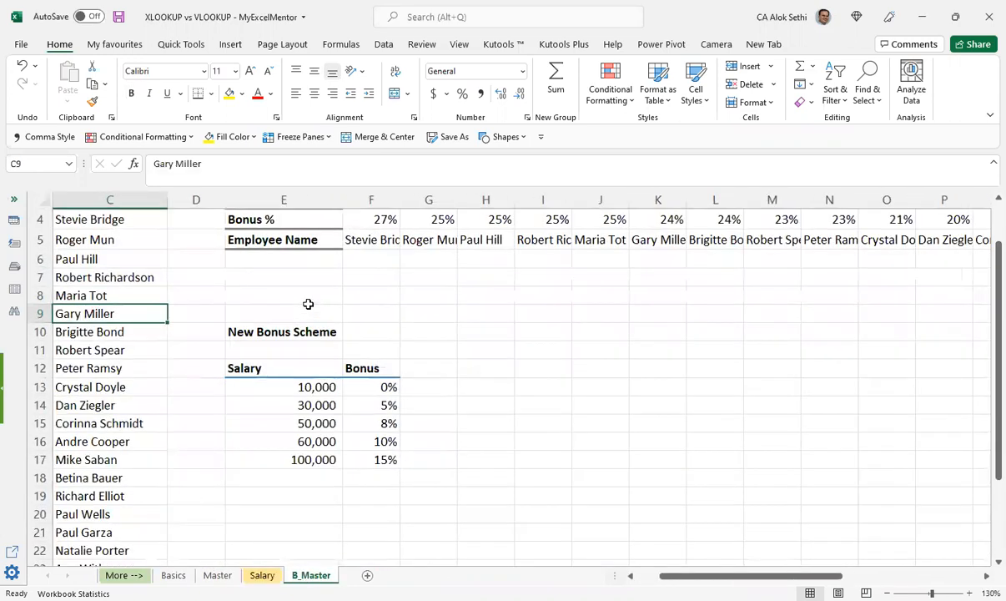
click(330, 254)
click(378, 295)
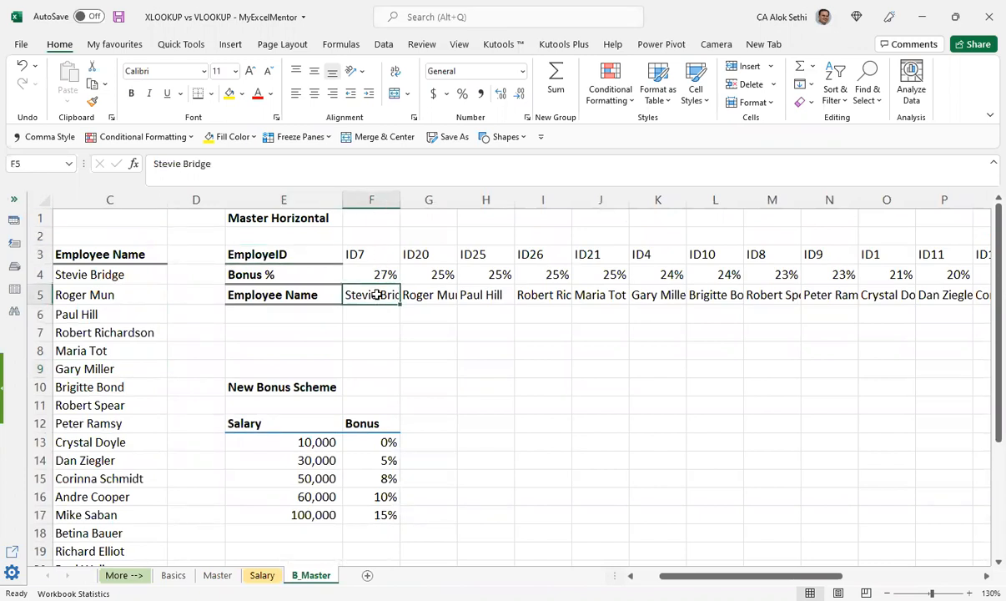
key(Right)
key(Right)
key(Right)
key(Right)
key(Right)
key(Right)
key(Right)
key(Right)
key(Right)
key(Right)
key(Right)
key(Right)
key(Right)
key(Right)
key(Right)
key(Right)
key(Right)
key(Right)
key(Right)
key(Right)
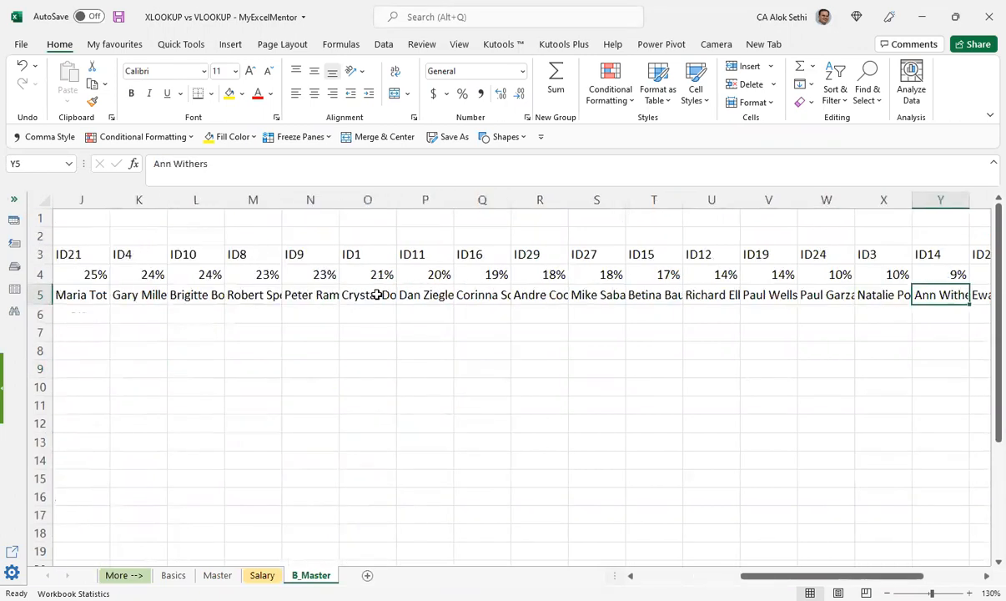
key(Right)
key(Right)
key(Right)
key(Right)
key(Right)
key(Right)
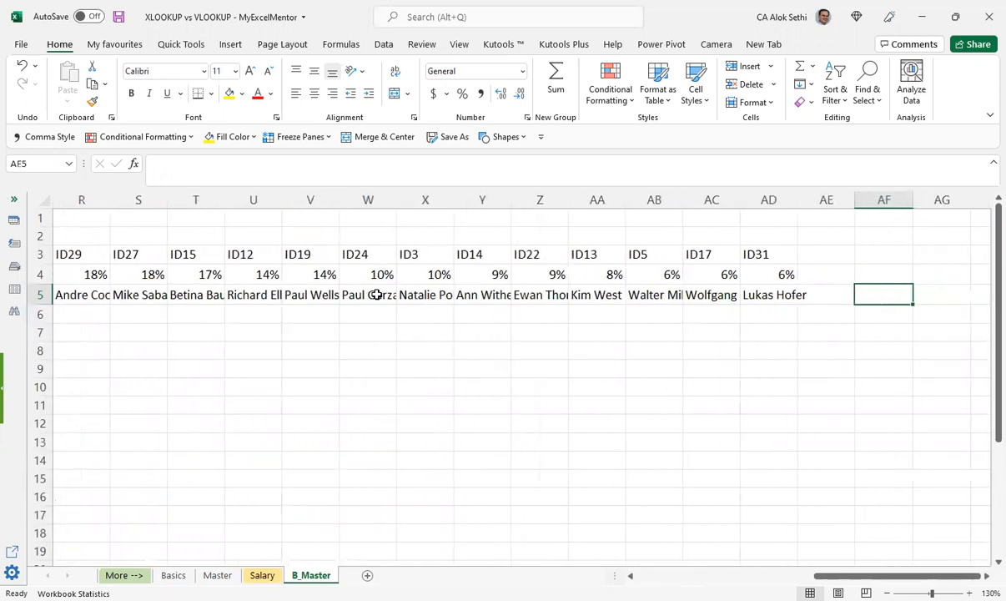
key(Left)
key(Left)
key(Left)
key(Left)
key(Left)
key(Left)
key(Left)
key(Left)
key(Left)
key(Left)
key(Left)
key(Left)
key(Left)
key(Left)
key(Left)
key(Left)
key(Left)
key(Left)
key(Left)
key(Left)
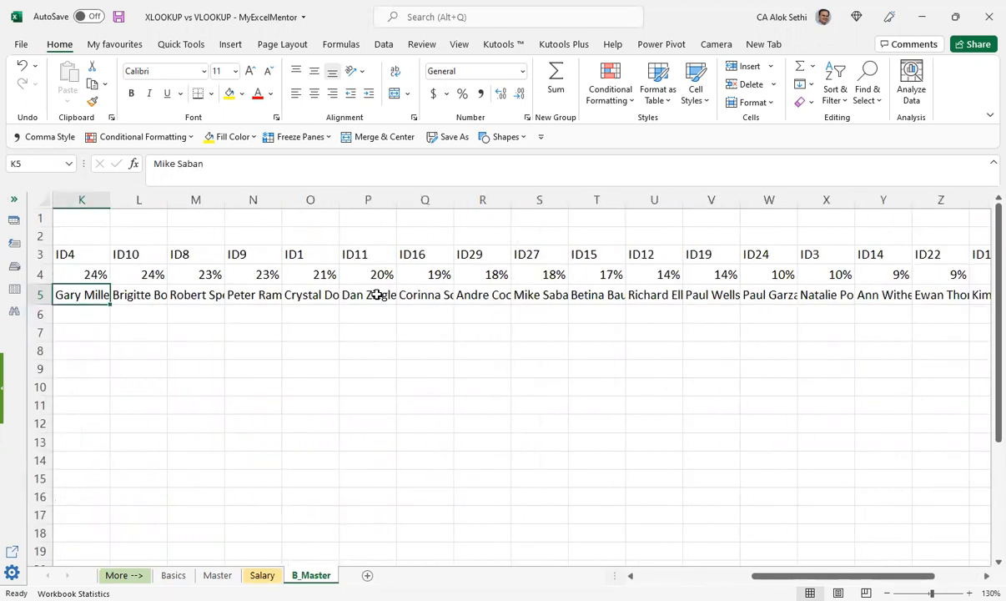
key(Left)
key(Left)
key(Left)
key(Left)
key(Left)
key(Left)
key(Left)
key(Left)
key(Left)
key(Left)
key(Up)
key(Up)
key(Up)
key(Right)
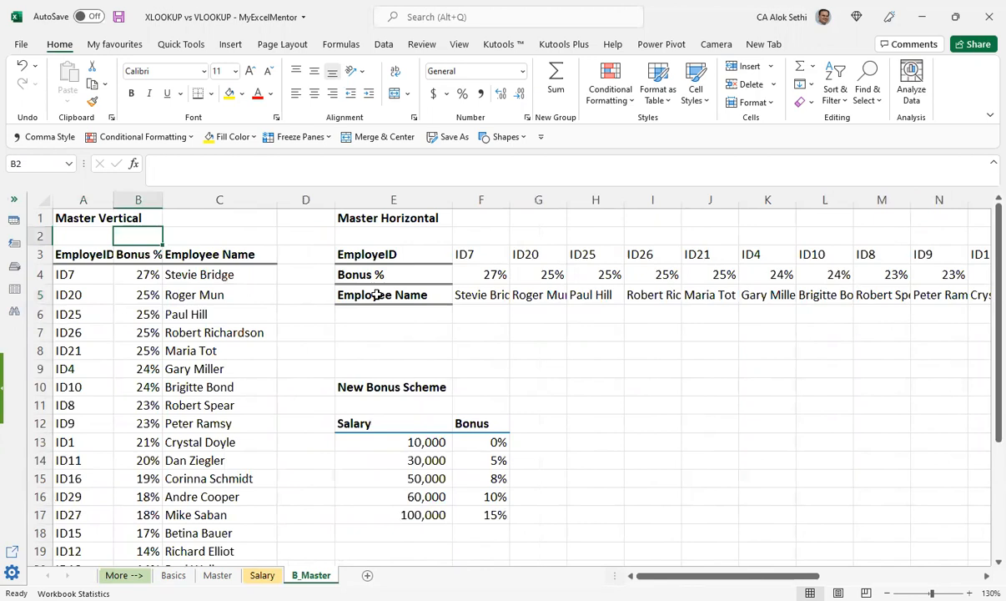
Step: Copy the whole Master Horizontal table, E1:AD5, on the B_Master sheet
key(Up)
key(Right)
key(Right)
key(Right)
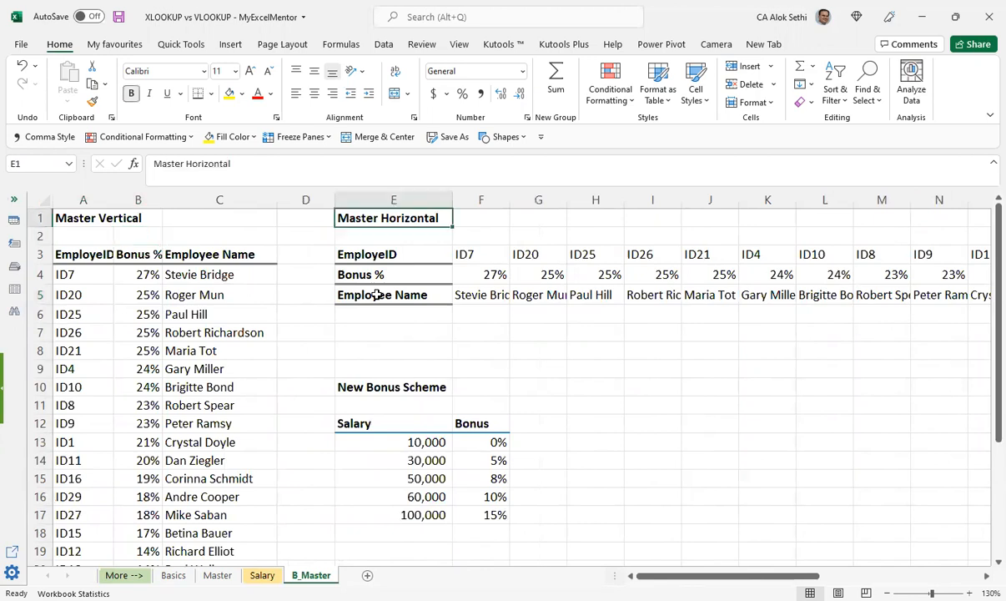
key(shift+Down)
key(shift+Down)
key(shift+Down)
key(shift+Right)
key(shift+Down)
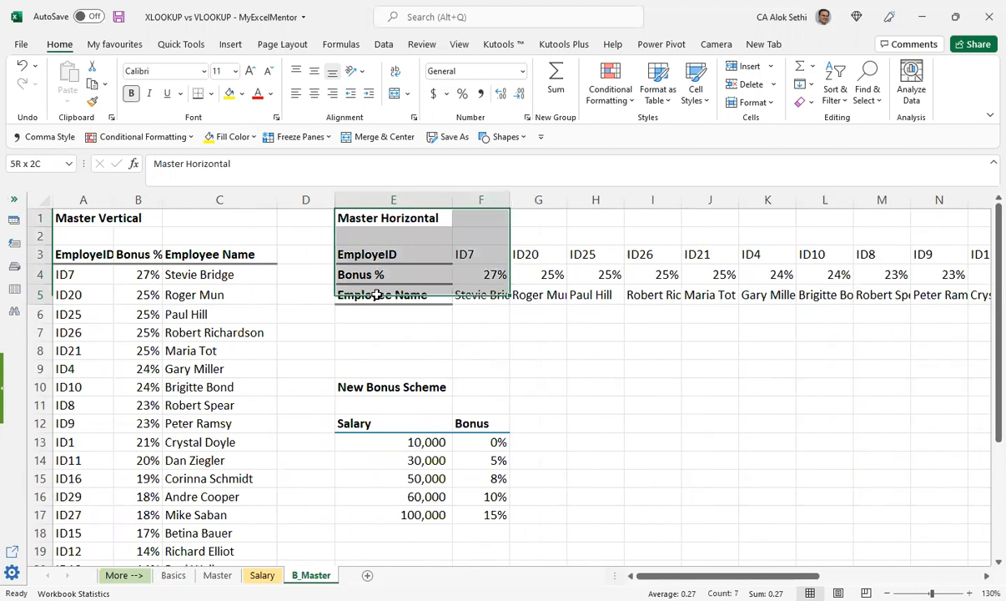
key(ctrl+shift+Right)
key(ctrl+c)
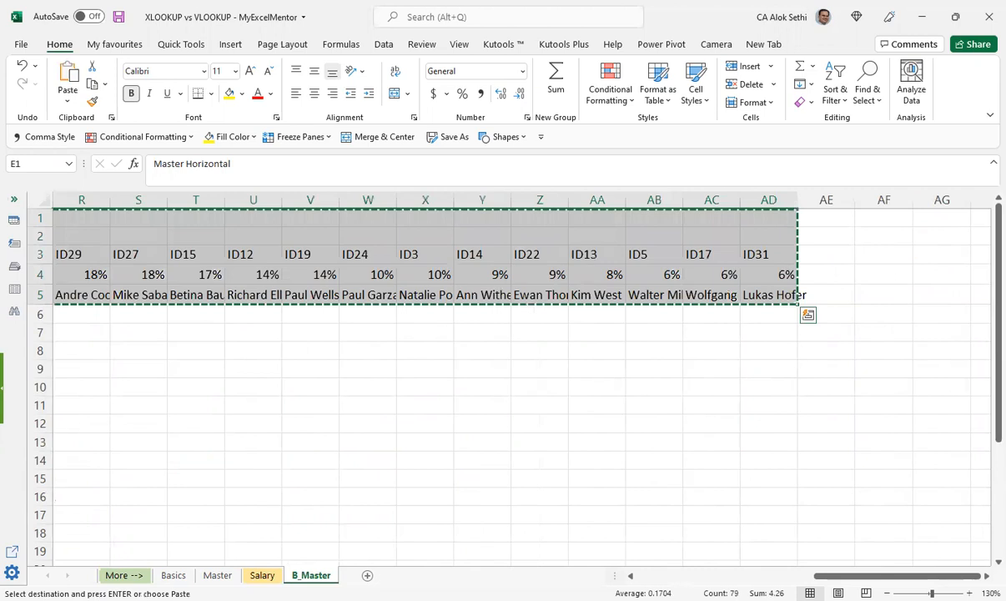
Step: Add a new worksheet and paste the copied Master Horizontal table into it starting at cell B2
key(shift+F11)
click(109, 229)
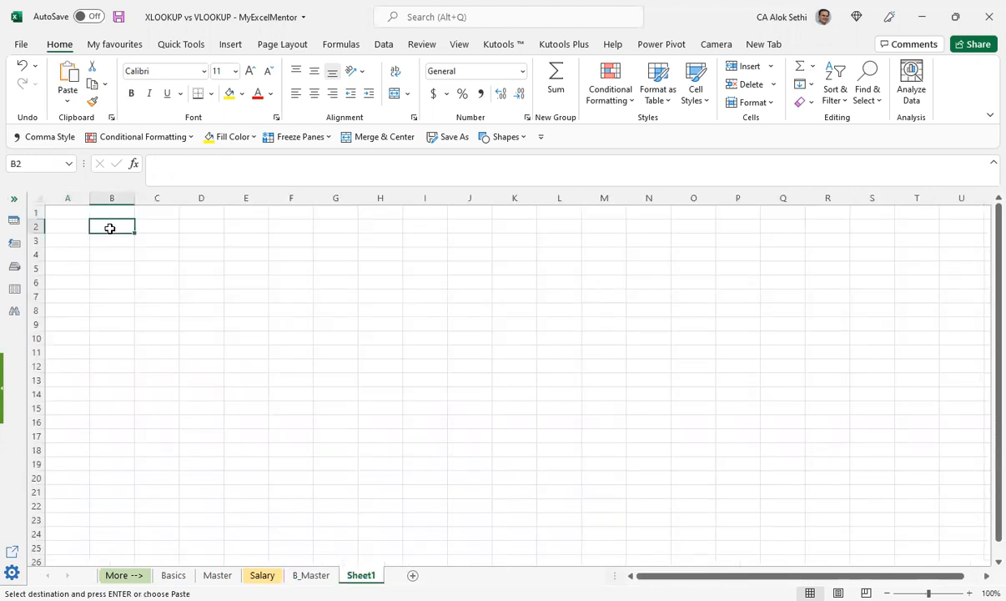
key(ctrl+v)
click(136, 396)
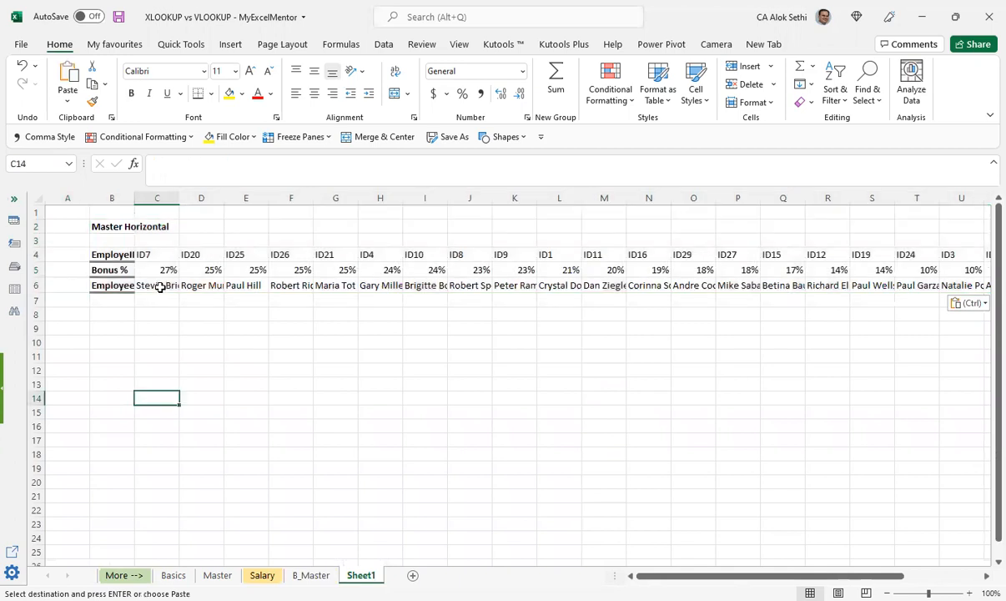
Step: Examine the pasted Master Horizontal table across its full width and return to its first columns
click(159, 287)
key(Right)
key(Right)
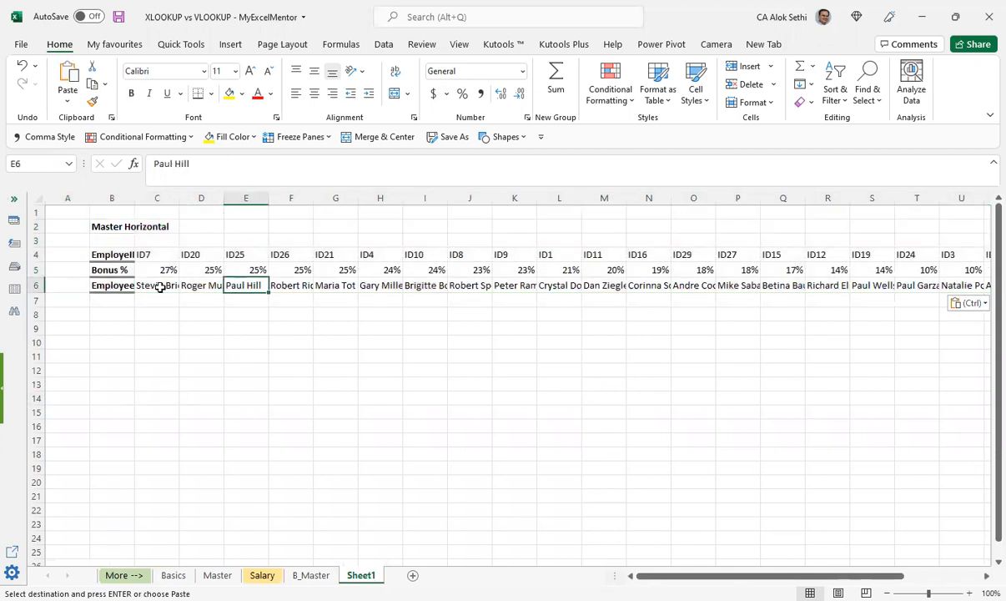
key(Right)
key(Right)
key(Right)
key(Right)
key(Right)
key(ctrl+Right)
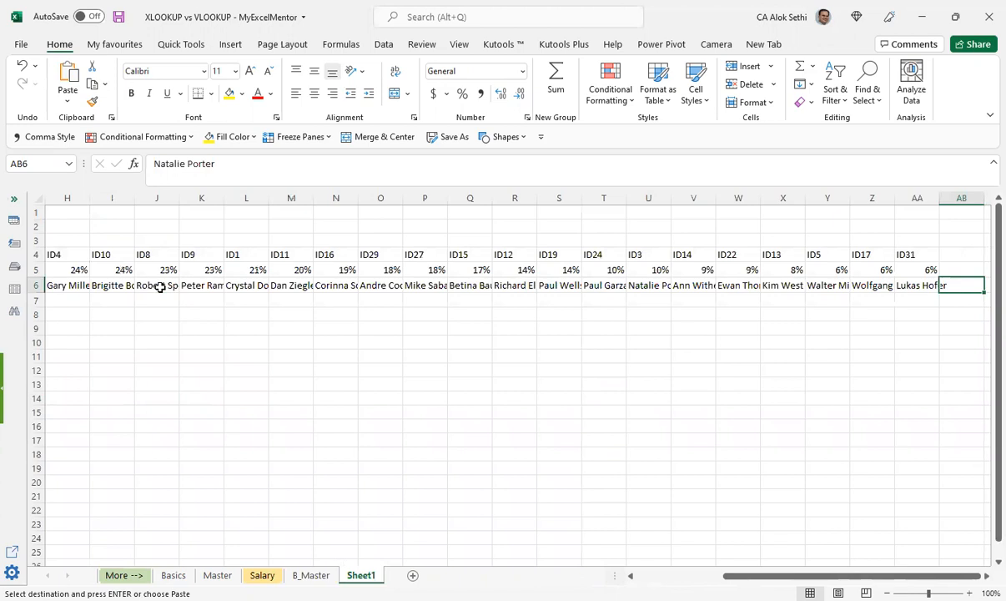
key(ctrl+v)
key(Right)
key(Home)
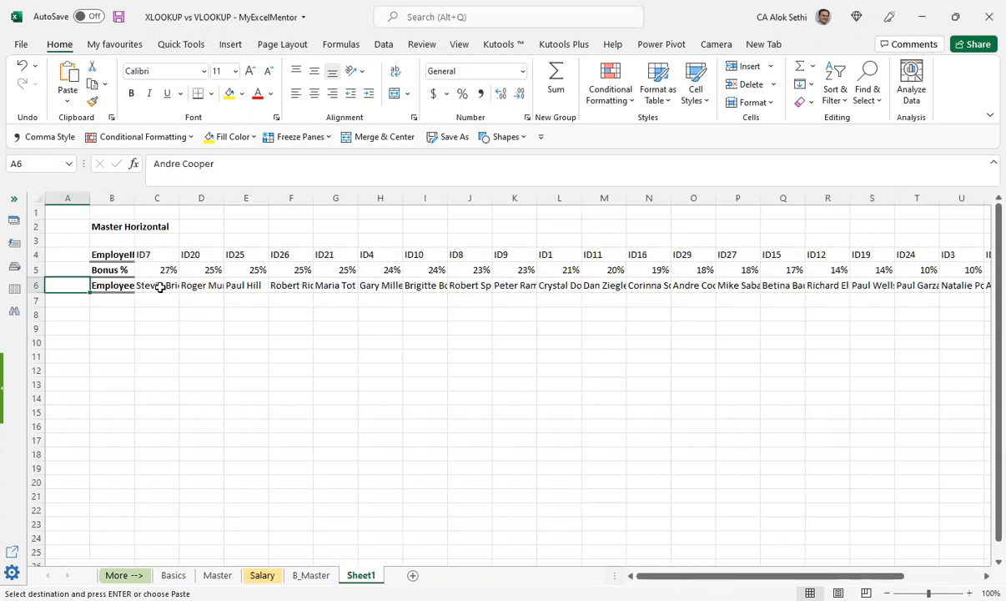
key(ctrl+v)
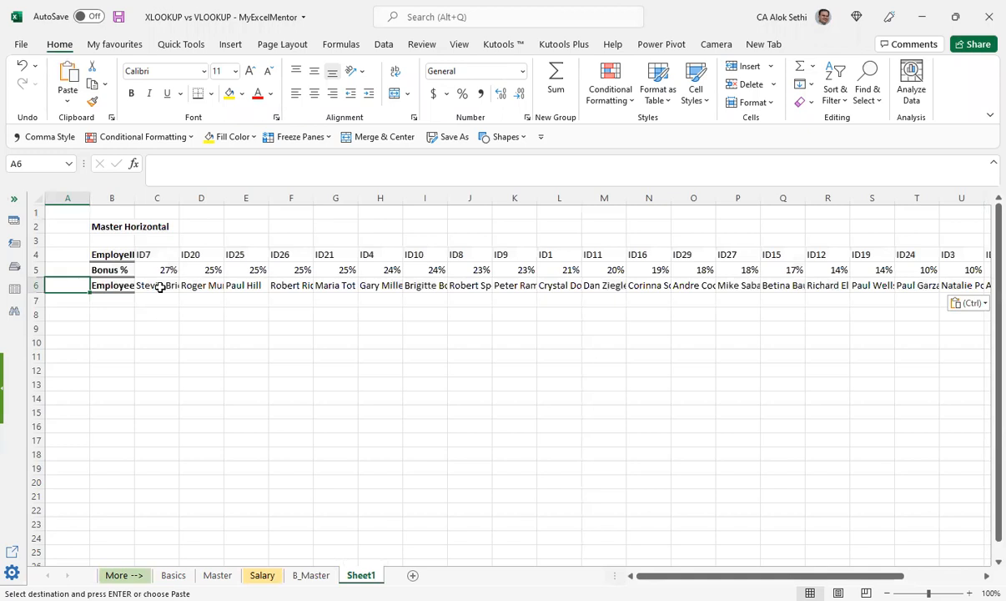
Step: Select the Master Horizontal data range B4:AA6, leaving out its title
key(Up)
key(Up)
key(Right)
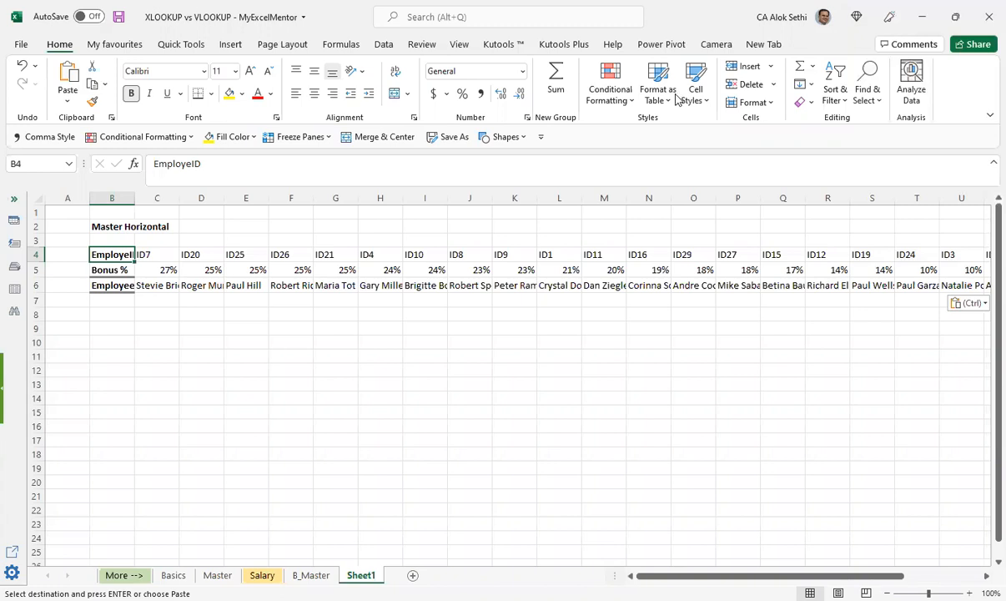
key(shift+Down)
key(shift+Down)
key(shift+Right)
key(shift+Right)
key(shift+Right)
key(shift+Right)
key(shift+Right)
key(shift+Right)
key(shift+Right)
key(shift+Right)
key(shift+Right)
key(shift+Right)
key(shift+Right)
key(shift+Right)
key(shift+Right)
key(shift+Right)
key(shift+Right)
key(shift+Right)
key(shift+Right)
key(shift+Right)
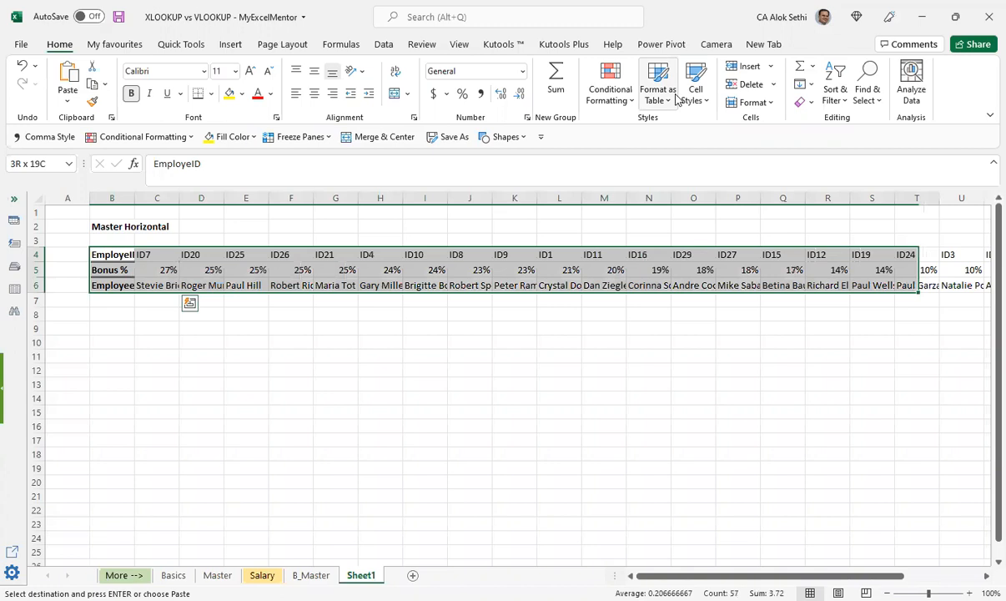
key(shift+Right)
key(shift+Right)
key(shift+Right)
key(shift+Right)
key(shift+Right)
key(shift+Right)
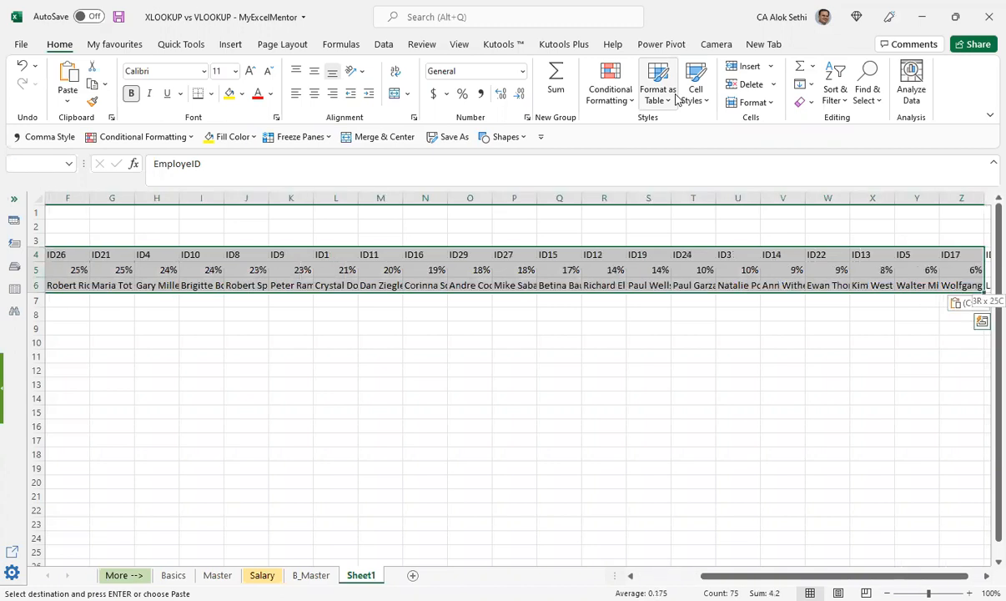
key(Left)
key(Right)
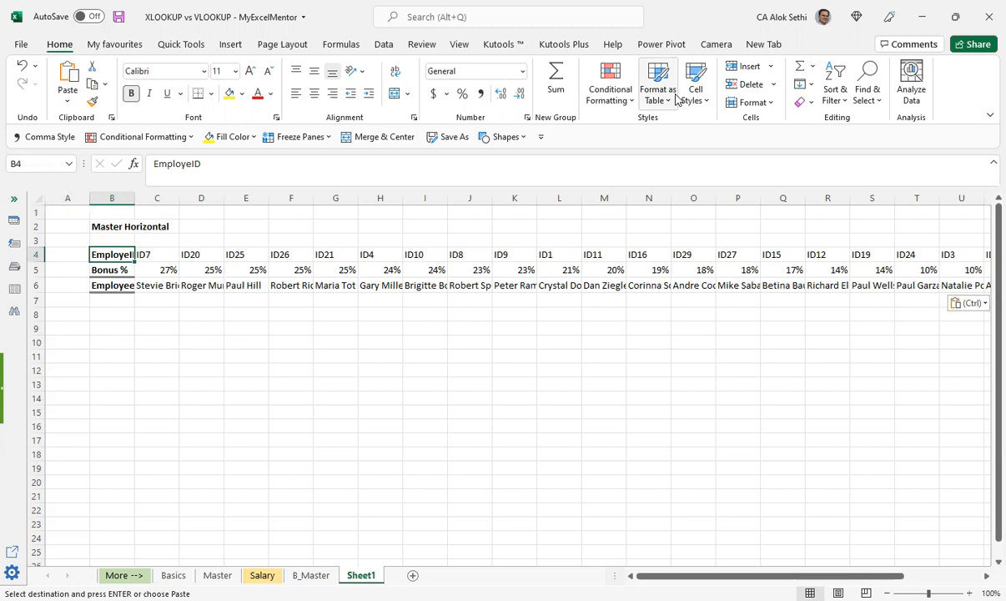
key(ctrl+shift+End)
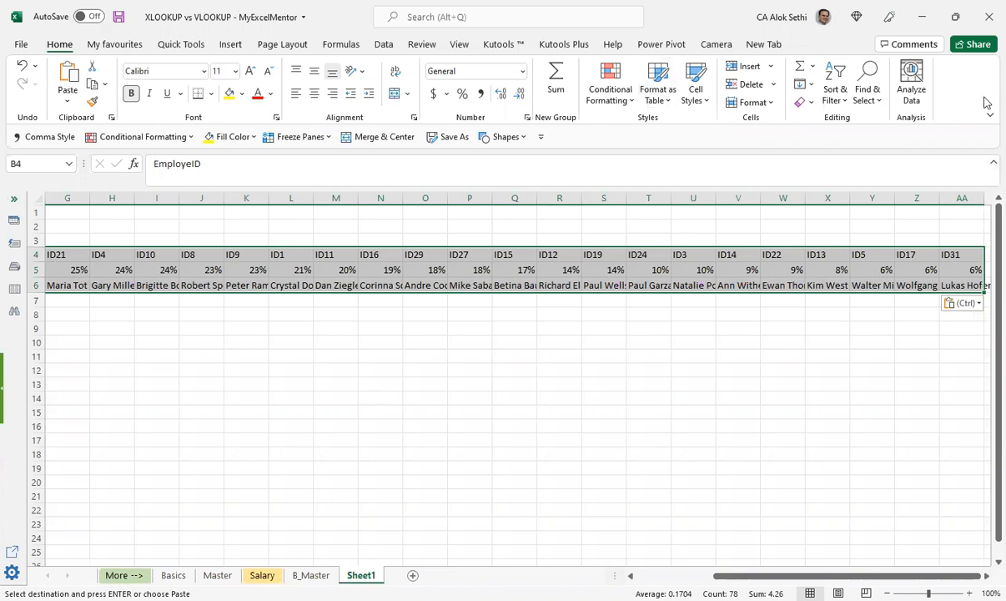
Step: AutoFit the column widths of the selected table range, and undo that change
click(112, 44)
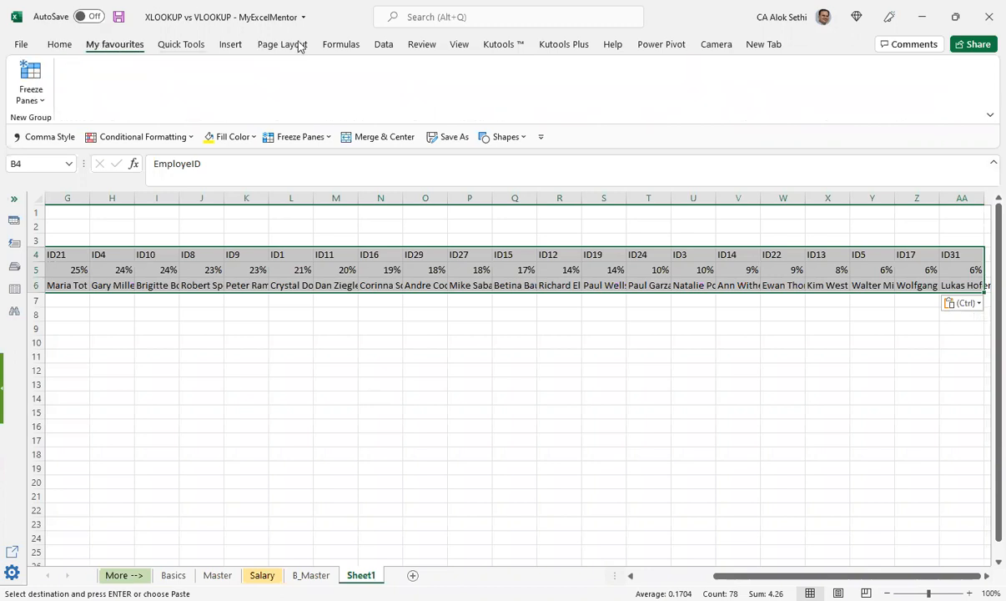
click(170, 45)
click(57, 43)
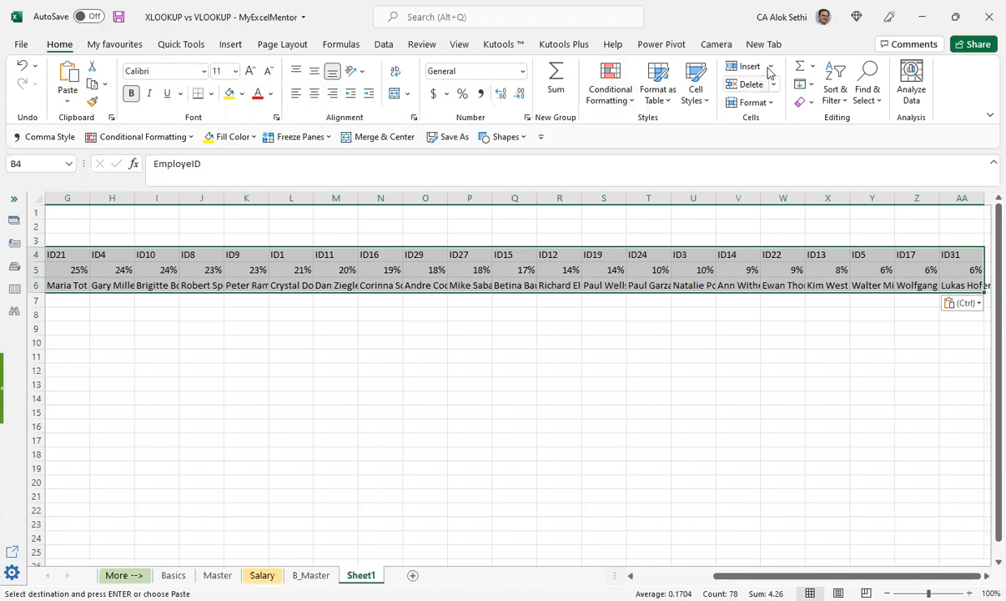
click(773, 106)
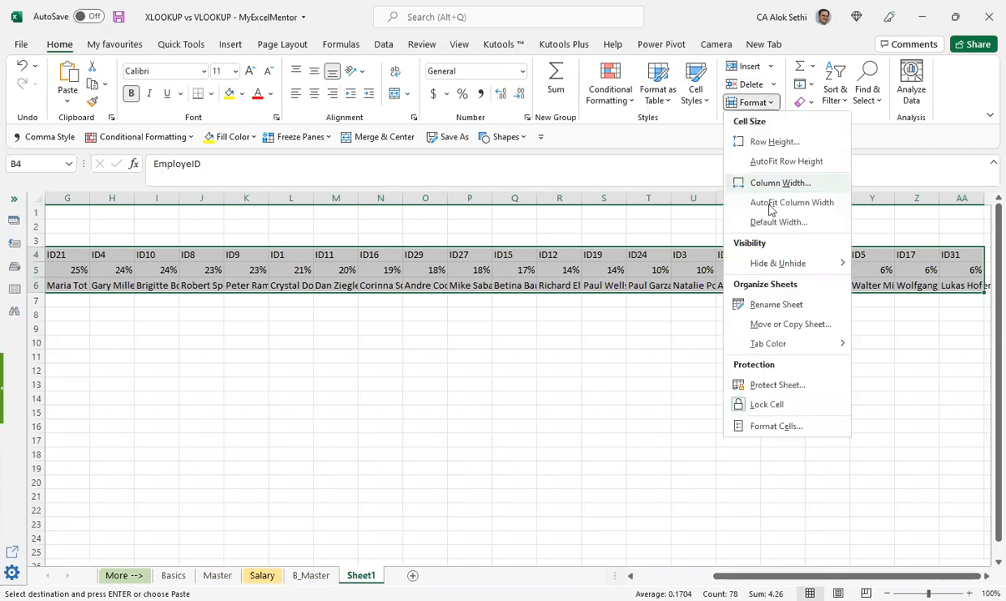
click(770, 209)
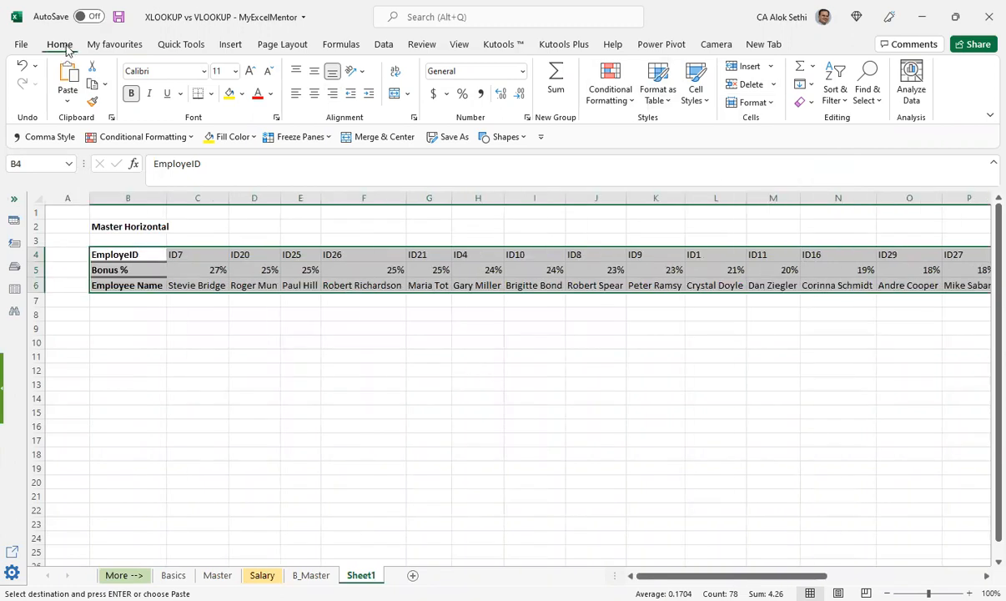
click(759, 104)
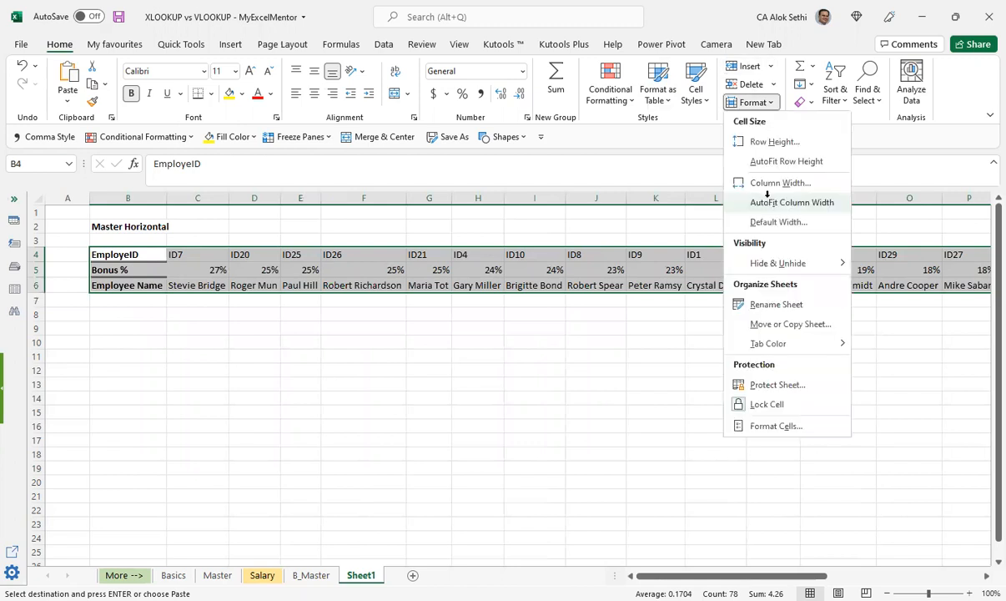
click(770, 202)
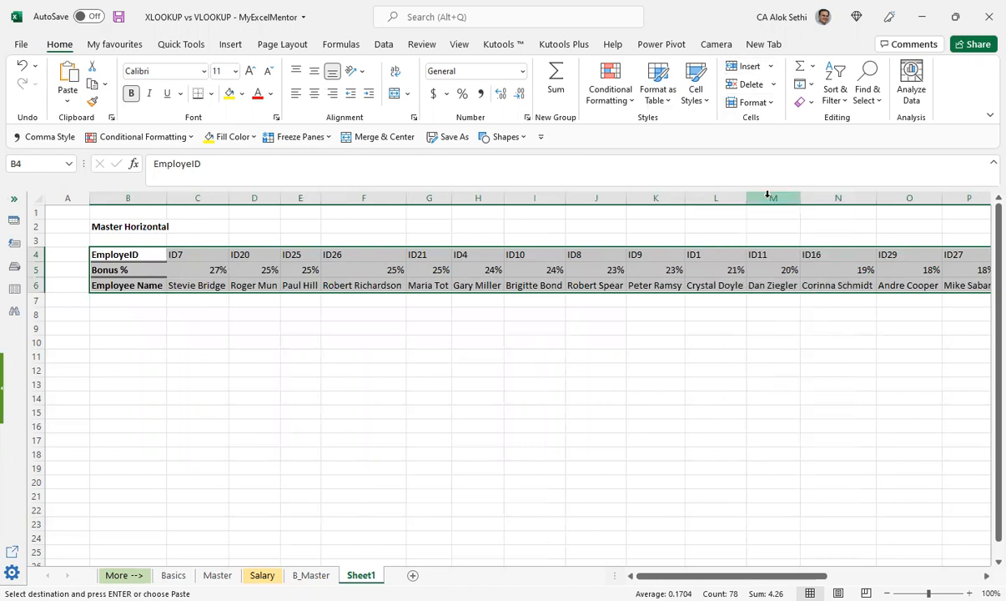
key(ctrl+z)
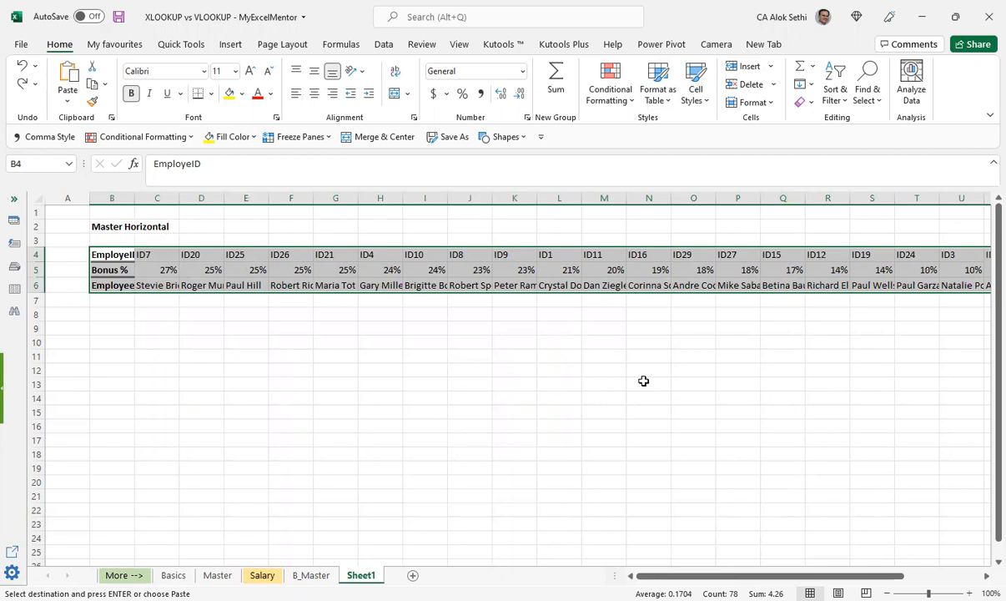
Step: Set the column width of the selected table range to 12
key(alt+h)
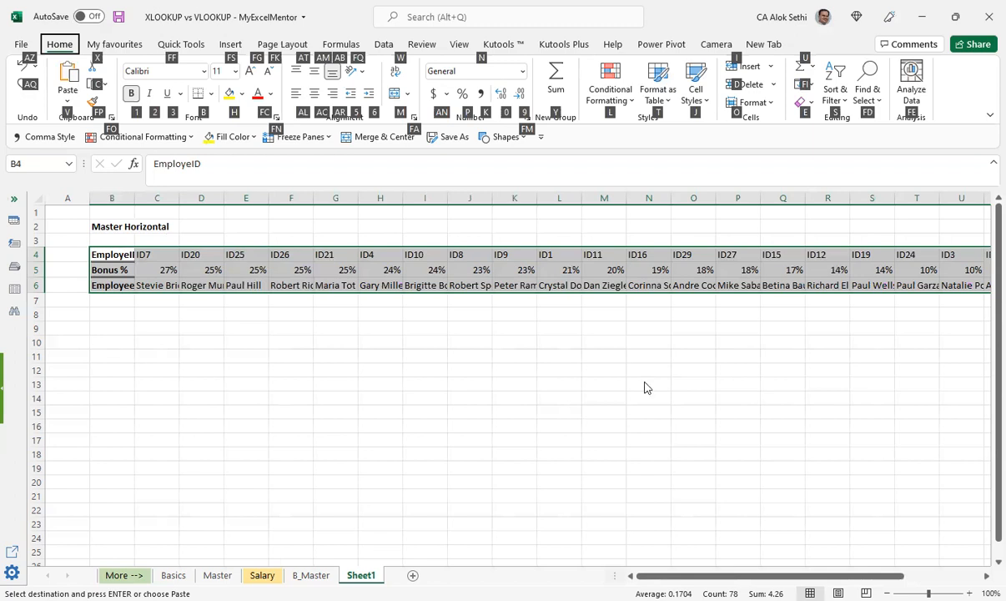
key(o)
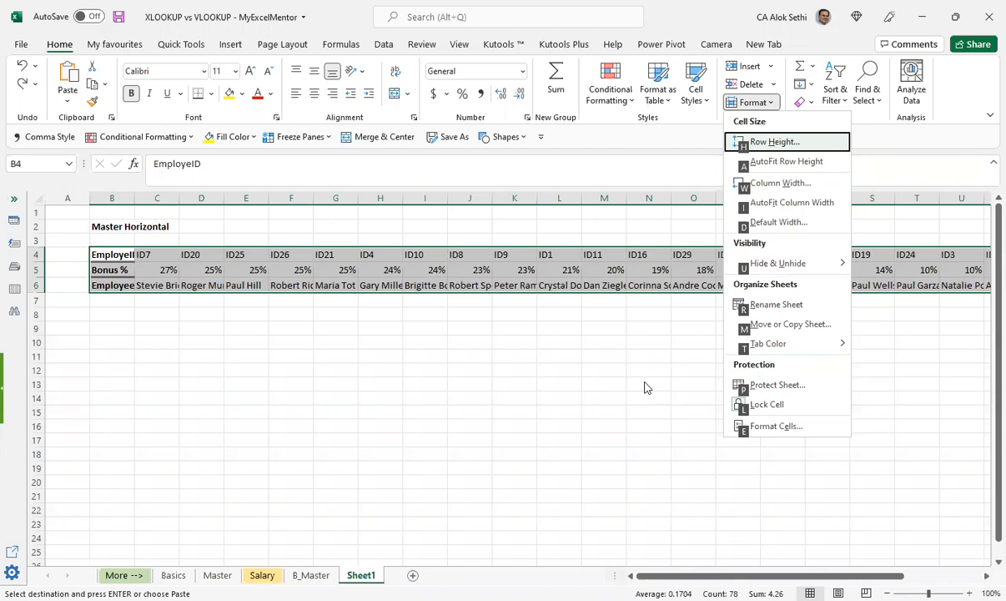
key(w)
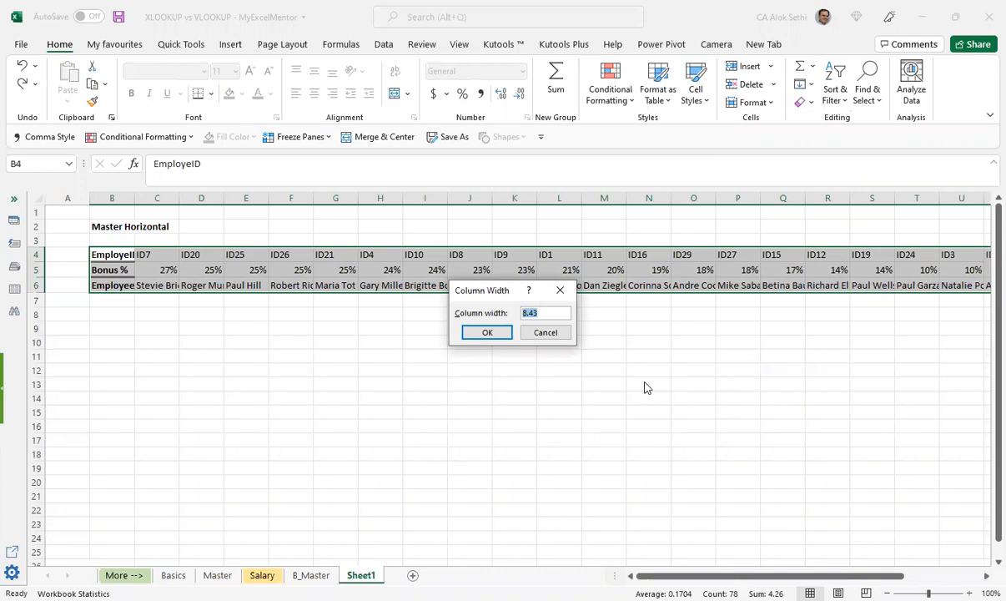
text(12)
key(Return)
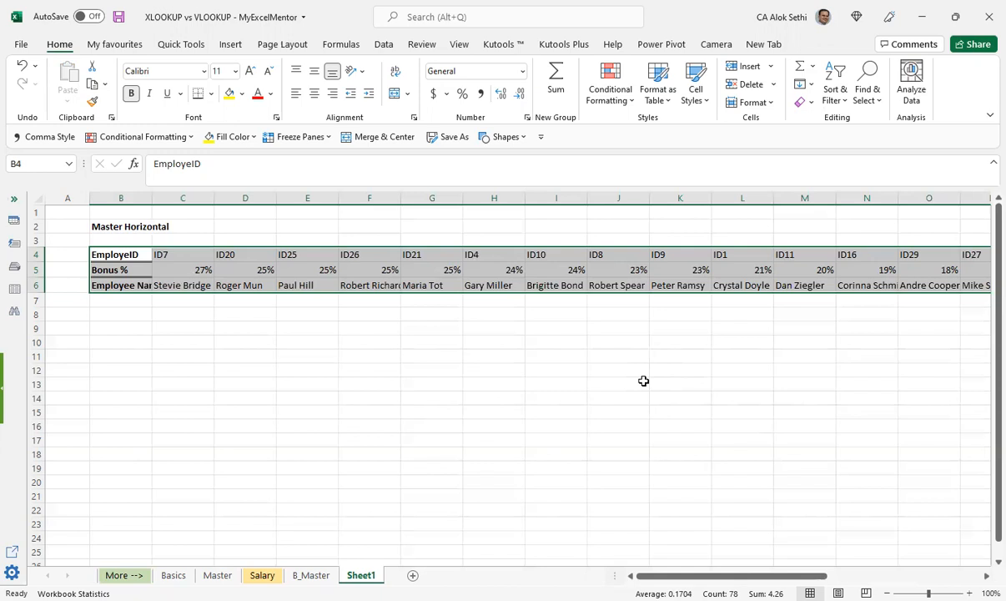
Step: AutoFit the selected columns to their contents and convert B4:AA6 into an Excel table with headers
key(alt)
key(h)
key(o)
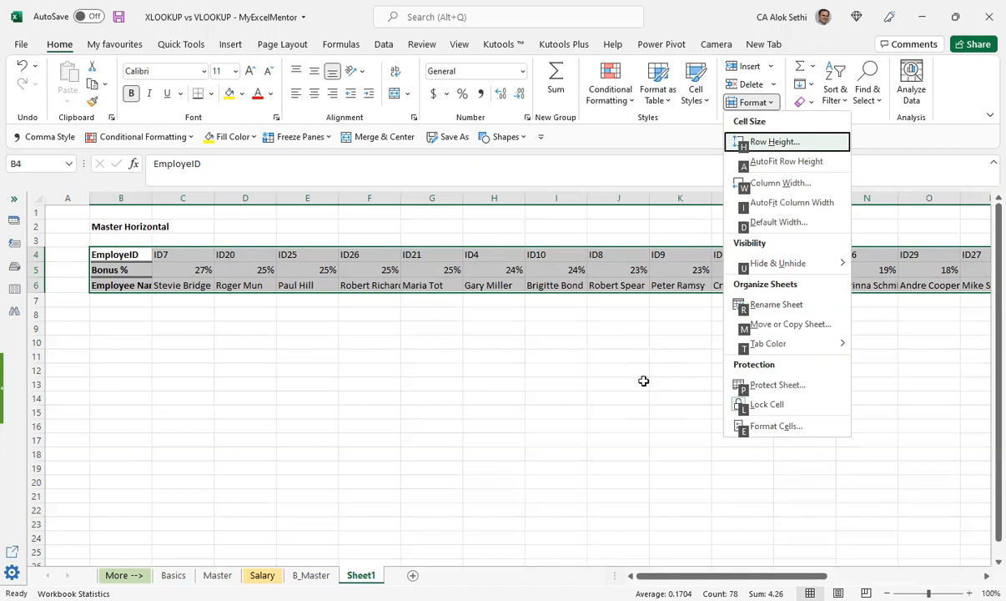
key(i)
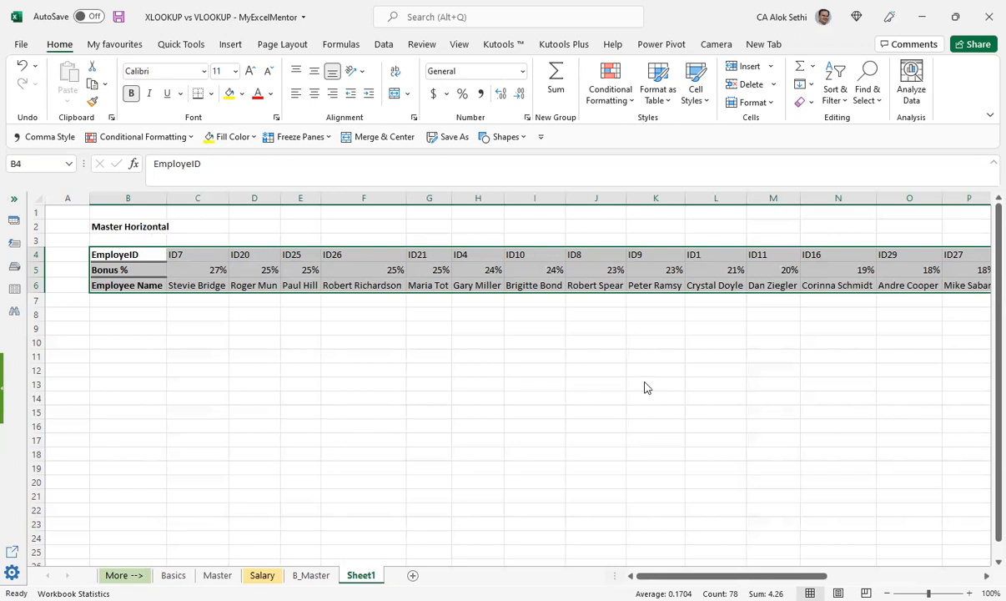
key(ctrl+t)
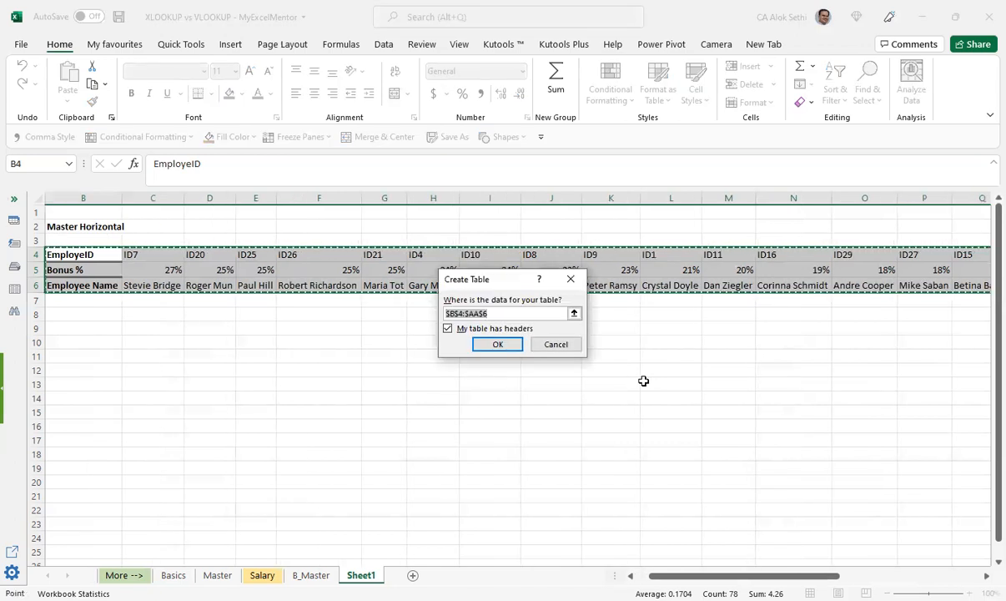
key(Return)
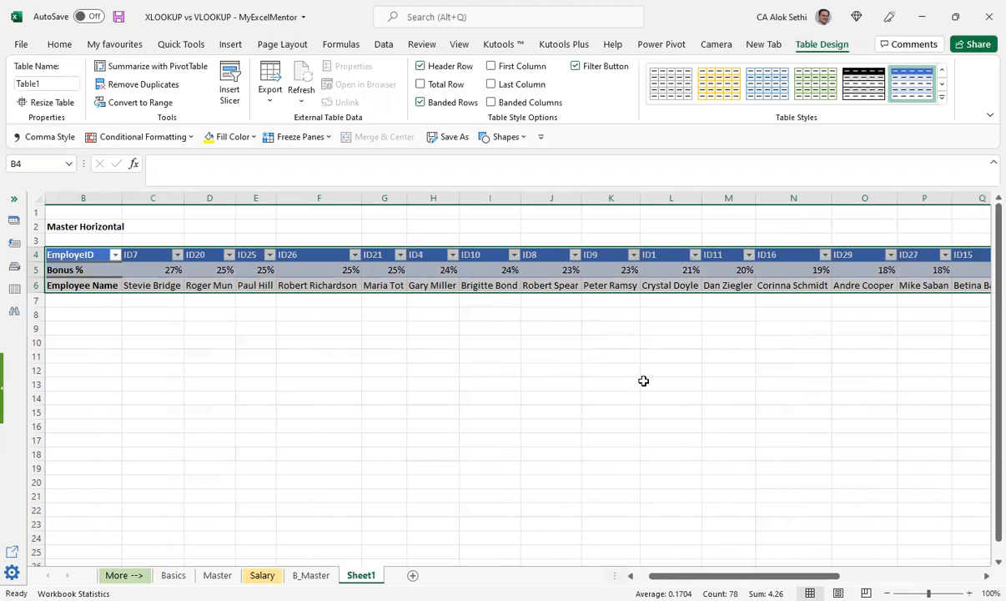
Step: Examine the new table across its full width up to column AA, and return to column A
key(Down)
key(Down)
key(Down)
key(Right)
key(Right)
key(Right)
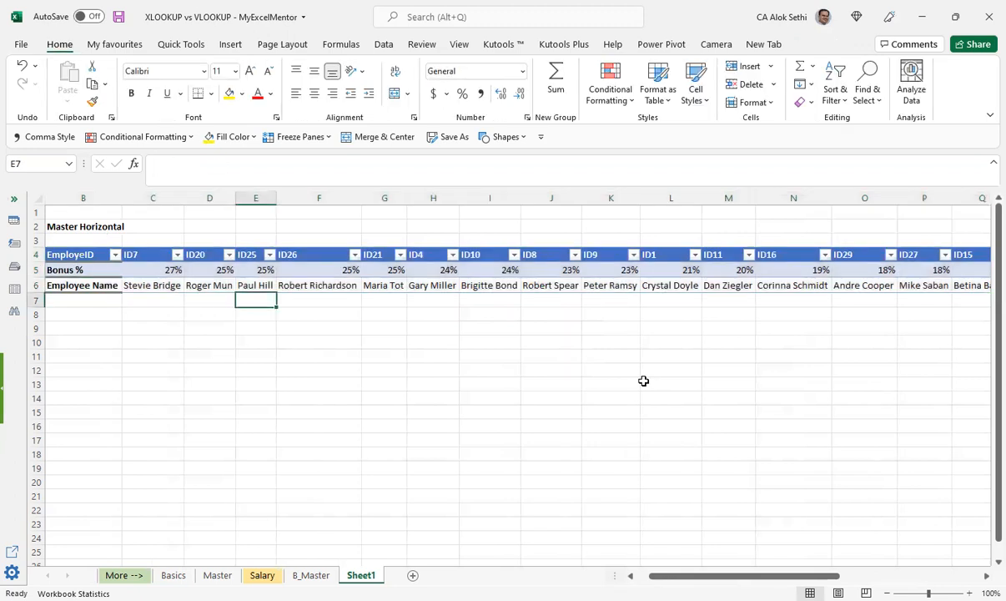
key(Right)
key(Right)
key(Right)
key(Right)
key(Right)
key(Right)
key(Right)
key(Right)
key(Right)
key(Right)
key(Right)
key(Right)
key(Right)
key(Right)
key(Right)
key(Right)
key(Right)
key(Right)
key(Right)
key(Right)
key(Right)
key(Right)
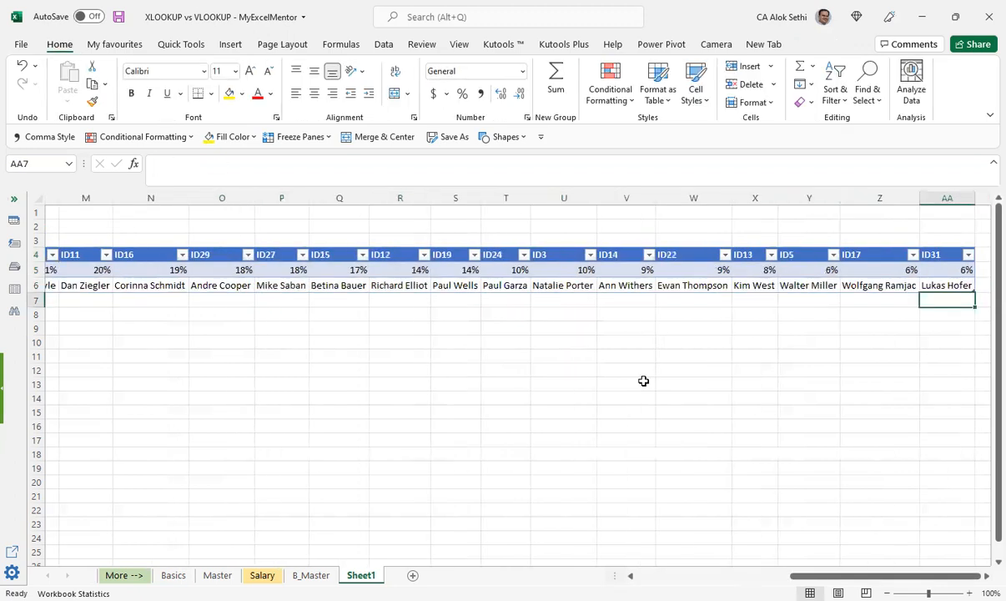
key(Right)
key(Right)
key(Left)
key(Left)
key(Home)
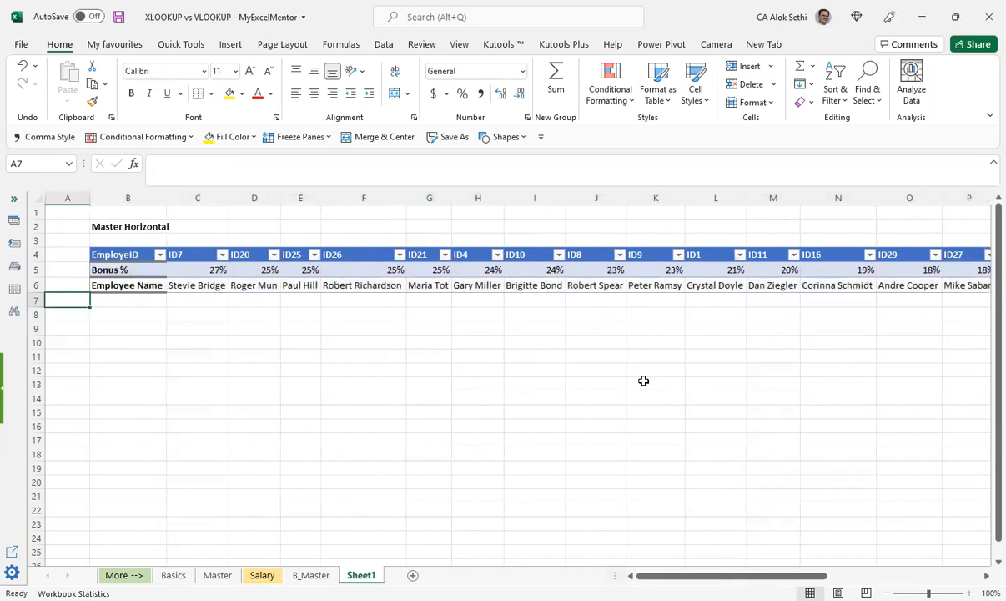
Step: Apply an orange-header table style to the Master Horizontal table
key(Up)
key(Up)
key(Right)
key(Right)
key(Up)
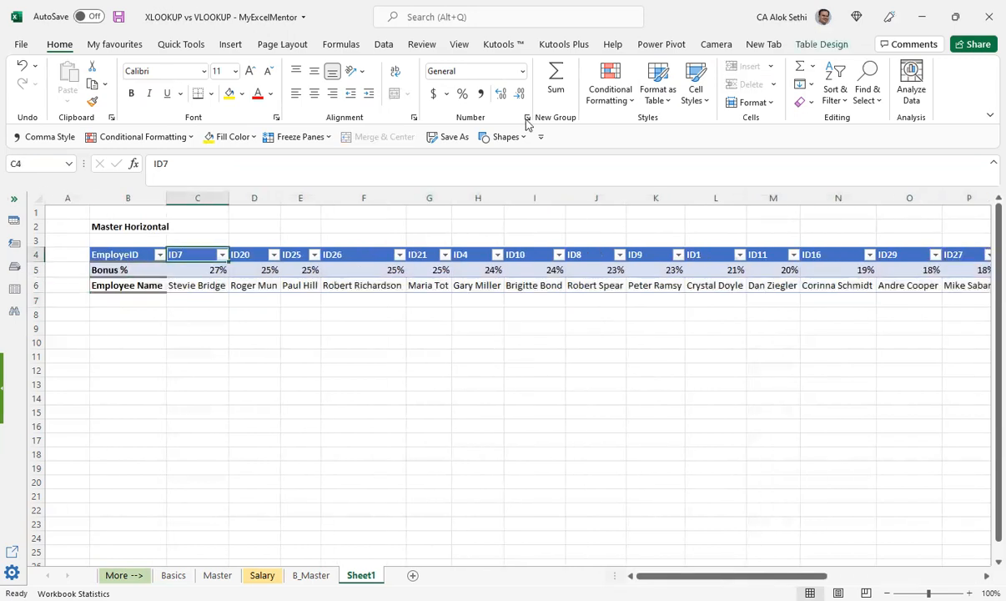
click(666, 98)
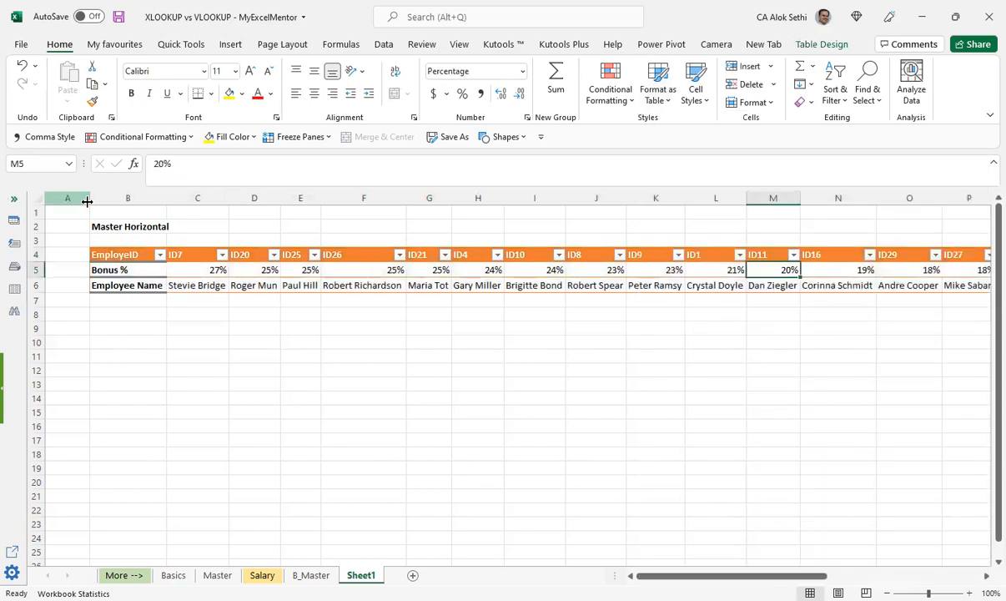
Step: Enter the heading Employee Name in cell B10, below the Master Horizontal table
click(103, 310)
key(Down)
key(Down)
text(=)
key(BackSpace)
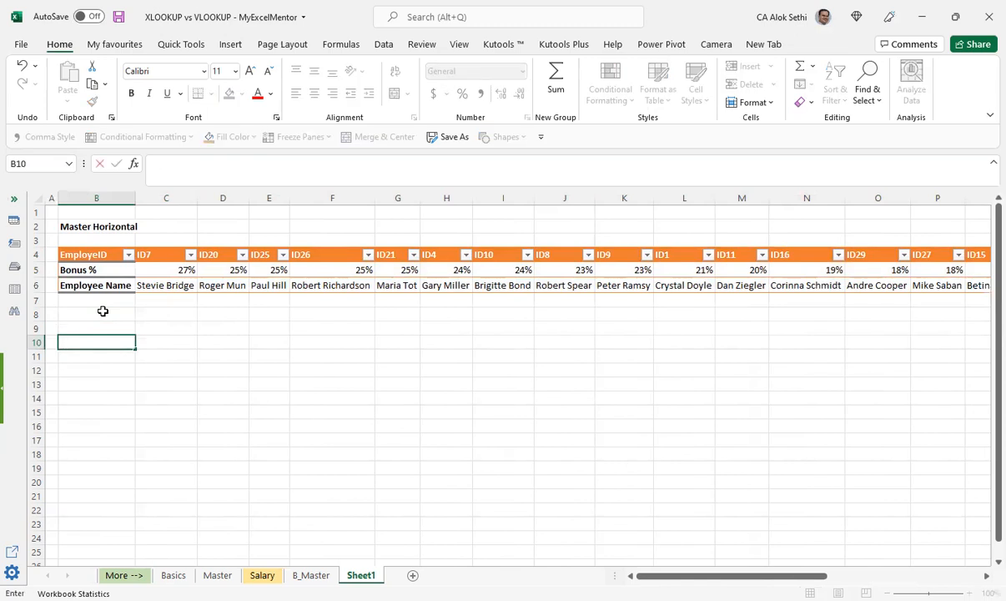
text(Emo)
key(BackSpace)
text(ployee Name)
key(Tab)
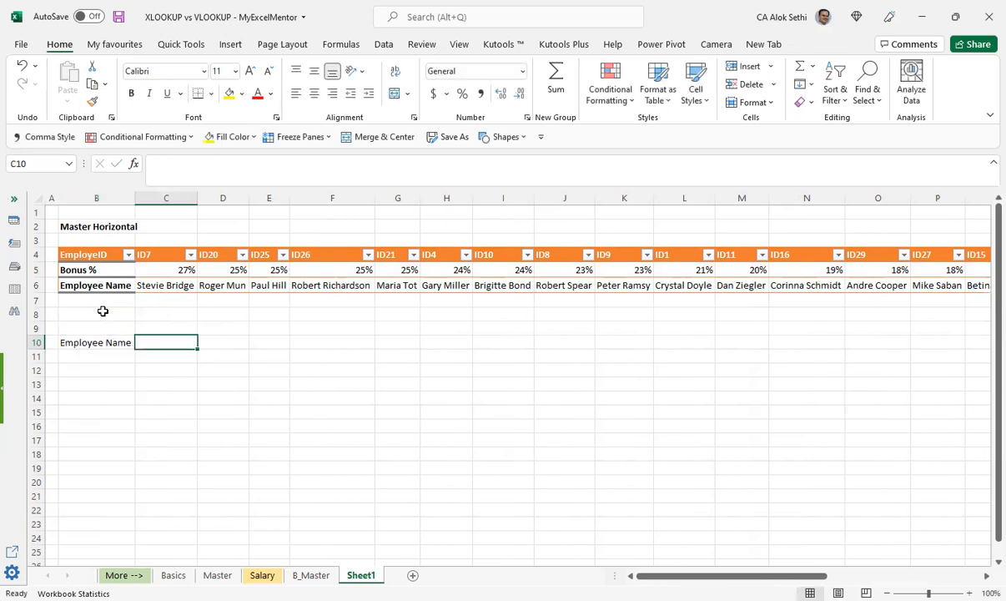
Step: Enter the headings Employee Id in C10 and Bonus in D10 beside the Employee Name heading
text(Employee Id)
key(ctrl+Return)
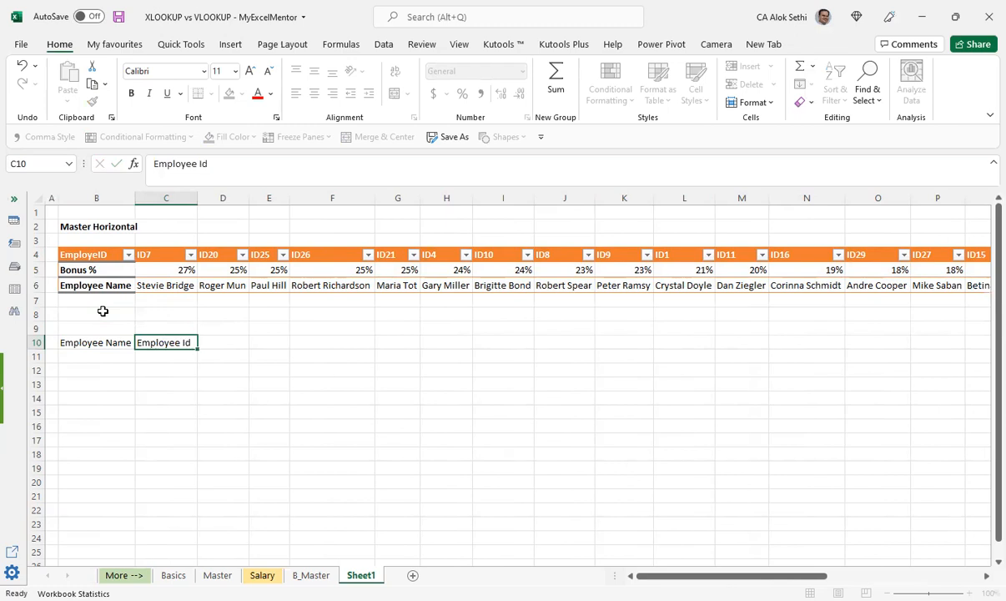
key(Tab)
text(Bonus)
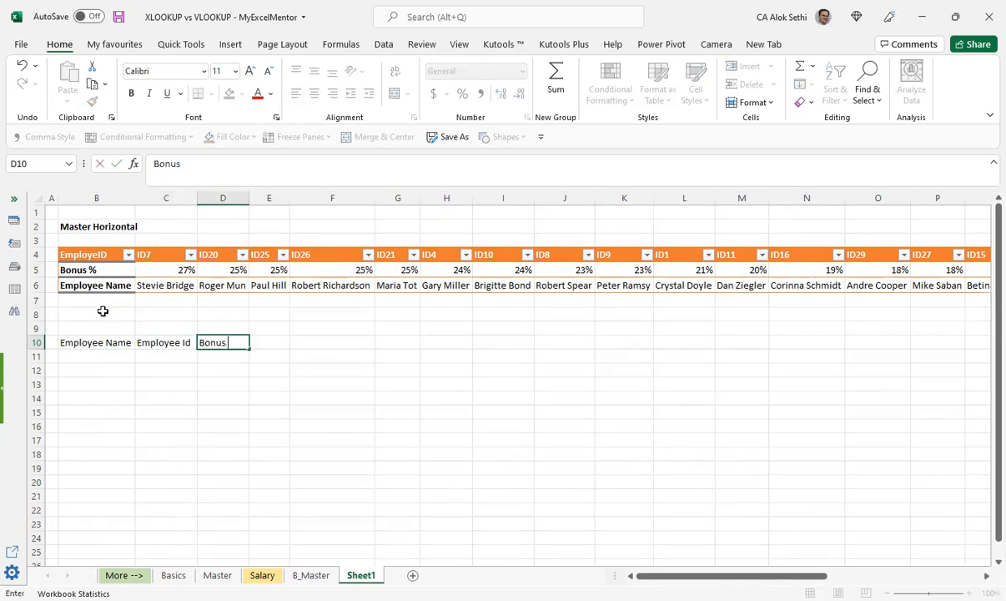
key(Return)
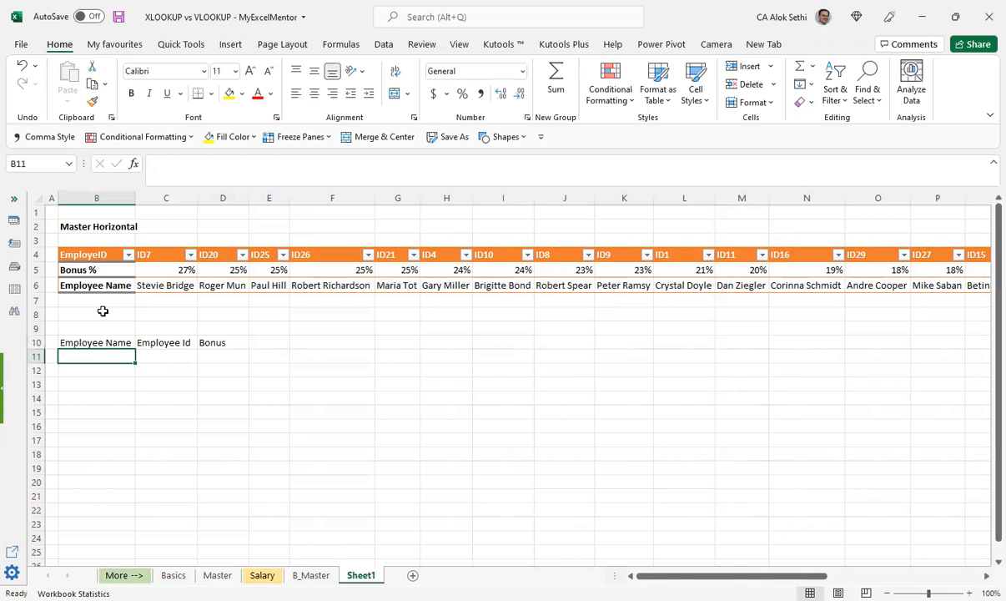
Step: Copy the first two employee names from C6 and D6 of the horizontal table into B11 and B12
click(182, 286)
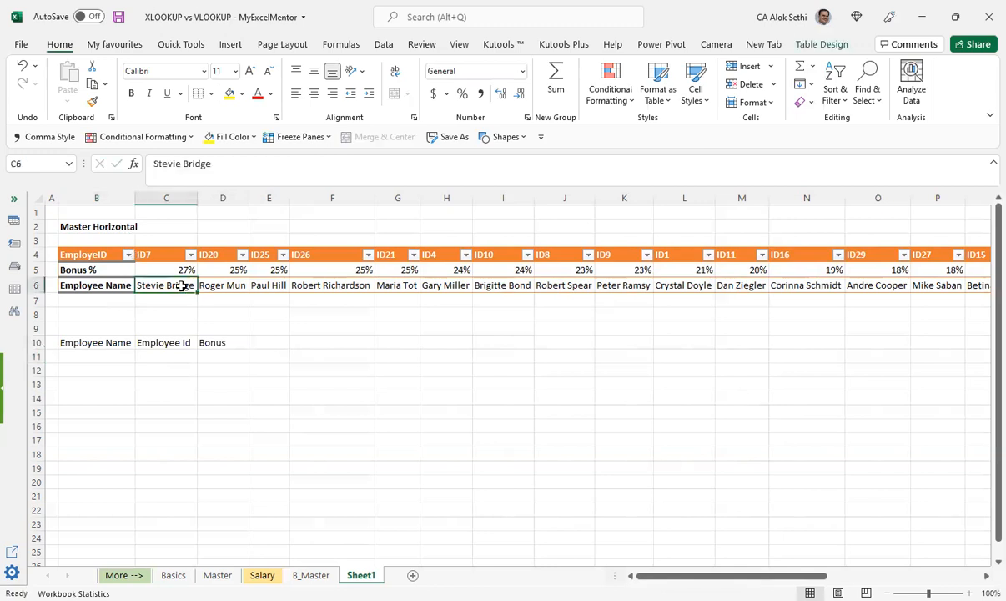
key(ctrl+c)
key(Down)
key(Down)
key(Left)
key(Down)
key(Down)
key(Down)
key(Up)
key(Down)
key(Return)
key(Right)
key(Right)
key(Up)
key(Up)
key(Up)
key(Up)
key(Up)
key(ctrl+c)
key(Down)
key(Down)
key(Down)
key(Down)
key(Down)
key(Left)
key(Left)
key(Left)
key(Down)
key(Right)
key(Return)
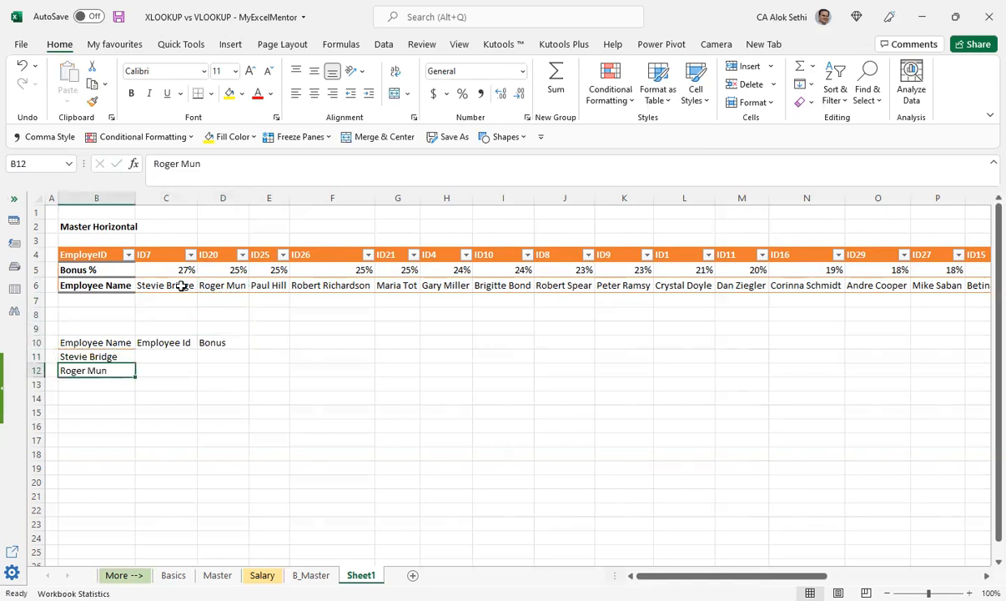
key(Down)
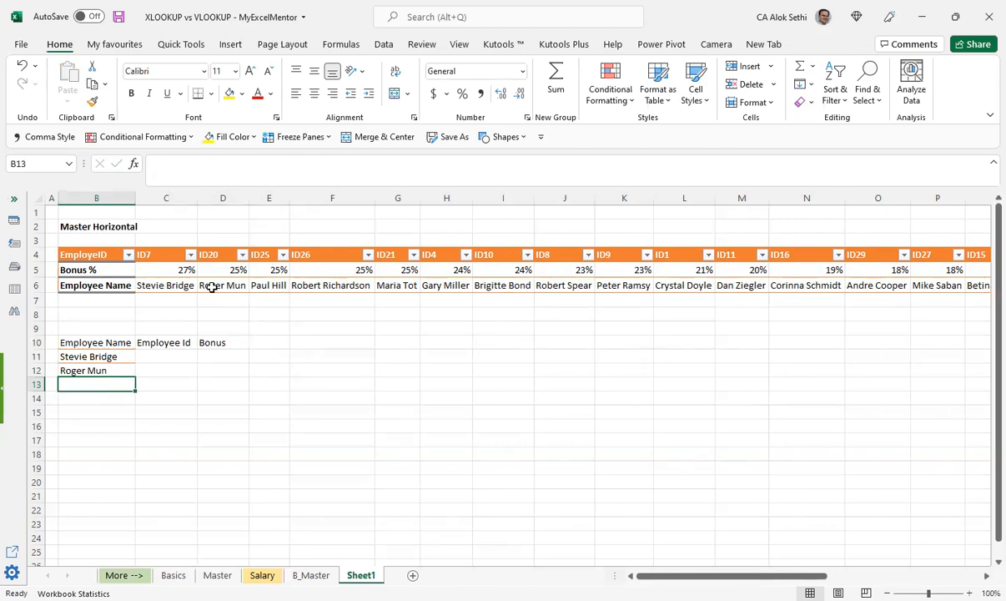
Step: Enter reference formulas +E6 in B13 and +F6 in B14 to pull in the third and fourth employee names
text(+)
key(Right)
key(Right)
key(Right)
key(Up)
key(Up)
key(Up)
key(Up)
key(Up)
key(Up)
key(Up)
key(Return)
text(+)
key(Right)
key(Right)
key(Right)
key(Up)
key(Up)
key(Up)
key(Up)
Step: Try filling the B14 reference down to B22, check the B15 formula, and clear the filled cells below B14
key(Up)
key(Up)
key(Up)
key(Up)
key(Right)
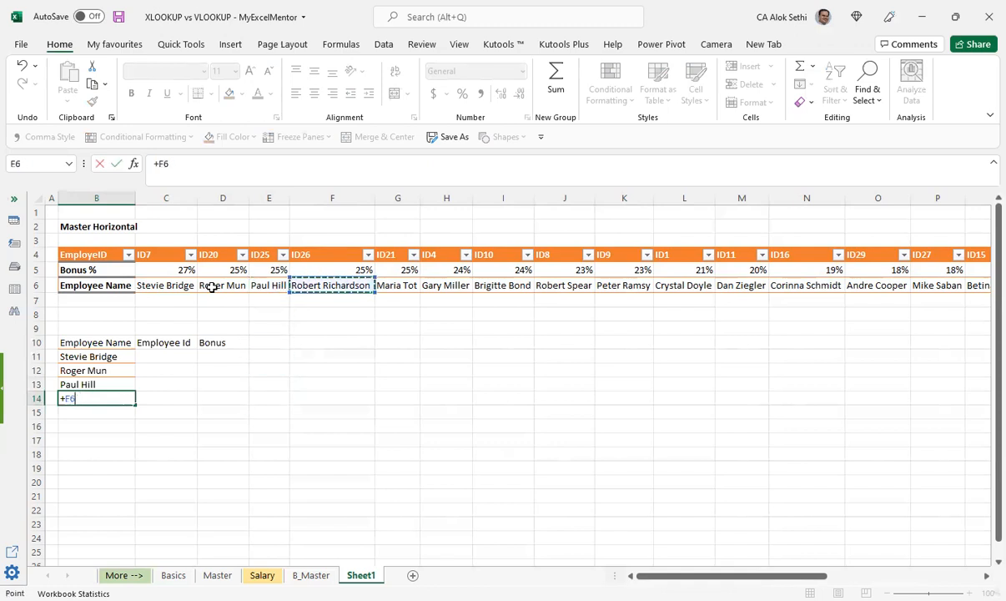
key(Return)
key(Up)
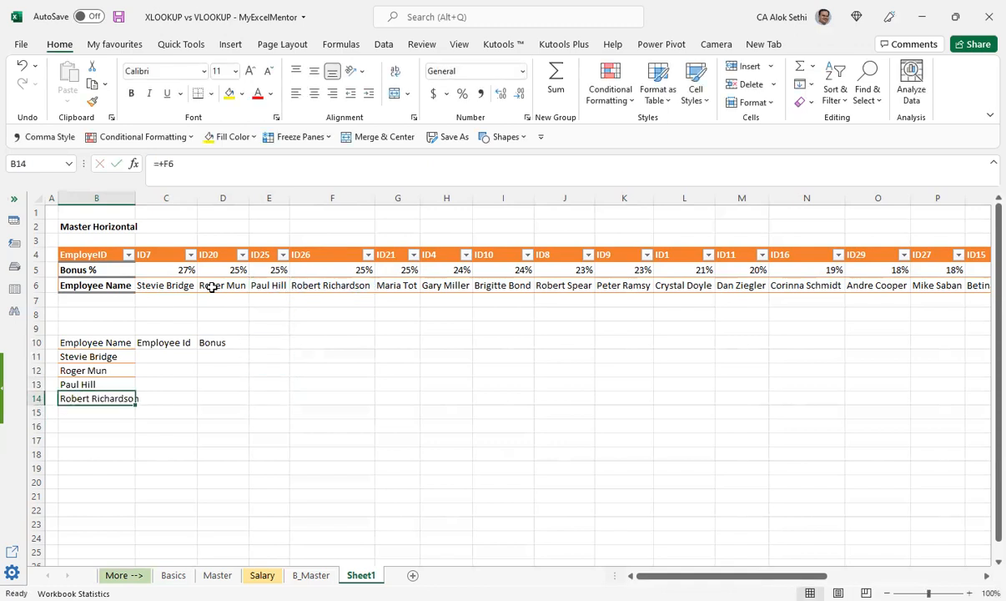
drag(133, 404, 133, 516)
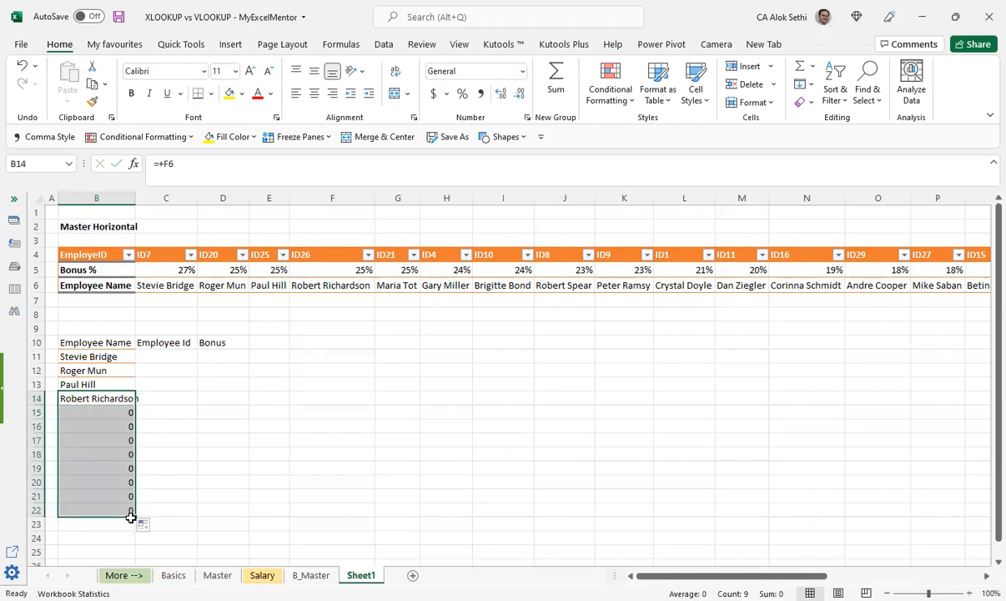
click(128, 411)
key(F2)
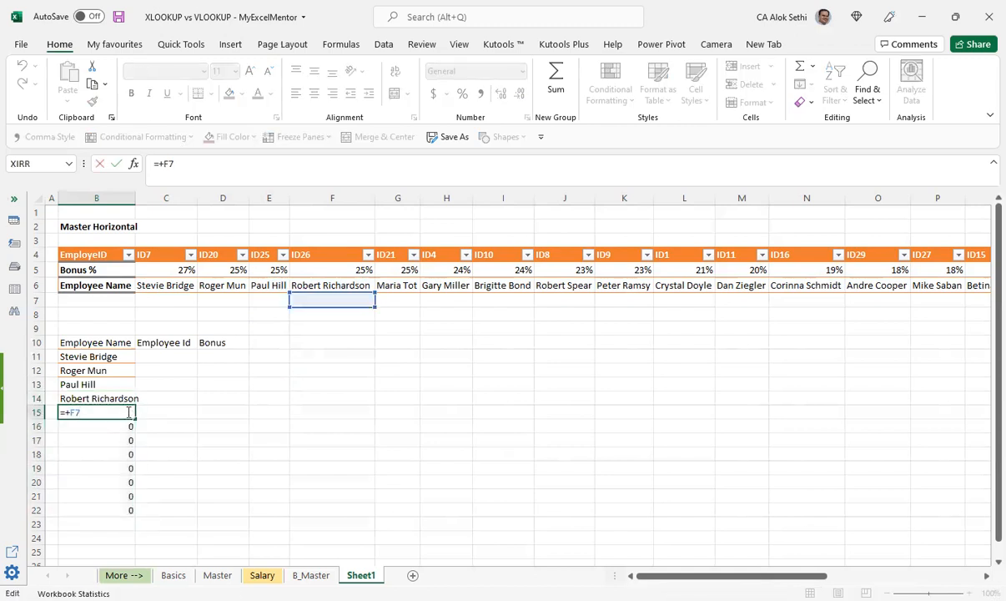
key(Escape)
key(shift+Down)
key(shift+Down)
key(shift+Down)
key(shift+Down)
key(shift+Down)
key(shift+Down)
key(shift+Down)
key(shift+Down)
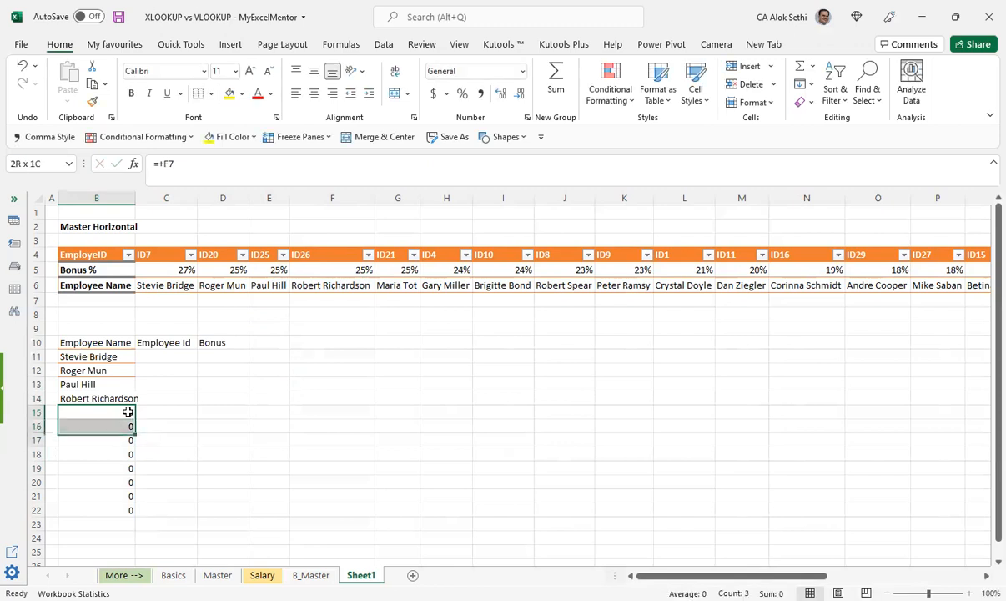
key(Delete)
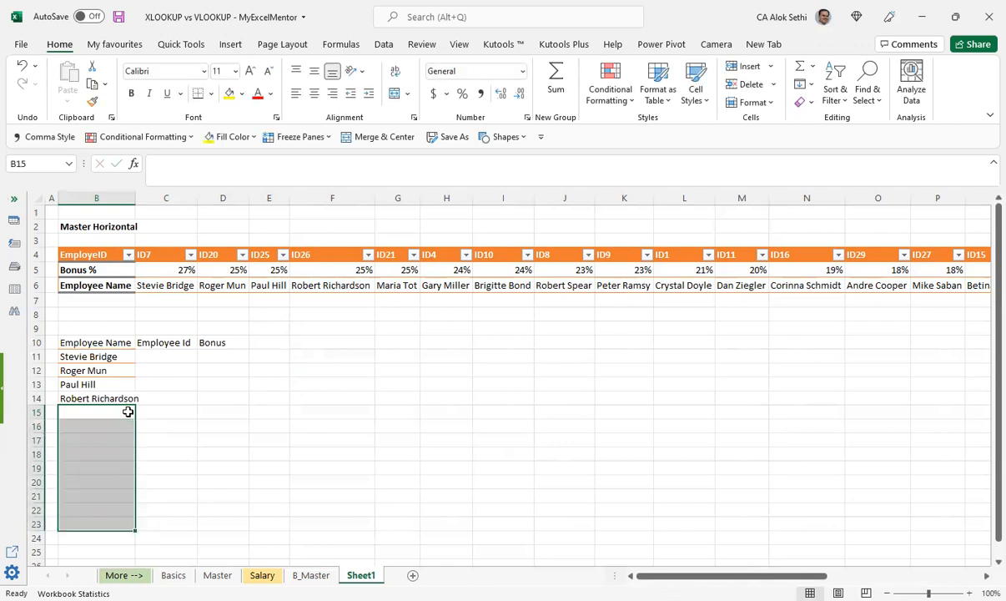
Step: Enter reference formulas +G6 in B15 and +H6 in B16 to pull in the fifth and sixth employee names
click(128, 412)
text(+)
key(Up)
key(Right)
key(Right)
key(Right)
key(Right)
key(Up)
key(Up)
key(Up)
key(Up)
key(Up)
key(Up)
key(Up)
key(Up)
key(Right)
key(Return)
text(+)
key(Right)
key(Right)
key(Right)
key(Right)
key(Up)
key(Up)
key(Up)
key(Up)
key(Up)
key(Up)
key(Up)
key(Up)
key(Up)
key(Up)
key(Right)
key(Right)
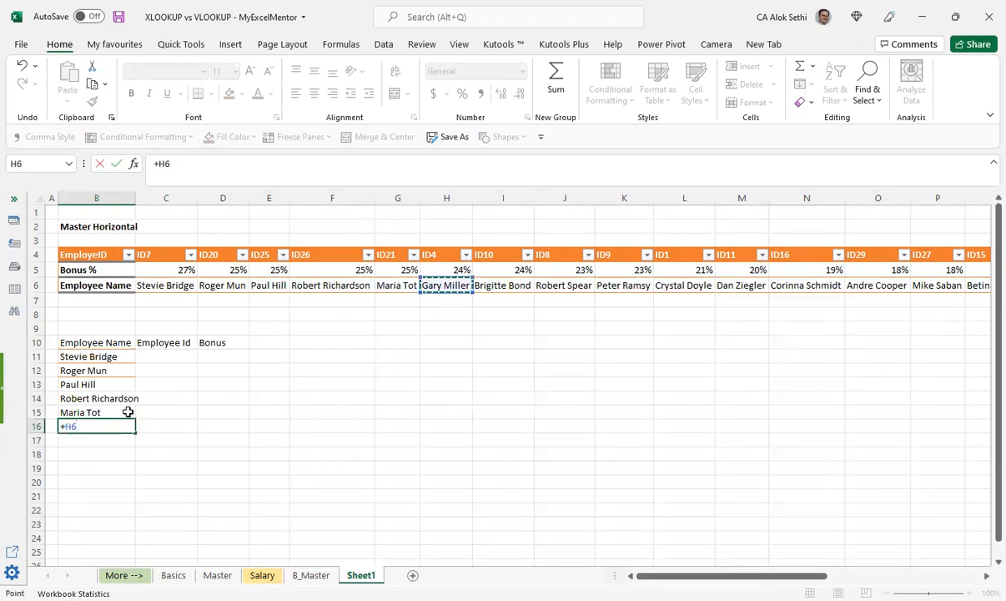
key(Return)
Step: Try filling the B16 reference down the column, and clear B17:B23
key(Up)
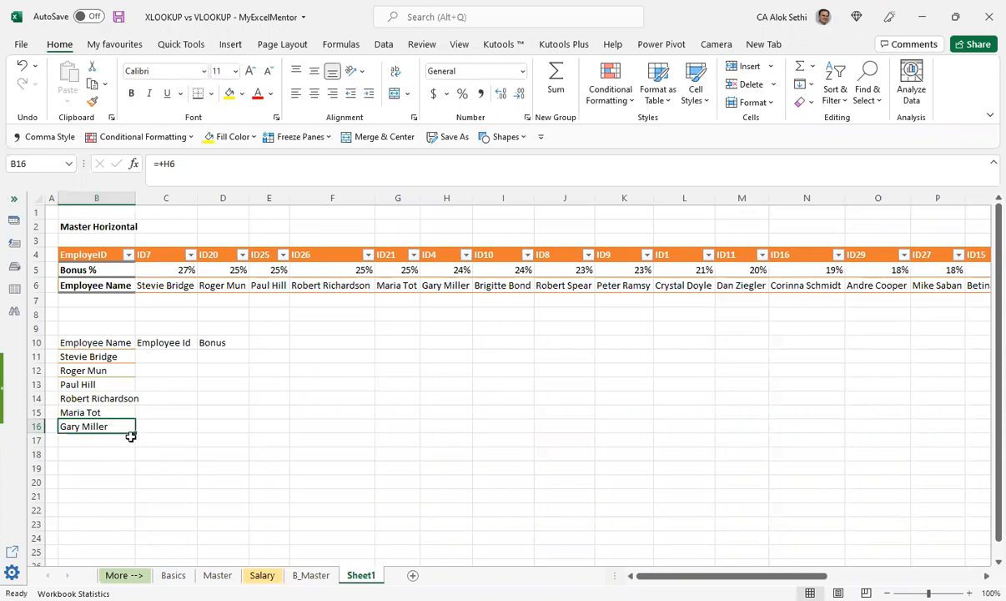
drag(134, 433, 137, 488)
drag(101, 439, 117, 529)
key(Delete)
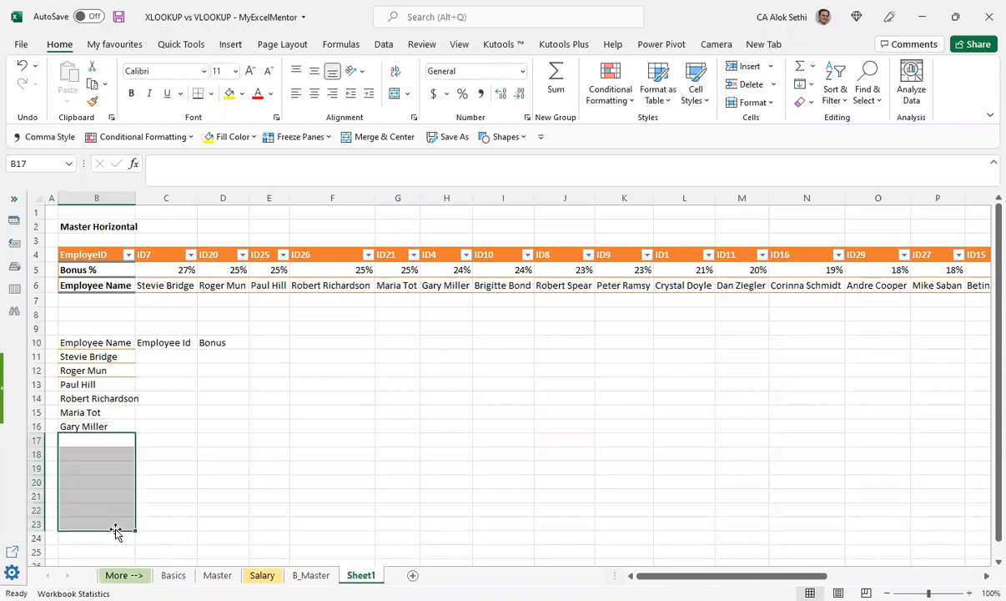
Step: Copy all employee names in row 6 of the Master Horizontal table, C6:AA6
key(Up)
key(Up)
key(Up)
key(Up)
key(Up)
key(Up)
key(Up)
key(Up)
key(Up)
key(Up)
key(Up)
key(Right)
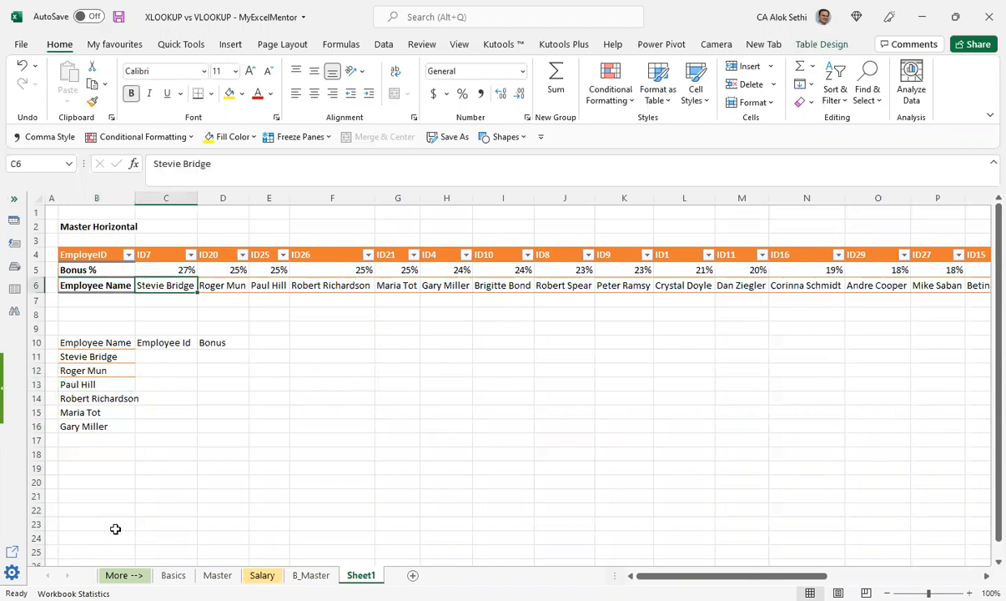
key(shift+Right)
key(shift+Right)
key(shift+Right)
key(shift+Right)
key(shift+Right)
key(shift+Right)
key(shift+Right)
key(shift+Right)
key(shift+Right)
key(shift+Right)
key(shift+Right)
key(shift+Right)
key(shift+Right)
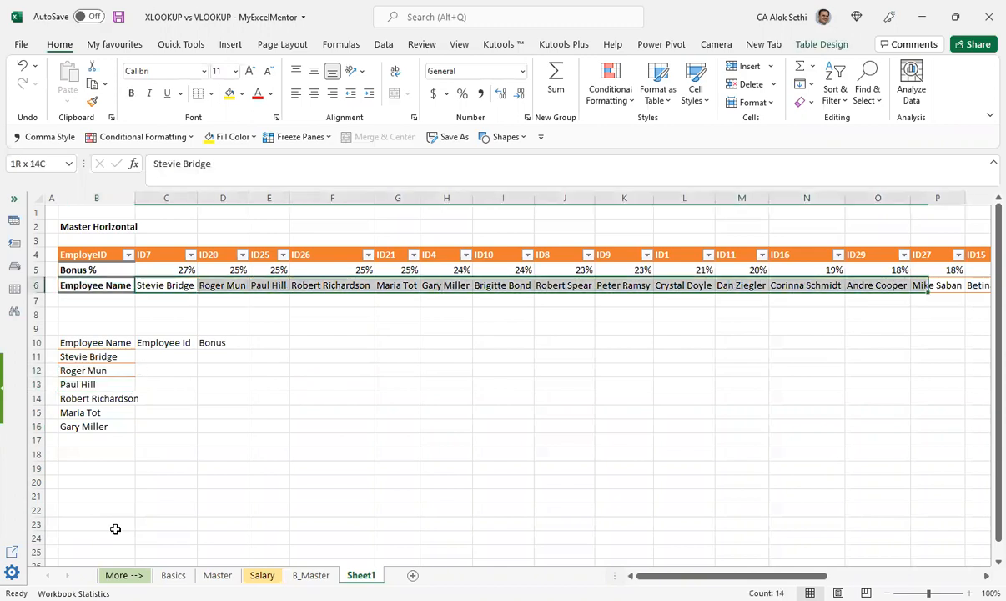
key(ctrl+shift+Right)
key(ctrl+c)
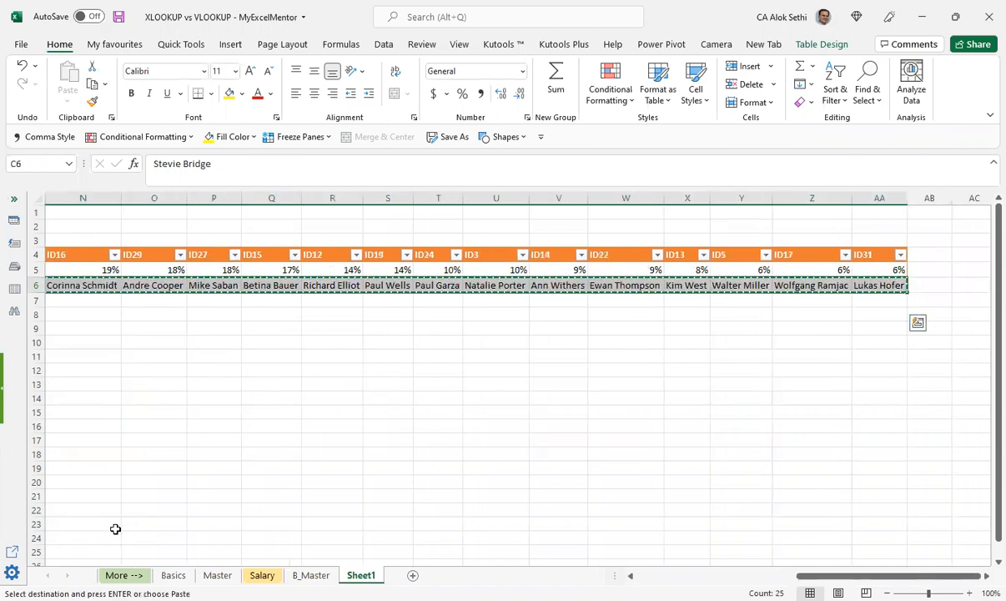
Step: Try pasting the copied names as values starting at F10, and undo the paste
key(Left)
key(Left)
key(Right)
key(Right)
key(Right)
key(Right)
key(Down)
key(Down)
key(Down)
key(Down)
key(Right)
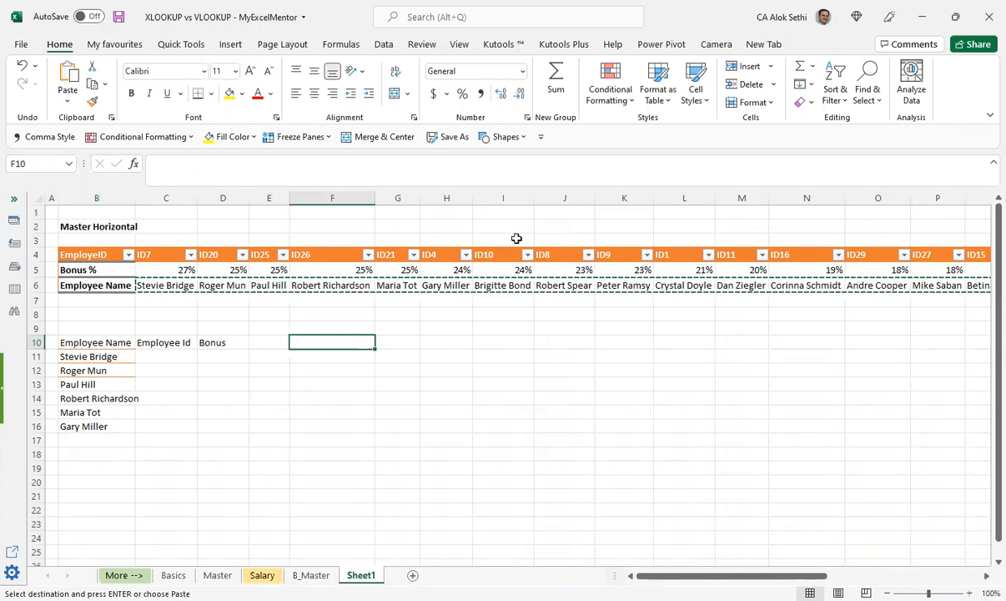
right_click(329, 344)
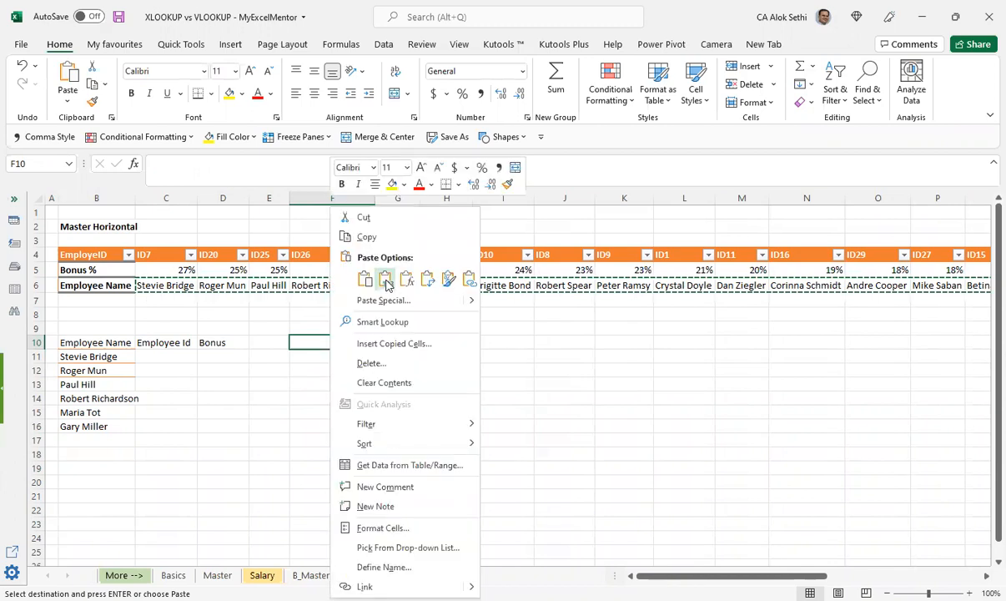
click(386, 281)
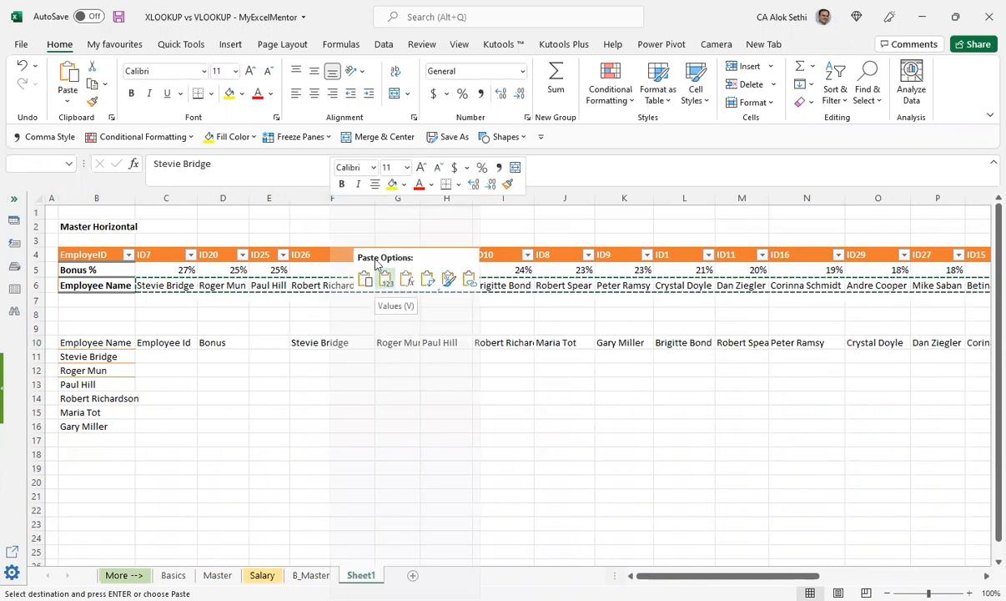
key(ctrl+z)
Step: Paste the copied names vertically from F10 down using Paste Special with Transpose
right_click(331, 343)
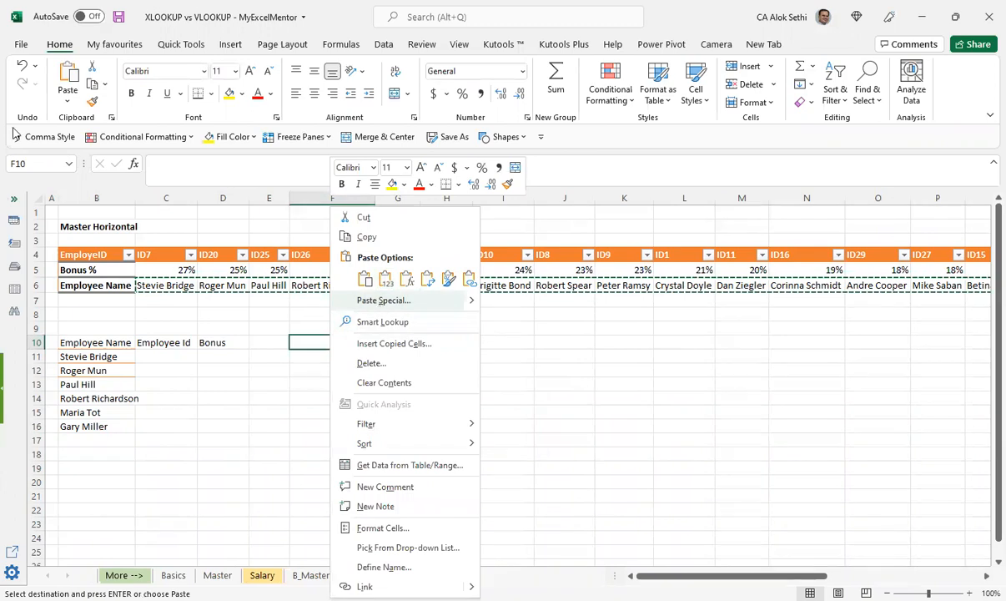
click(382, 302)
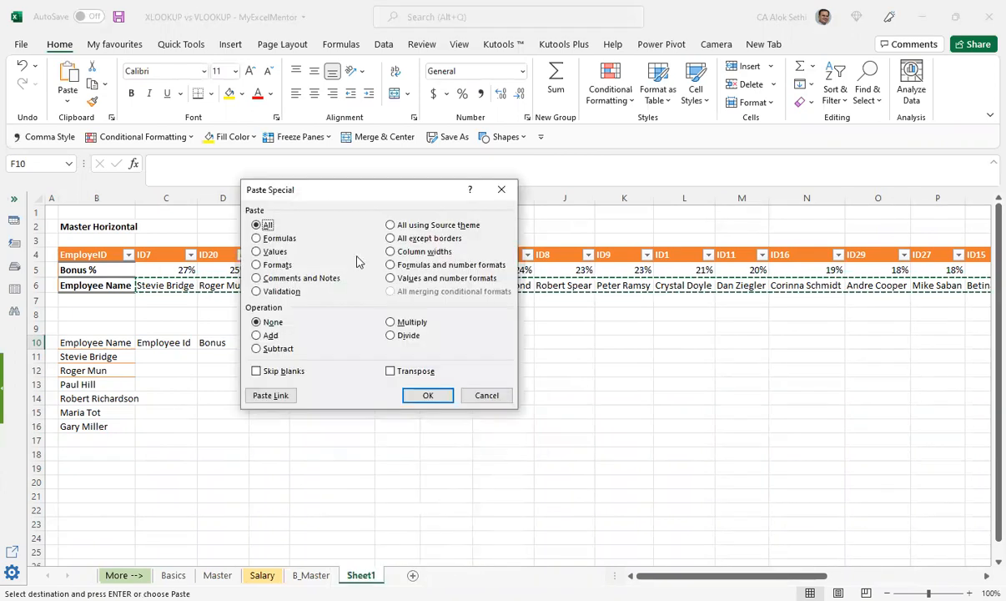
click(389, 373)
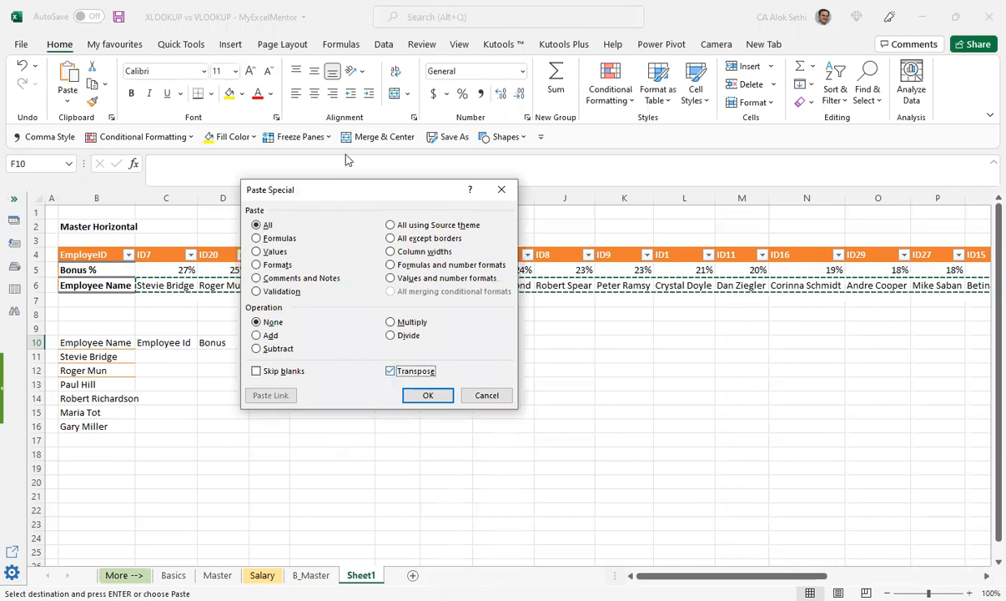
click(406, 392)
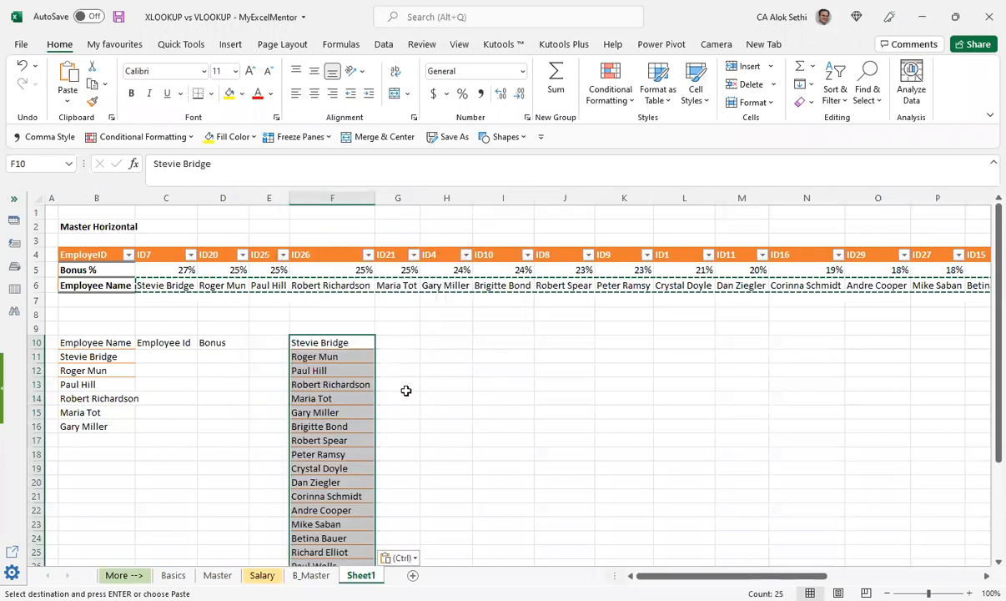
scroll(407, 391, down, 5)
scroll(406, 390, up, 3)
scroll(406, 391, up, 2)
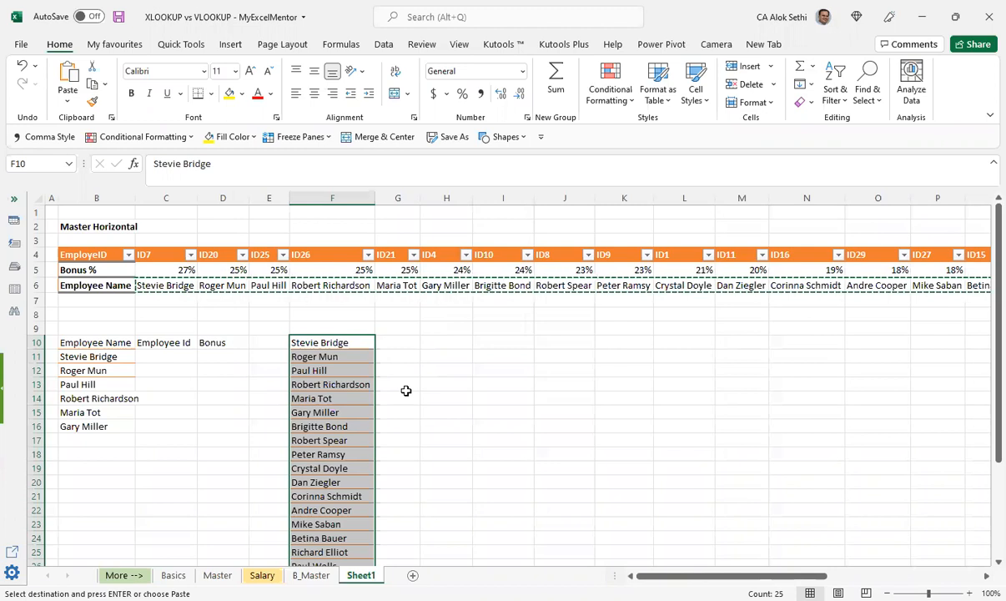
Step: Clear the manually entered employee names from B11:B16
key(shift+Down)
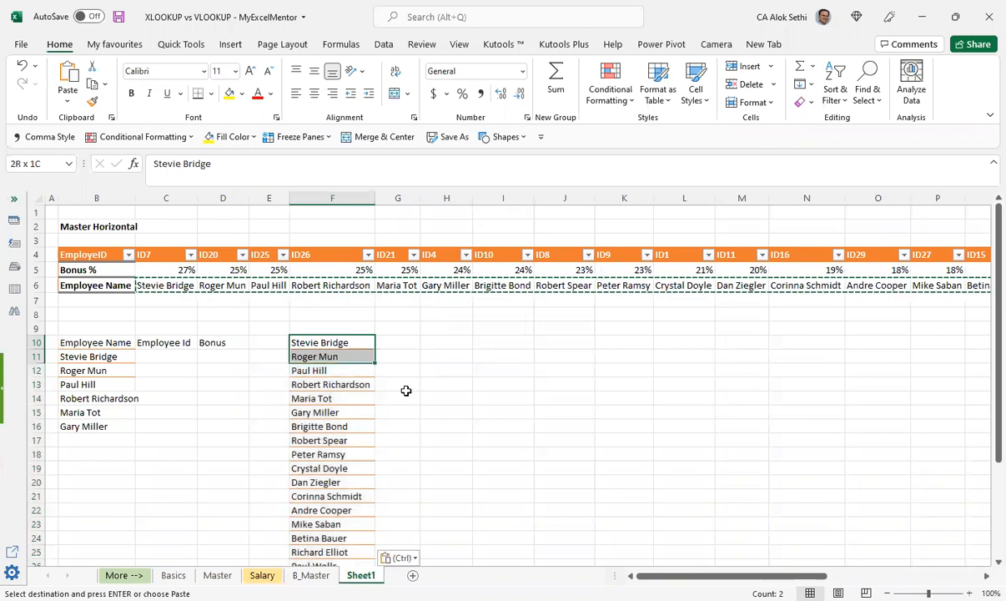
key(ctrl+Left)
key(ctrl+Left)
key(Down)
key(shift+Down)
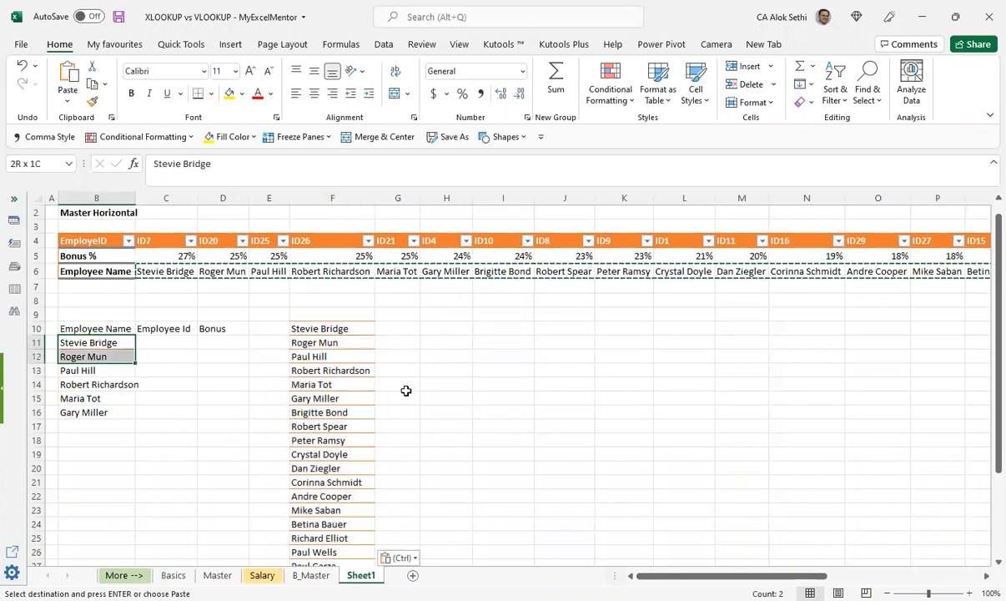
key(shift+Down)
key(shift+Down)
key(shift+Down)
key(shift+Down)
key(shift+Down)
key(shift+Down)
key(shift+Down)
key(shift+Down)
key(shift+Down)
key(Delete)
Step: Move the Employee Name, Employee Id and Bonus headings from B10:D10 up to B9:D9
key(Up)
key(shift+Right)
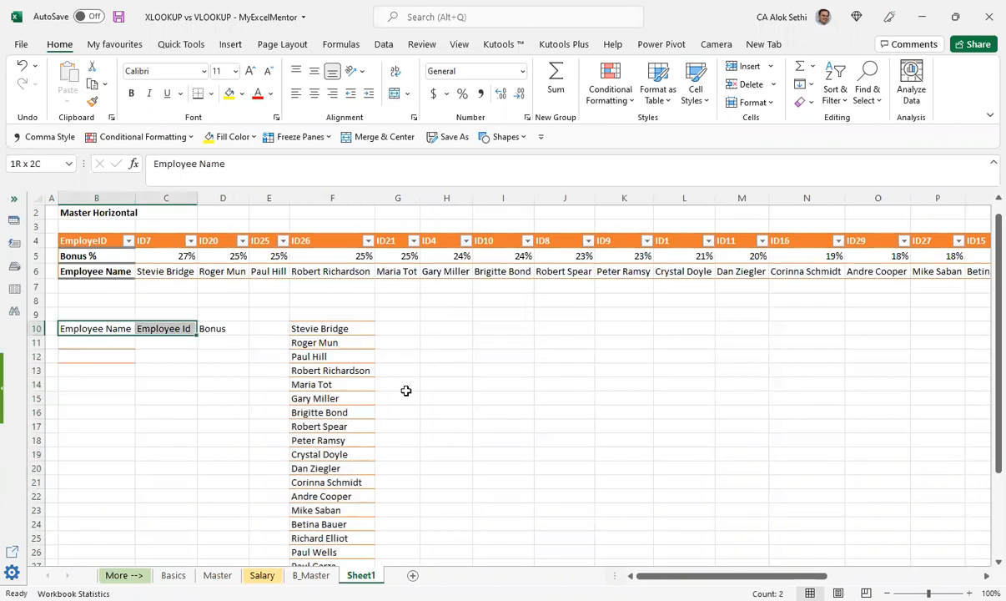
key(shift+Right)
key(ctrl+x)
key(Up)
key(ctrl+v)
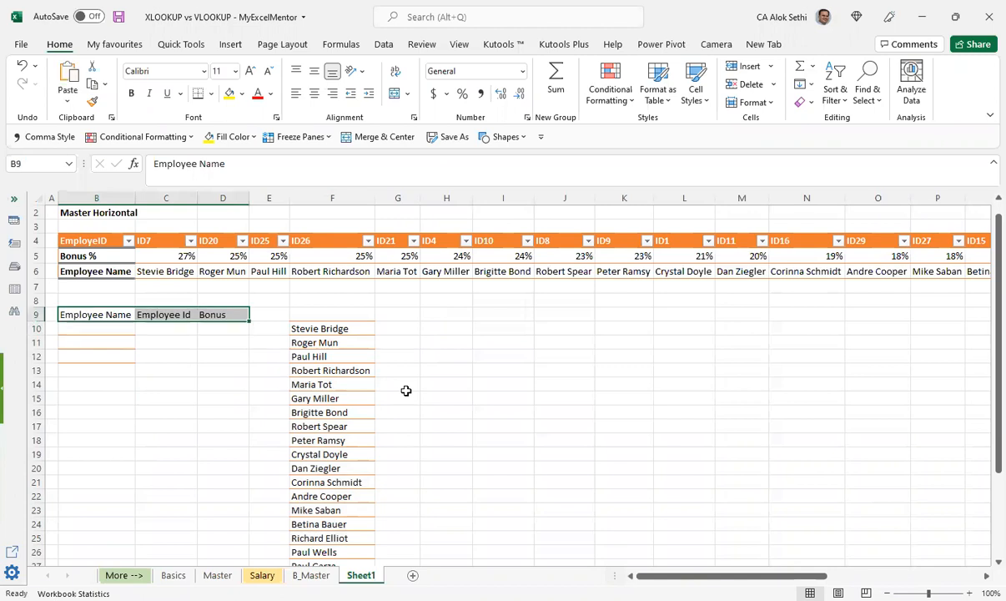
Step: Move the transposed name list from F10:F34 to B10, directly under the Employee Name heading
key(Down)
key(ctrl+Right)
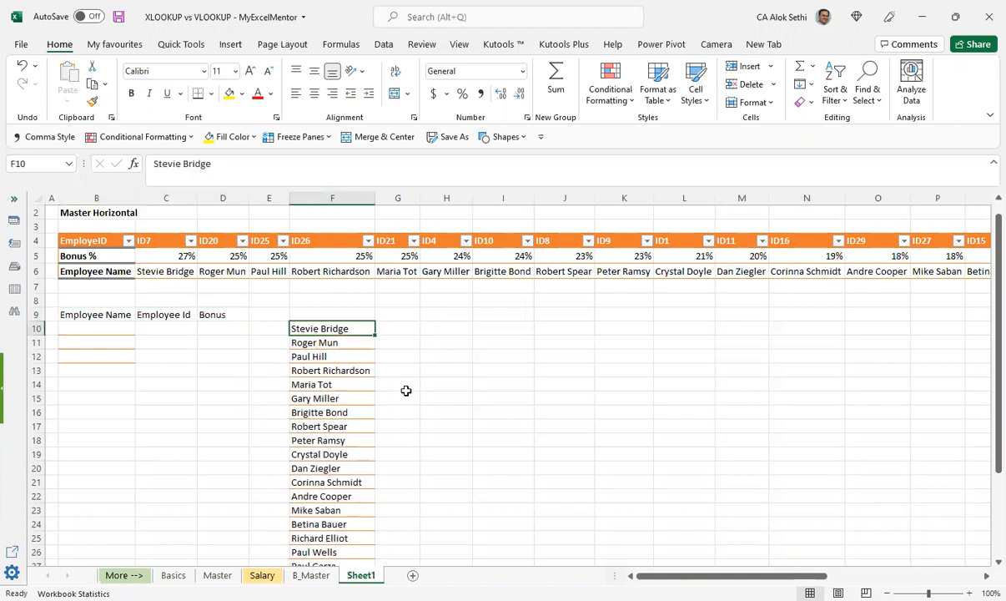
key(ctrl+shift+Down)
key(ctrl+c)
key(Left)
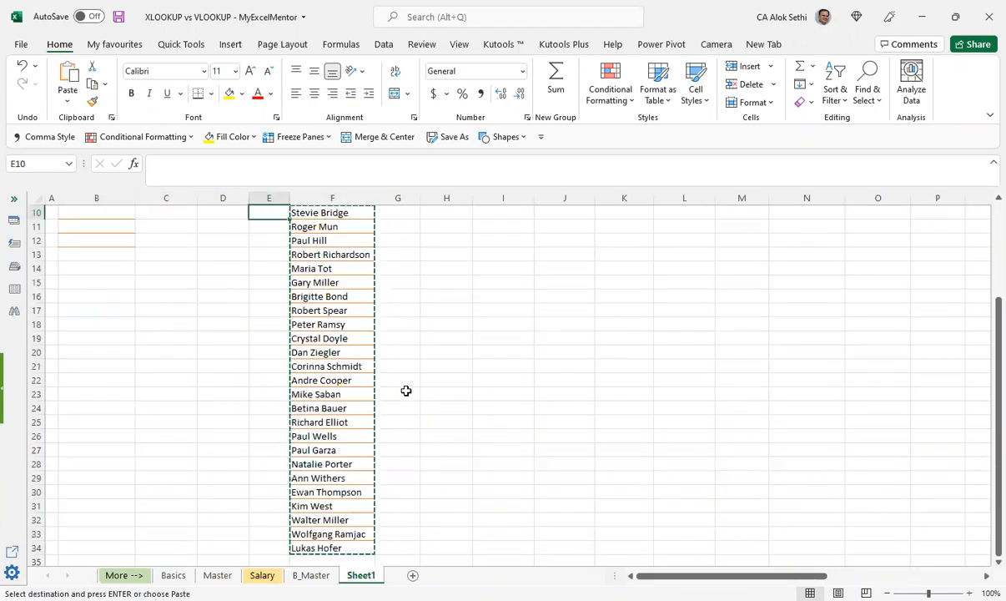
key(Up)
key(Home)
key(Right)
key(Down)
key(Return)
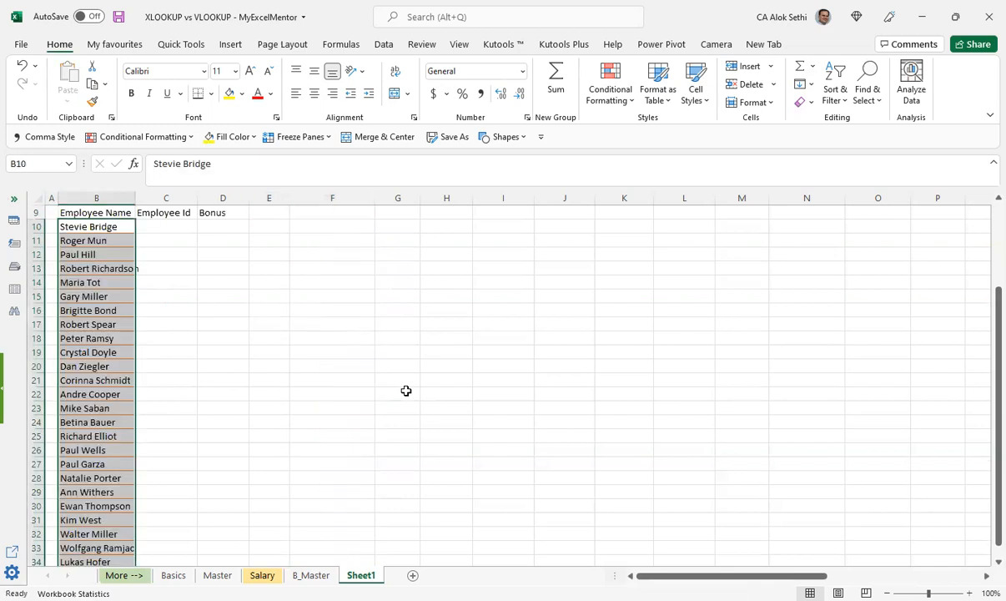
Step: Make the lookup headings in B9:D9 bold
key(Up)
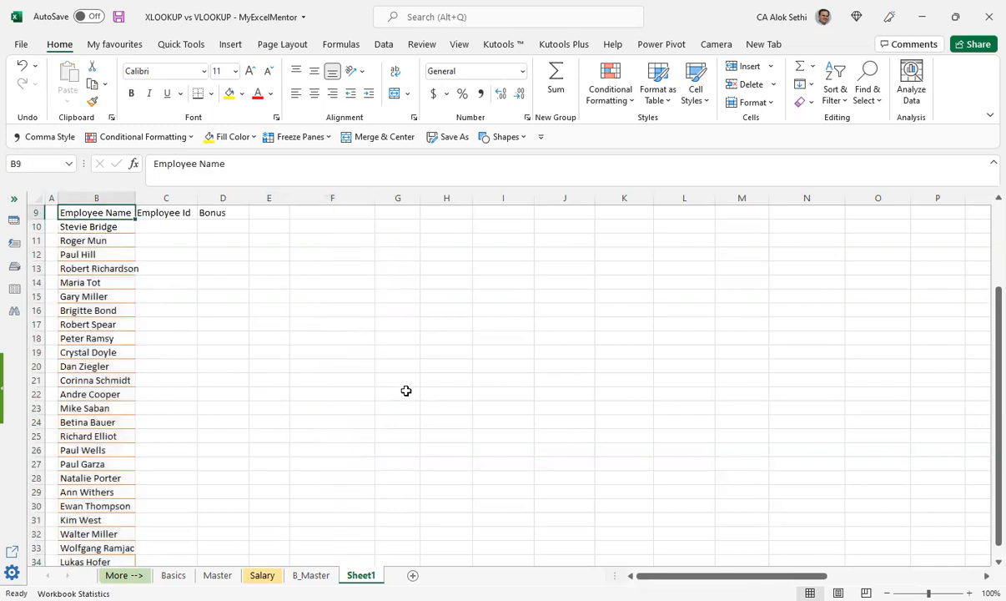
key(ctrl+shift+Right)
key(ctrl+b)
key(Up)
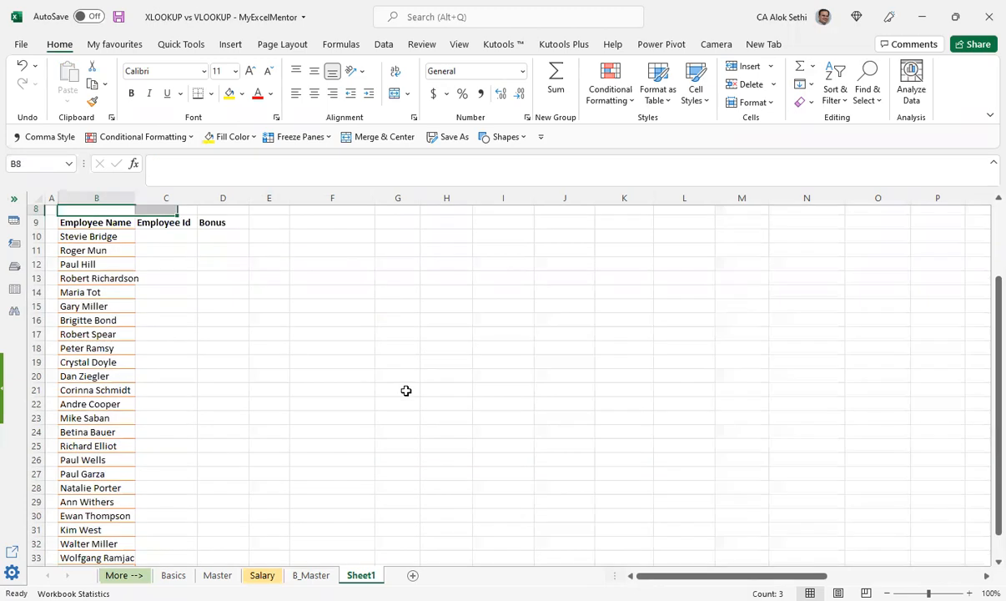
Step: Try to paste a copy of the Master Horizontal employee names from row 6 across row 11, starting at E11
key(Up)
key(Up)
key(Up)
key(Up)
key(Up)
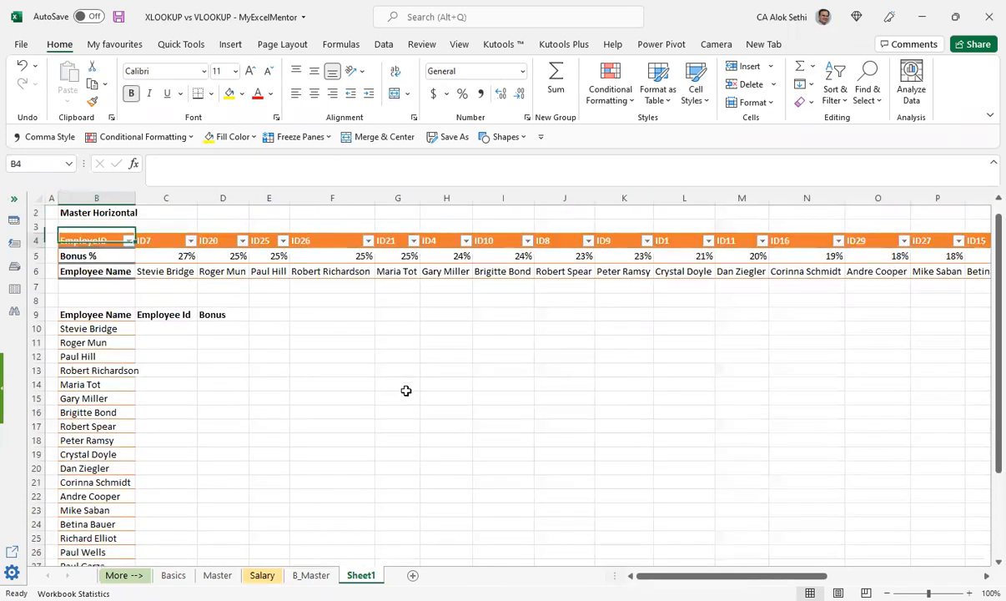
key(Down)
key(Down)
key(Down)
key(Right)
key(Right)
key(Left)
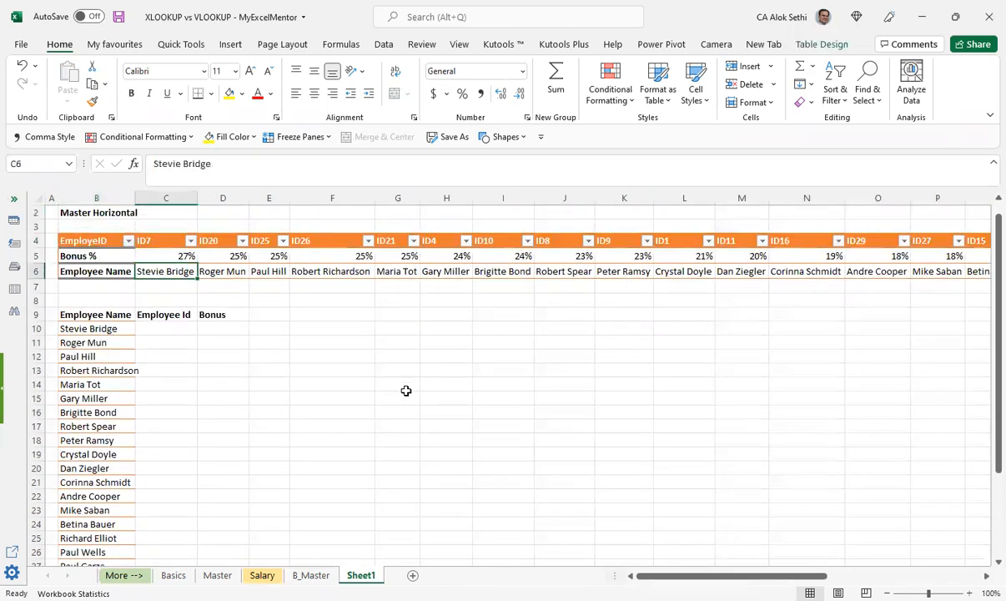
key(ctrl+shift+Right)
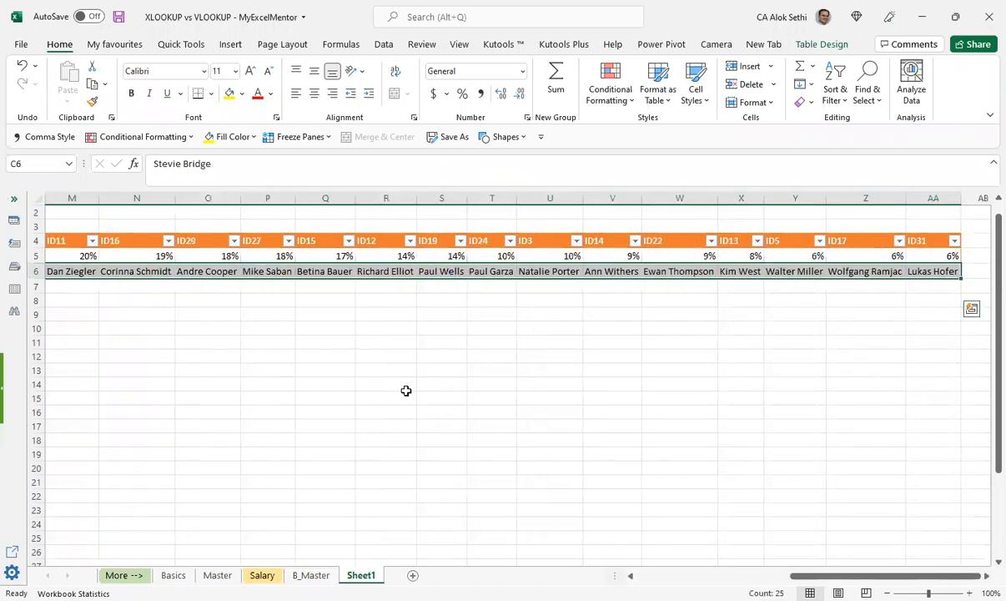
key(ctrl+c)
key(Down)
key(Down)
key(Down)
key(Down)
key(Down)
key(Down)
key(Down)
key(Down)
key(Up)
key(Up)
key(Up)
key(Right)
key(Right)
key(ctrl+v)
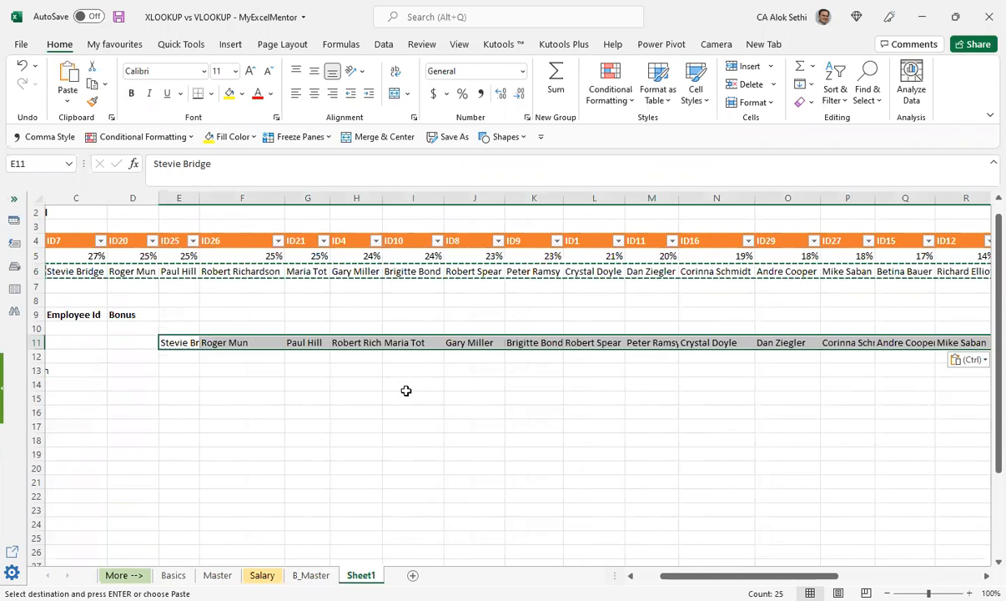
key(ctrl+z)
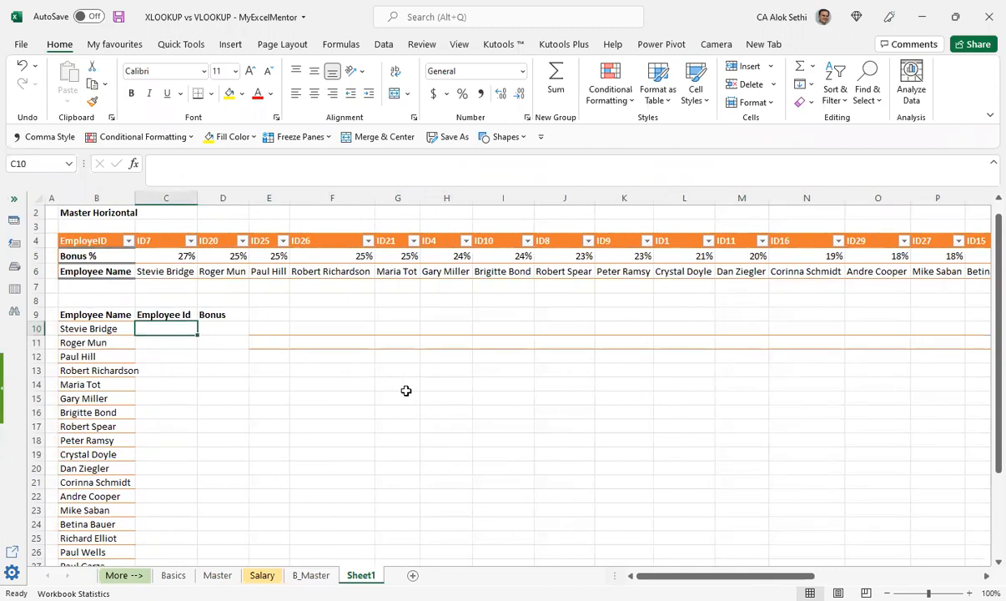
Step: Enter +VLOOKUP(B10,Table1[[#All],[ID7]:[ID31]],3) in C10 to look up the first employee's ID
text(+)
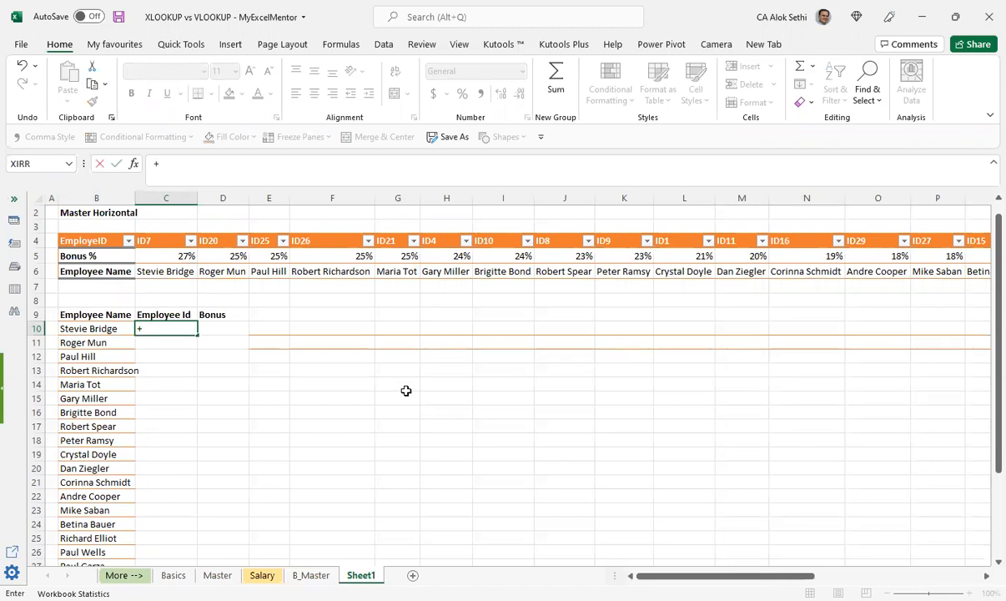
text(vlookup()
key(Left)
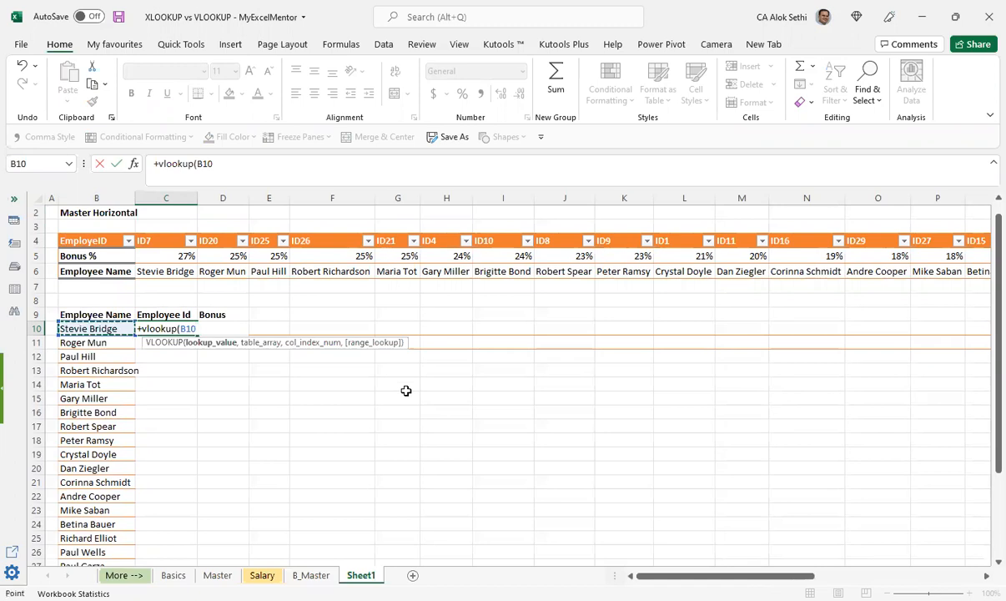
text(,)
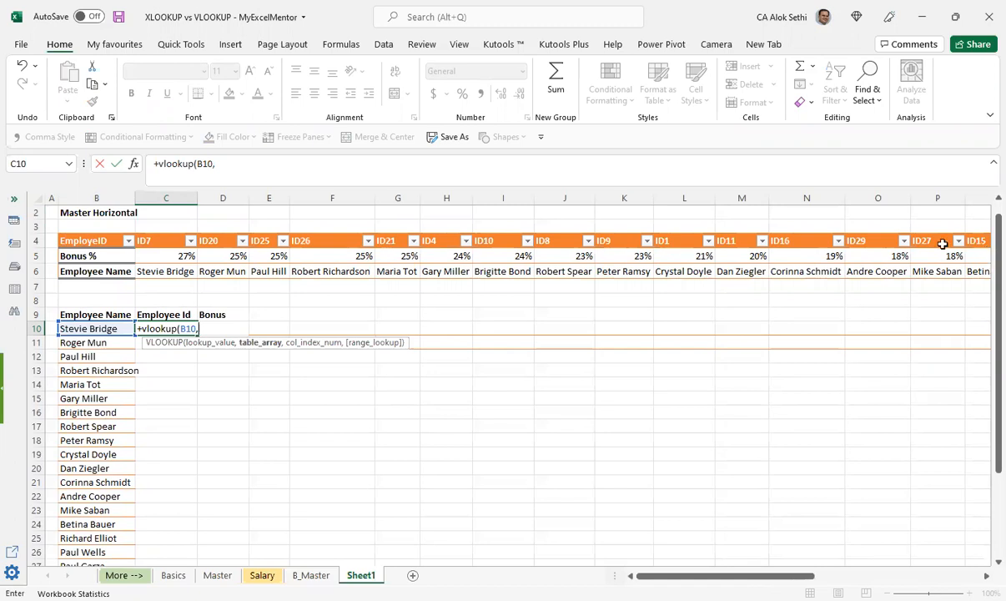
key(ctrl+Up)
key(ctrl+Up)
key(ctrl+shift+Right)
key(ctrl+shift+Up)
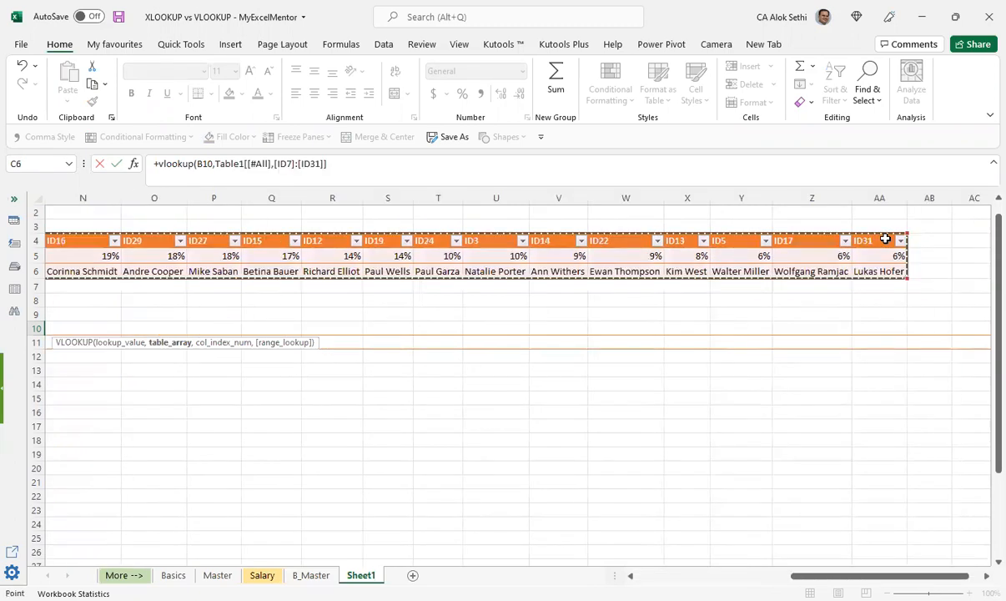
text(,)
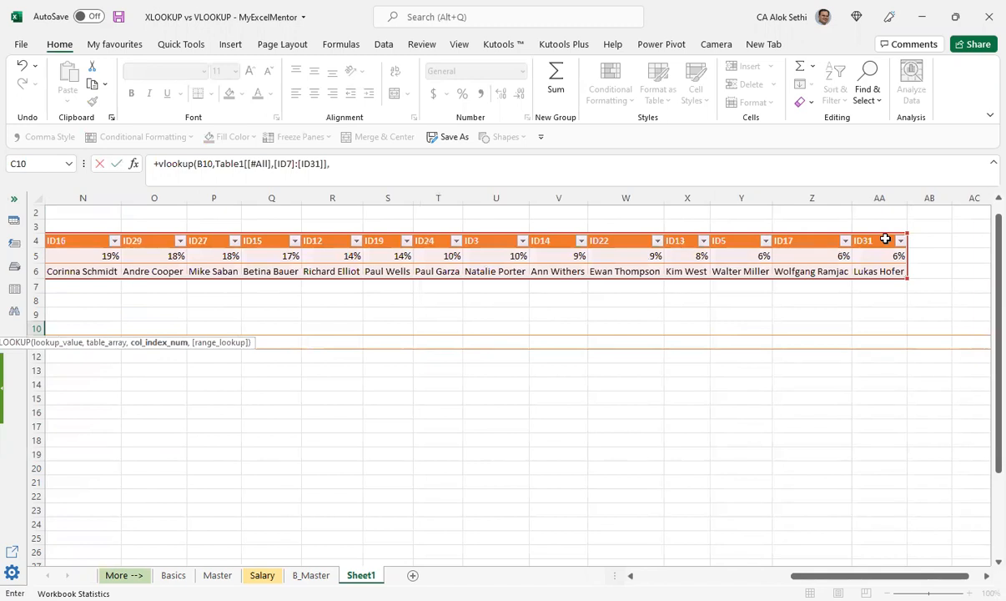
text(3)
key(Return)
Step: Check C10's lookup result against the employee name and the ranges its formula references
key(Up)
key(Left)
key(Left)
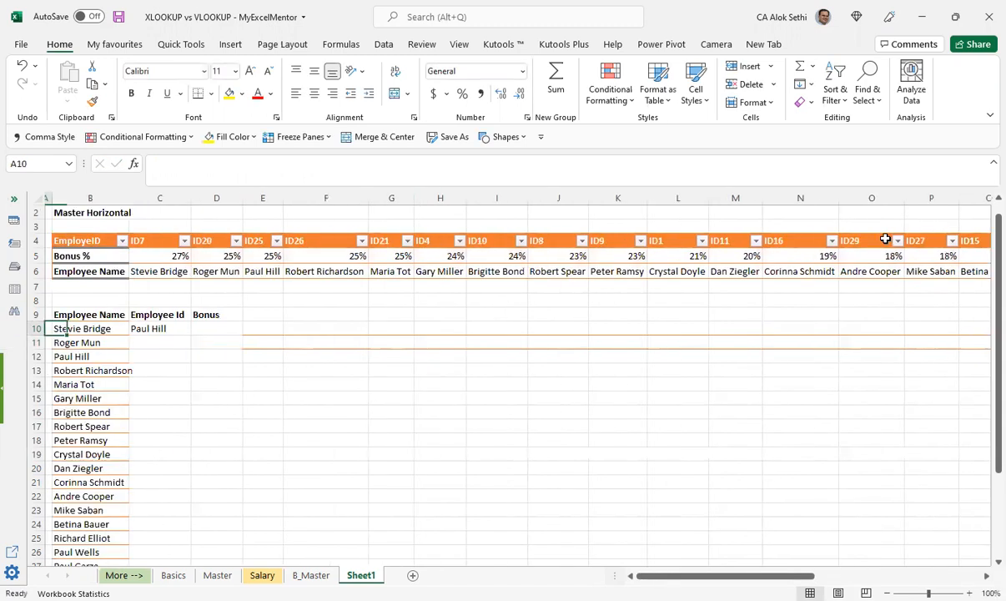
key(Right)
key(Right)
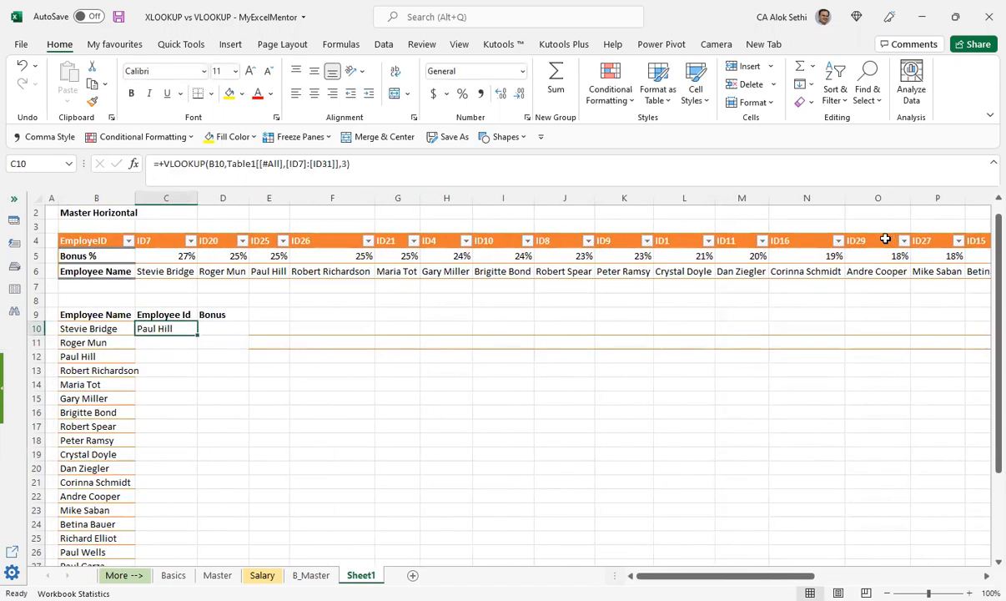
key(F2)
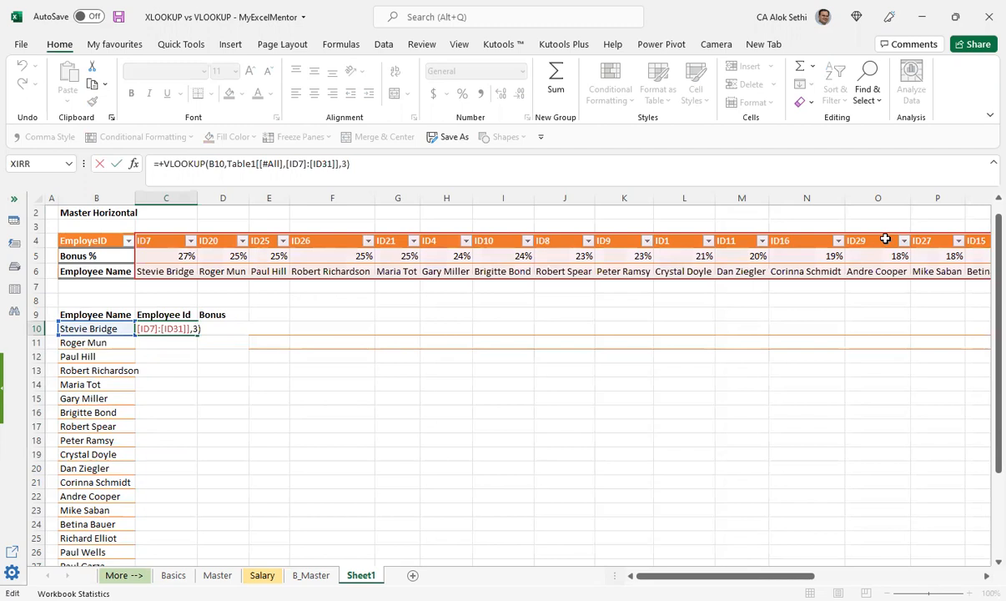
key(Escape)
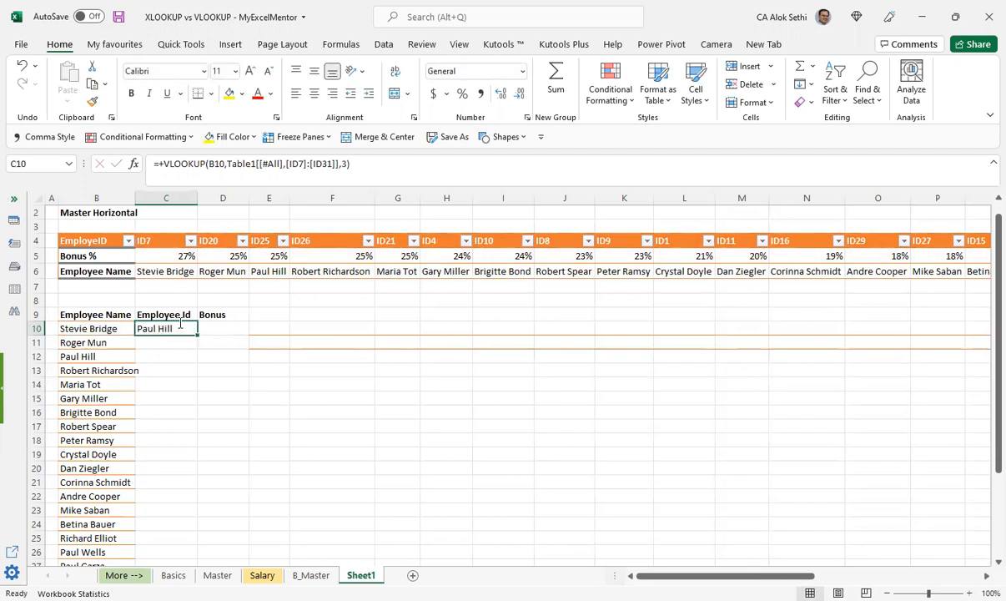
Step: Highlight the table array argument inside C10's VLOOKUP formula to examine the range it covers
key(F2)
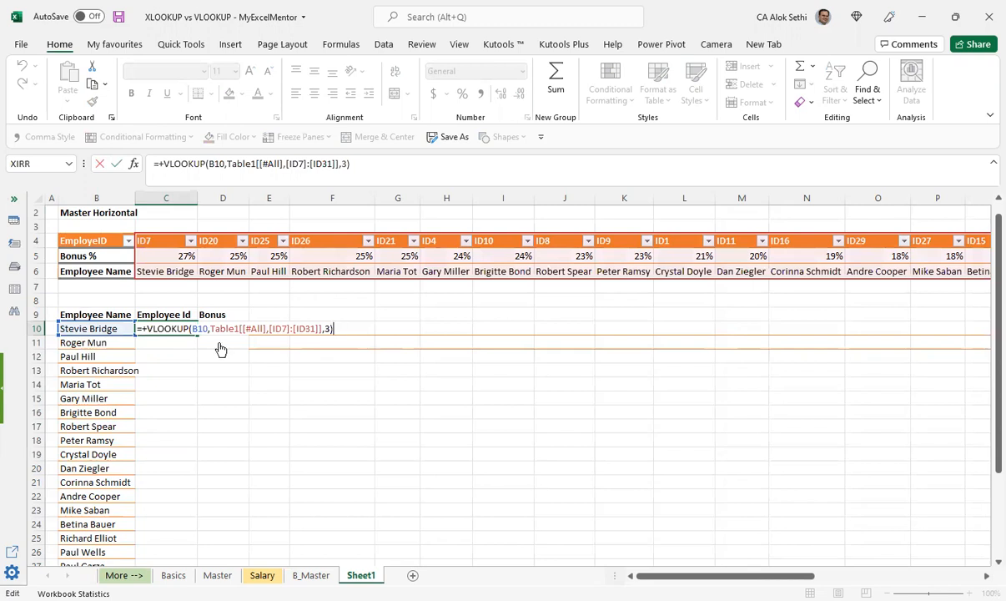
key(Left)
key(Left)
key(Left)
key(Left)
key(Left)
key(Left)
key(Left)
key(Left)
key(Left)
key(Left)
key(Left)
key(Left)
key(Left)
key(Left)
key(Left)
key(Left)
key(Left)
key(Left)
key(Left)
key(Left)
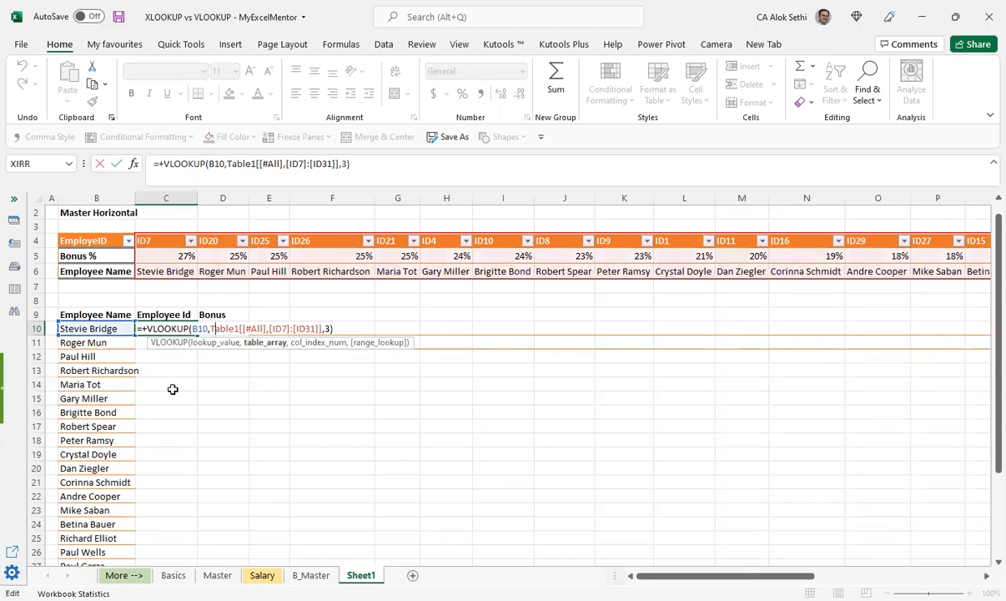
key(Left)
key(shift+Right)
key(shift+Right)
key(shift+Right)
key(shift+Right)
key(shift+Right)
key(shift+Right)
key(shift+Right)
key(shift+Right)
key(shift+Right)
key(shift+Right)
key(shift+Right)
key(shift+Right)
key(shift+Right)
key(shift+Right)
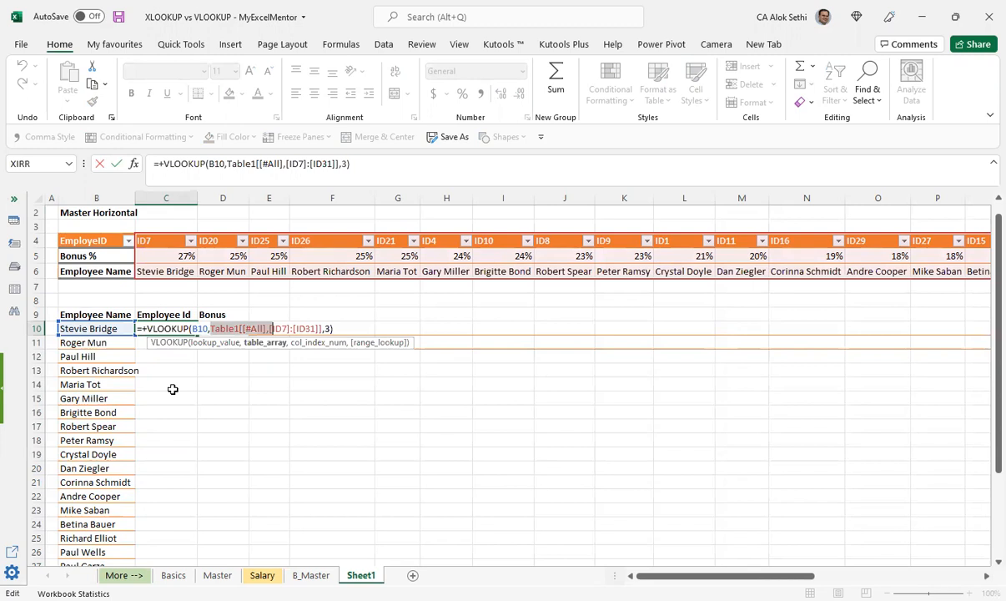
key(shift+Right)
key(shift+Right)
key(shift+Right)
key(shift+Right)
key(shift+Right)
key(shift+Right)
key(shift+Right)
key(shift+Right)
key(shift+Right)
key(shift+Right)
key(shift+Right)
key(shift+Right)
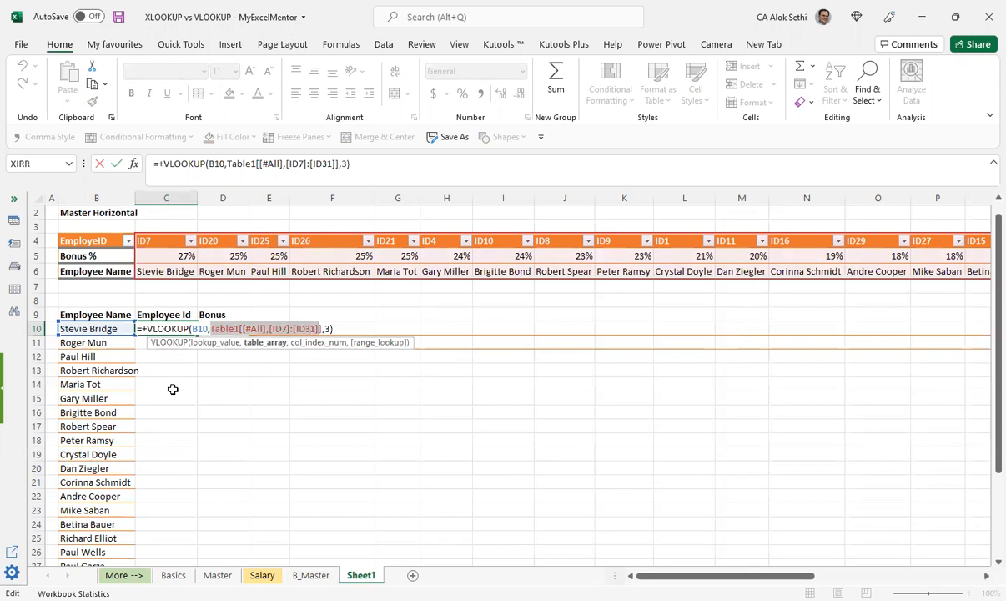
key(shift+Right)
key(shift+Right)
key(ctrl+Return)
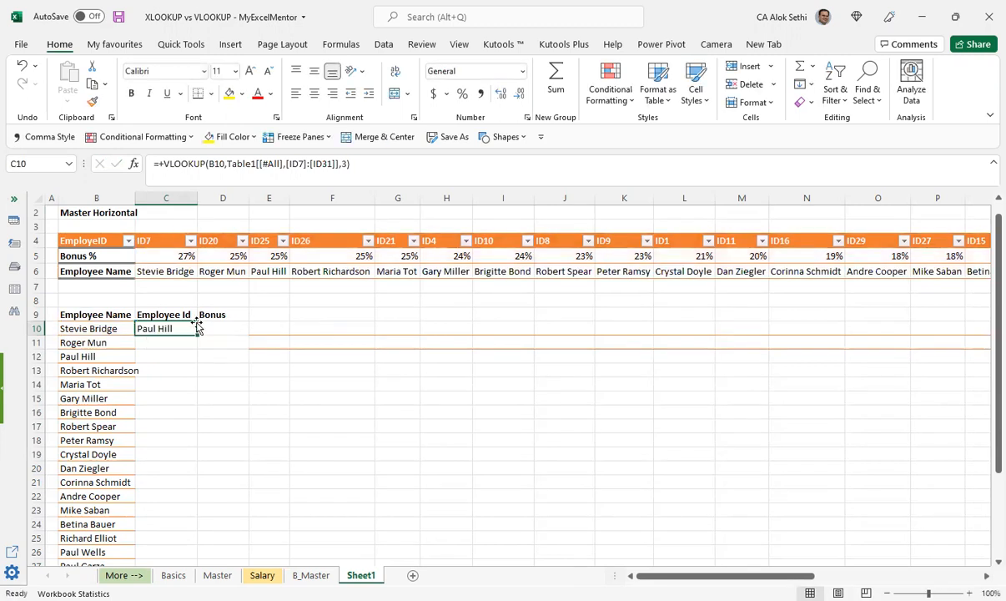
Step: Fill the VLOOKUP formula from C10 down the Employee Id column to C26
drag(196, 336, 188, 561)
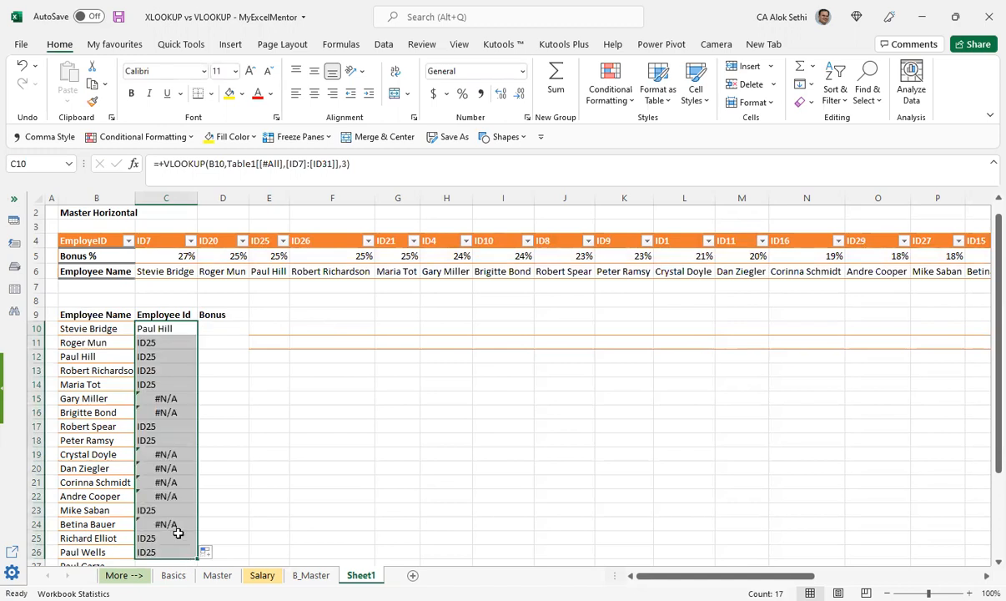
key(Down)
key(Down)
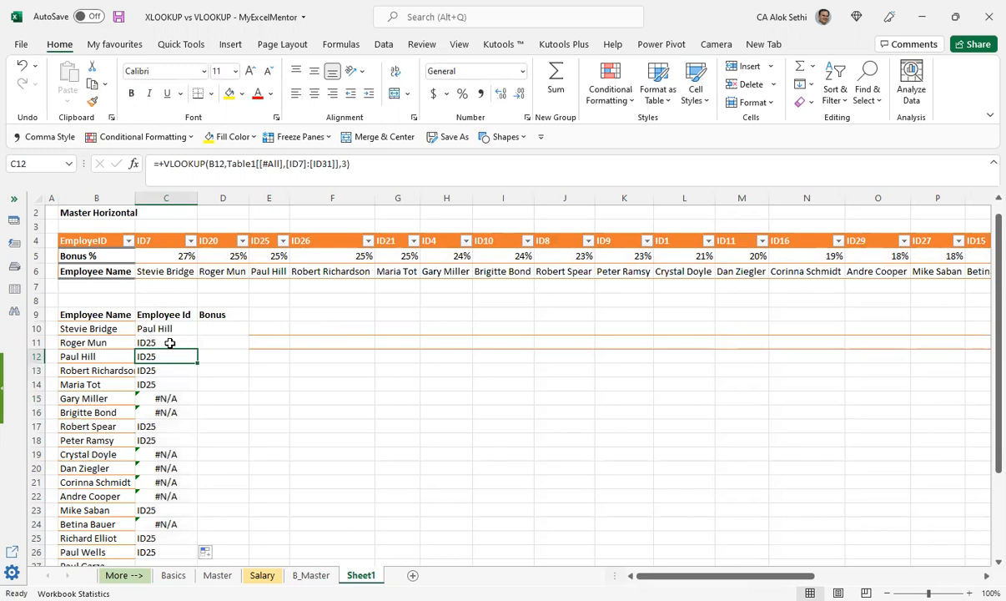
Step: Compare the VLOOKUP formulas in C11 and C10 with the lookup name in B10
click(170, 343)
key(F2)
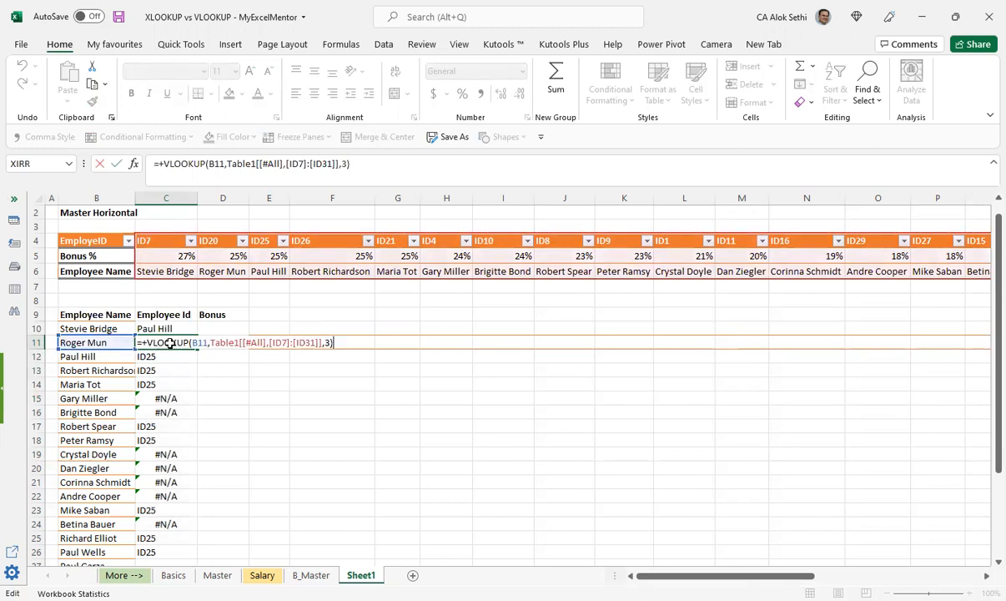
key(shift+Tab)
click(170, 343)
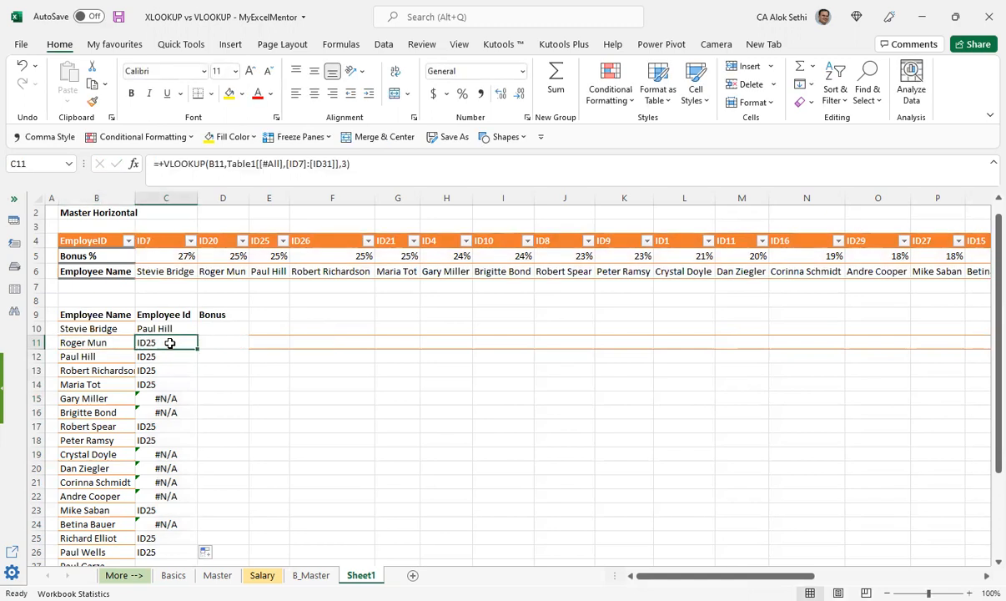
key(Up)
key(Left)
key(F2)
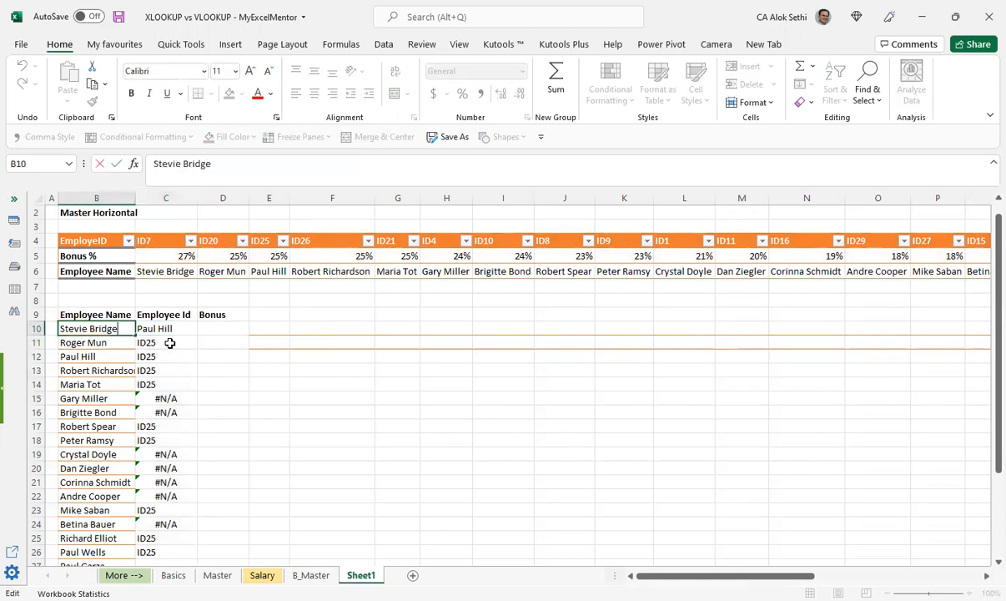
key(Tab)
key(F2)
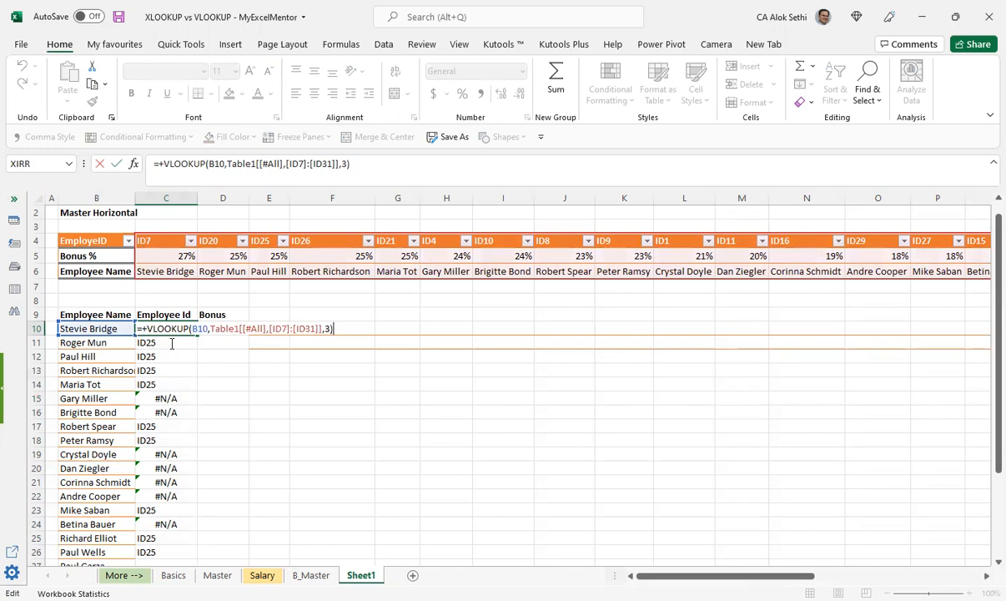
Step: Inspect the filled VLOOKUP formulas further down the Employee Id column, including C13 and C18
key(Return)
key(Down)
key(Down)
key(F2)
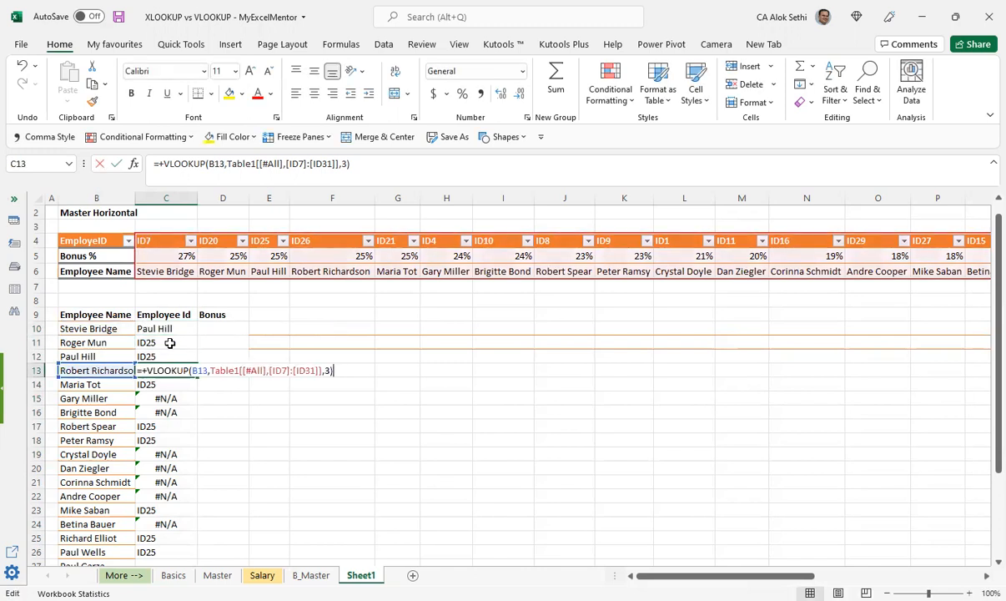
key(Return)
key(Return)
key(F2)
key(Return)
key(F2)
key(Return)
key(F2)
key(Return)
key(F2)
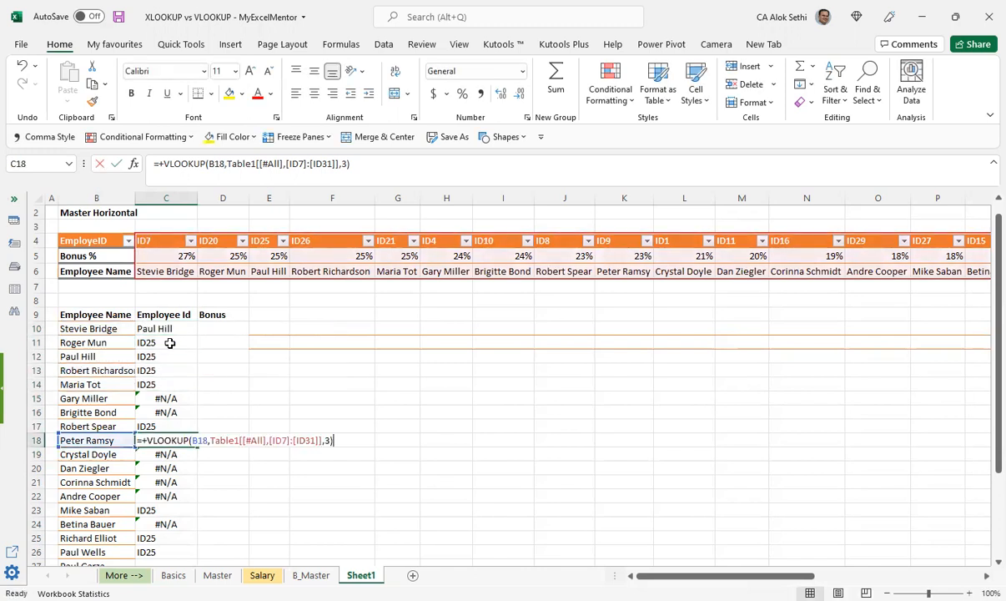
key(Return)
key(Return)
key(Return)
key(Return)
key(Return)
key(Return)
key(Return)
key(Return)
key(Return)
key(Return)
key(F2)
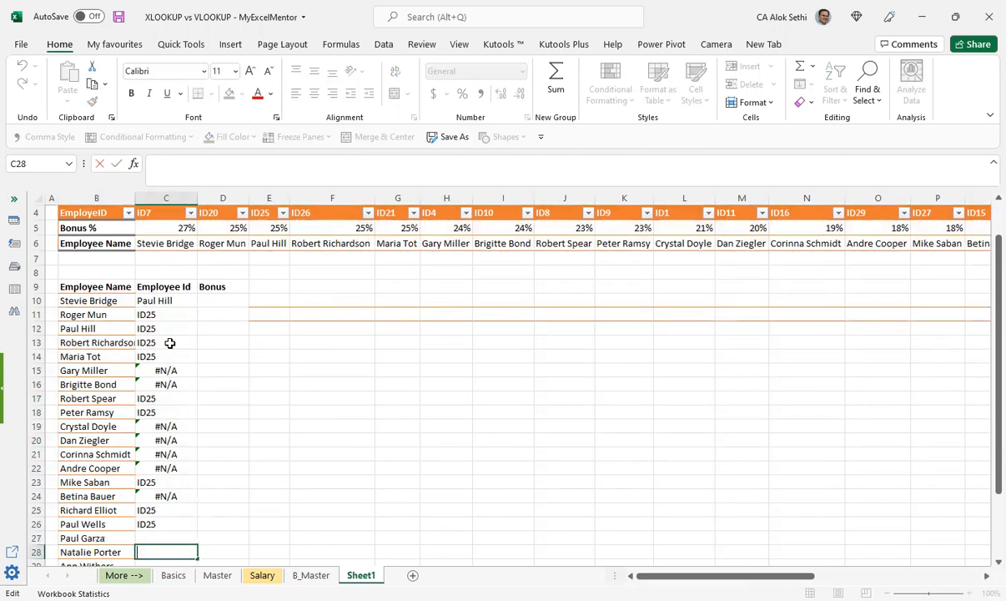
key(Escape)
key(Up)
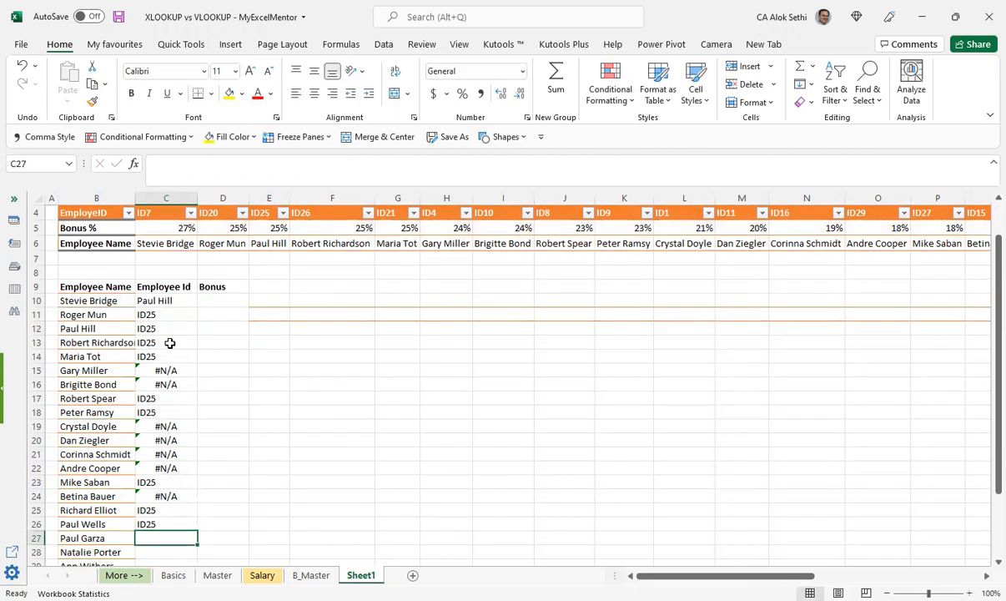
Step: Examine the bonus and employee name cells under ID25 in the Master Horizontal table
key(Right)
key(Right)
key(ctrl+Up)
key(ctrl+Up)
key(ctrl+Up)
key(ctrl+Down)
key(Down)
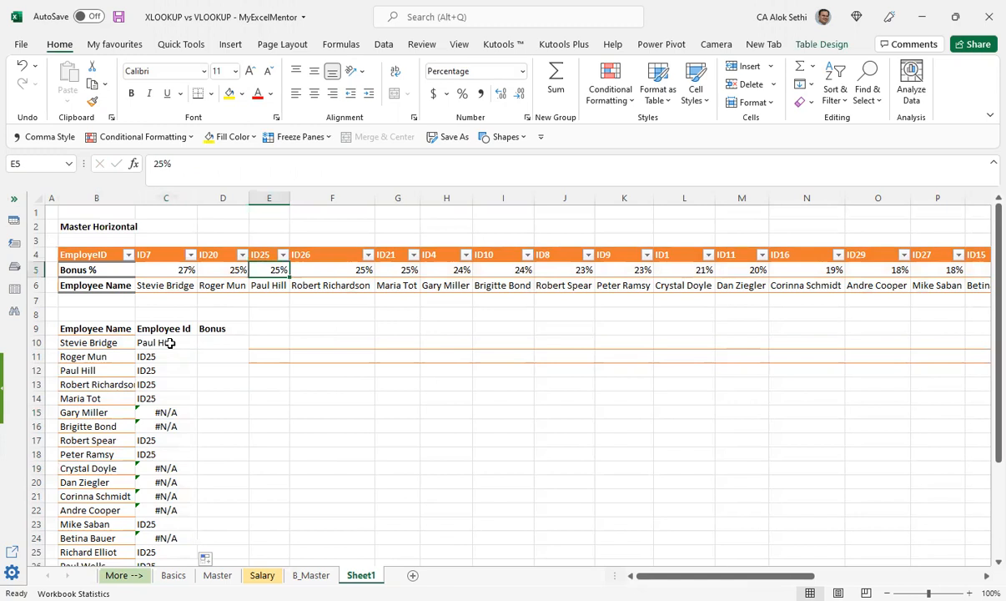
key(F2)
key(Return)
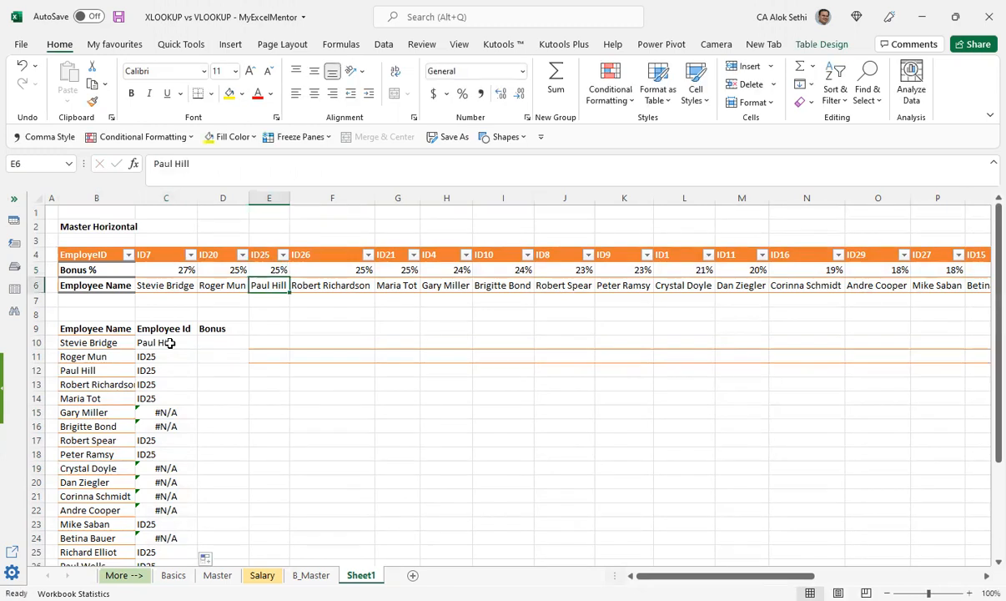
key(Down)
key(Down)
key(Down)
key(Down)
key(Down)
key(Down)
key(Down)
key(Down)
key(Down)
key(Down)
key(Down)
key(Down)
key(Down)
key(Down)
key(Down)
key(Down)
key(Down)
key(Down)
key(Down)
key(Down)
key(Down)
key(Down)
key(Down)
key(Down)
key(Down)
key(Down)
key(Down)
key(Down)
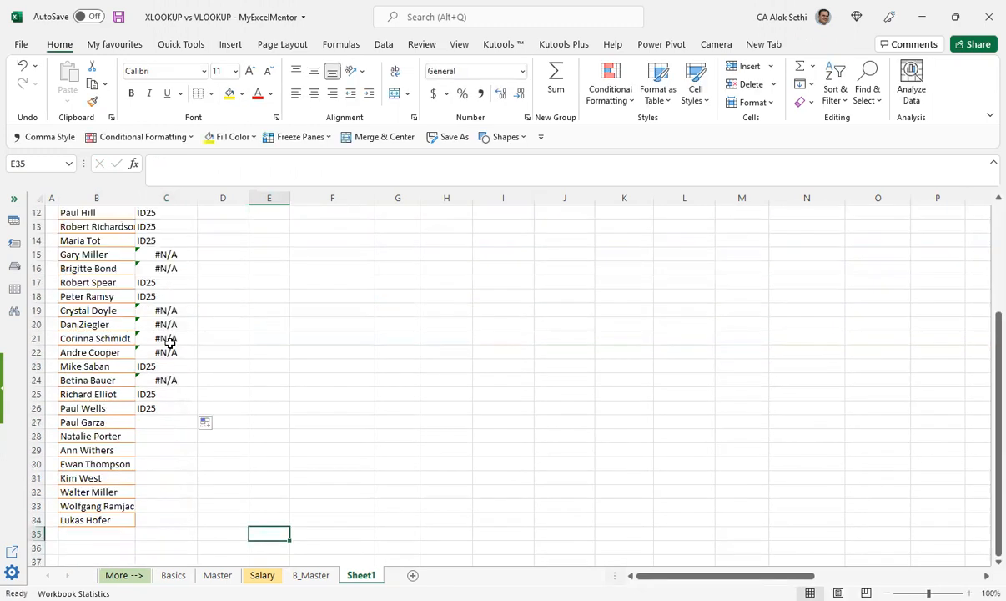
key(Up)
key(Up)
key(Up)
key(Up)
key(Up)
key(Up)
key(Up)
key(Up)
key(Up)
key(Up)
key(Up)
key(Up)
key(Up)
key(Up)
key(Up)
key(Up)
key(Up)
key(Up)
key(Up)
key(Up)
key(Up)
key(Up)
key(Up)
key(Up)
key(Up)
key(Up)
key(Up)
key(Up)
key(Up)
key(Up)
key(Up)
key(Up)
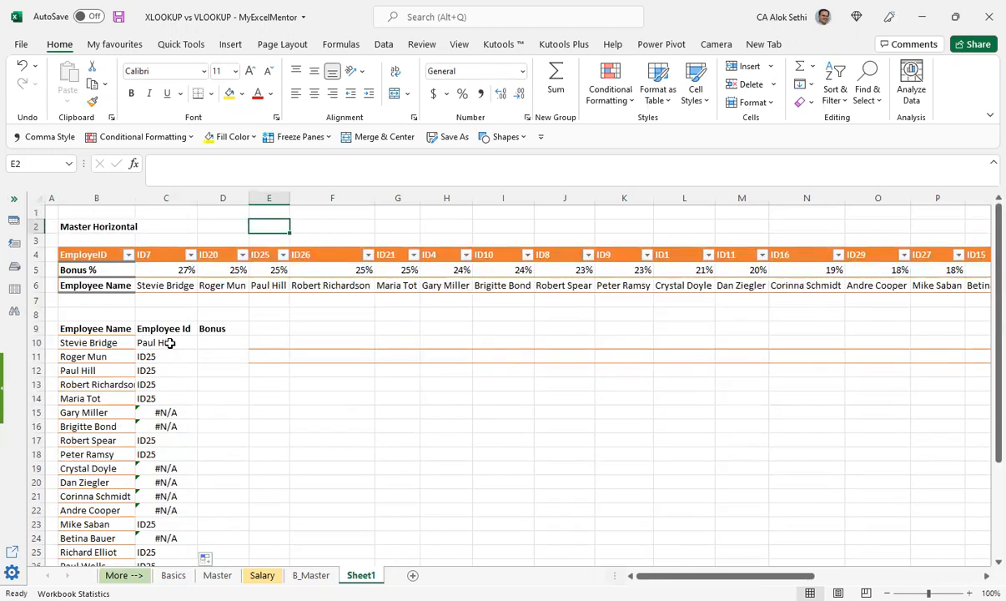
Step: Clear the VLOOKUP formulas from the Employee Id column, from C10 downward
click(170, 343)
key(Down)
key(Down)
click(170, 343)
key(shift+Down)
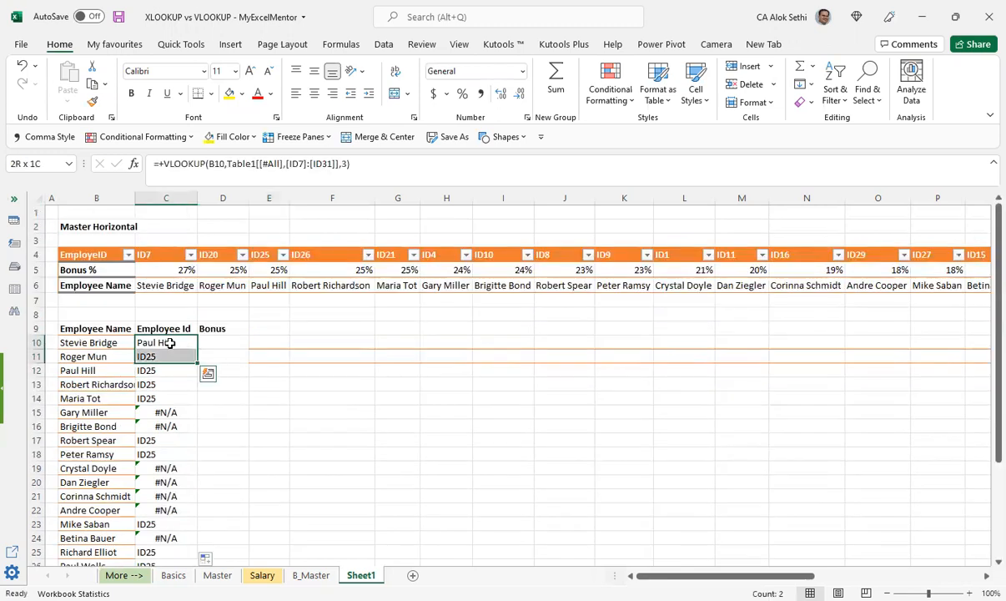
key(shift+Down)
key(shift+Down)
key(shift+Down)
key(shift+Down)
key(shift+Down)
key(shift+Down)
key(shift+Down)
key(shift+Down)
key(shift+Down)
key(shift+Down)
key(shift+Down)
key(shift+Down)
key(shift+Down)
key(shift+Down)
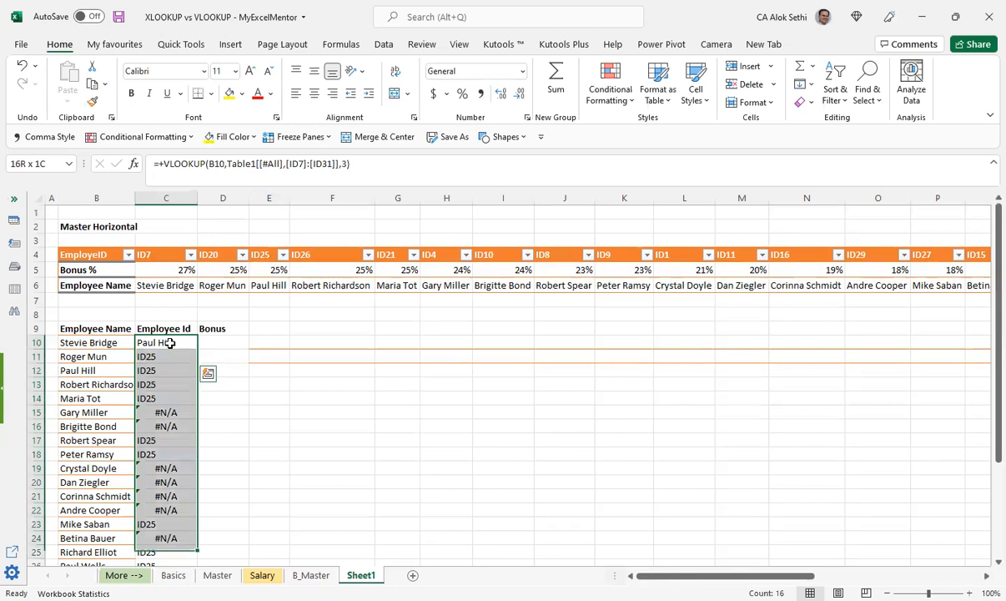
key(Delete)
Step: Start an HLOOKUP formula in C10 with B10 as the lookup value
click(171, 343)
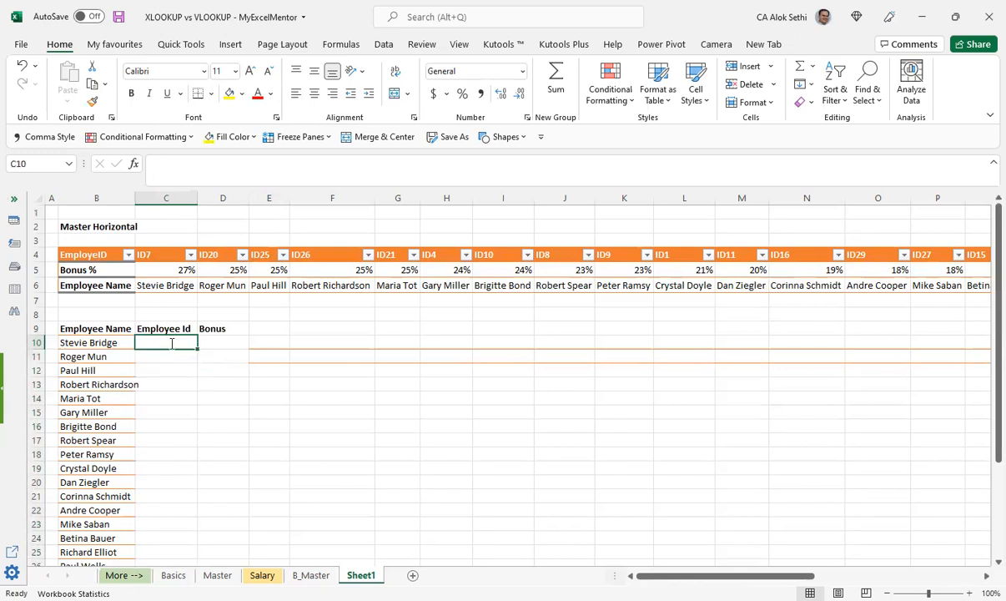
text(+)
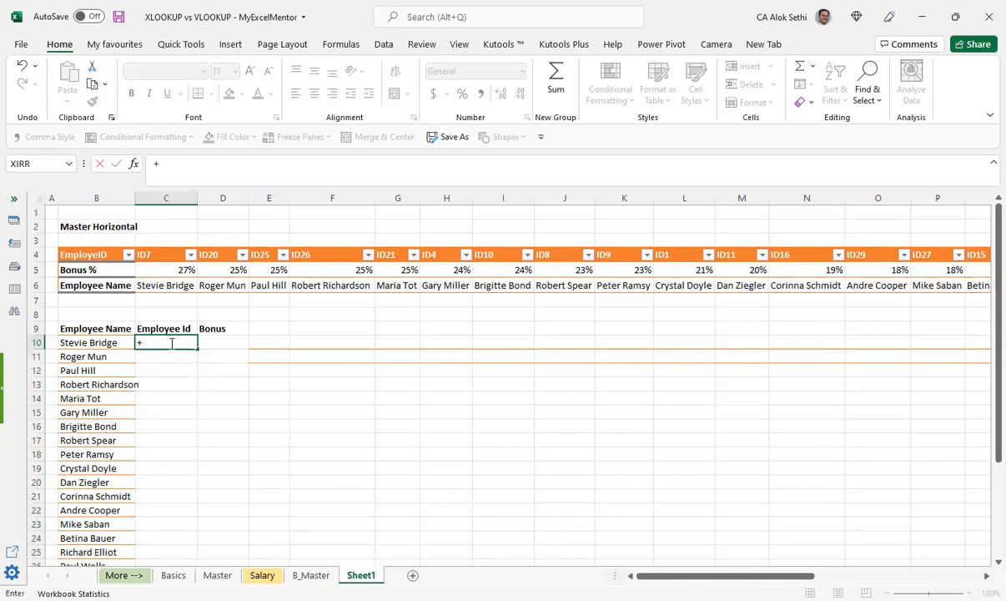
text(hlookup)
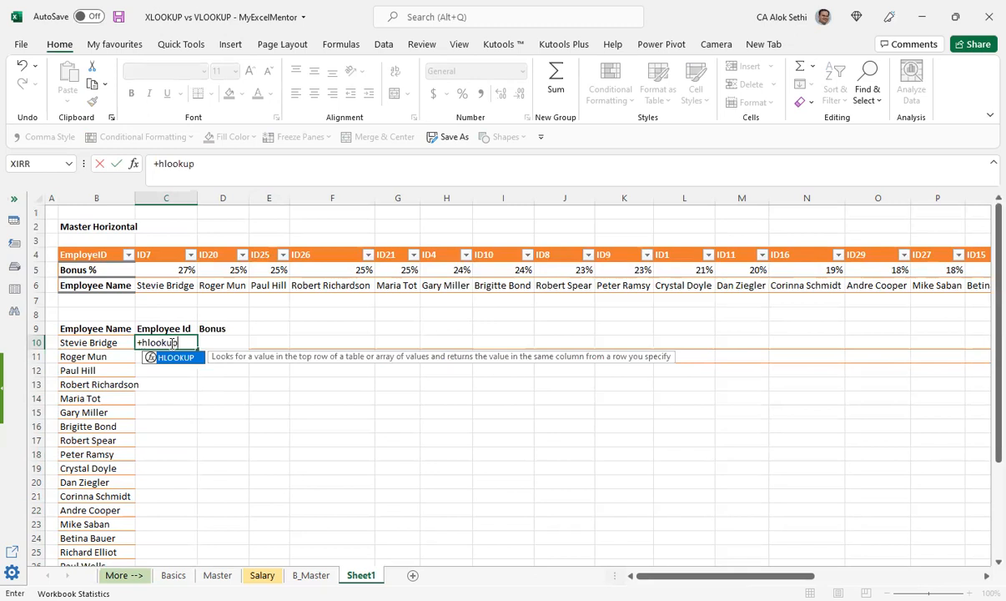
text(()
click(71, 343)
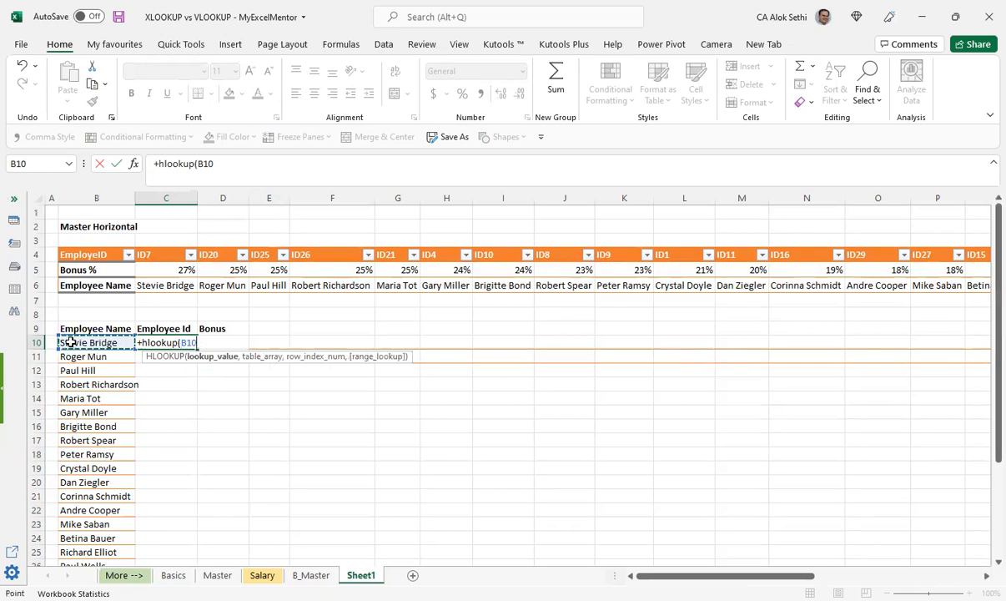
text(,)
Step: Complete the HLOOKUP with table array Table1[[#All],[ID7]:[ID31]], row index 1 and FALSE for an exact match
click(167, 284)
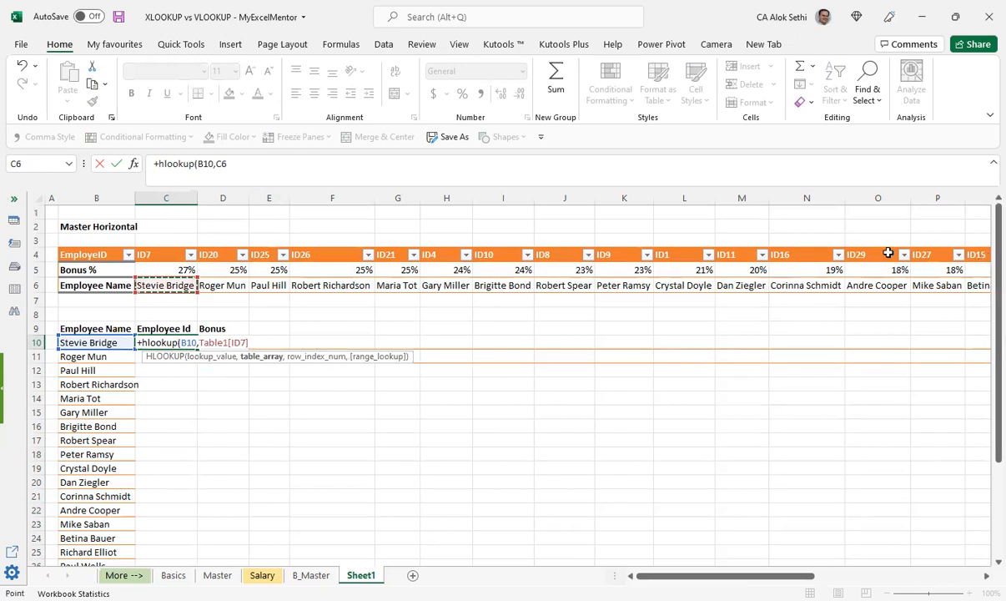
key(ctrl+shift+Right)
text(,)
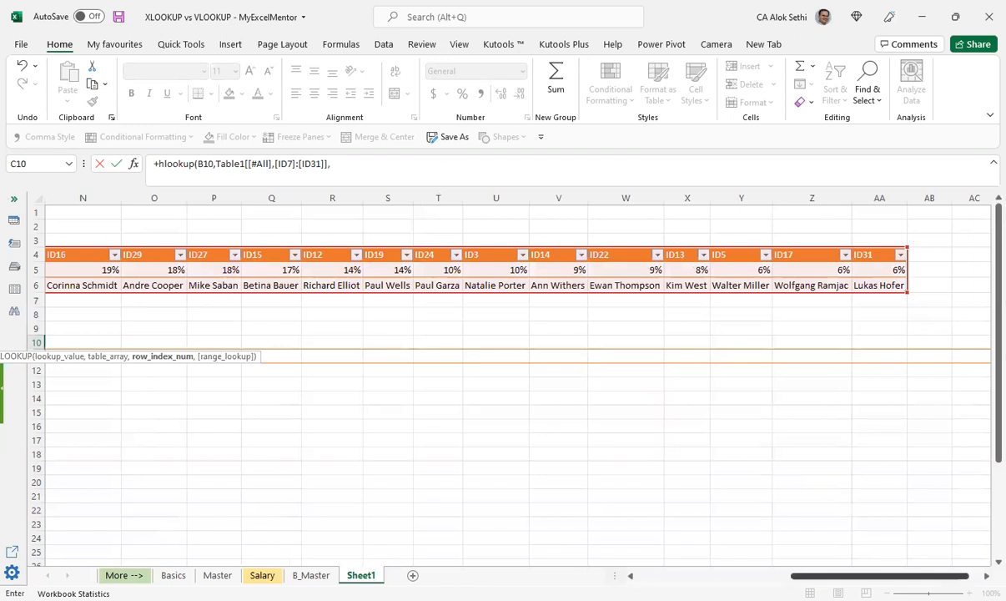
scroll(259, 381, left, 5)
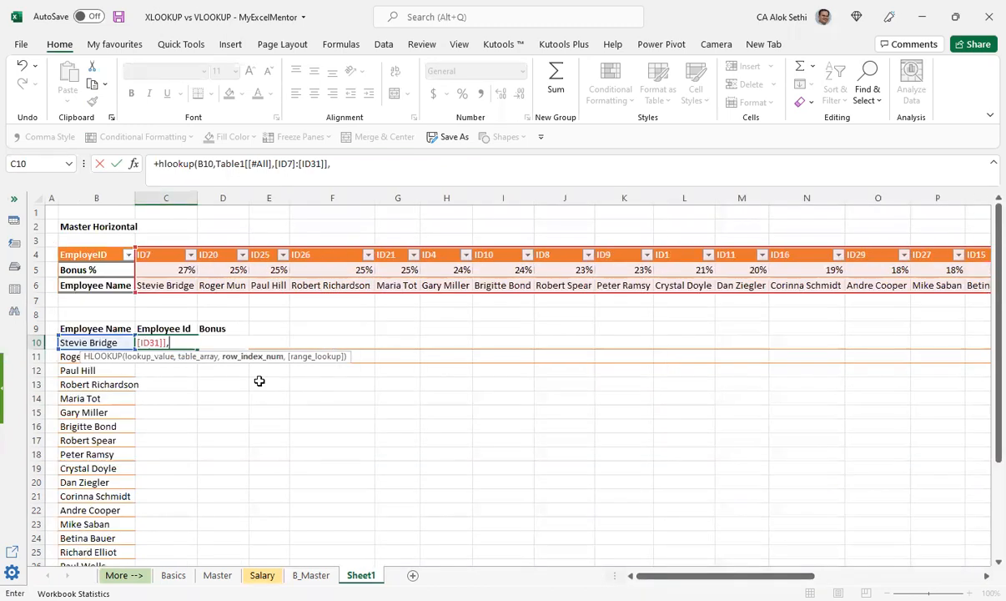
text(1)
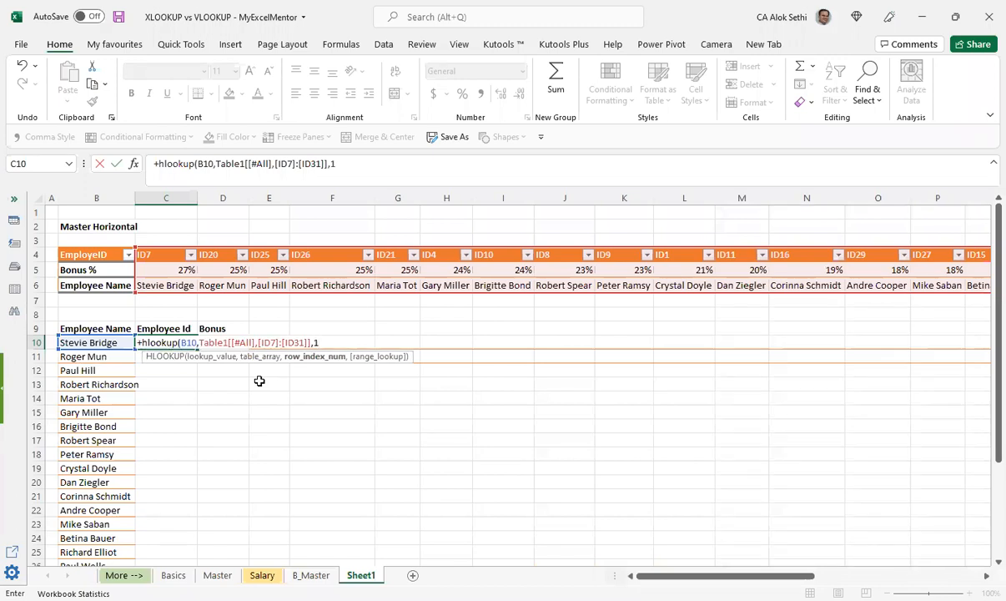
text(,)
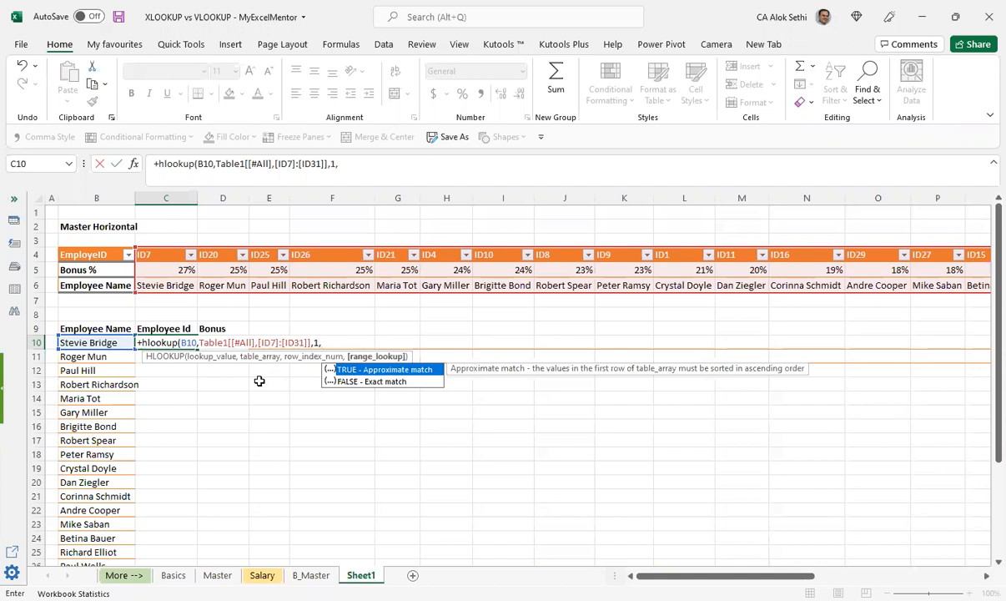
text(false)
key(Return)
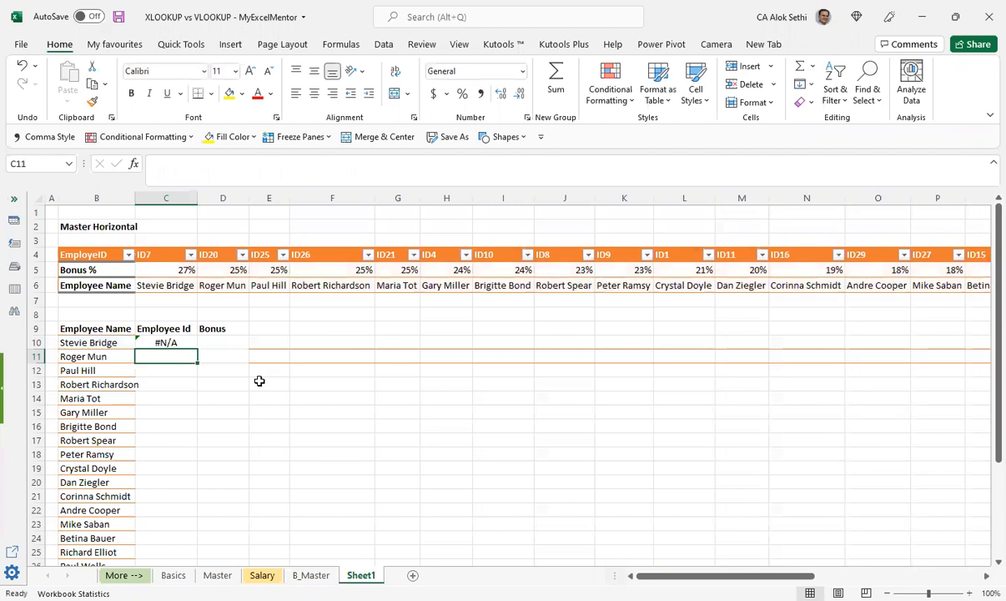
Step: Fill the HLOOKUP formula from C10 down the Employee Id column and check the references in C10
click(181, 338)
drag(197, 349, 198, 540)
scroll(133, 388, up, 2)
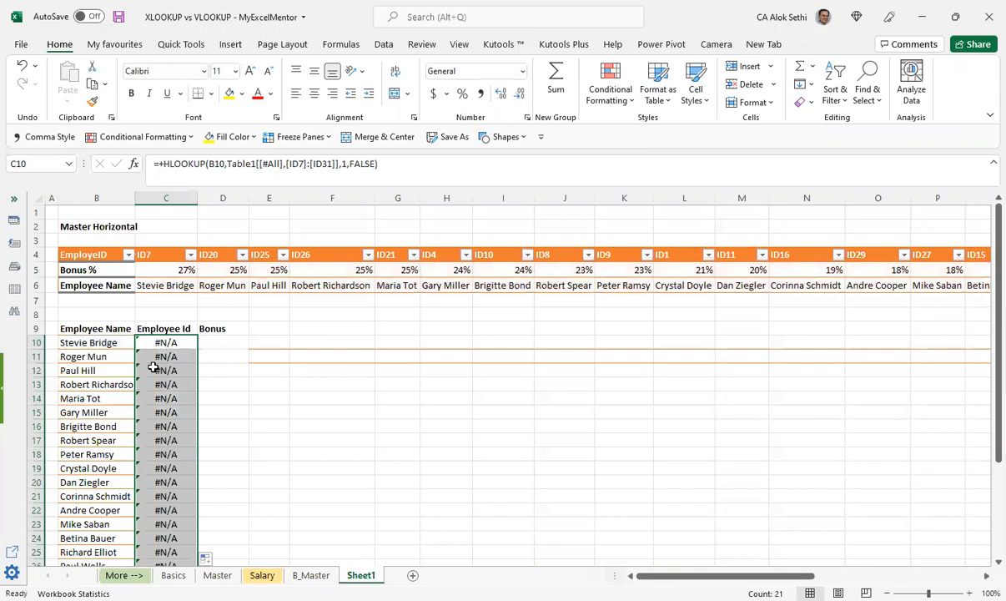
click(161, 343)
key(F2)
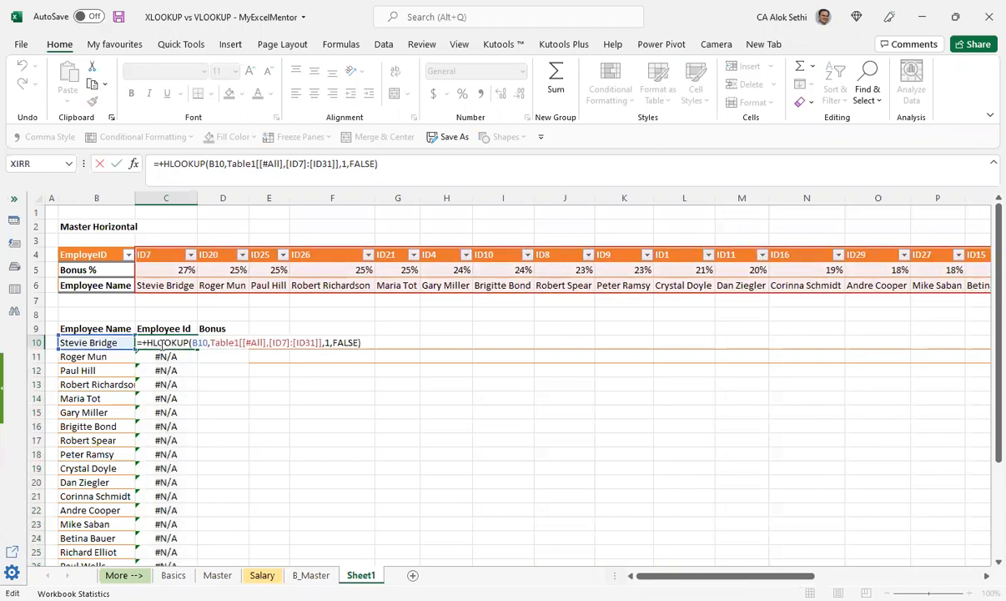
key(Escape)
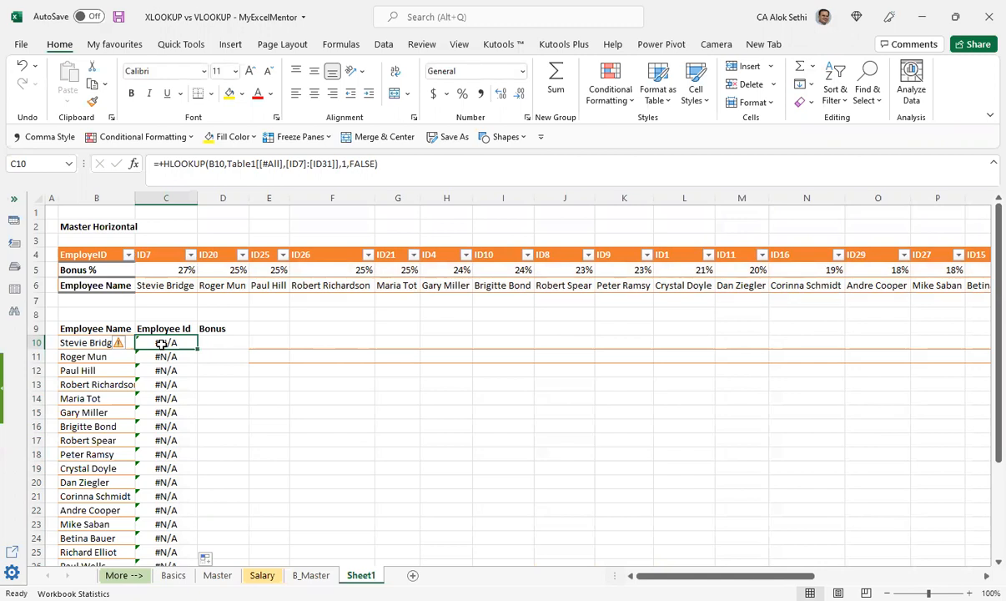
key(Return)
Step: Insert three blank rows at row 8, above the vertical employee list
click(37, 315)
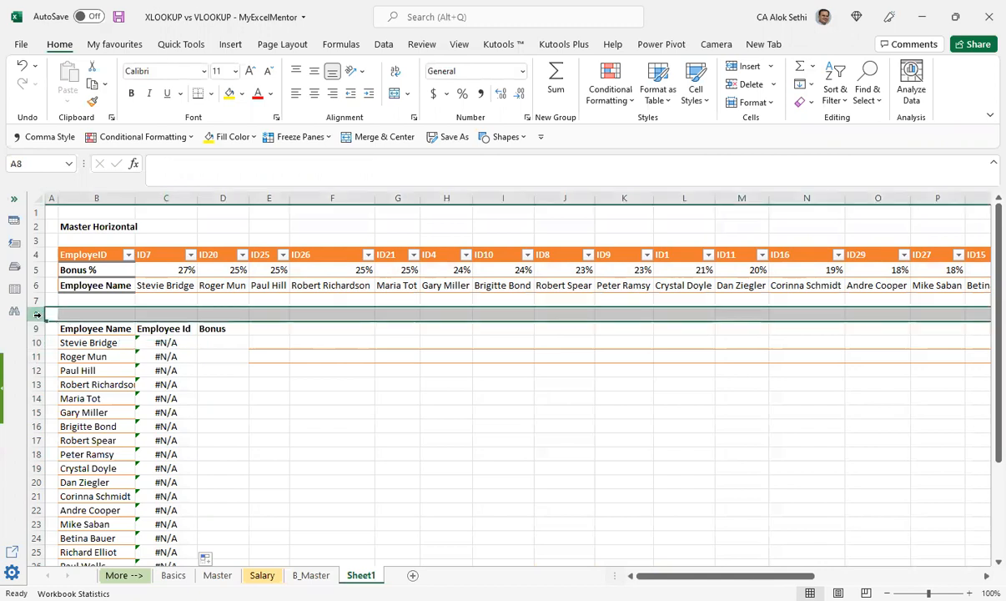
key(ctrl+shift+equal)
key(ctrl+shift+equal)
key(ctrl+shift+equal)
Step: Copy the full EmployeID header row of the Master Horizontal table, from B4 through the ID31 column
key(Up)
key(Up)
key(Up)
key(Right)
key(Up)
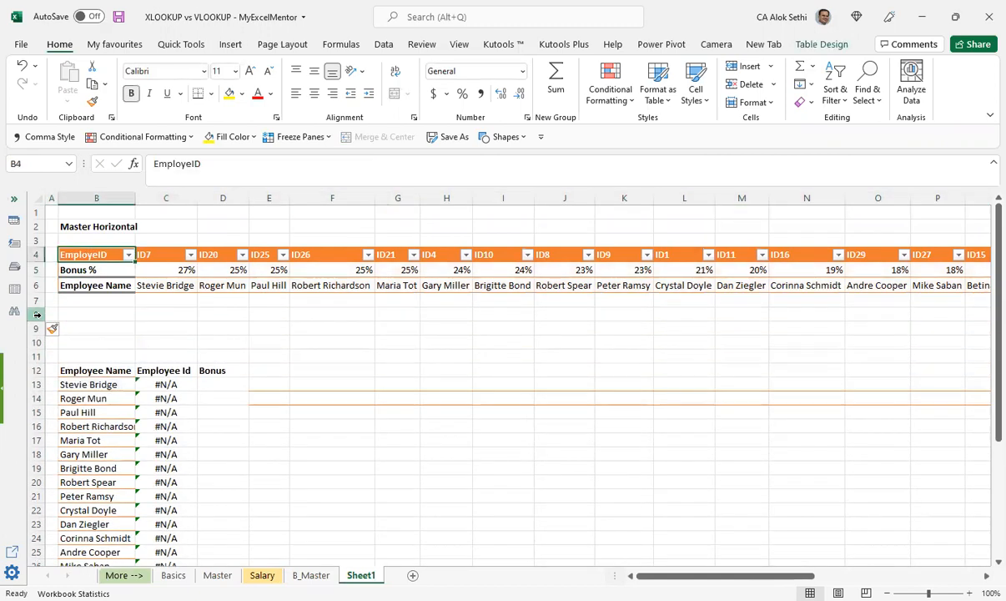
key(shift+Right)
key(shift+Right)
key(shift+Right)
key(shift+Right)
key(shift+Right)
key(shift+Right)
key(shift+Right)
key(shift+Right)
key(shift+Right)
key(shift+Right)
key(shift+Right)
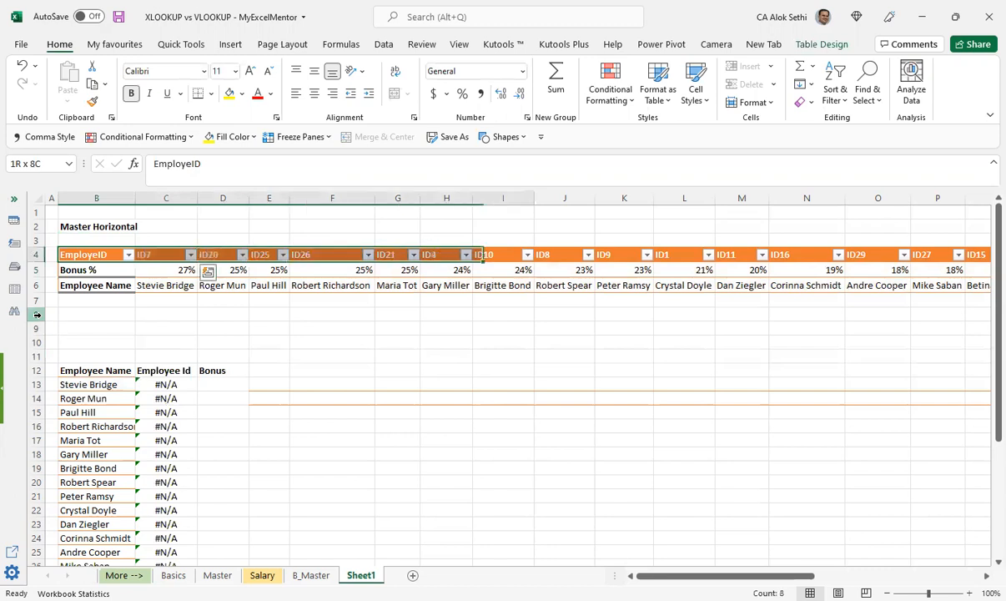
key(shift+Right)
key(shift+Right)
key(shift+Right)
key(shift+Right)
key(shift+Right)
key(shift+Right)
key(shift+Right)
key(shift+Right)
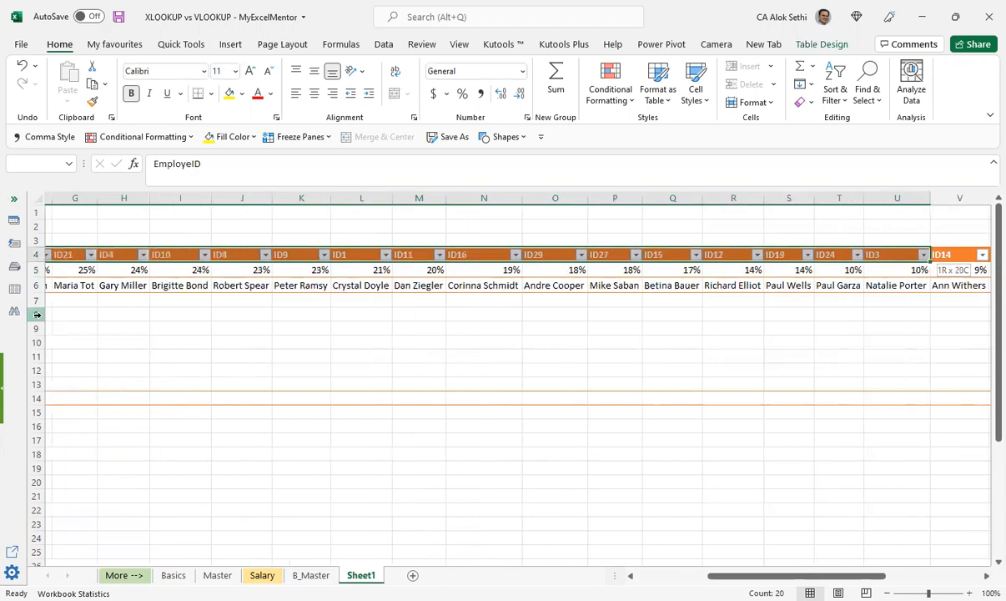
key(shift+Right)
key(shift+Right)
key(shift+Right)
key(shift+Right)
key(shift+Right)
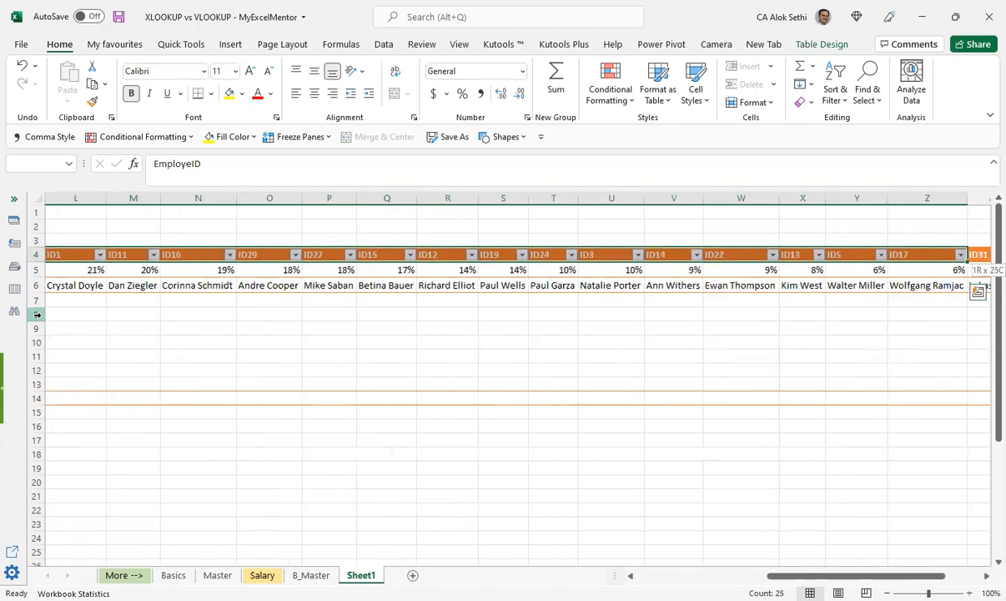
key(ctrl+c)
Step: Paste the copied EmployeID row at B7, directly beneath the Employee Name row
key(ctrl+Down)
key(ctrl+Down)
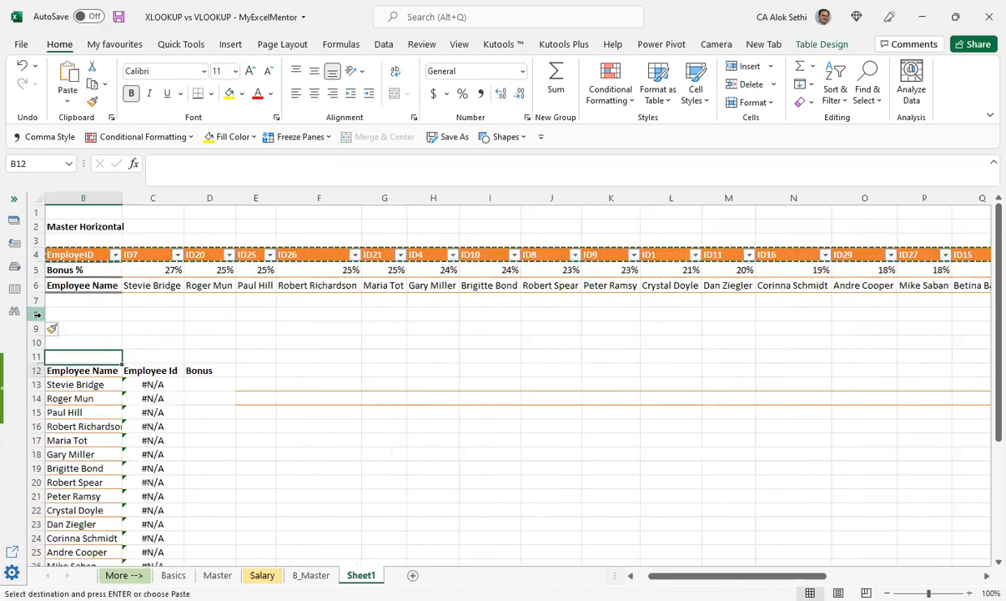
key(Up)
key(Up)
key(Up)
key(Up)
Step: Copy the complete Bonus % row from row 5 into row 8, beneath the duplicated EmployeID row
key(Up)
key(Return)
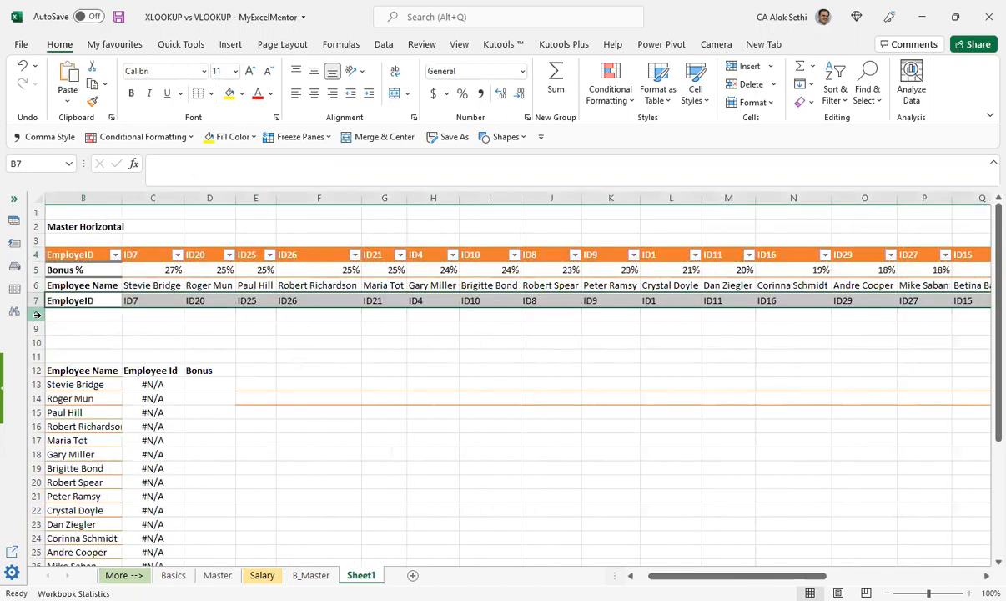
key(Up)
key(Up)
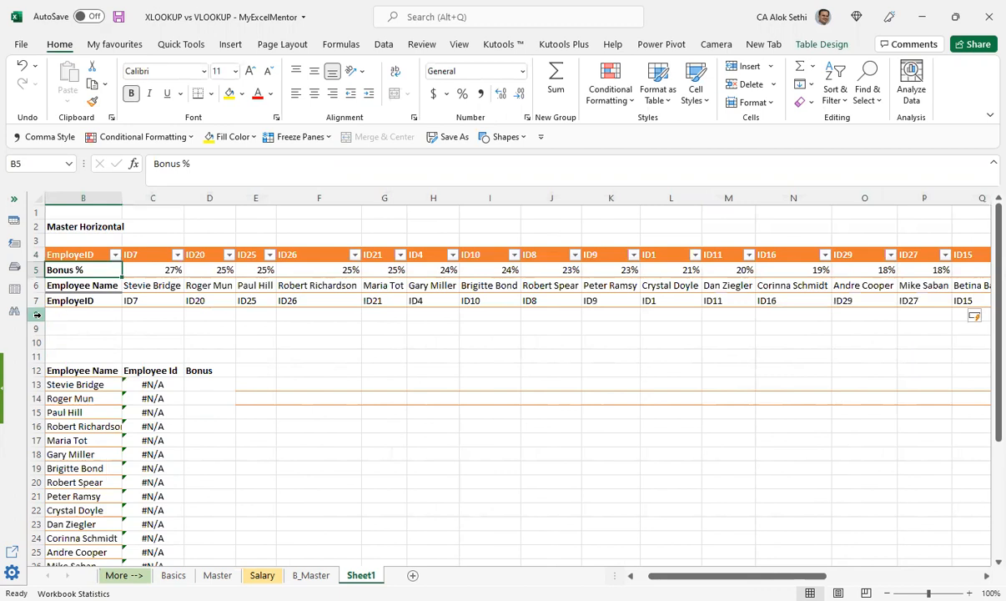
key(shift+Right)
key(shift+Right)
key(shift+Right)
key(shift+Right)
key(shift+Right)
key(shift+Right)
key(shift+Right)
key(shift+Right)
key(shift+Right)
key(shift+Right)
key(shift+Right)
key(shift+Right)
key(shift+Right)
key(shift+Right)
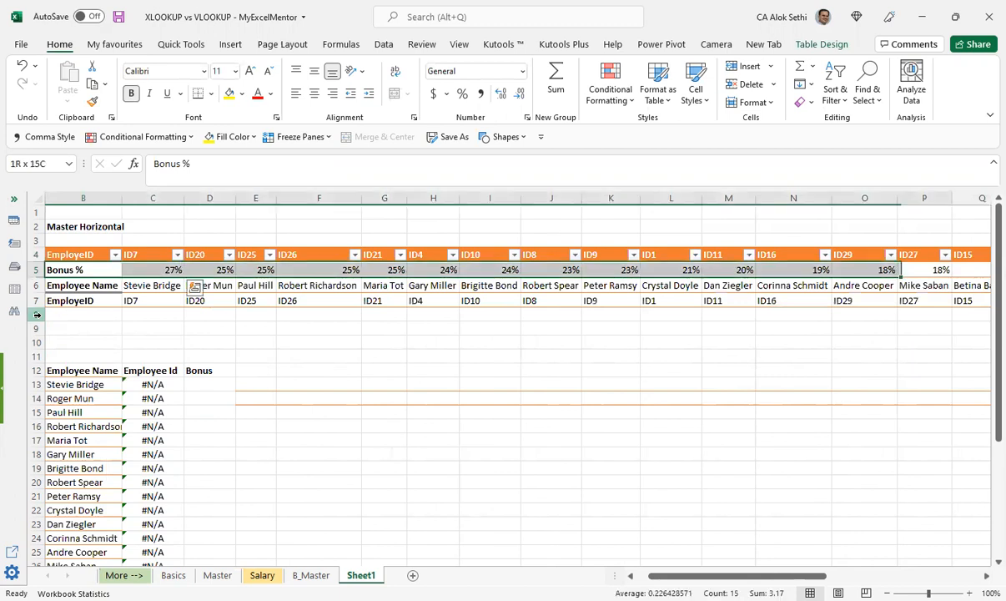
key(ctrl+c)
key(Down)
key(Down)
key(Down)
key(Down)
key(Down)
key(Down)
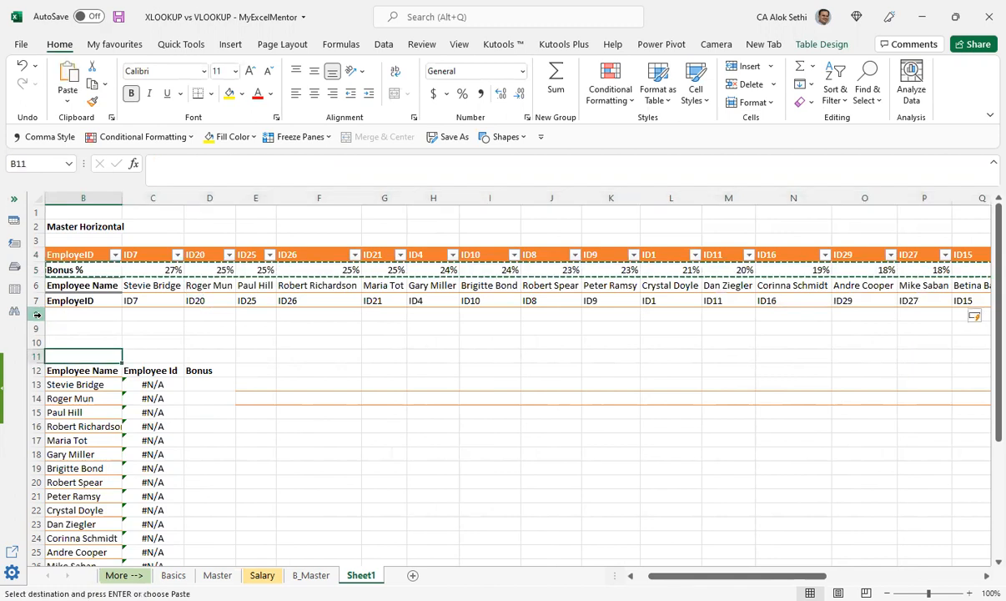
key(Up)
key(Up)
key(Up)
key(Return)
Step: Review the HLOOKUP formula in C13, the first Employee Id cell, and delete it
key(Down)
key(Down)
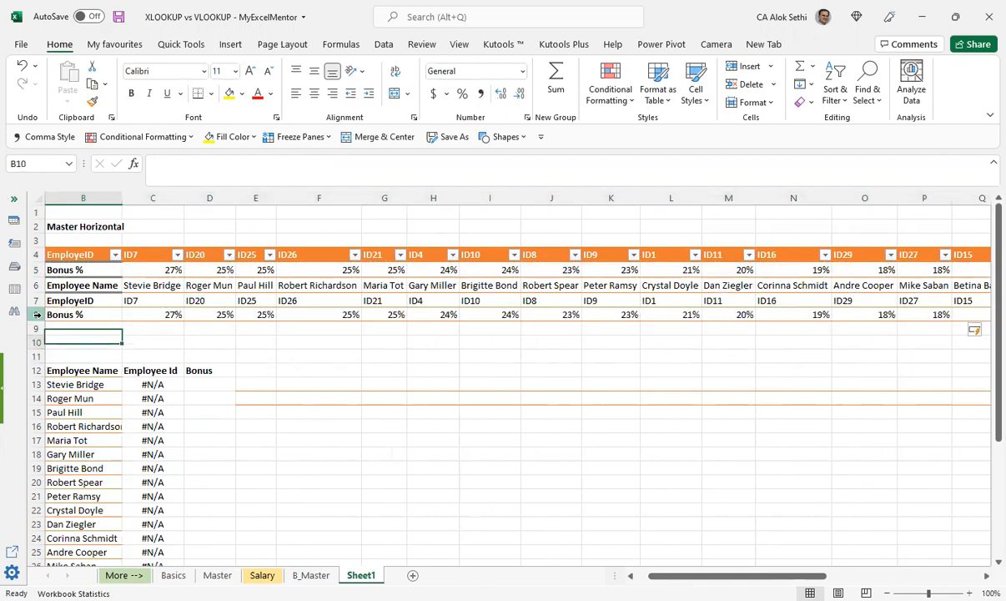
key(Down)
key(Down)
key(Down)
key(Right)
key(F2)
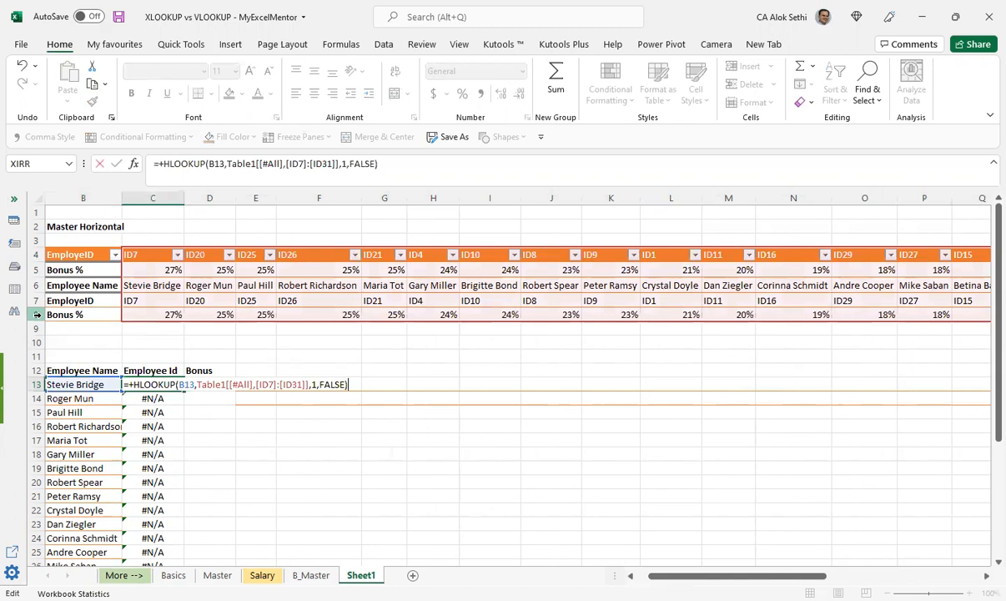
key(ctrl+Return)
key(Delete)
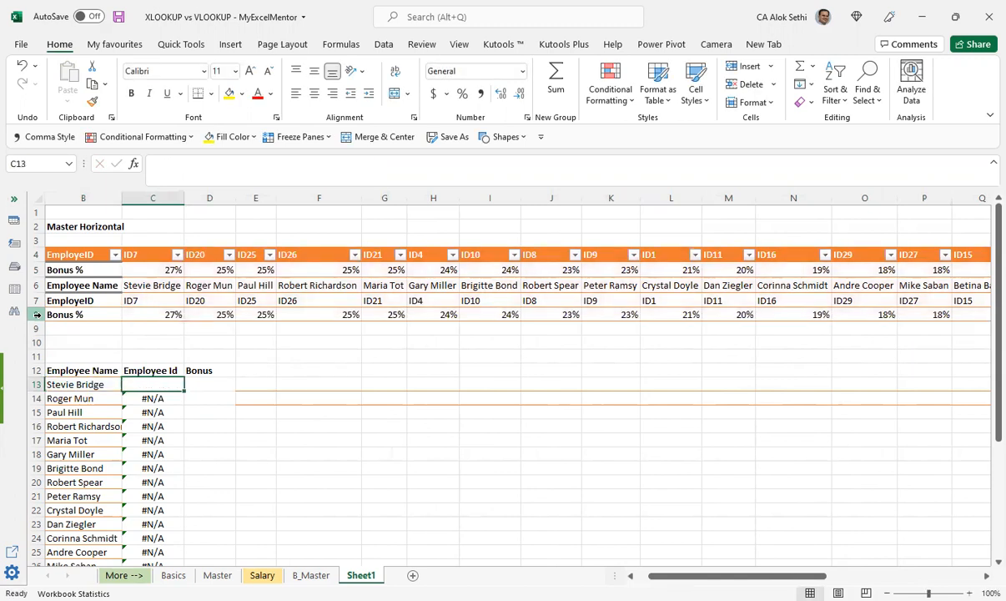
Step: Start an HLOOKUP formula in C13 with B13 as the lookup value and B6:AA8 as the table array
text(+)
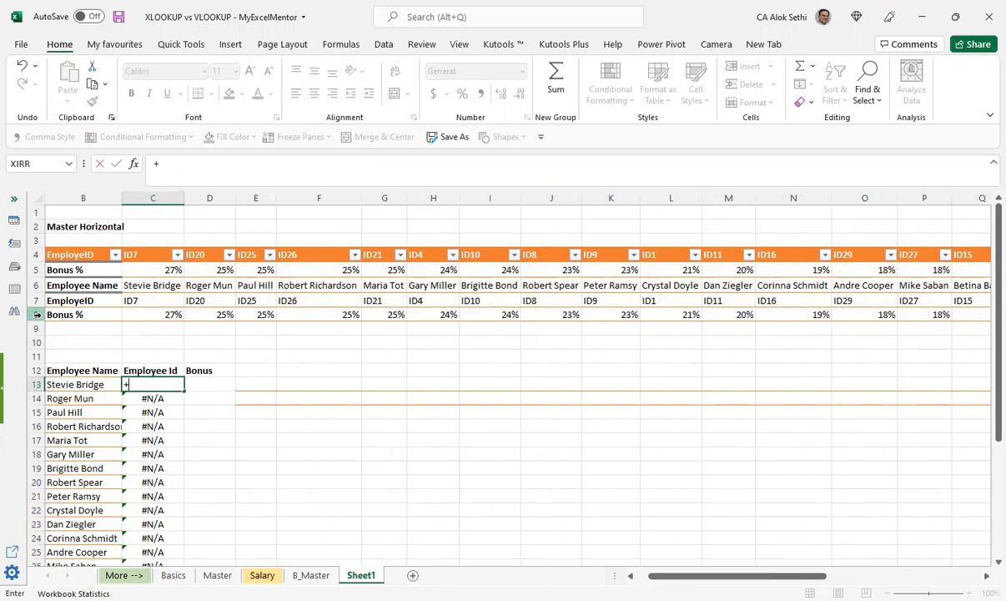
text(HLOOKUP()
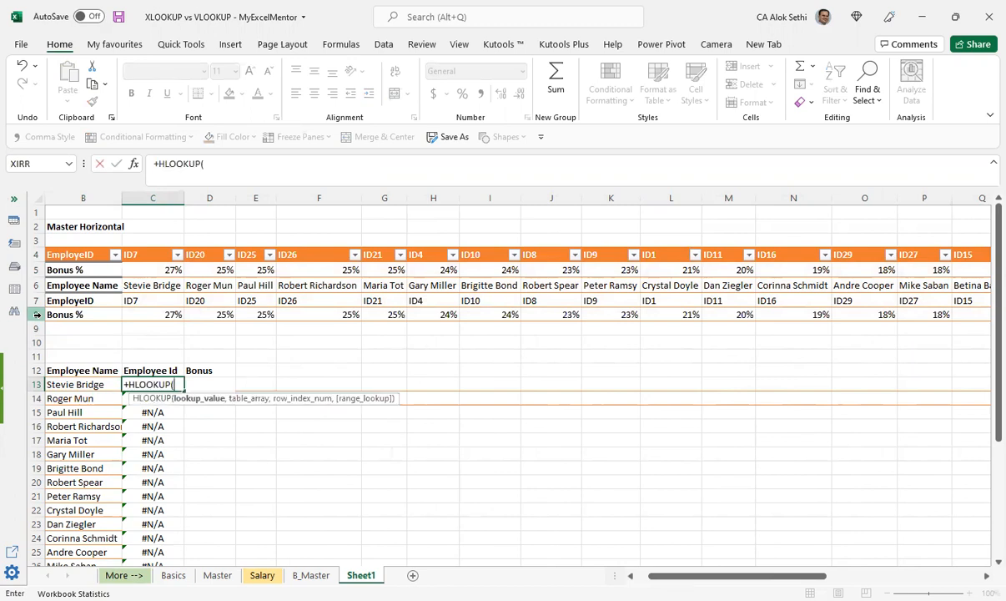
click(60, 380)
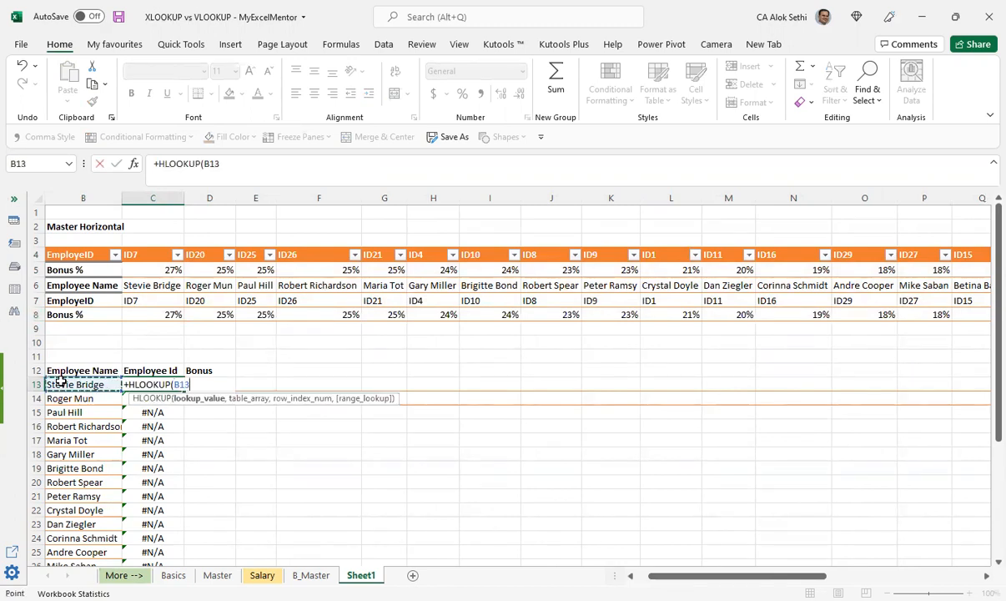
key(F2)
text(,)
click(100, 284)
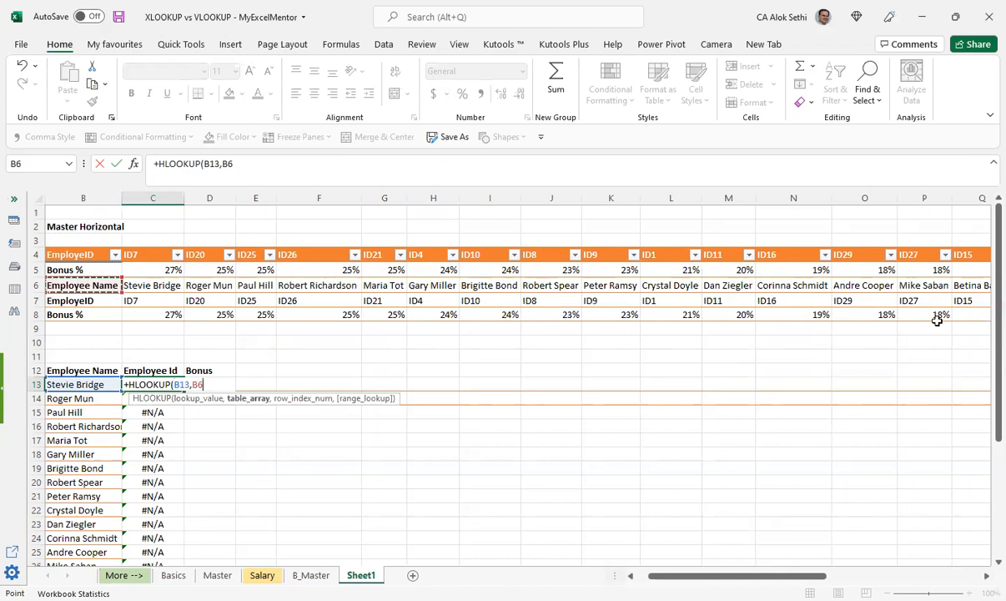
key(ctrl+shift+Right)
key(ctrl+shift+Down)
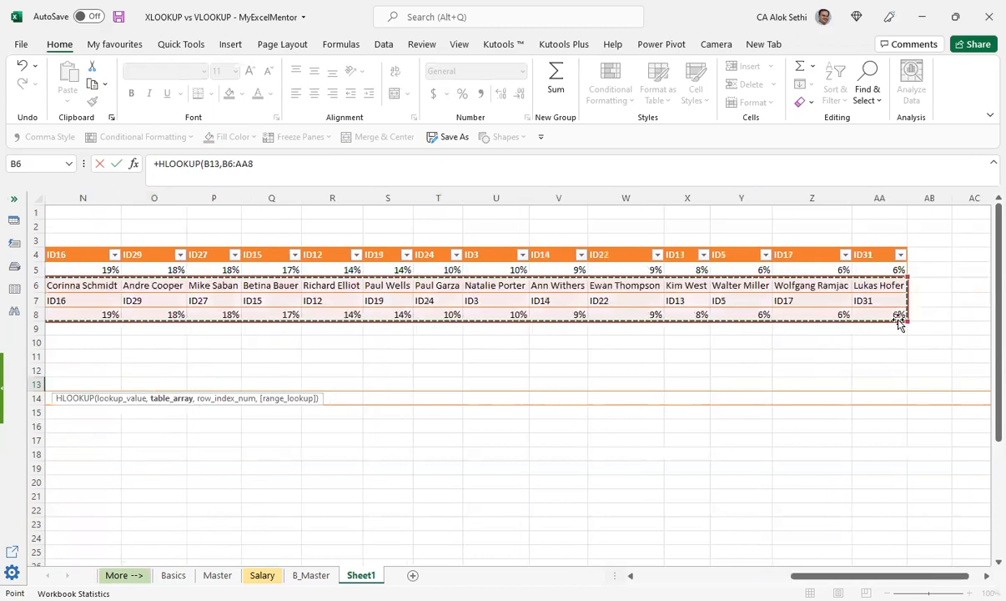
Step: Complete the HLOOKUP in C13 with row index number 2 and FALSE for an exact match
text(,2)
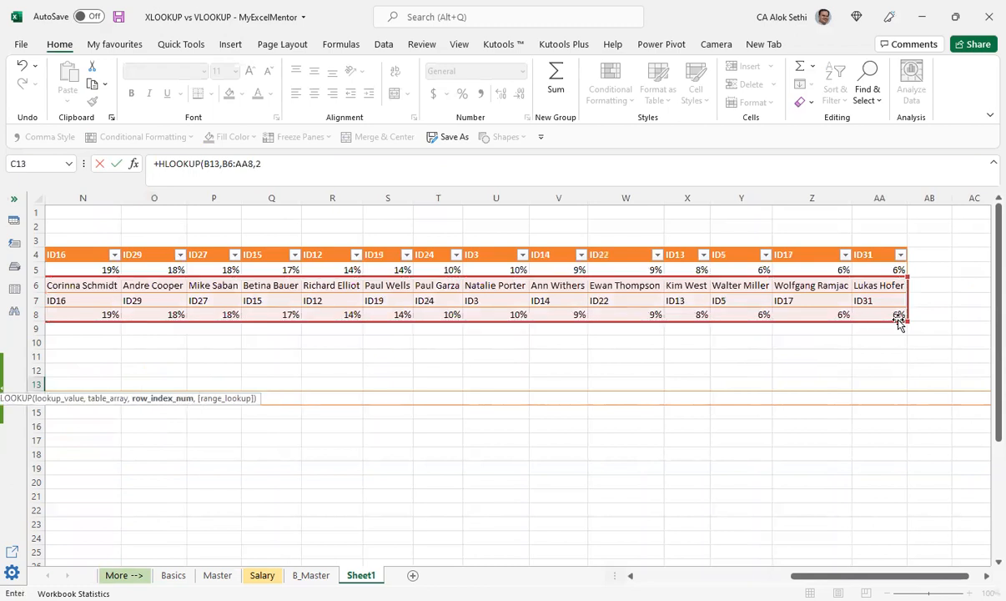
text(,false)
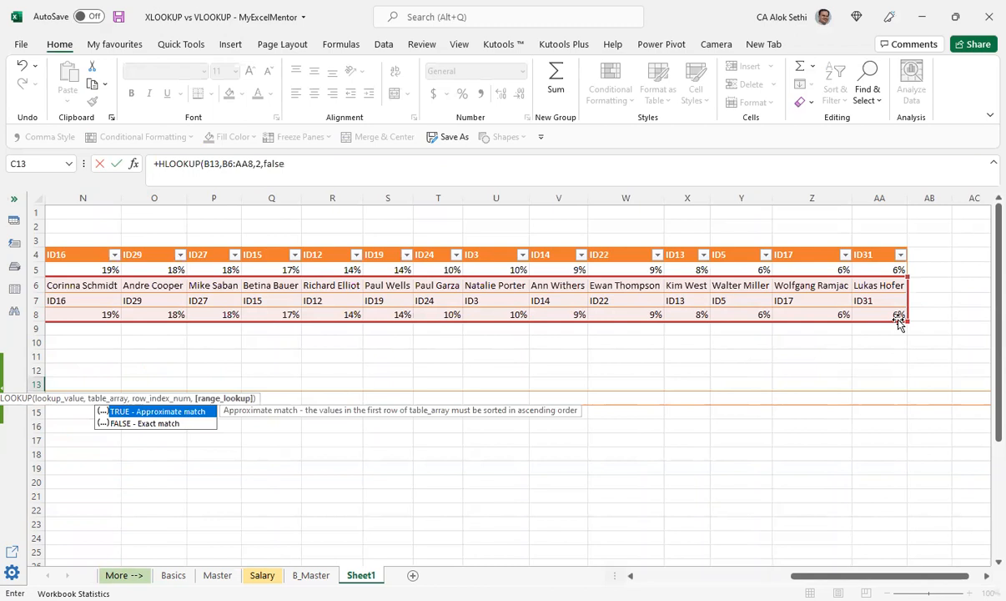
key(Return)
Step: Make the table array in C13's HLOOKUP formula absolute as $B$6:$AA$8
key(Left)
key(Left)
key(Up)
key(Right)
key(Right)
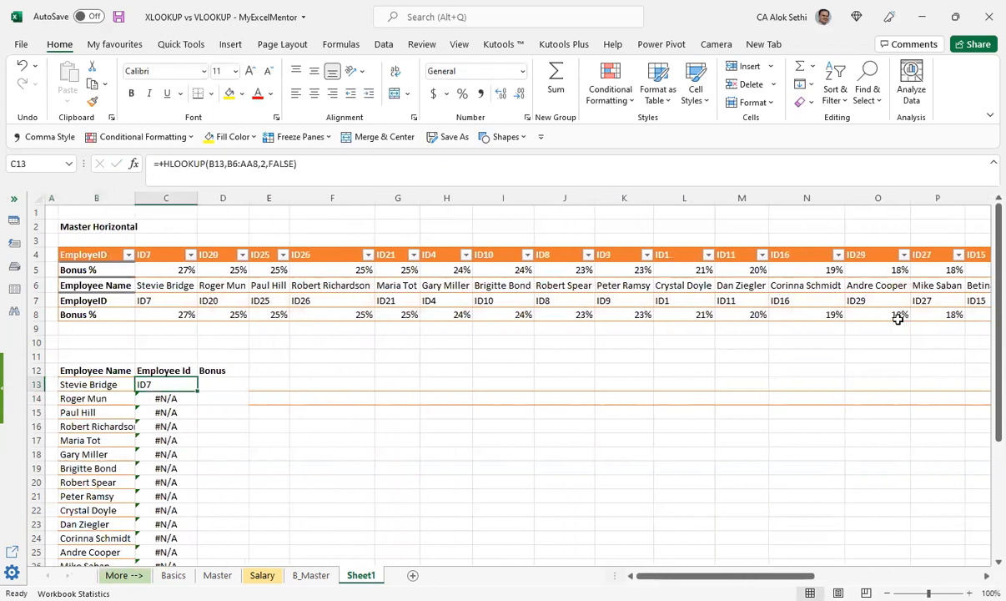
key(F2)
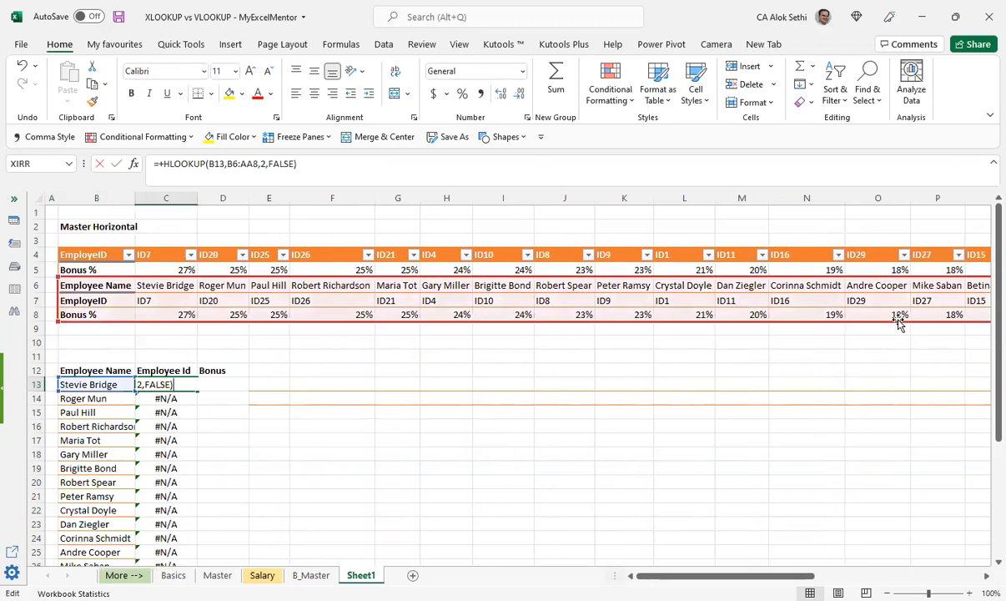
key(Left)
key(Left)
key(Left)
key(Left)
key(Left)
key(Left)
key(Left)
key(Left)
key(Left)
key(Left)
key(Left)
key(Left)
key(Left)
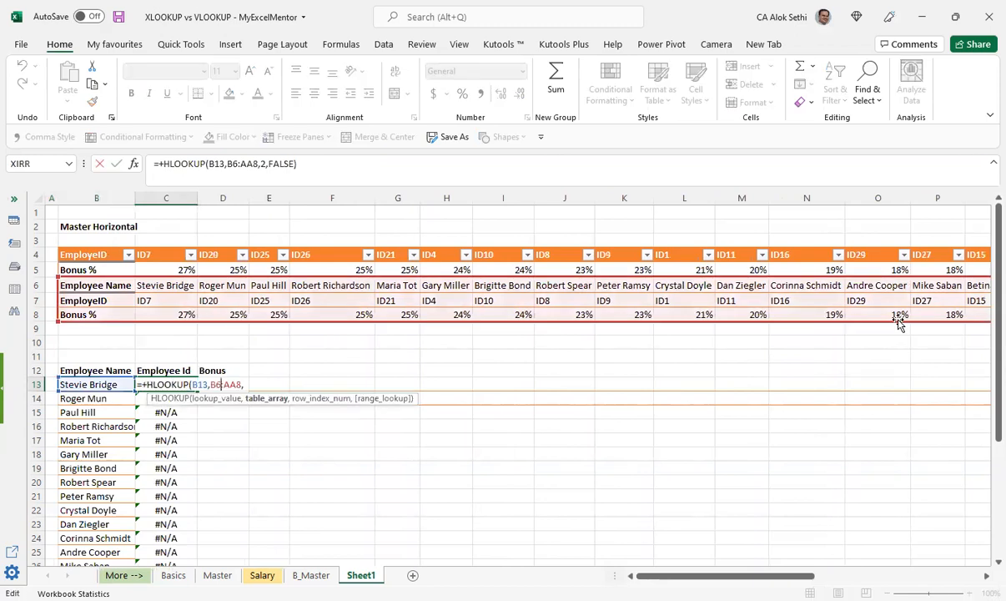
key(Left)
key(Left)
key(shift+Right)
key(shift+Right)
key(shift+Right)
key(shift+Right)
key(shift+Right)
key(shift+Right)
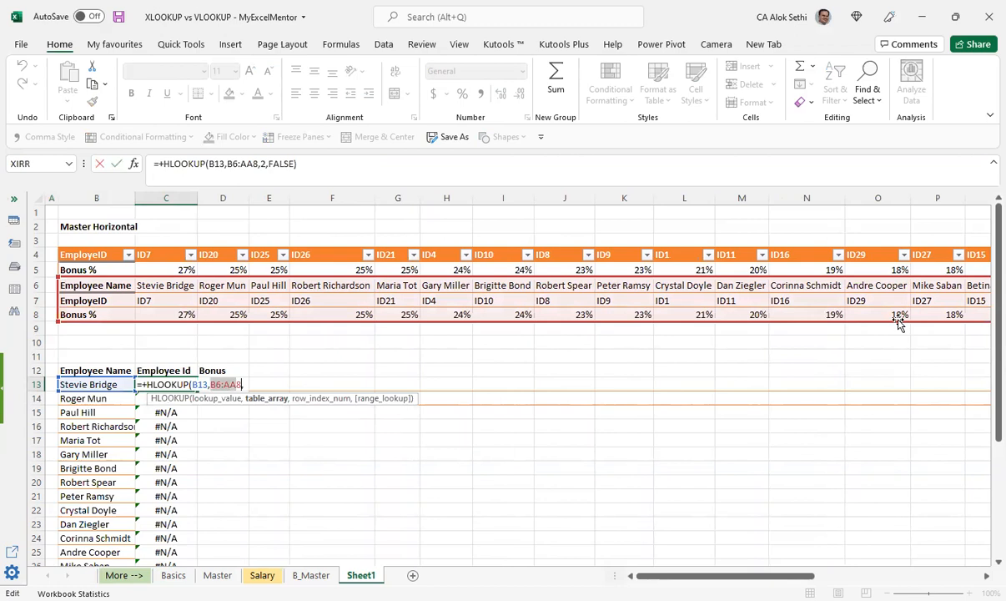
key(F4)
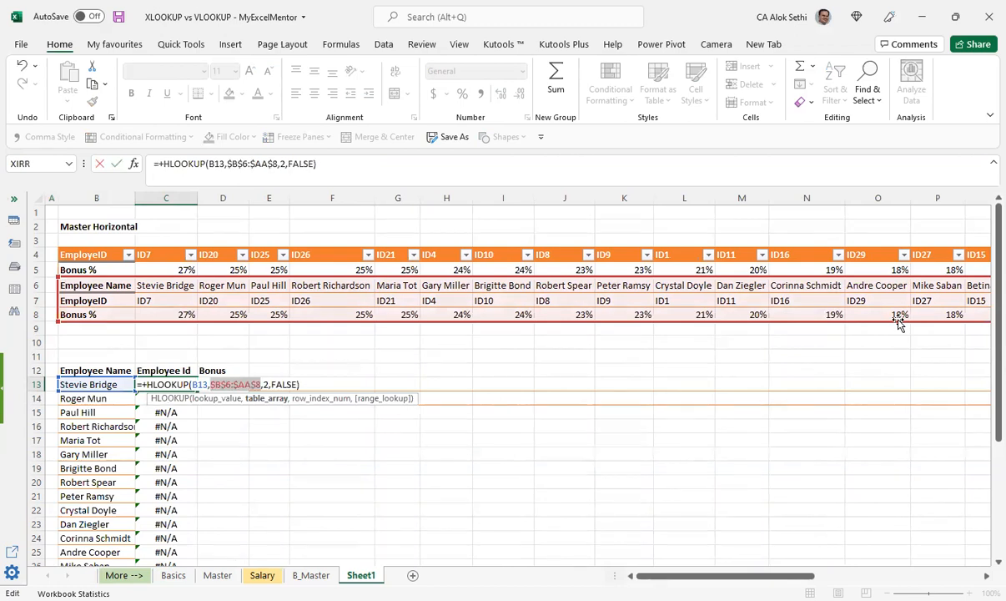
key(Return)
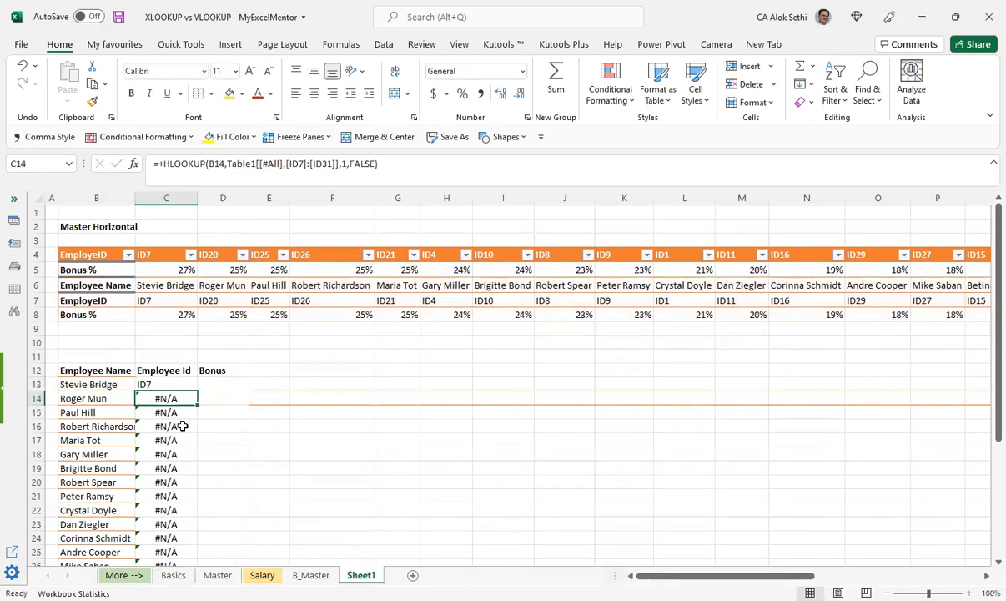
Step: Fill the HLOOKUP formula from C13 down the Employee Id column through C33
click(182, 385)
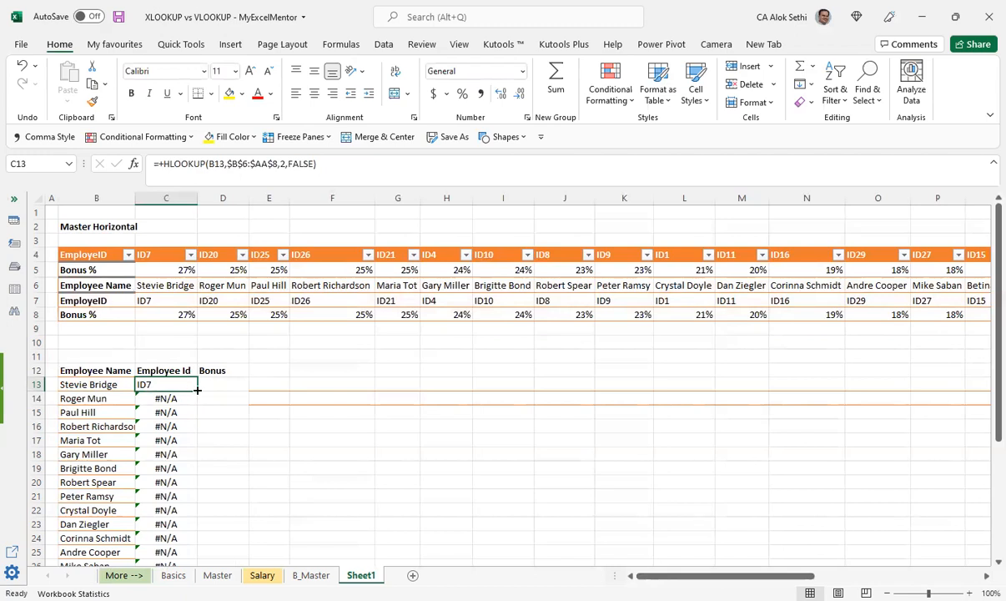
double_click(193, 387)
scroll(204, 409, down, 4)
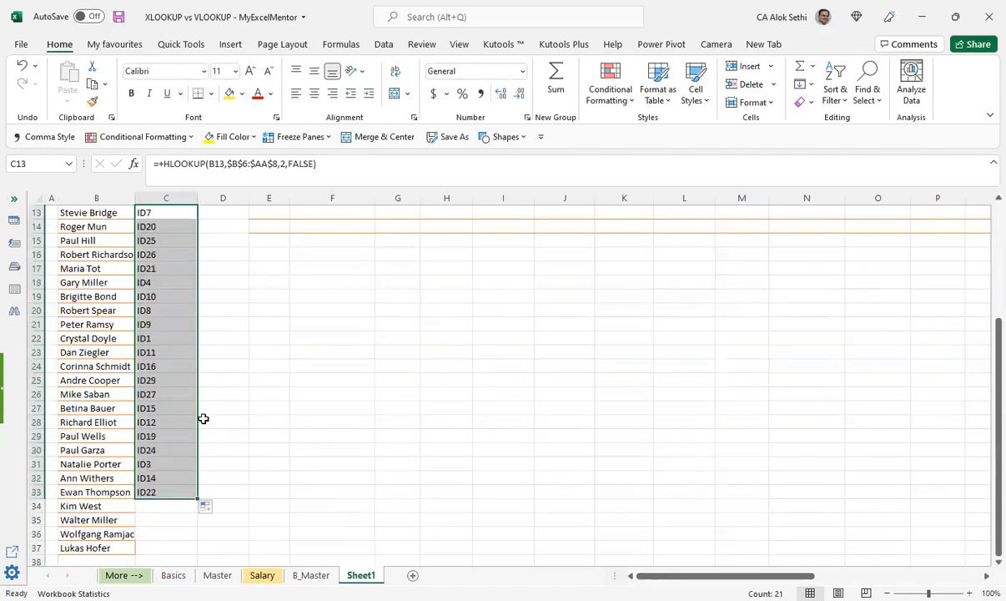
scroll(202, 418, up, 4)
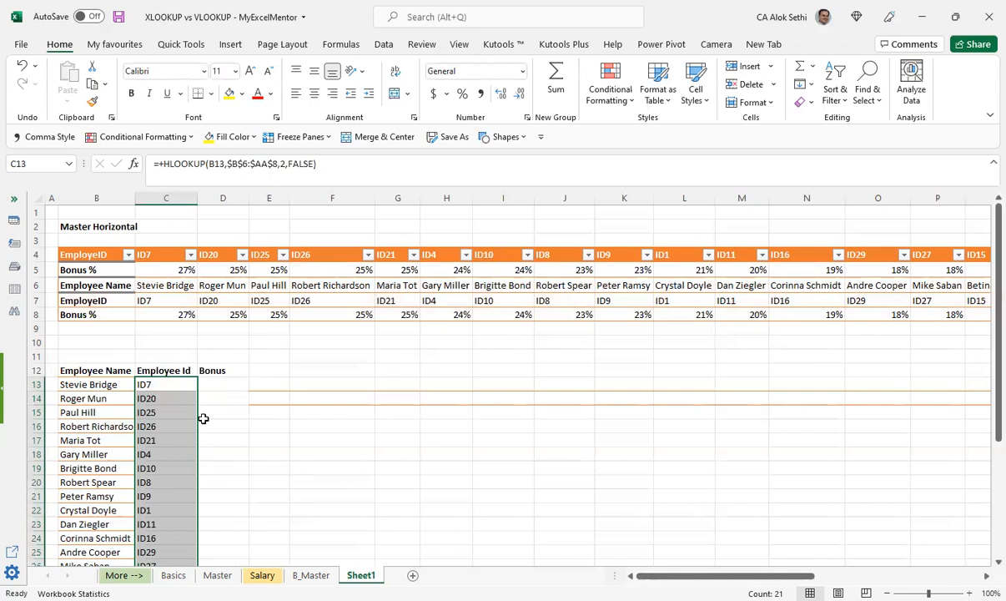
Step: Extend the HLOOKUP formula from C33 down to C37 to cover the last employees in the list
scroll(203, 419, down, 3)
scroll(156, 539, down, 2)
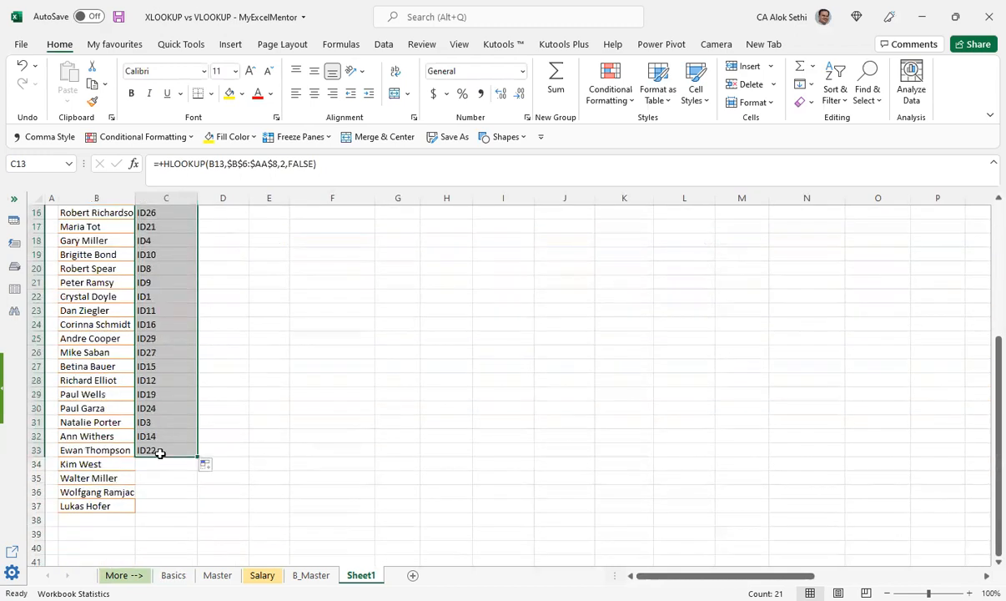
click(161, 449)
drag(198, 457, 190, 507)
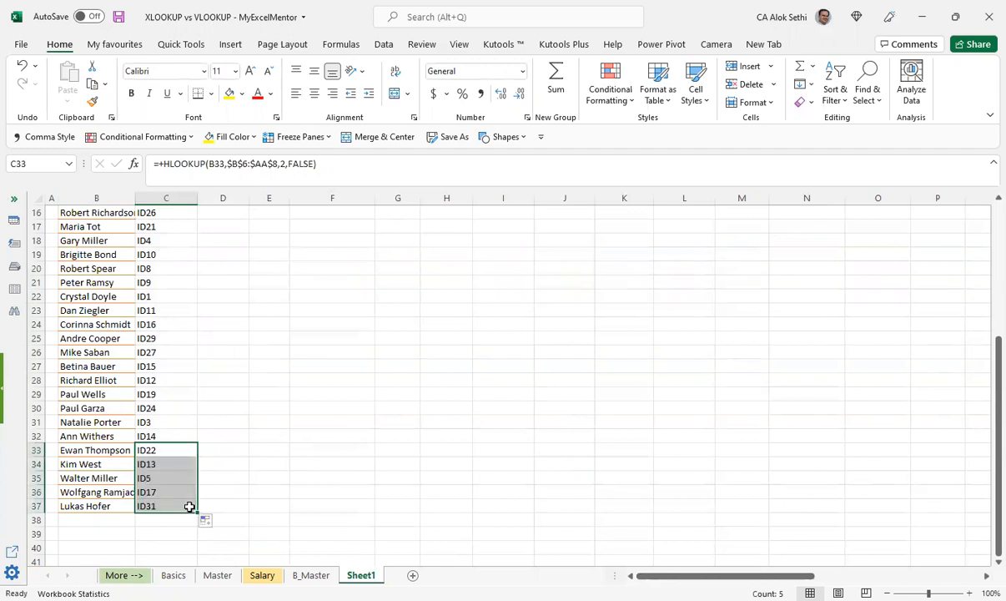
Step: Return to the first Employee Id cell, C13, and switch from Excel to another open window
scroll(179, 467, up, 5)
click(166, 382)
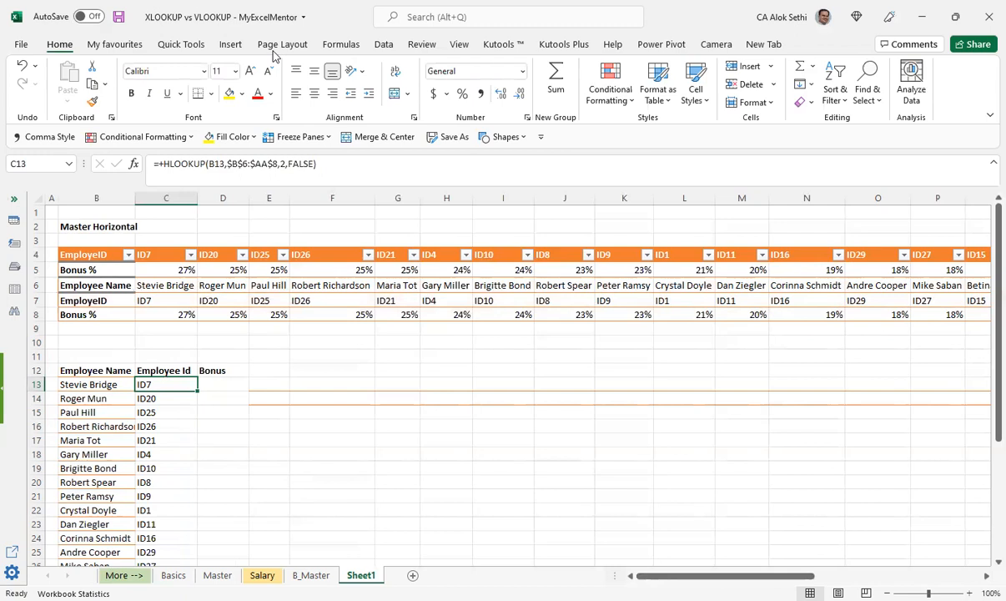
key(alt+Tab)
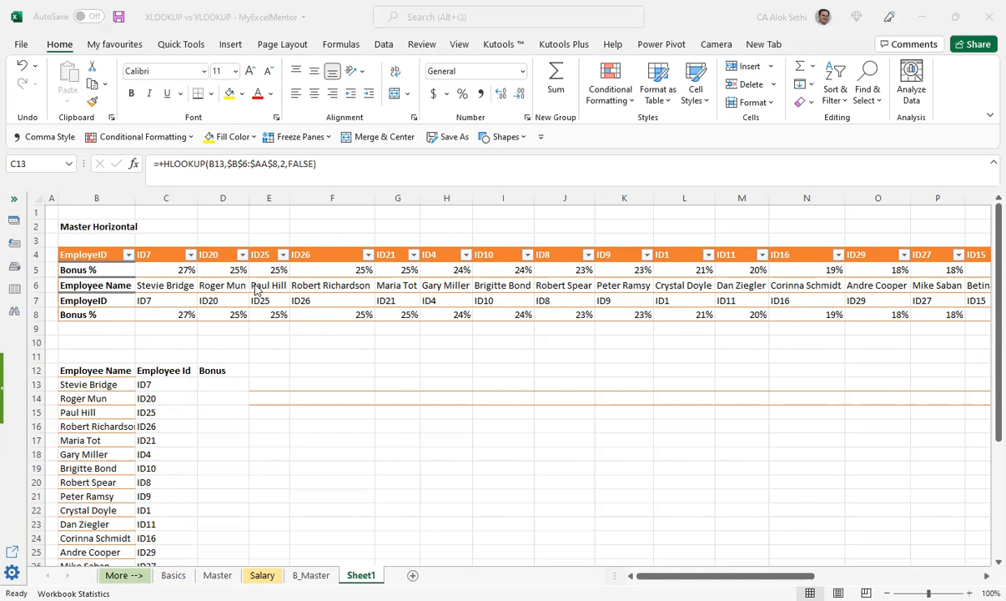
Step: Examine the Employee Name, EmployeID and Bonus % rows of the Master Horizontal table
click(98, 285)
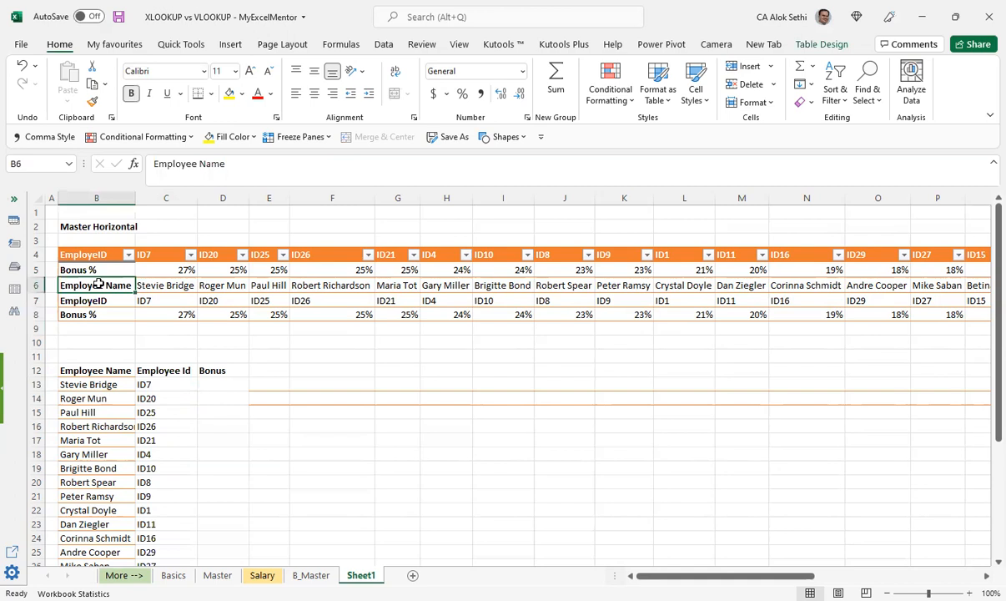
key(Right)
key(Right)
key(Right)
key(Right)
key(Right)
key(Right)
key(Right)
key(Right)
key(Right)
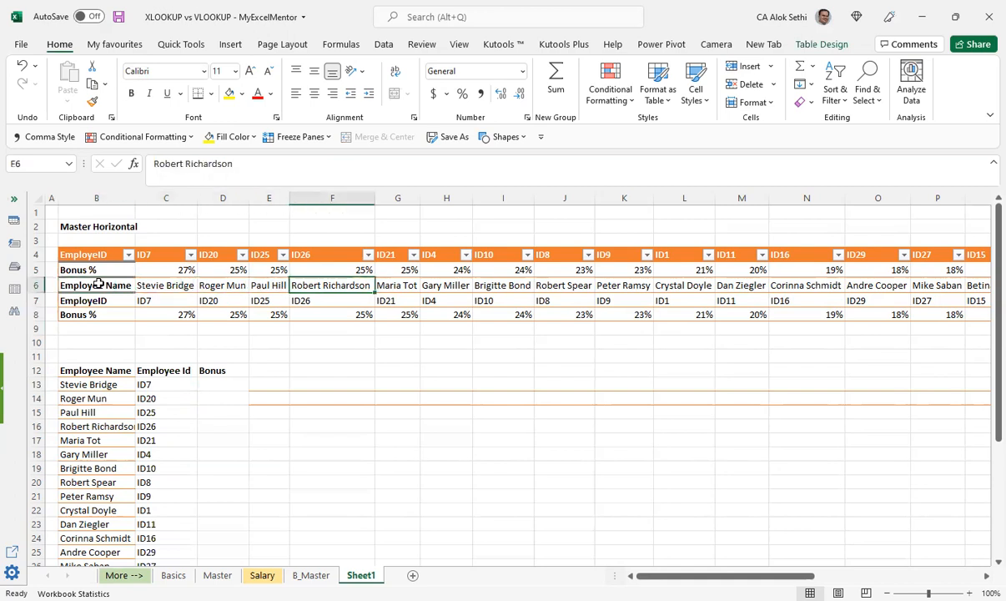
key(ctrl+Left)
key(Up)
key(Up)
key(Down)
key(Down)
key(Down)
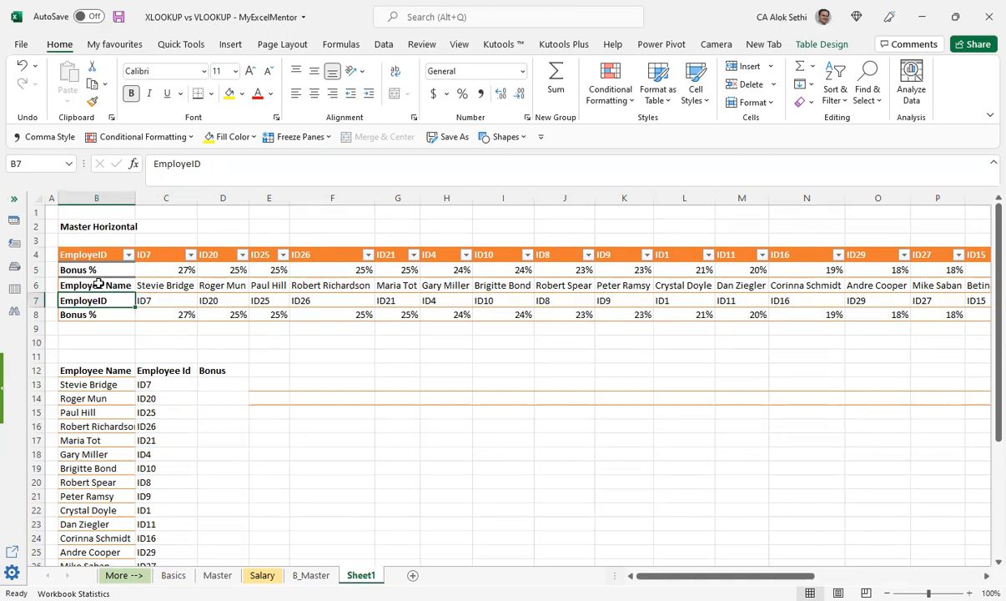
Step: Copy the Employee Id HLOOKUP formula from C13 into the first Bonus cell, D13
key(Down)
key(Down)
key(Right)
key(Right)
key(Right)
key(Down)
key(Down)
key(Down)
key(Down)
key(Left)
key(Left)
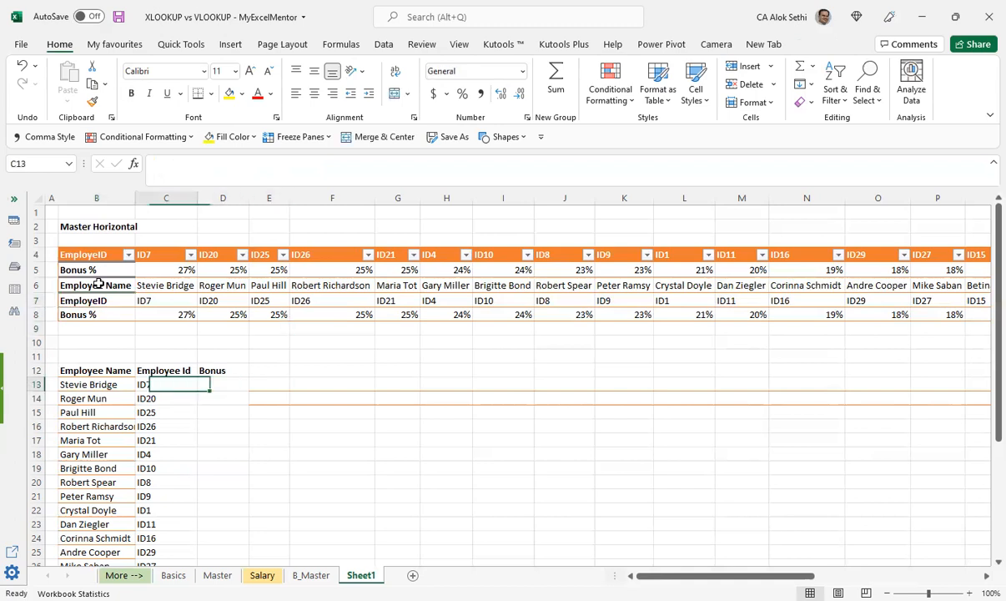
key(ctrl+c)
key(Right)
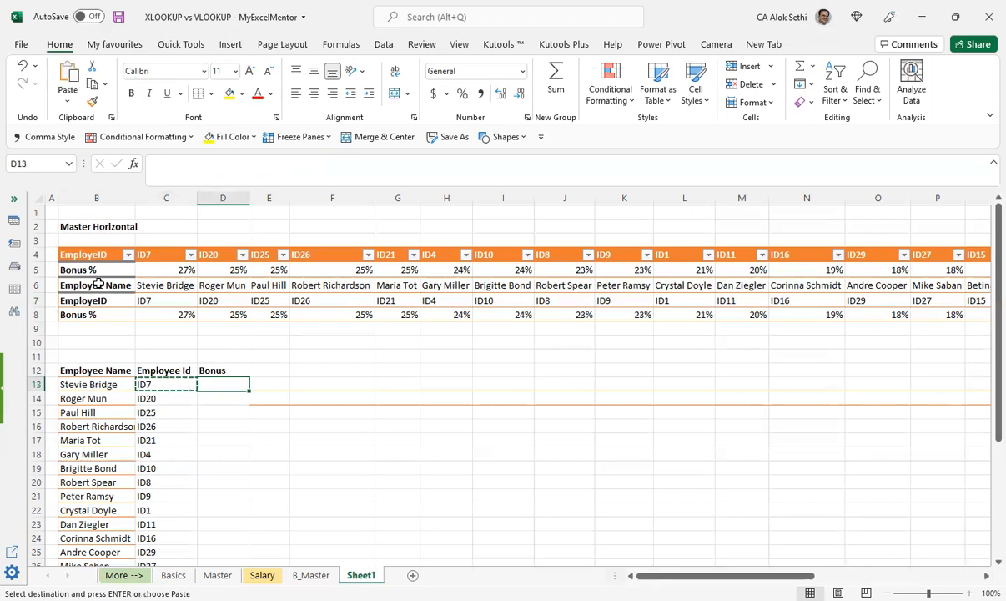
key(Return)
Step: Set the row index number in D13's HLOOKUP formula to 3
key(F2)
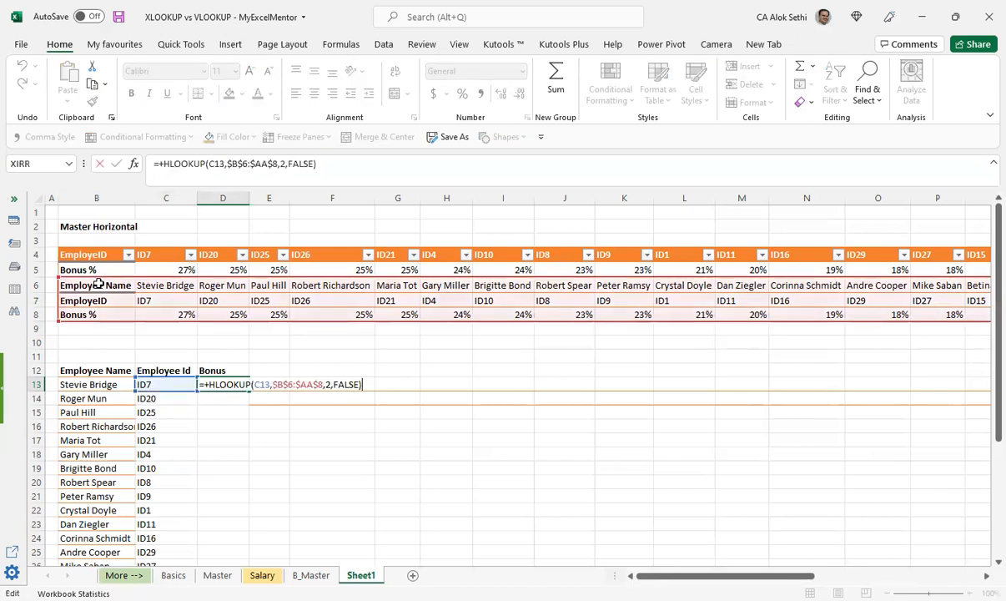
key(Left)
key(Left)
key(Left)
key(Left)
key(Left)
key(Left)
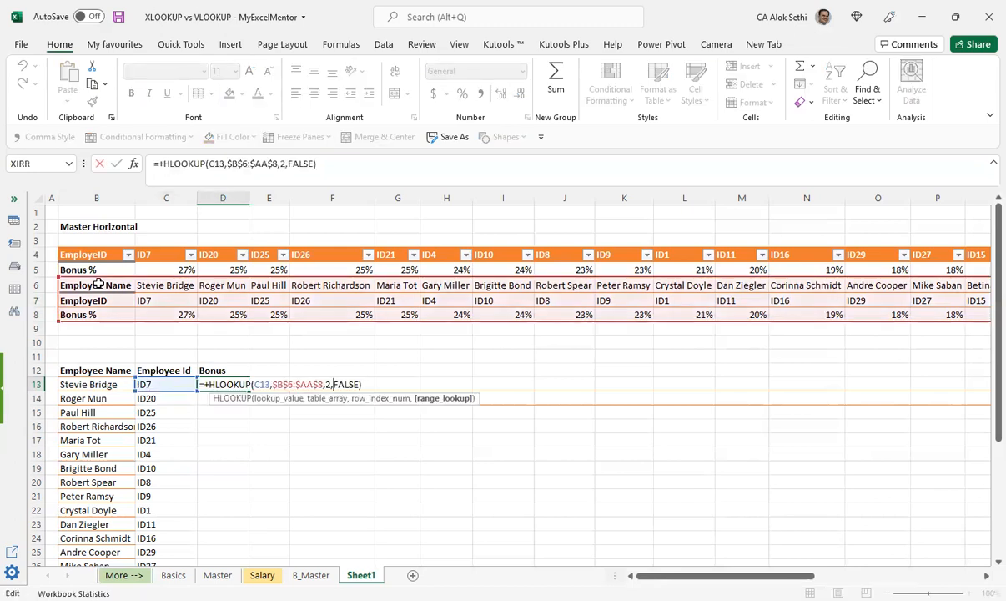
key(Left)
key(BackSpace)
text(3)
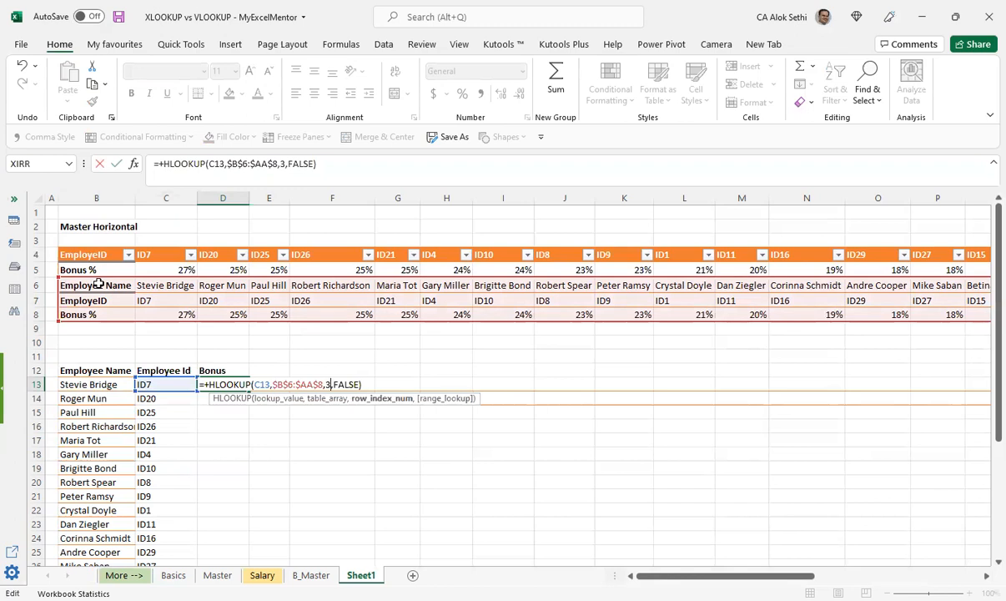
key(Return)
key(Left)
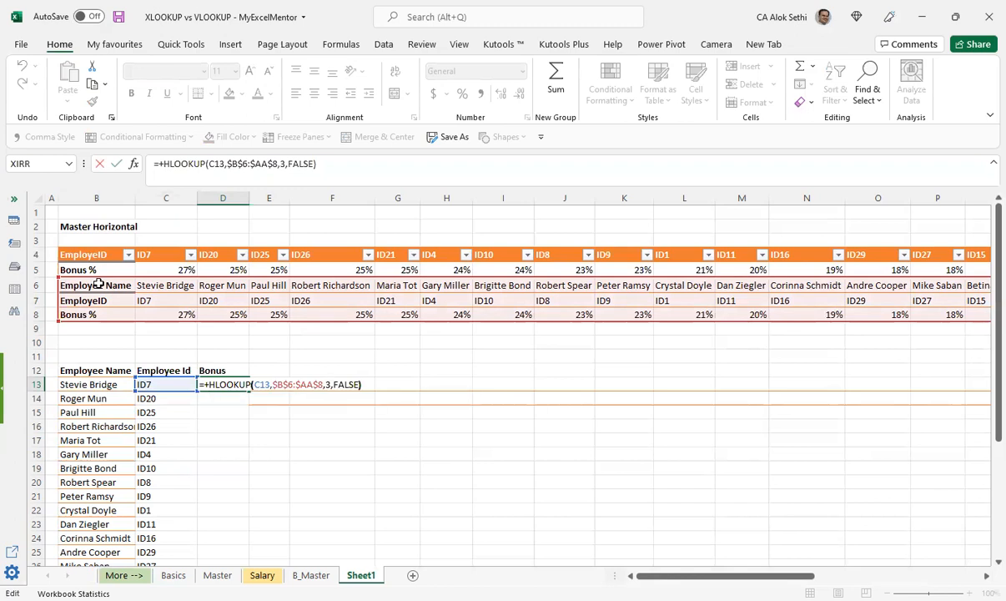
Step: Set the lookup value in D13's HLOOKUP formula to B13 and commit the formula
key(Left)
key(Left)
key(Left)
key(Left)
key(Left)
key(Left)
key(Left)
key(Left)
key(Left)
key(Left)
key(Left)
key(Left)
key(Left)
key(Left)
key(Left)
key(Left)
key(Left)
key(Left)
key(Left)
key(Left)
key(Left)
key(Left)
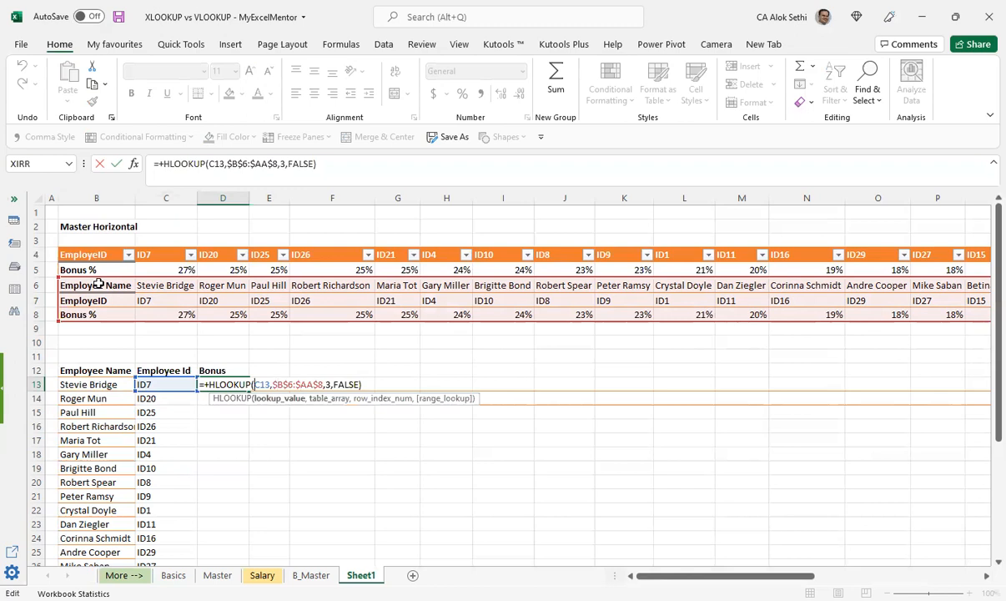
text(b)
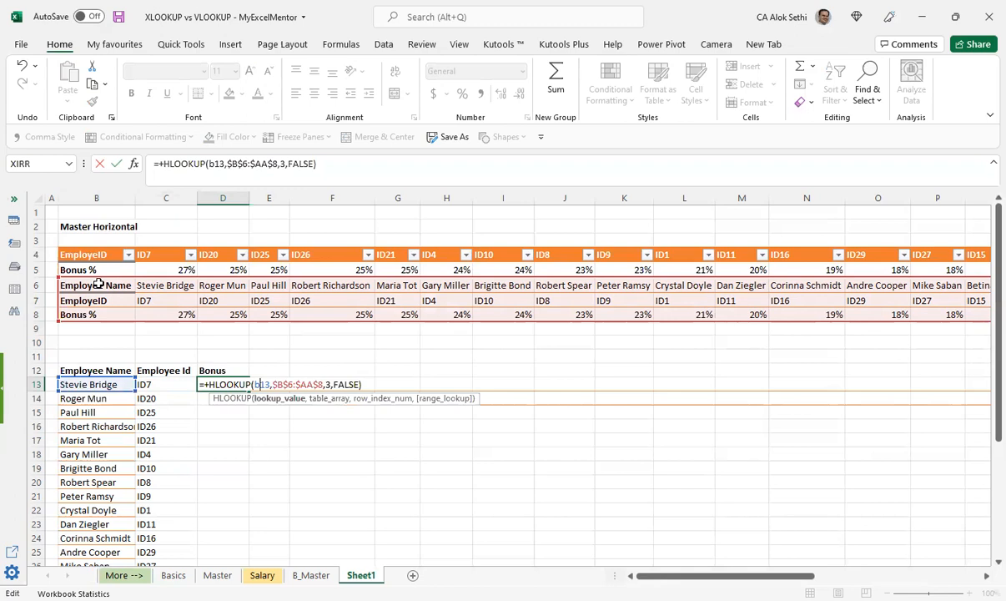
key(Return)
key(Up)
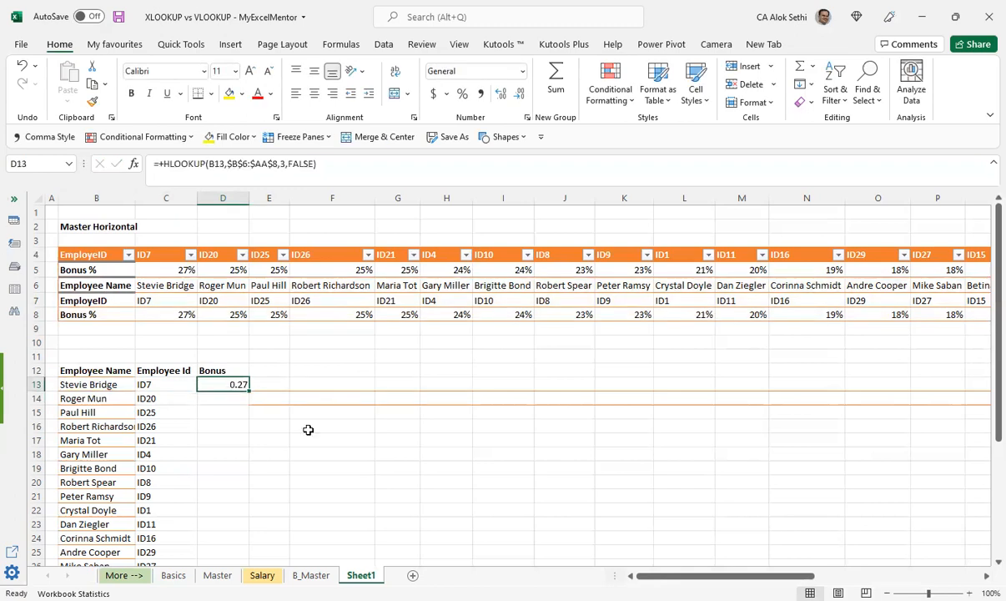
Step: Fill the Bonus formula from D13 down the employee list and format the column as percentages
double_click(251, 391)
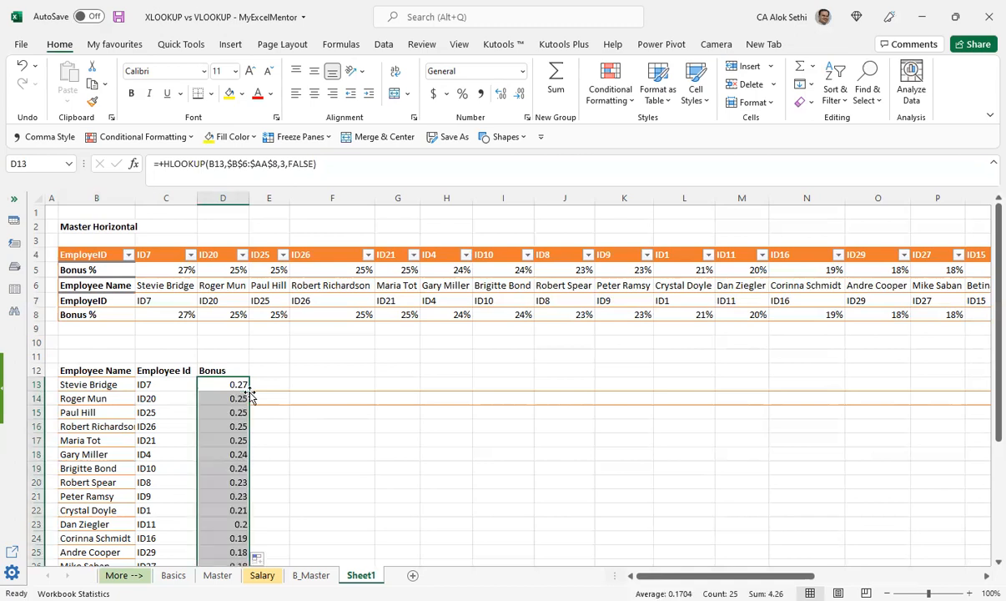
click(464, 95)
scroll(439, 418, down, 3)
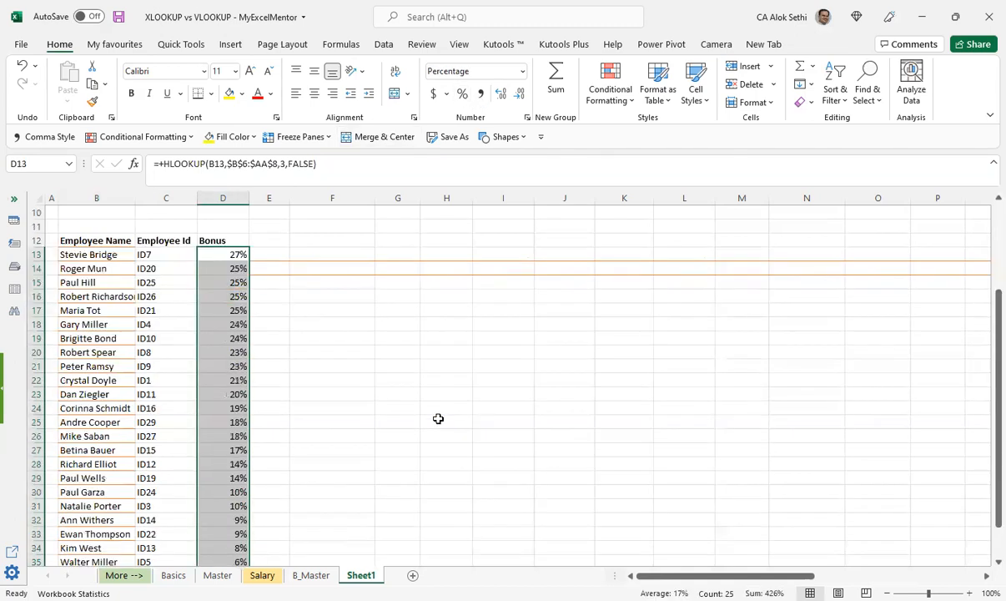
scroll(438, 418, down, 4)
scroll(438, 418, up, 4)
scroll(438, 418, up, 3)
click(332, 359)
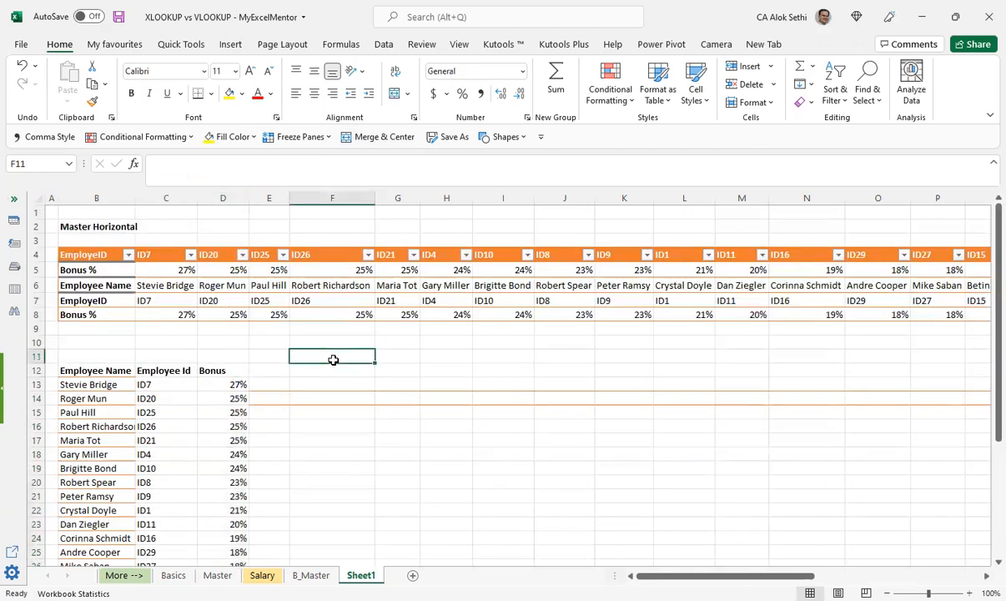
Step: Review the completed employee list and the HLOOKUP formulas in C13 and D13
scroll(96, 442, down, 2)
scroll(100, 444, up, 2)
scroll(241, 441, down, 2)
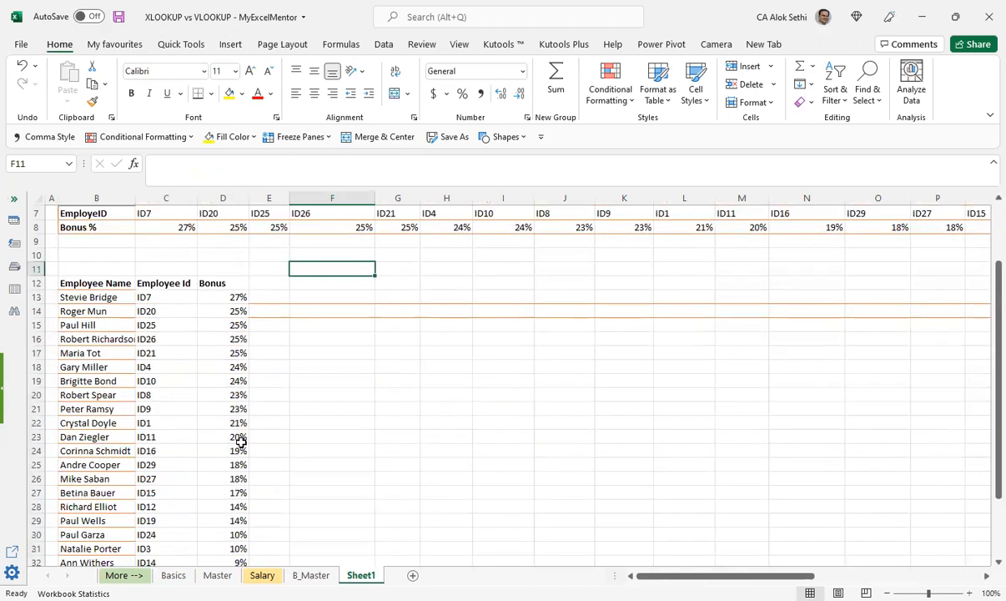
scroll(150, 325, up, 1)
click(161, 341)
click(232, 342)
scroll(233, 400, up, 1)
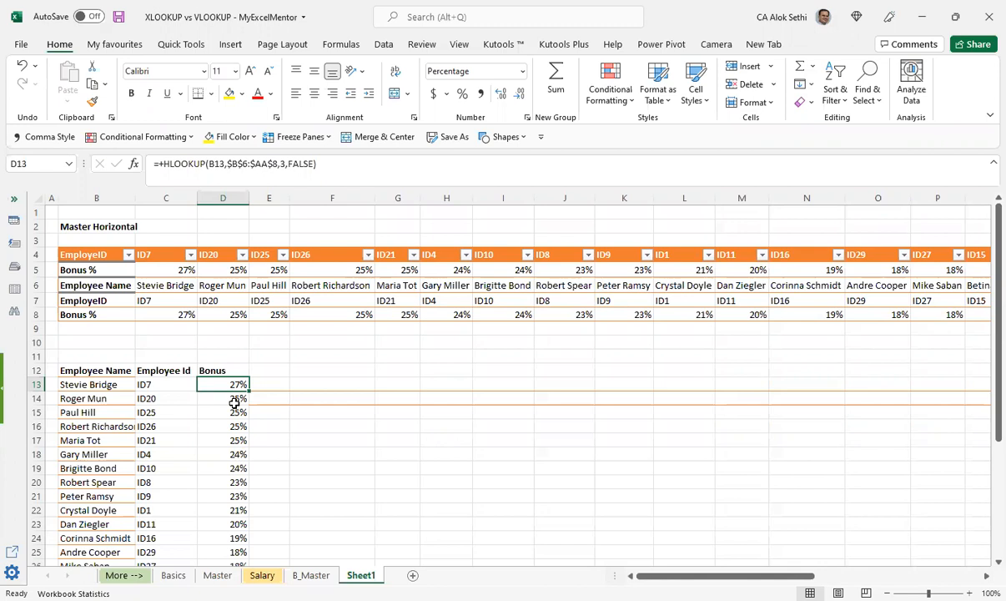
Step: Look back through the B_Master, Salary, Master and Basics sheets, ending on the Master sheet
key(ctrl+Page_Up)
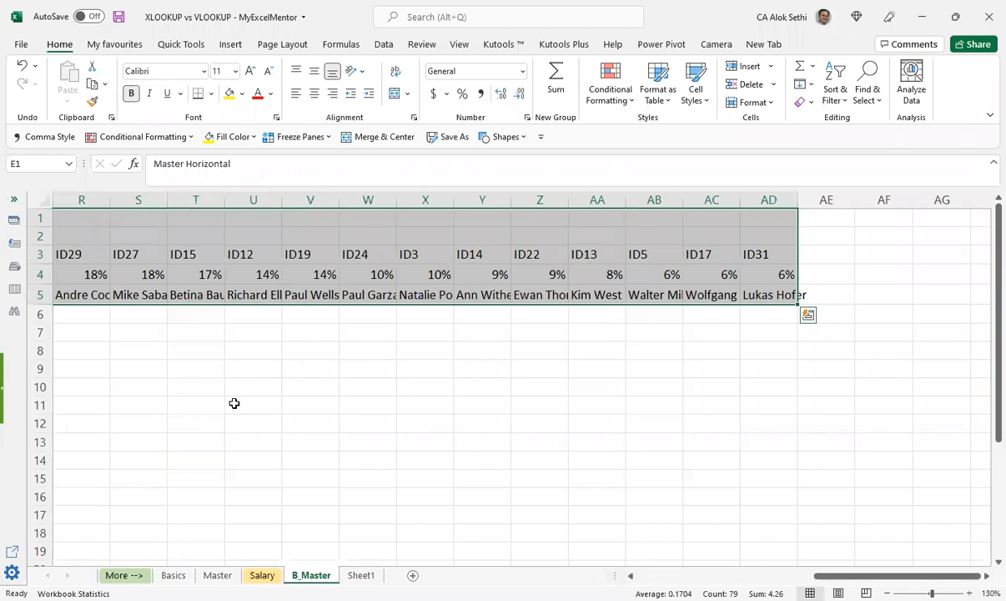
key(ctrl+Page_Up)
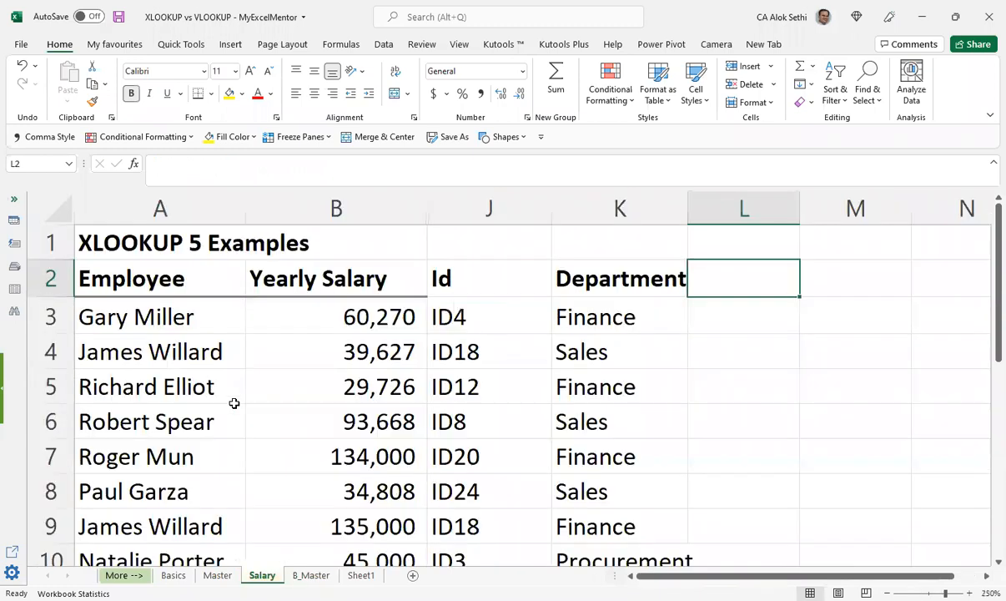
key(ctrl+Page_Up)
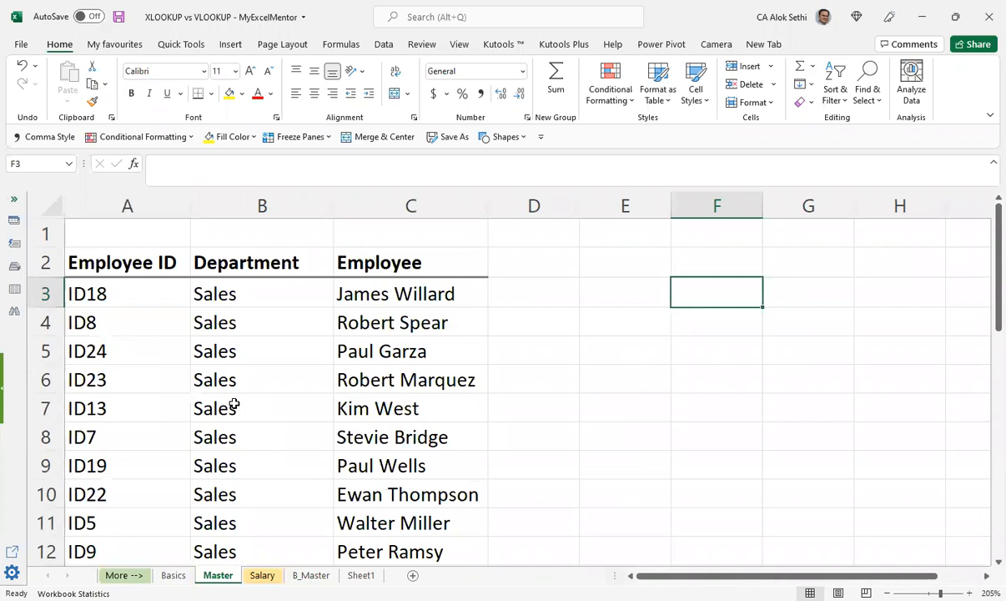
key(ctrl+Page_Up)
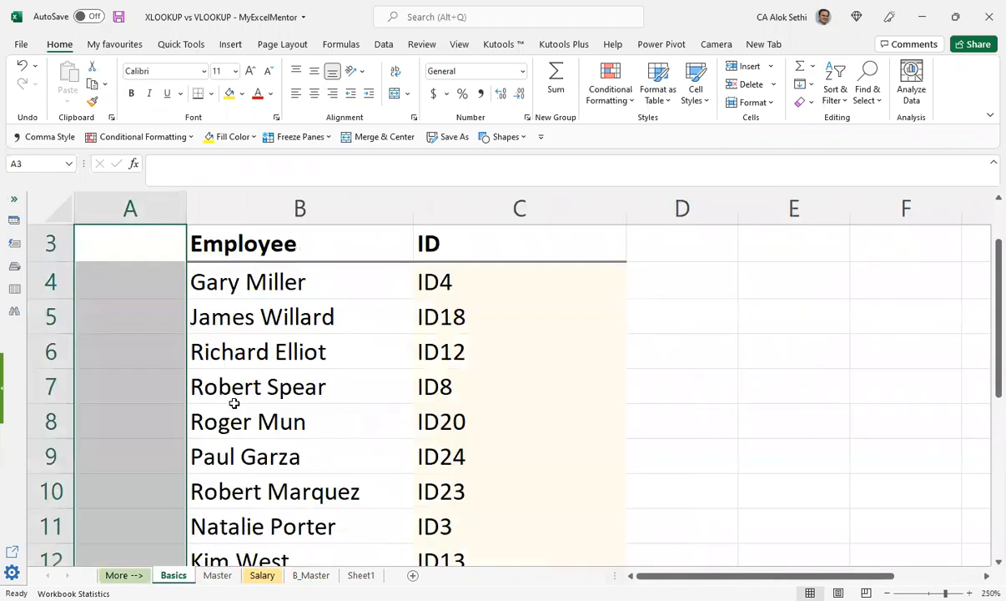
key(ctrl+Page_Down)
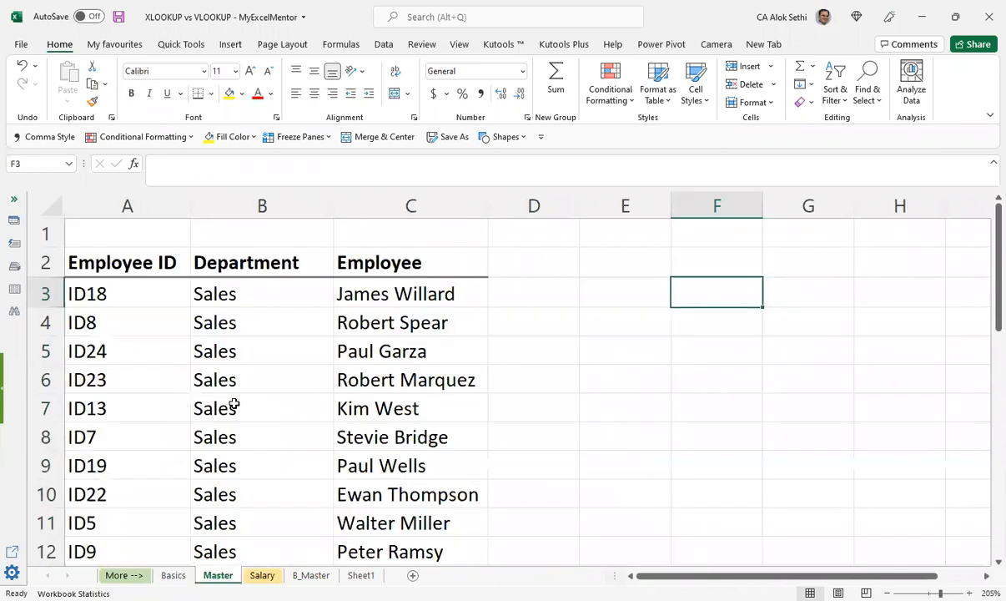
Step: Examine the Employee ID, Department and Employee columns down the Master sheet's list
key(Down)
key(Down)
key(Down)
key(Down)
key(Down)
key(Down)
key(Down)
key(Down)
key(Down)
key(Down)
key(Down)
key(Down)
key(Down)
key(Down)
key(Down)
key(Down)
key(Down)
key(Down)
key(Down)
key(Down)
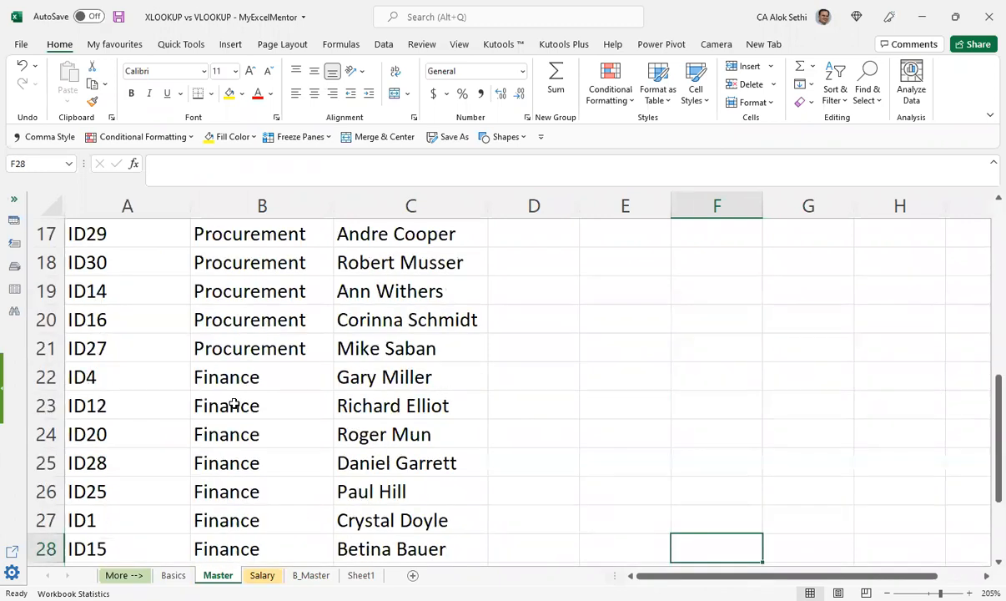
key(Left)
key(Left)
key(Left)
key(Left)
key(Left)
key(Up)
key(Up)
key(Up)
key(Up)
key(Up)
key(Up)
key(Up)
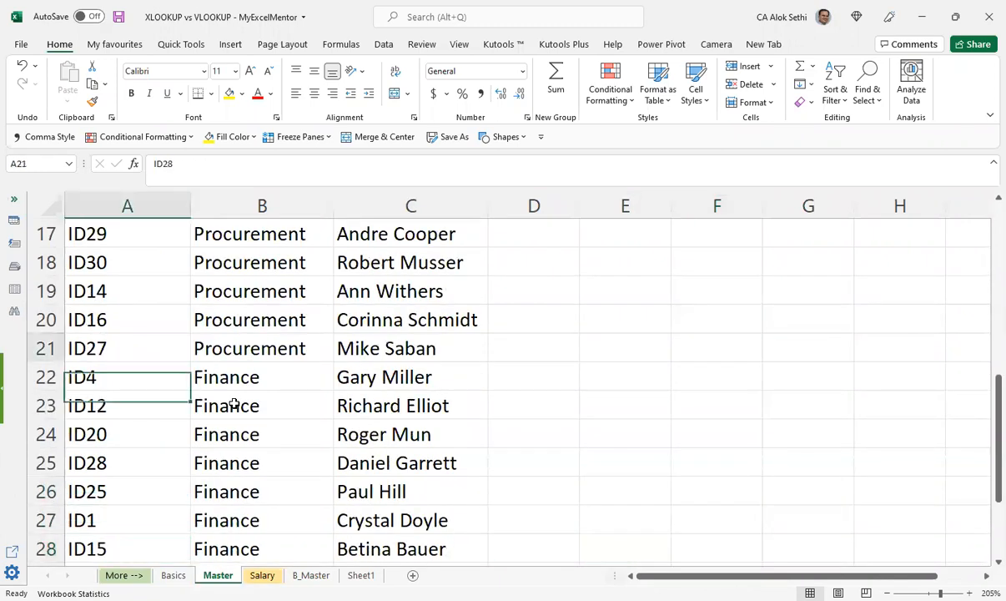
key(Up)
key(Up)
key(Up)
key(Up)
key(Up)
key(Up)
key(Up)
key(Up)
key(Up)
key(Up)
key(Up)
key(Up)
key(Up)
key(Up)
key(Up)
key(Up)
key(Right)
key(Right)
key(Up)
key(Up)
key(Up)
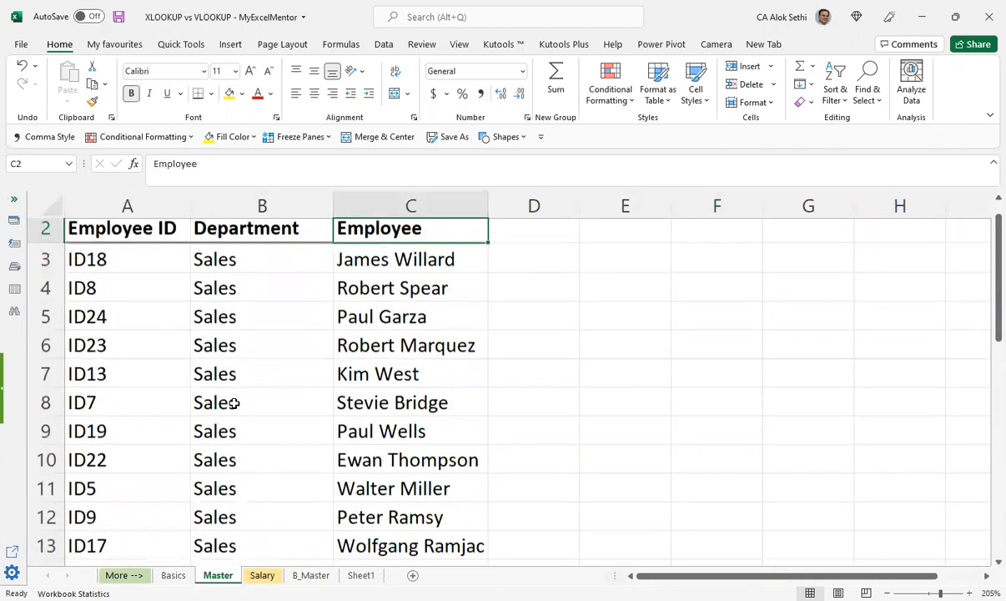
key(Up)
key(Down)
key(Down)
key(Page_Down)
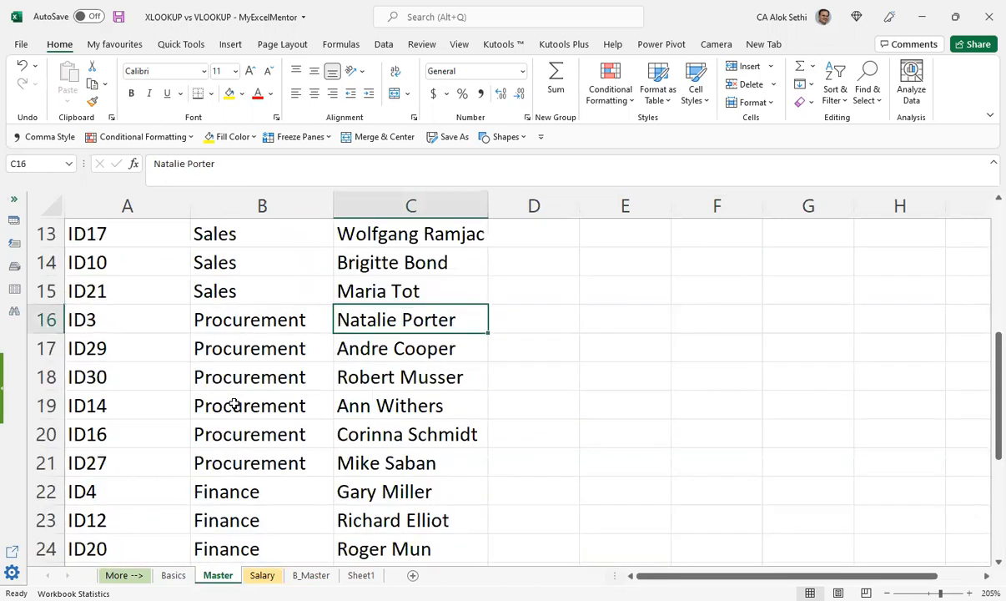
key(Page_Up)
key(Left)
key(Left)
key(Up)
key(Up)
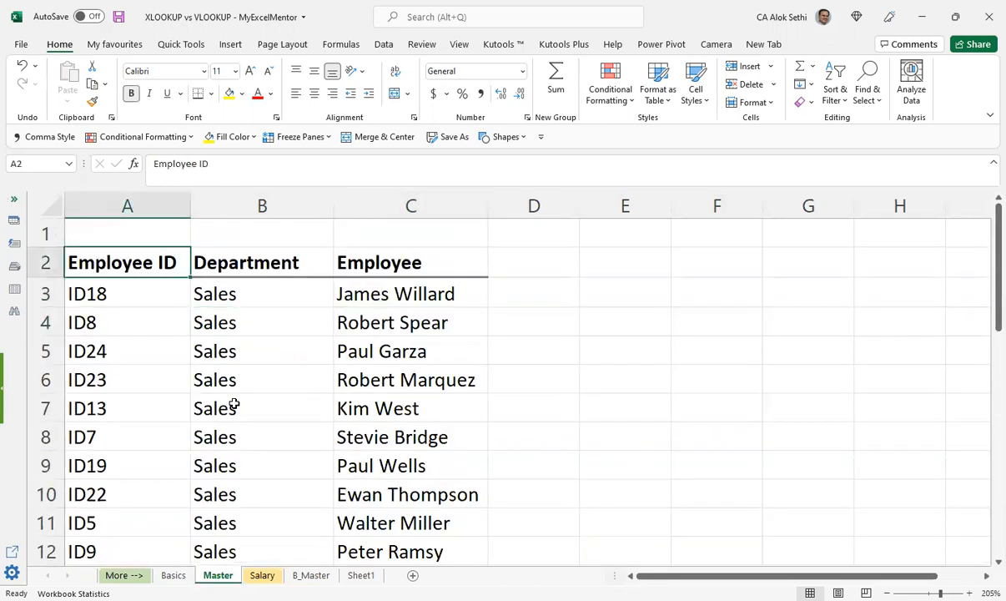
Step: Add a Salary header in D2 of the Master sheet, beside the Employee column
key(Right)
key(Right)
key(Right)
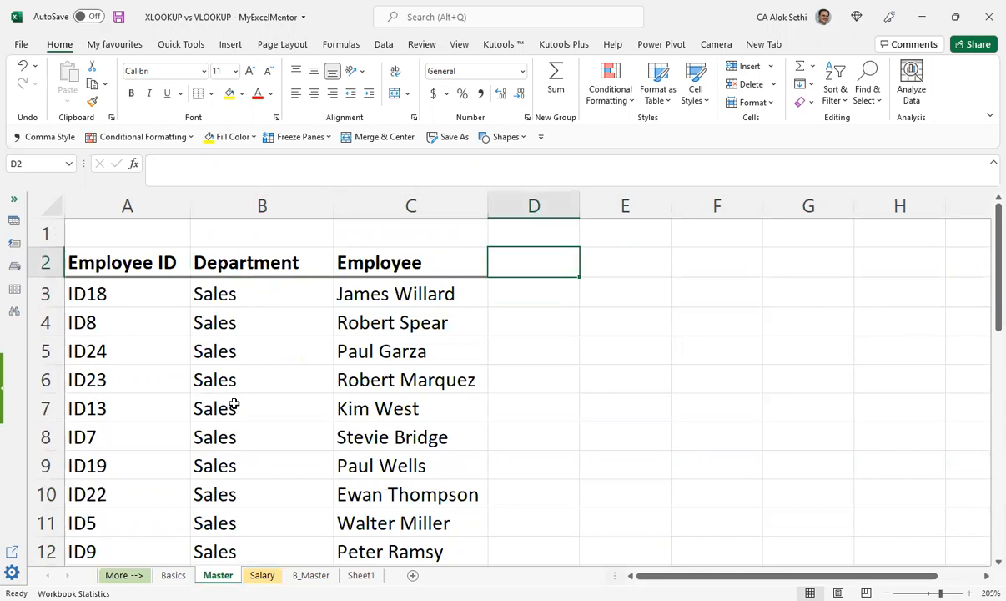
text(Salary)
key(Return)
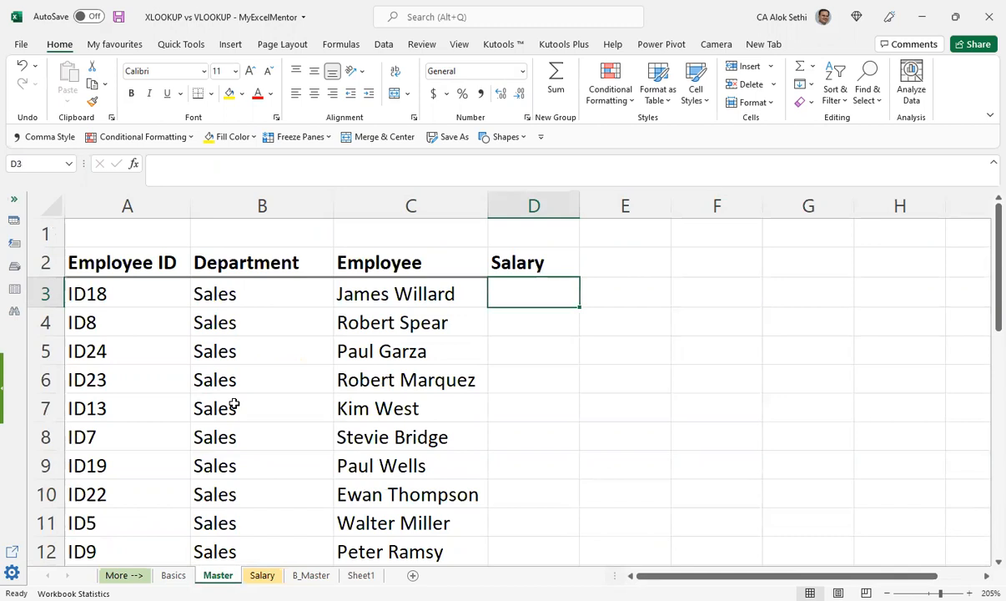
Step: Clear the #N/A lookup formulas in the Id and Department columns of the Salary sheet from row 13 down
key(ctrl+Page_Down)
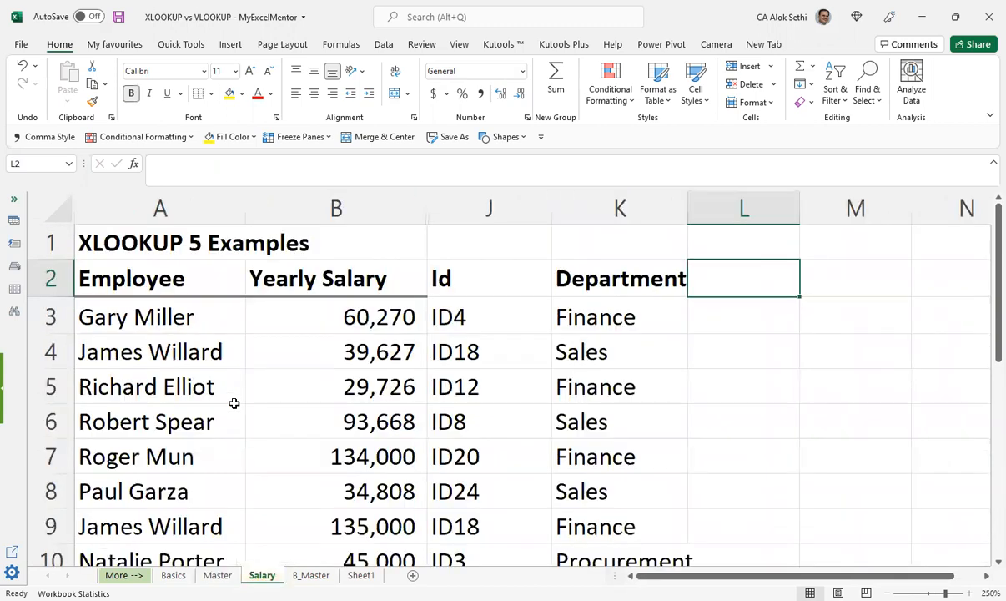
key(Left)
key(Left)
key(Down)
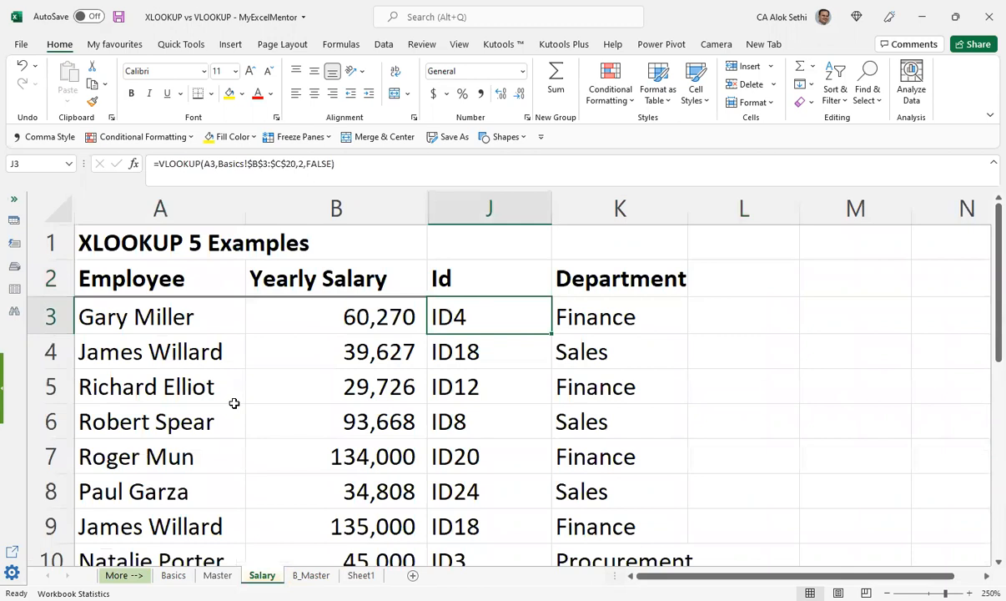
key(Page_Down)
key(Down)
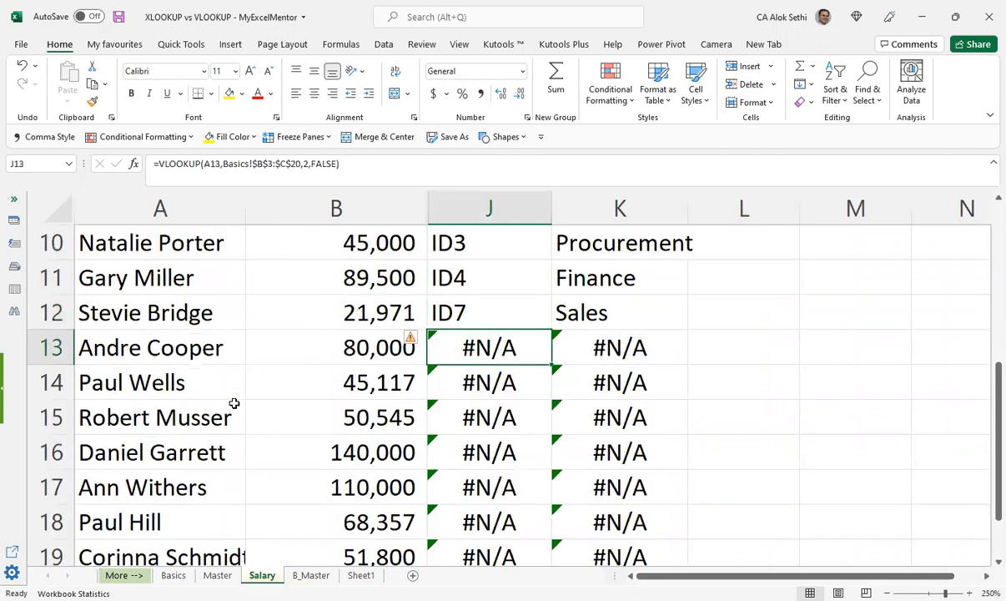
key(shift+Right)
key(shift+Down)
key(ctrl+shift+Down)
key(Delete)
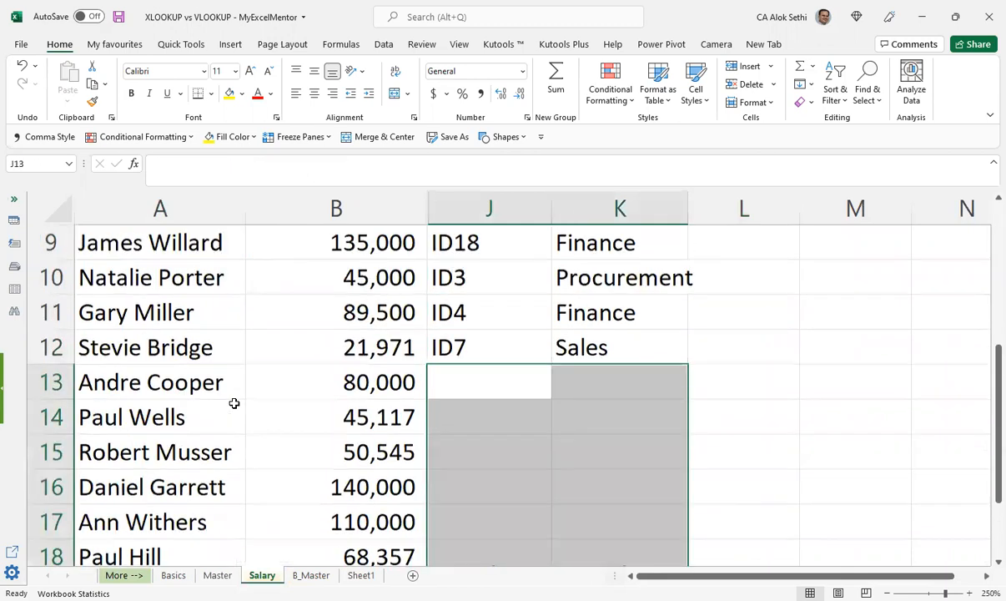
Step: Return to the start of the Salary sheet and go back to the Master sheet's first Salary cell, D3
key(Up)
key(Up)
key(Up)
key(Up)
key(Up)
key(Up)
key(Up)
key(Up)
key(ctrl+Home)
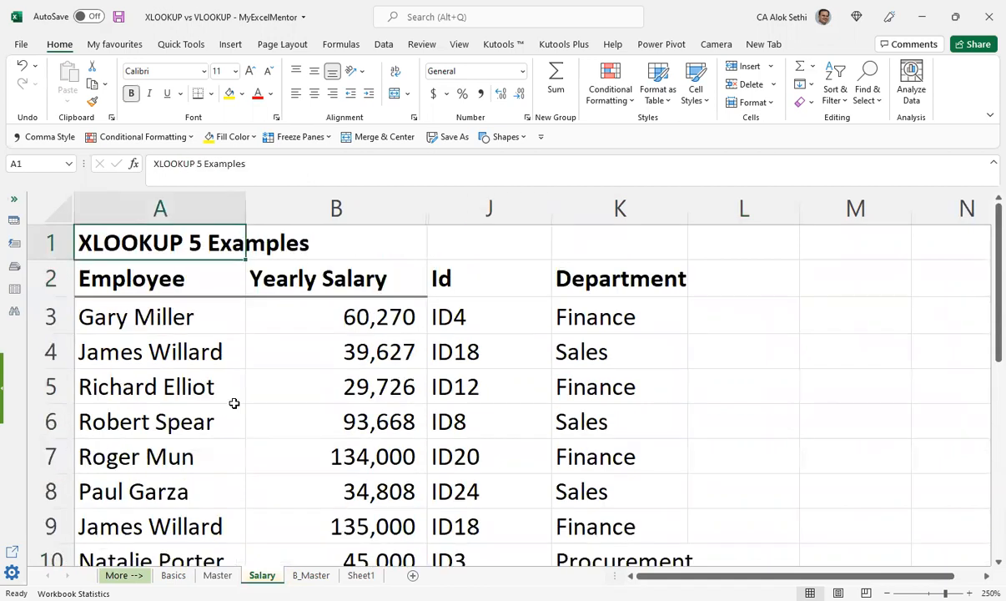
key(ctrl+Page_Down)
key(ctrl+Page_Up)
key(ctrl+Page_Up)
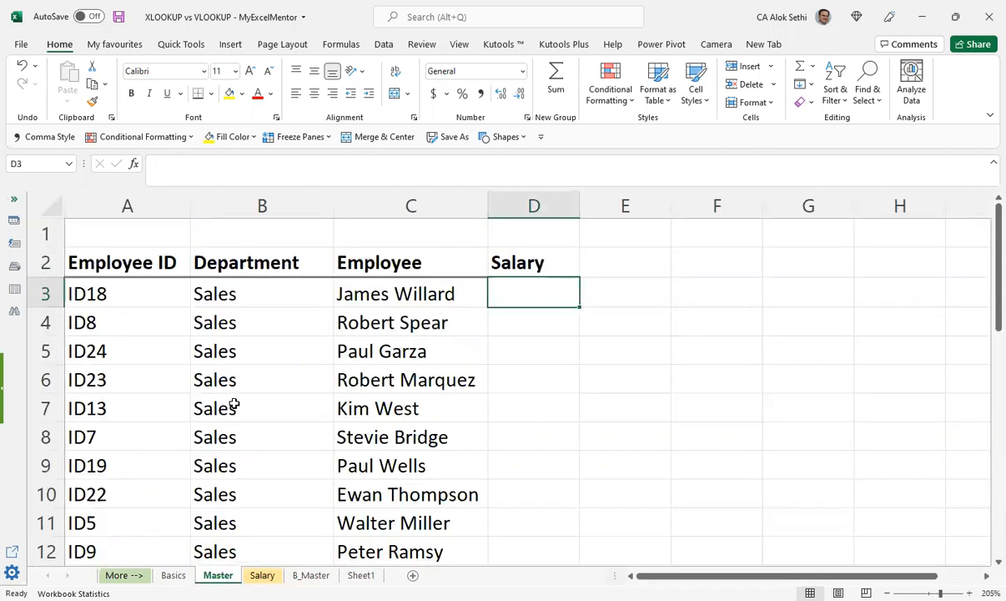
Step: Look through the Salary, B_Master and Sheet1 sheets for the lookup source data and return to the Master sheet
key(ctrl+Page_Down)
key(ctrl+Page_Down)
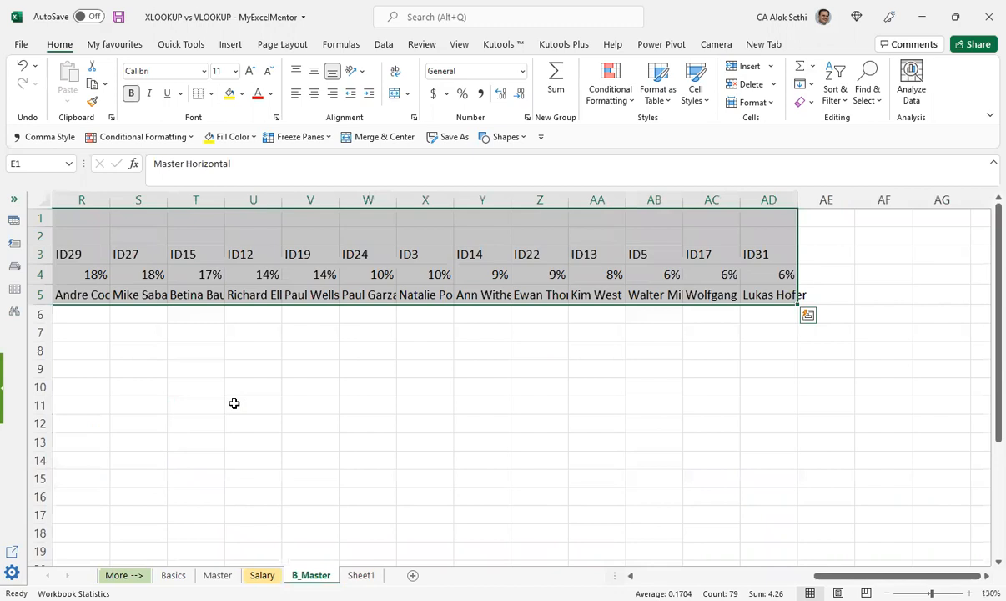
key(ctrl+Page_Down)
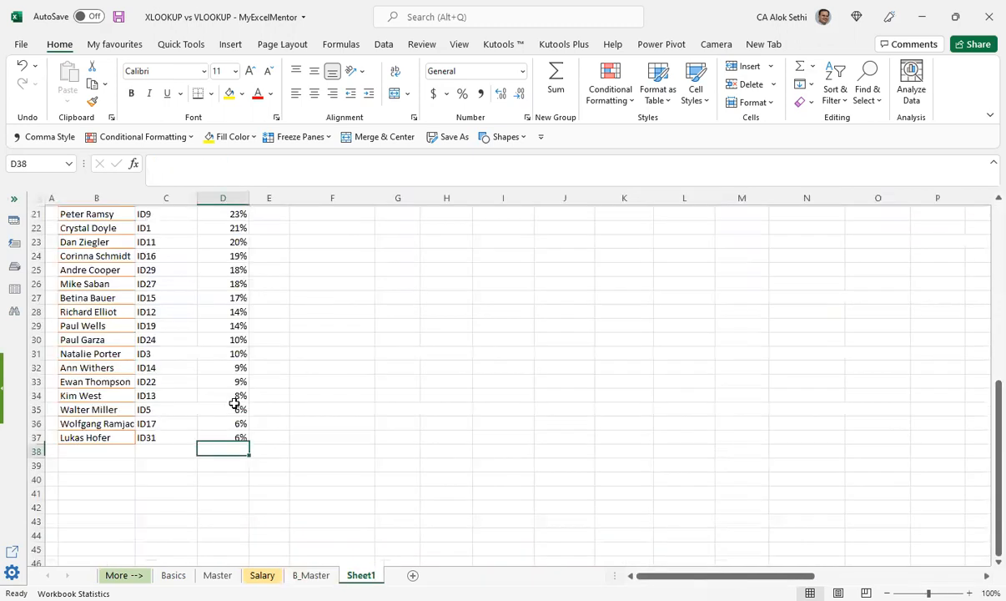
key(ctrl+Page_Up)
key(ctrl+Page_Up)
key(ctrl+Page_Up)
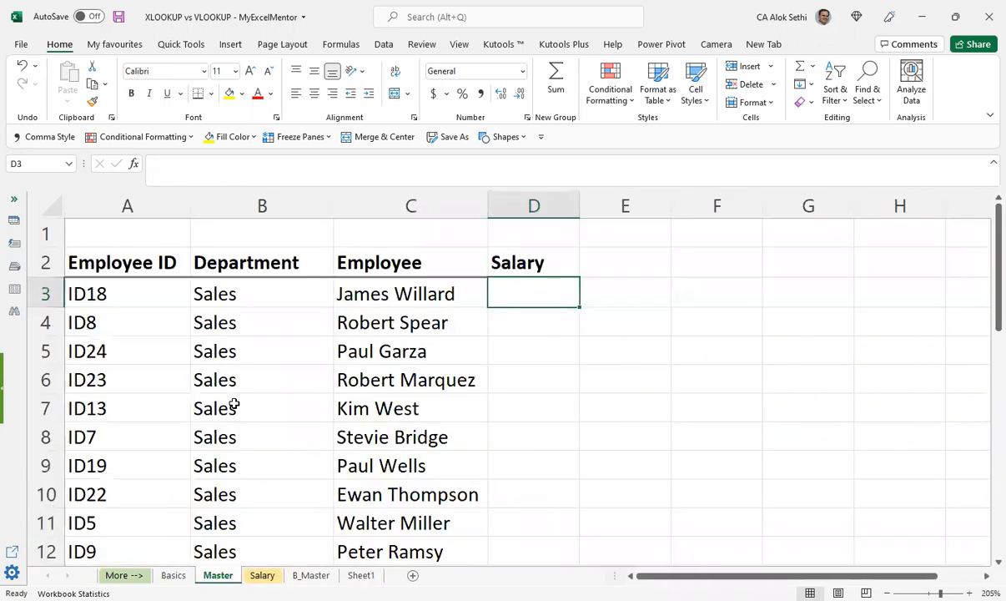
key(ctrl+Page_Down)
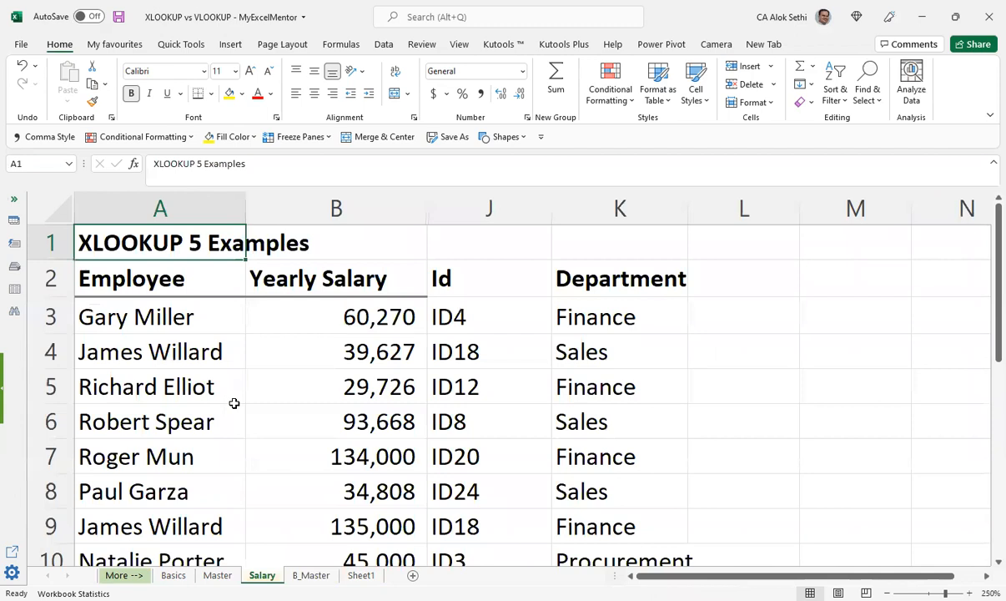
key(ctrl+Page_Up)
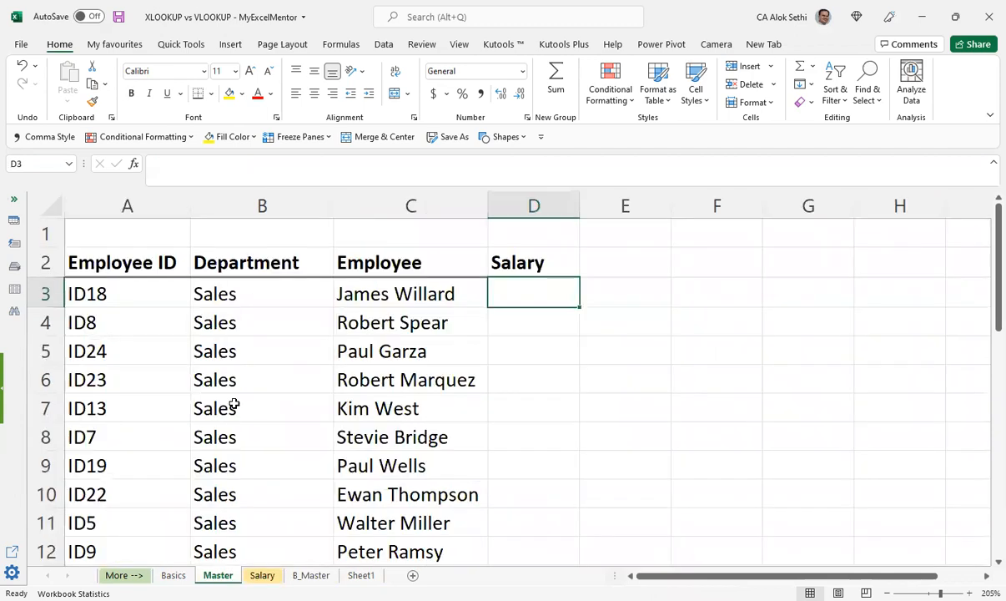
Step: Start an XLOOKUP formula in D3 of the Master sheet with the employee ID in A3 as the lookup value
text(=)
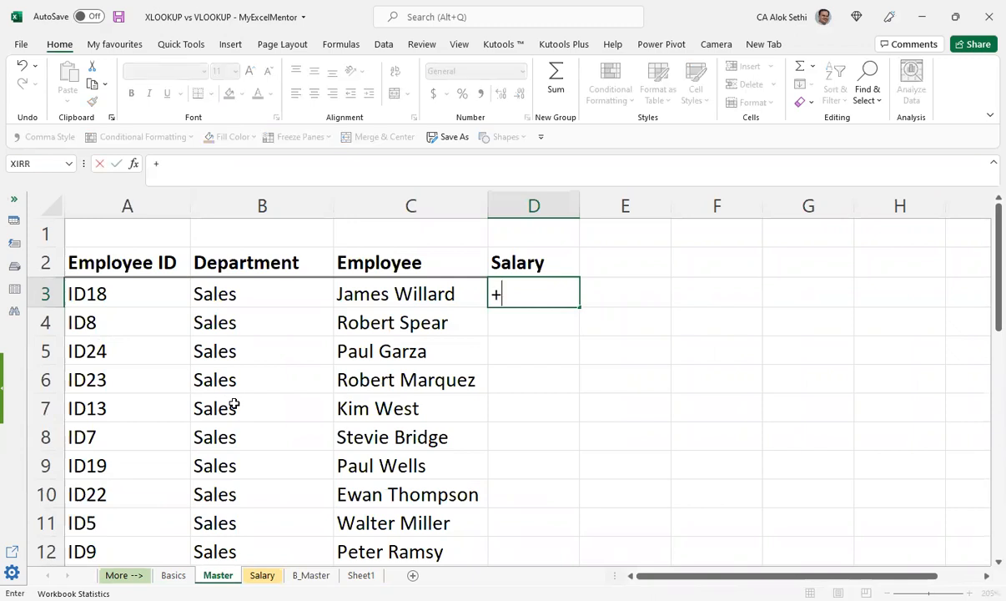
text(xlook)
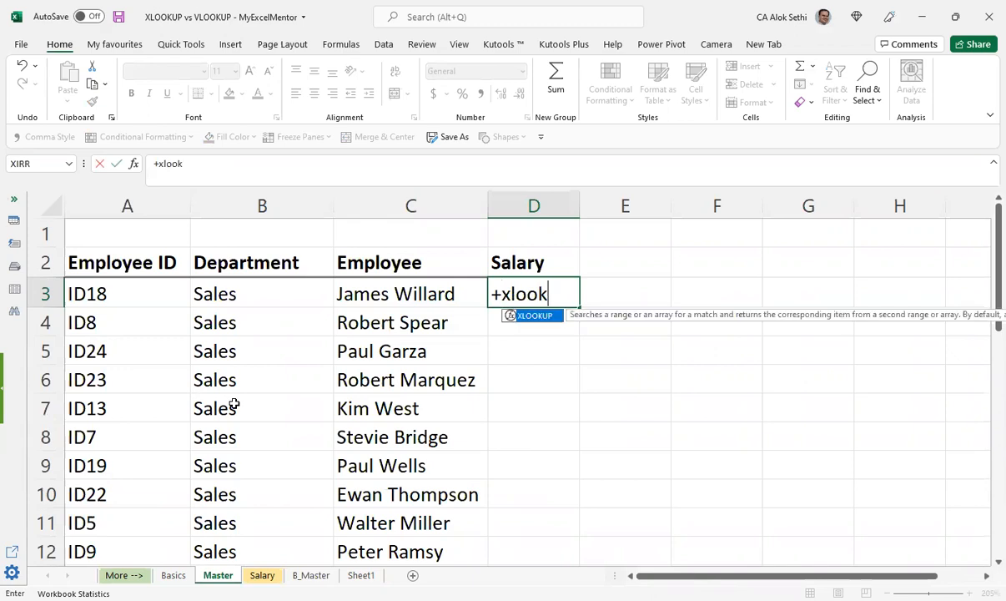
key(Tab)
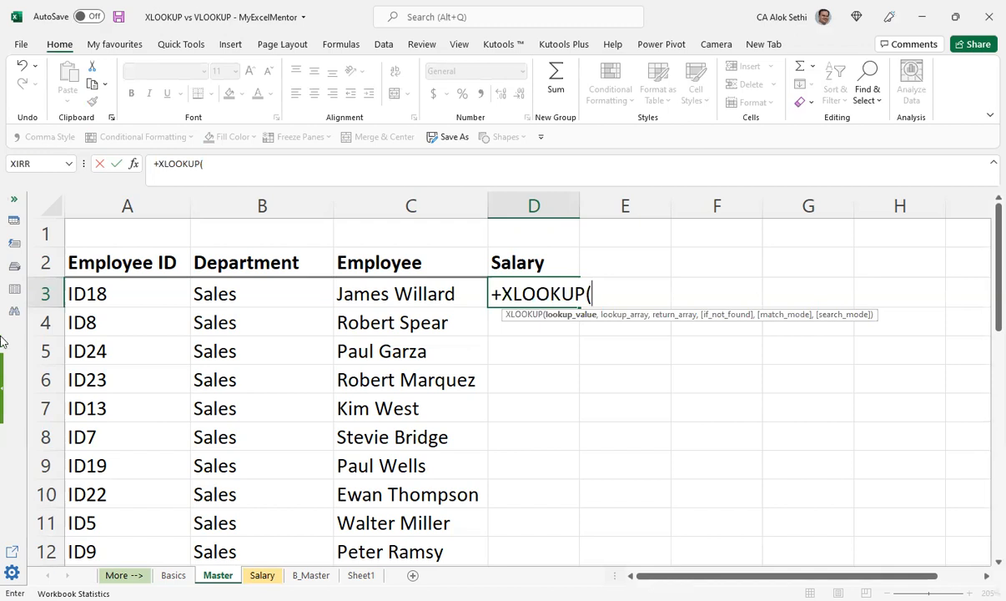
click(98, 296)
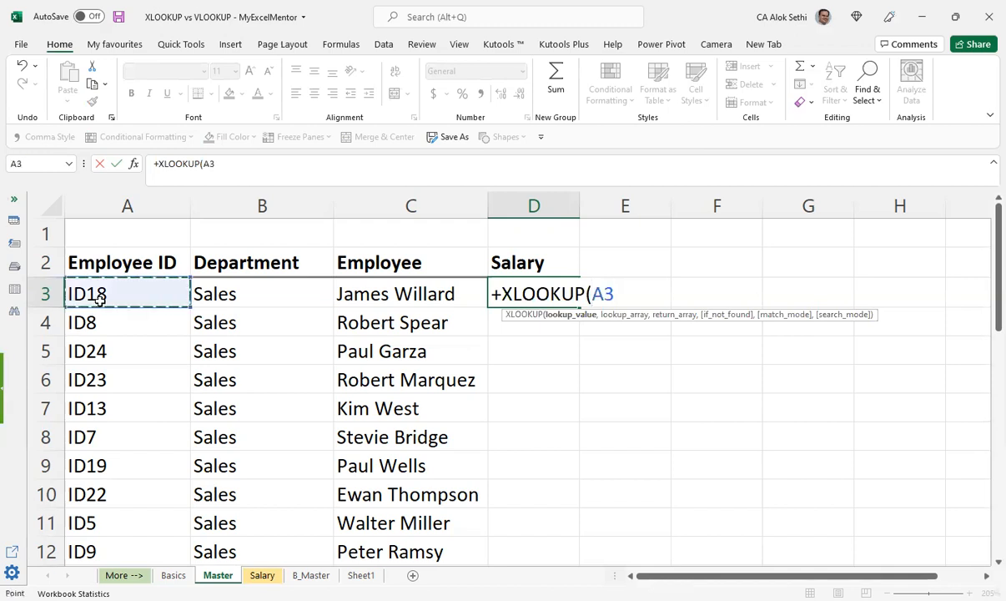
text(,)
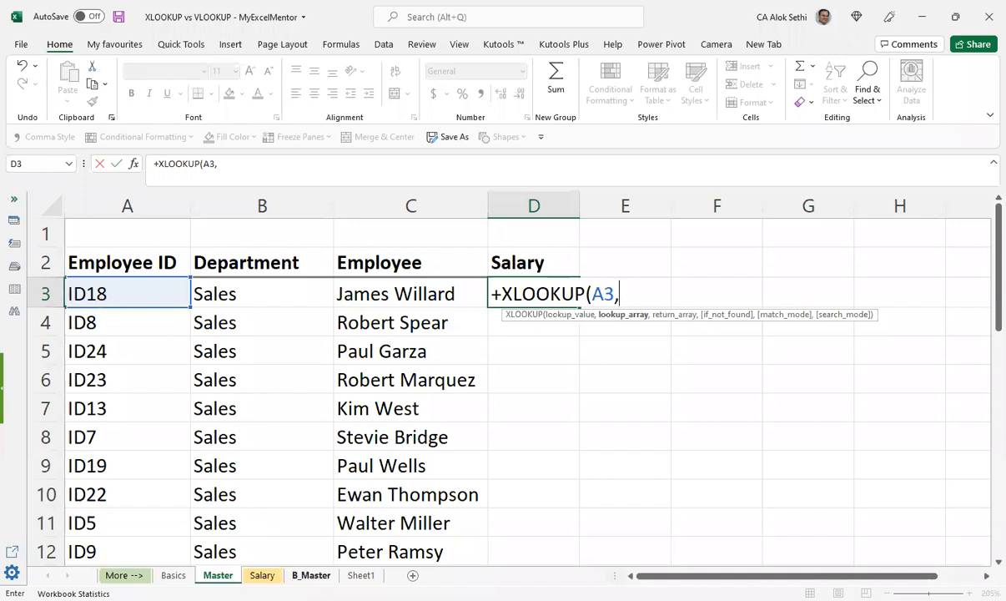
Step: Set the XLOOKUP lookup array to A2:K20 on the Salary sheet
click(262, 575)
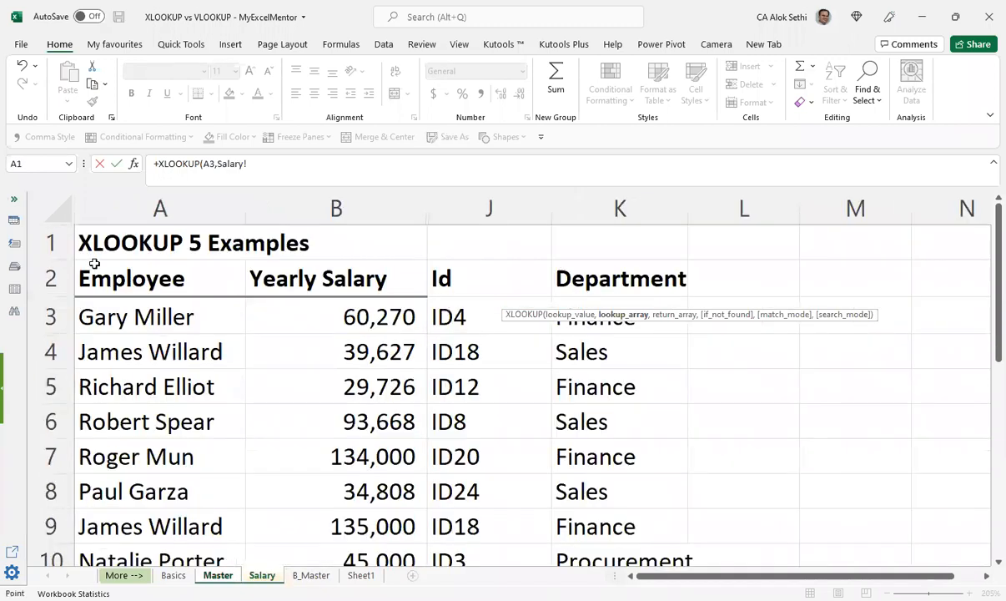
click(136, 280)
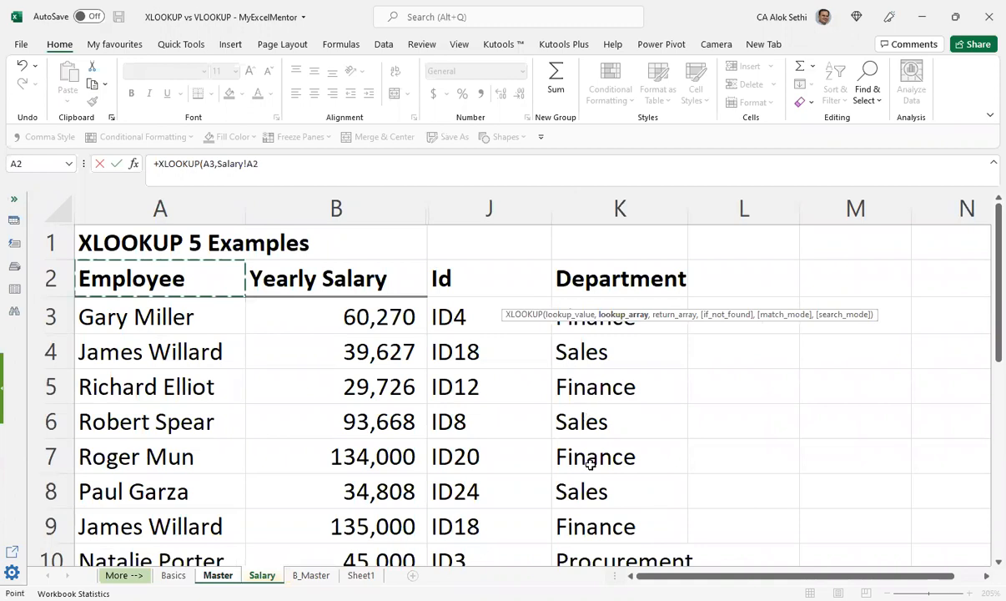
key(ctrl+shift+End)
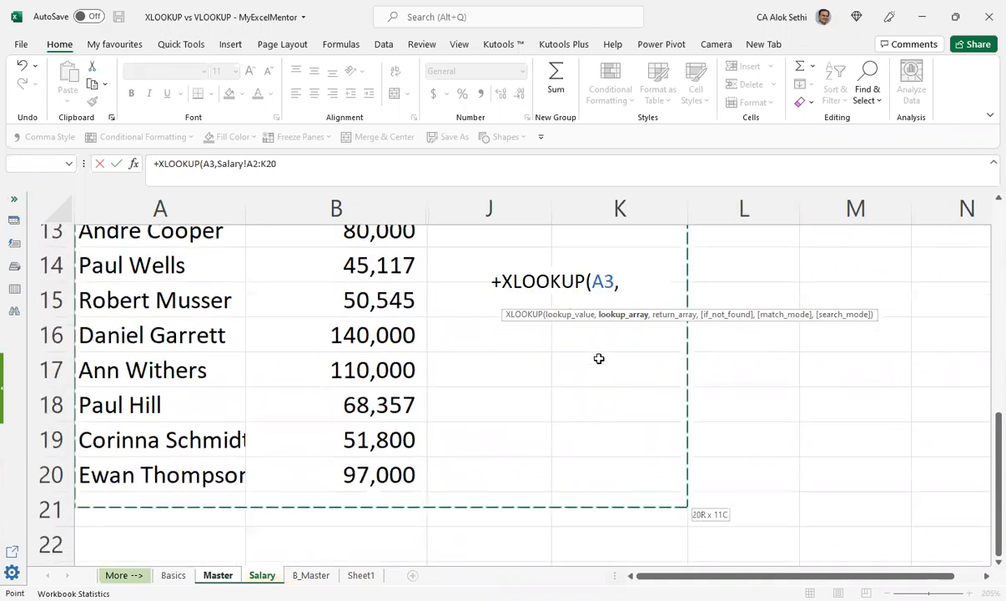
scroll(599, 358, down, 1)
text(,)
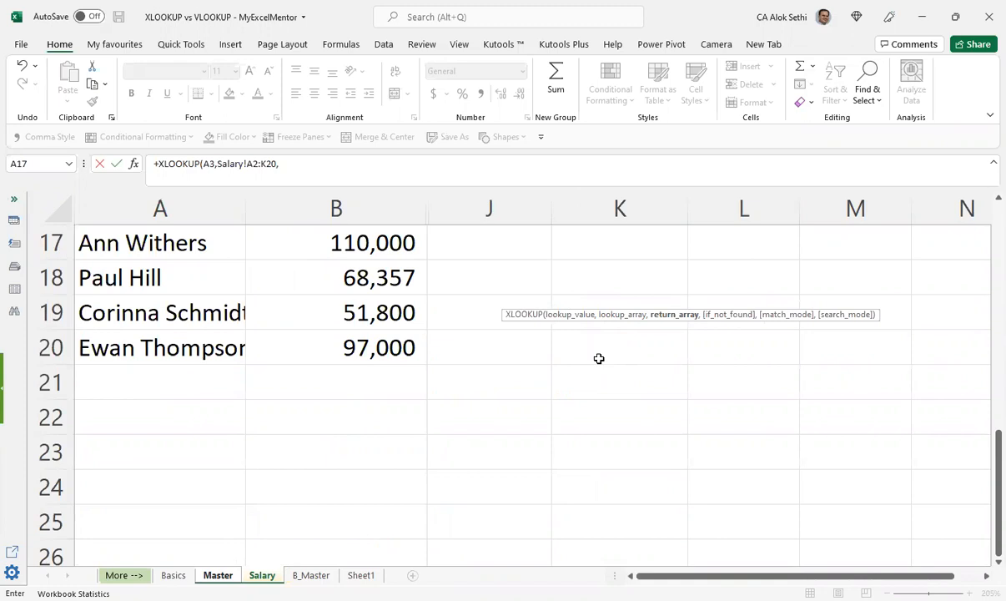
Step: Set the return array to the Yearly Salary range B2:B20 on the Salary sheet and complete the XLOOKUP formula
scroll(599, 358, up, 5)
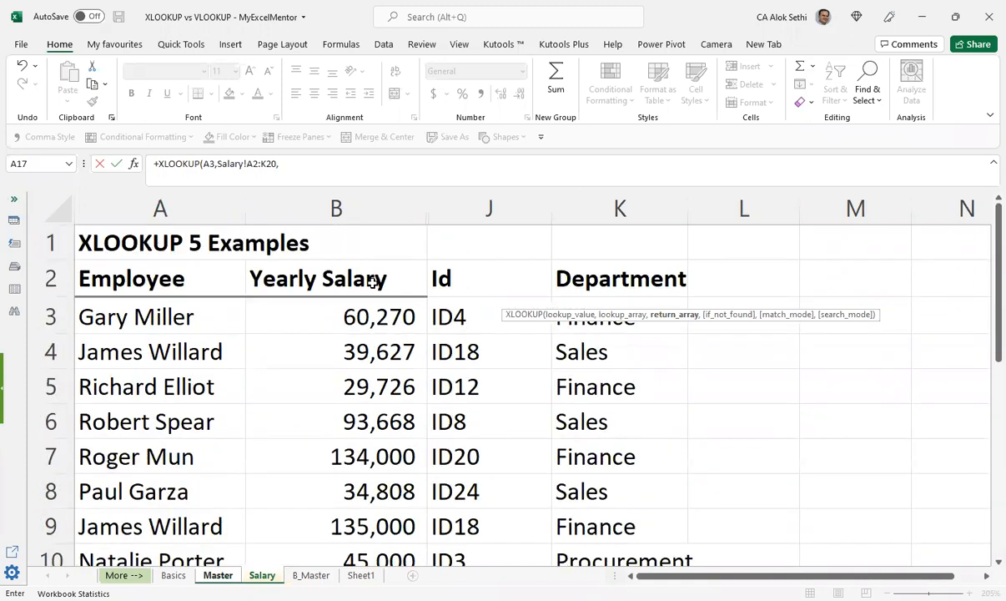
drag(337, 279, 368, 484)
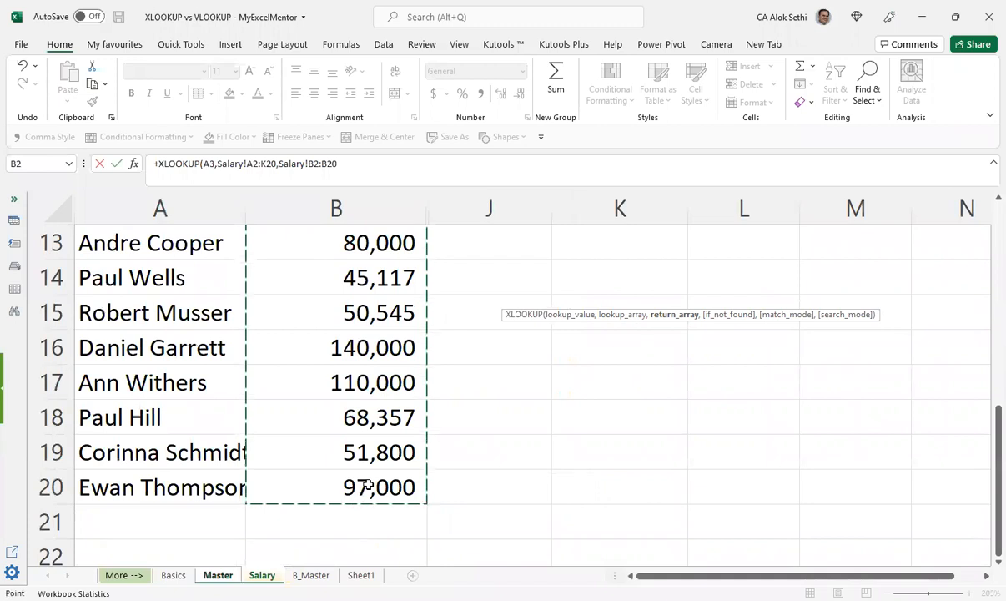
text())
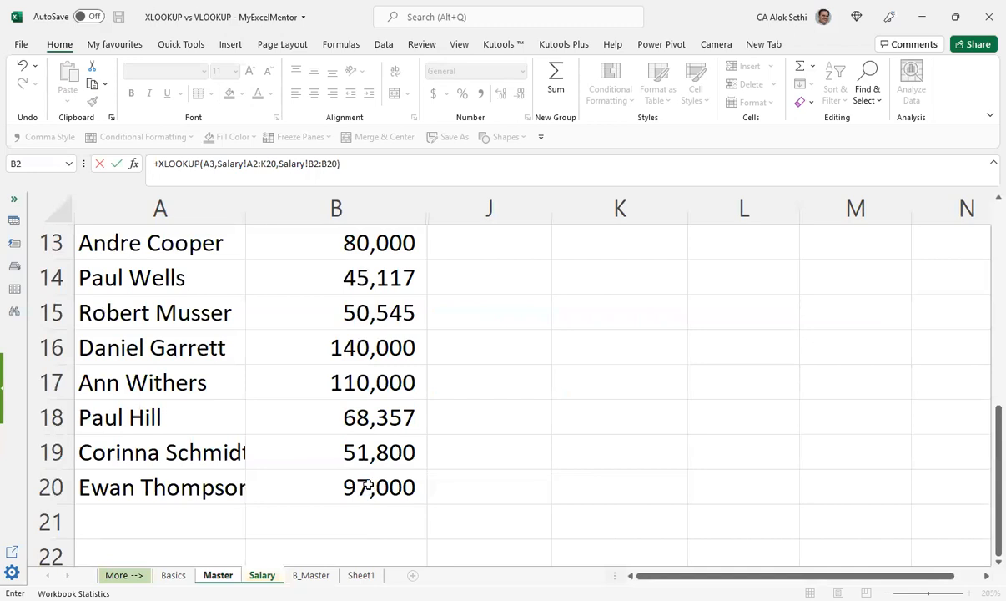
text(.)
key(Return)
key(BackSpace)
key(Return)
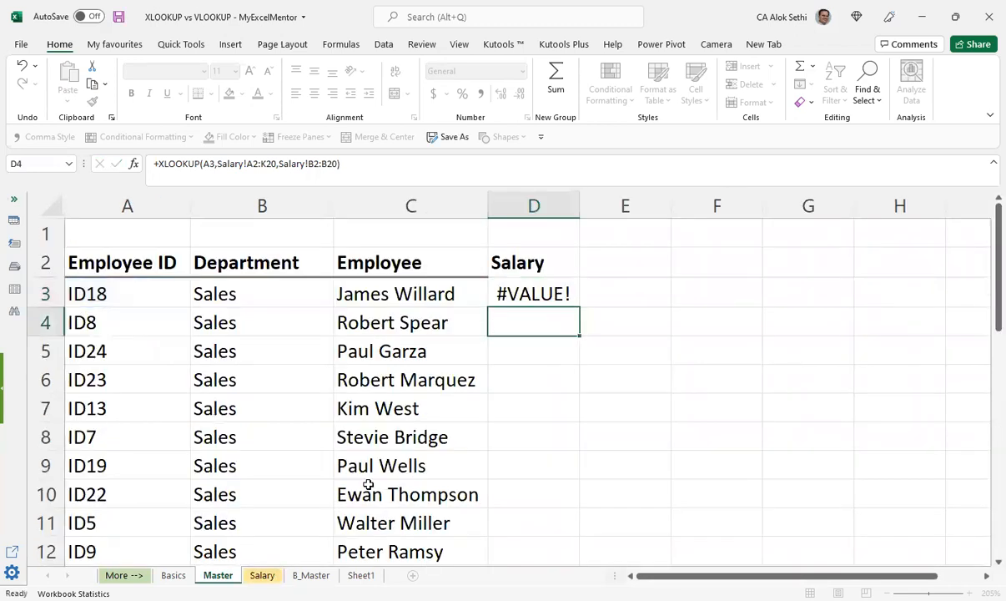
Step: Check the XLOOKUP formula in D3 and copy it down the Master sheet's Salary column
key(Up)
key(F2)
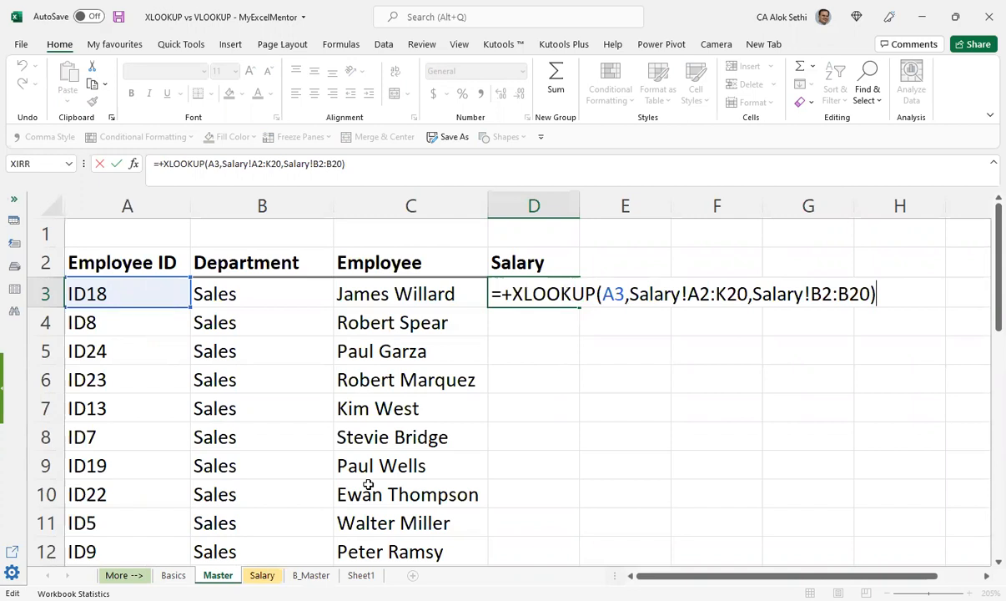
key(Escape)
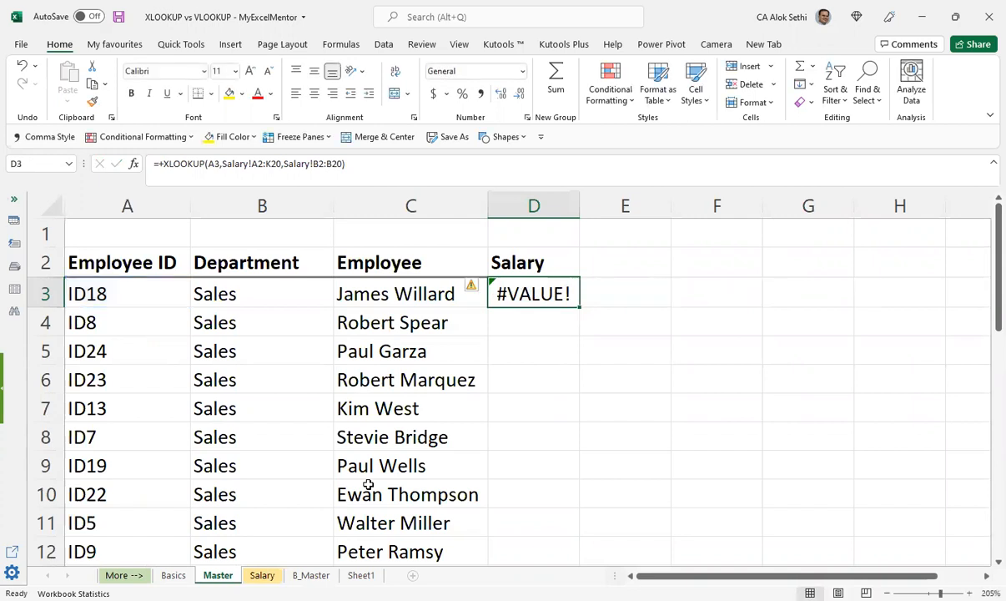
double_click(580, 307)
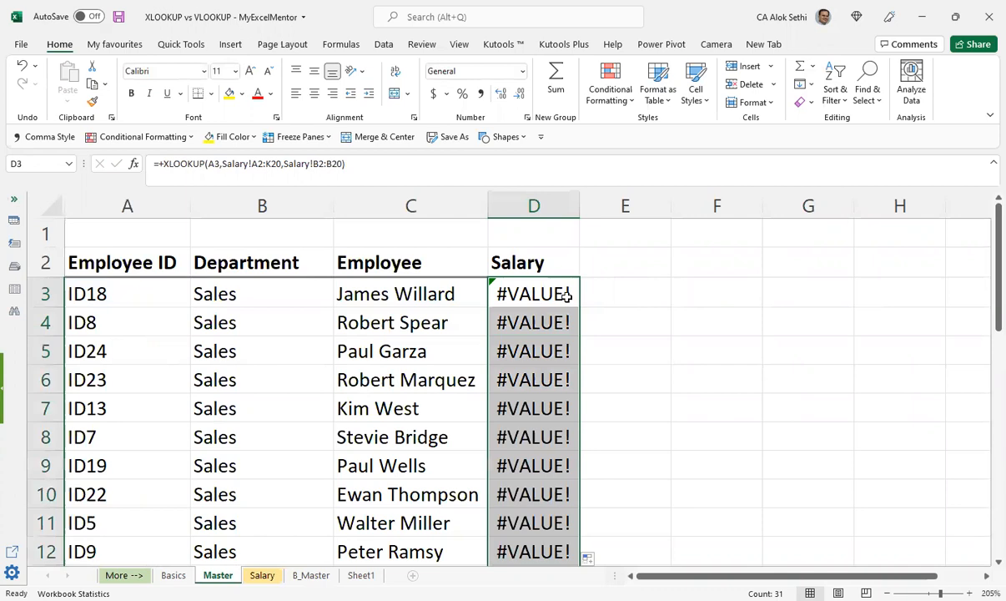
Step: Make the lookup array in D3's XLOOKUP formula absolute as Salary!$A$2:$K$20
click(568, 293)
double_click(568, 293)
key(Left)
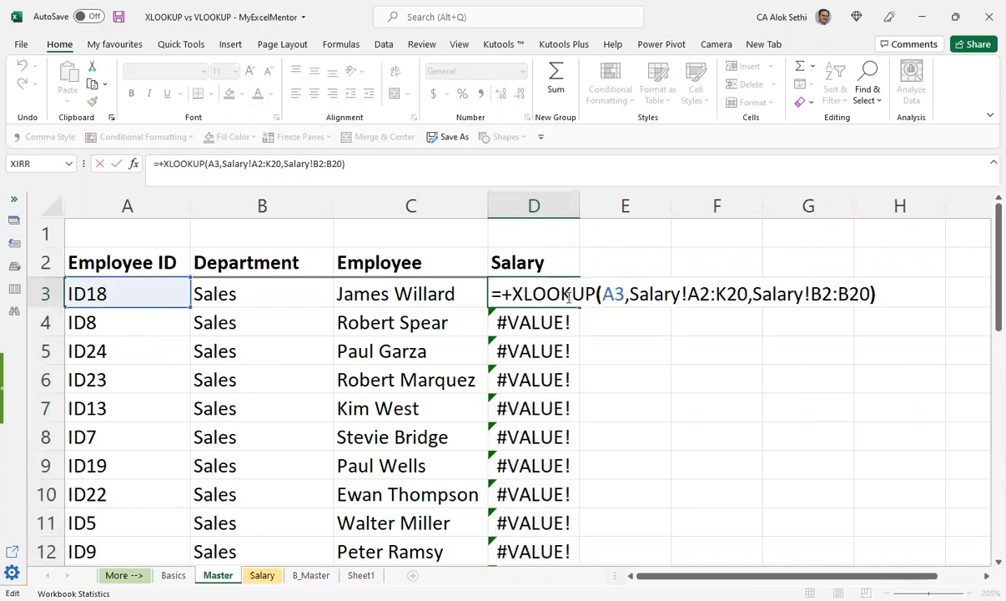
key(Left)
key(Left)
key(Left)
key(Left)
key(Left)
key(Left)
key(Left)
key(Left)
key(Left)
key(Left)
key(Left)
key(Left)
key(Left)
key(Left)
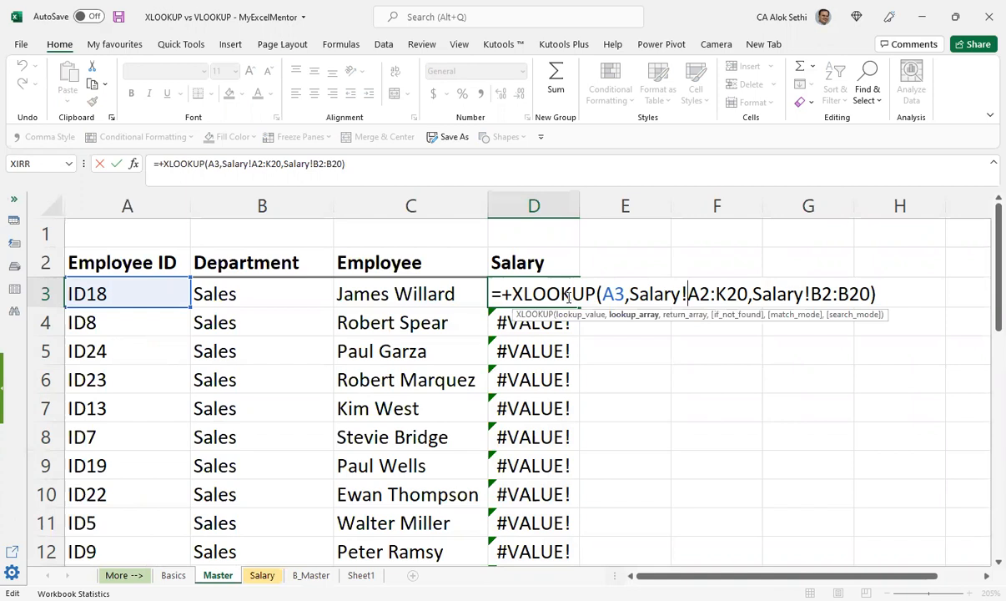
key(shift+Right)
key(shift+Right)
key(shift+Right)
key(shift+Right)
key(shift+Right)
key(shift+Right)
key(F4)
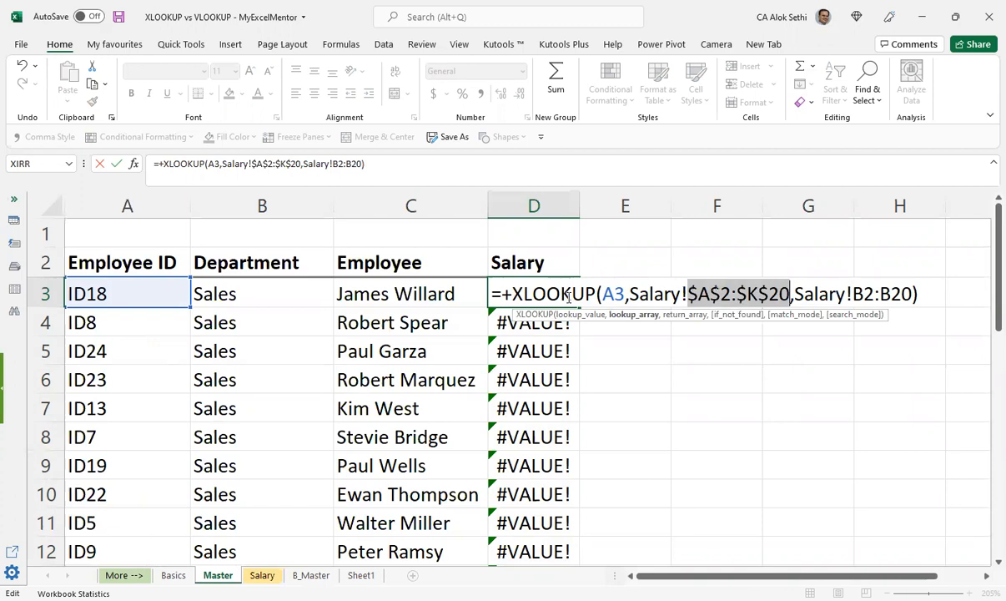
Step: Make the return array in D3's formula absolute as Salary!$B$2:$B$20 and commit the formula
key(Right)
key(Right)
key(Right)
key(Right)
key(Right)
key(Right)
key(Right)
key(Right)
key(shift+Right)
key(shift+Right)
key(shift+Right)
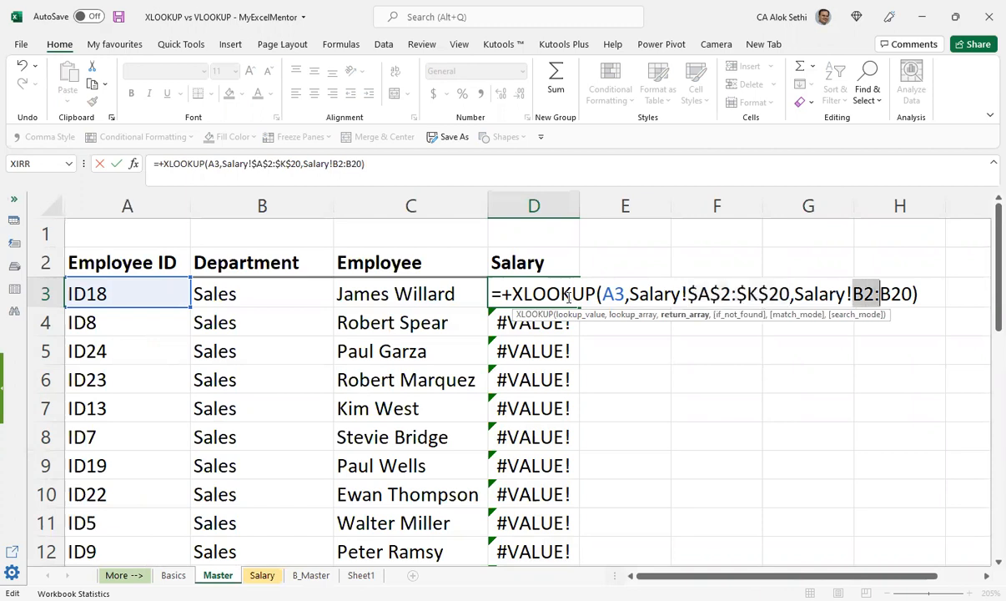
key(shift+Right)
key(shift+Right)
key(shift+Right)
key(F4)
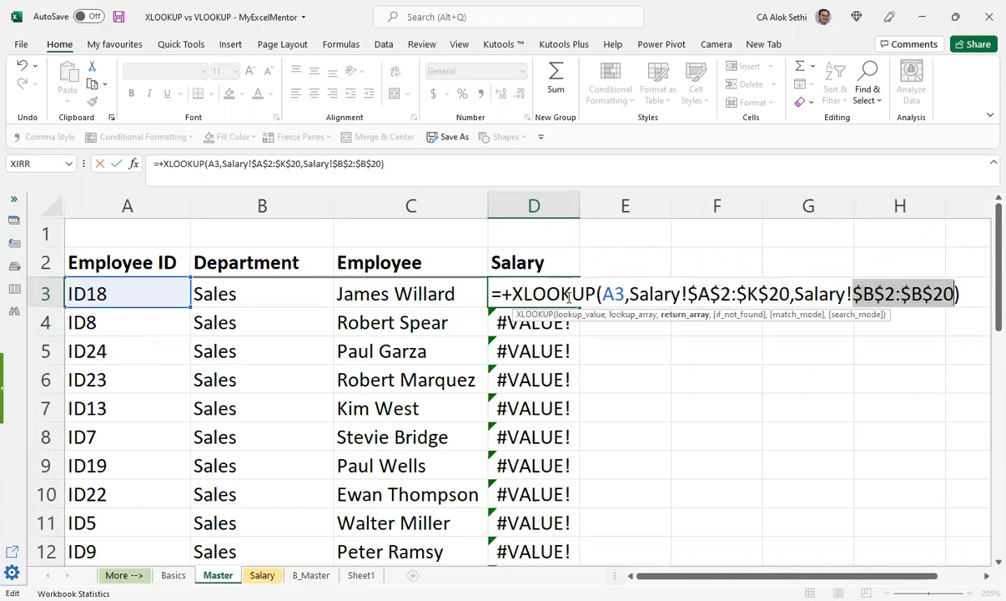
key(ctrl+Return)
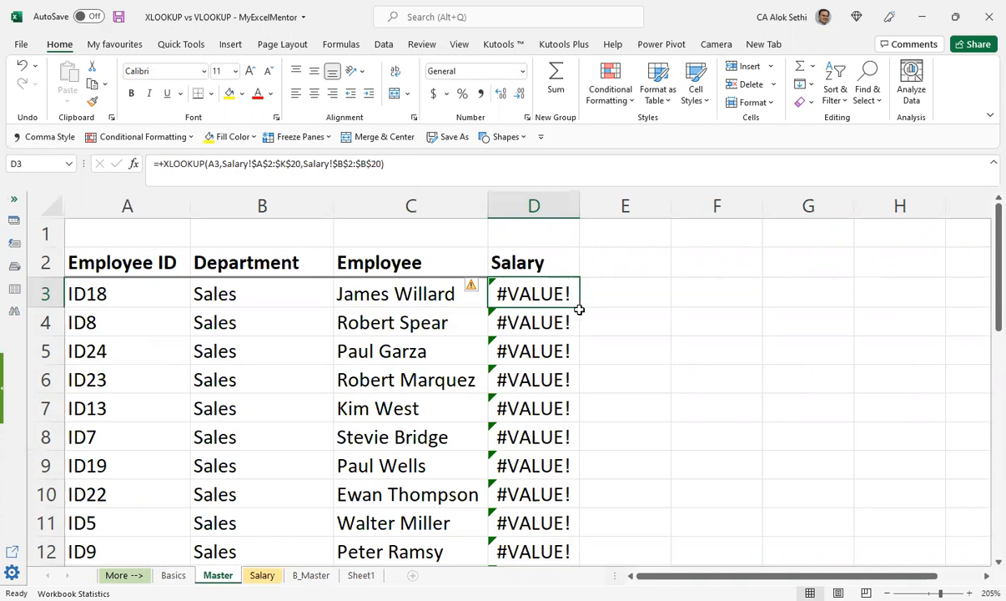
Step: Copy the D3 formula with its absolute ranges down the Salary column
click(580, 310)
click(565, 294)
double_click(581, 308)
Step: Review the lookup array and return array arguments of the XLOOKUP formula in D3 without changing them
click(549, 299)
double_click(547, 302)
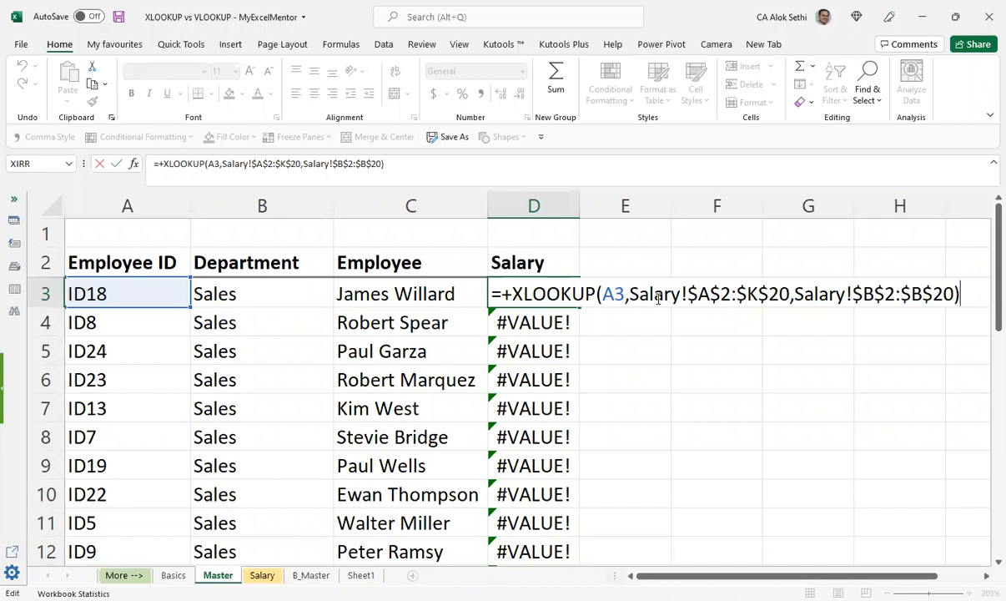
click(747, 294)
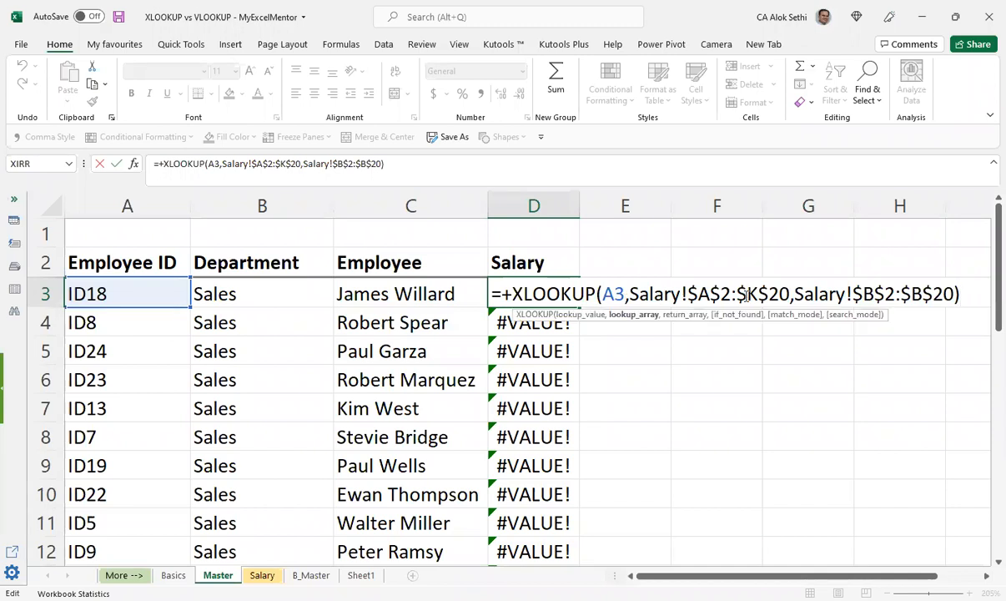
click(817, 292)
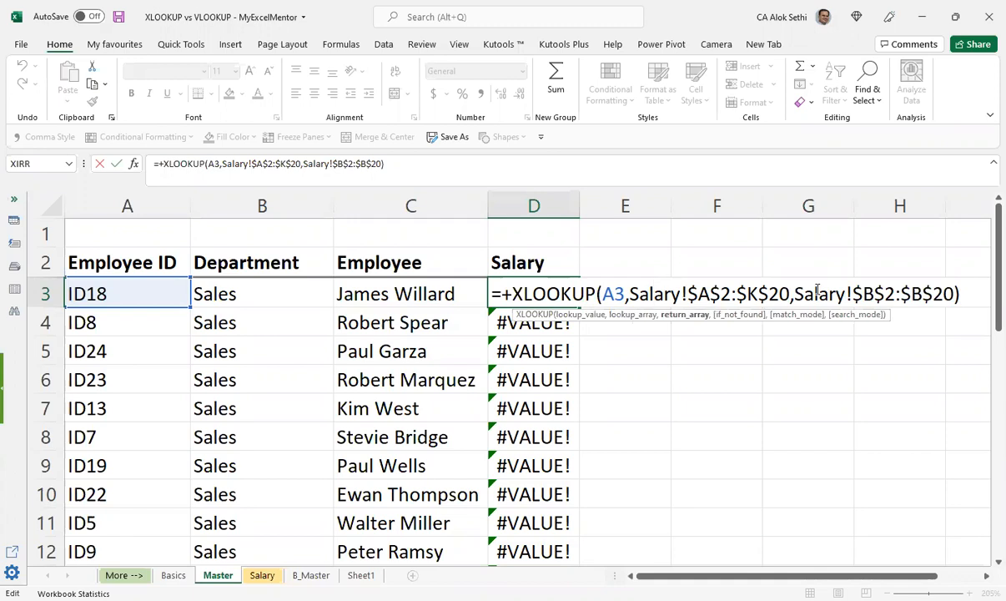
click(921, 294)
key(Escape)
Step: Examine the Employee, Yearly Salary and Id columns on the Salary sheet and return to the Master sheet
key(ctrl+Page_Down)
scroll(801, 424, up, 4)
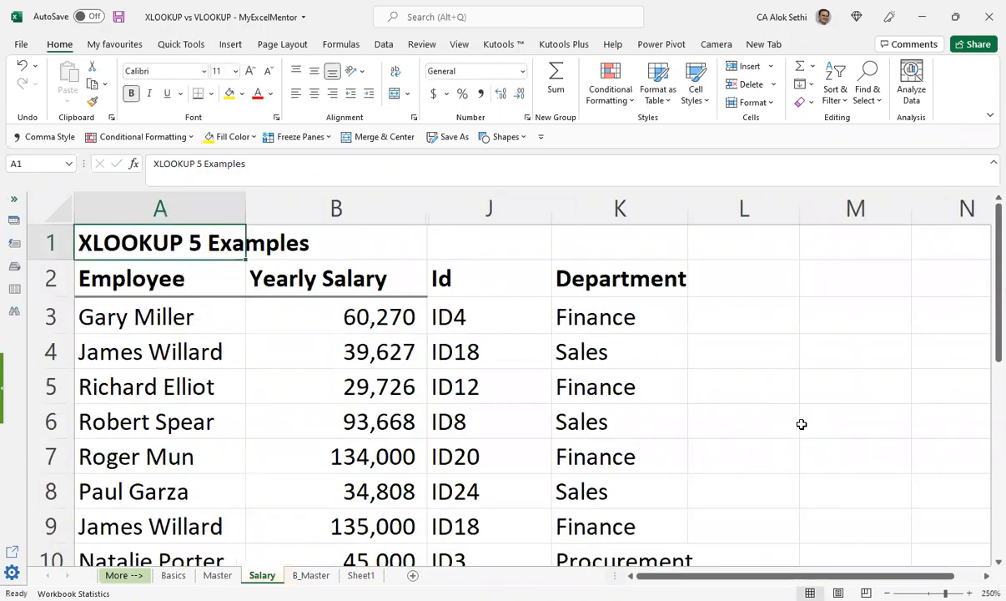
key(Down)
key(Down)
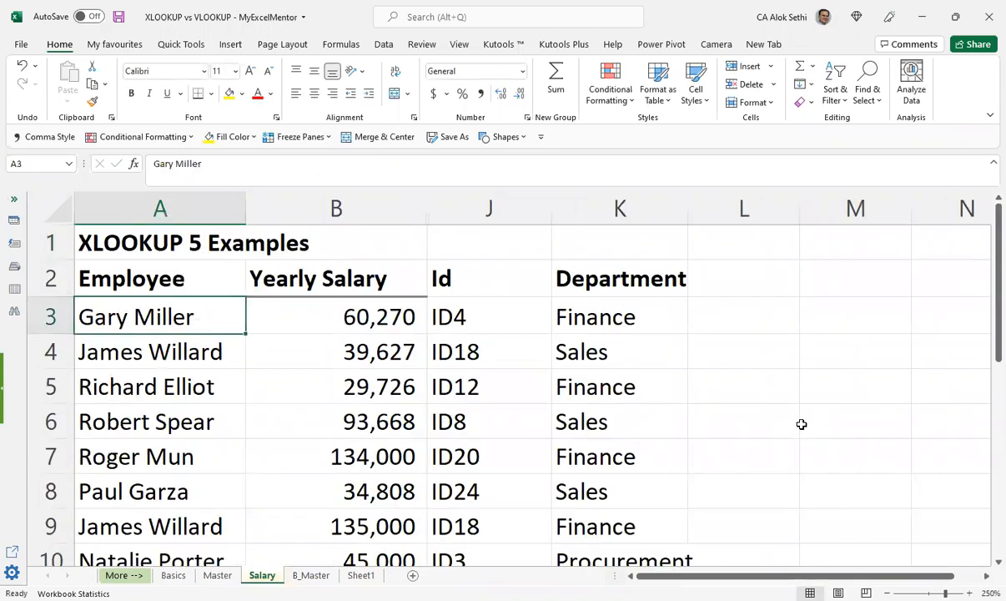
key(Right)
key(Right)
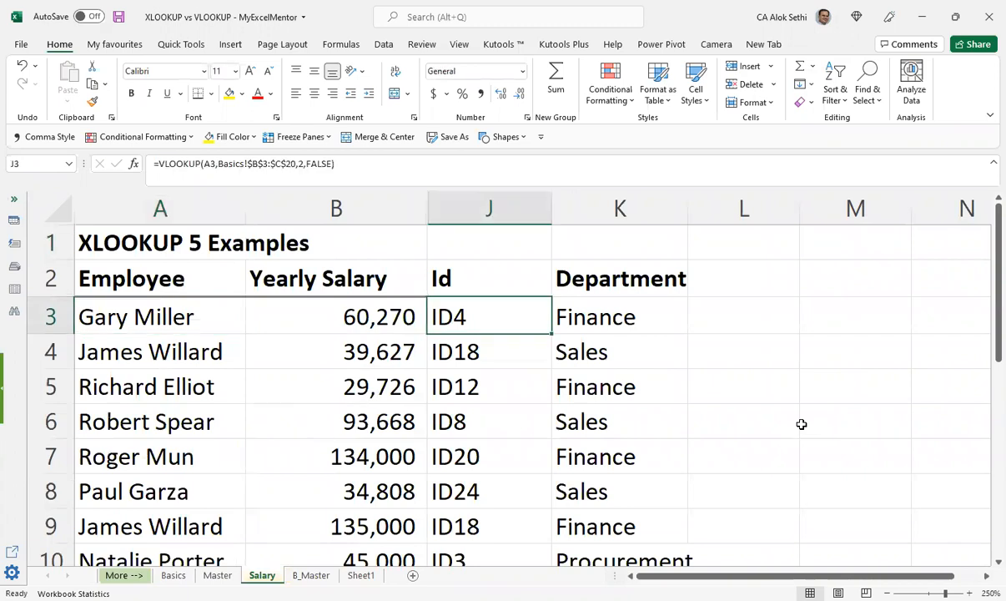
key(ctrl+Page_Up)
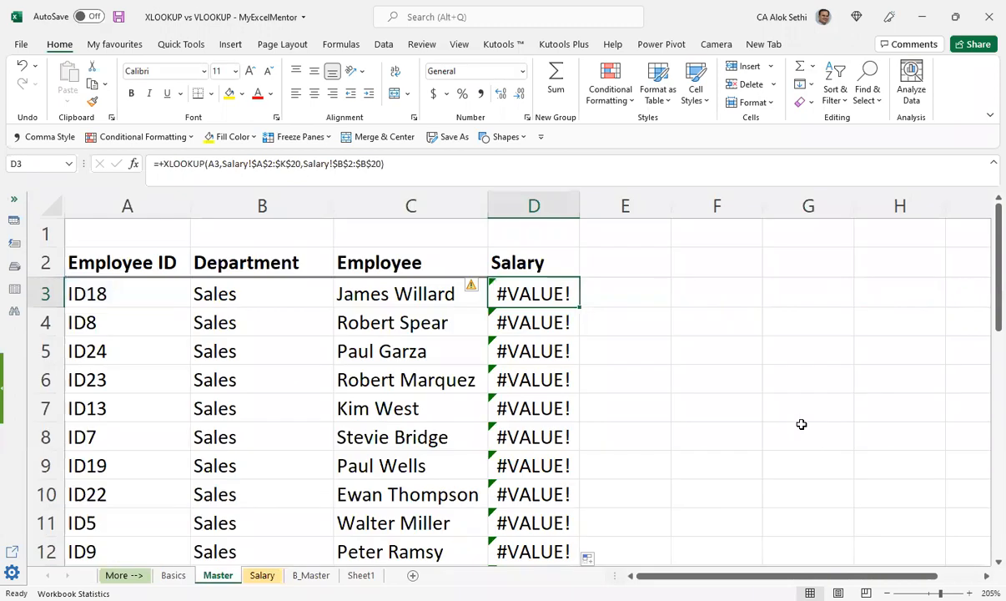
key(ctrl+Page_Up)
key(ctrl+Page_Down)
Step: Change the lookup array in D3's XLOOKUP formula to Salary!$A$2:$A$20 and commit the formula
key(F2)
key(Left)
key(Left)
key(Left)
key(Left)
key(Left)
key(Left)
key(Left)
key(Left)
key(Left)
key(Left)
key(Left)
key(Left)
key(Left)
key(Left)
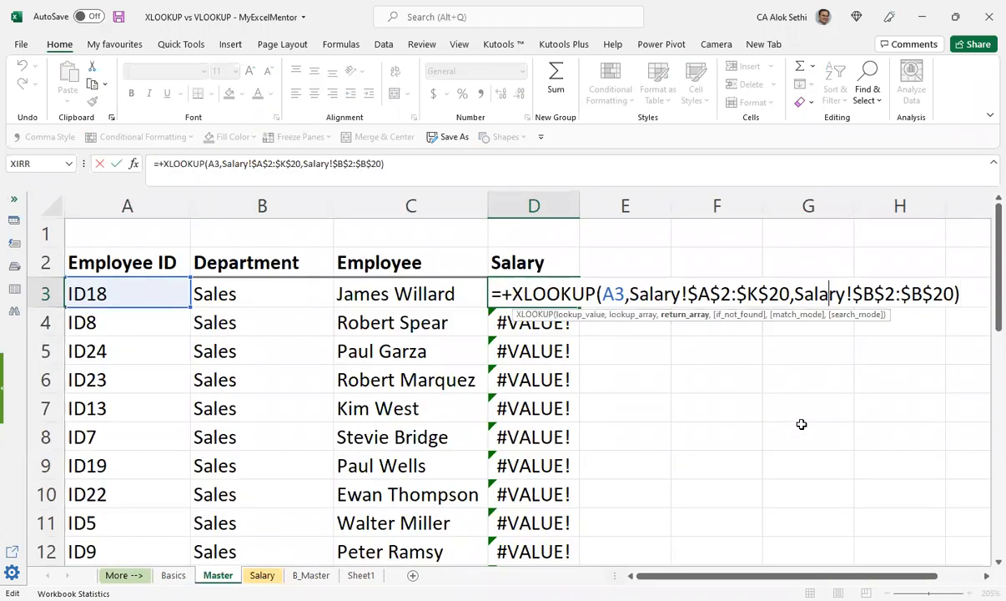
key(Left)
key(Left)
key(Left)
key(Left)
key(Left)
key(Left)
key(Left)
key(Left)
key(Left)
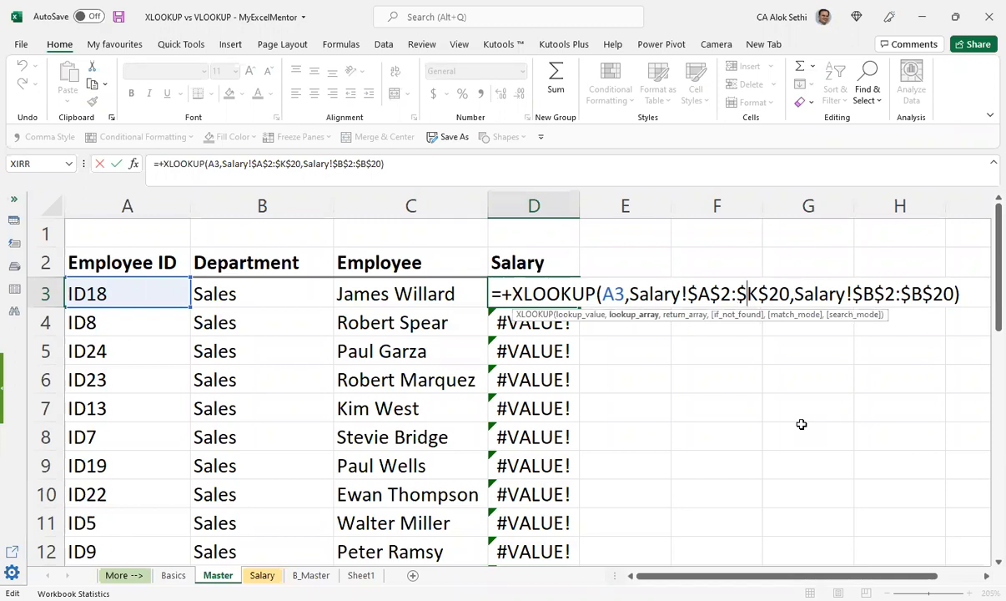
key(Delete)
text(a)
key(BackSpace)
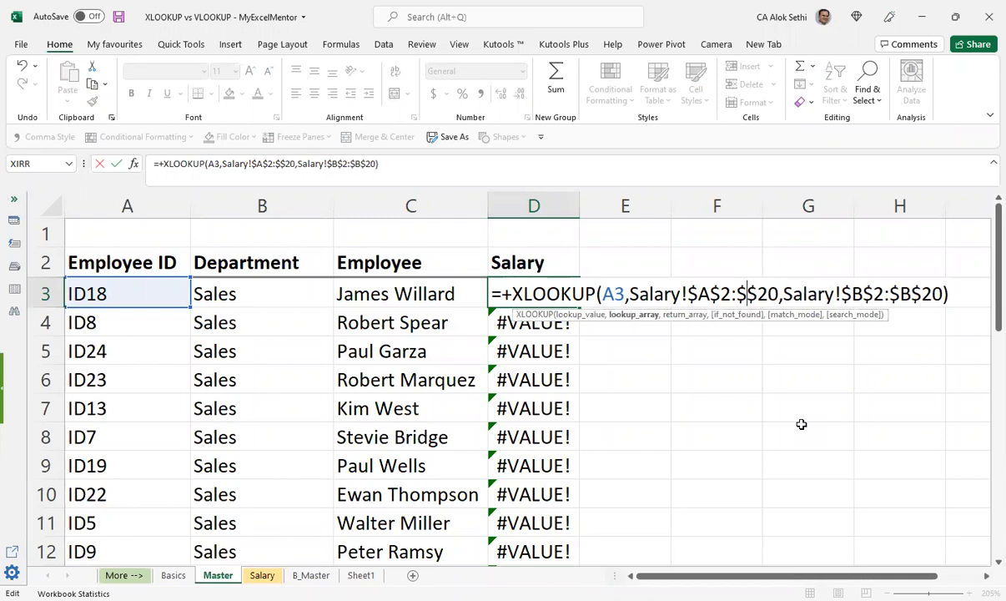
text(A)
key(ctrl+Return)
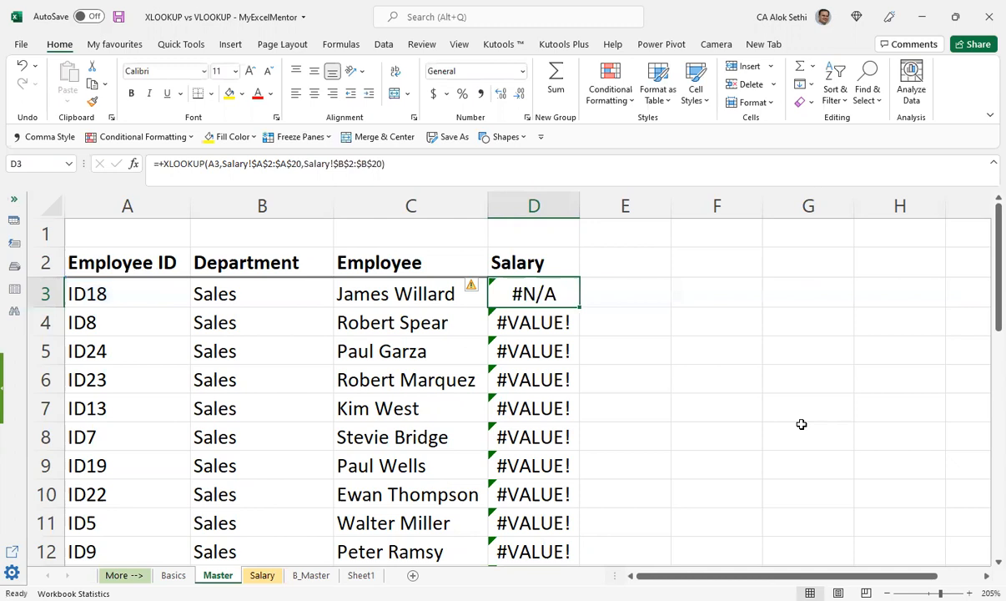
Step: Copy the D3 formula with the column A lookup array down the Salary column and check the filled rows
double_click(580, 308)
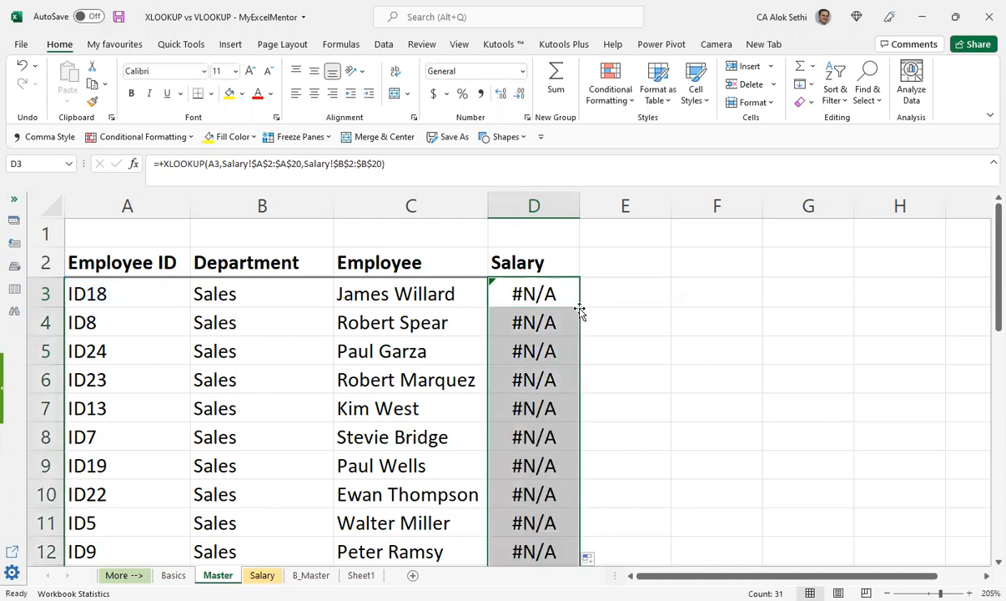
scroll(582, 390, down, 1)
scroll(580, 387, down, 9)
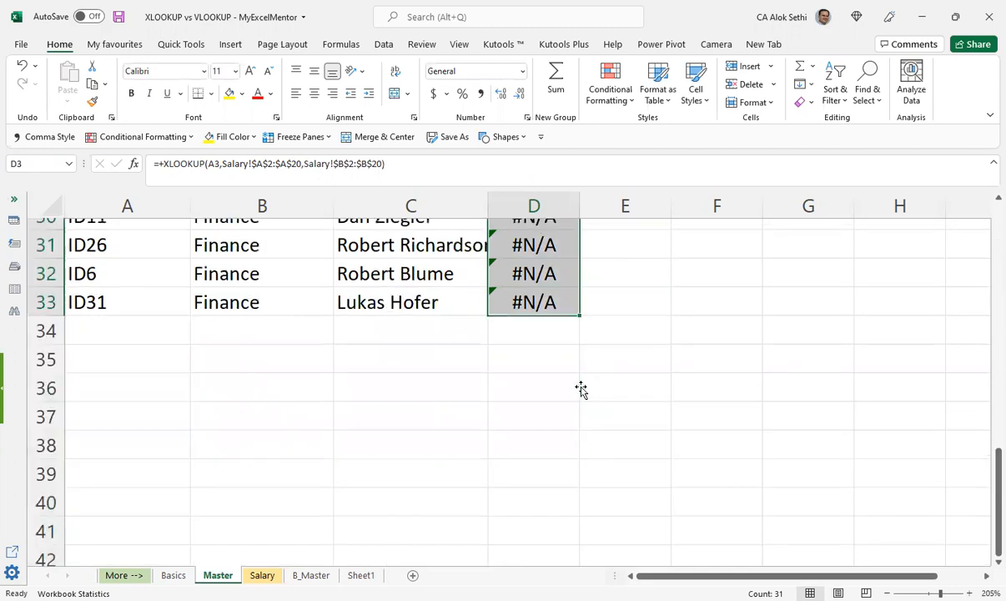
scroll(493, 317, up, 10)
click(511, 291)
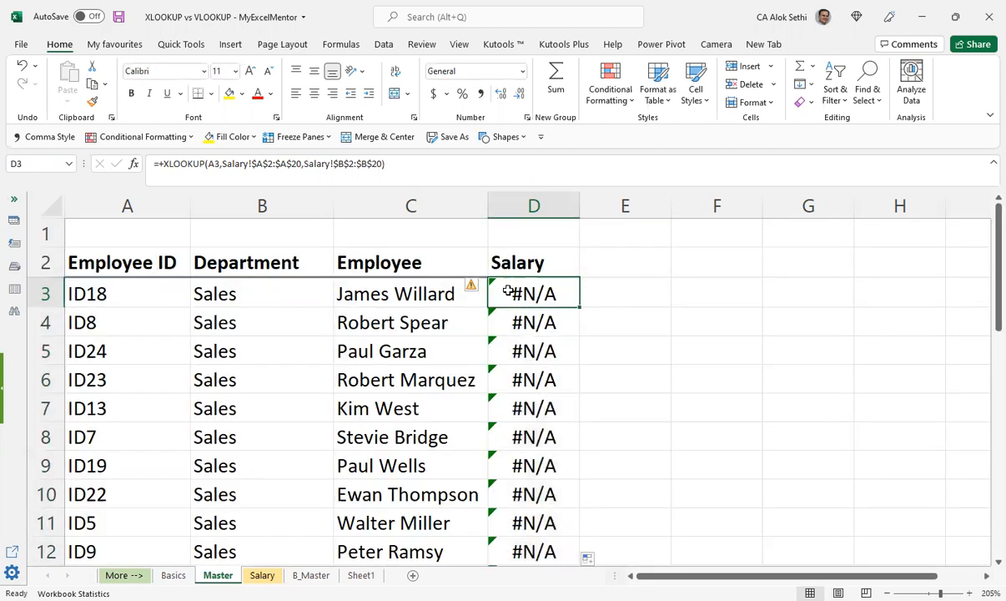
Step: Review the lookup array argument in D3's formula without changing it, and go to the Salary sheet
double_click(510, 292)
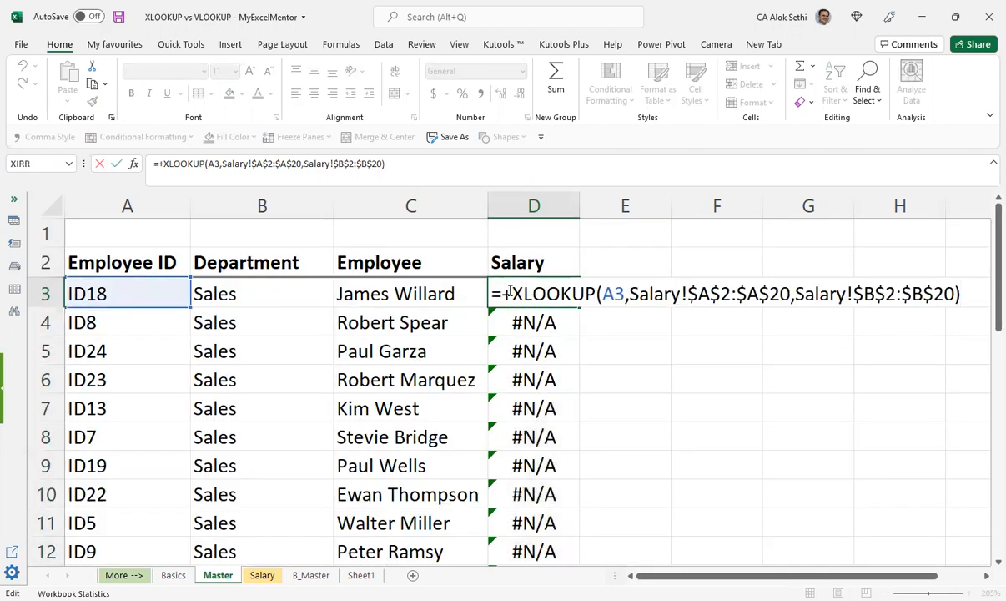
key(Left)
key(Left)
key(Left)
key(Left)
key(Left)
key(Left)
key(Left)
key(Left)
key(Left)
key(Left)
key(Left)
key(Left)
key(Left)
key(Left)
key(Left)
key(Left)
key(Left)
key(Left)
key(Left)
key(Left)
key(Left)
key(Left)
key(Left)
key(Left)
key(Left)
key(Left)
key(Left)
key(Left)
key(Left)
key(Left)
key(Left)
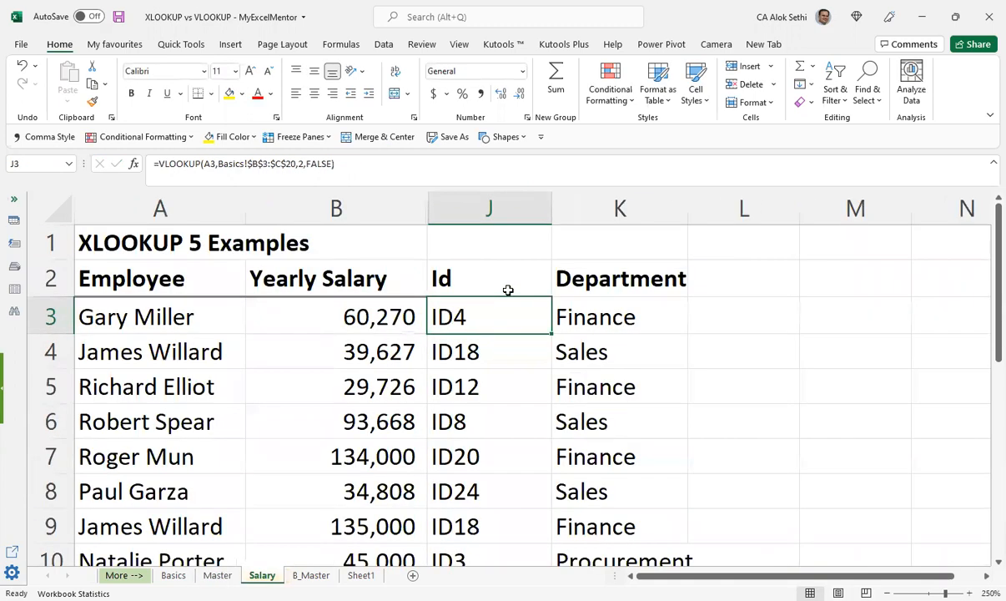
key(Left)
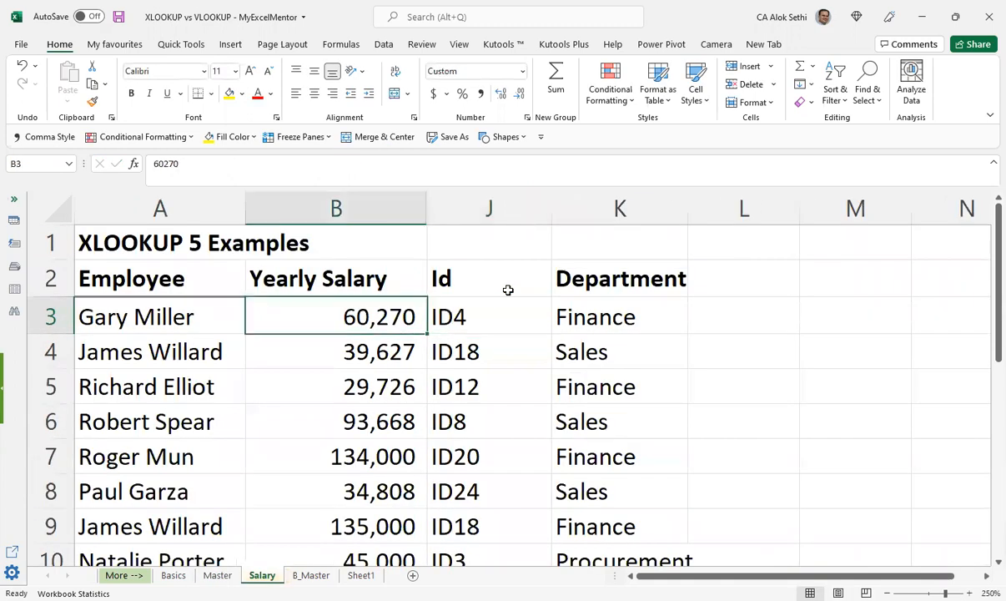
Step: Examine which Salary sheet columns hold the yearly salaries and the employee IDs, and return to the Master sheet
key(Down)
key(Down)
key(Down)
key(Down)
key(Down)
key(Down)
key(Down)
key(Down)
key(Down)
key(Down)
key(Down)
key(Down)
key(Down)
key(Down)
key(Down)
key(Down)
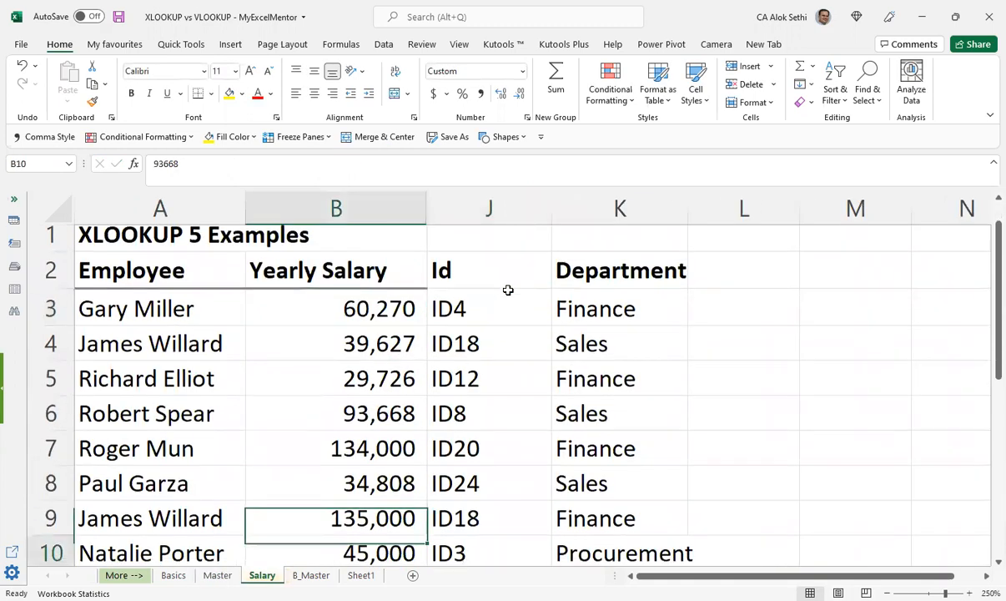
key(Up)
key(Up)
key(Up)
key(Up)
key(Up)
key(Up)
key(Up)
key(Up)
key(Up)
key(Up)
key(Up)
key(Up)
key(Up)
key(Up)
key(Up)
key(Right)
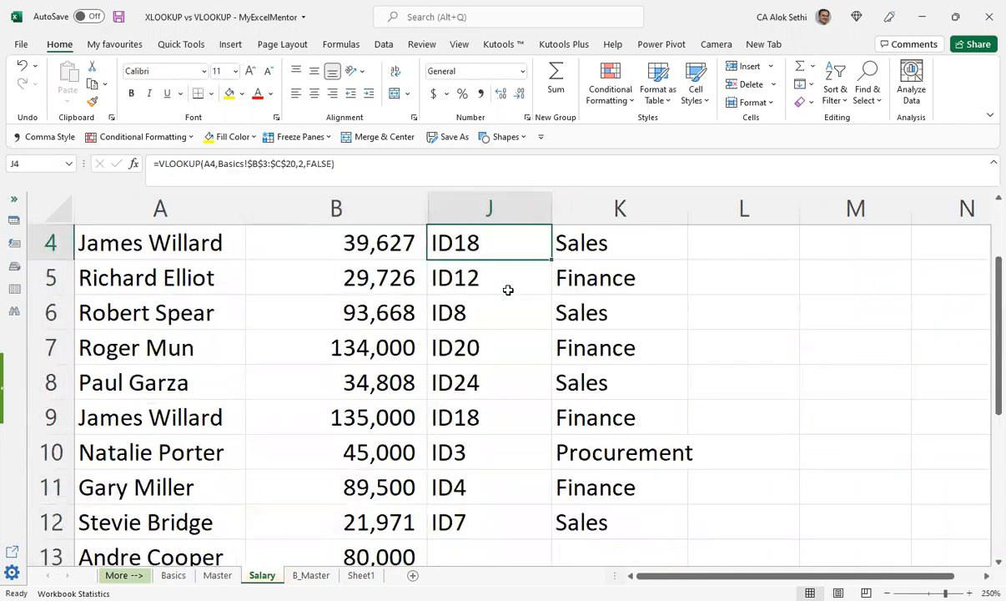
key(Up)
key(Up)
key(Up)
key(Right)
key(Down)
key(Down)
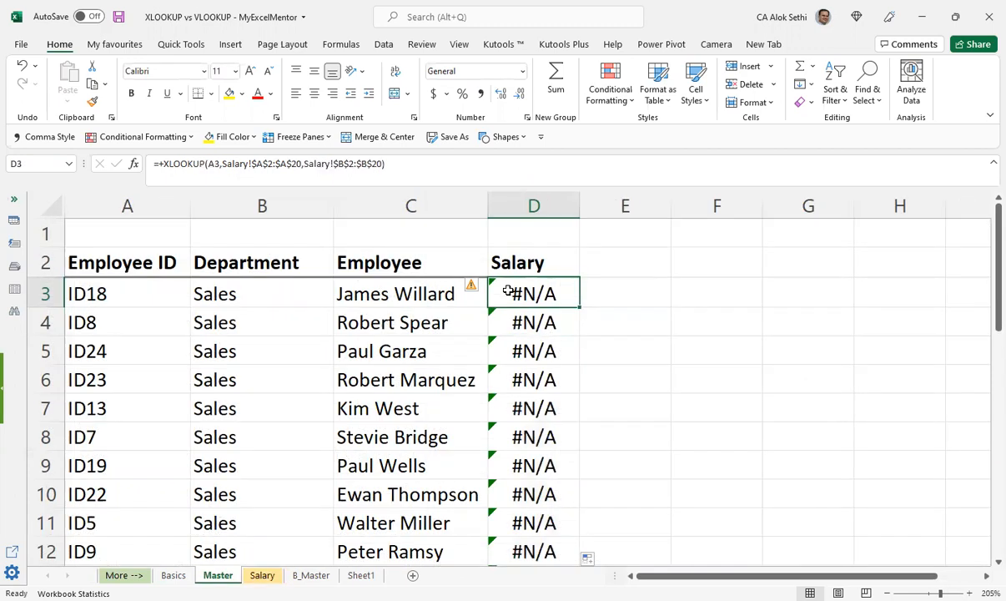
Step: Change the lookup array in D3's XLOOKUP formula to the Id column range Salary!$J$2:$J$20 and commit it
key(F2)
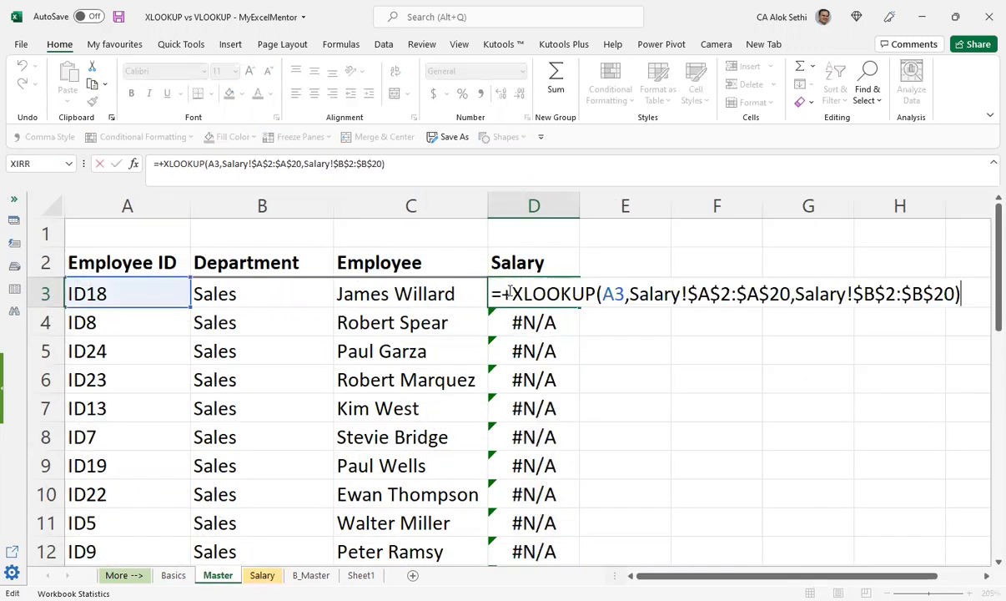
key(Left)
key(Left)
key(Left)
key(Left)
key(Left)
key(Left)
key(Left)
key(Left)
key(Left)
key(Left)
key(Left)
key(Left)
key(Left)
key(Left)
key(Left)
key(Left)
key(Left)
key(Left)
key(Left)
key(Left)
key(Left)
key(Left)
key(Left)
key(Left)
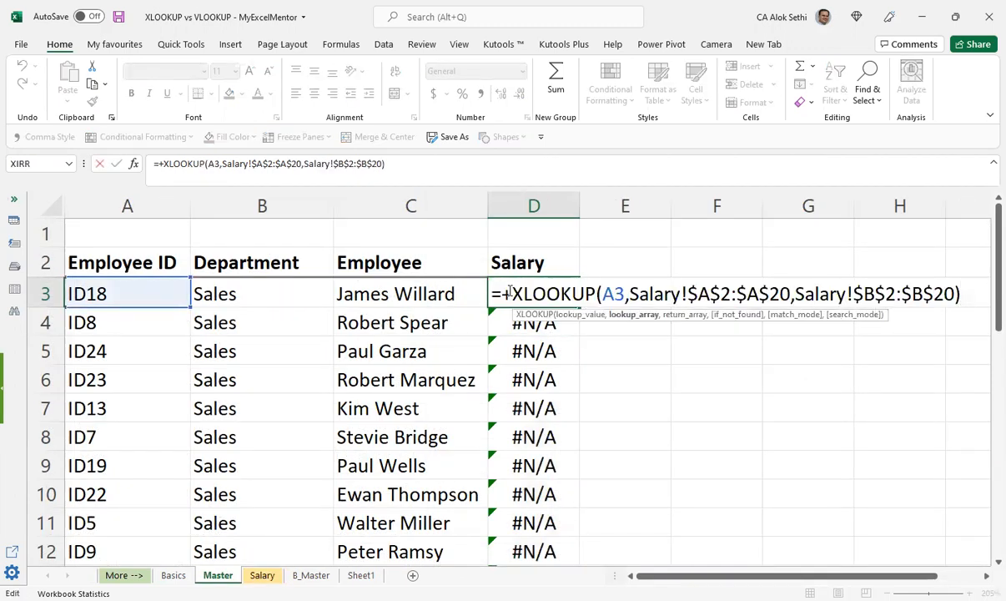
key(BackSpace)
text(J)
key(Right)
key(Right)
key(Right)
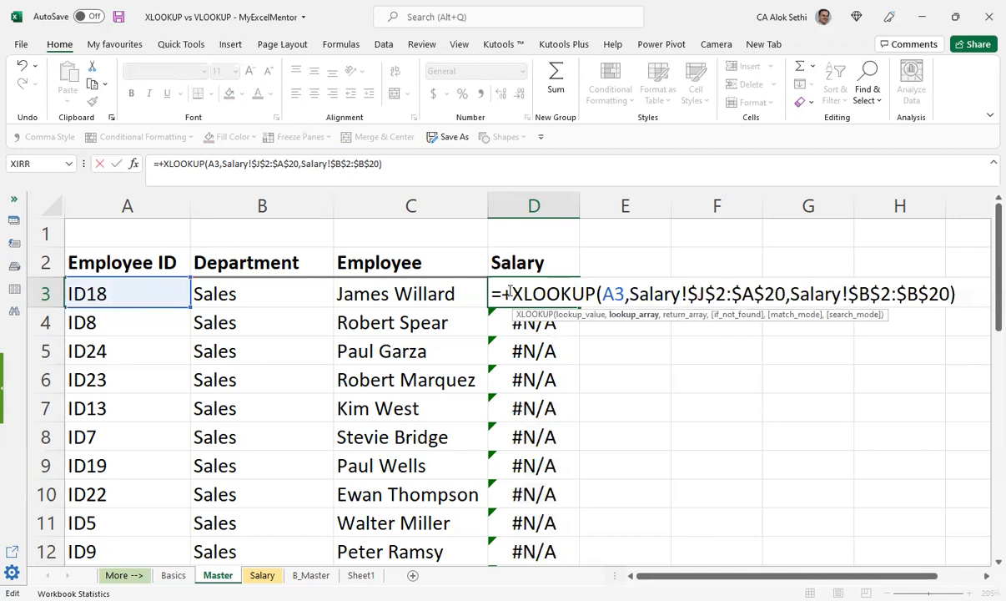
key(Right)
key(Right)
key(BackSpace)
text(J)
key(ctrl+Return)
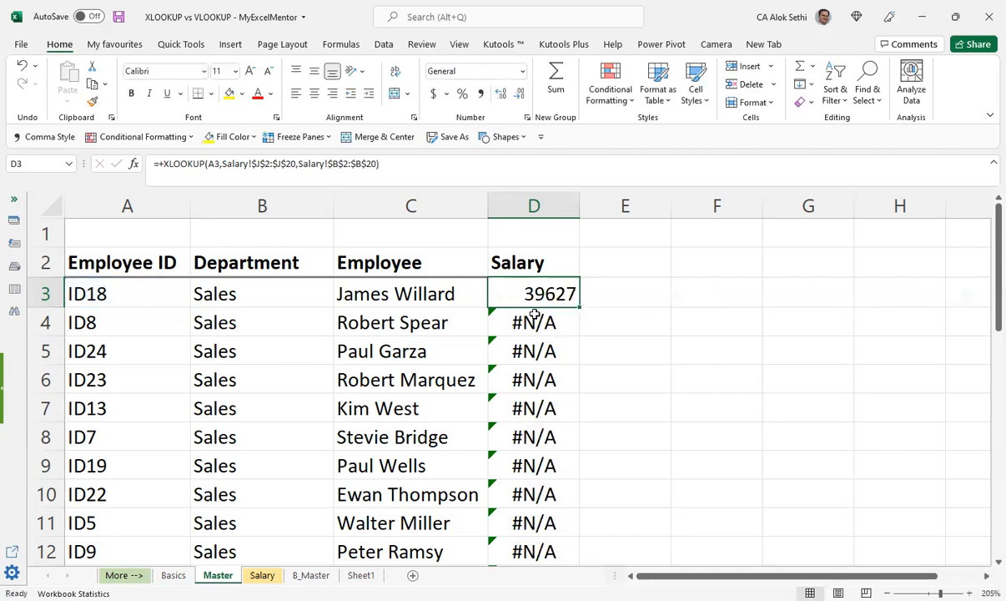
Step: Copy the D3 formula down the Salary column and format the values with thousands separators and no decimals
double_click(579, 308)
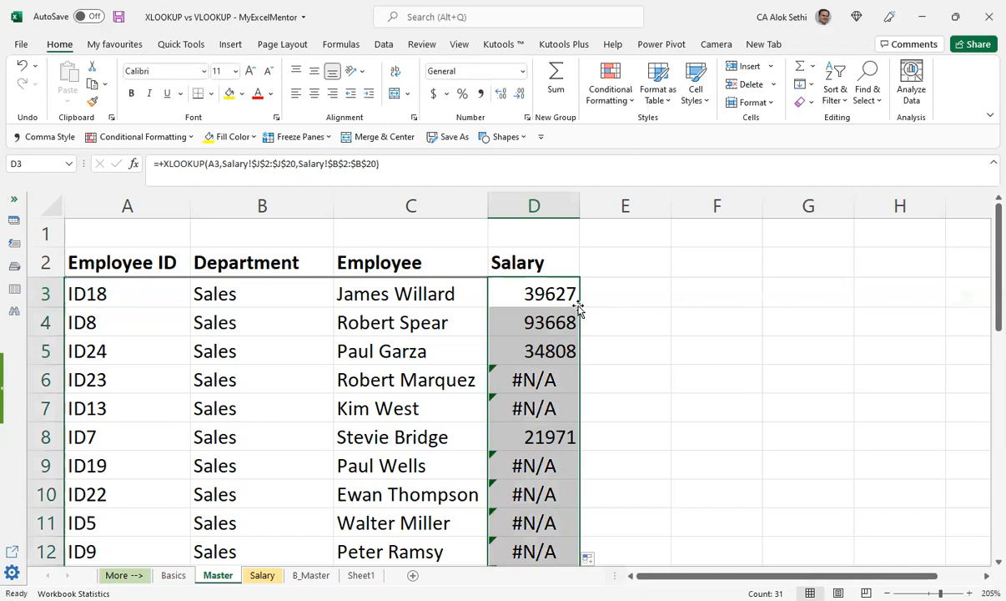
click(481, 92)
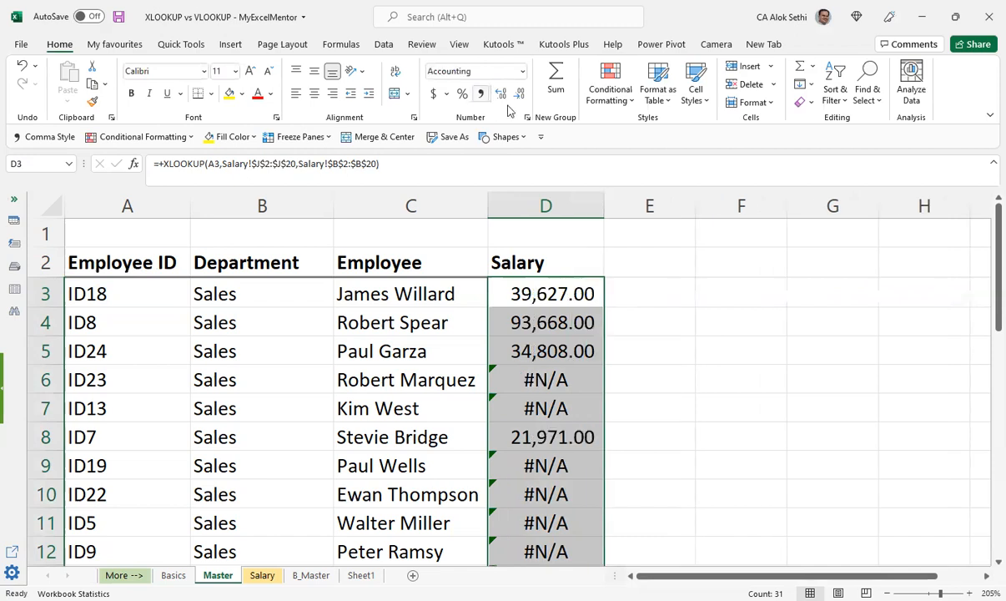
double_click(519, 94)
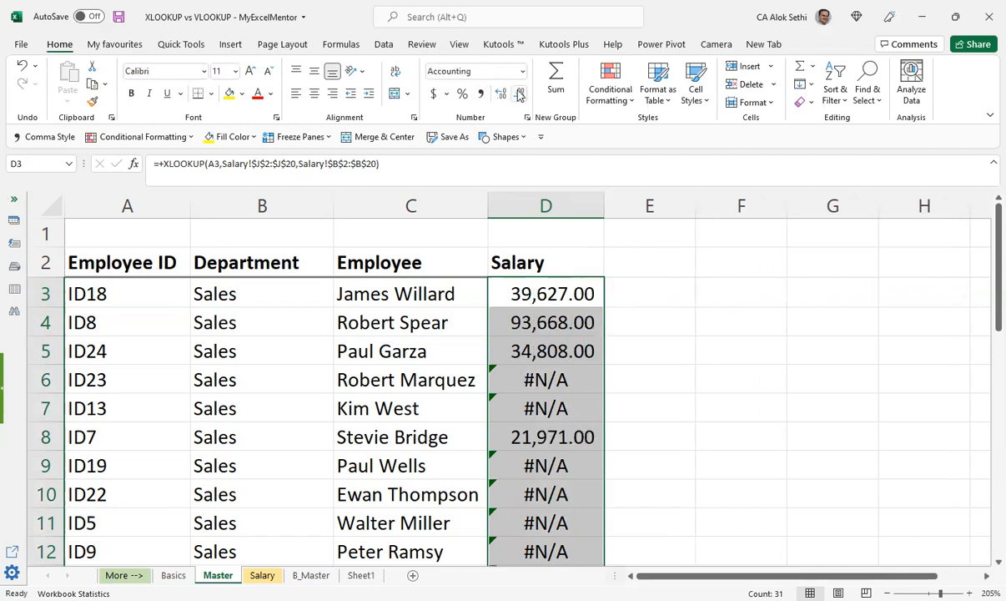
Step: Review the XLOOKUP formula in D3 and compare it with the Id and Yearly Salary columns on the Salary sheet
click(550, 288)
key(F2)
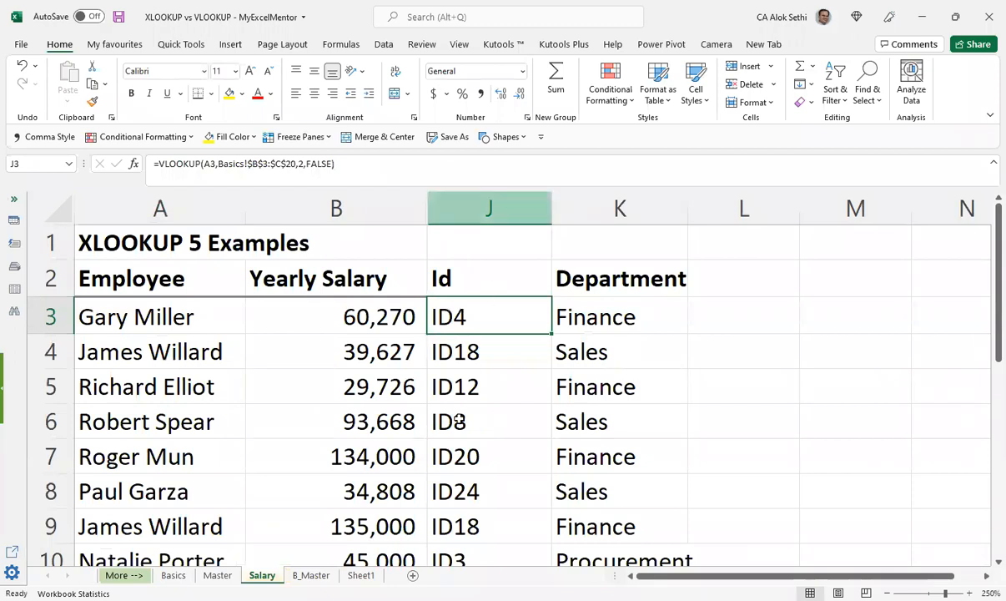
scroll(458, 417, down, 4)
scroll(358, 209, up, 4)
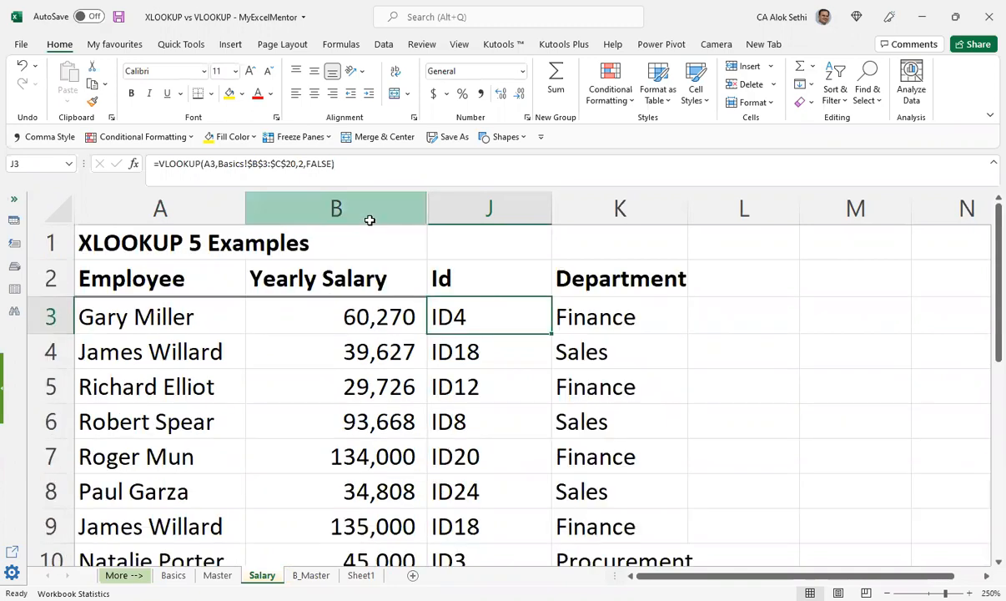
Step: Unhide the columns between Yearly Salary (B) and Id (J) on the Salary sheet
click(454, 207)
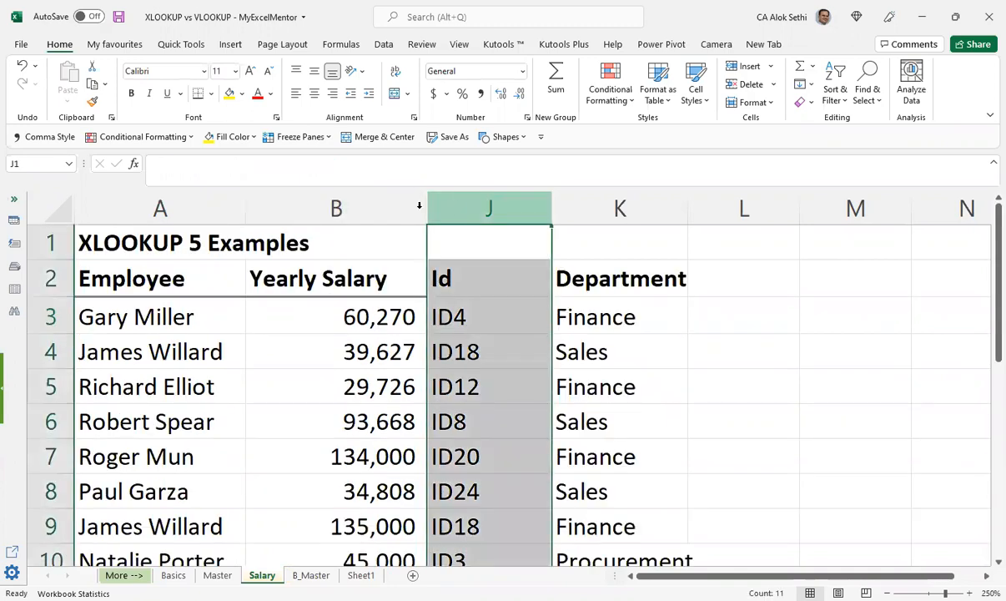
drag(358, 207, 466, 203)
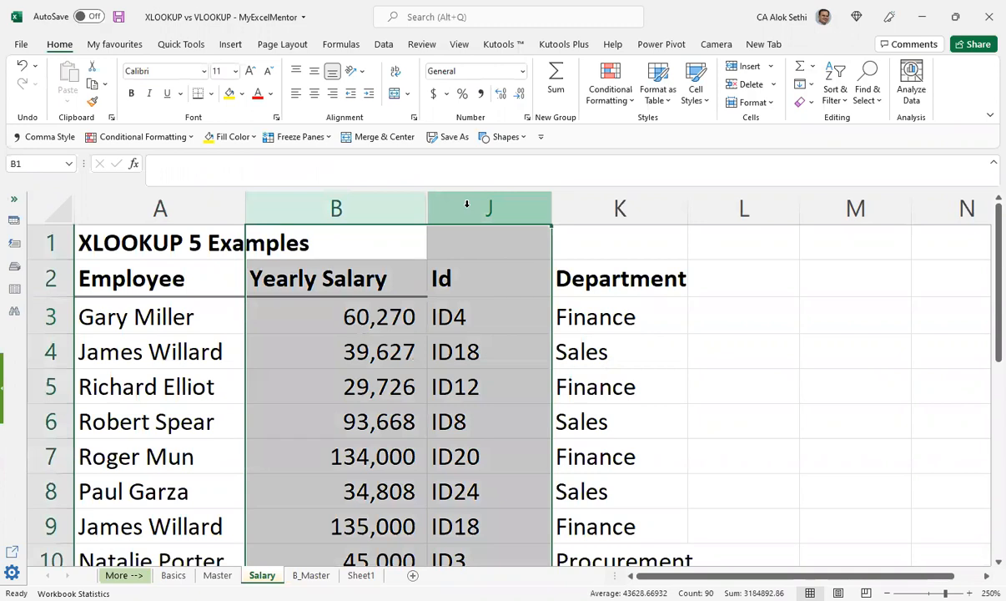
right_click(467, 212)
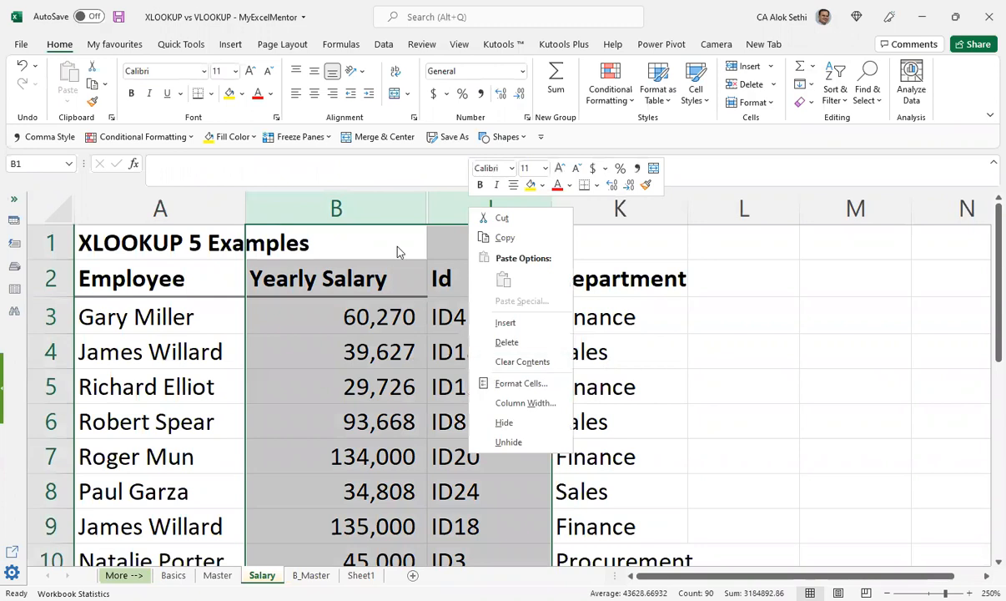
drag(417, 209, 464, 205)
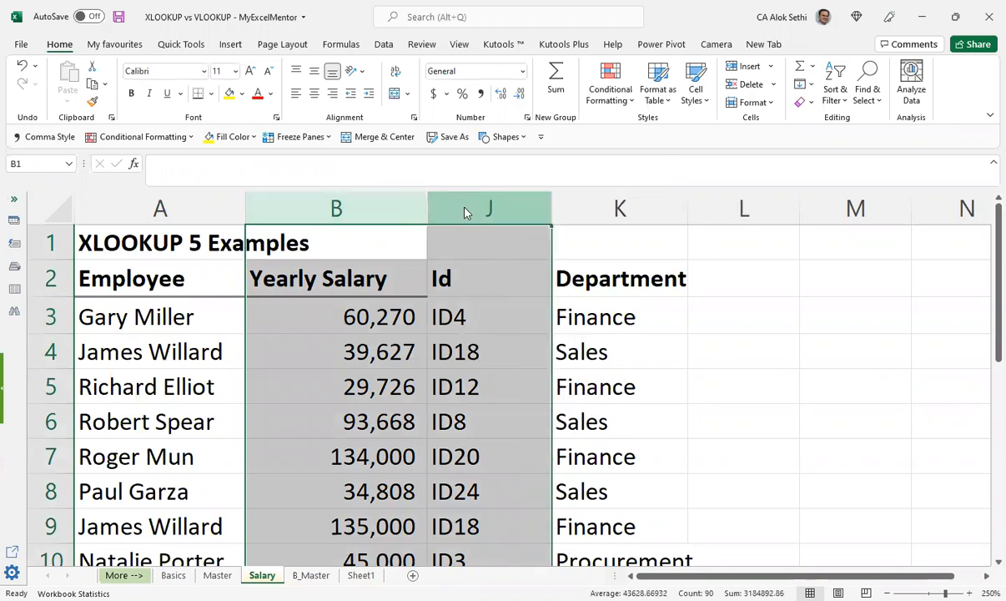
right_click(464, 207)
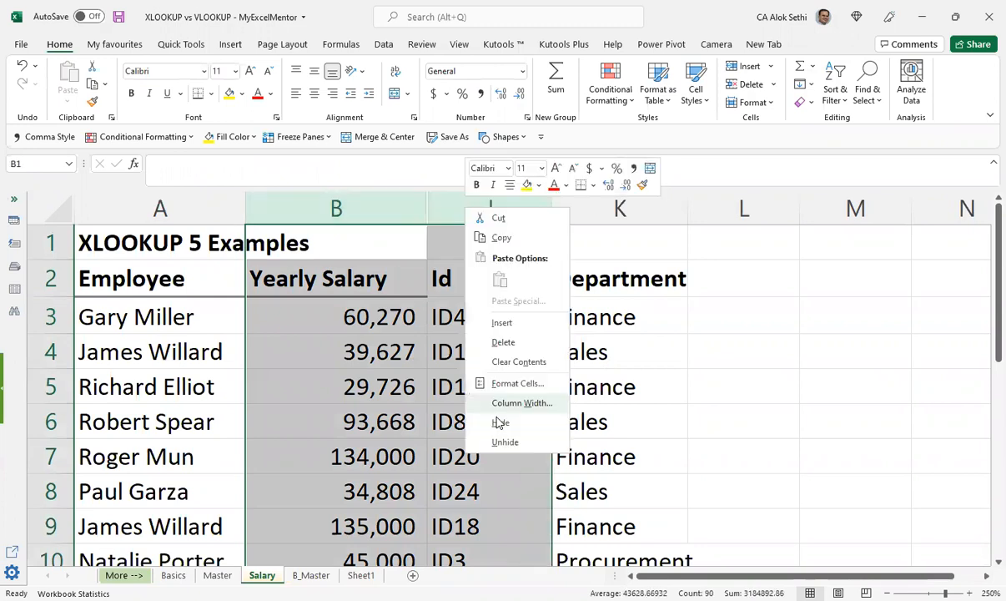
right_click(457, 211)
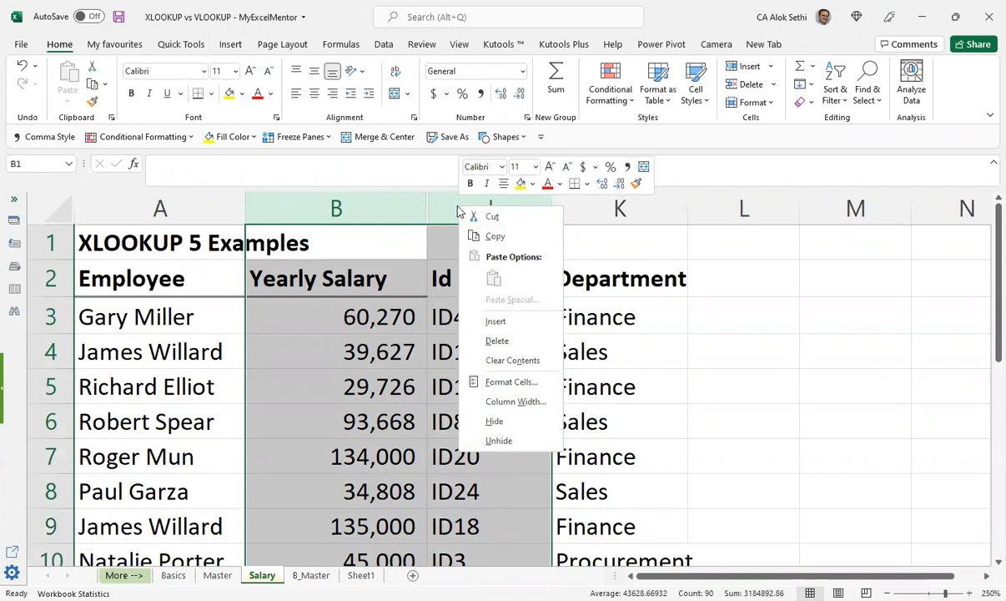
click(497, 440)
scroll(476, 431, down, 1)
scroll(477, 432, up, 1)
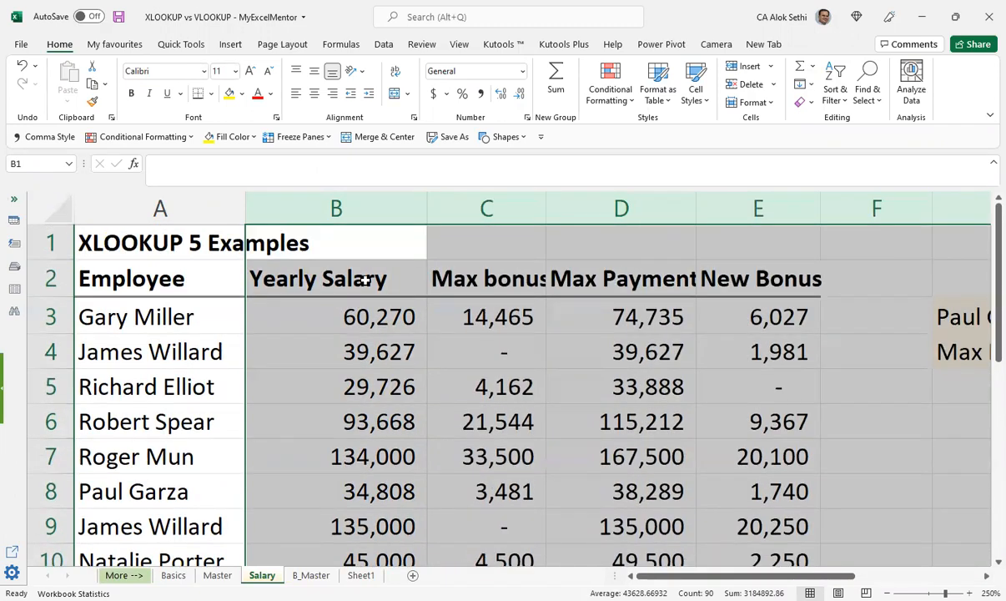
Step: Try hiding the whole selected block from column B to column J, and undo it
right_click(372, 209)
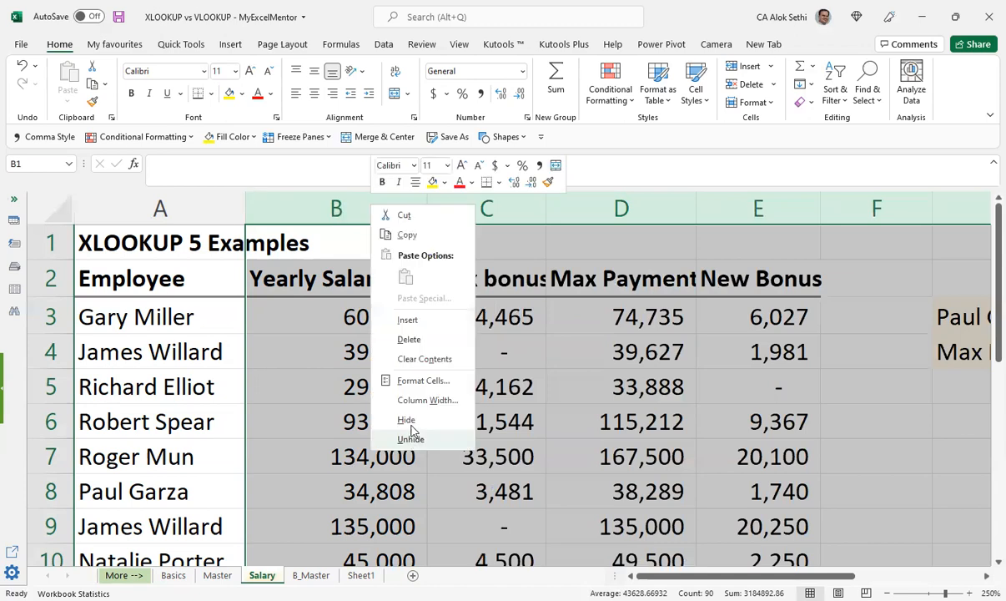
click(412, 427)
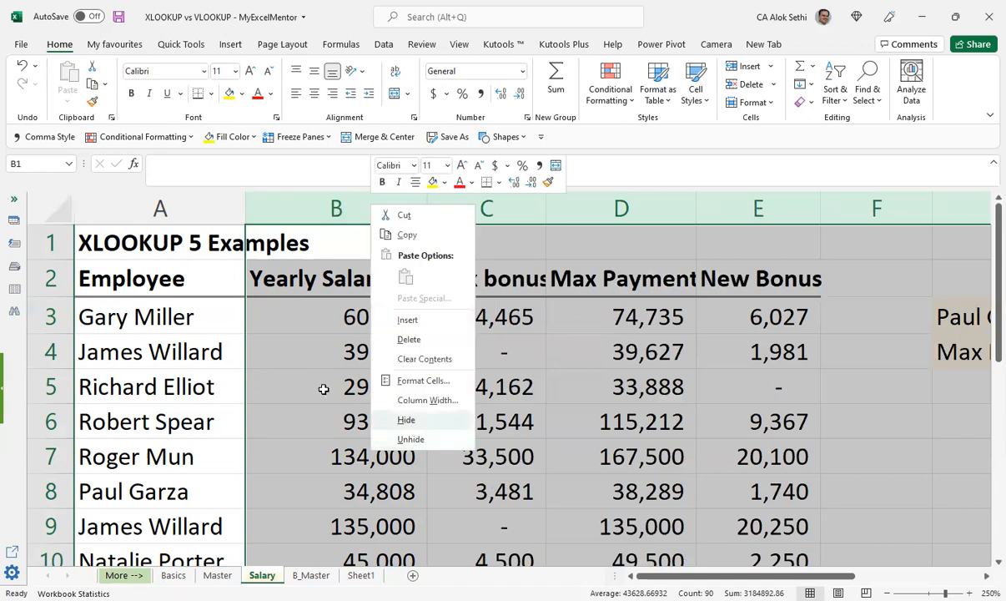
key(ctrl+z)
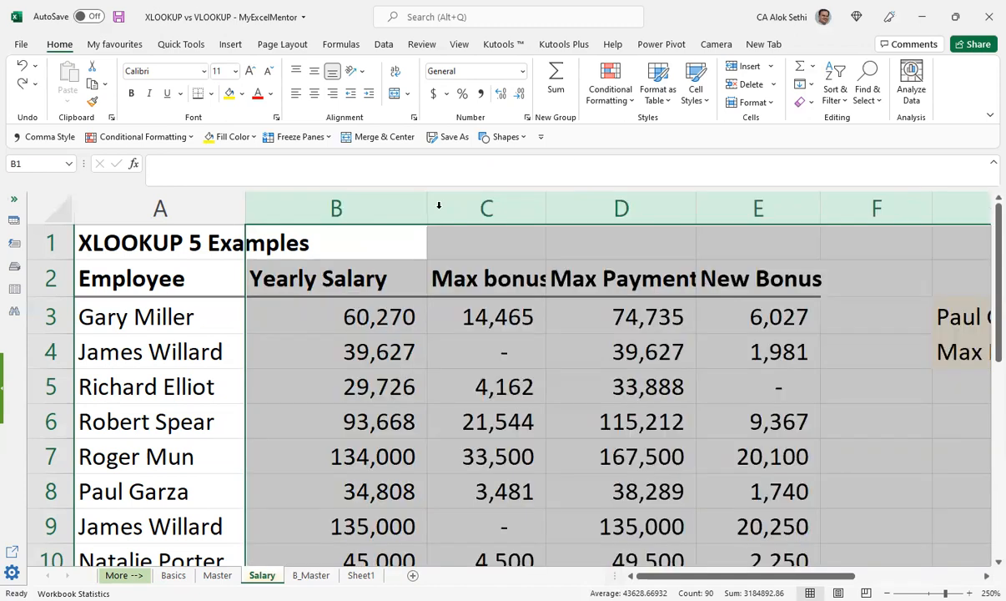
Step: Hide columns C through I on the Salary sheet, keeping Yearly Salary and Id displayed
click(456, 204)
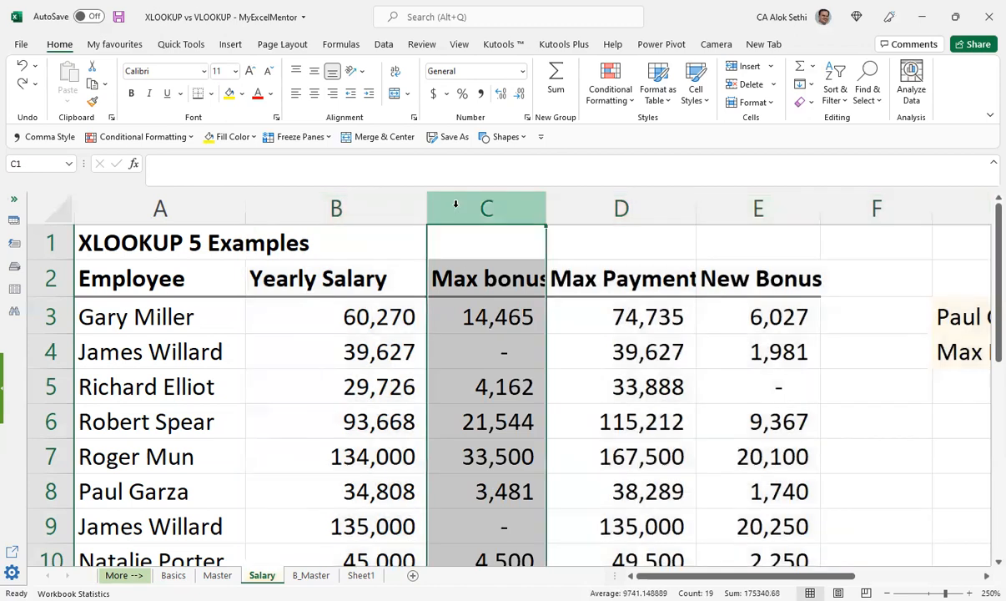
key(shift+Right)
key(shift+Right)
key(shift+Right)
key(shift+Right)
key(shift+Right)
key(shift+Right)
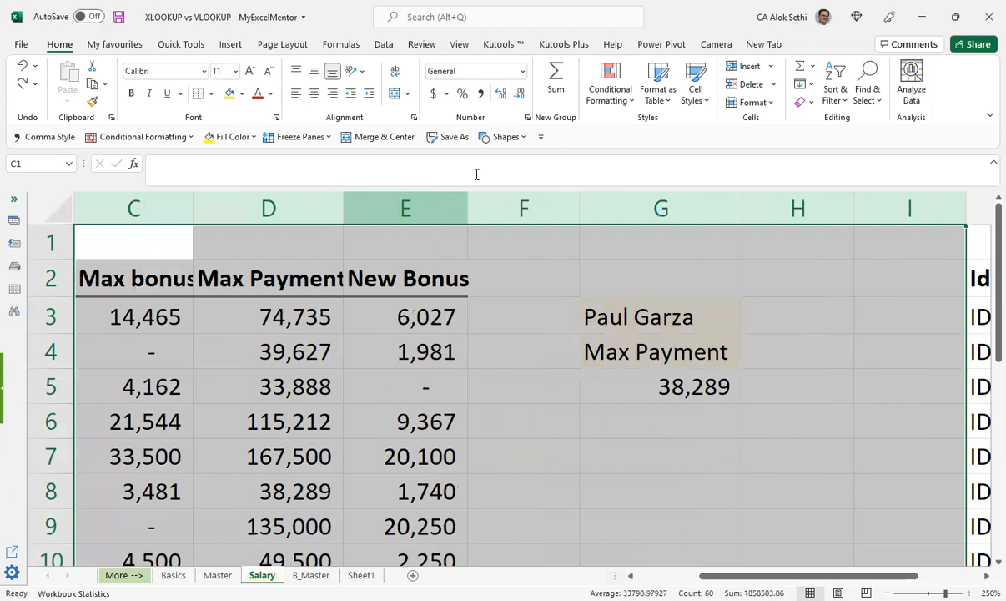
right_click(856, 444)
click(858, 439)
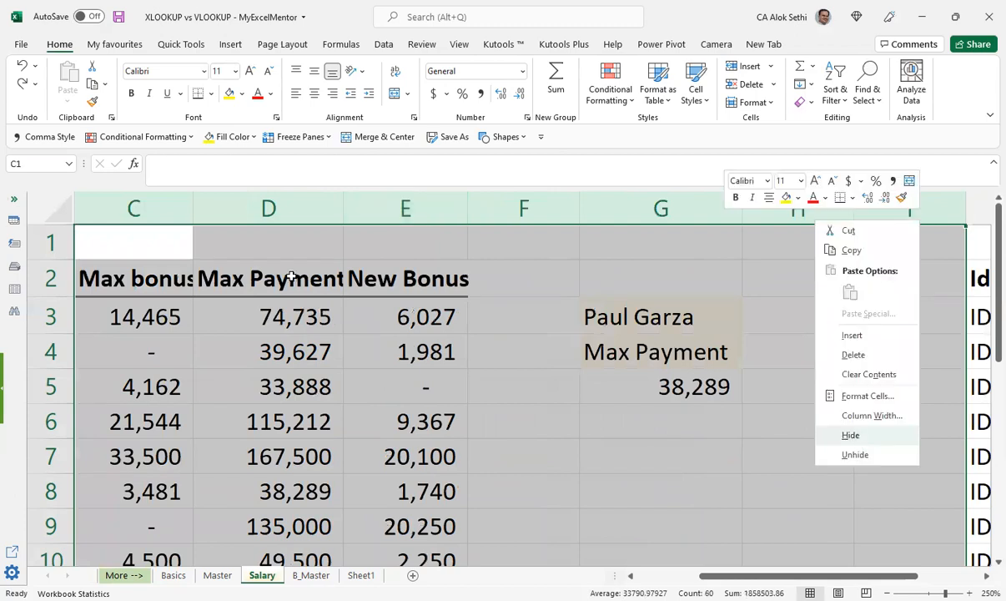
Step: Examine the Yearly Salary, Id and Department columns side by side on the Salary sheet, including the formulas in K3 and J3
click(291, 276)
key(ctrl+Home)
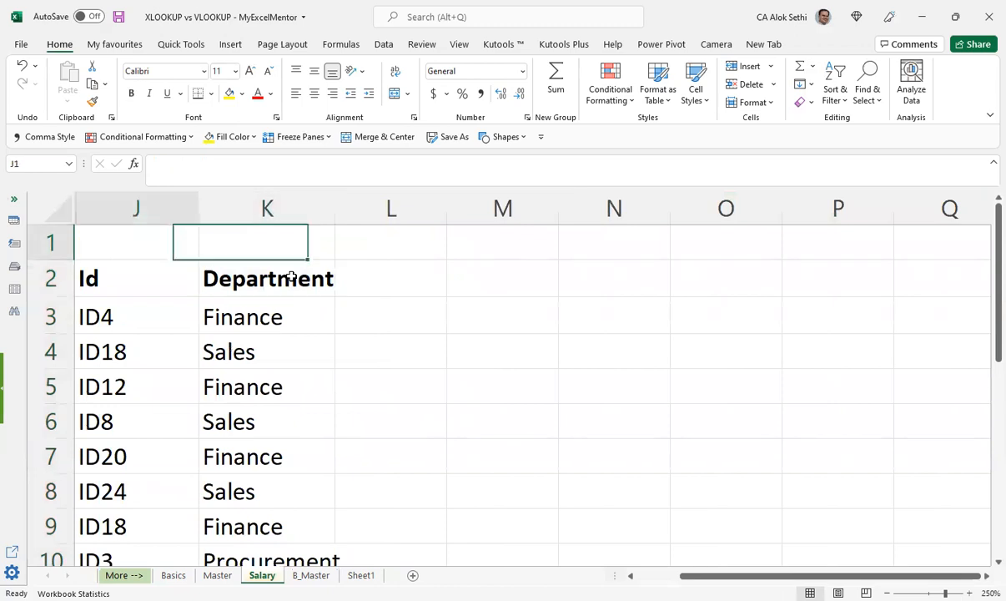
key(Home)
key(Down)
key(Down)
key(ctrl+Right)
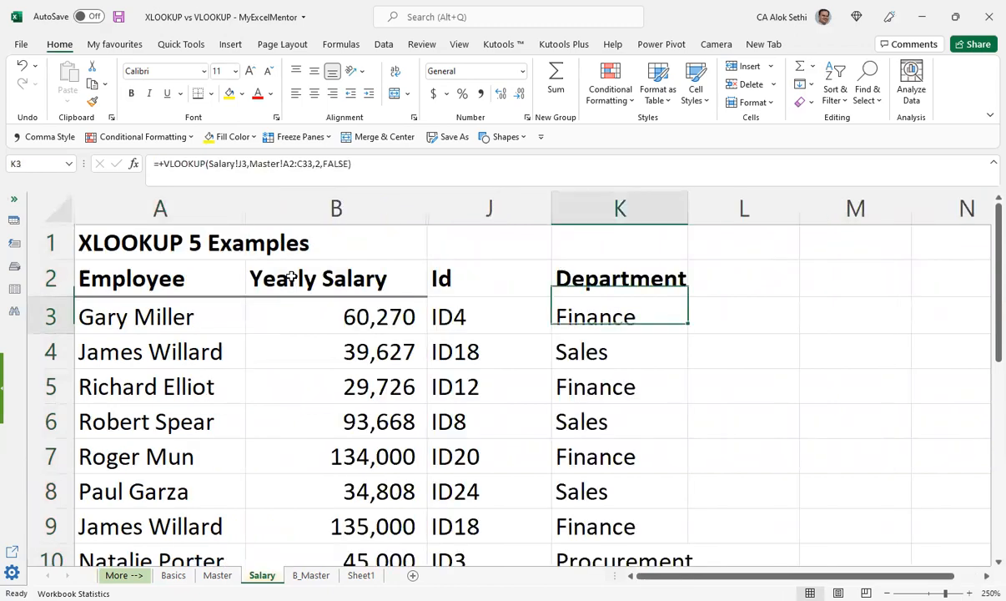
key(Left)
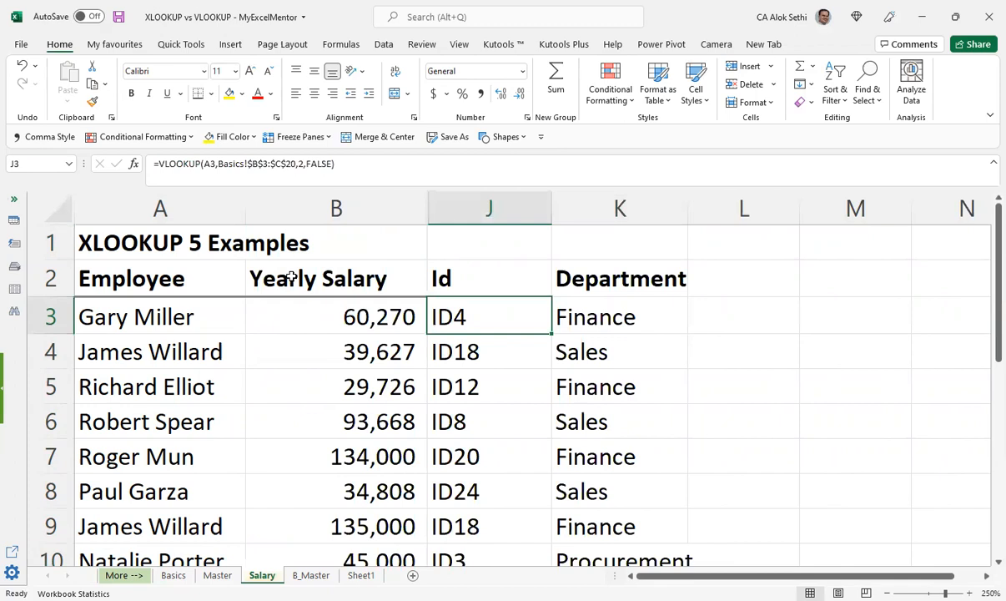
Step: Review the XLOOKUP formula in D3 on the Master sheet and leave it without editing
key(ctrl+Page_Down)
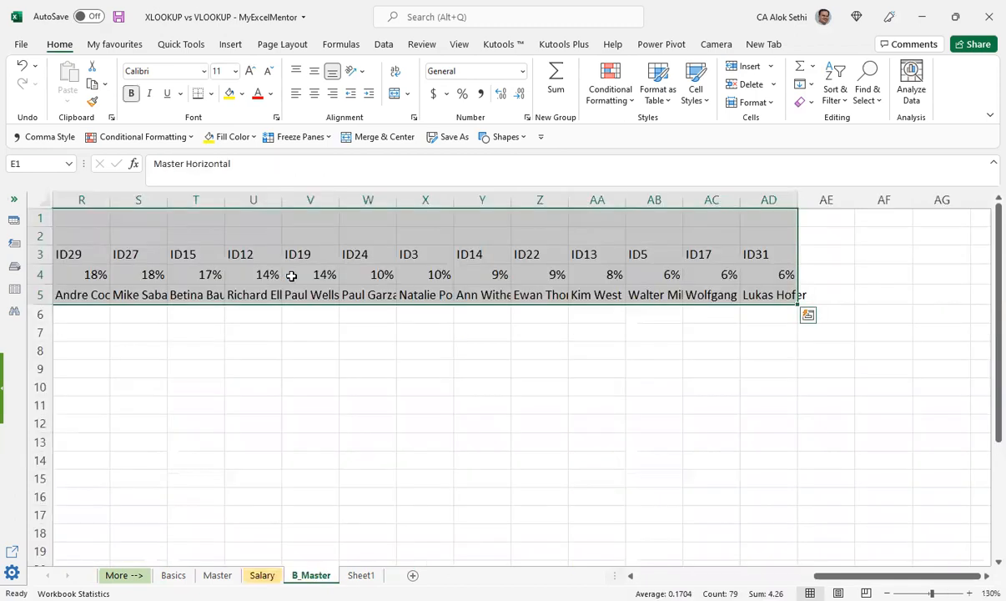
key(ctrl+Page_Up)
key(ctrl+Page_Up)
key(F2)
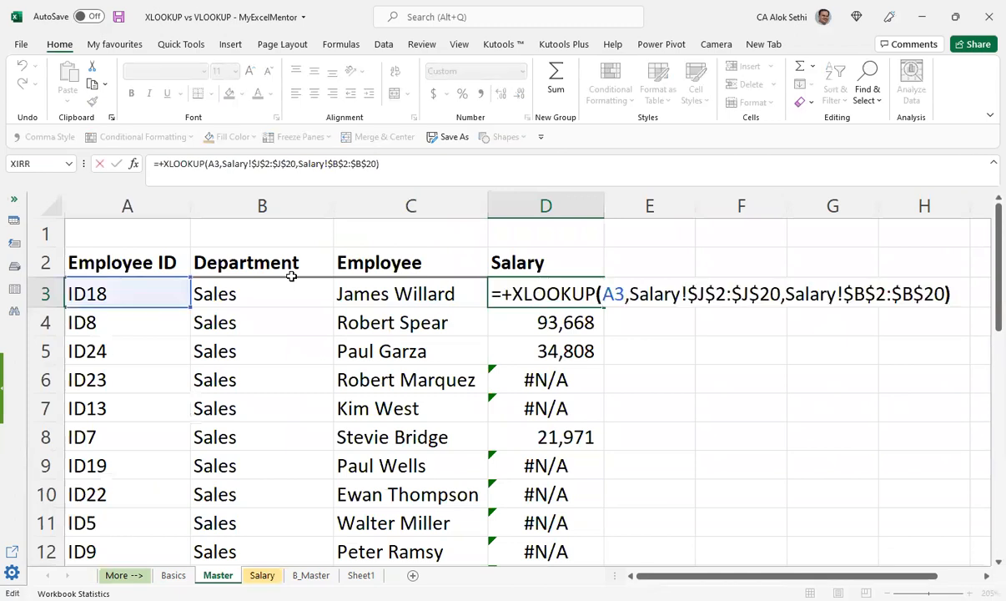
key(Left)
key(Left)
key(Left)
key(Left)
key(Left)
key(Left)
key(Left)
key(Left)
key(Left)
key(Escape)
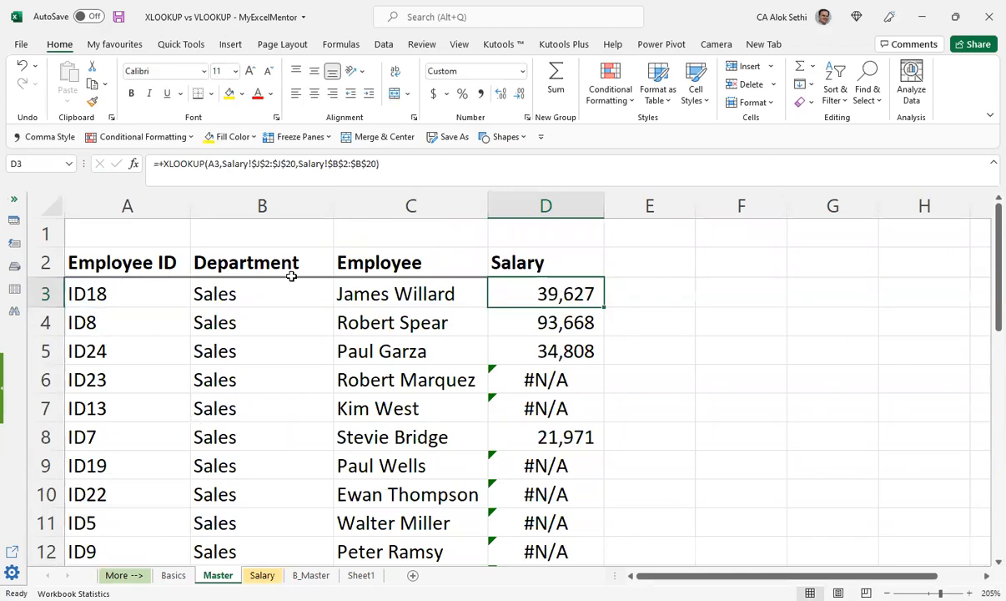
Step: Check the Salary results in the lower rows of the Master sheet against the source data on the Salary sheet
key(Page_Down)
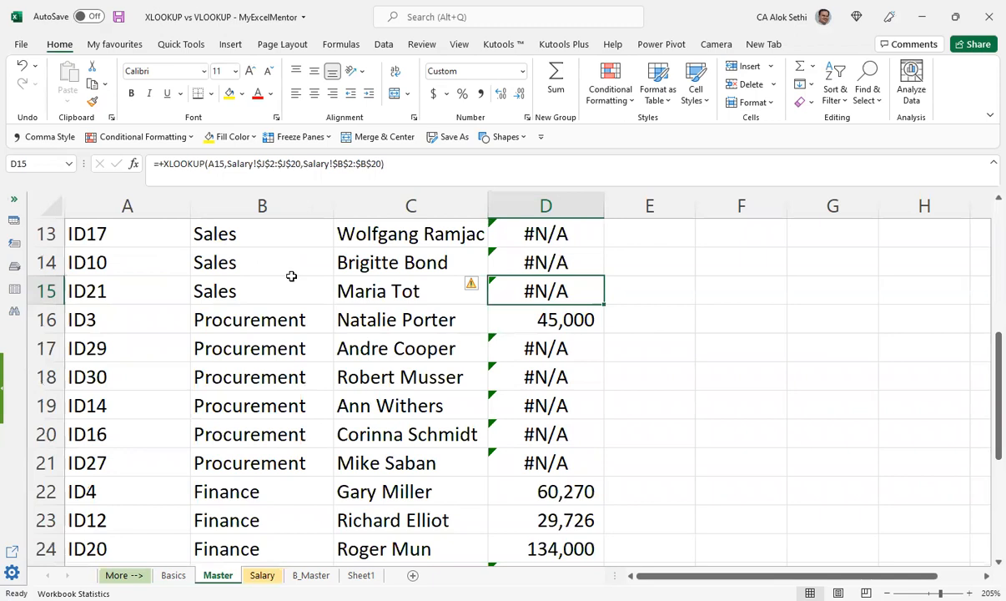
key(ctrl+Page_Down)
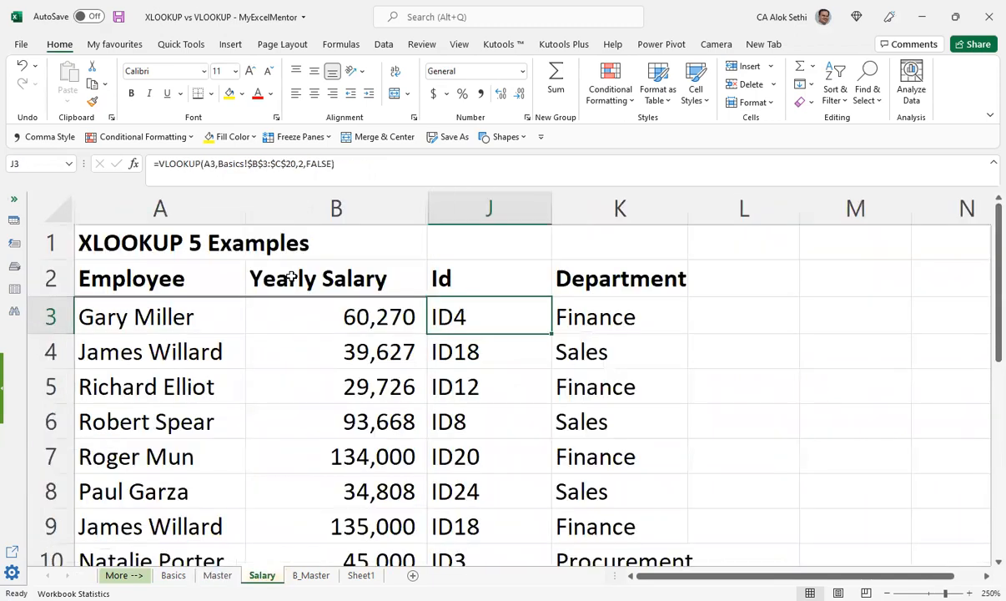
key(ctrl+Page_Up)
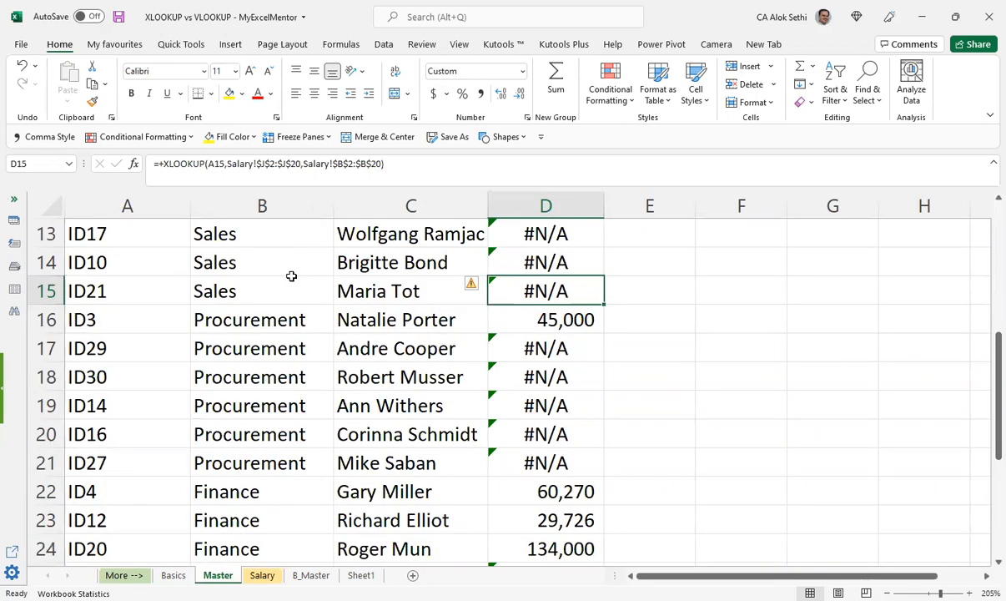
key(ctrl+Page_Up)
key(ctrl+Page_Down)
key(Page_Up)
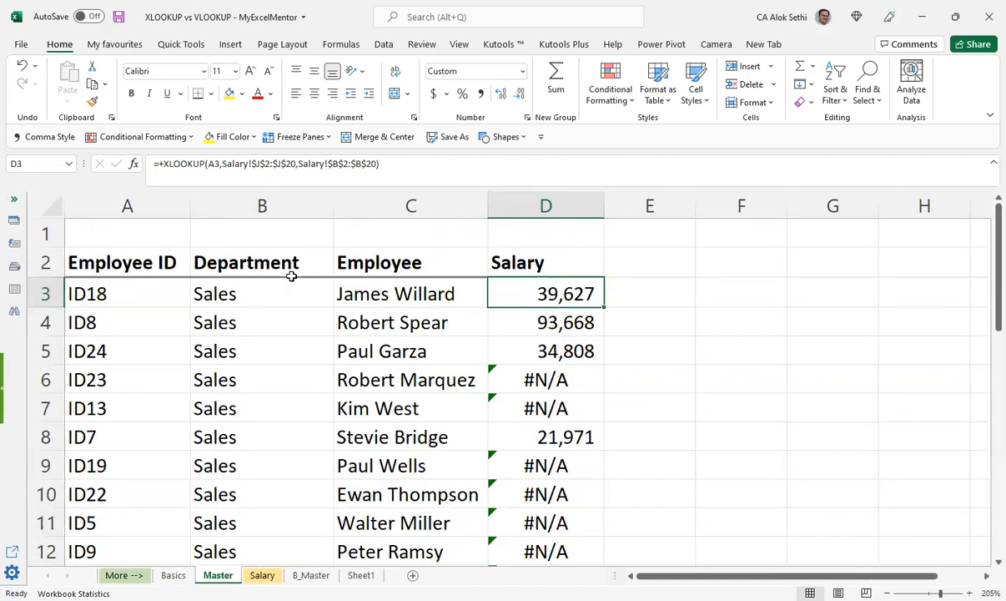
Step: Inspect the return array argument Salary!$B$2:$B$20 in D3's XLOOKUP formula
key(F2)
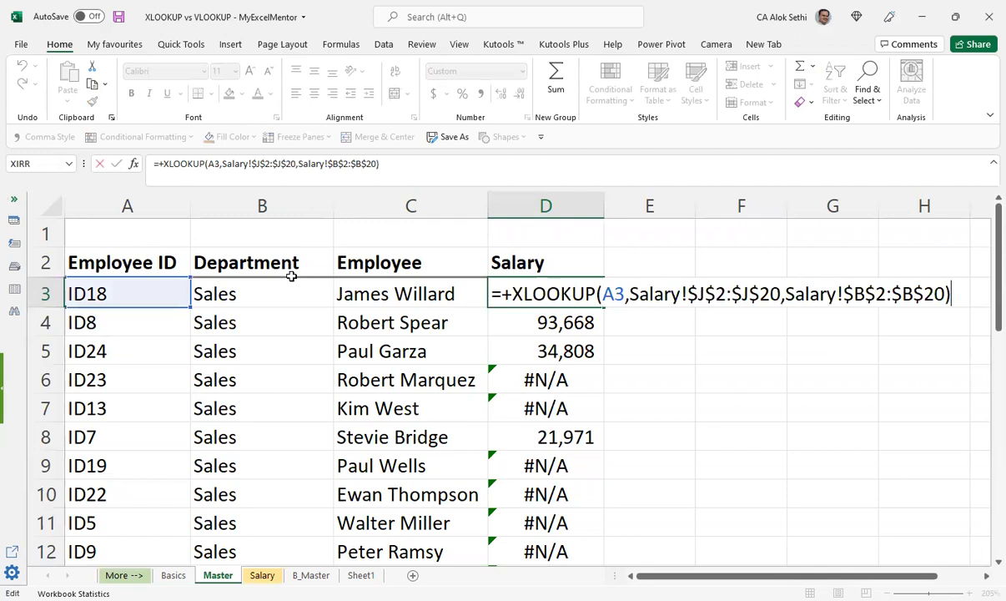
key(Left)
key(Left)
key(Left)
key(Left)
key(Left)
key(Left)
key(Left)
key(Left)
key(Left)
key(Left)
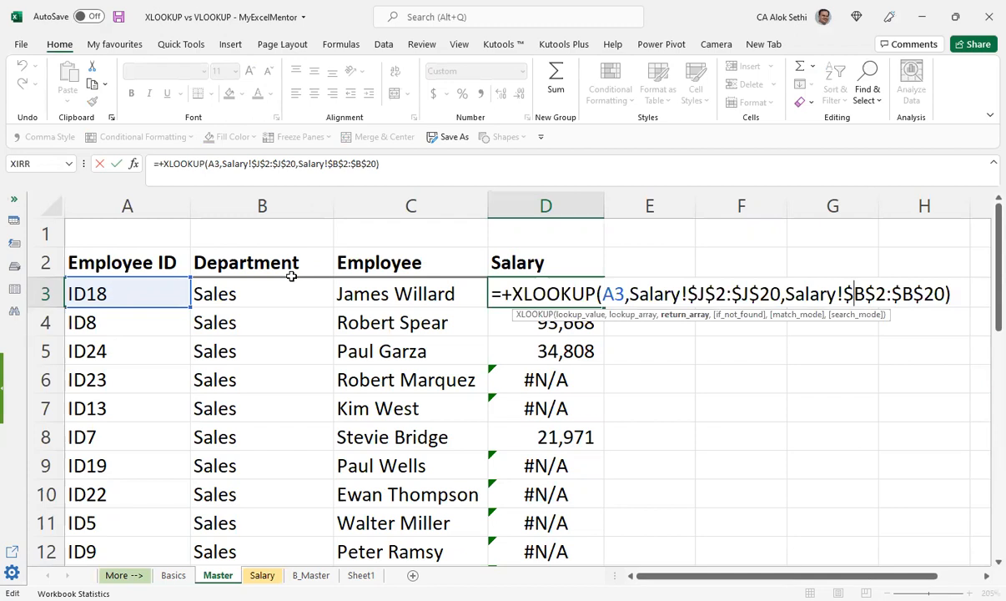
key(Return)
key(Return)
Step: Copy the employee ID in A6 and compare it with the Id column on the Salary sheet
key(Down)
key(Left)
key(Left)
key(Left)
key(ctrl+c)
key(ctrl+Page_Down)
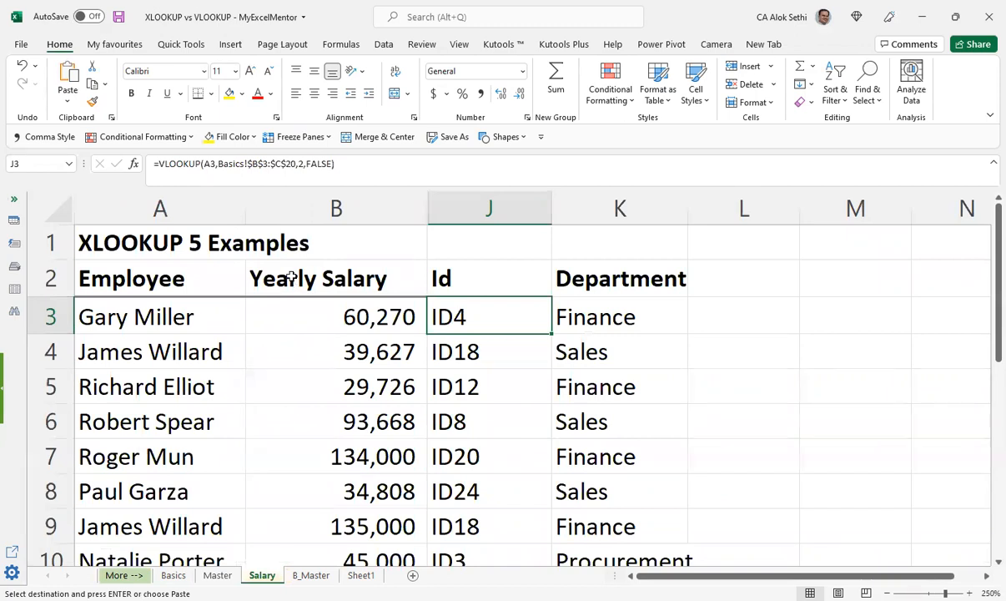
key(ctrl+Page_Up)
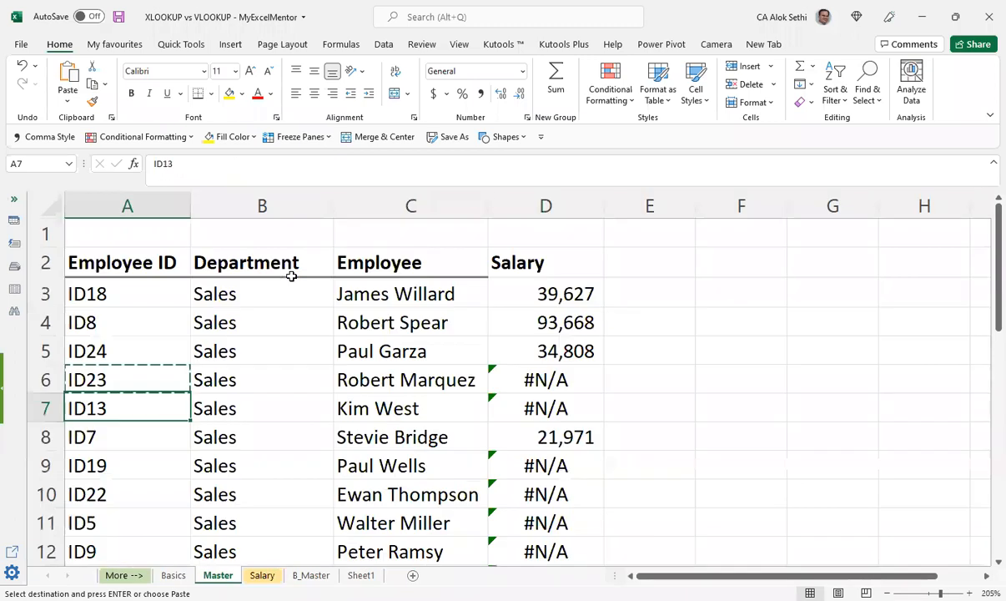
Step: Copy the employee ID in A9, check it against the Salary sheet's Id column, and cancel the copy
key(Down)
key(Down)
key(ctrl+c)
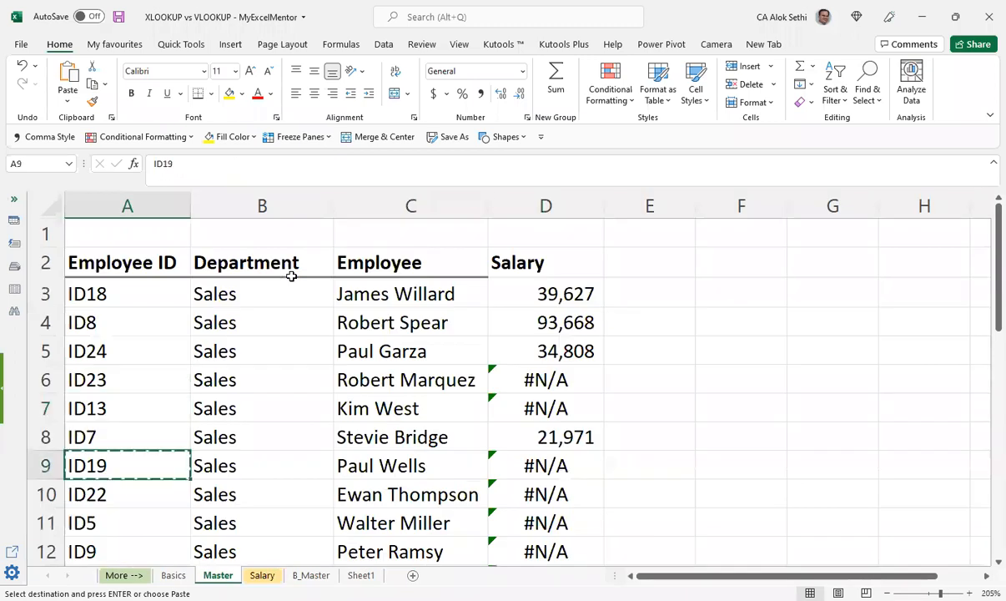
key(ctrl+Page_Down)
key(ctrl+Page_Down)
key(ctrl+Page_Up)
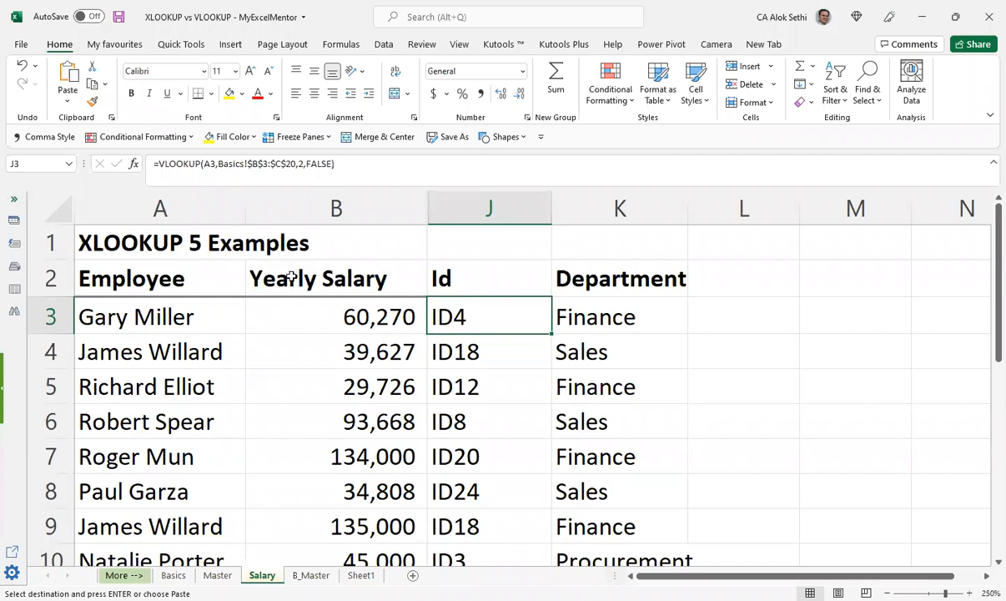
key(ctrl+Page_Up)
key(Escape)
key(ctrl+Home)
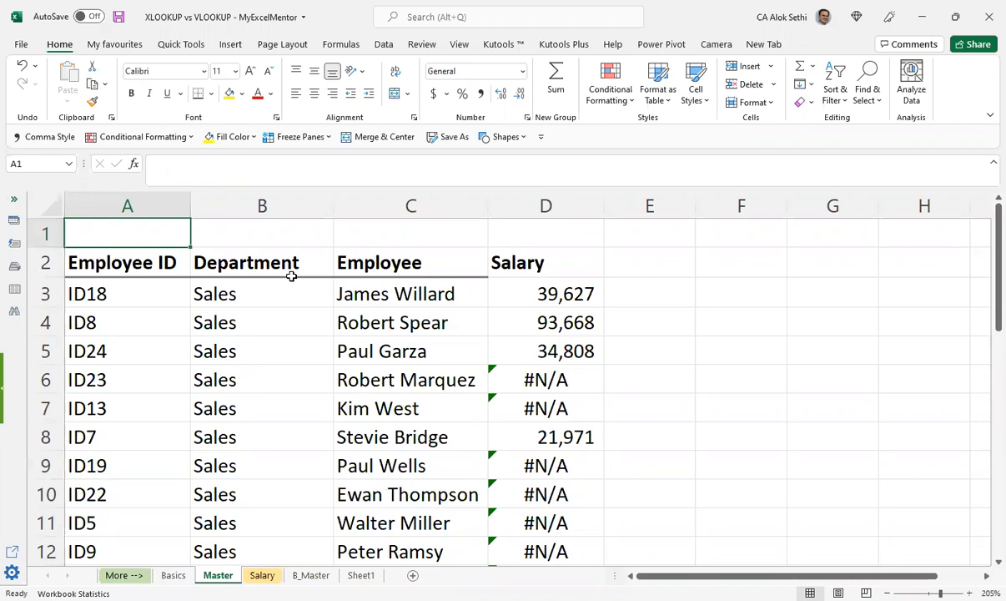
Step: Compare the lookup in D3 on the Master sheet with the Employee, Yearly Salary and Id columns on the Salary sheet
key(Down)
key(ctrl+Right)
key(Right)
key(Left)
key(Down)
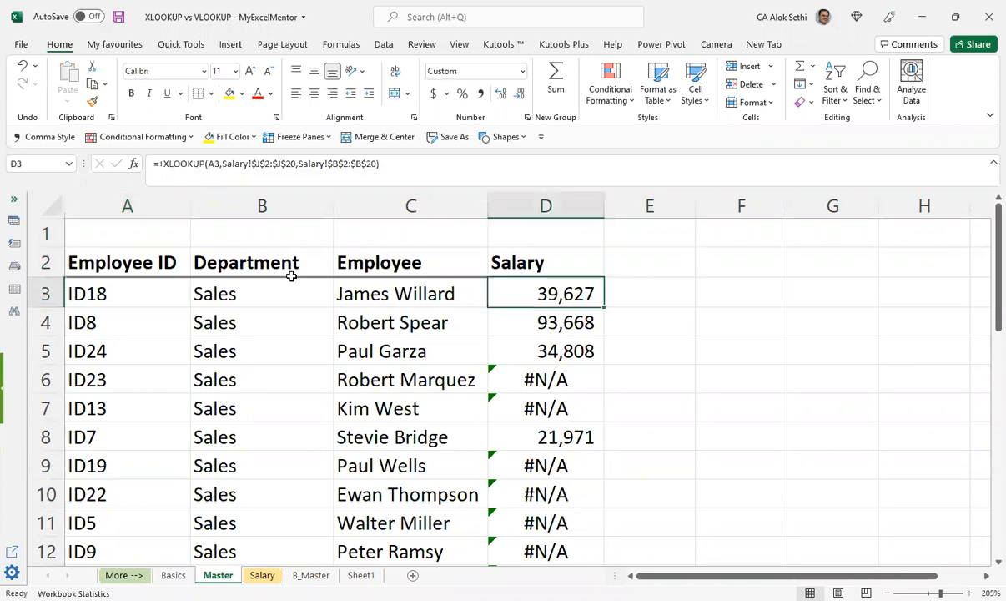
key(ctrl+Page_Down)
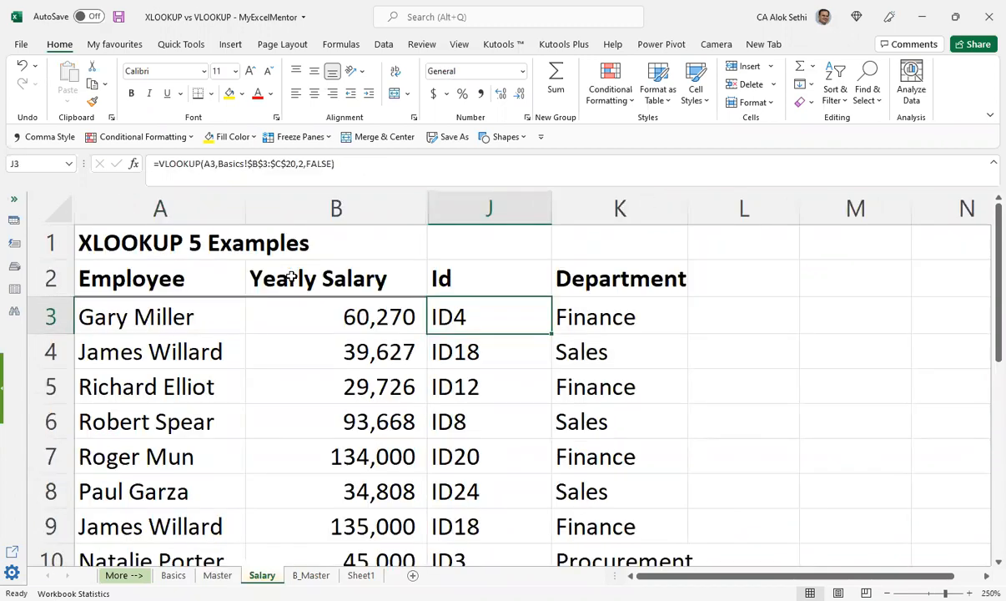
key(Home)
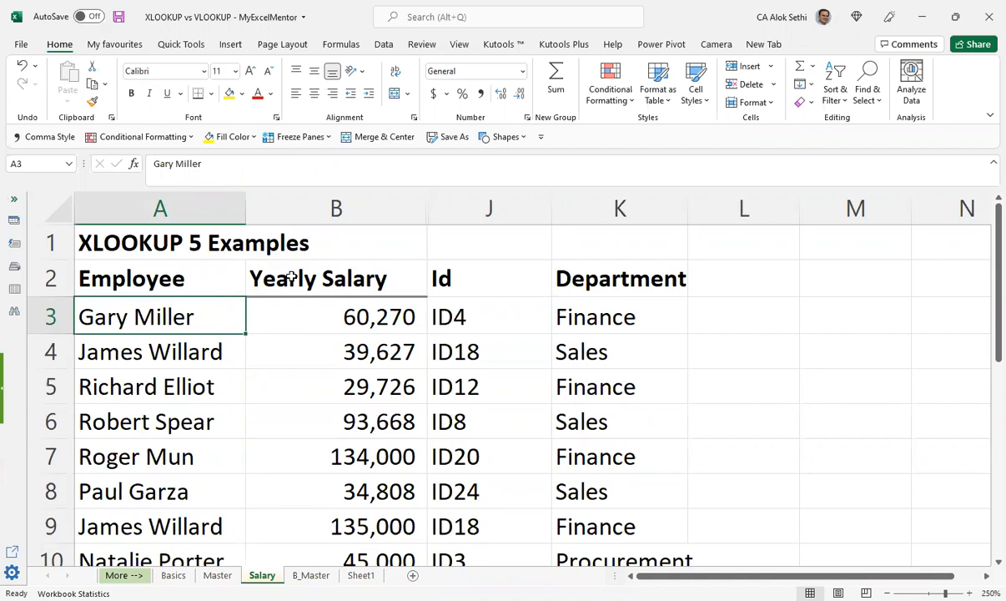
key(Right)
key(Right)
key(ctrl+Page_Up)
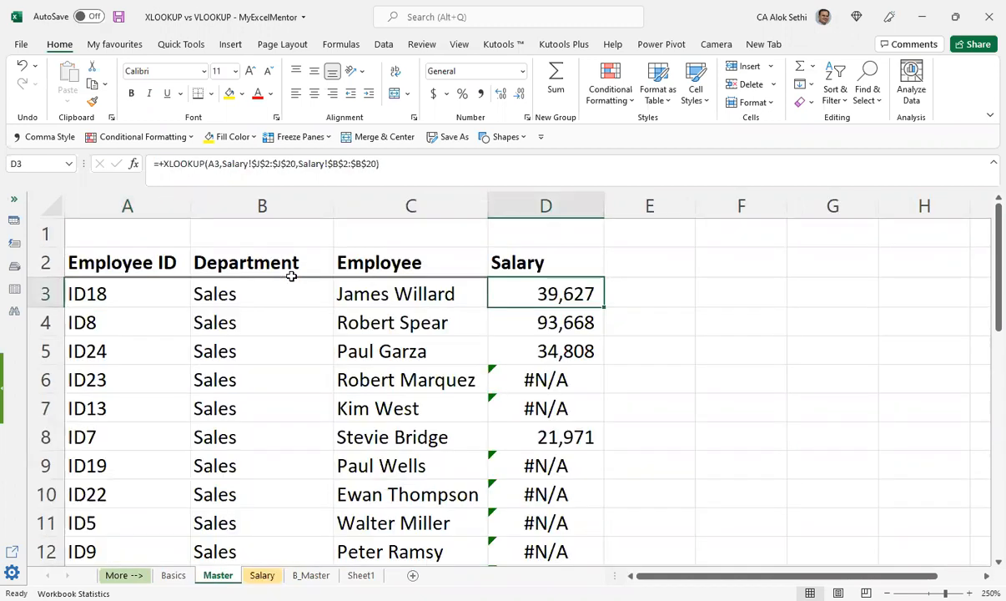
Step: Inspect the XLOOKUP formula in D6 for employee ID23 on the Master sheet
key(Down)
key(Down)
key(Down)
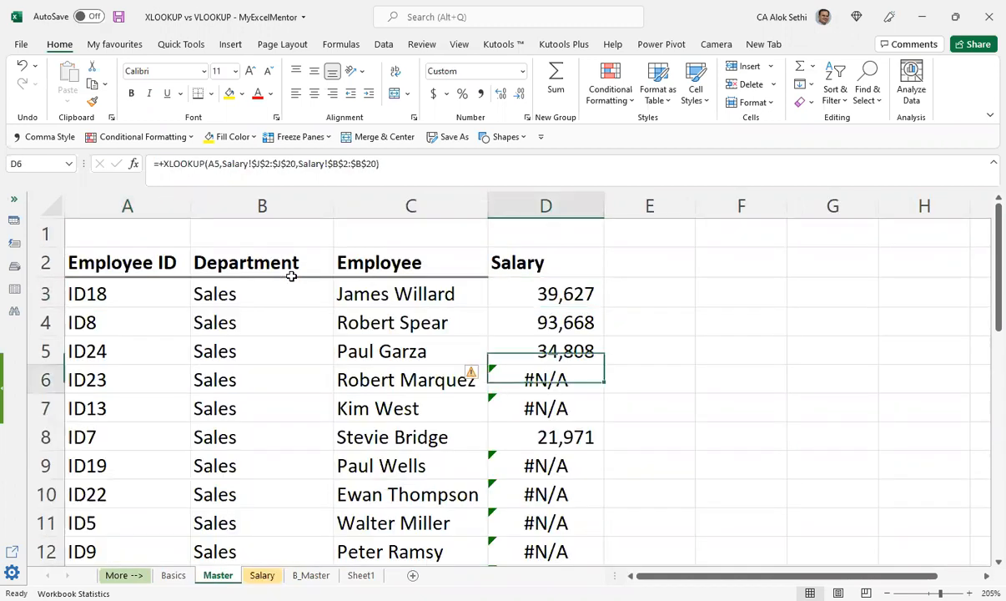
key(F2)
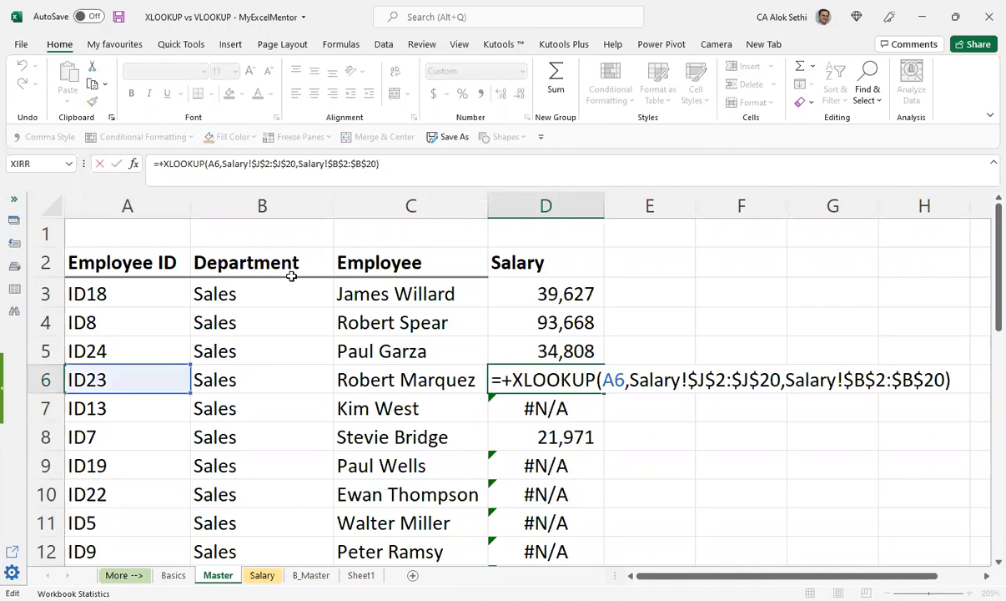
key(Escape)
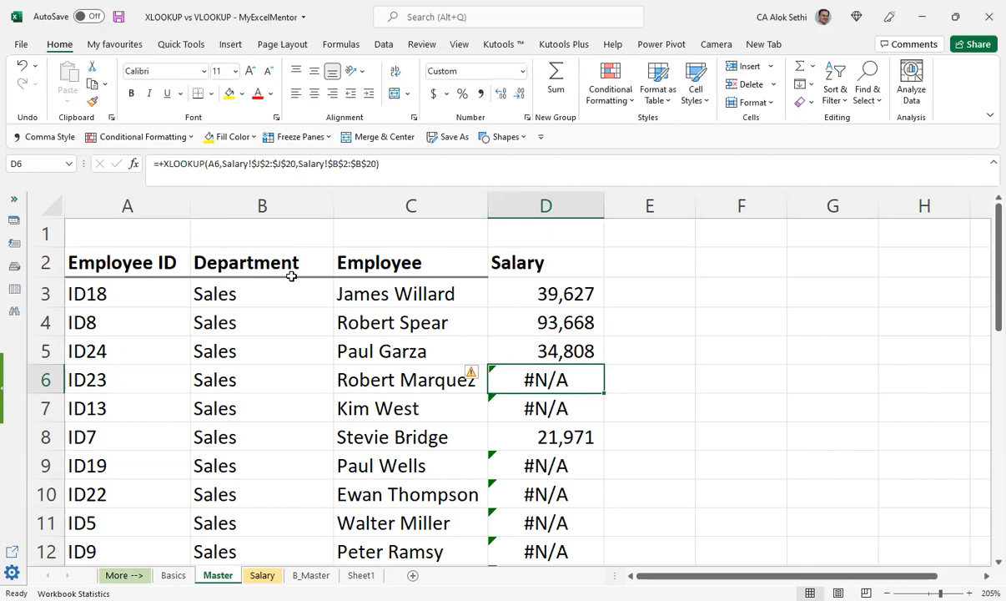
Step: Add an if_not_found argument to D6's XLOOKUP formula after the return array, beginning its quoted text with "Not"
key(F2)
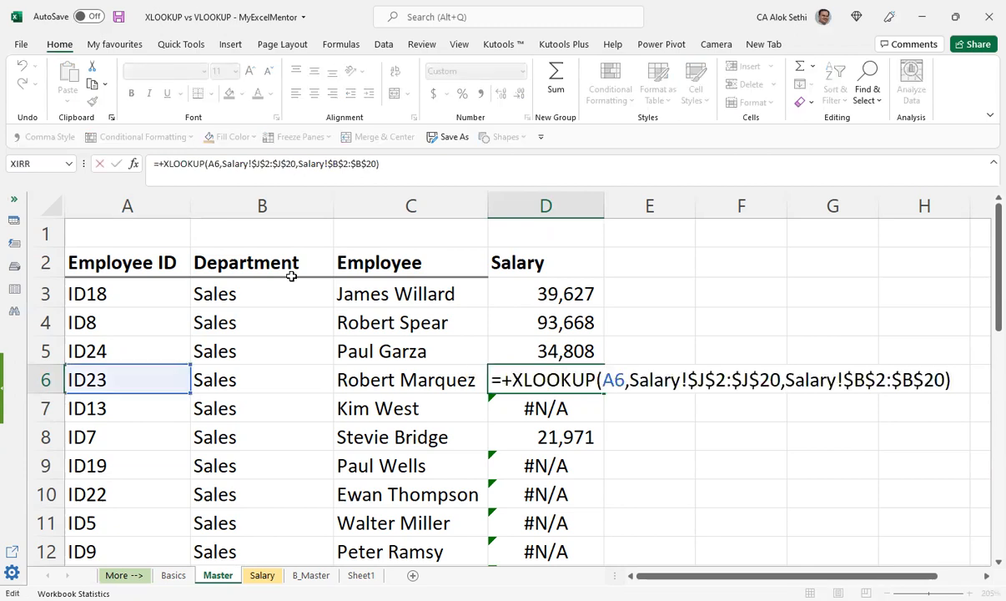
key(BackSpace)
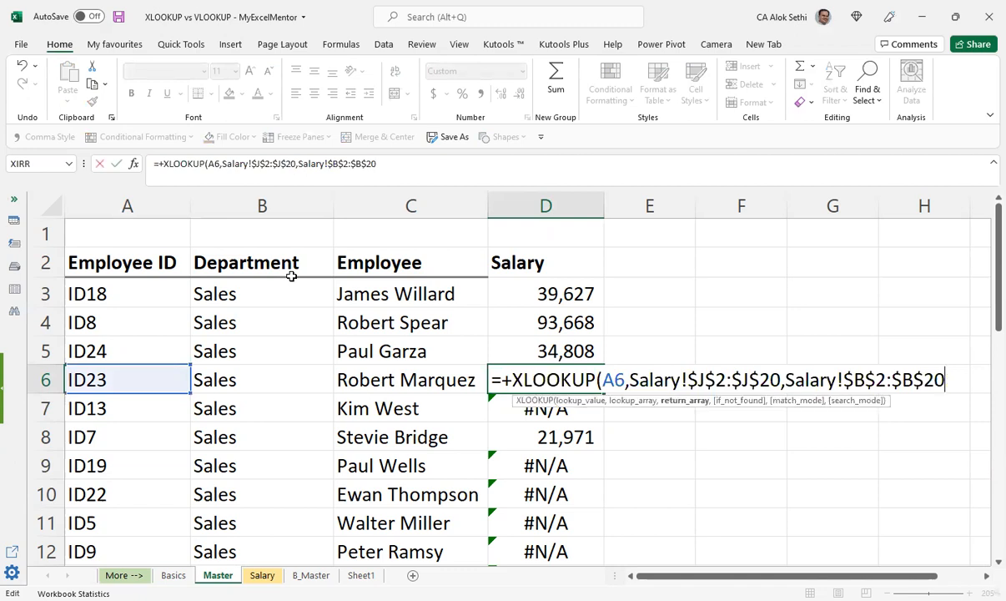
text(,)
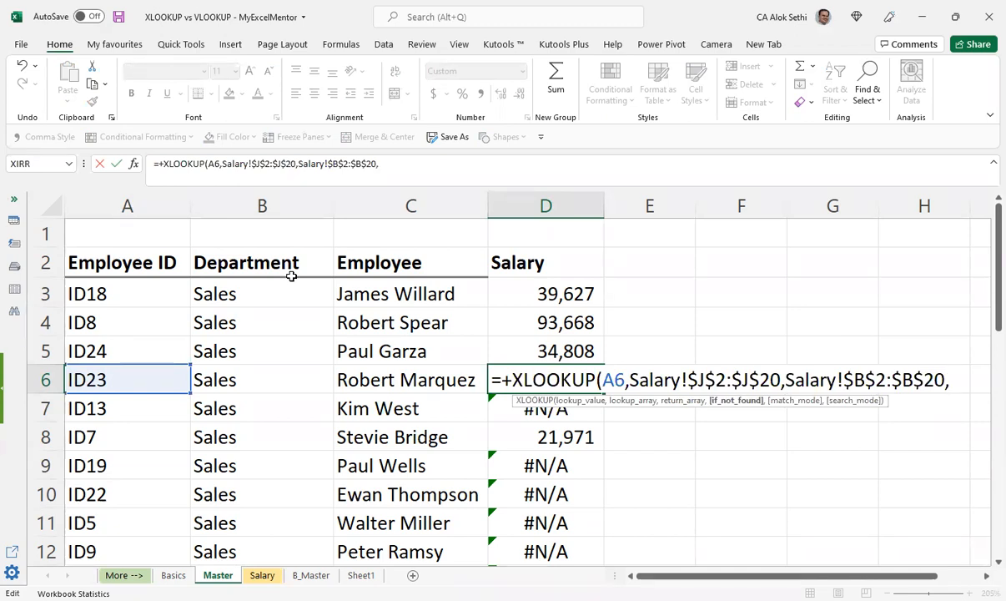
text("")
key(Left)
text(Not )
text(prese)
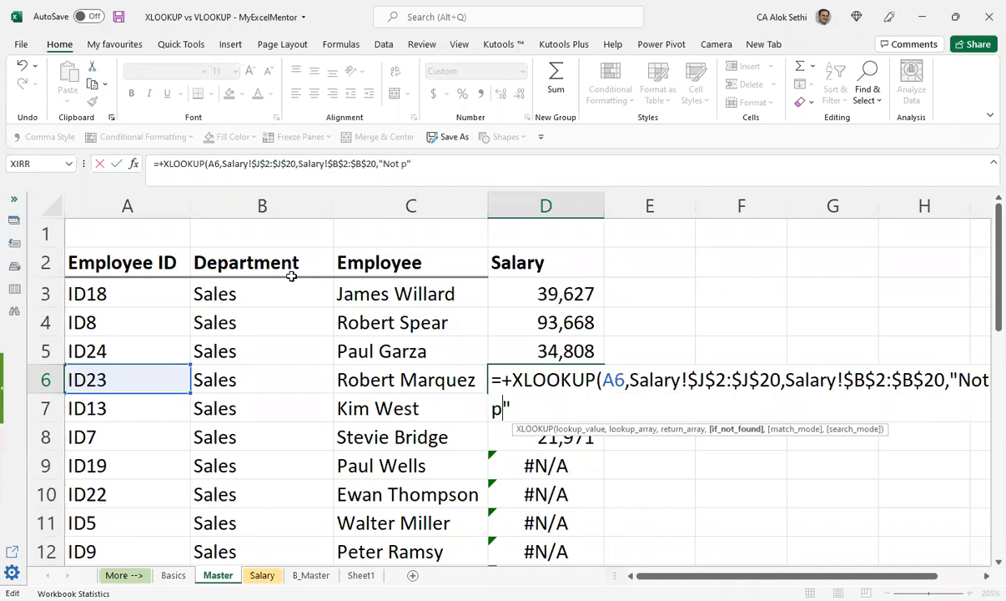
text(nt in data)
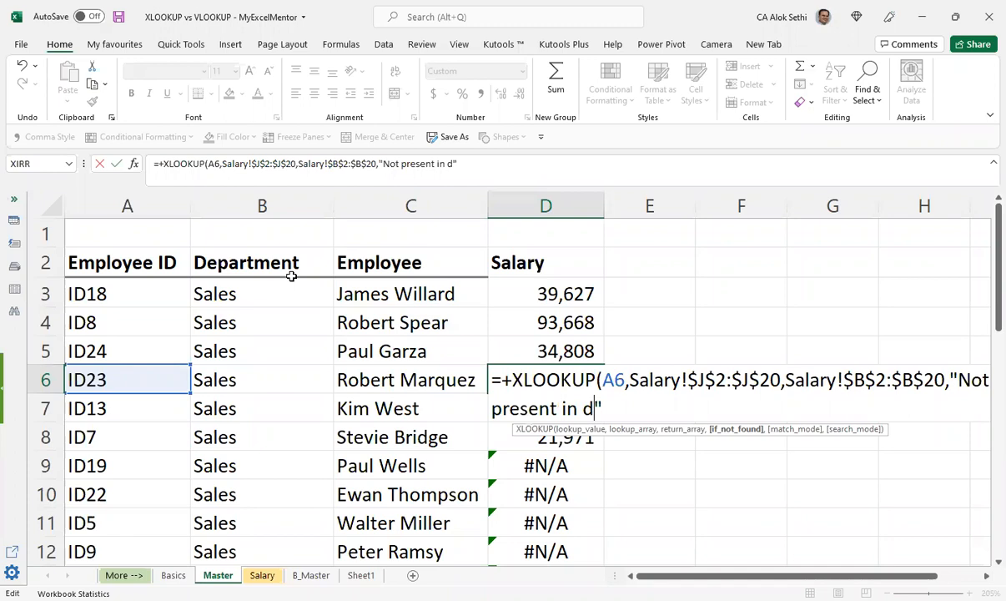
key(BackSpace)
key(BackSpace)
key(BackSpace)
key(BackSpace)
key(BackSpace)
key(BackSpace)
key(BackSpace)
key(BackSpace)
key(BackSpace)
key(BackSpace)
key(BackSpace)
key(BackSpace)
key(BackSpace)
key(BackSpace)
key(BackSpace)
key(BackSpace)
text(a)
key(BackSpace)
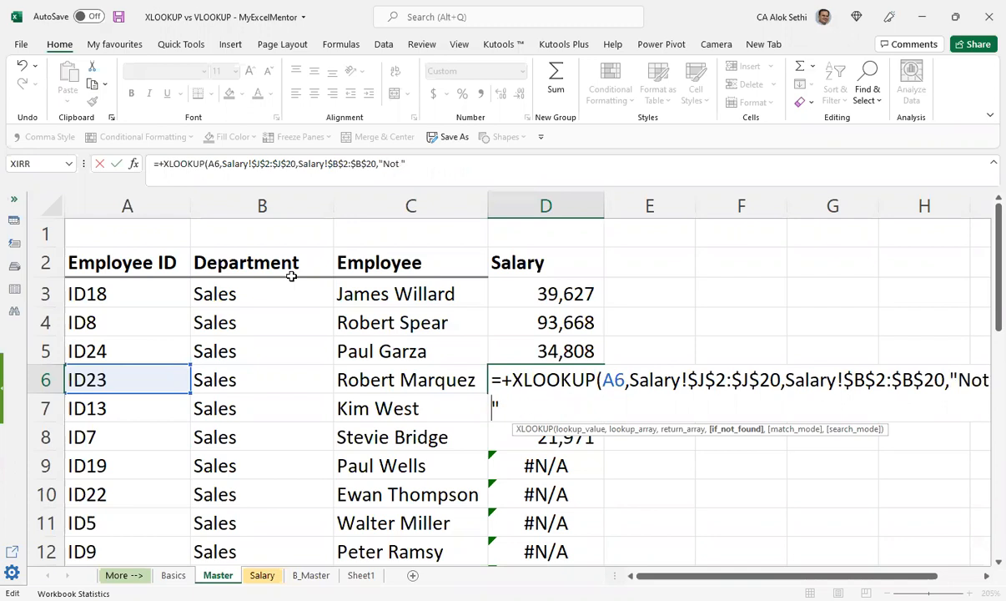
Step: Complete the if_not_found text in D6's formula as "Not available"
text(availa)
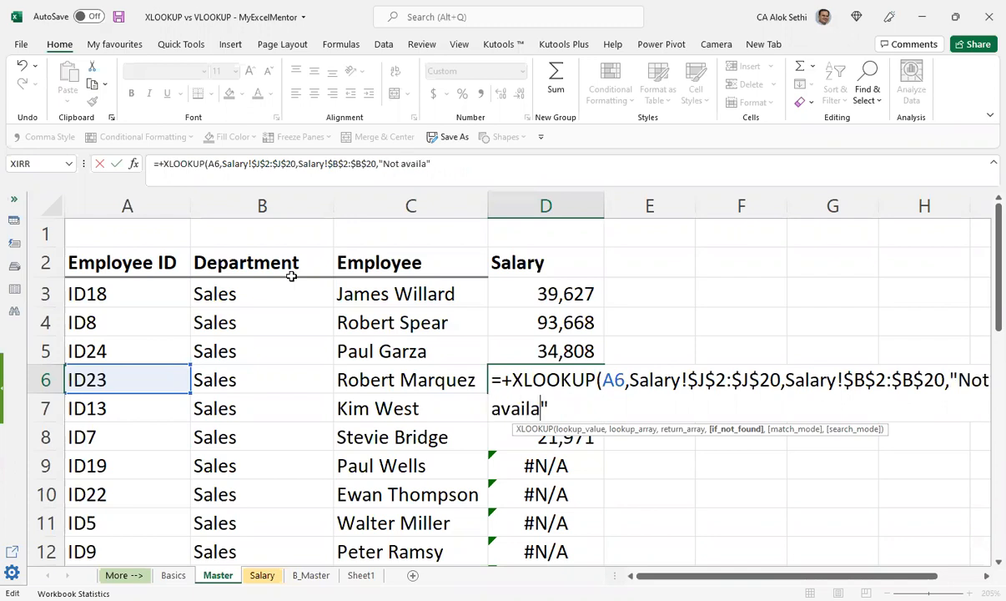
text(ble")
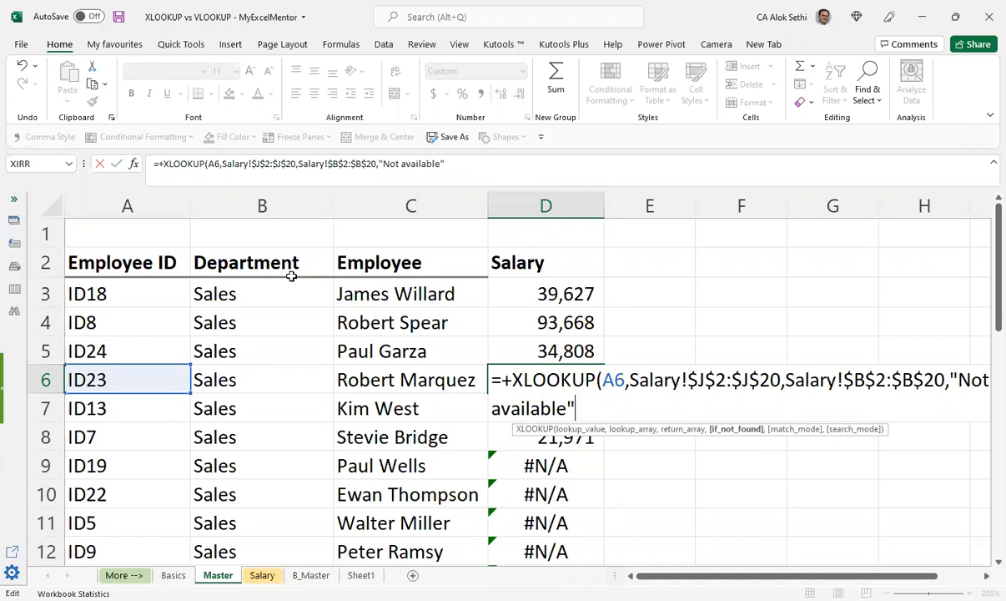
text(,)
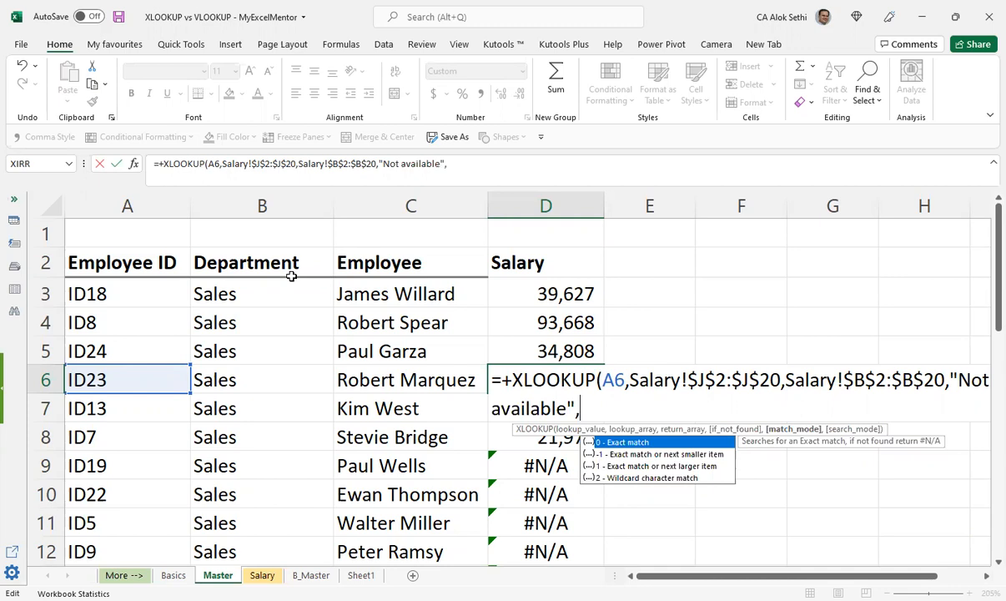
Step: Look through the match_mode and search_mode options for D6's XLOOKUP, remove these optional arguments, and enter the closed formula
text(0,)
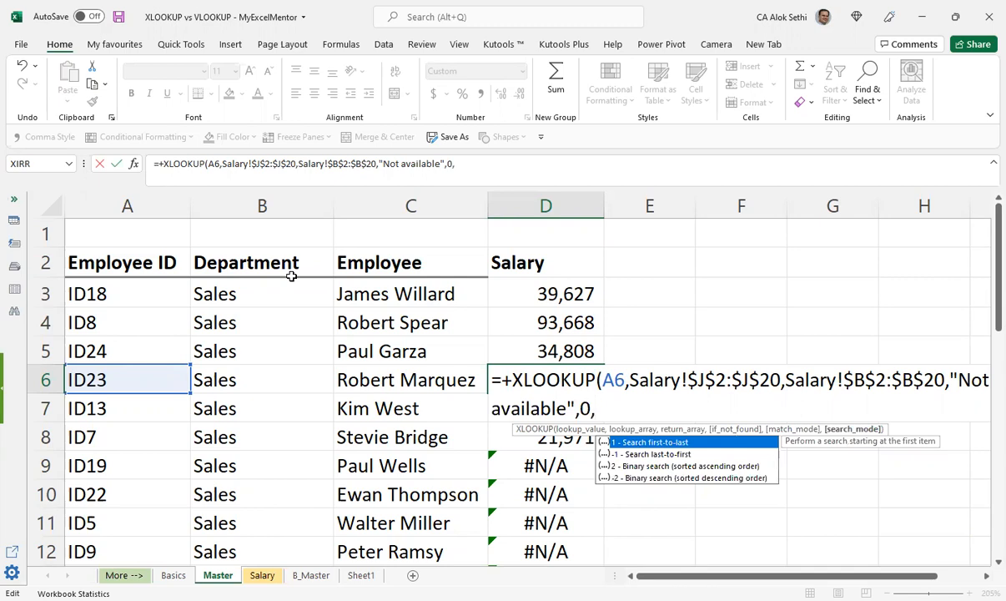
key(BackSpace)
key(BackSpace)
key(BackSpace)
text())
key(Return)
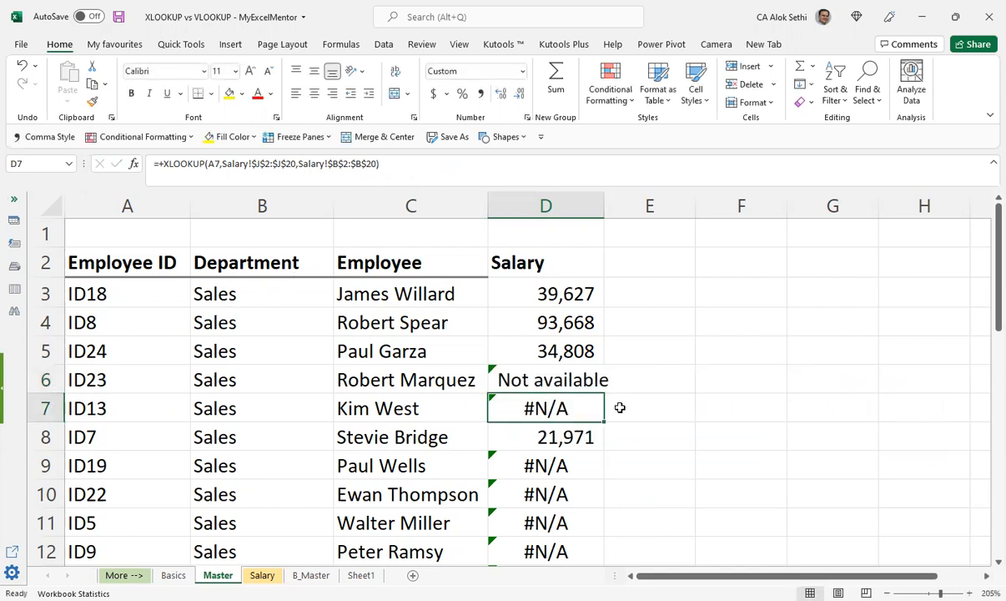
Step: Fill D6's XLOOKUP formula down through D33 on the Master sheet and widen the Salary column to fit "Not available"
click(599, 380)
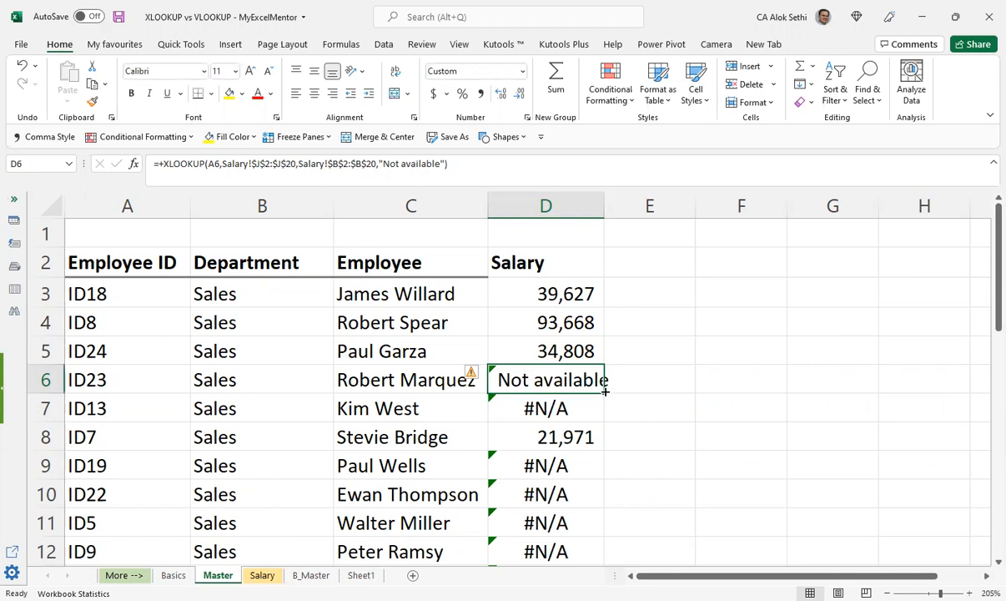
drag(604, 393, 602, 548)
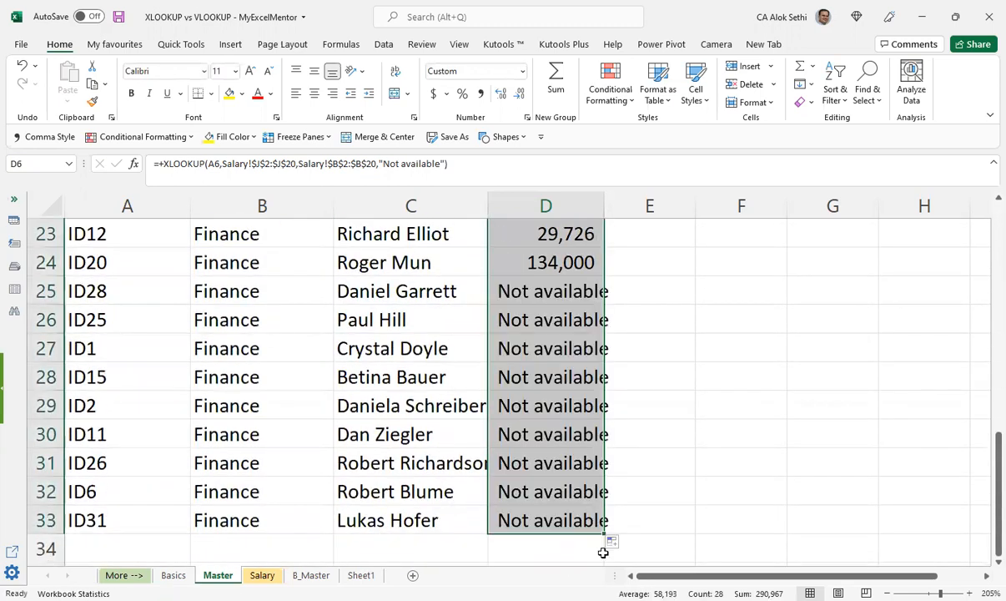
scroll(602, 548, up, 7)
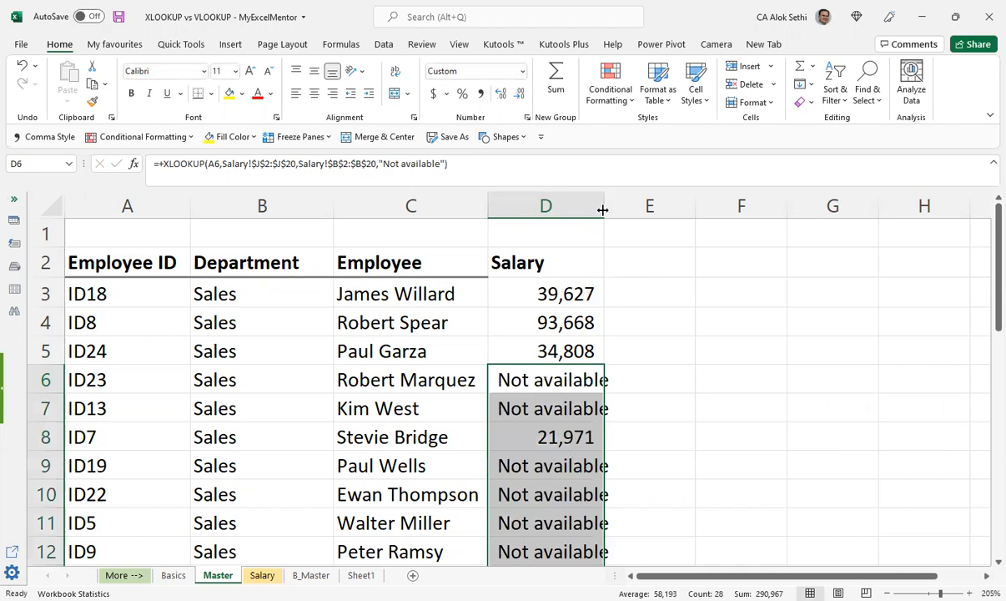
drag(602, 209, 629, 204)
click(569, 370)
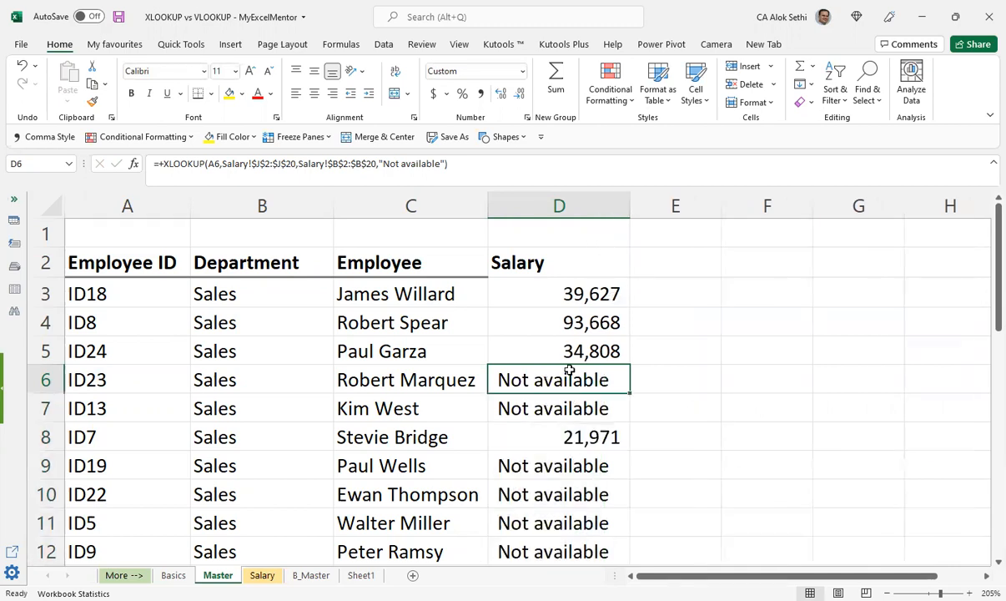
Step: Review the XLOOKUP results down the Master sheet's Salary column to the last employee row
key(Down)
key(Down)
key(Down)
key(Down)
key(Down)
key(Down)
key(Down)
key(Down)
key(Down)
key(Down)
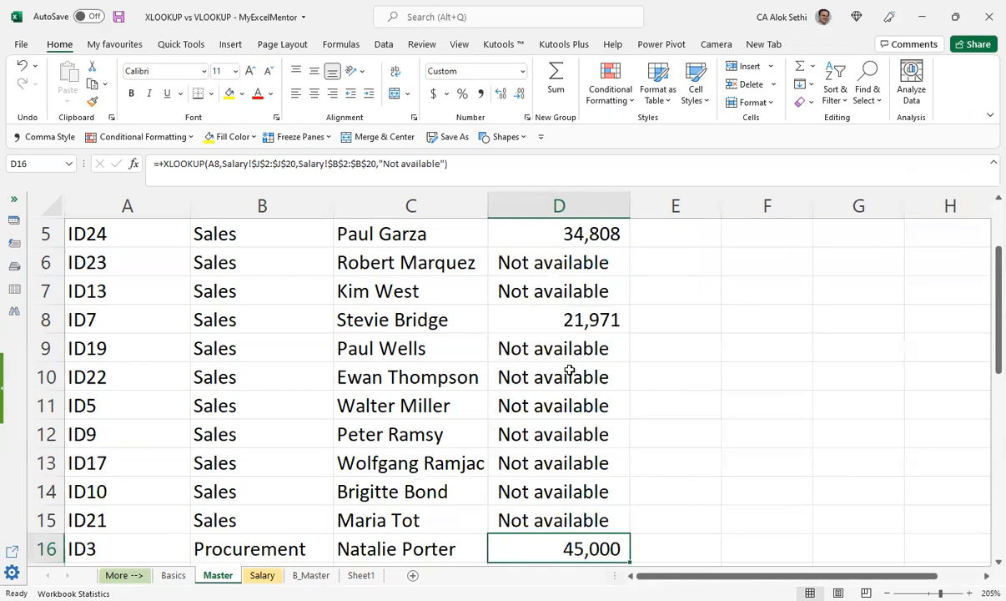
key(Down)
key(Down)
key(Down)
key(Down)
key(Down)
key(Down)
key(Down)
key(Down)
key(Down)
key(Down)
key(Down)
key(Down)
key(Down)
key(Down)
key(Down)
key(Down)
key(Down)
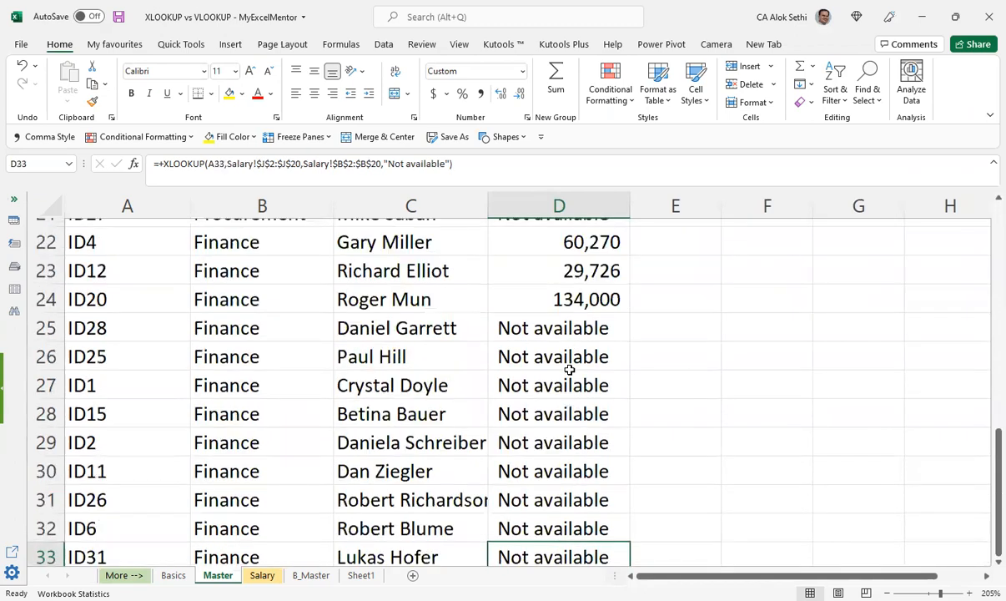
key(Down)
key(Down)
key(Down)
key(Up)
key(Up)
key(Up)
key(Up)
key(Up)
key(Up)
key(Up)
key(Up)
key(Up)
key(Up)
key(Up)
key(Up)
key(Up)
key(Up)
key(Up)
key(Up)
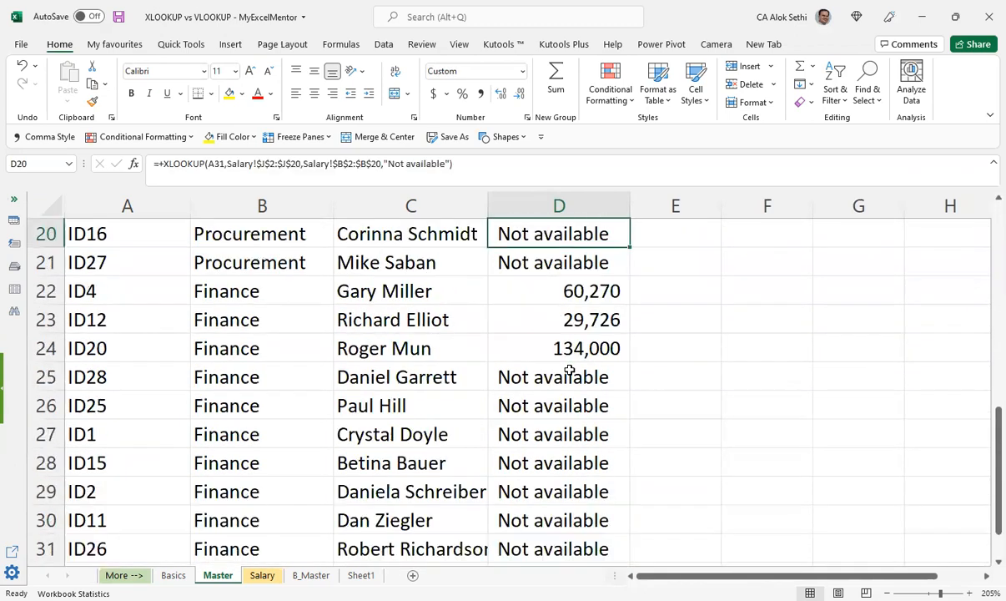
key(ctrl+Up)
key(Up)
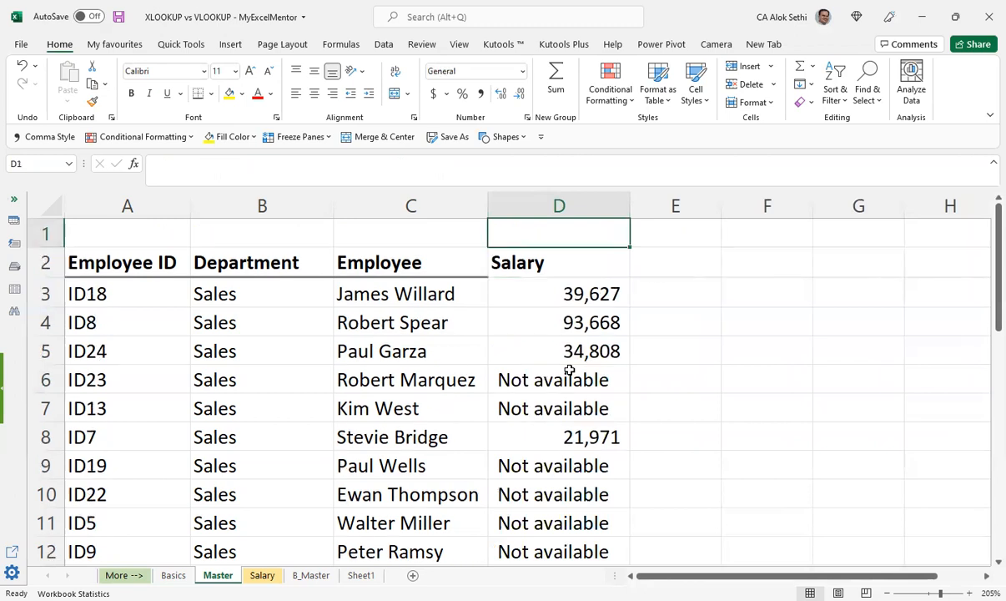
scroll(528, 404, down, 10)
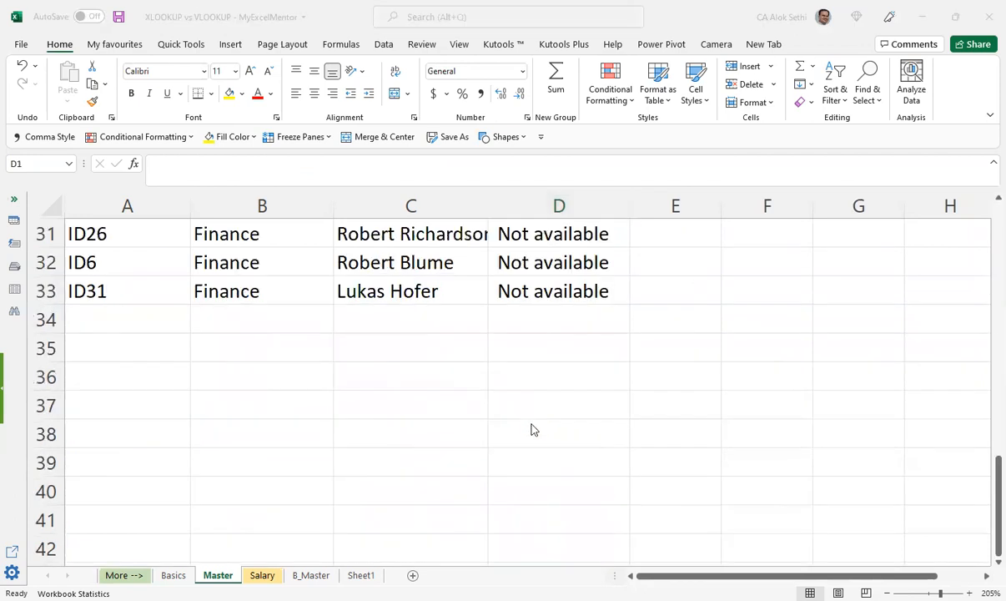
scroll(534, 430, down, 3)
scroll(534, 429, up, 13)
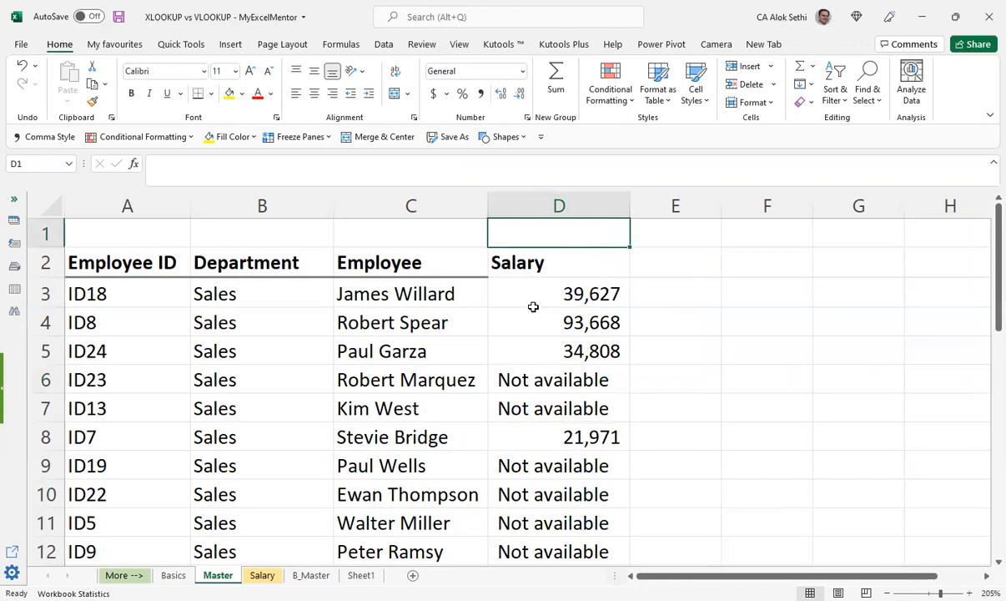
Step: Replace the if_not_found text in D6's XLOOKUP formula with "NA" and enter the formula
key(Down)
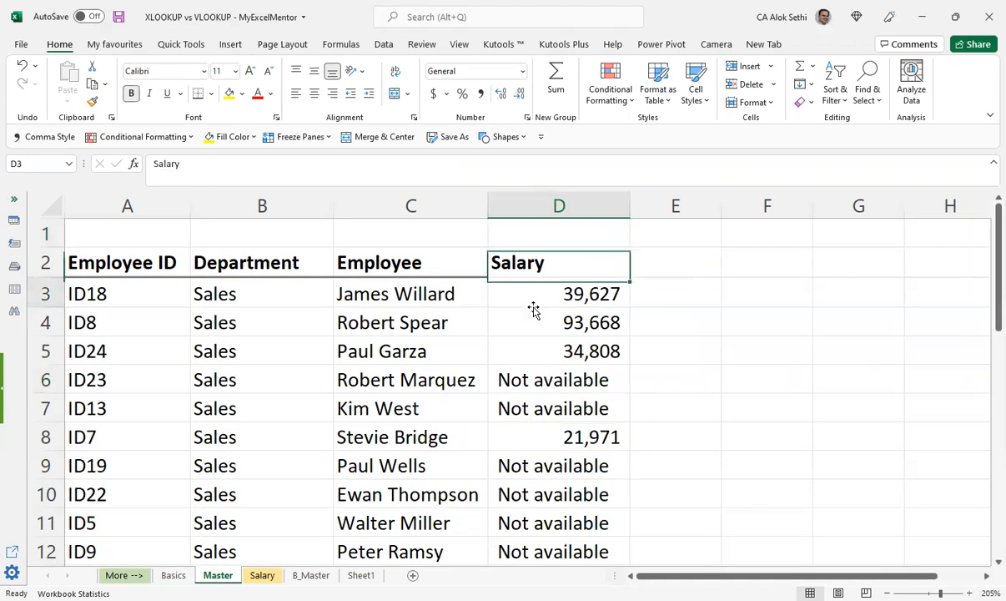
key(Down)
key(Down)
key(Down)
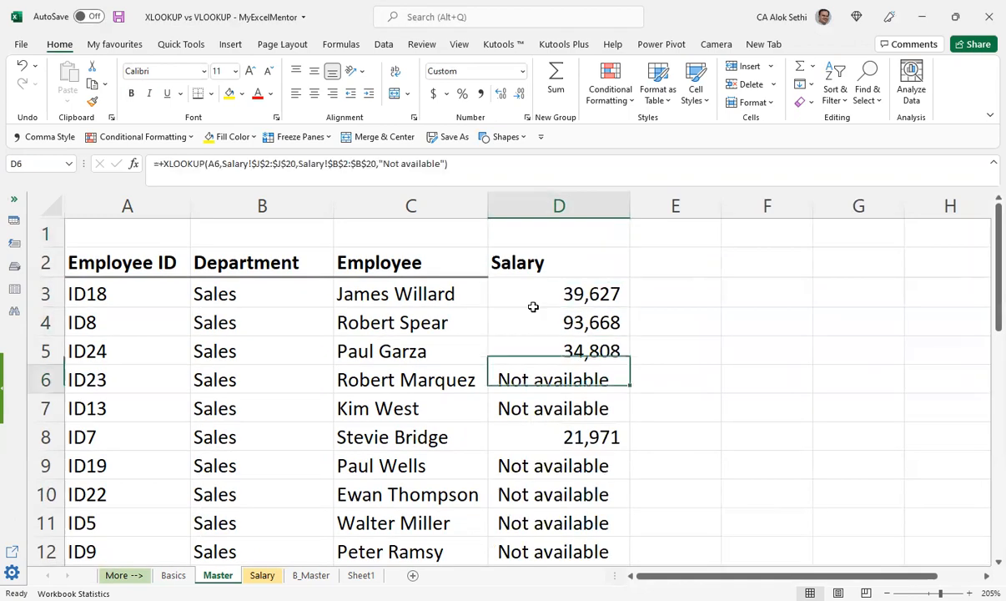
key(F2)
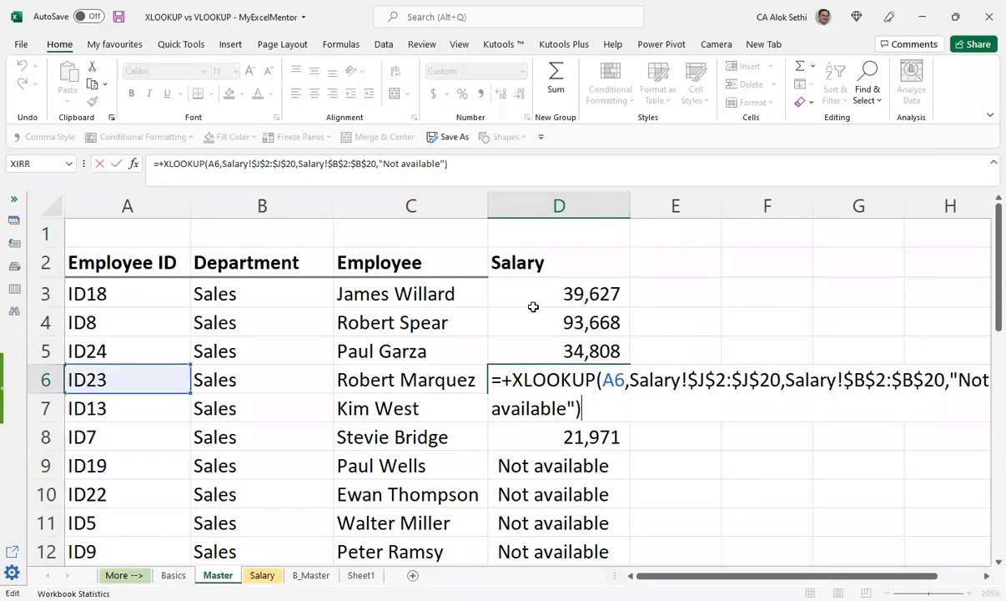
key(Left)
key(Left)
key(BackSpace)
key(BackSpace)
key(BackSpace)
key(BackSpace)
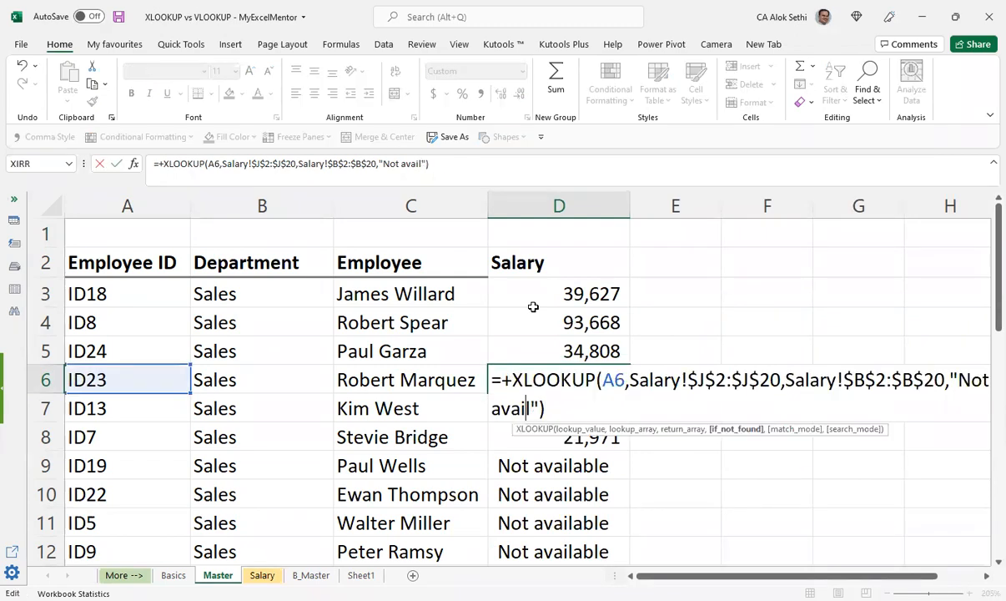
key(BackSpace)
key(BackSpace)
key(BackSpace)
key(BackSpace)
key(BackSpace)
key(BackSpace)
key(BackSpace)
key(BackSpace)
key(BackSpace)
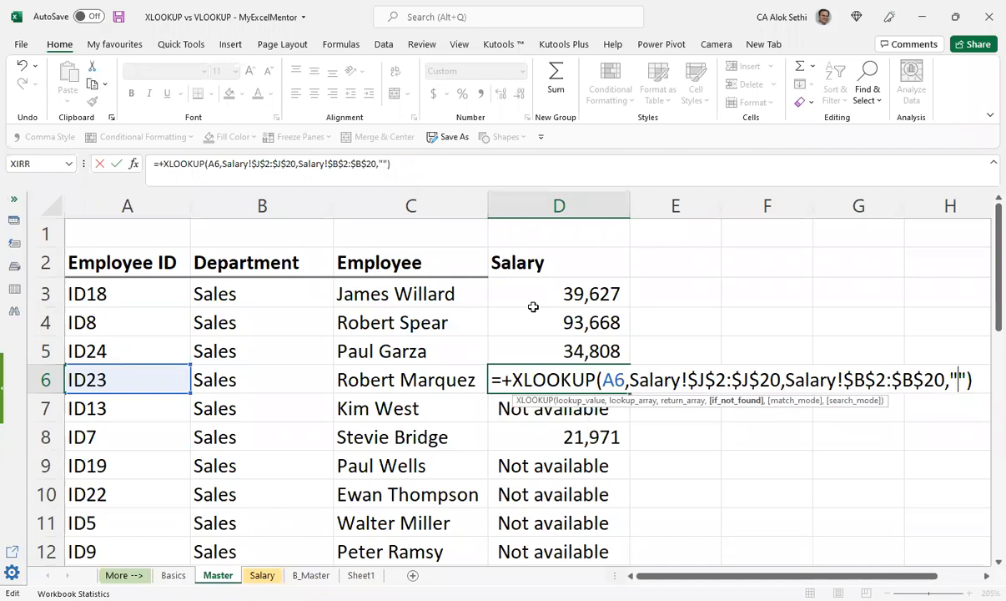
text(NA)
key(Return)
key(Up)
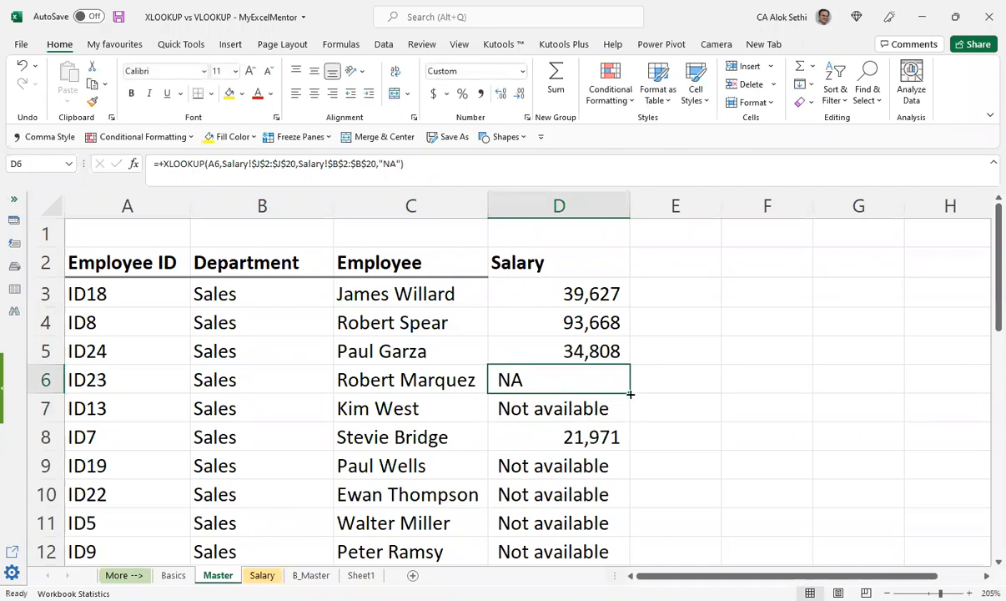
Step: Fill D6's updated XLOOKUP formula down the rest of the Master sheet's Salary column, check the rows and reselect D6
double_click(631, 394)
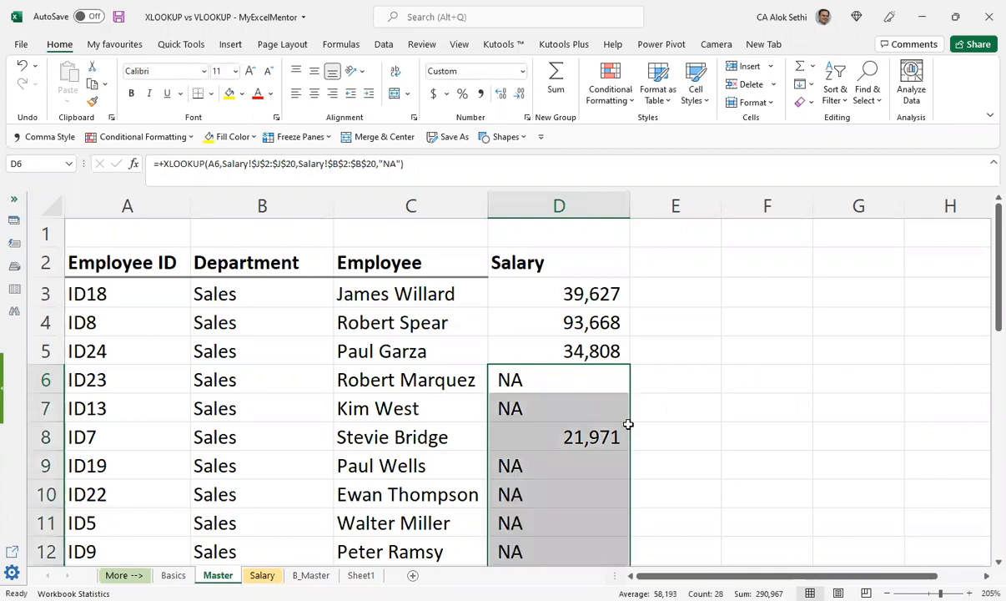
scroll(629, 426, down, 8)
scroll(562, 390, up, 8)
click(562, 390)
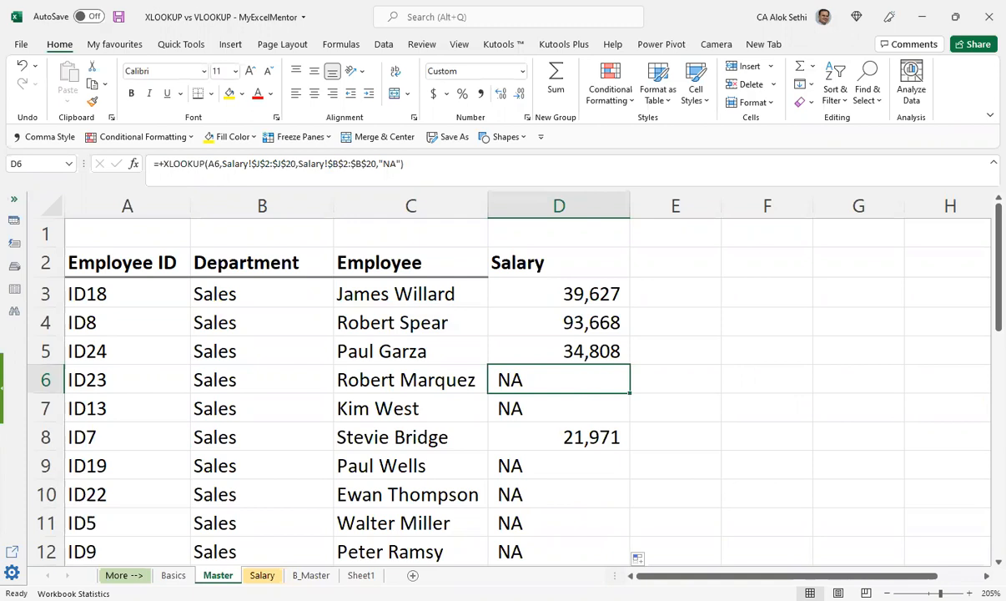
Step: Look through the Salary, B_Master, Sheet1 and Basics sheets and review the Master sheet's salary rows
click(262, 575)
scroll(279, 462, down, 3)
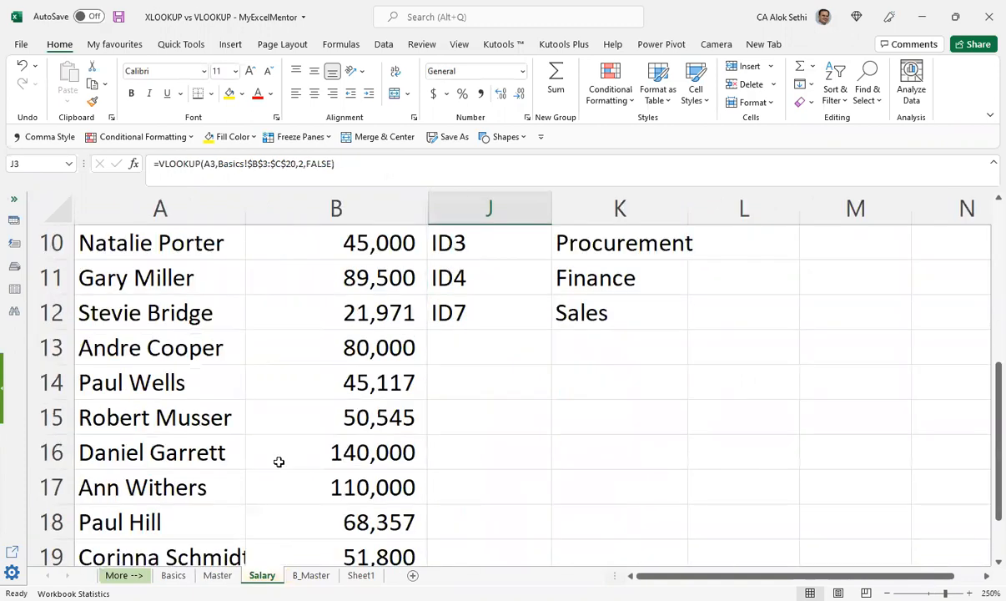
scroll(278, 461, down, 2)
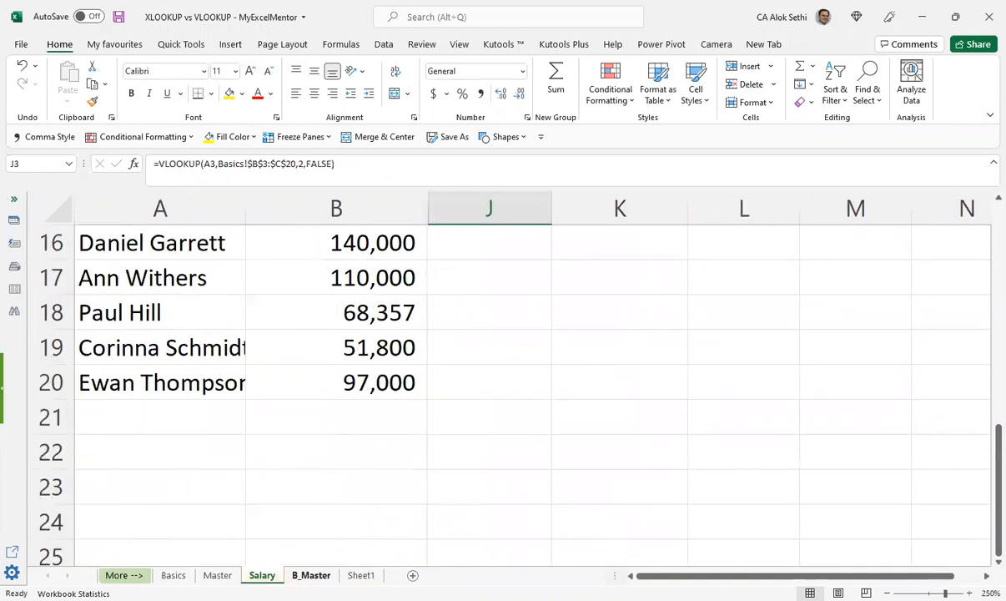
click(310, 575)
click(265, 575)
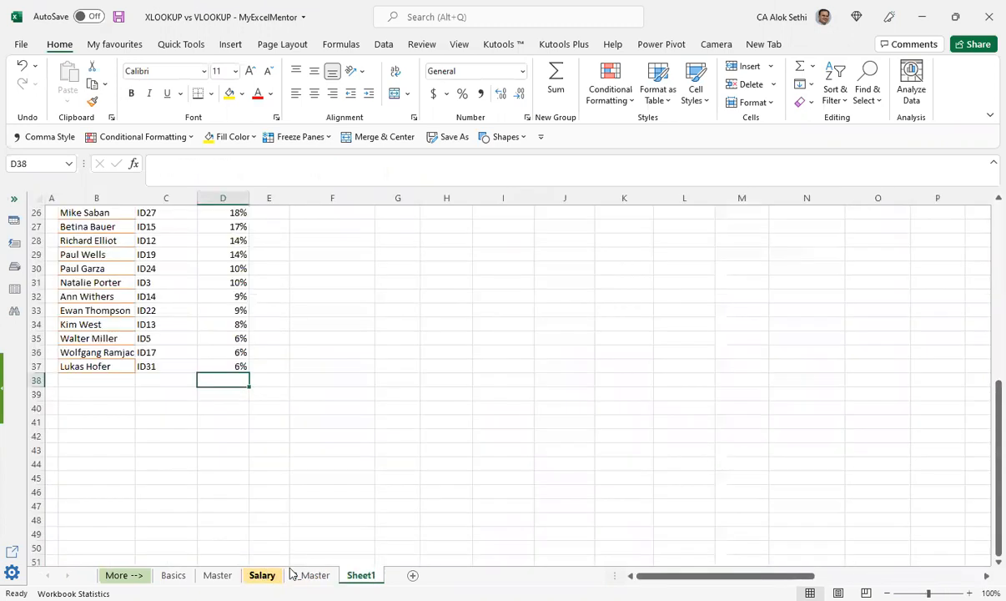
click(292, 573)
click(244, 563)
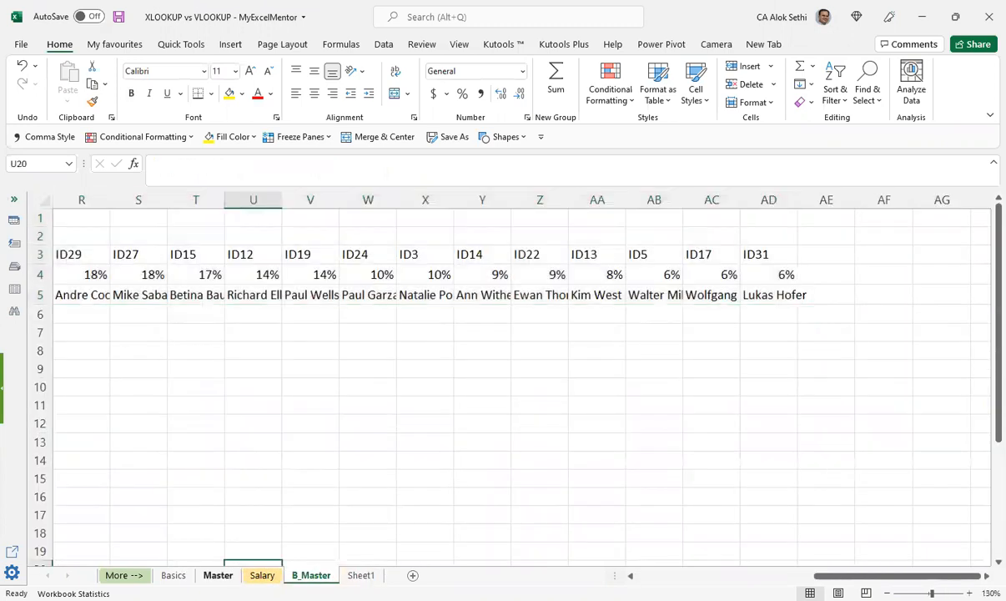
click(221, 575)
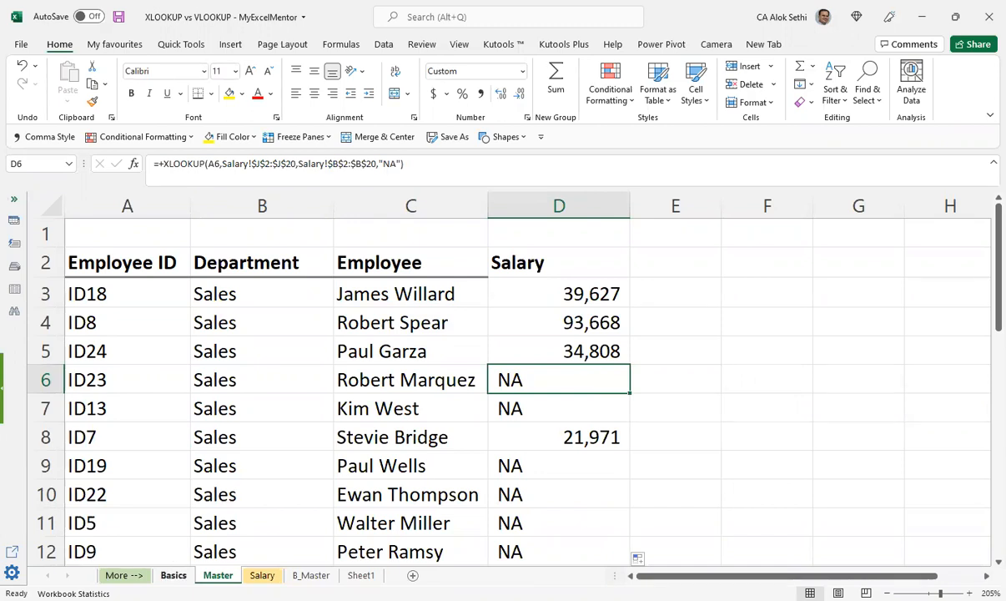
key(ctrl+Page_Up)
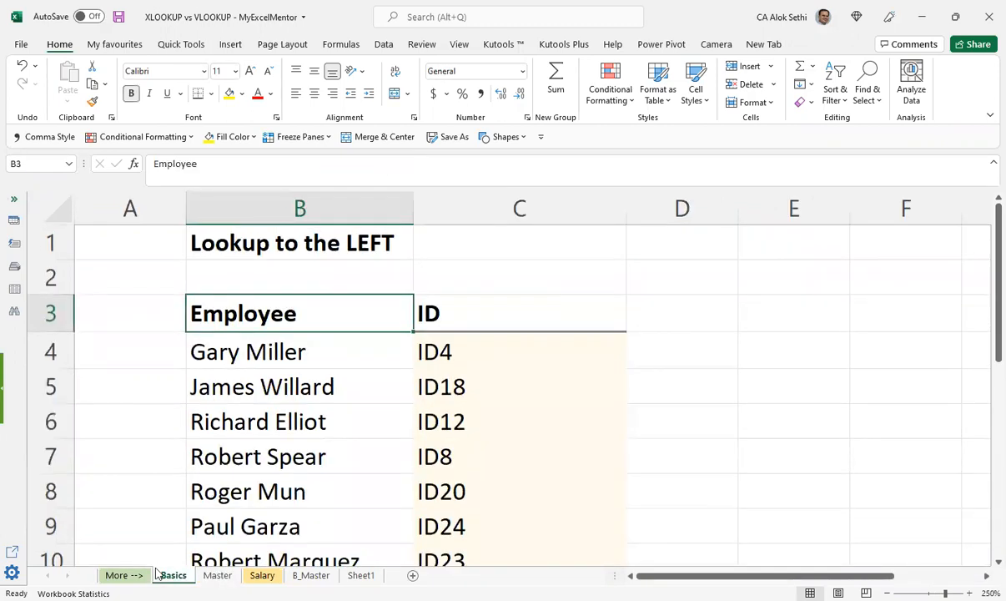
key(ctrl+Page_Down)
scroll(339, 402, down, 1)
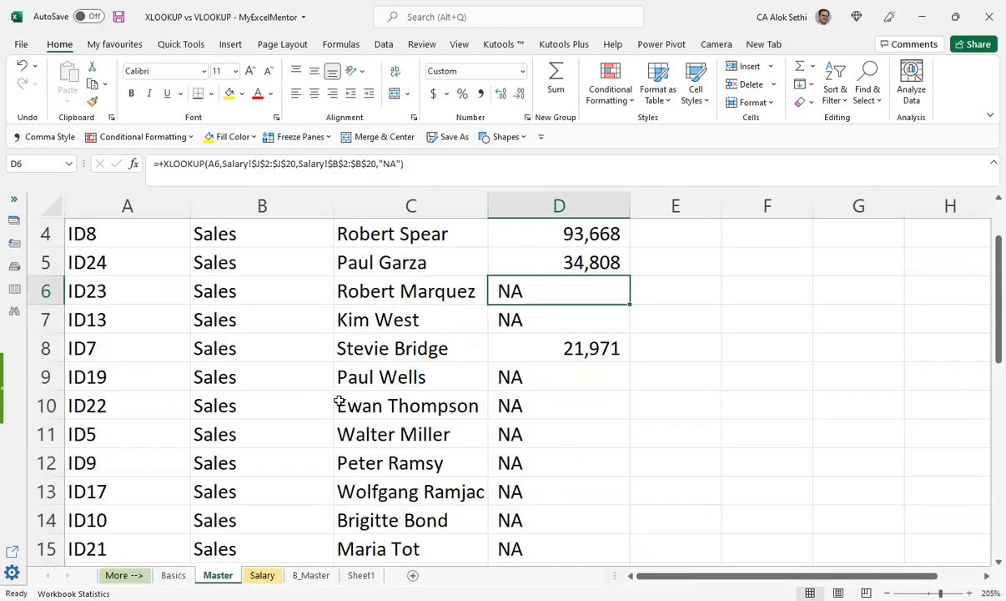
scroll(338, 403, up, 1)
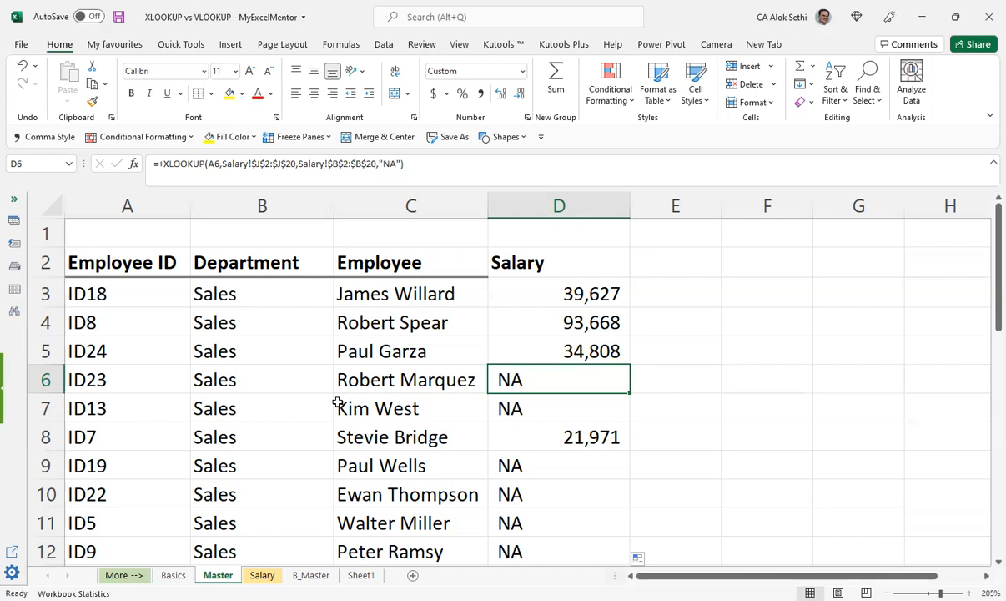
key(ctrl+Page_Down)
key(ctrl+Page_Down)
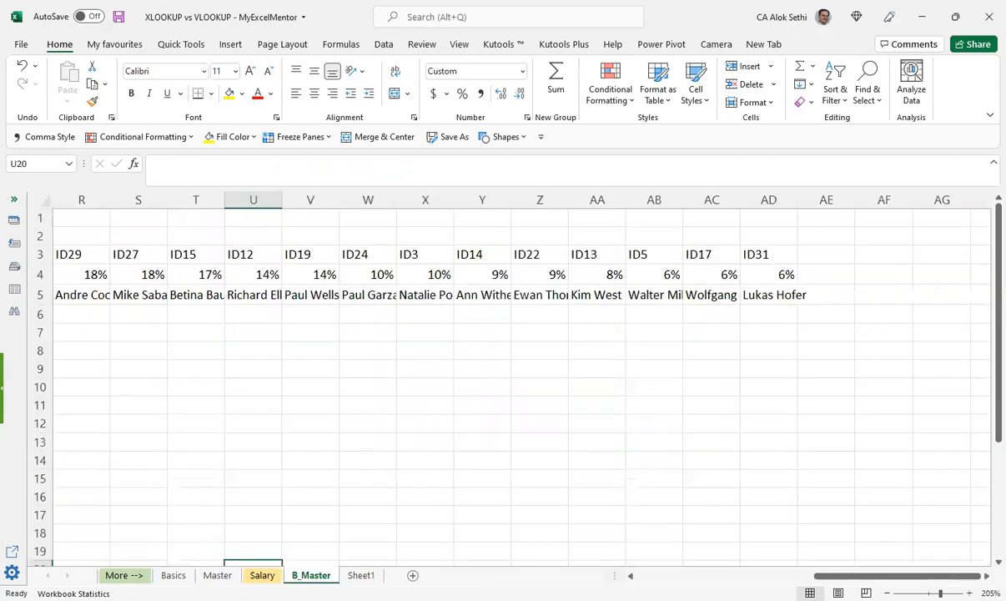
key(ctrl+Page_Up)
key(ctrl+Page_Up)
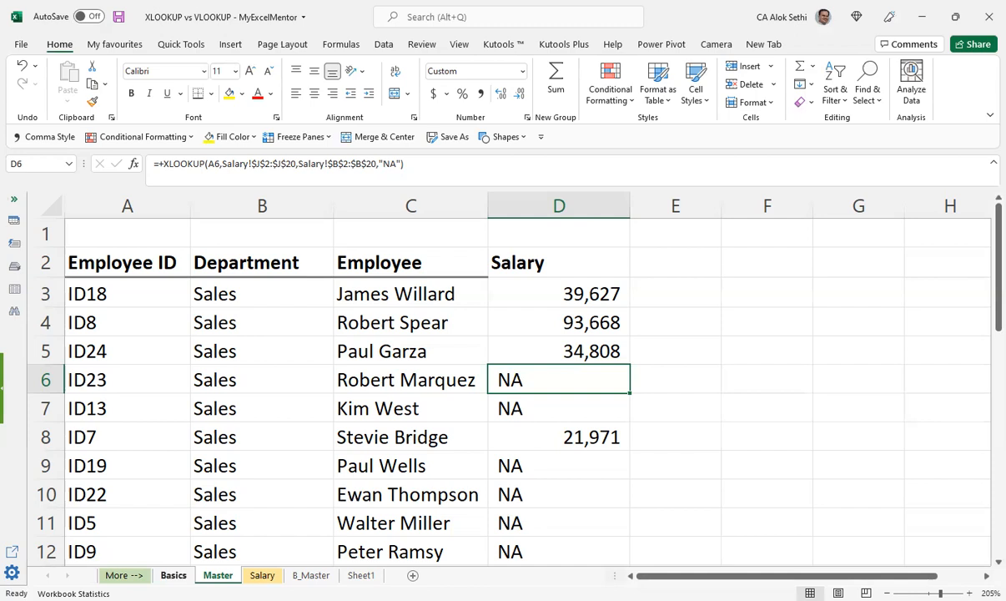
key(ctrl+Page_Up)
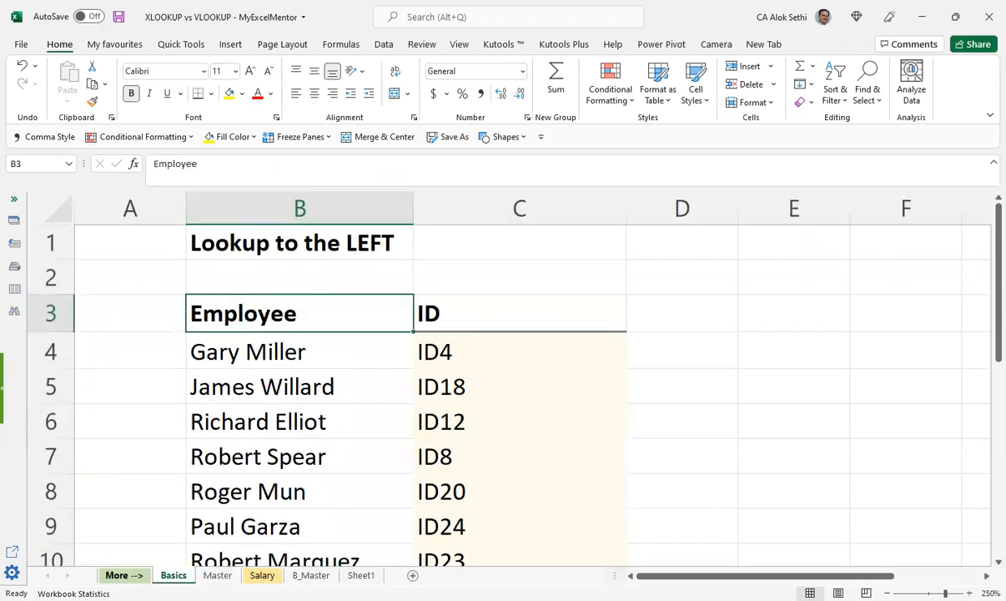
key(ctrl+Page_Down)
key(ctrl+Page_Down)
key(ctrl+Page_Down)
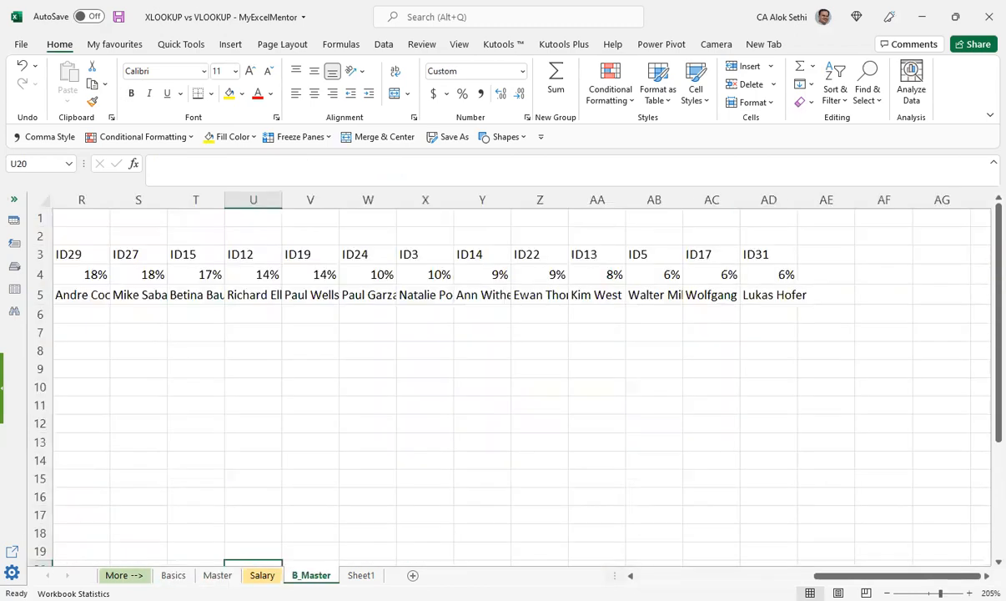
Step: Unhide the columns between B and J on the Salary sheet and select the Max bonus header in C2
key(ctrl+Page_Up)
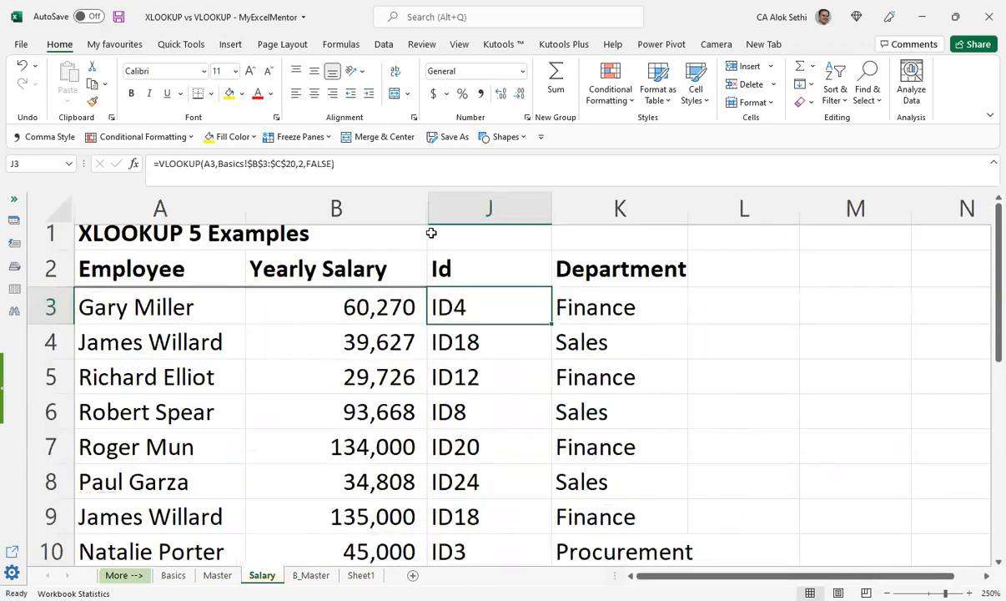
drag(337, 208, 482, 208)
right_click(484, 209)
click(546, 447)
click(523, 268)
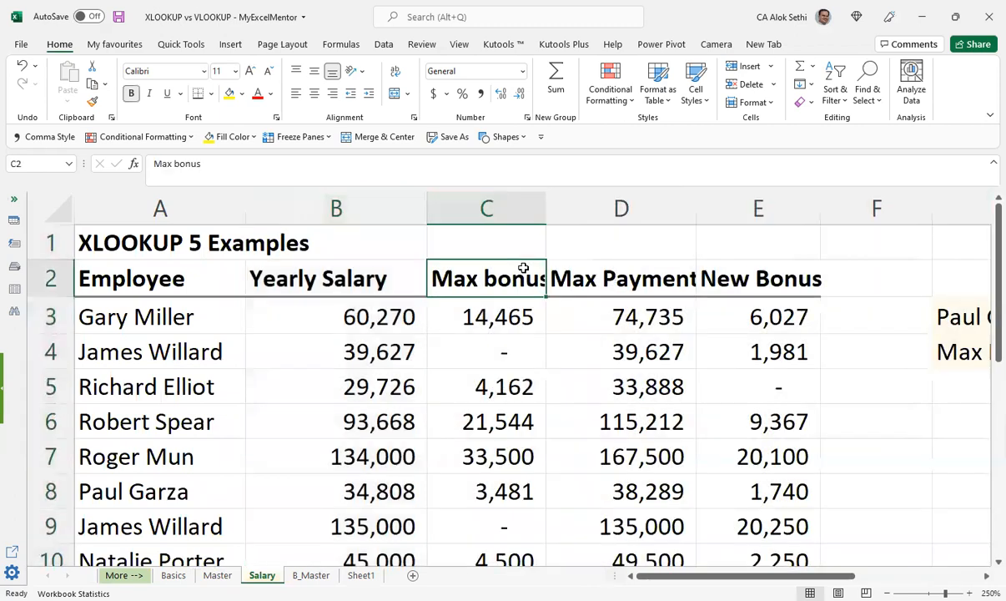
key(Right)
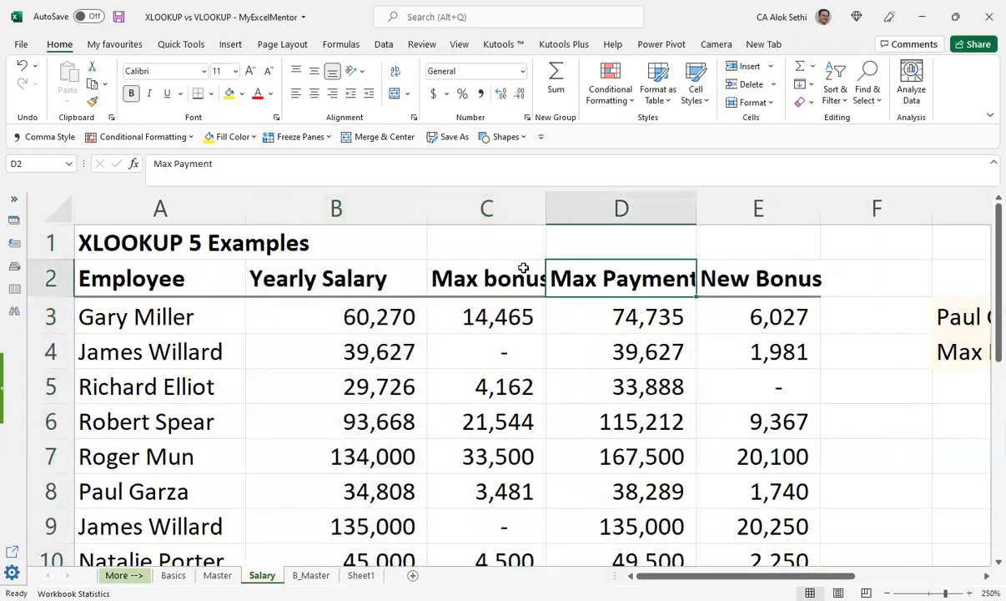
key(Left)
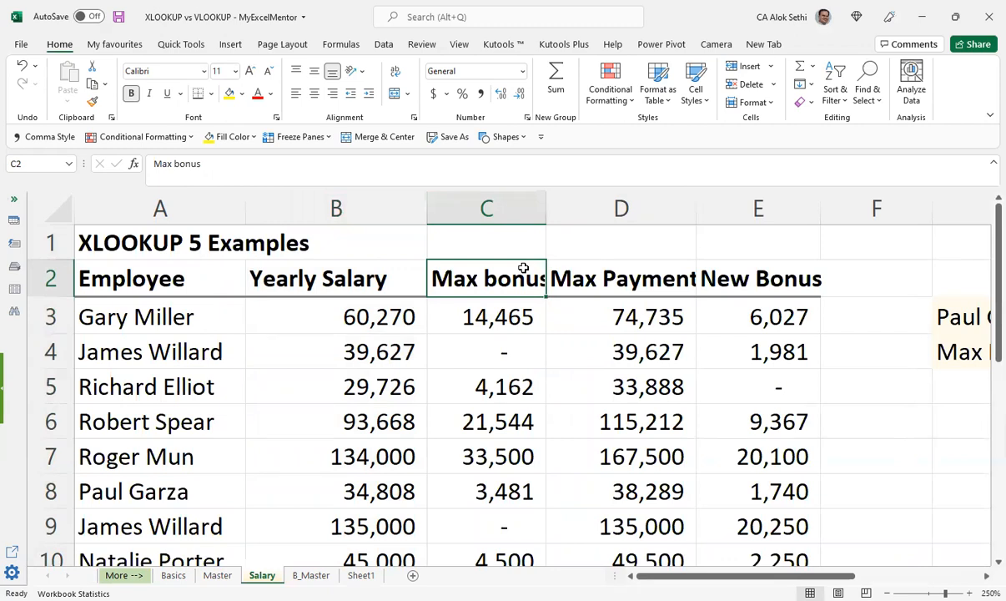